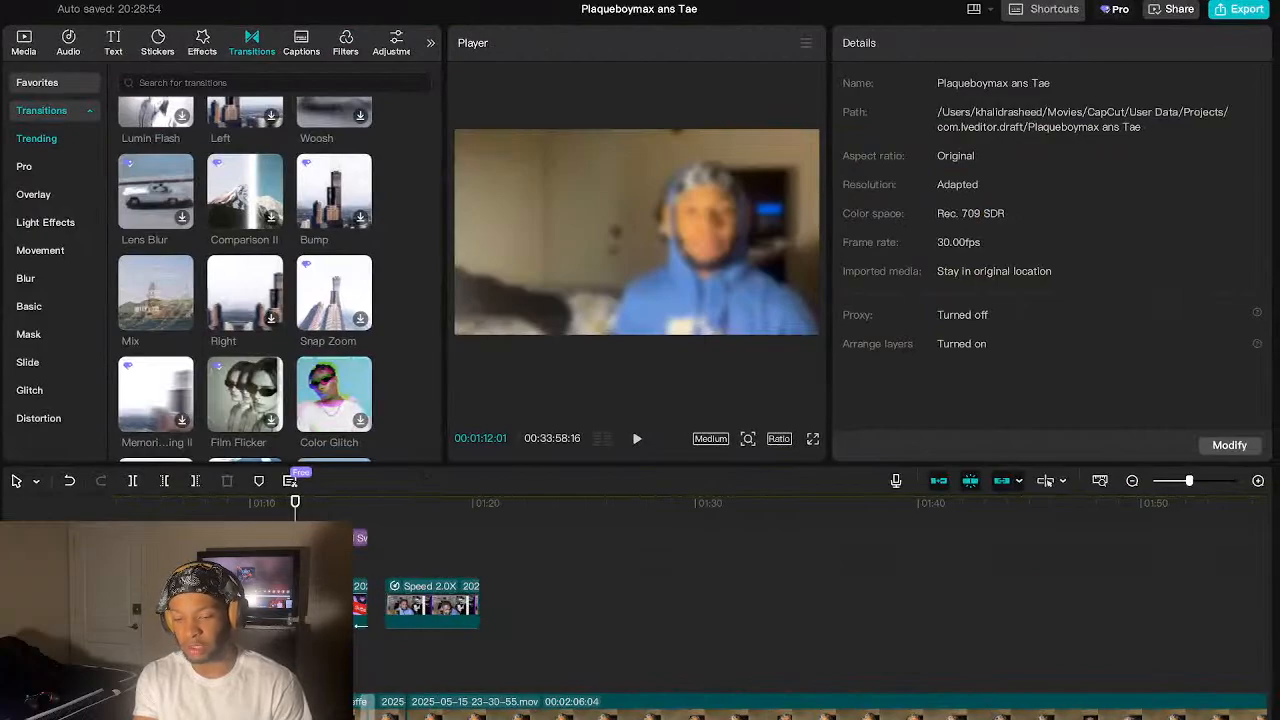
- Return the playhead to the start of the timeline and play the edit full screen from the beginning
left_click_drag(287, 502, 105, 502)
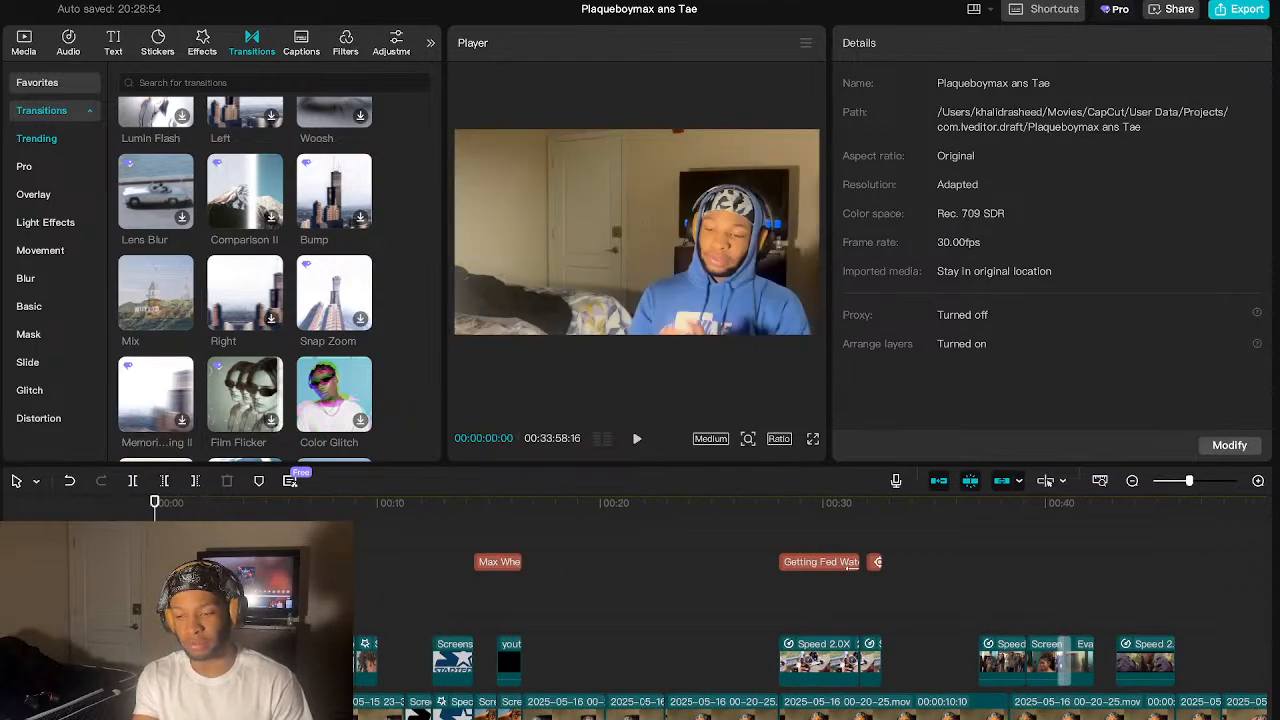
left_click(810, 439)
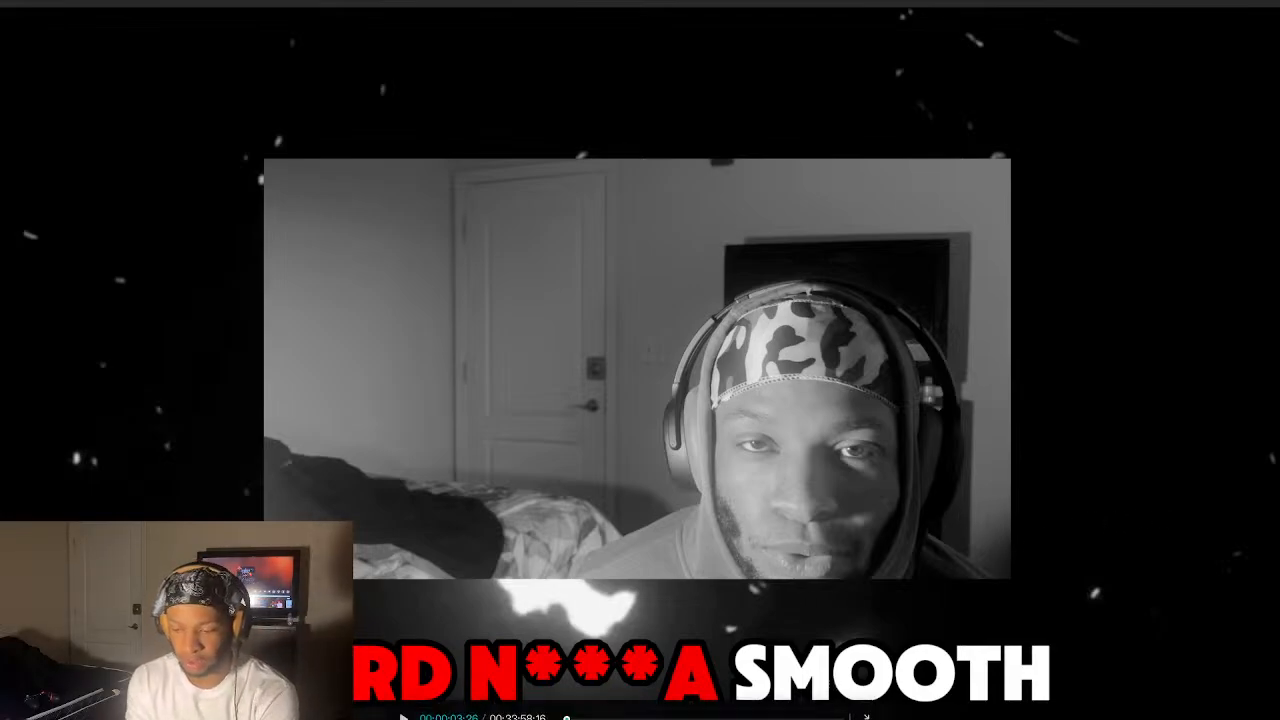
key("Escape")
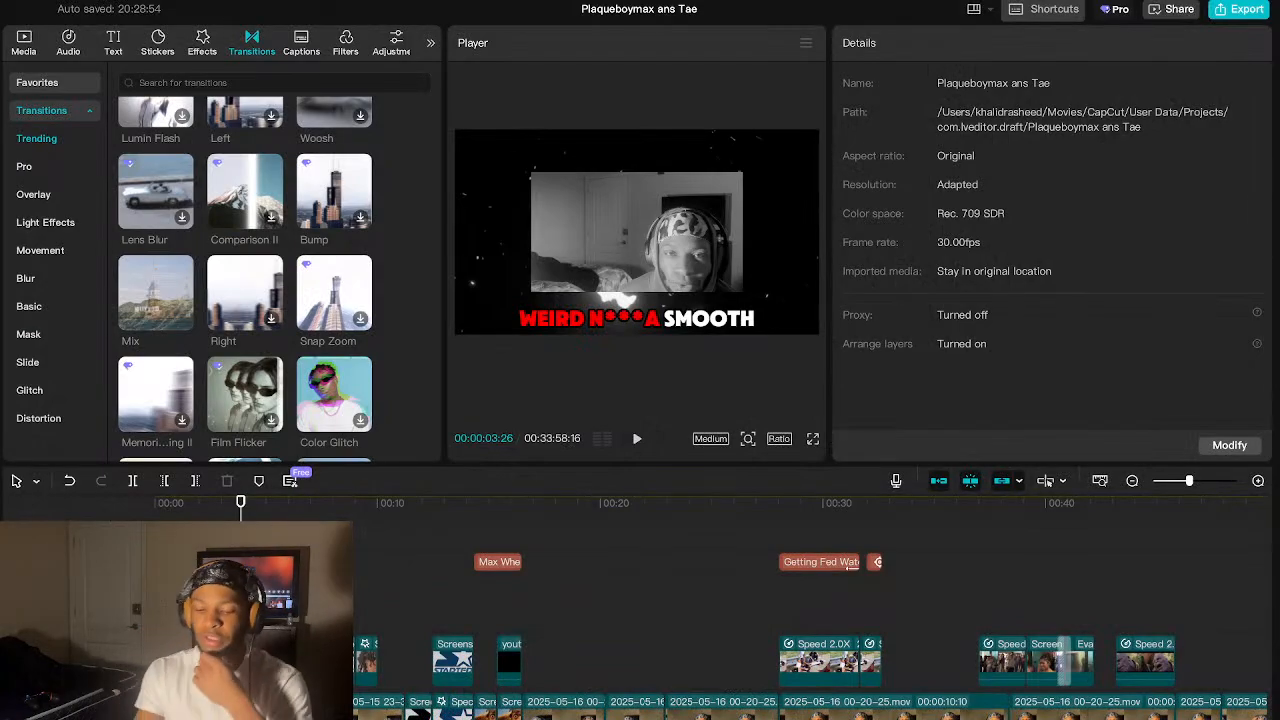
left_click_drag(243, 502, 155, 502)
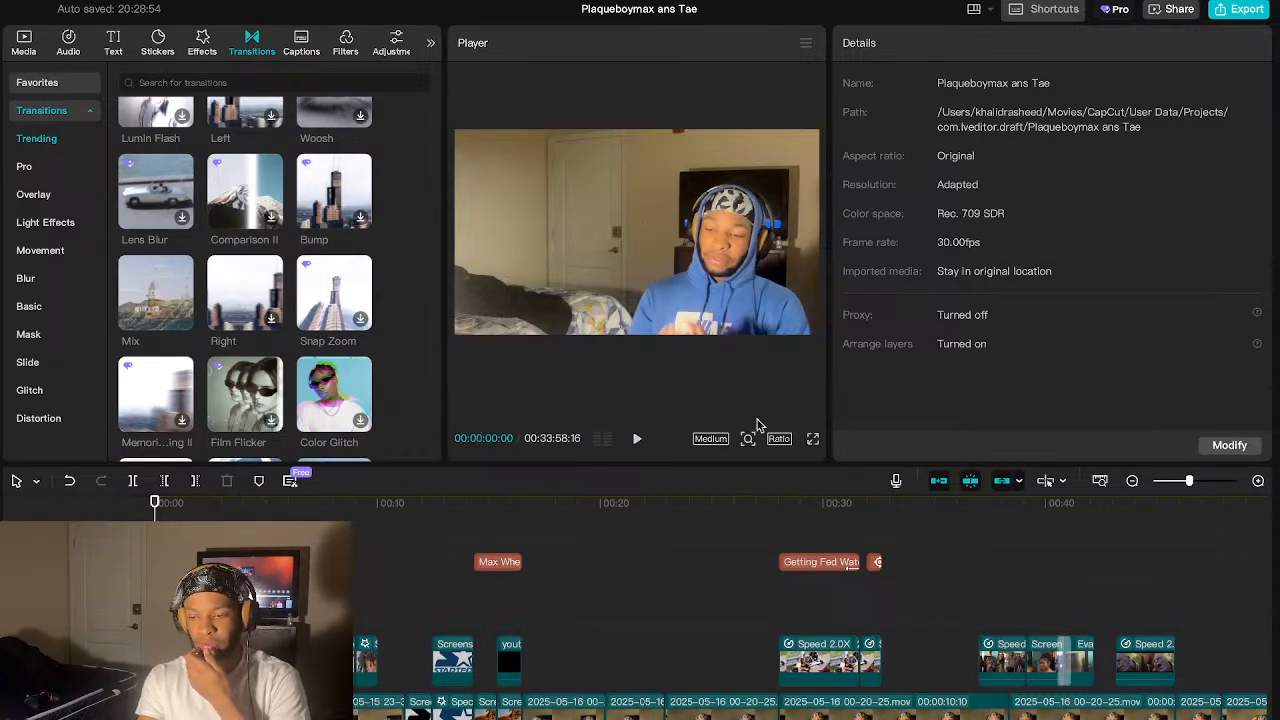
left_click(812, 442)
key("space")
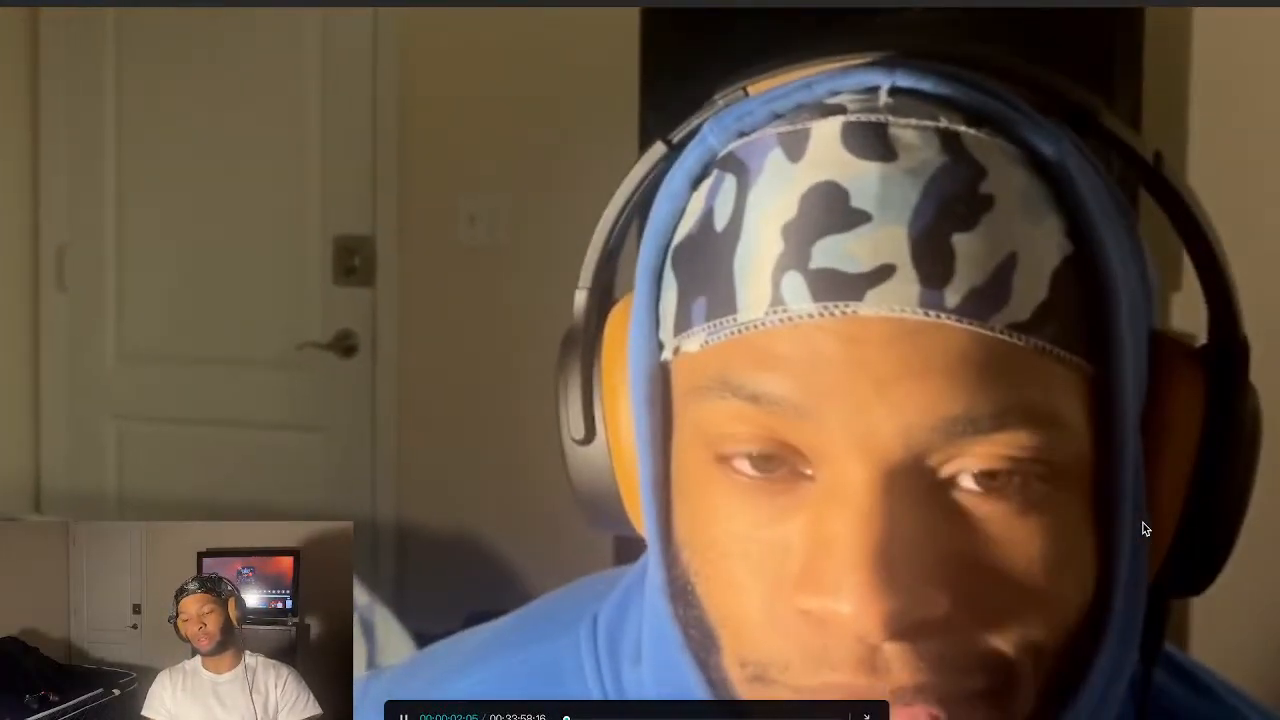
- Raise the system volume during playback and look through the available sound output devices
key("XF86AudioRaiseVolume")
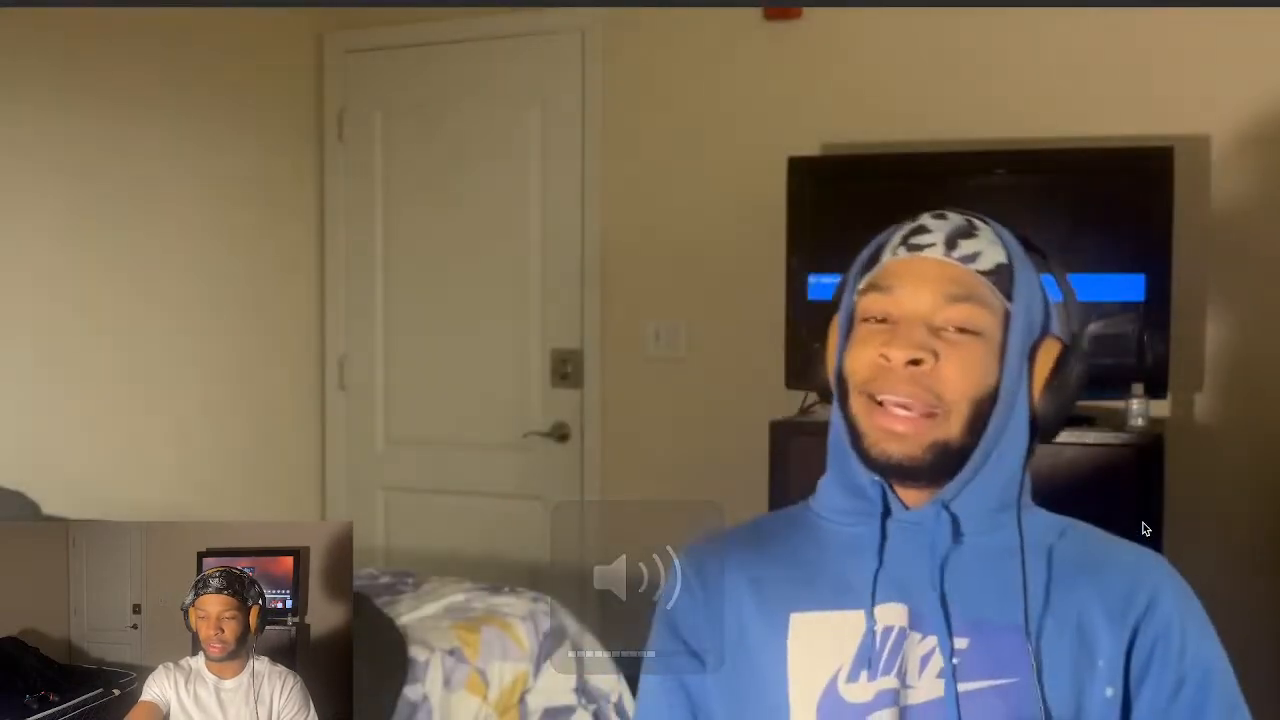
key("XF86AudioRaiseVolume")
key("XF86AudioRaiseVolume")
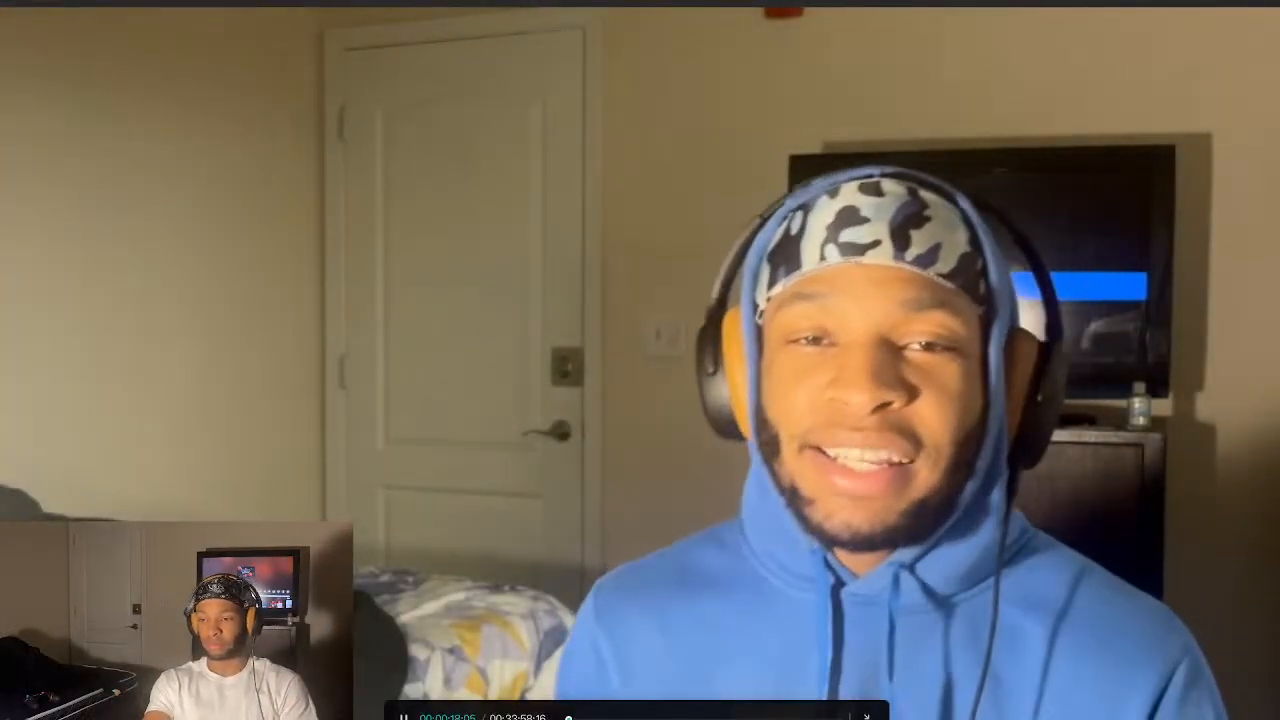
left_click(1146, 2)
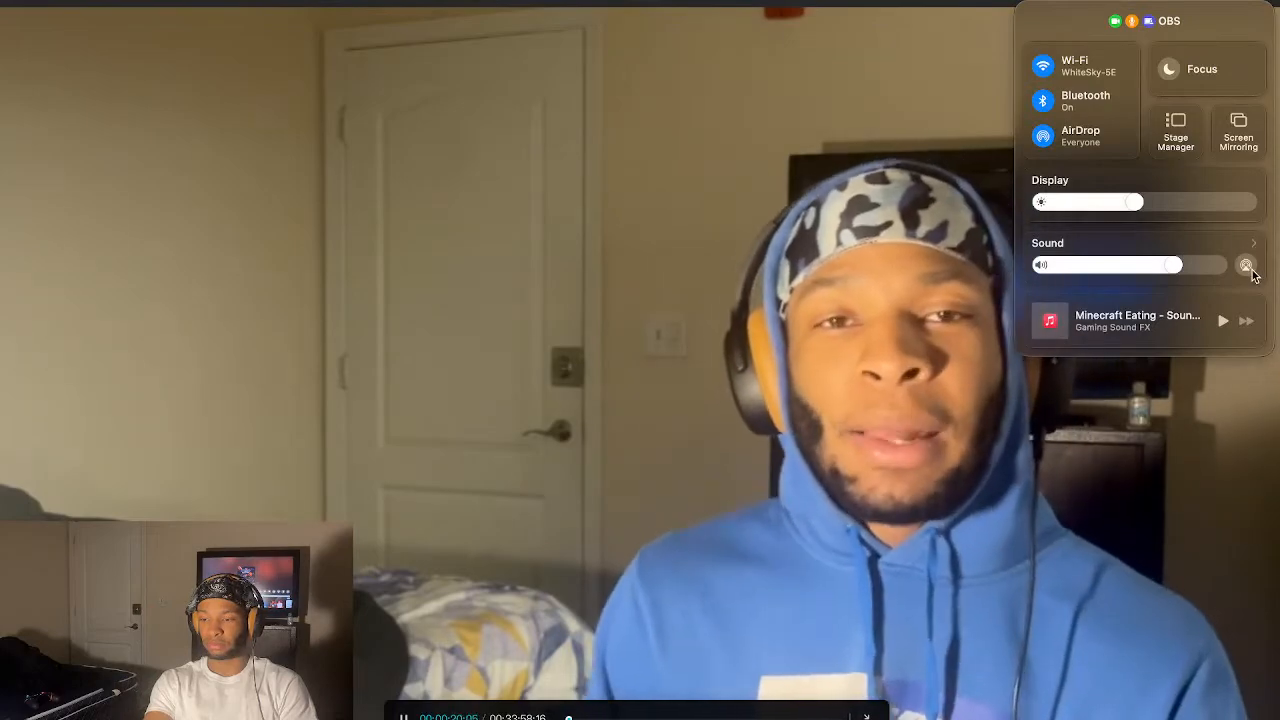
left_click(1245, 264)
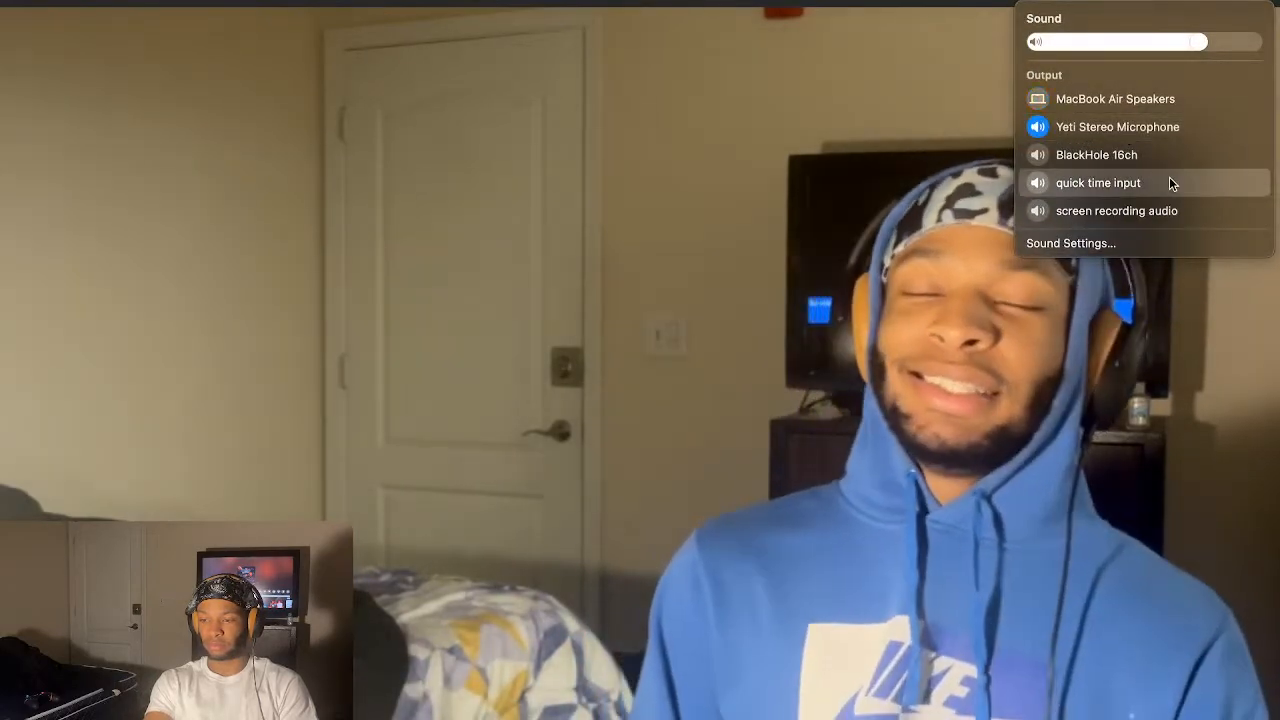
left_click(1233, 296)
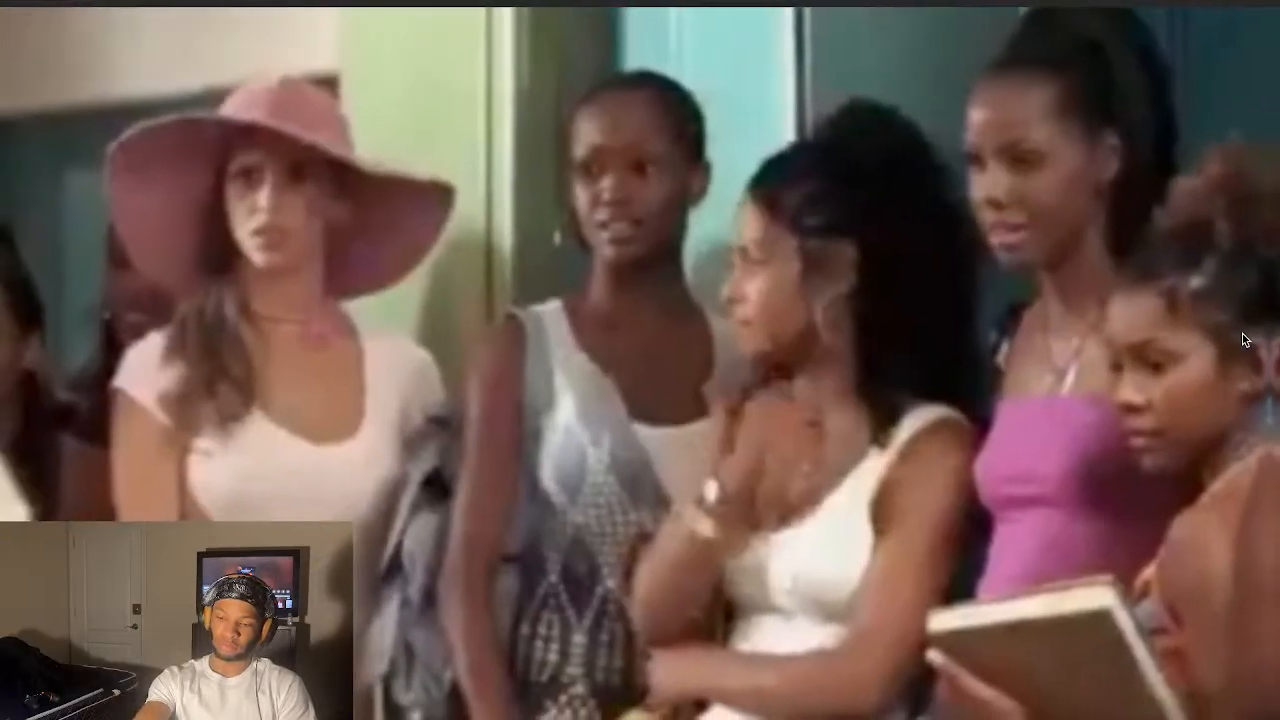
- Lower the system volume, readjust it to about half while the edit plays, and leave full-screen playback
key("XF86AudioLowerVolume")
key("XF86AudioLowerVolume")
key("XF86AudioLowerVolume")
key("XF86AudioLowerVolume")
key("XF86AudioLowerVolume")
key("XF86AudioLowerVolume")
key("XF86AudioLowerVolume")
key("XF86AudioLowerVolume")
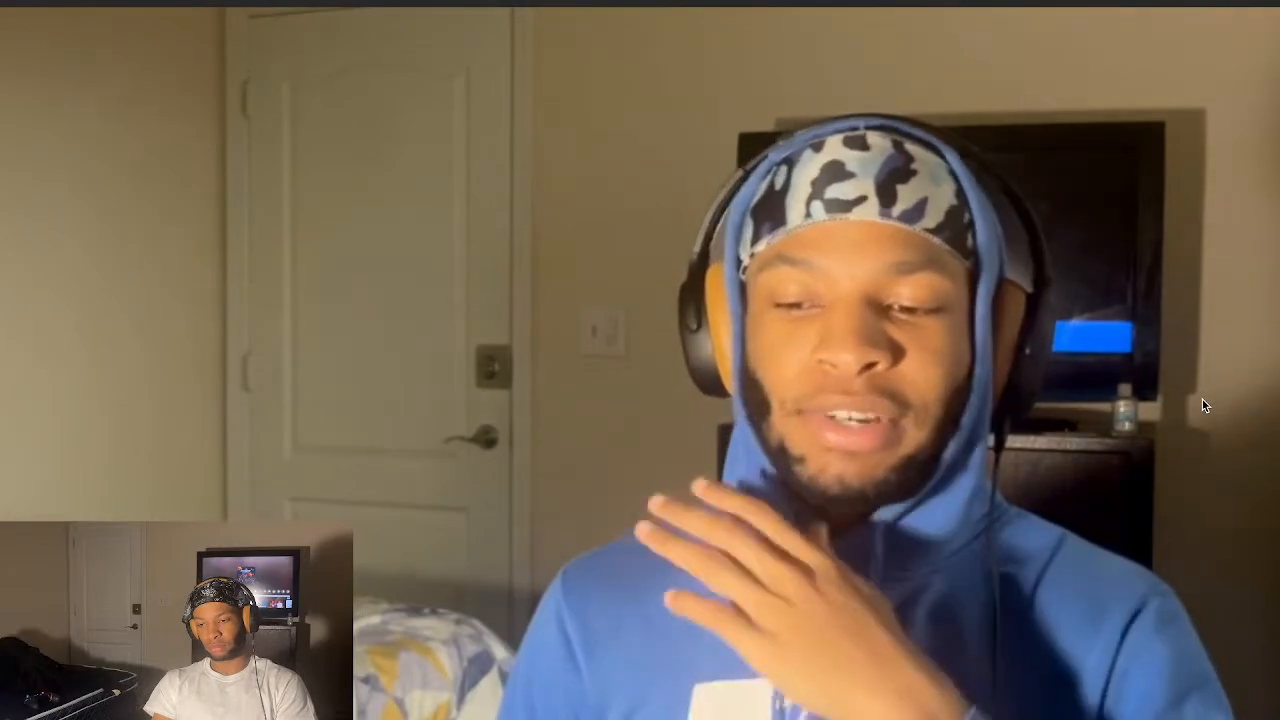
key("XF86AudioRaiseVolume")
key("XF86AudioRaiseVolume")
key("XF86AudioRaiseVolume")
key("XF86AudioRaiseVolume")
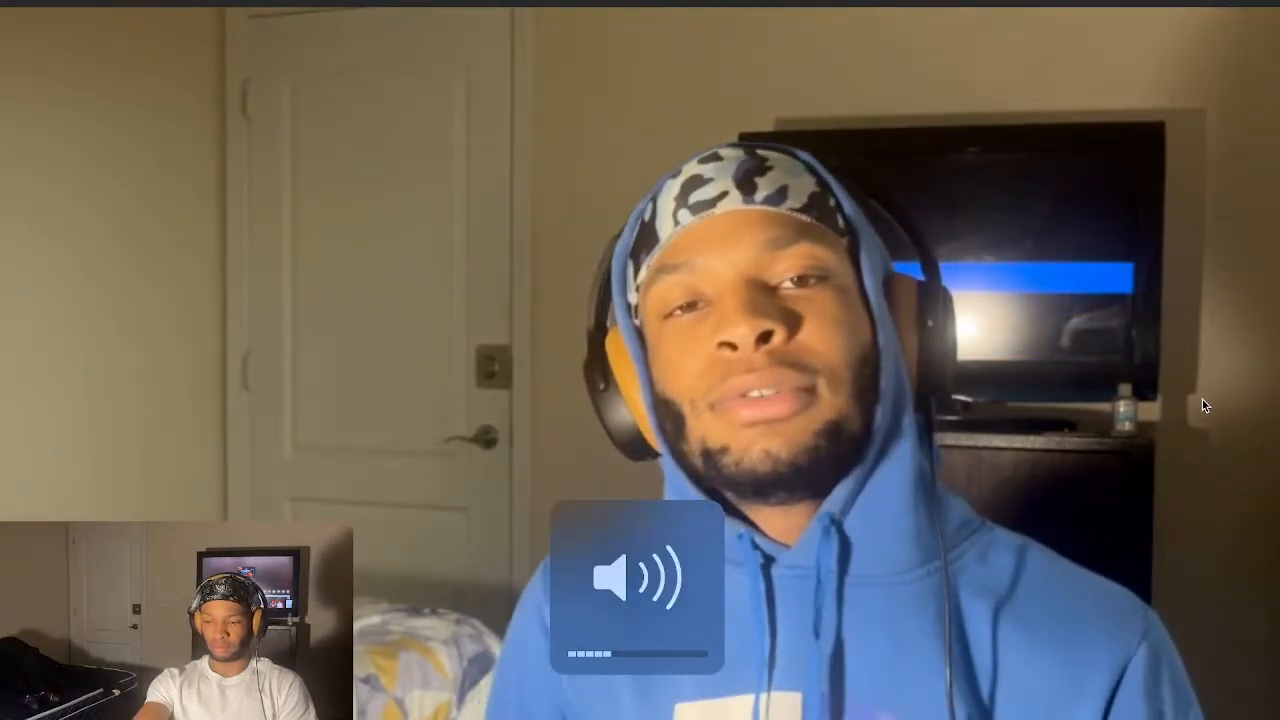
key("XF86AudioRaiseVolume")
key("XF86AudioLowerVolume")
key("XF86AudioLowerVolume")
key("XF86AudioRaiseVolume")
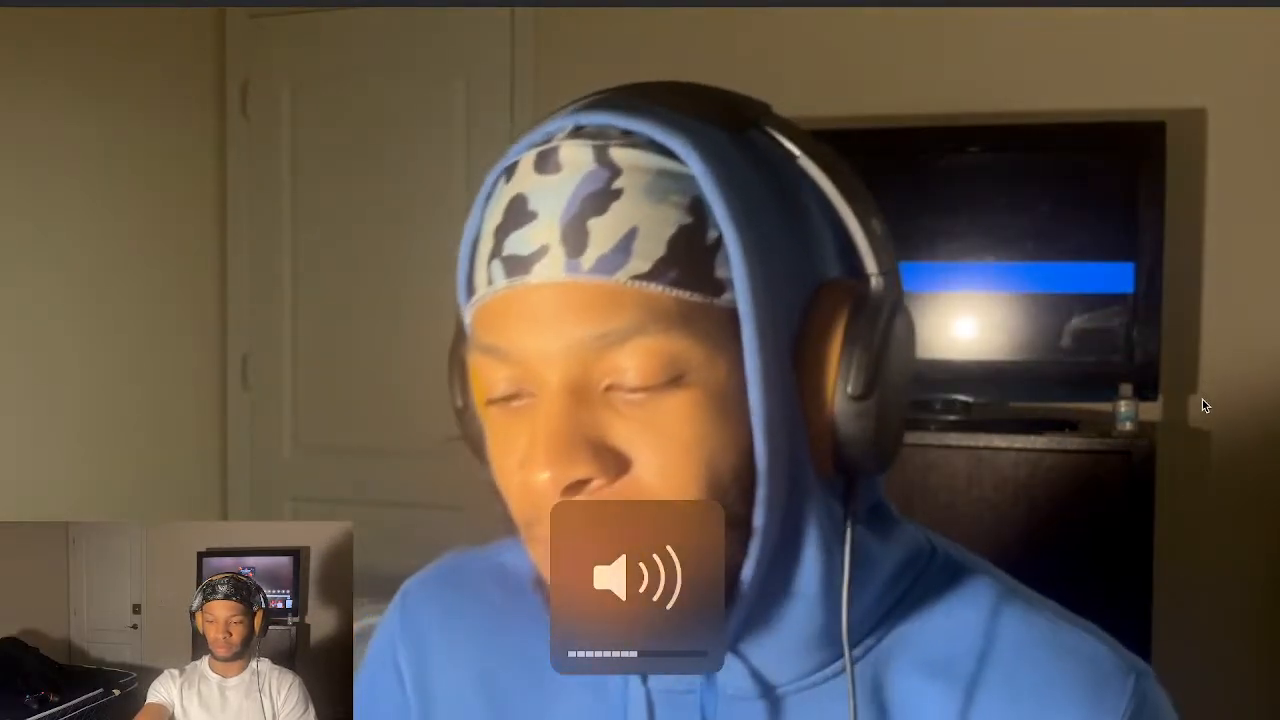
key("XF86AudioRaiseVolume")
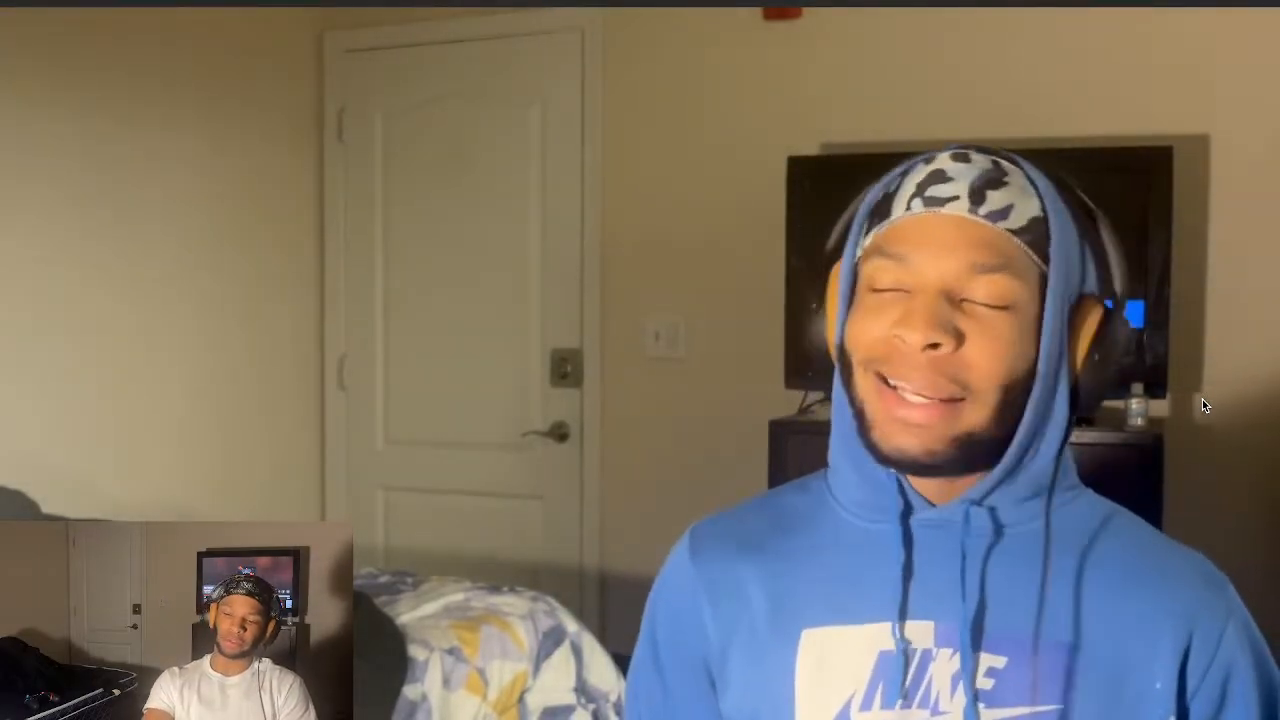
key("Escape")
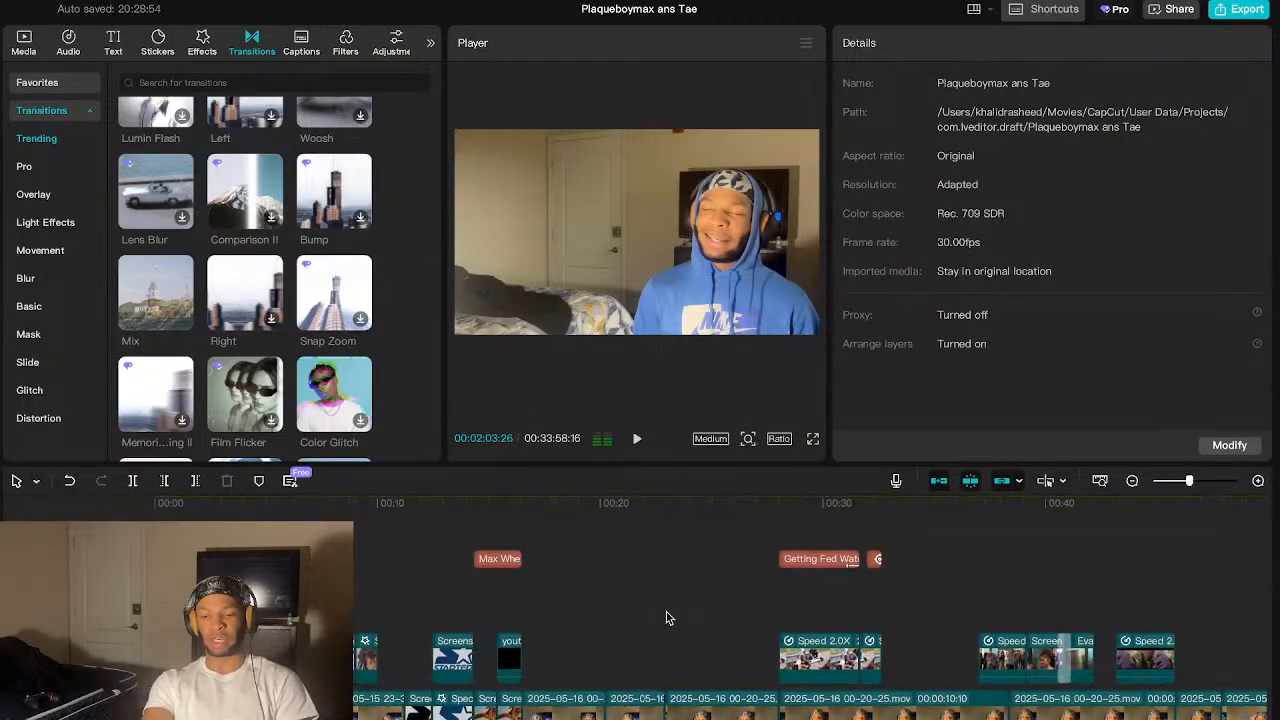
- Place the playhead at 00:00:02:25 and examine the video and audio tracks of the opening section
scroll(668, 618, "down", 3)
scroll(668, 618, "up", 2)
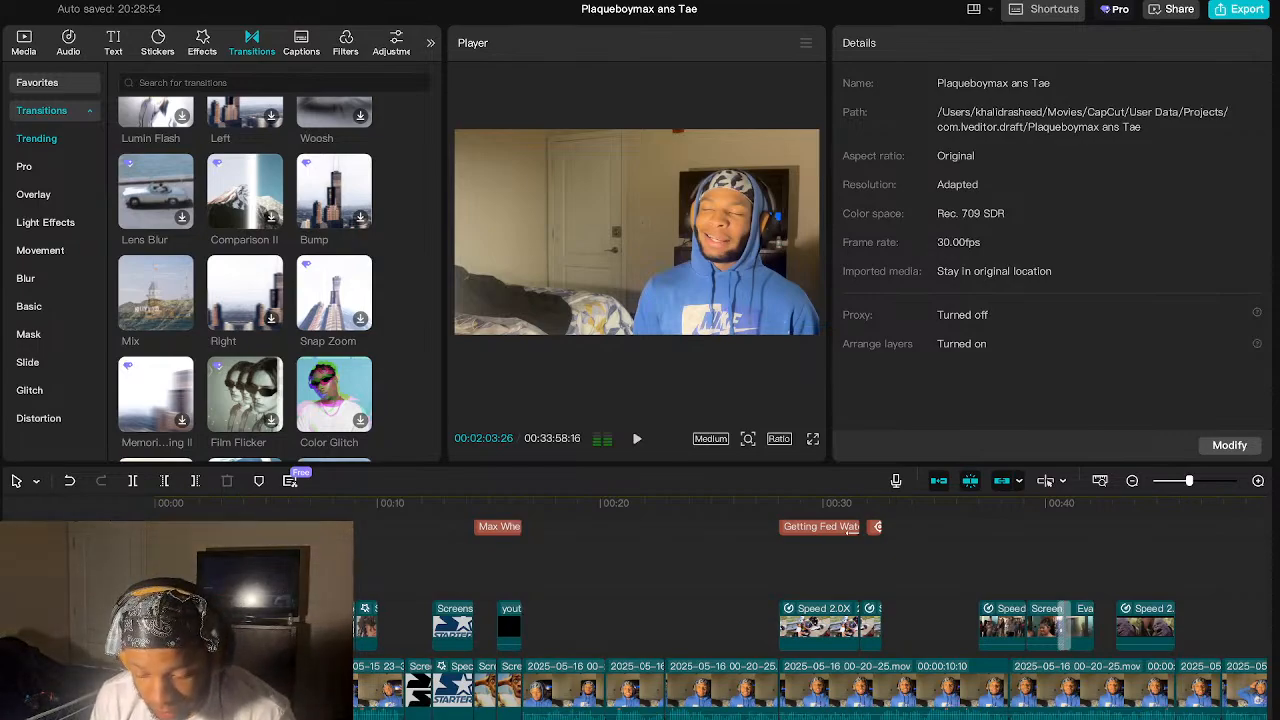
left_click(217, 503)
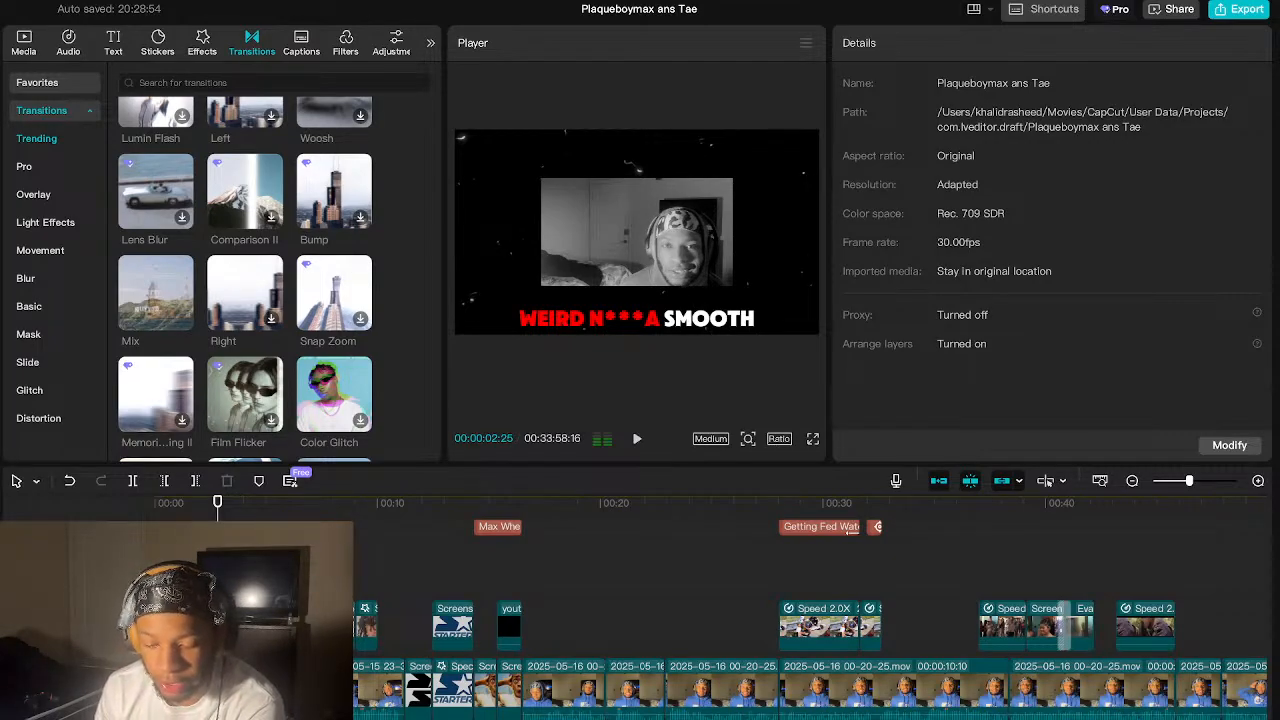
scroll(852, 530, "down", 2)
scroll(852, 535, "up", 3)
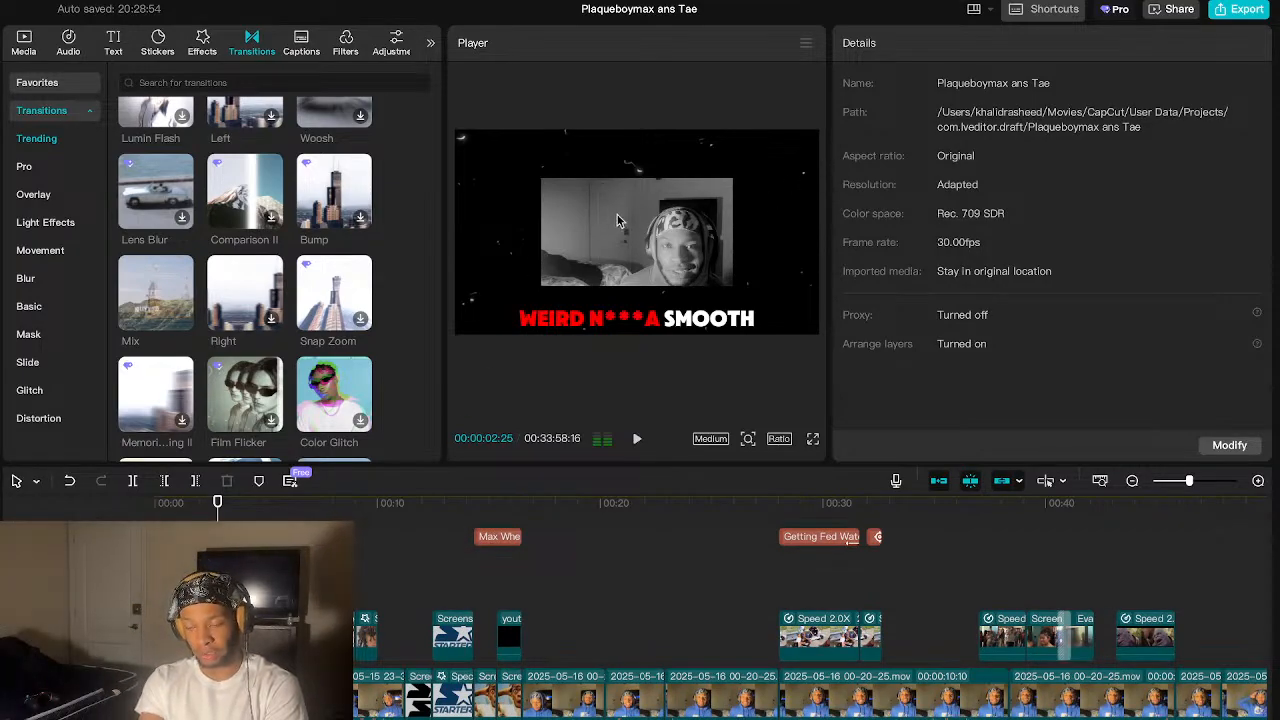
scroll(810, 640, "down", 2)
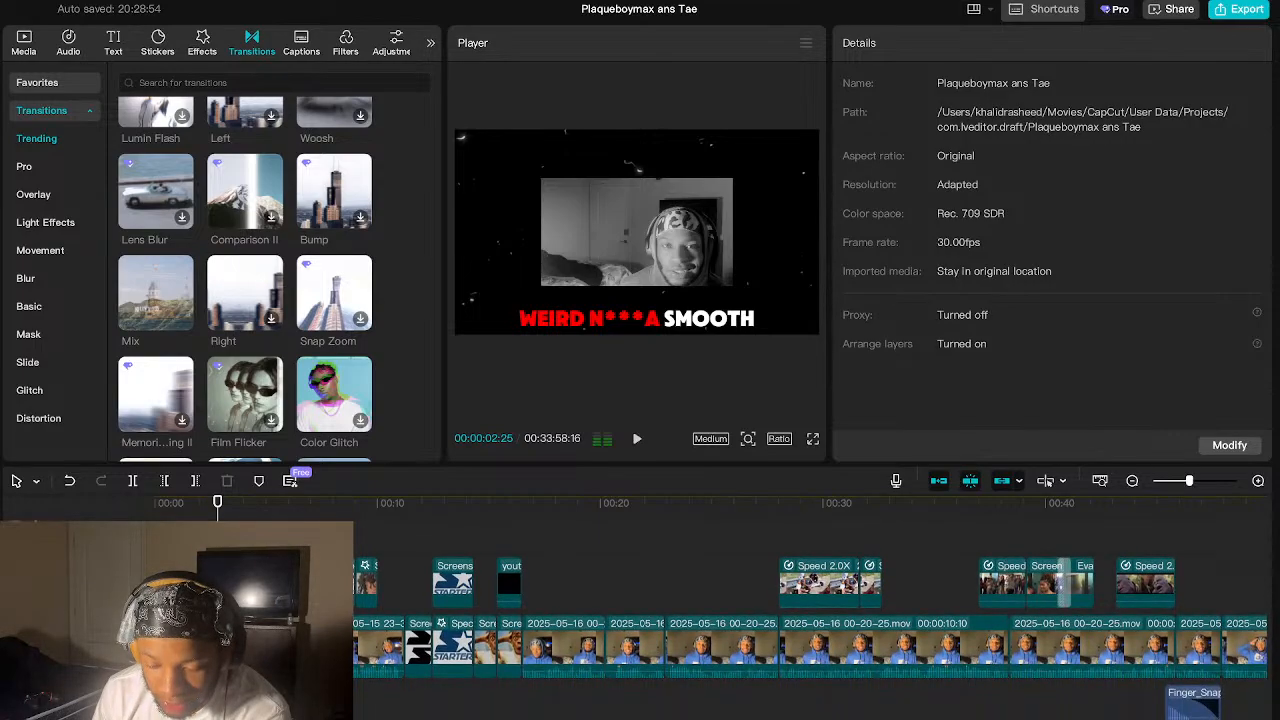
scroll(810, 640, "up", 3)
scroll(810, 640, "down", 8)
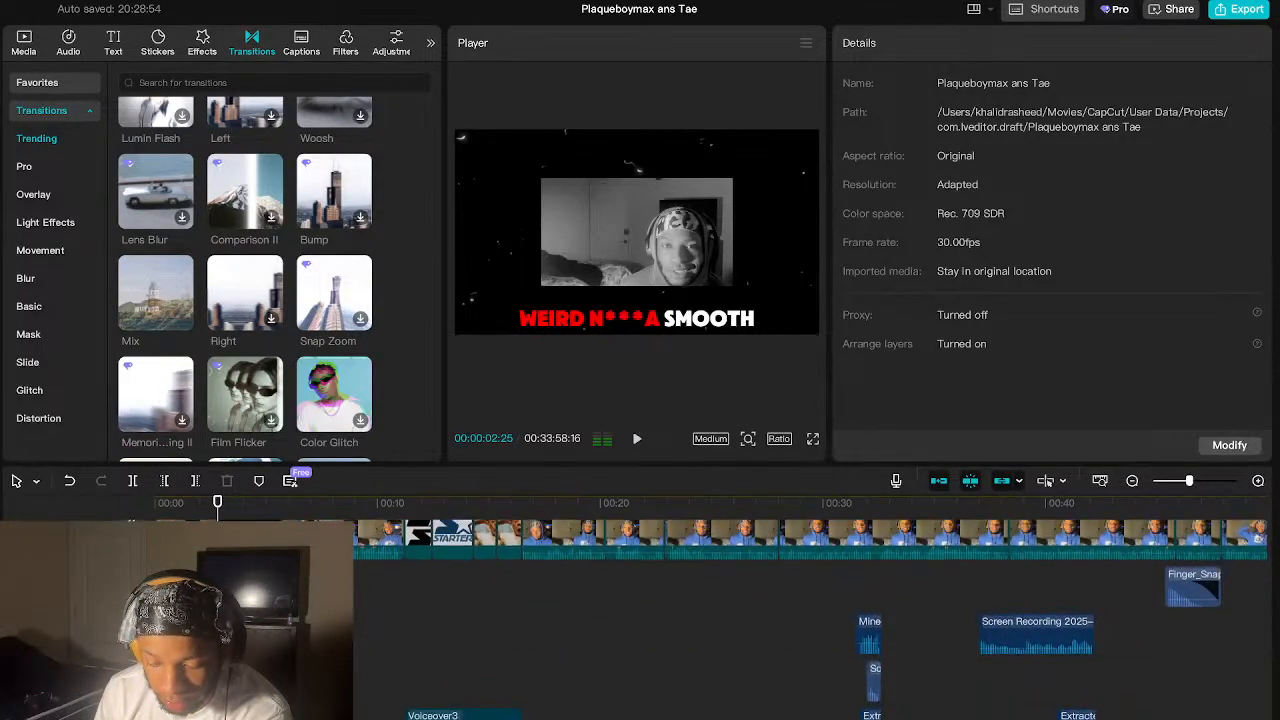
scroll(810, 600, "up", 5)
scroll(810, 600, "up", 3)
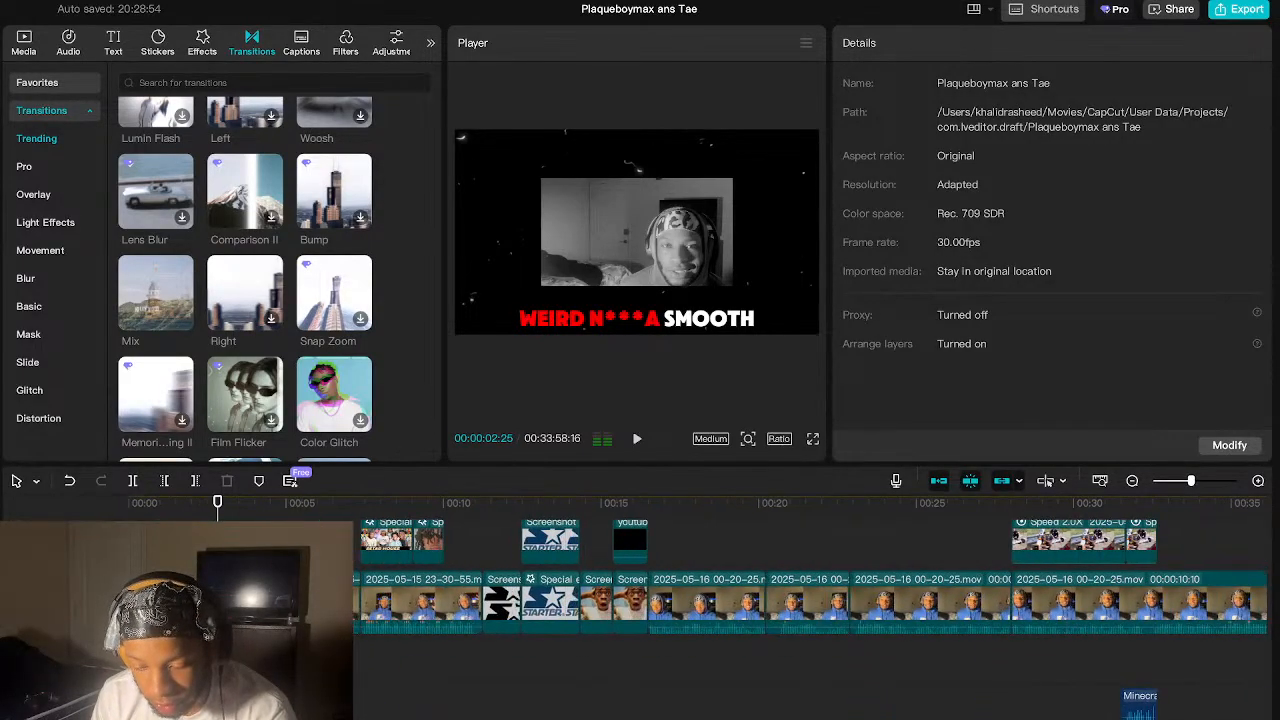
scroll(810, 600, "up", 3)
- Play the opening seconds from the beginning and return the playhead to the start of the black-and-white clip at 00:00:02:25
key("Up")
key("Up")
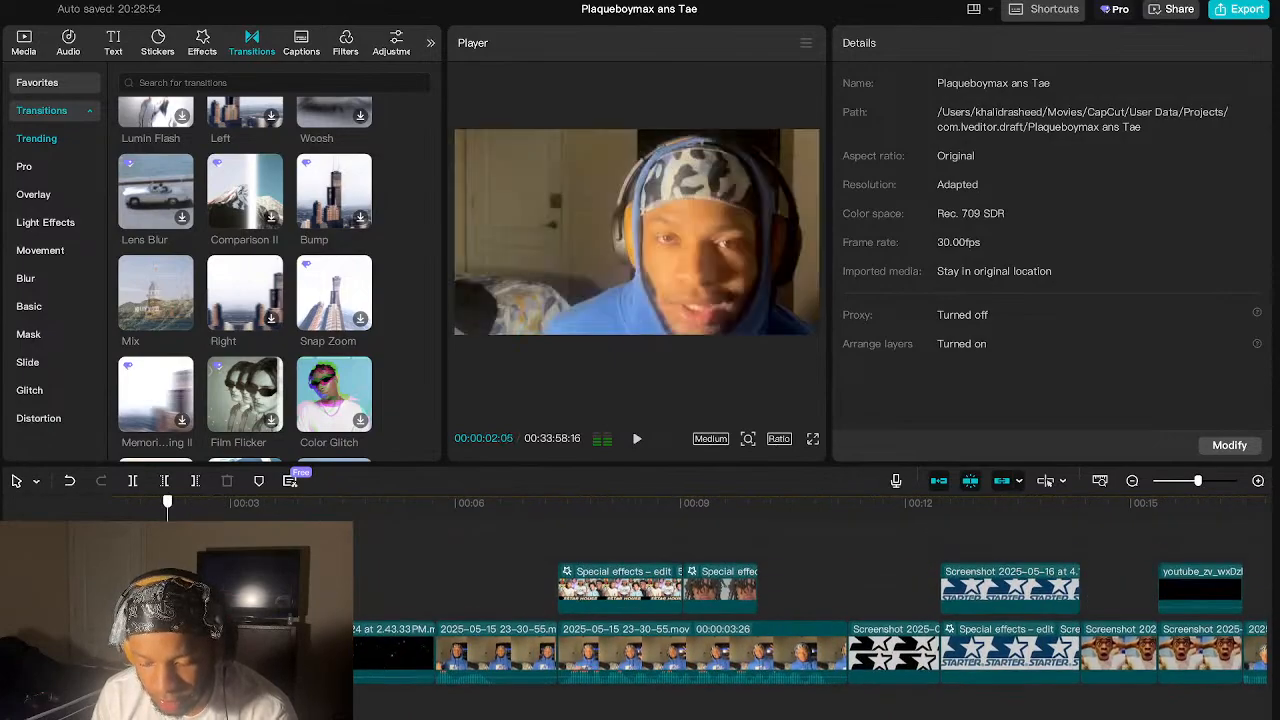
key("space")
scroll(363, 590, "down", 1)
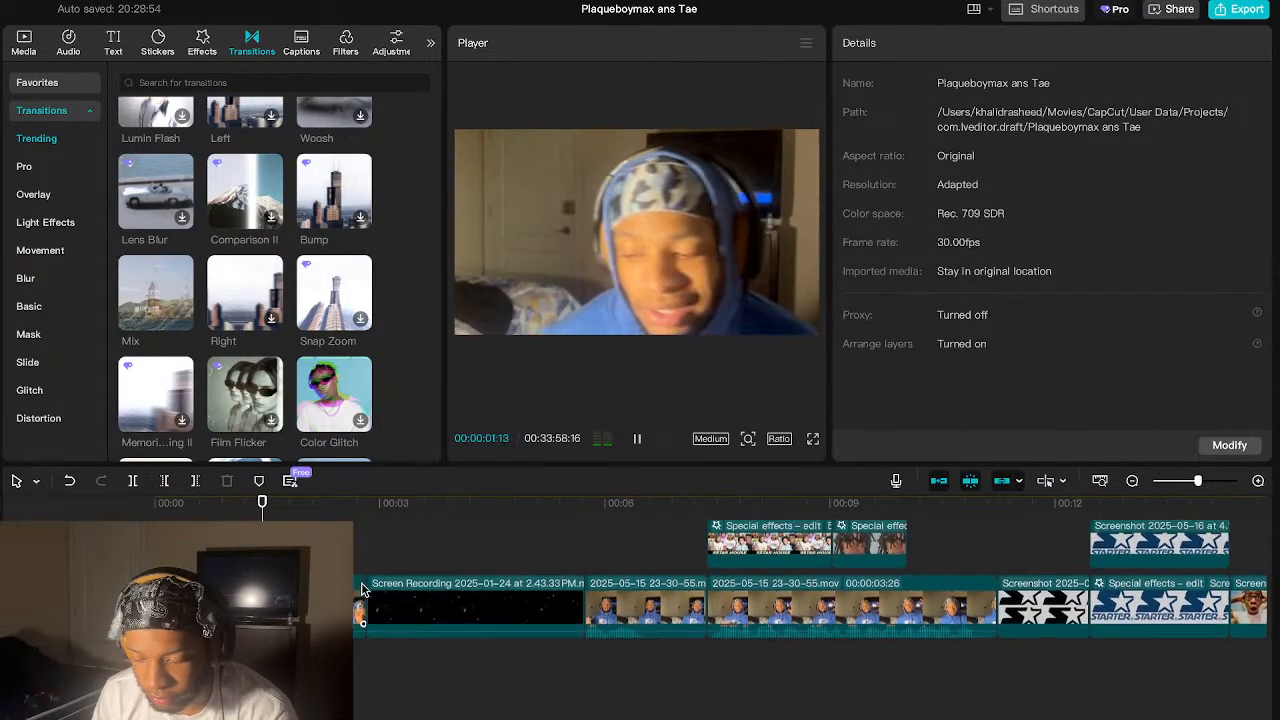
scroll(363, 590, "up", 3)
scroll(363, 590, "up", 2)
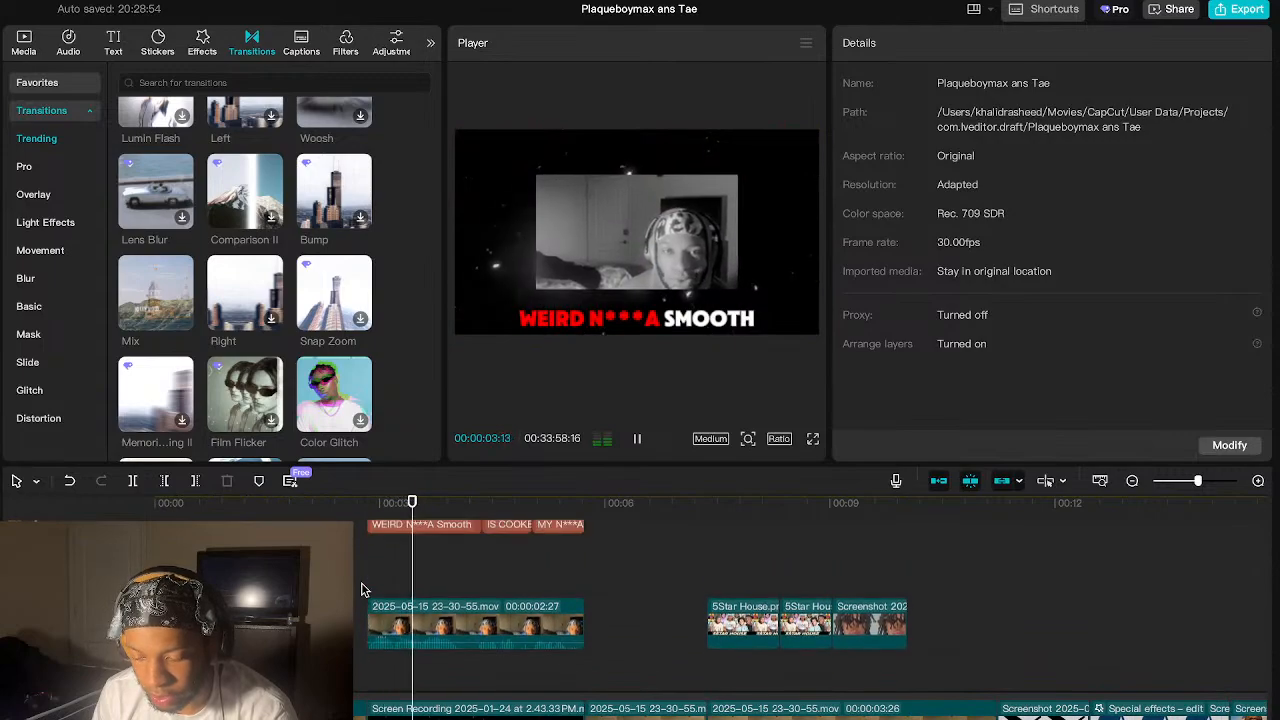
left_click(362, 592)
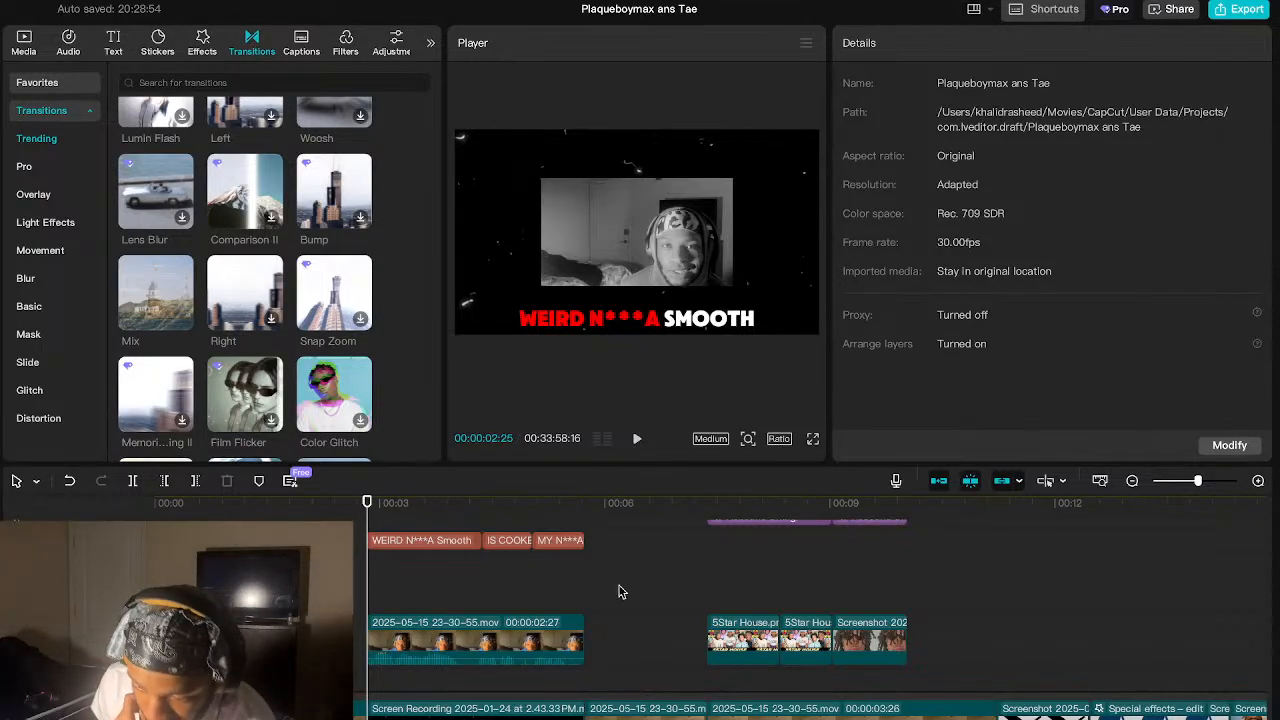
- Open the basic color adjustments of the black-and-white overlay clip and examine its Saturation setting
left_click(709, 226)
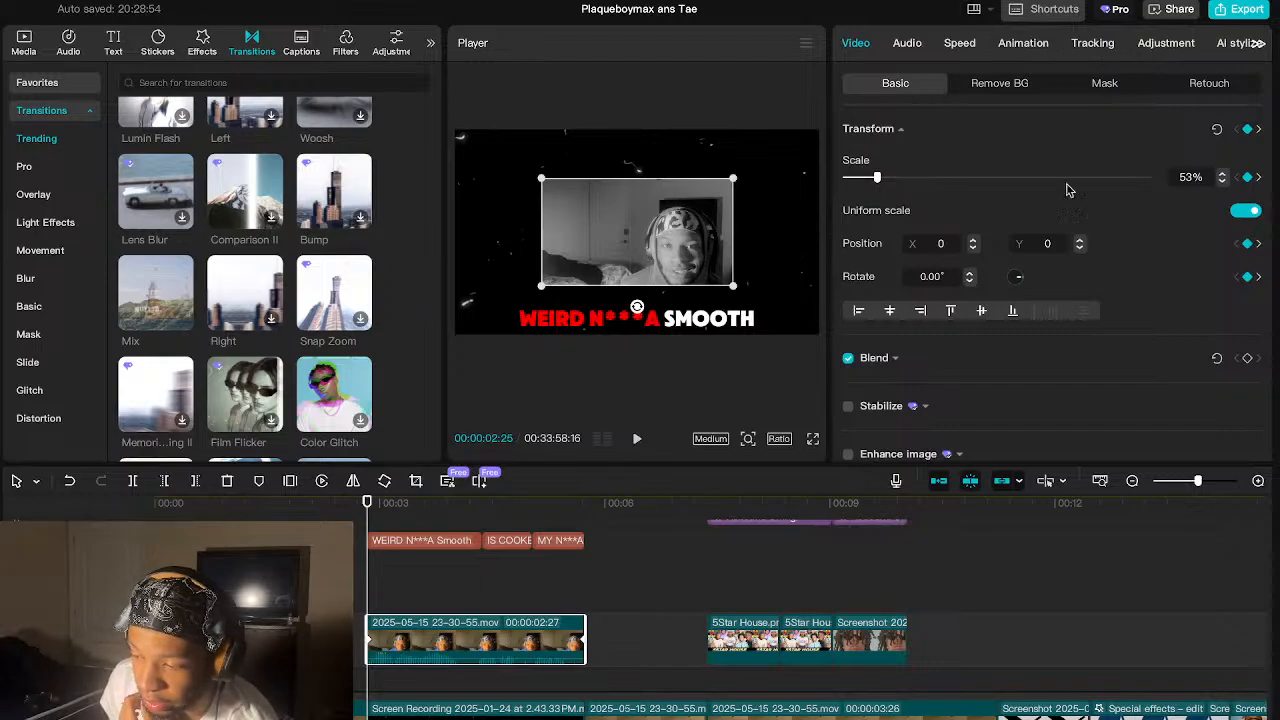
left_click(1165, 44)
scroll(1063, 254, "down", 5)
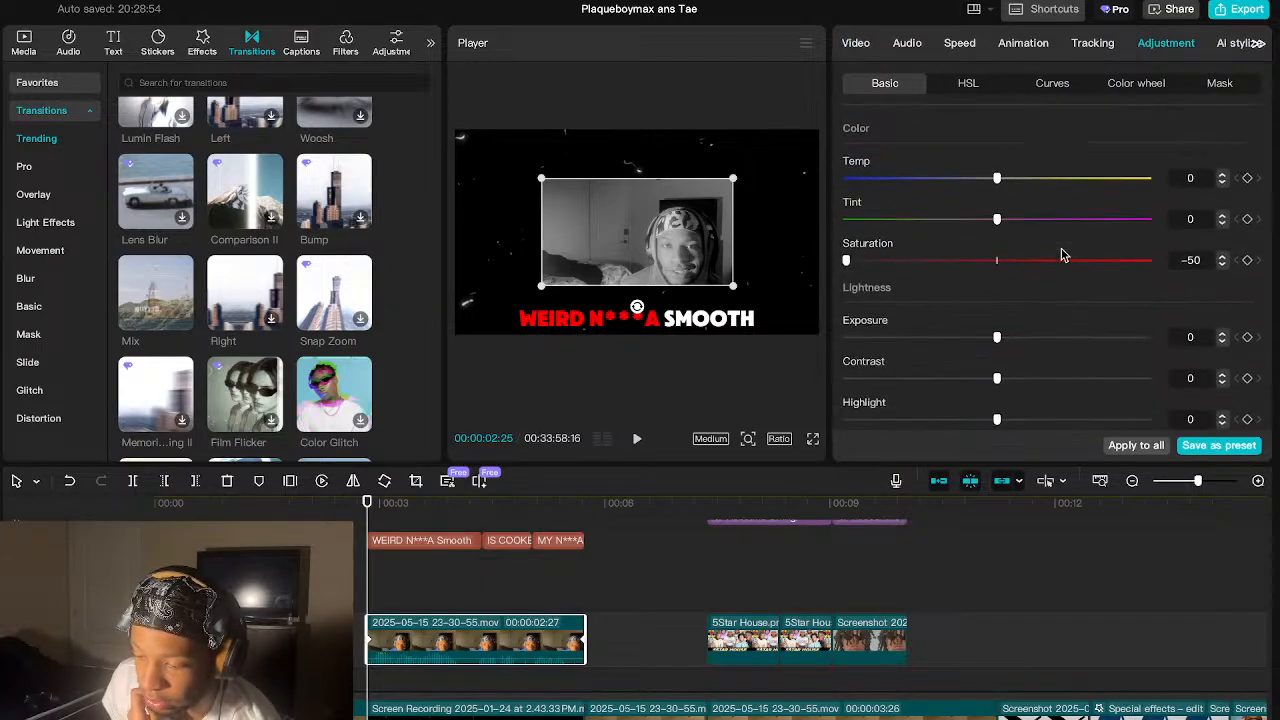
scroll(1063, 254, "up", 1)
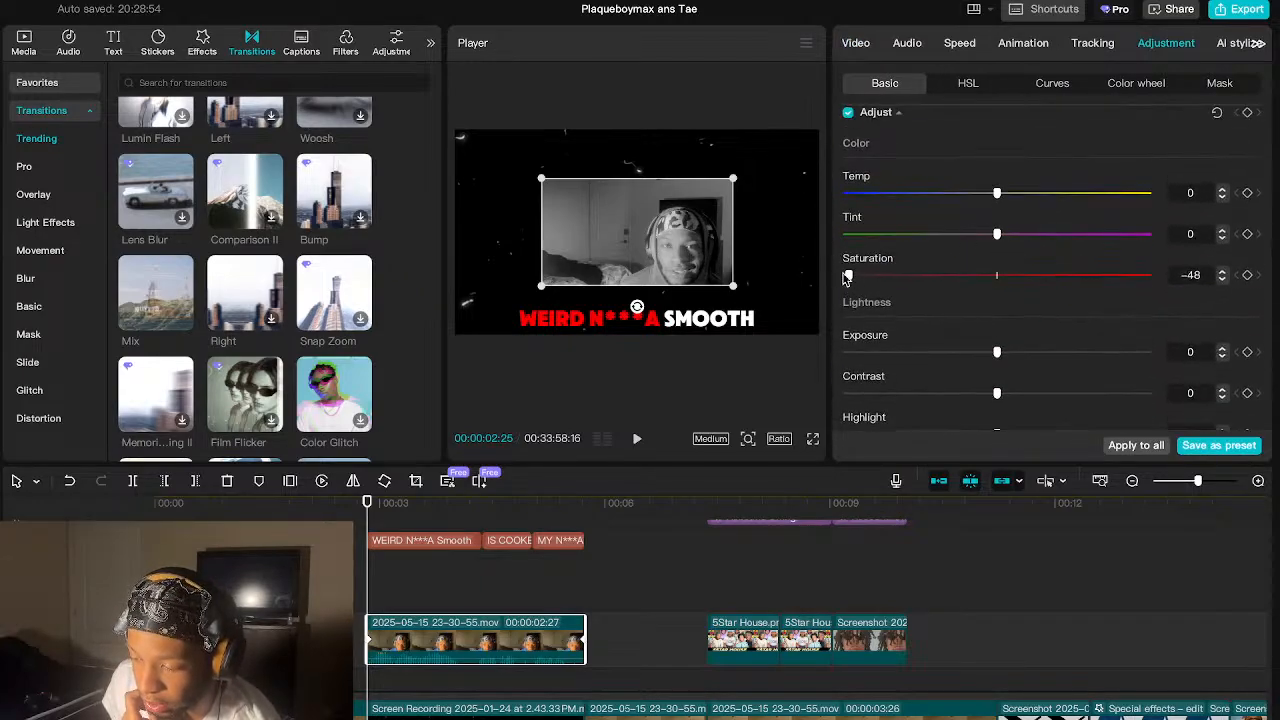
- Play the black-and-white section, select its three text clips together, and return the playhead to 00:00:02:25 with nothing selected
left_click(356, 579)
key("space")
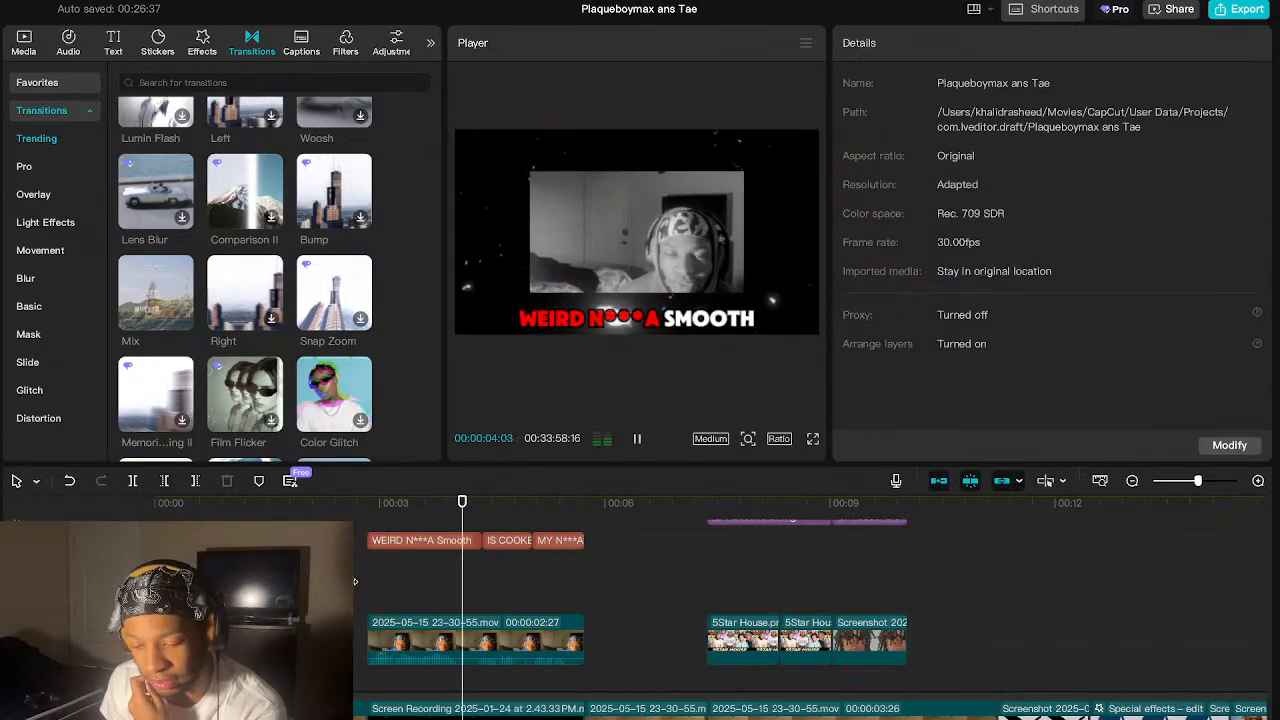
key("space")
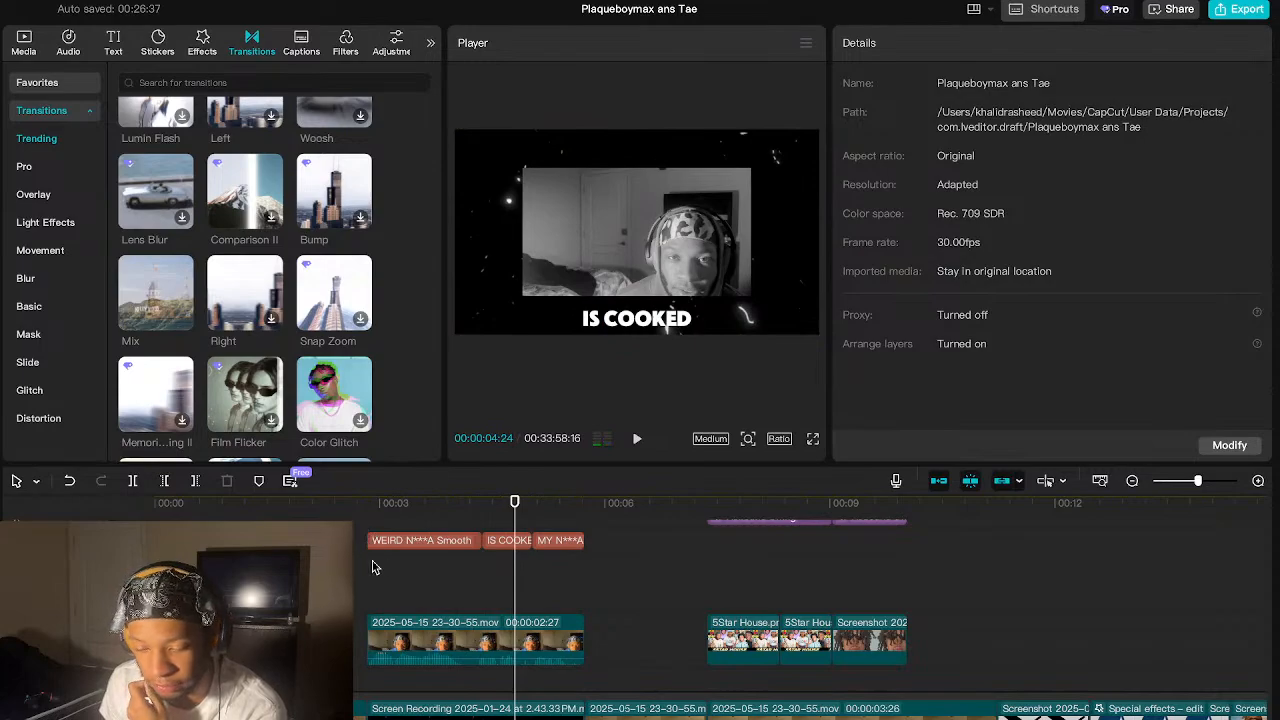
left_click_drag(367, 565, 573, 545)
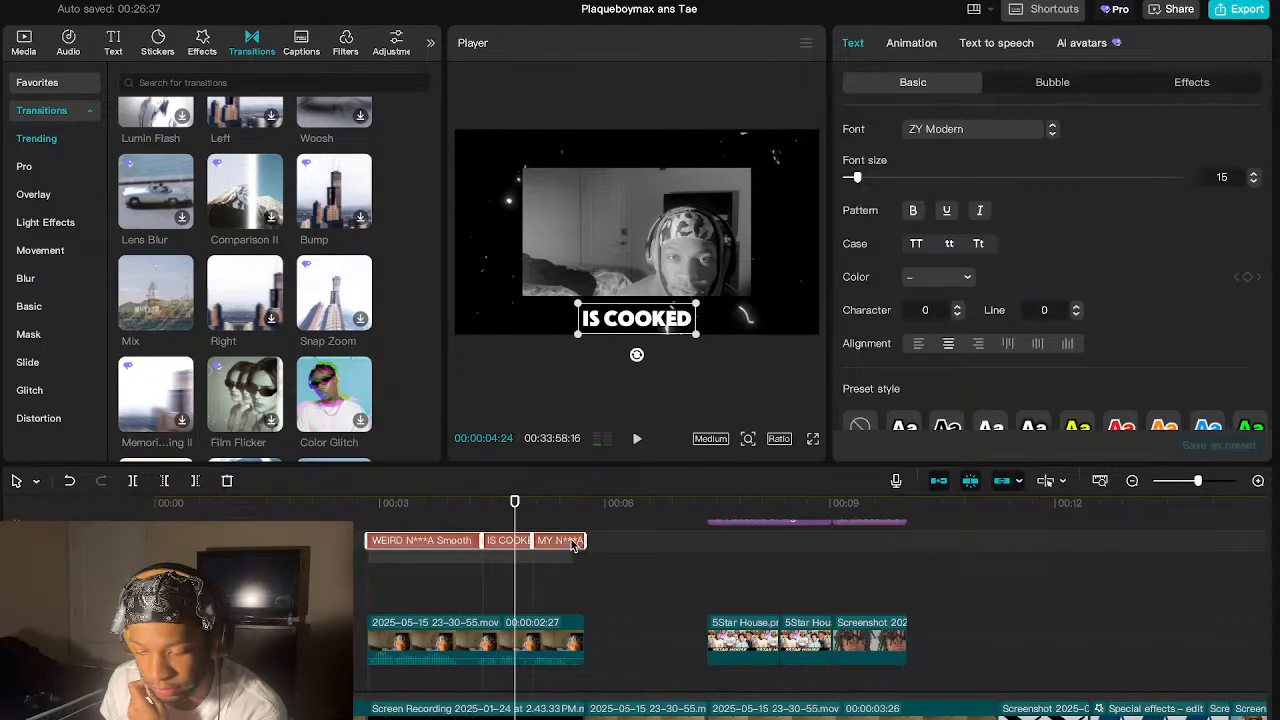
left_click(383, 595)
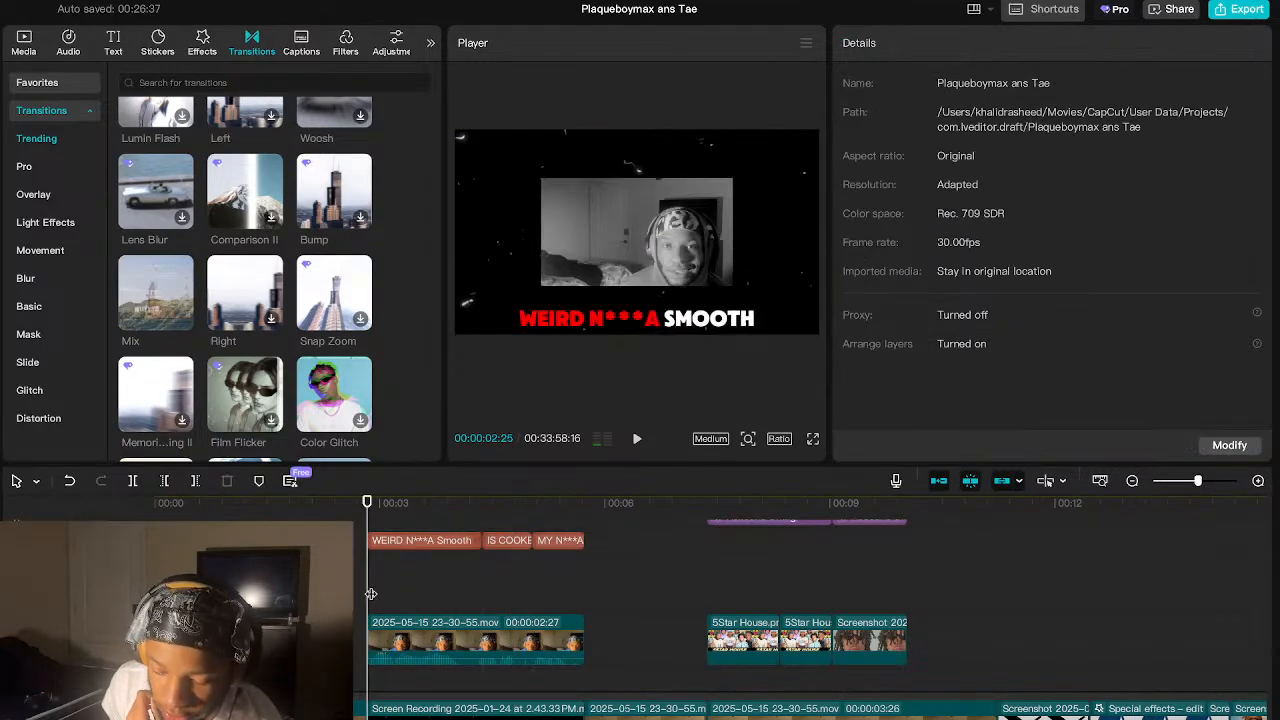
left_click(369, 595)
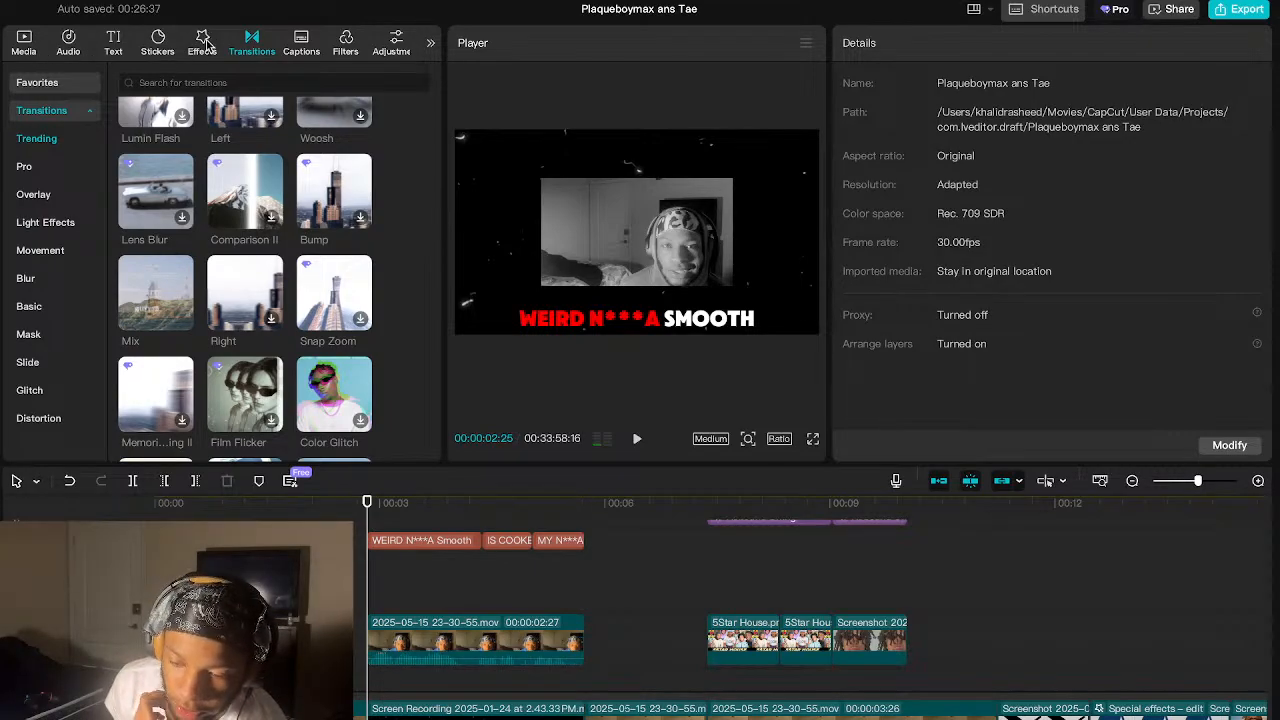
- Open the auto captions options and switch to OBS Studio
left_click(299, 44)
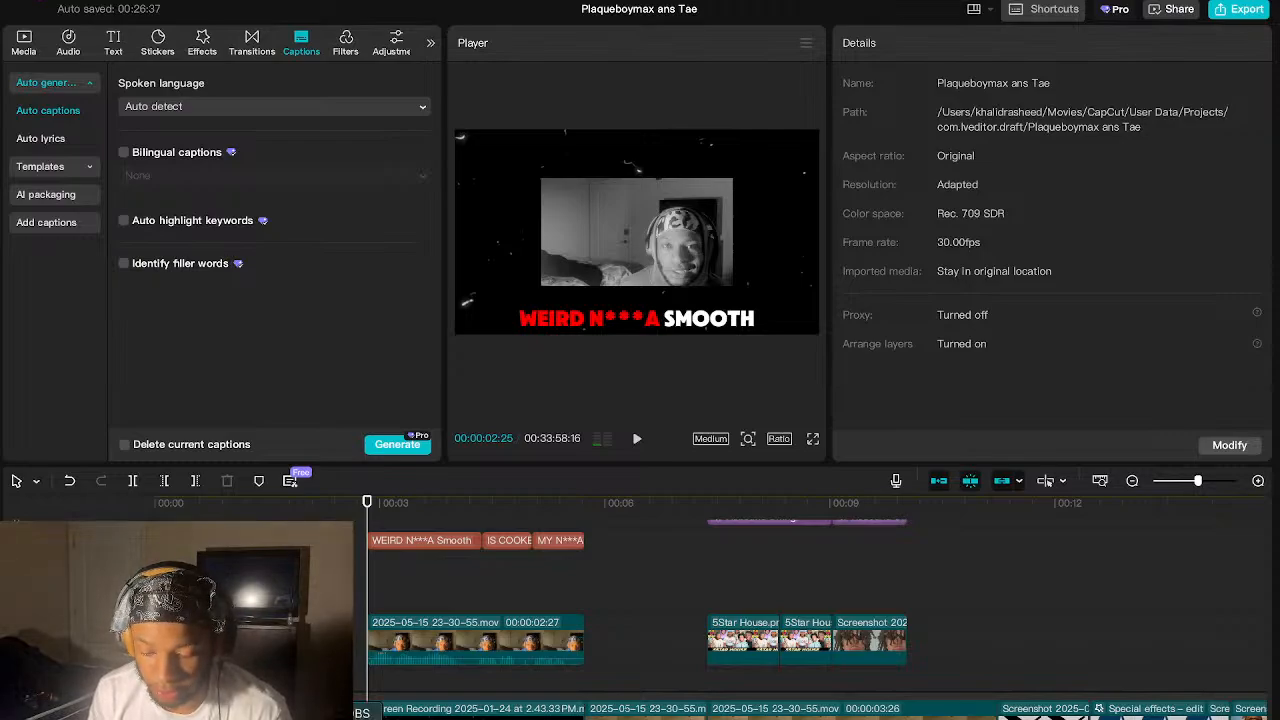
key("super+Tab")
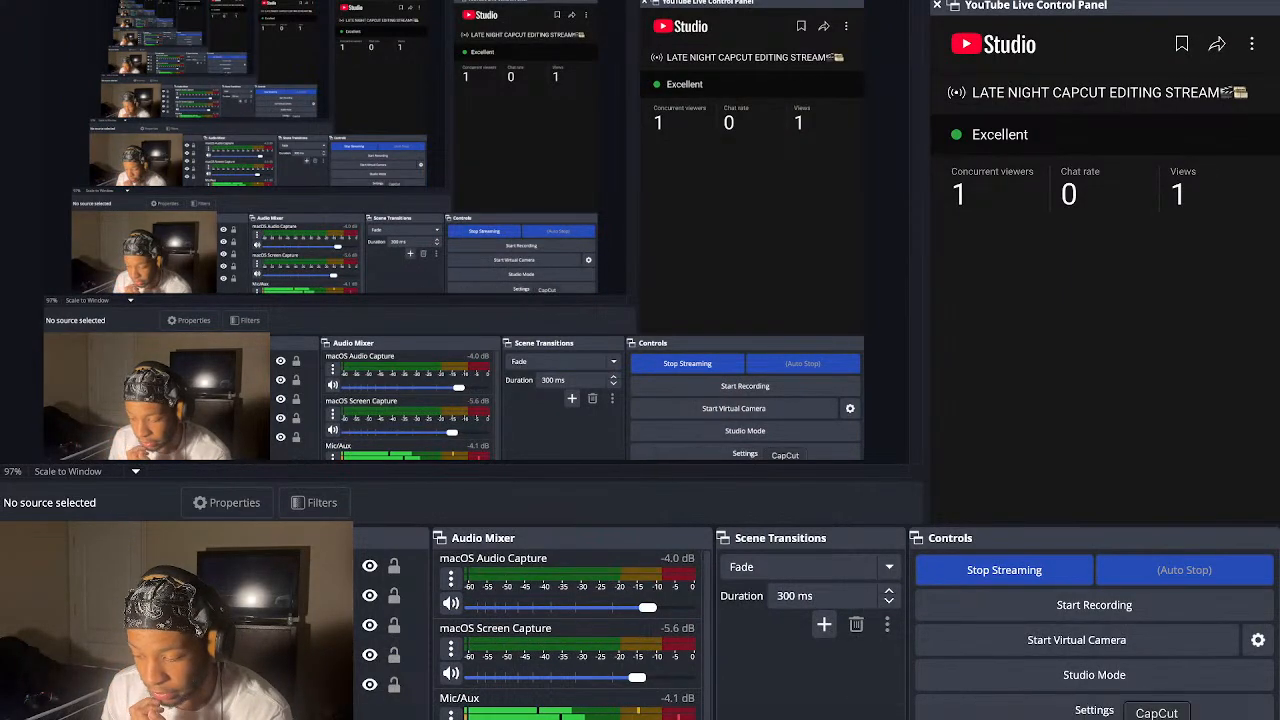
- Switch to CapCut and color the first two words of the opening caption red, FF0000
left_click(1157, 712)
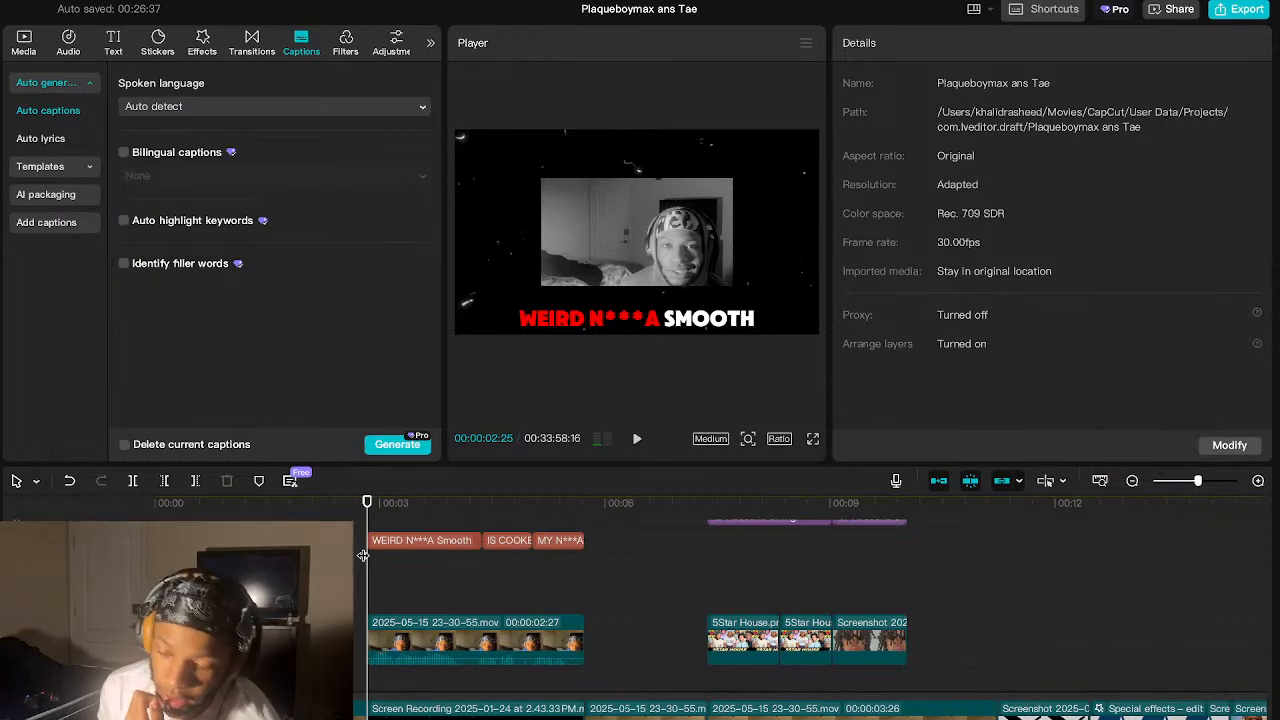
left_click(548, 320)
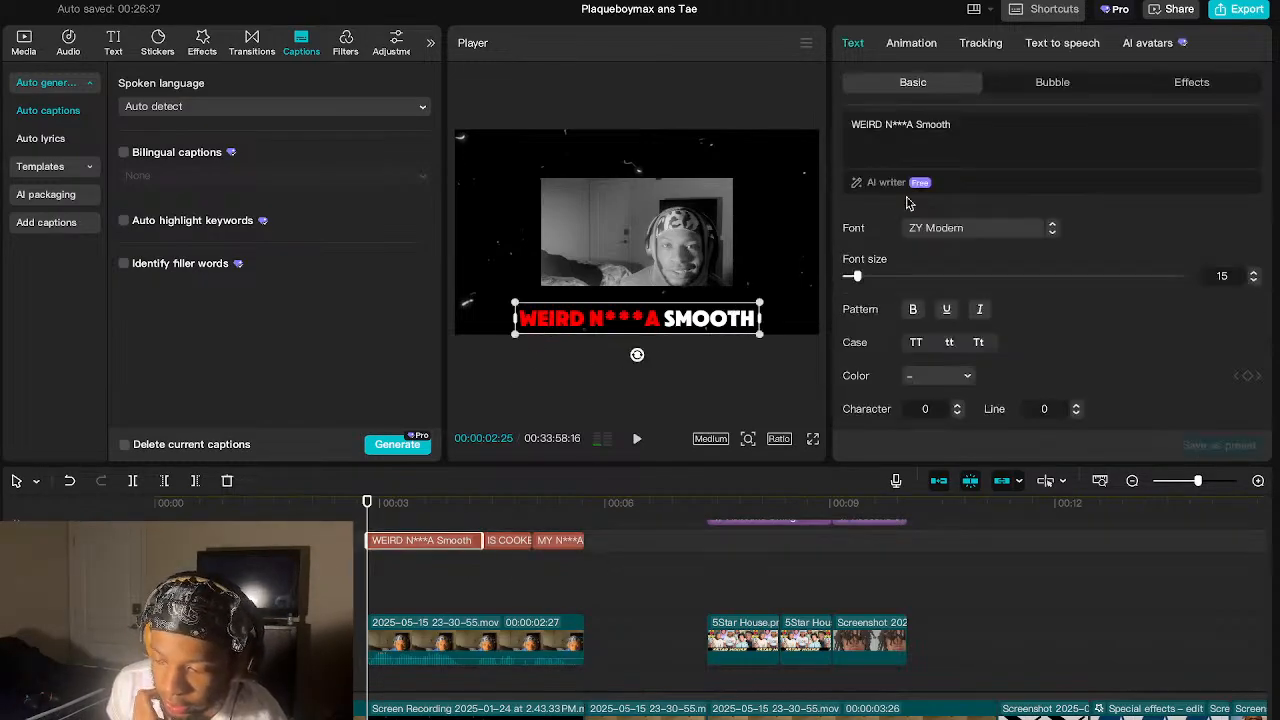
left_click_drag(851, 126, 912, 131)
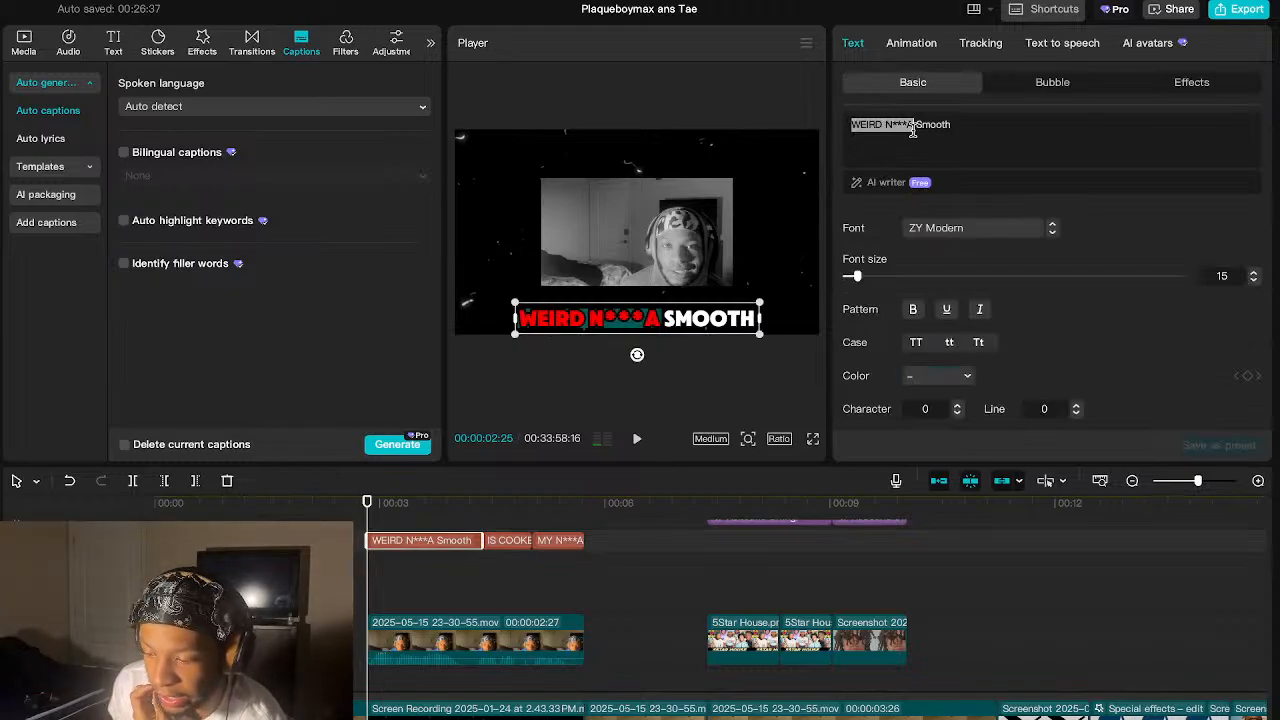
left_click(932, 376)
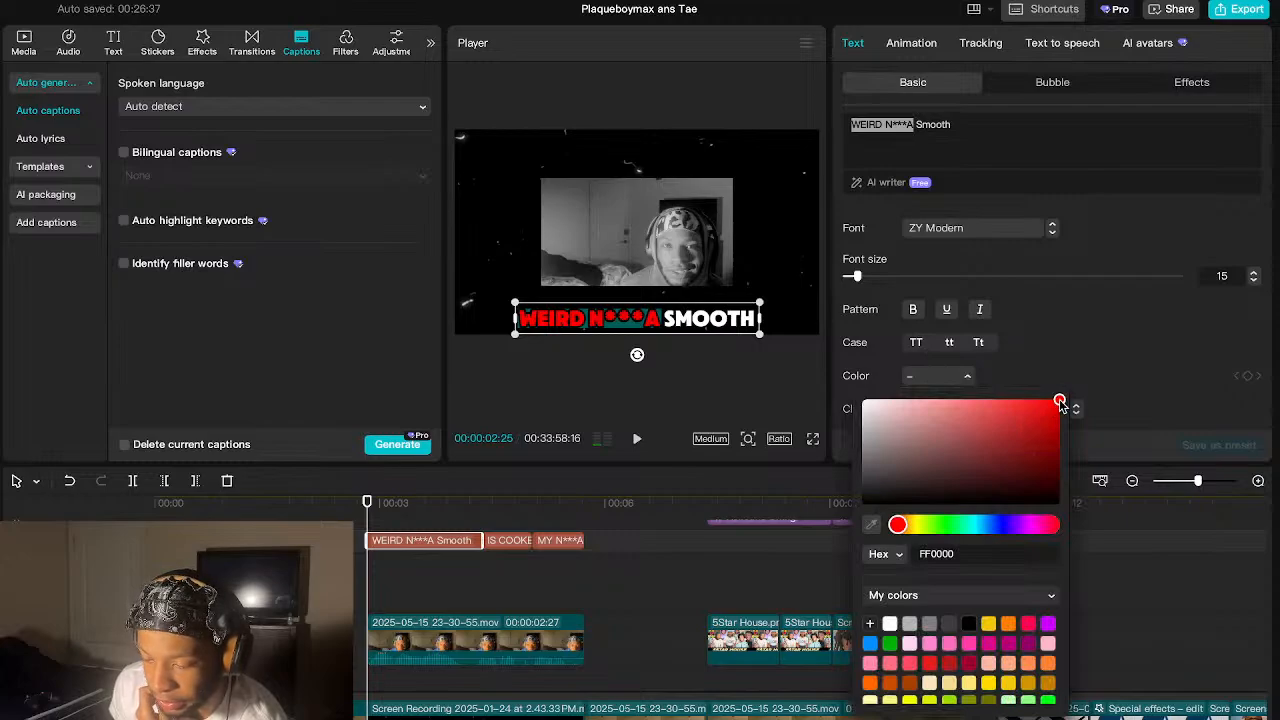
left_click_drag(1062, 405, 1101, 390)
left_click_drag(898, 526, 820, 549)
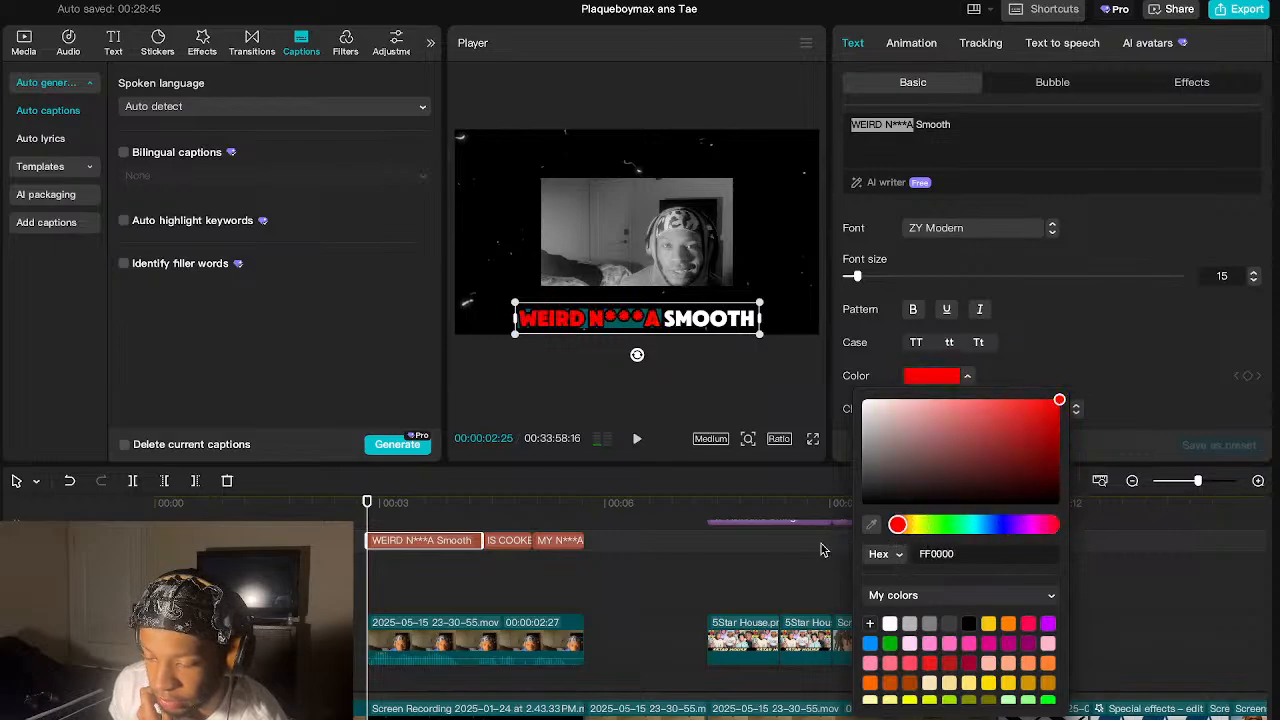
left_click(1088, 322)
- Play the remaining captions from 00:00:04:11 and move the playhead to the start of the first 5Star House clip at 00:00:07:11
left_click(517, 591)
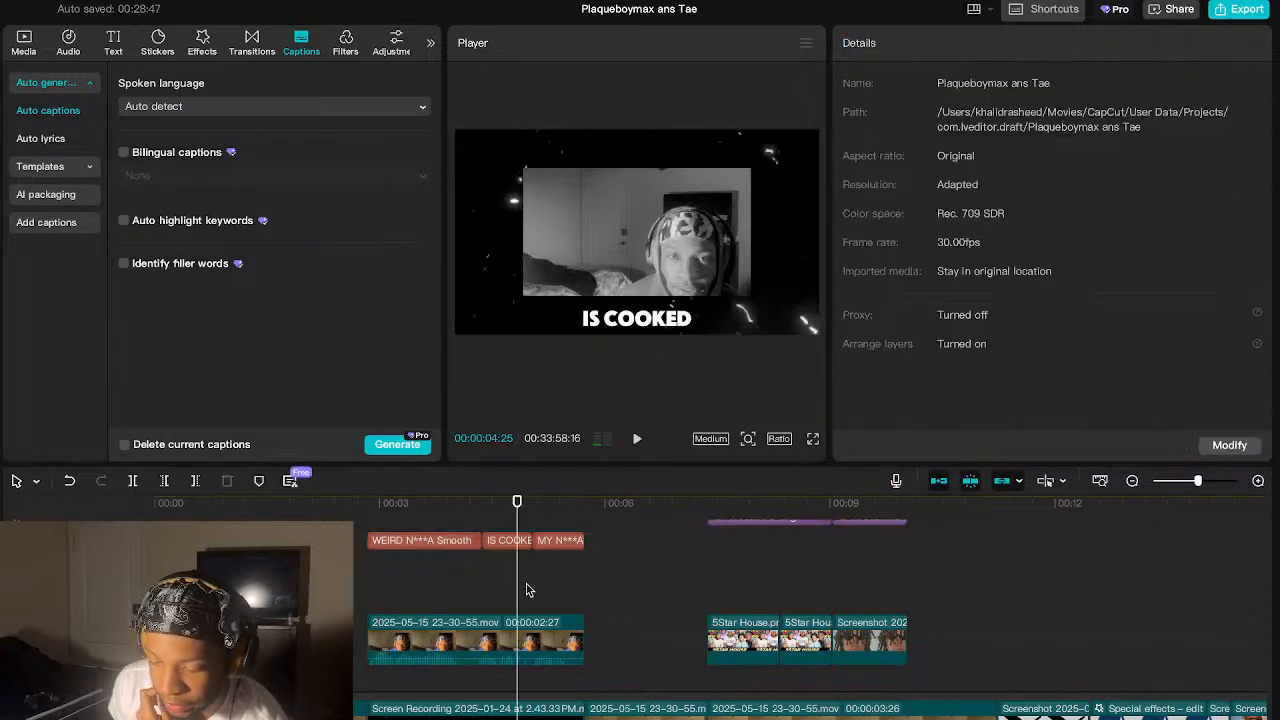
left_click(483, 591)
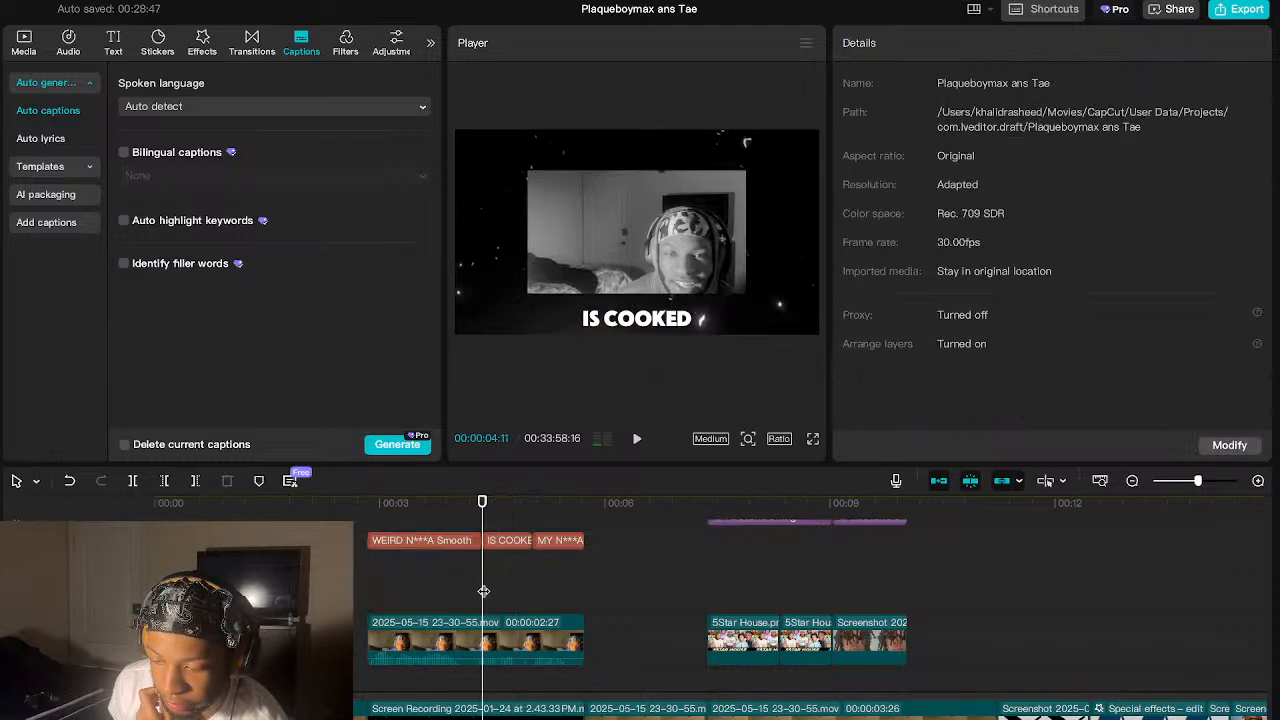
key("space")
key("space")
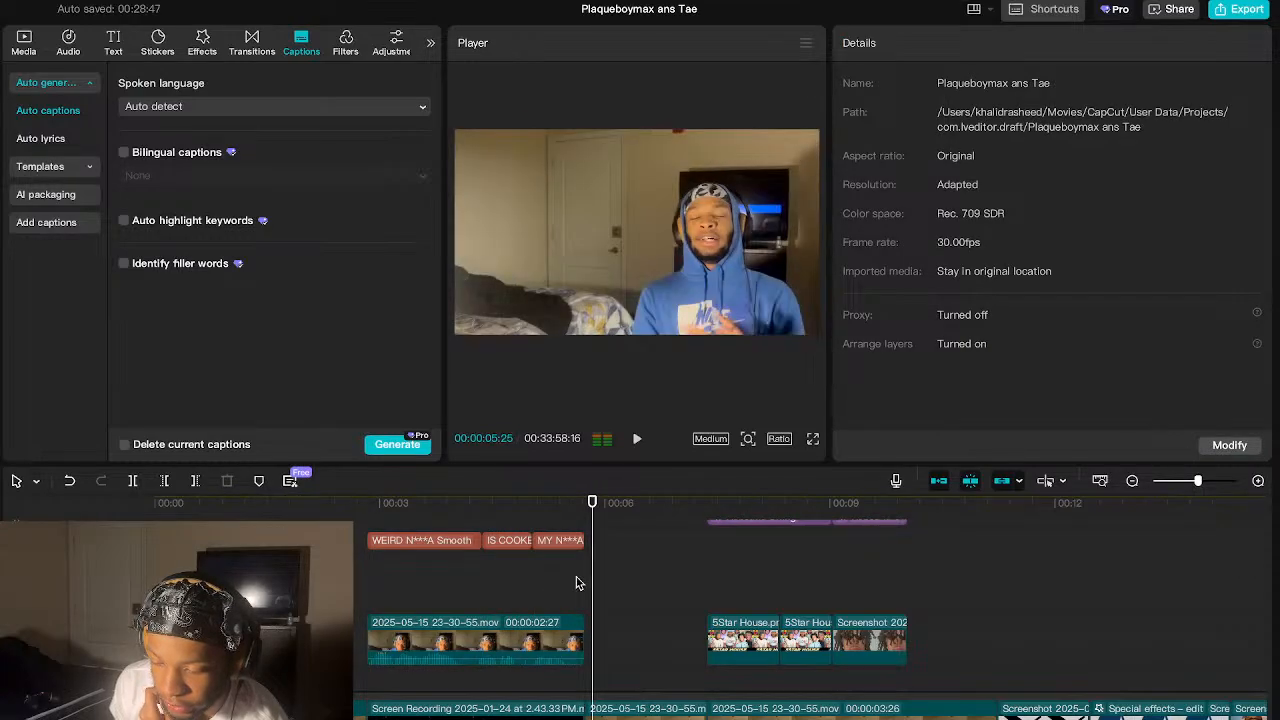
left_click_drag(590, 585, 707, 591)
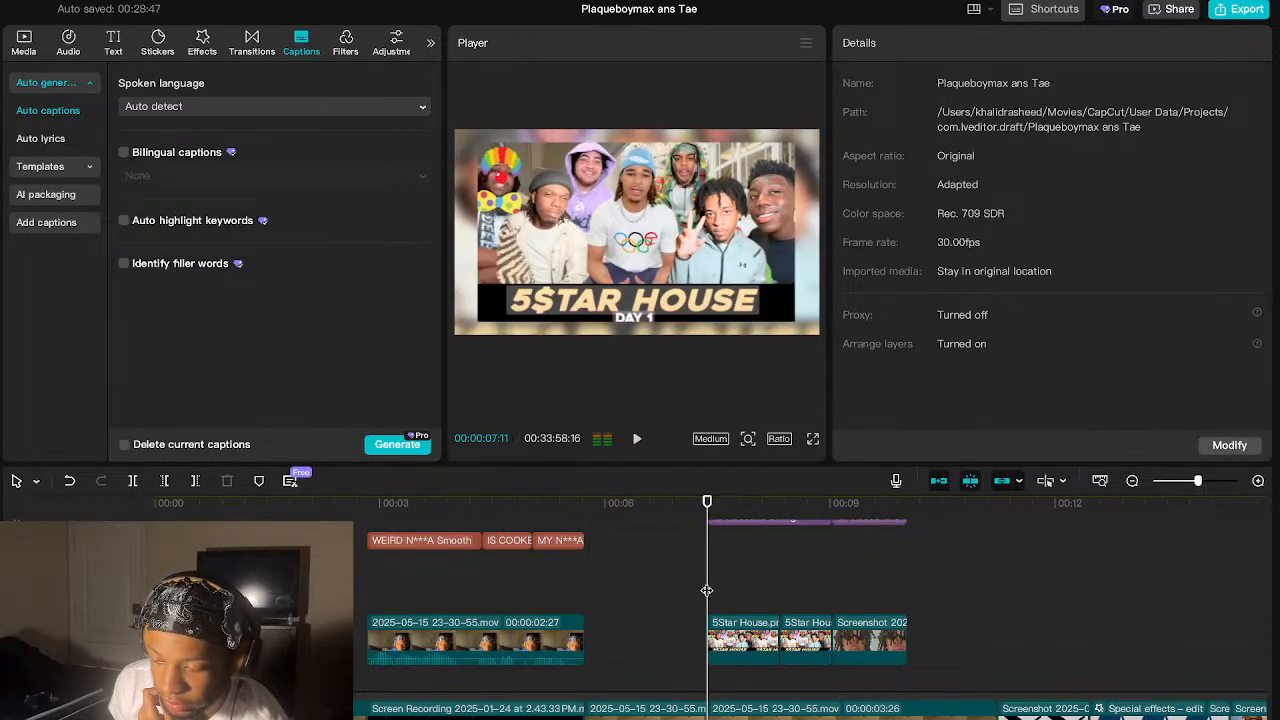
- Look over the effect and overlay tracks of the 5Star House section and open the favorite video effects
scroll(700, 590, "right", 5)
scroll(700, 590, "up", 1)
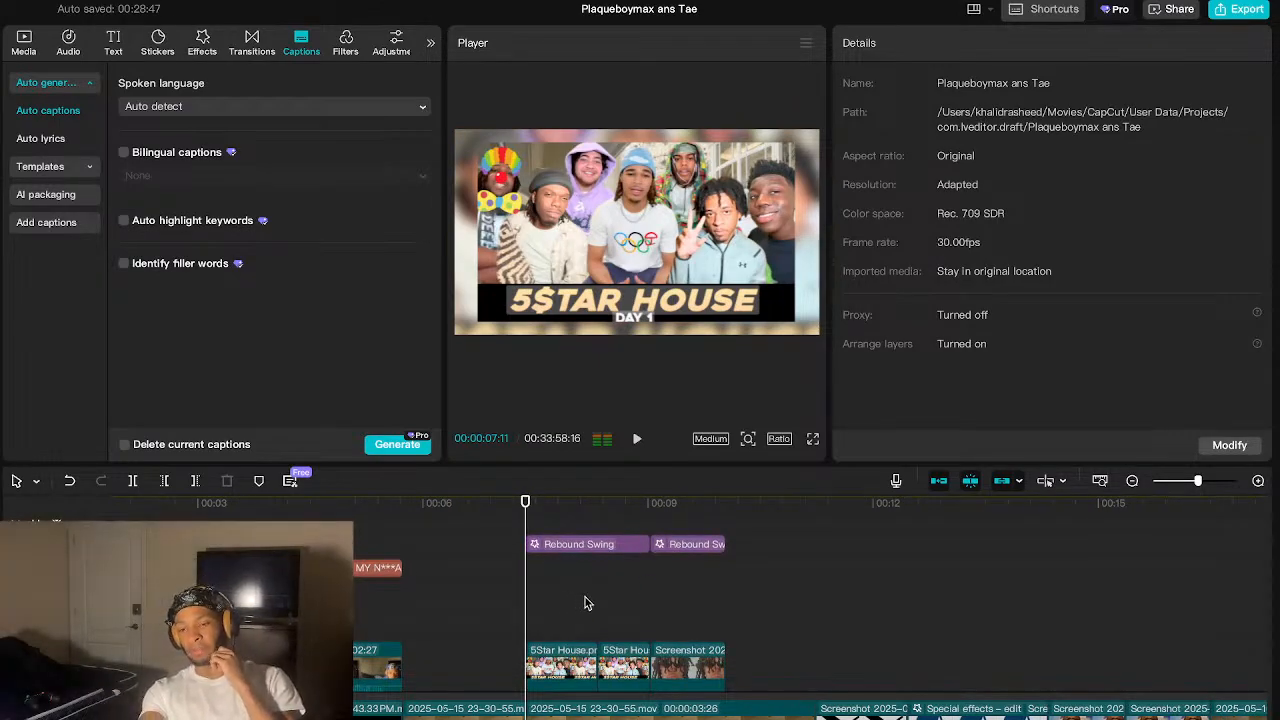
scroll(557, 622, "down", 5)
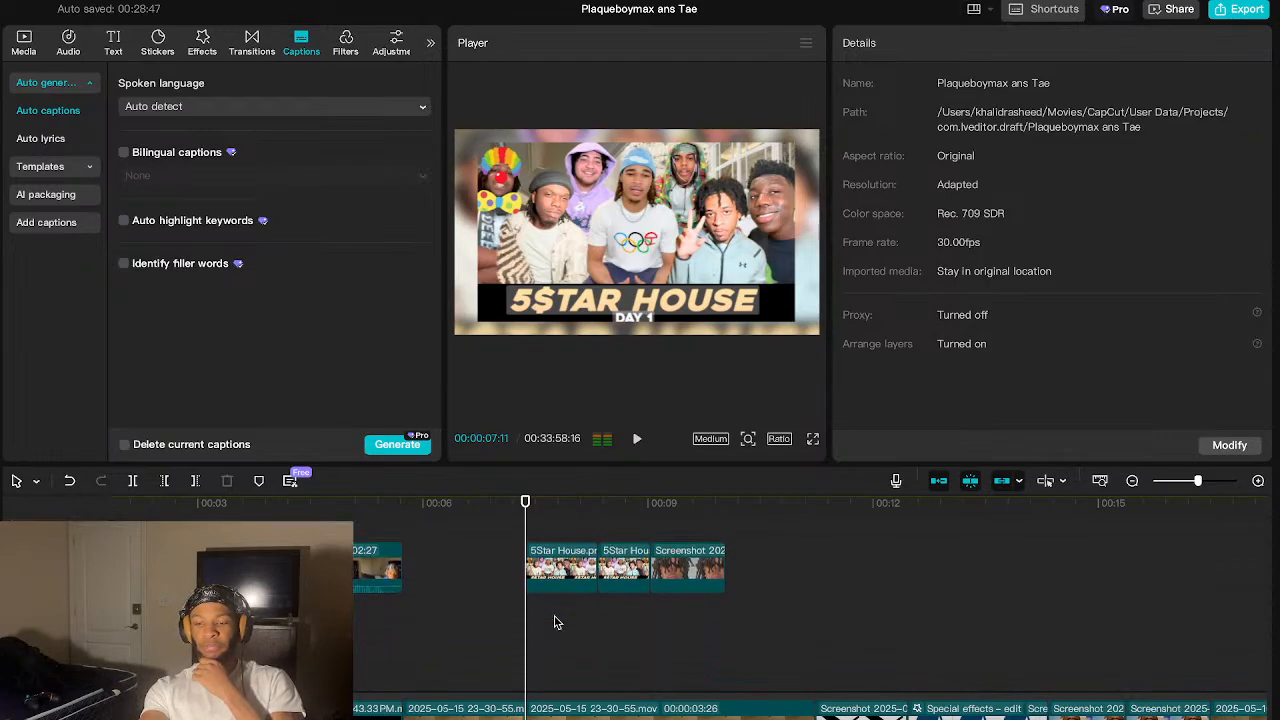
scroll(555, 621, "up", 1)
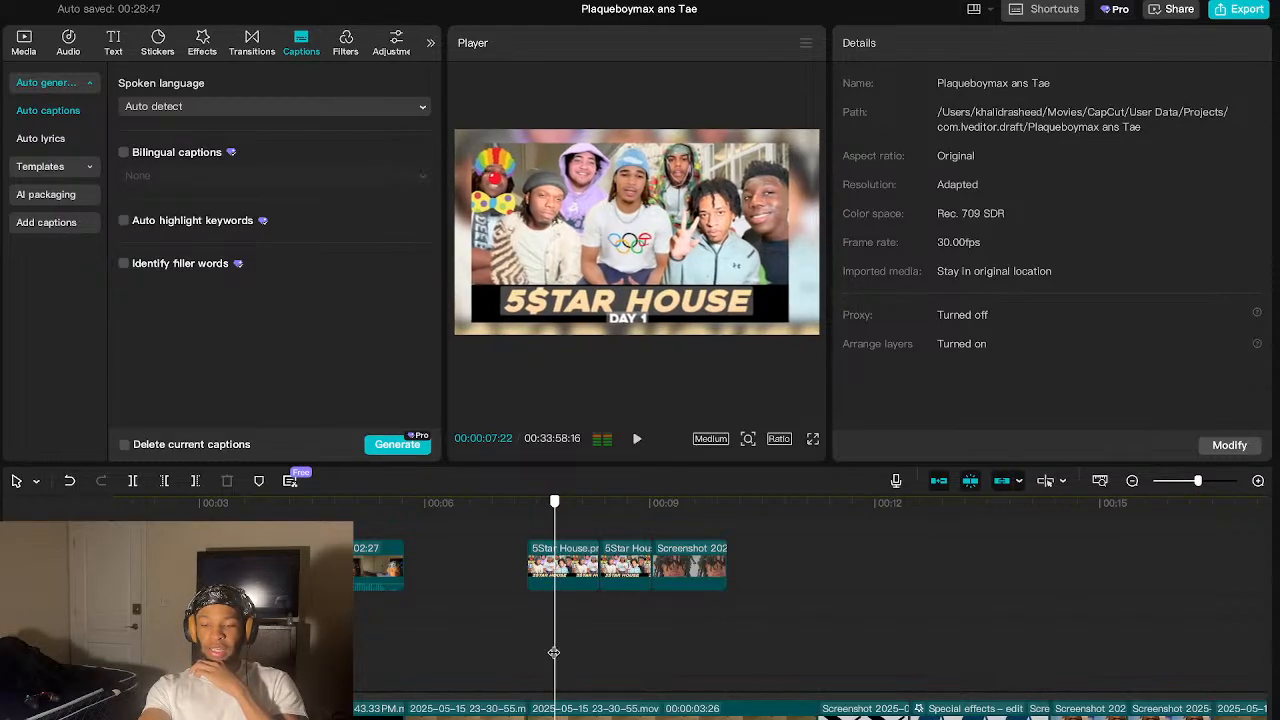
left_click(201, 44)
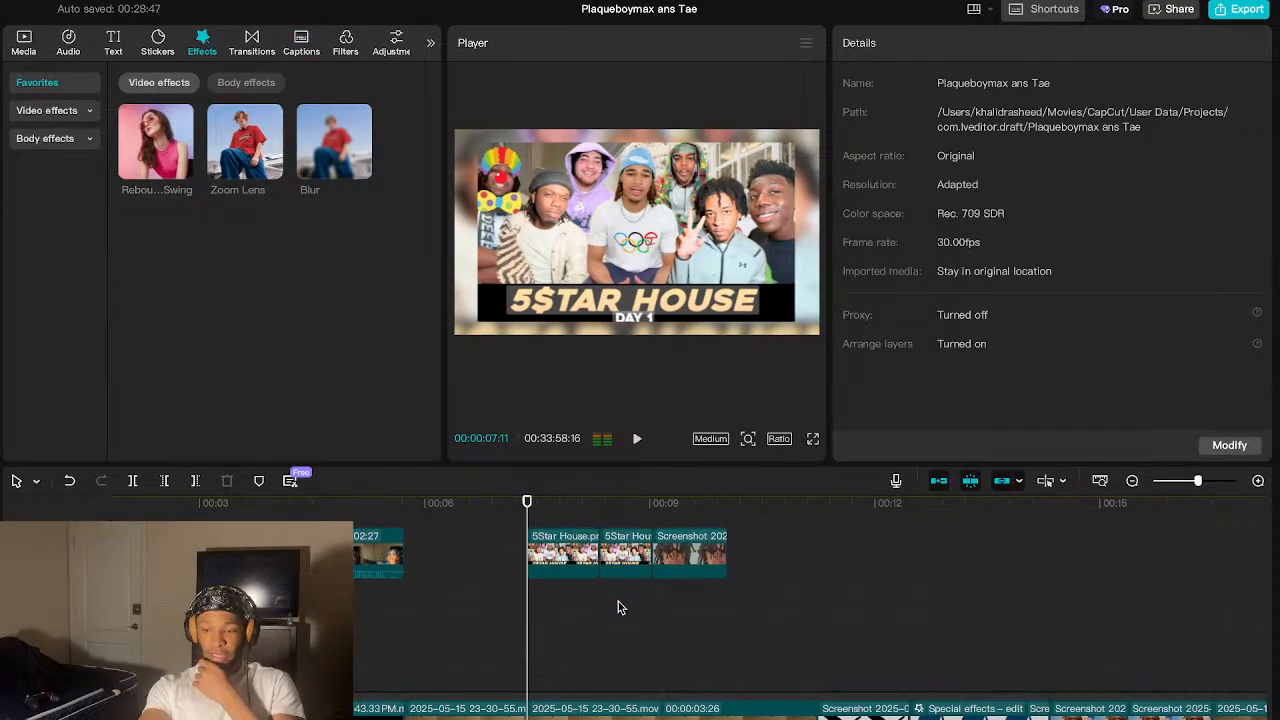
scroll(618, 607, "up", 4)
scroll(618, 601, "down", 2)
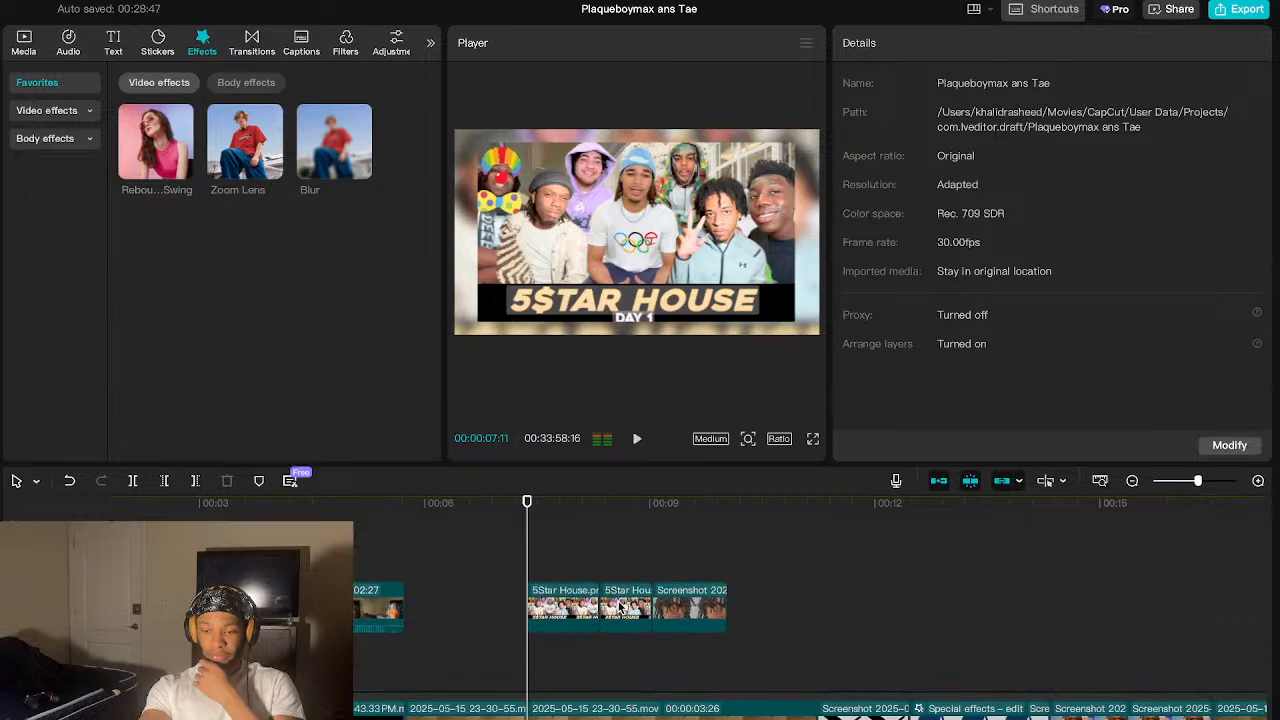
- Place the playhead at 00:00:07:17 and examine the Blur effect settings on the background clip beneath the first 5Star House image
left_click(567, 605)
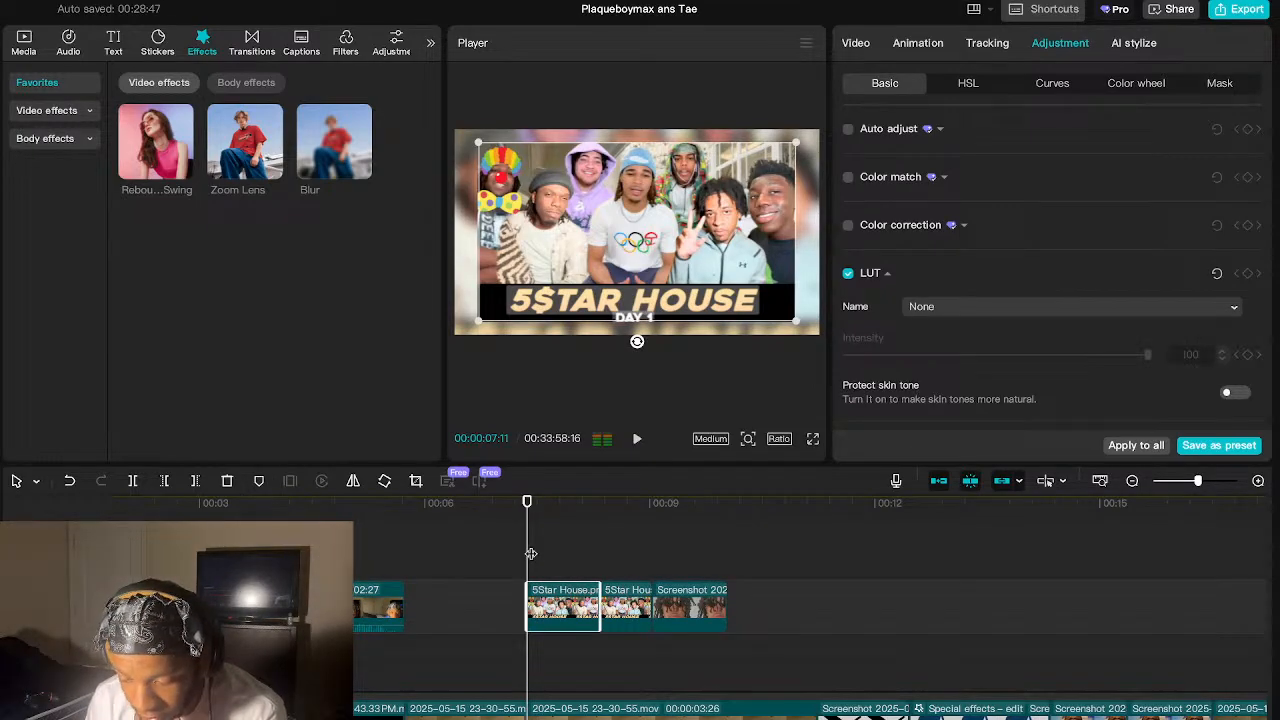
left_click_drag(528, 552, 541, 552)
scroll(541, 552, "down", 4)
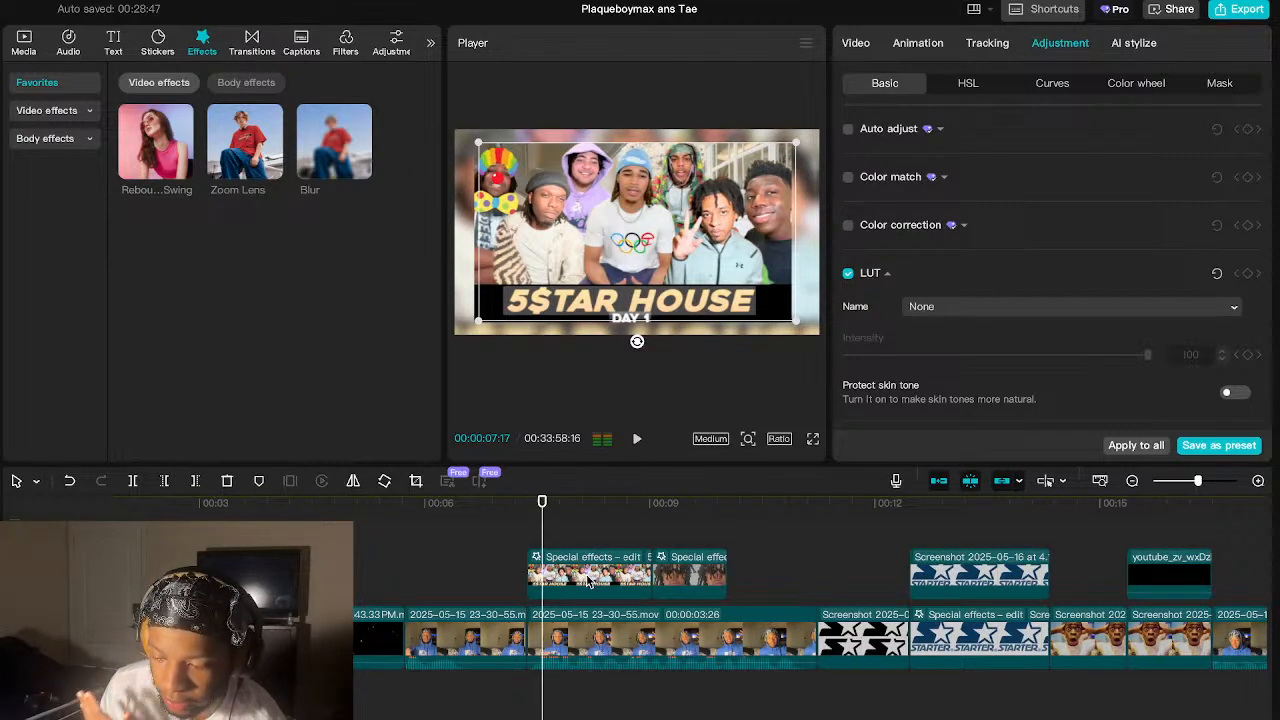
scroll(562, 535, "down", 1)
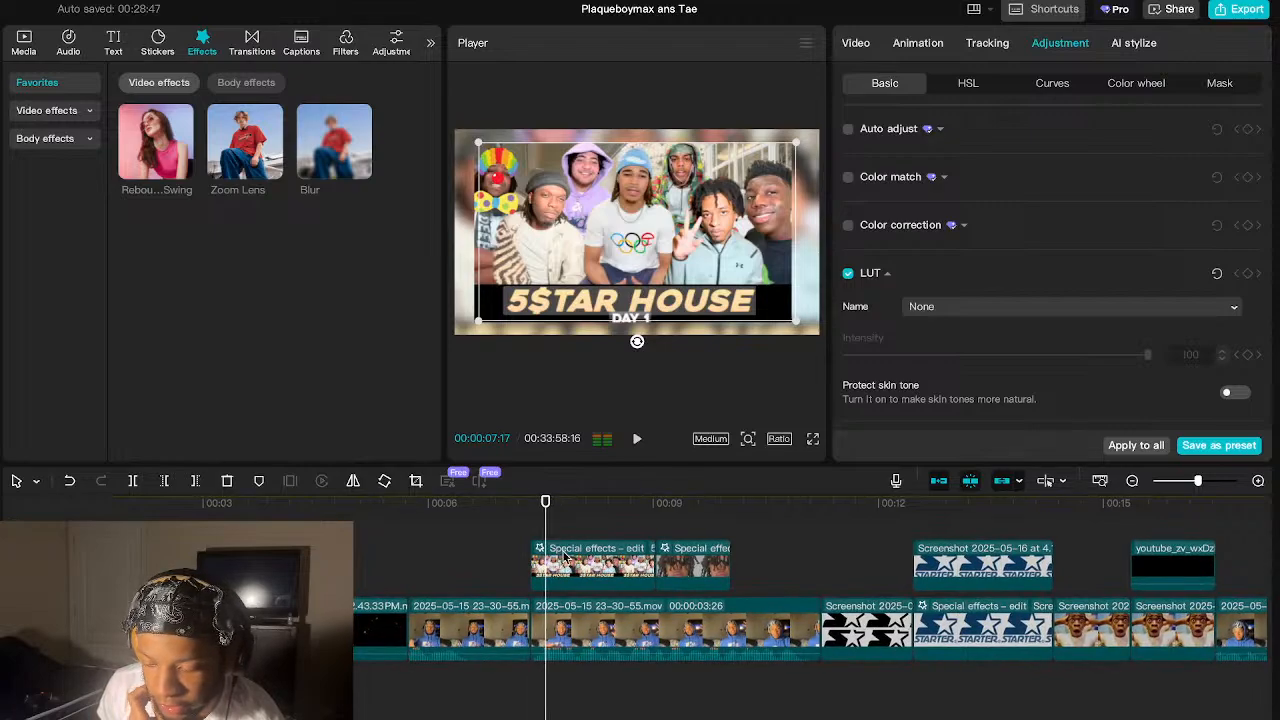
left_click(578, 555)
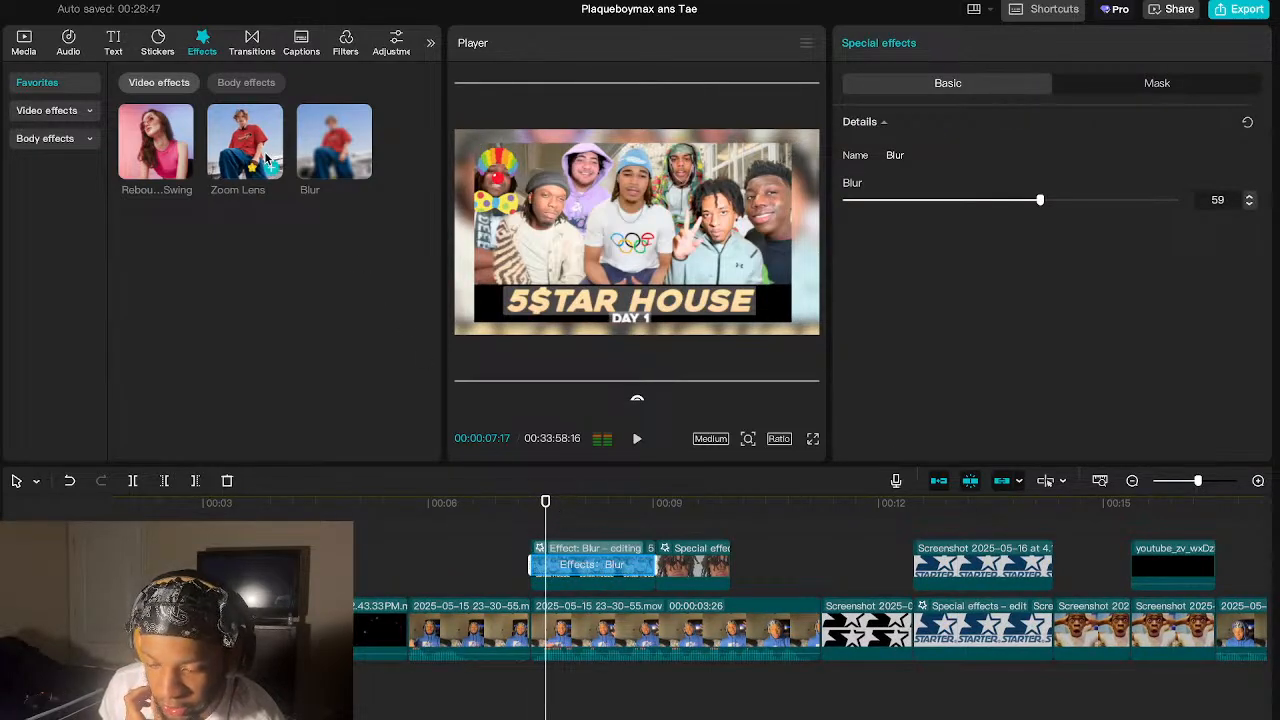
left_click_drag(245, 141, 225, 240)
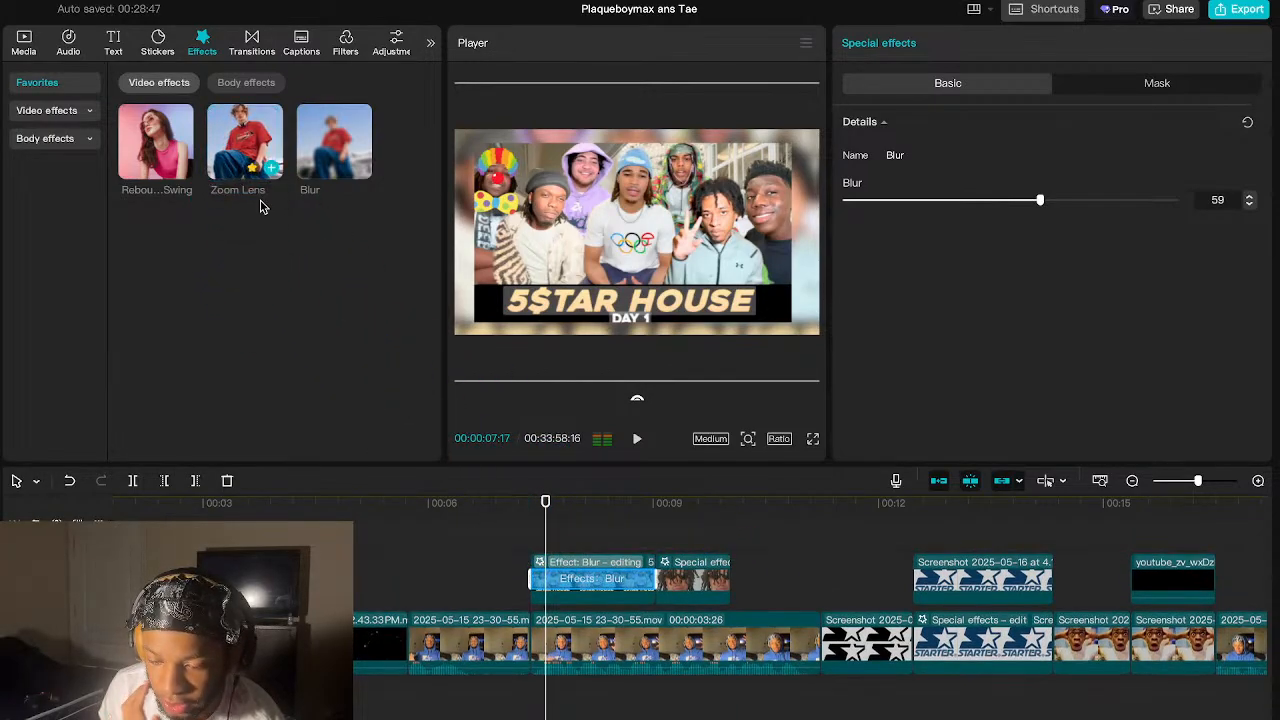
- Scrub across the two 5Star House overlay clips to compare them, leaving the playhead at their cut at 00:00:08:10
scroll(588, 585, "up", 2)
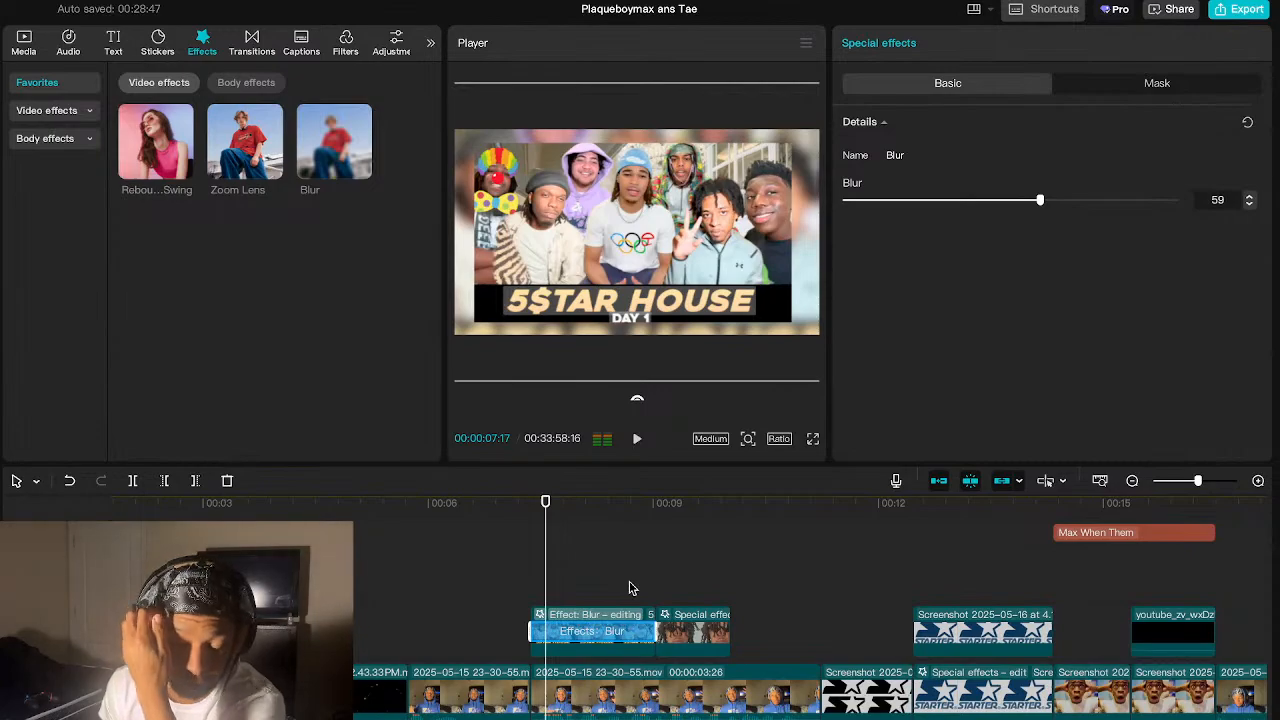
scroll(630, 588, "up", 5)
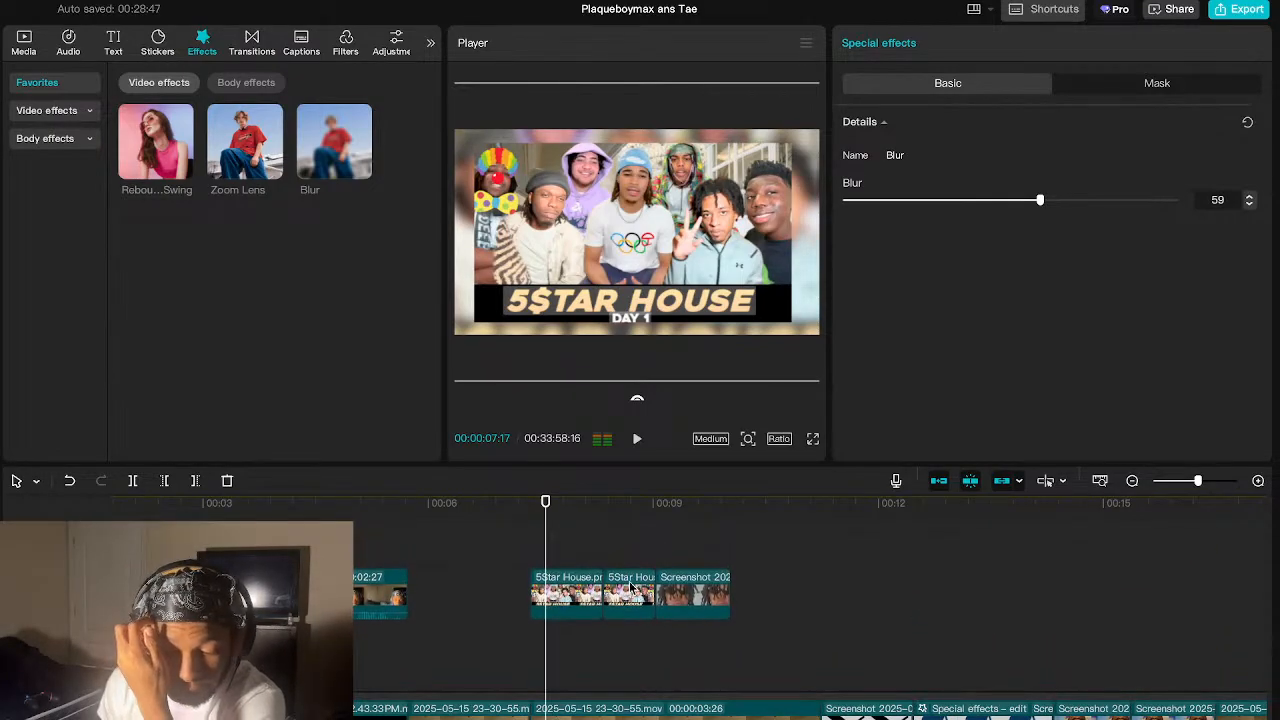
left_click(555, 630)
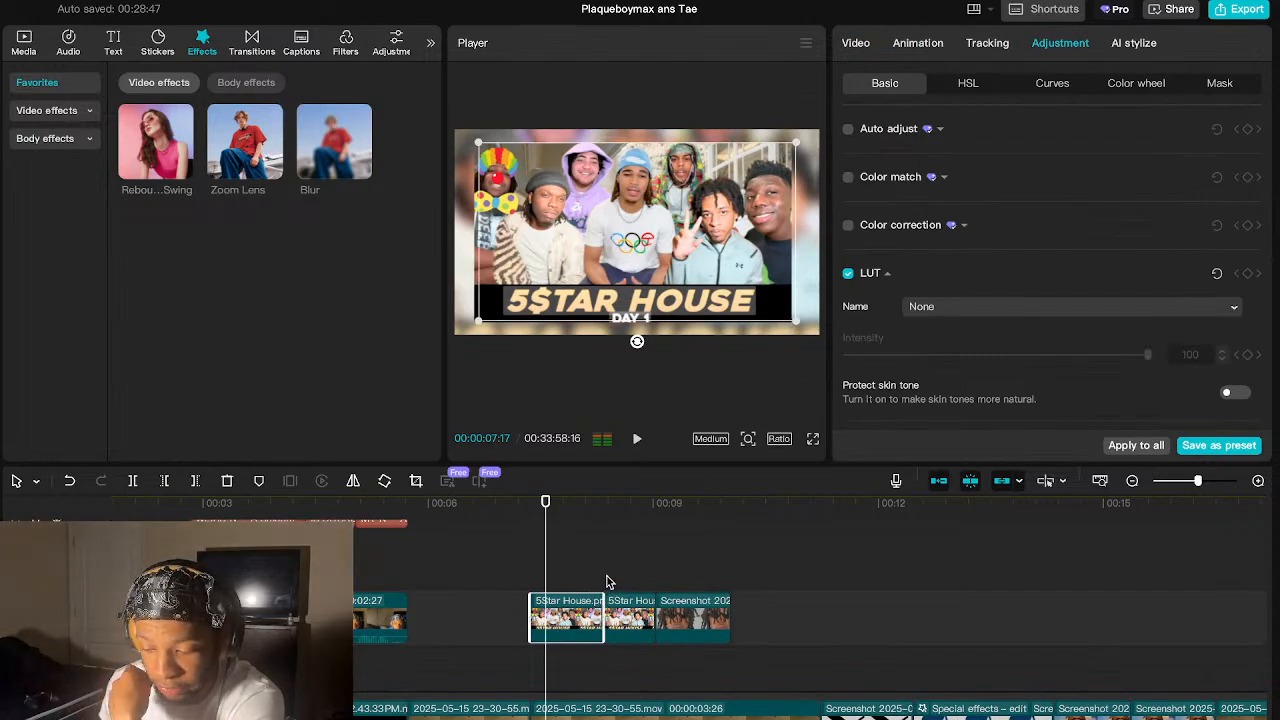
left_click(606, 580)
left_click(570, 580)
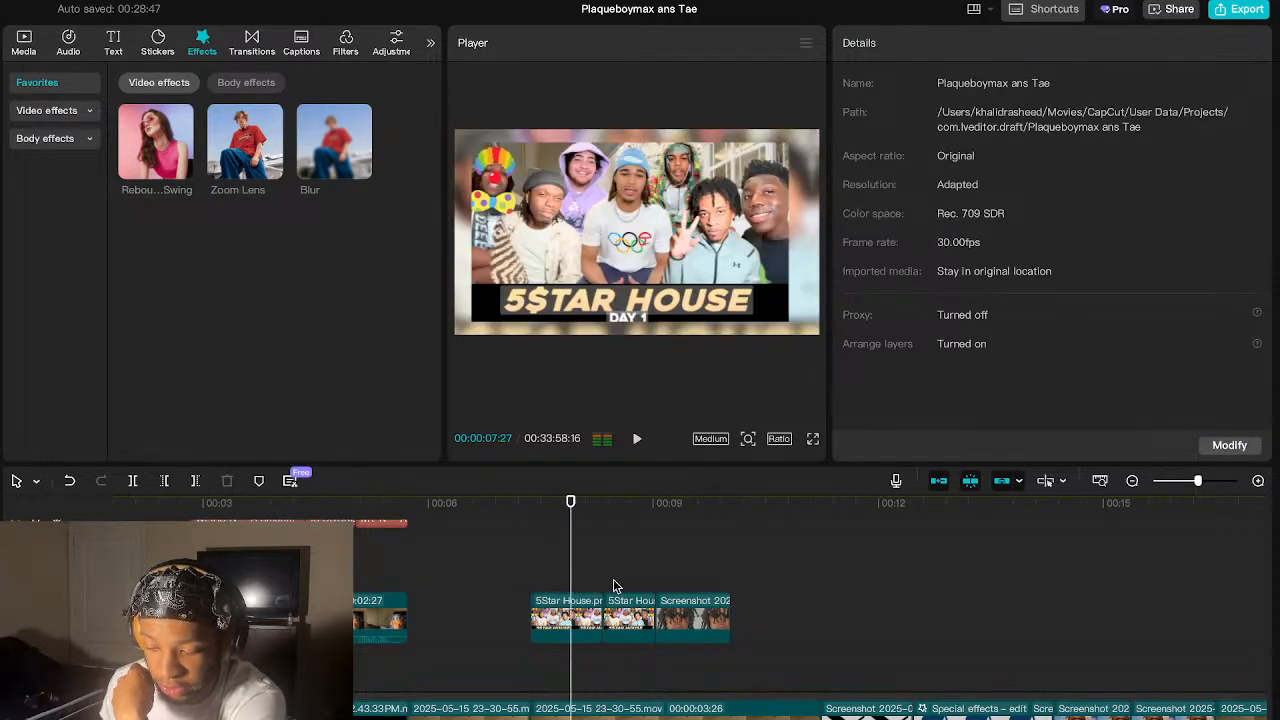
left_click(613, 579)
left_click(597, 590)
left_click(603, 590)
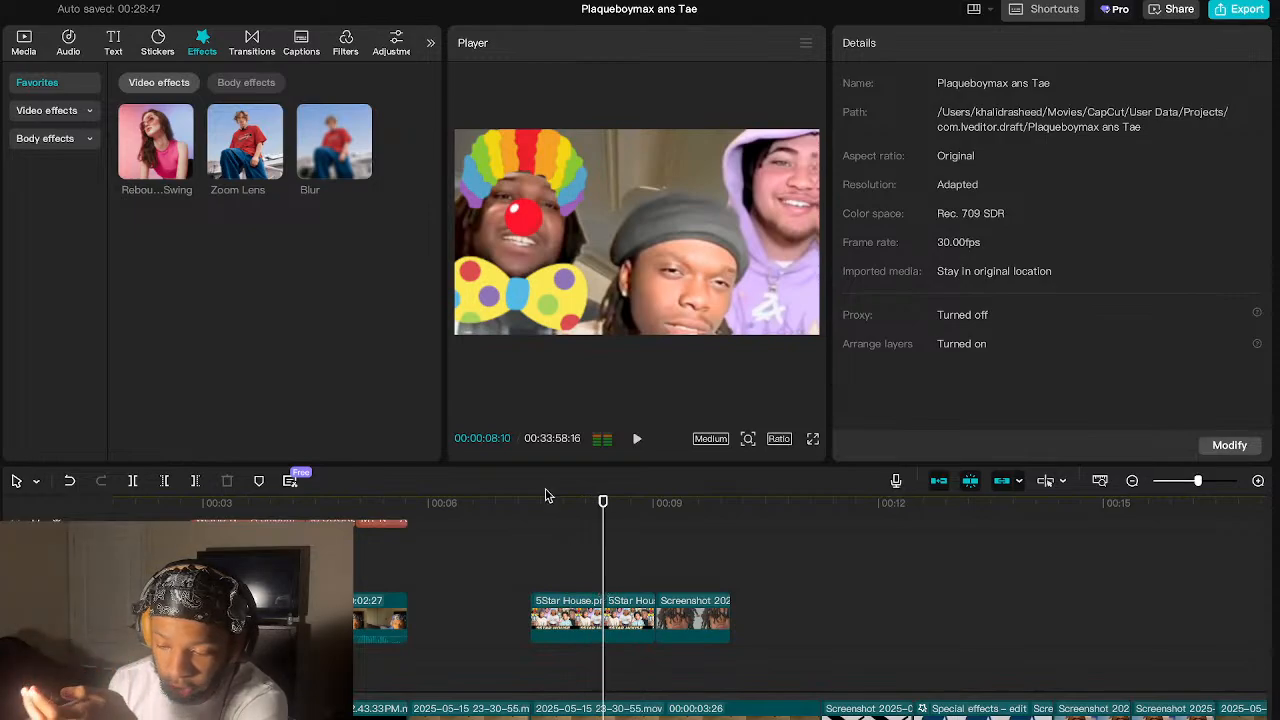
left_click(584, 583)
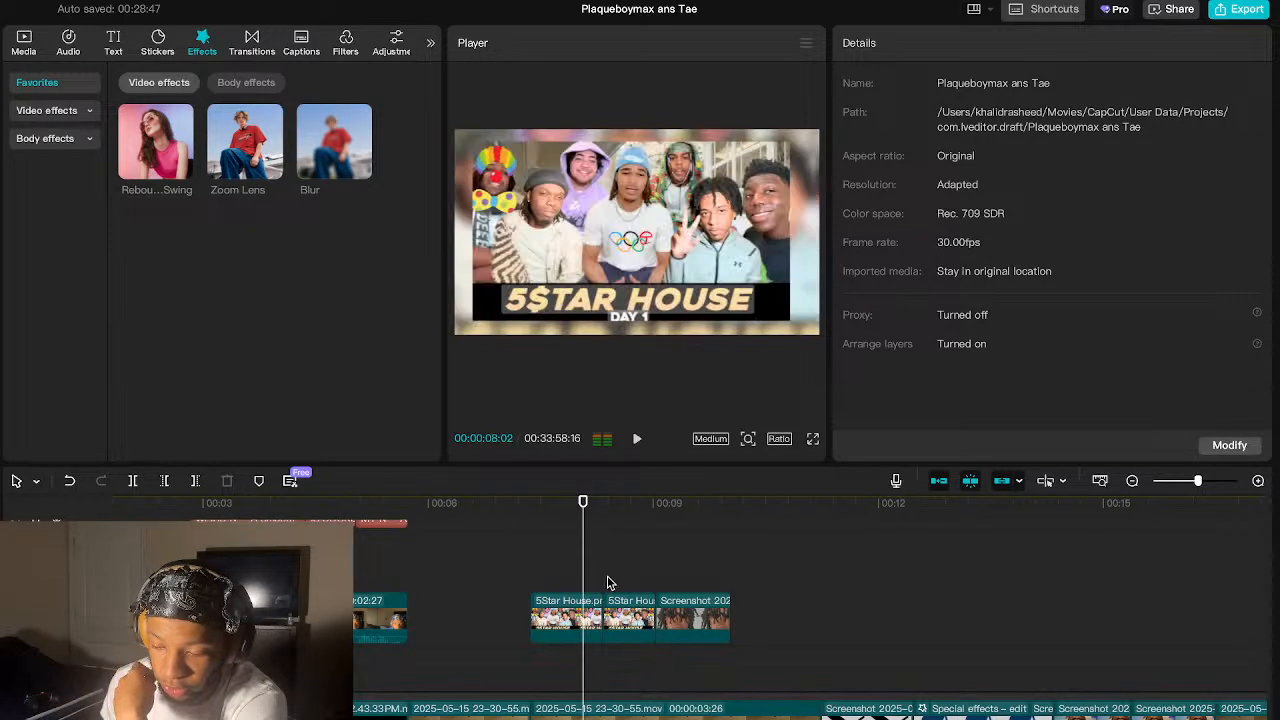
left_click(616, 585)
left_click_drag(616, 585, 606, 586)
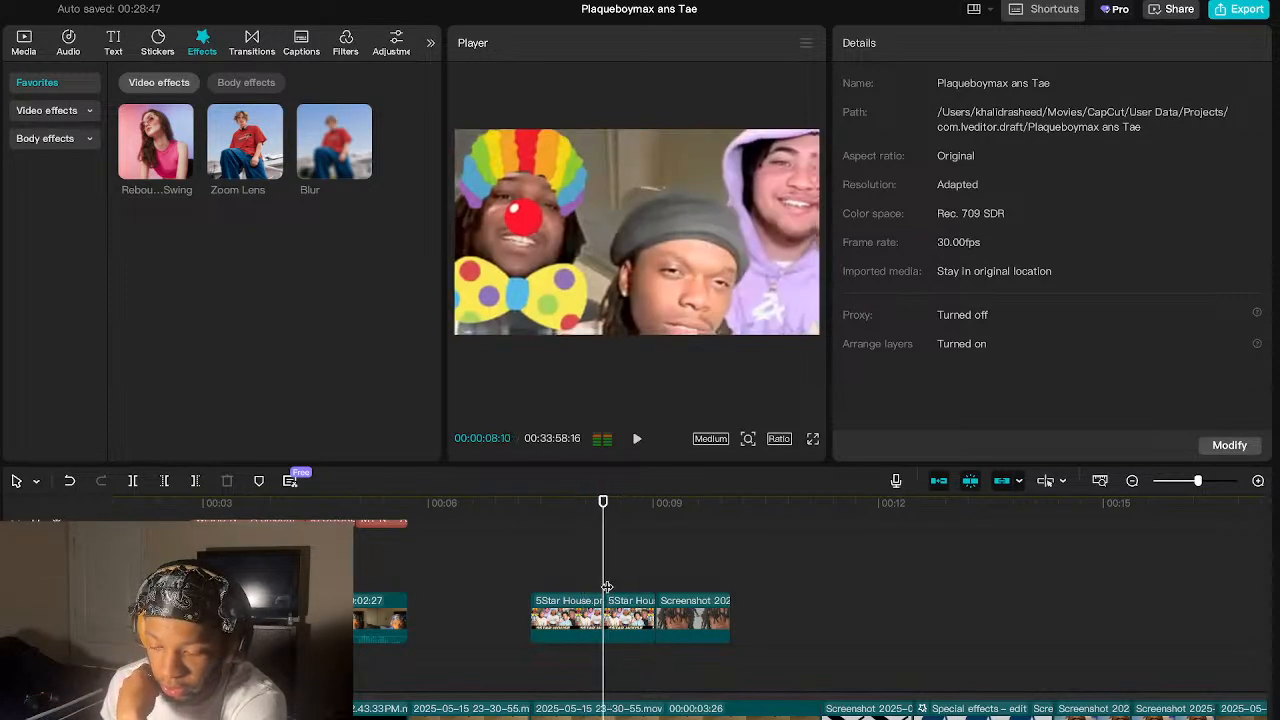
- Open the basic video settings of the second 5Star House clip and examine its scale and position
left_click(630, 621)
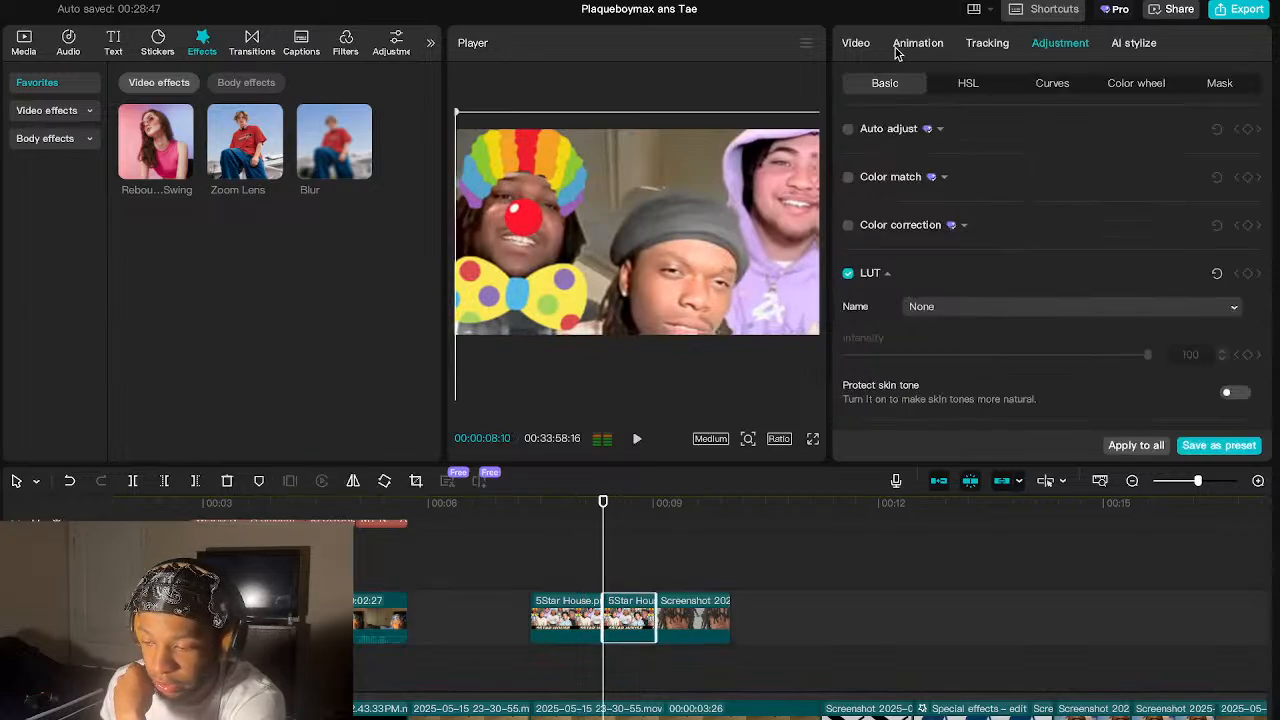
left_click(864, 46)
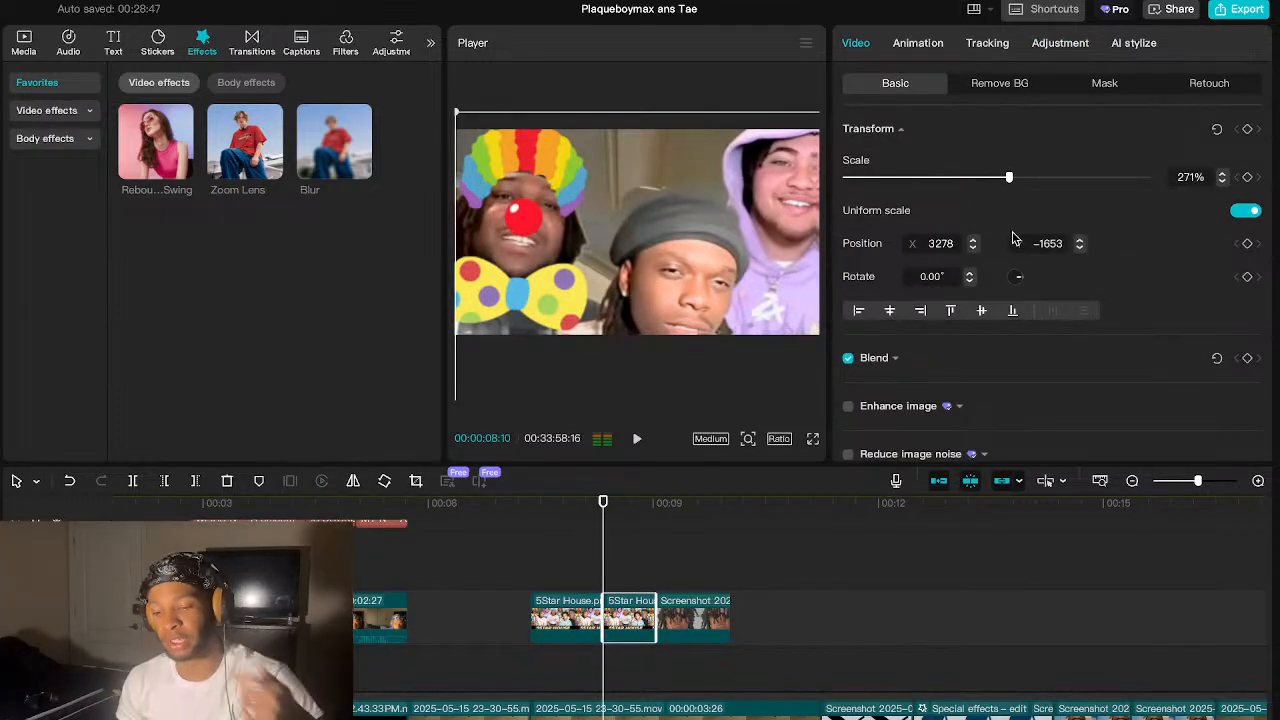
left_click(255, 146)
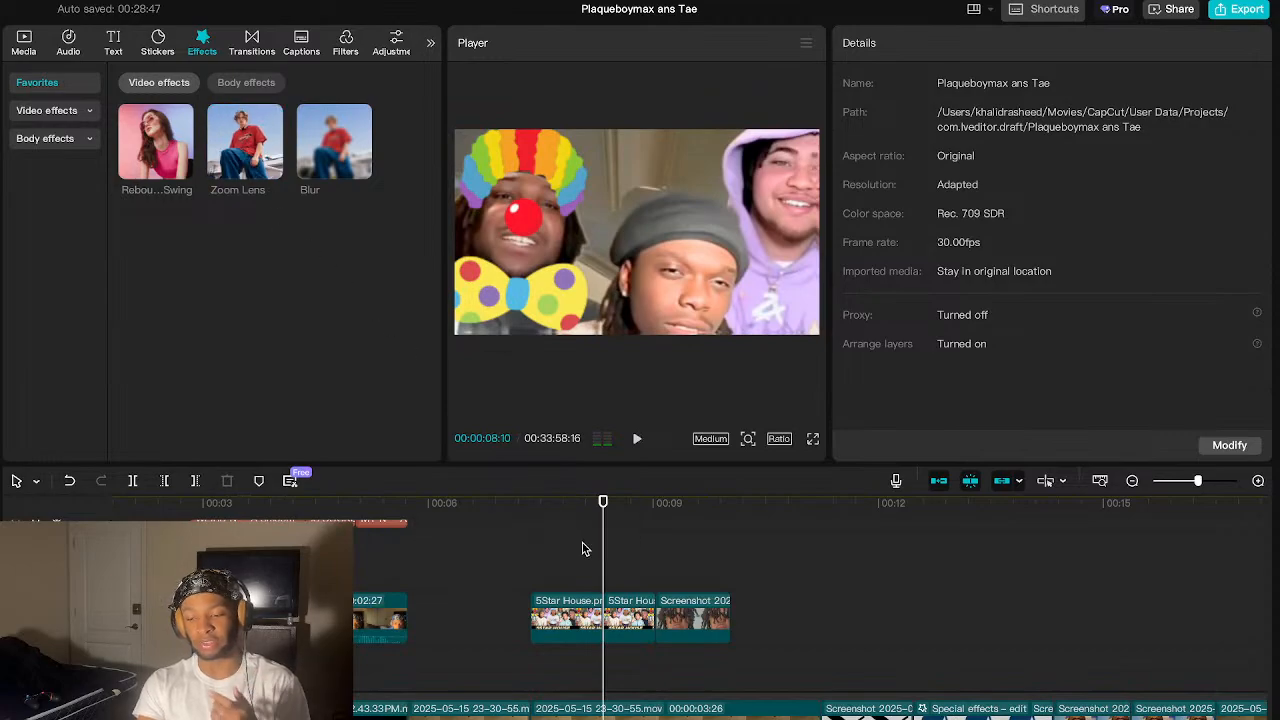
mouse_move(603, 560)
left_mouse_down()
mouse_move(528, 566)
mouse_move(607, 570)
left_mouse_up()
- Compare the transform settings of the second and first 5Star House clips, and return the playhead to 00:00:07:11
left_click(643, 623)
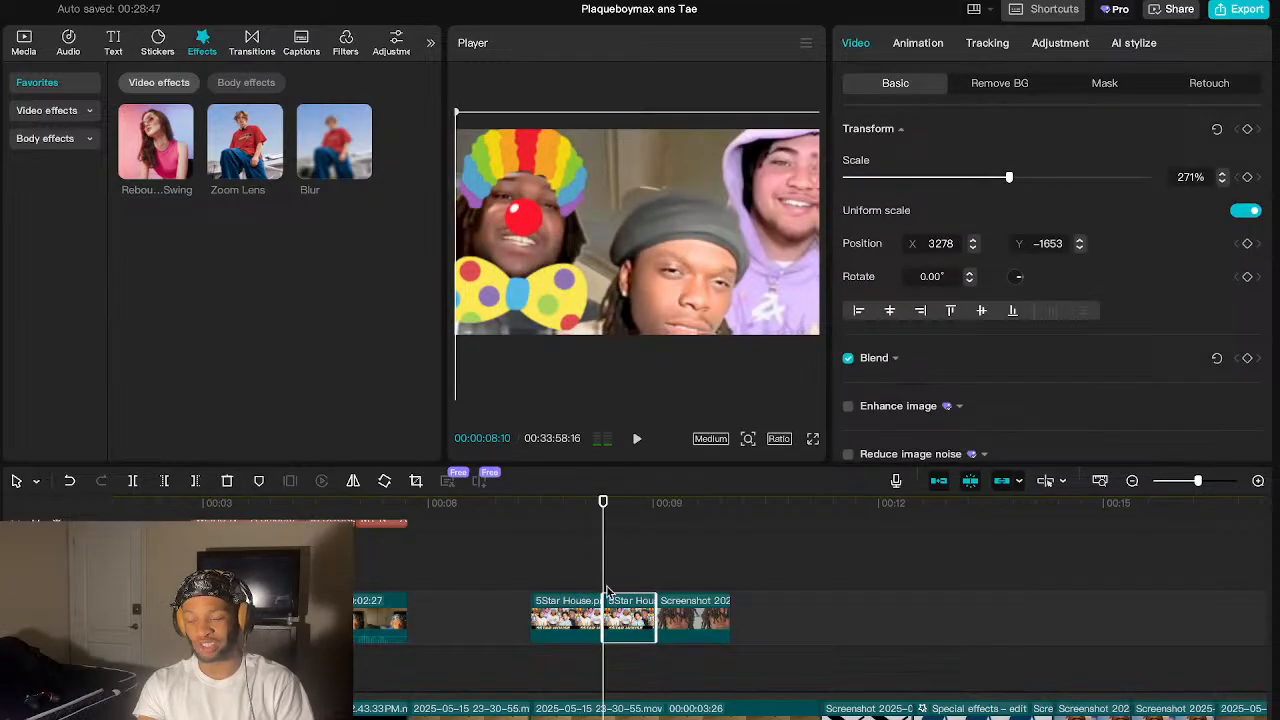
left_click(575, 612)
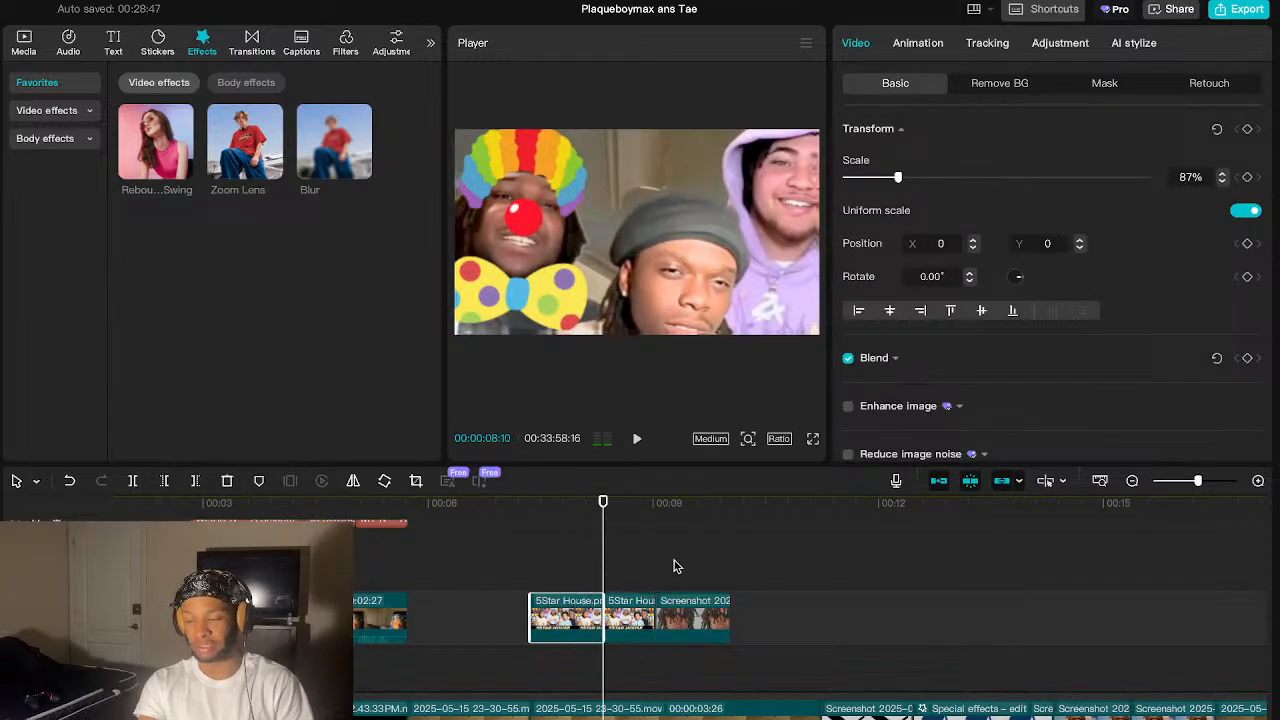
left_click(530, 586)
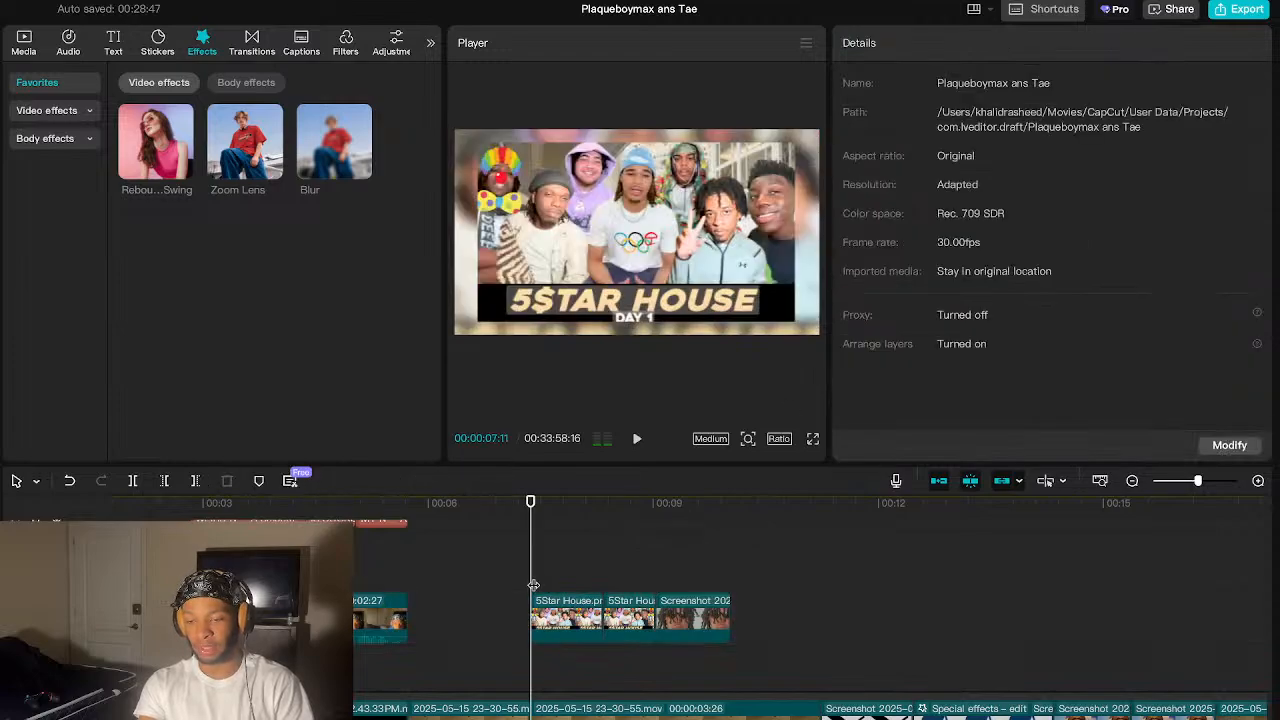
- Scrub to the cut at 00:00:08:10, recheck the scale of both 5Star House clips, and move the playhead to 00:00:07:14
left_click_drag(534, 585, 608, 574)
left_click(573, 604)
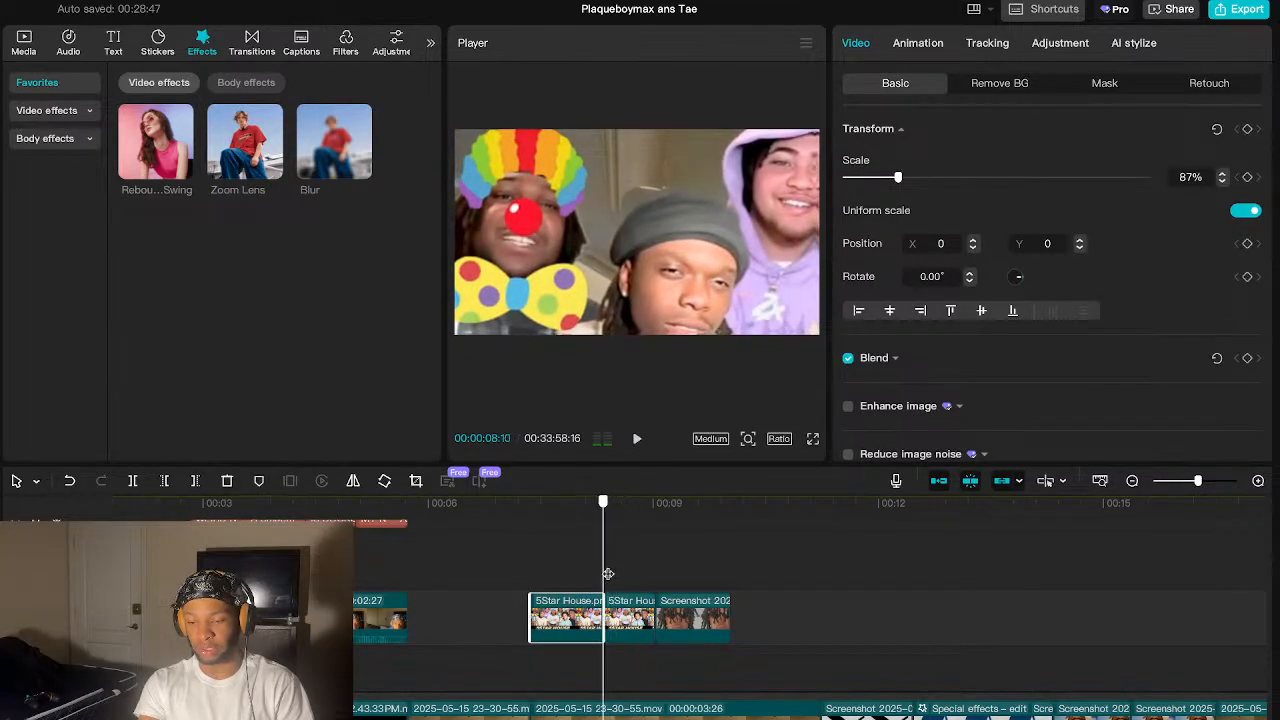
left_click(627, 618)
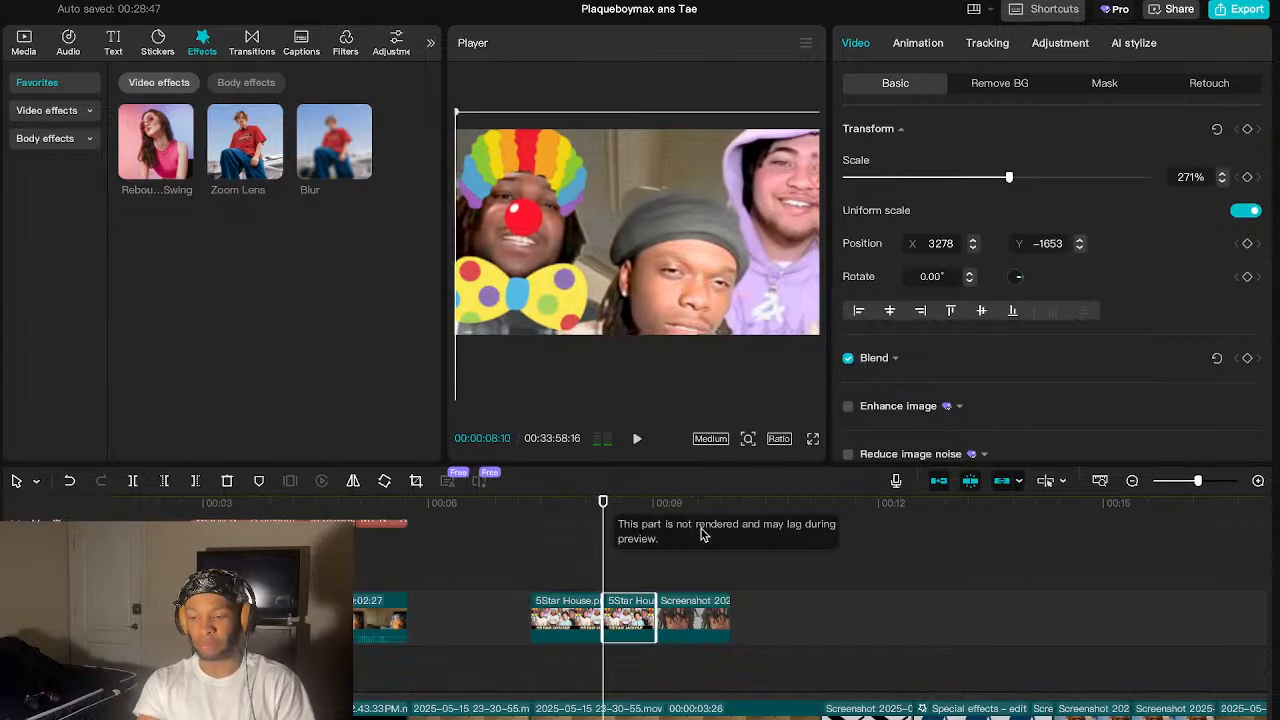
left_click(538, 585)
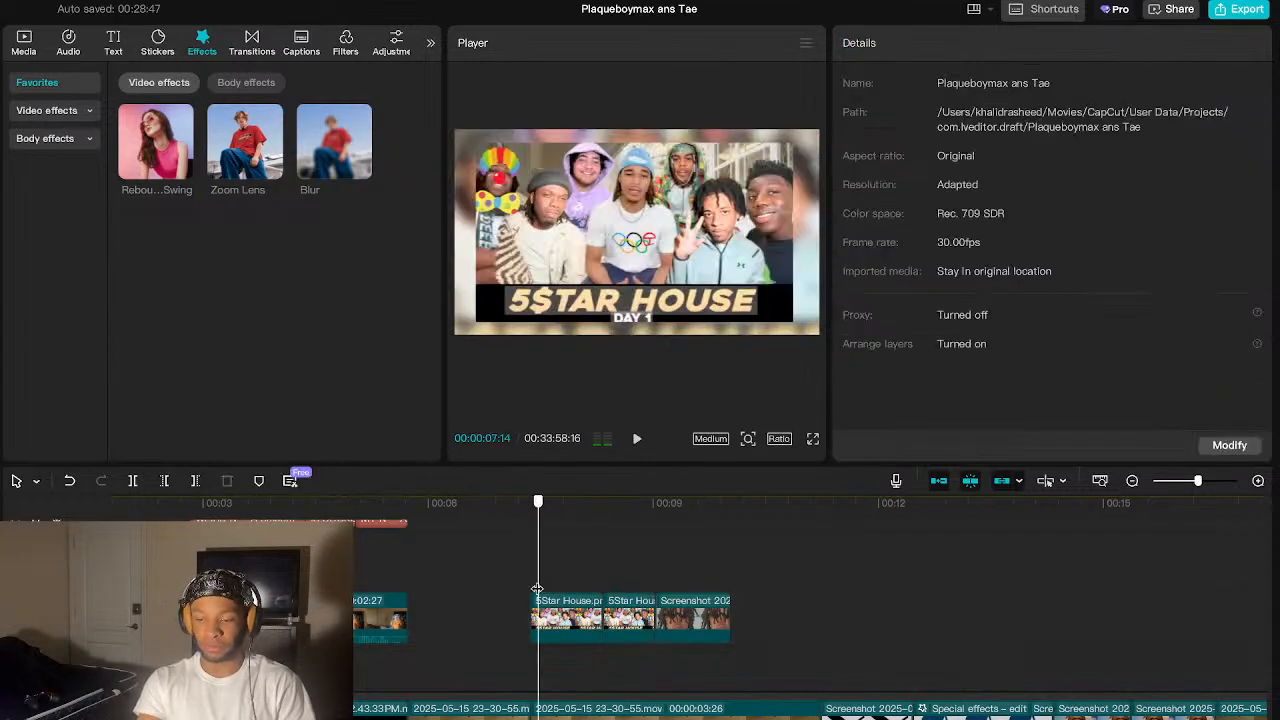
- Set the playhead to the first 5Star House clip's start at 00:00:07:11 and examine the Rebound Swing effect above it
left_click(532, 588)
scroll(552, 584, "up", 3)
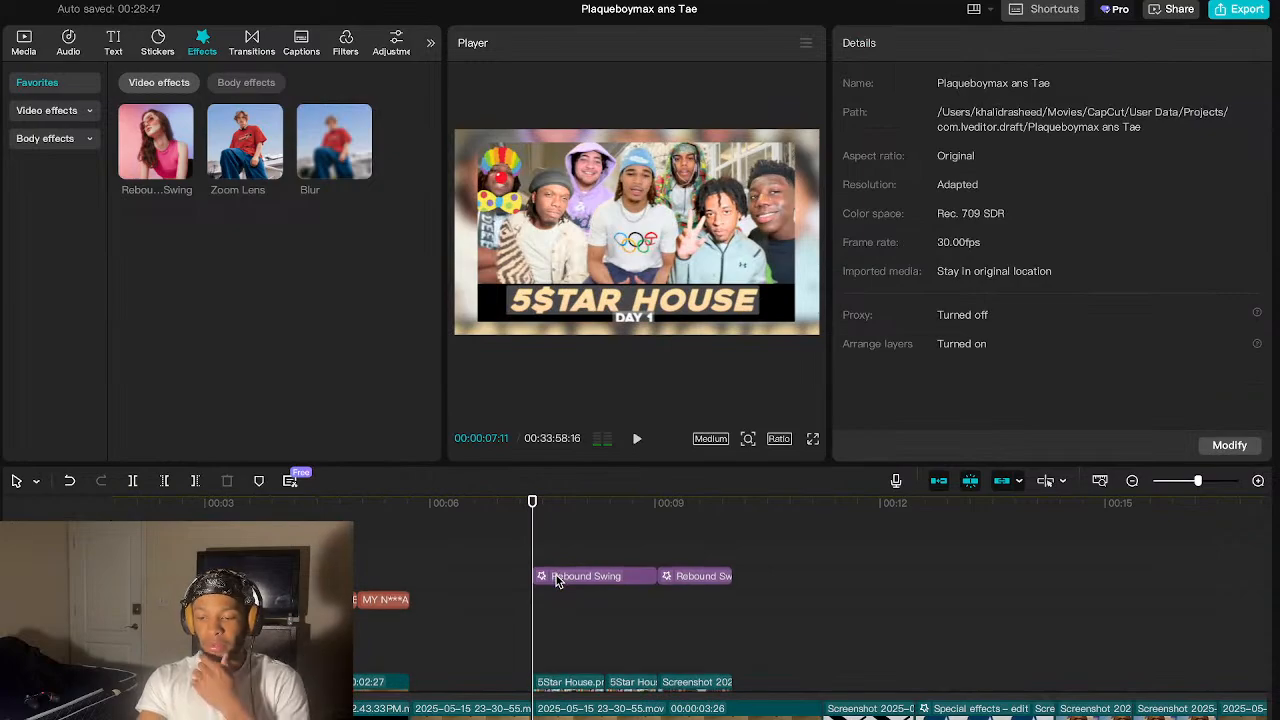
left_click(557, 580)
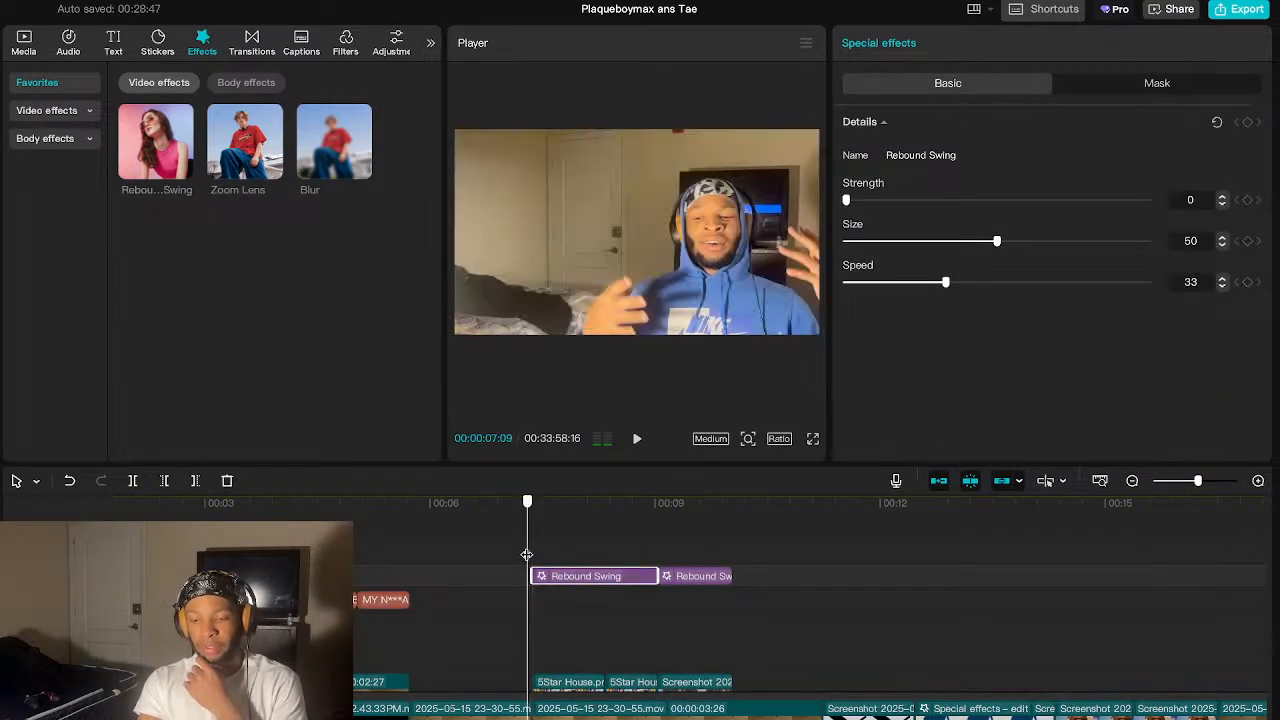
left_click(157, 145)
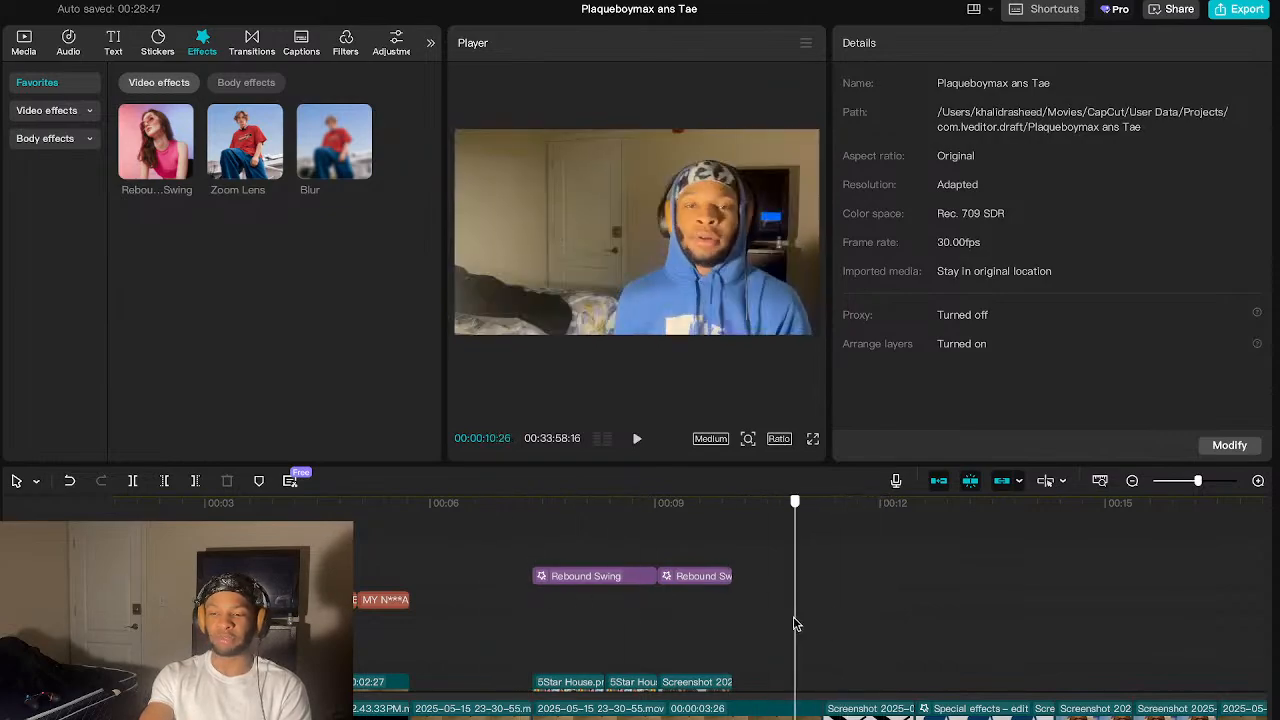
- Return the playhead to 00:00:07:11 and examine how the Rebound Swing effects line up with the overlay clips
left_click(823, 635)
left_click_drag(825, 635, 532, 647)
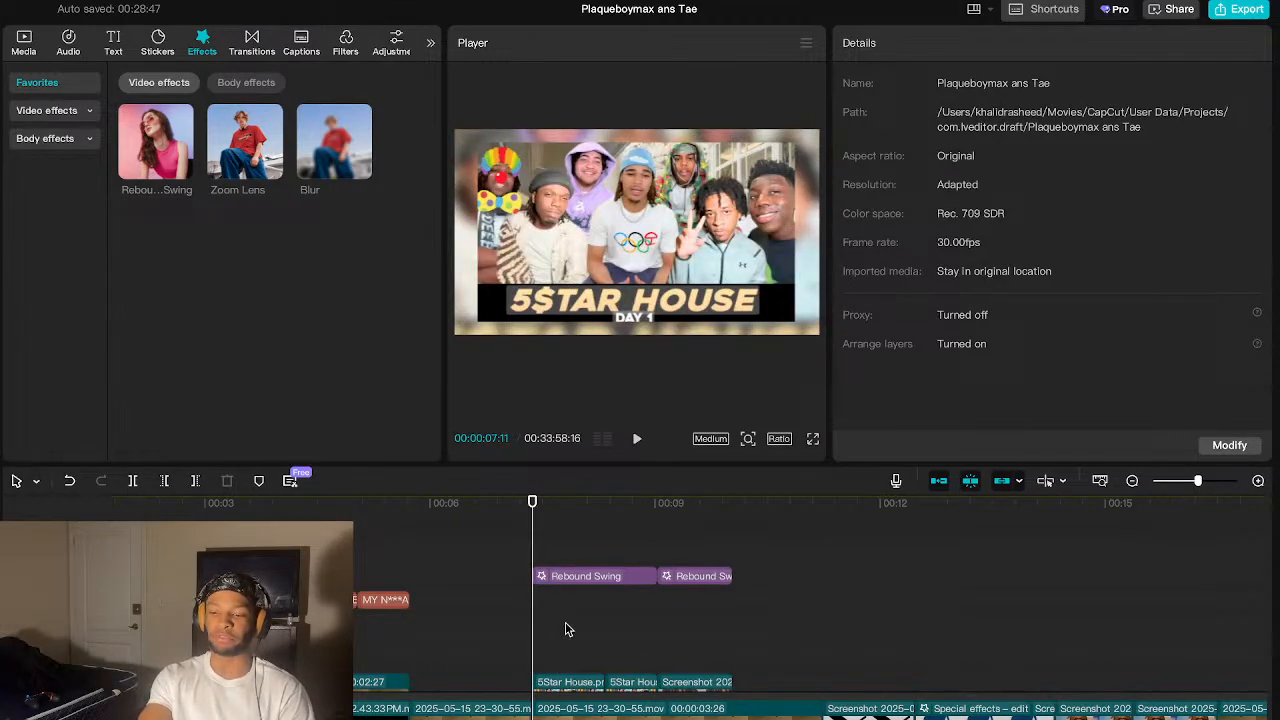
scroll(566, 625, "right", 3)
scroll(566, 625, "left", 2)
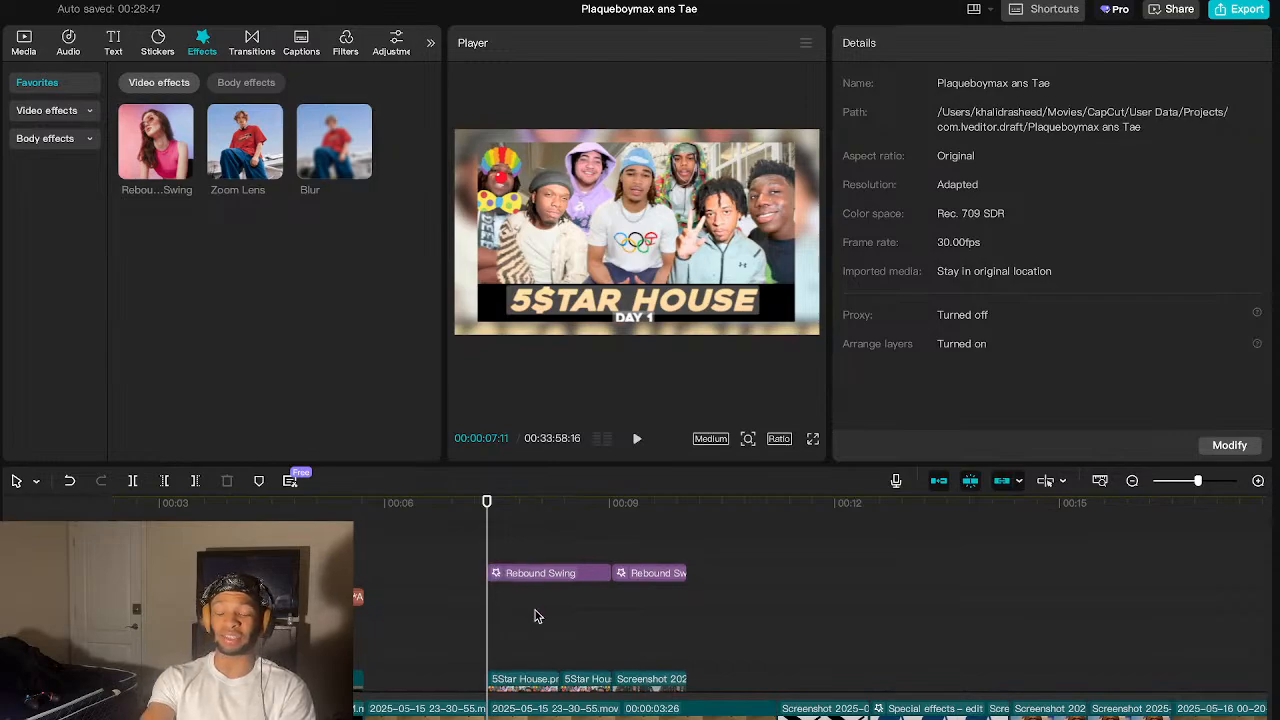
scroll(535, 612, "down", 3)
scroll(534, 611, "up", 3)
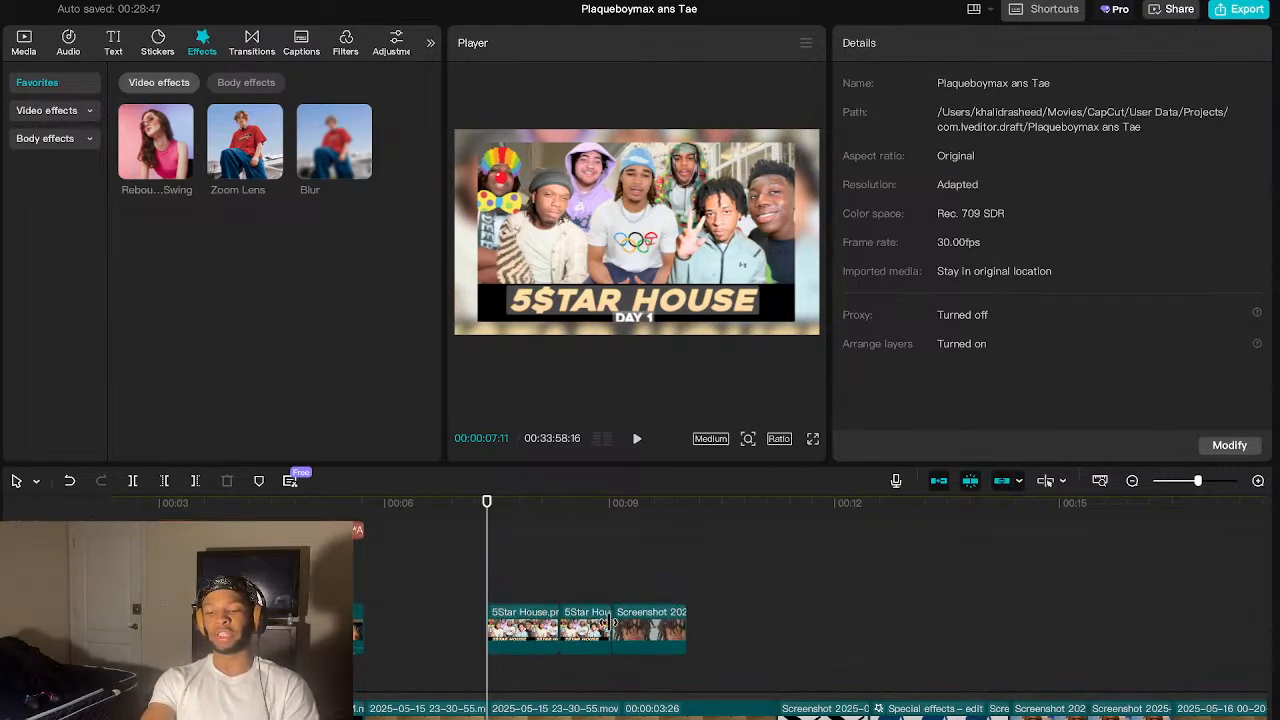
scroll(600, 618, "down", 3)
scroll(600, 620, "up", 3)
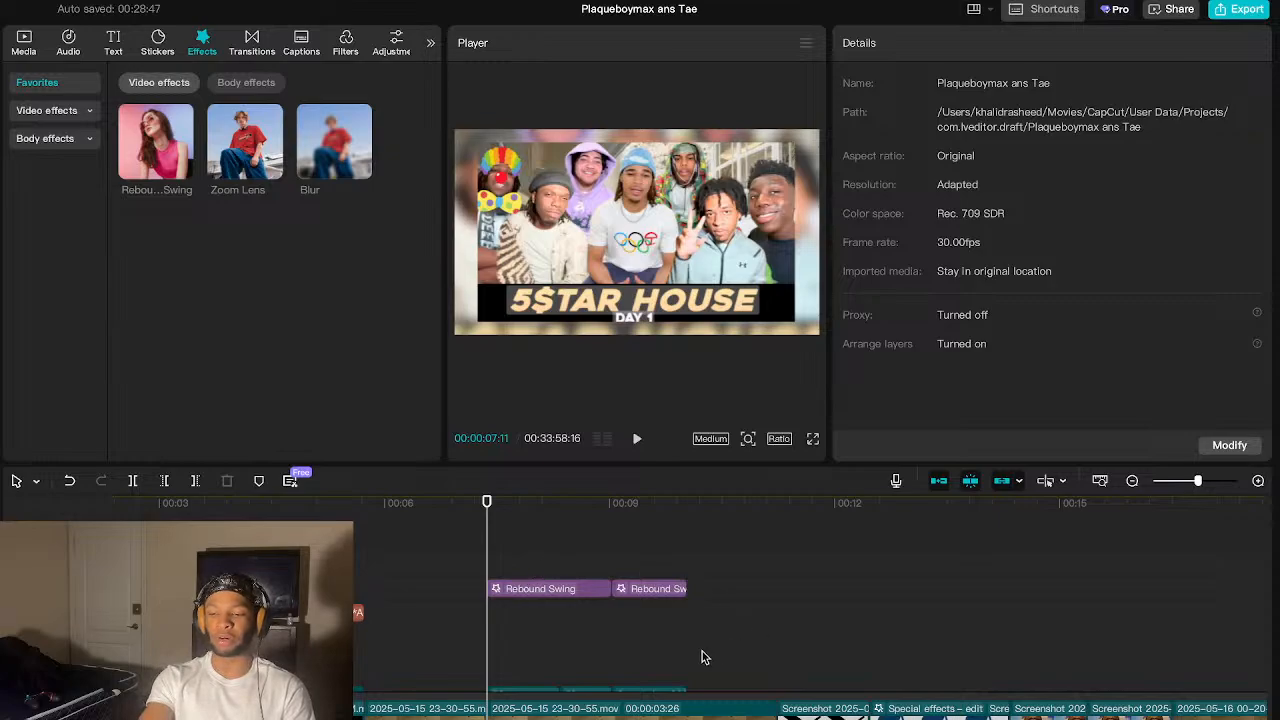
scroll(620, 660, "down", 3)
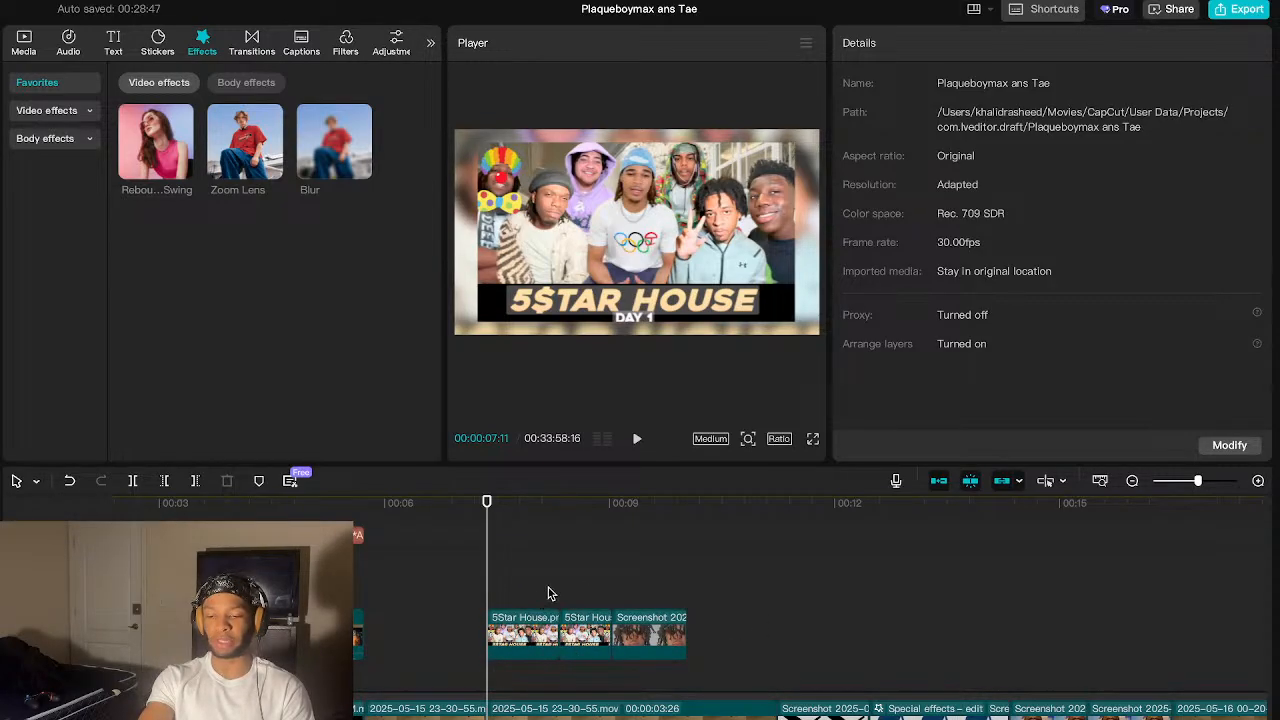
scroll(564, 628, "up", 2)
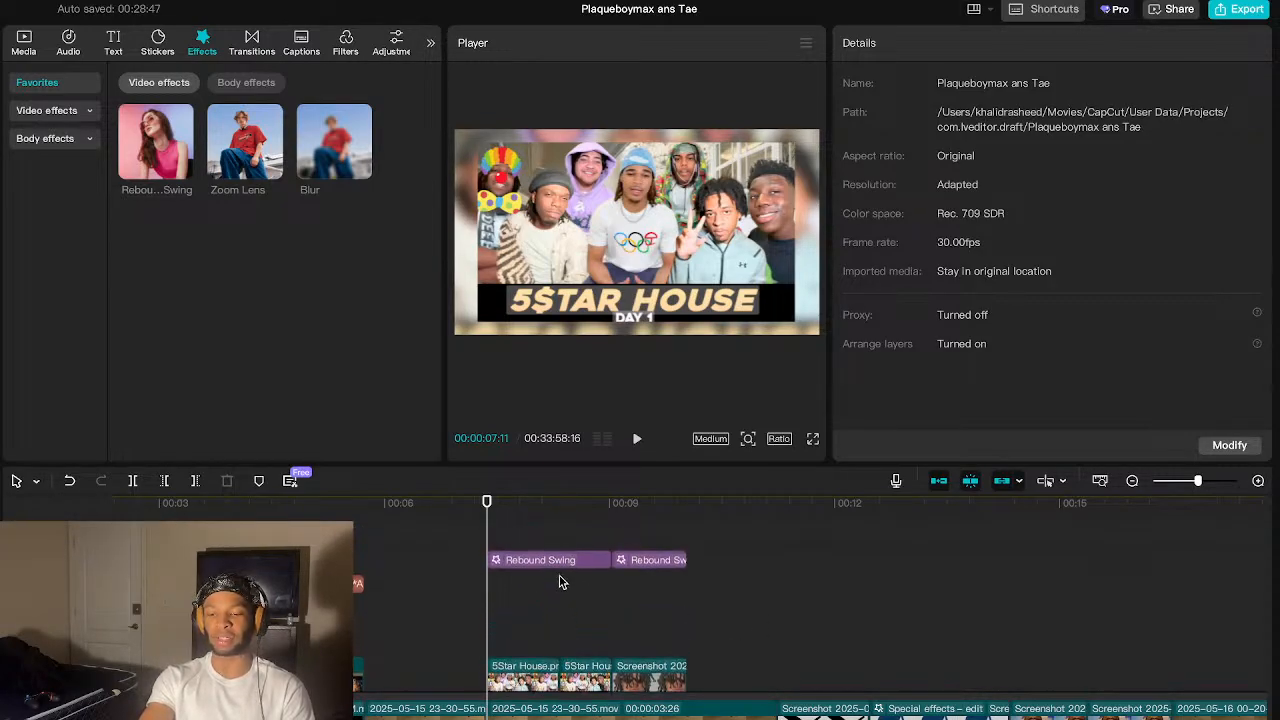
- Move the first Rebound Swing effect to the track directly above the 5Star House clips and play the section
left_click_drag(558, 560, 554, 686)
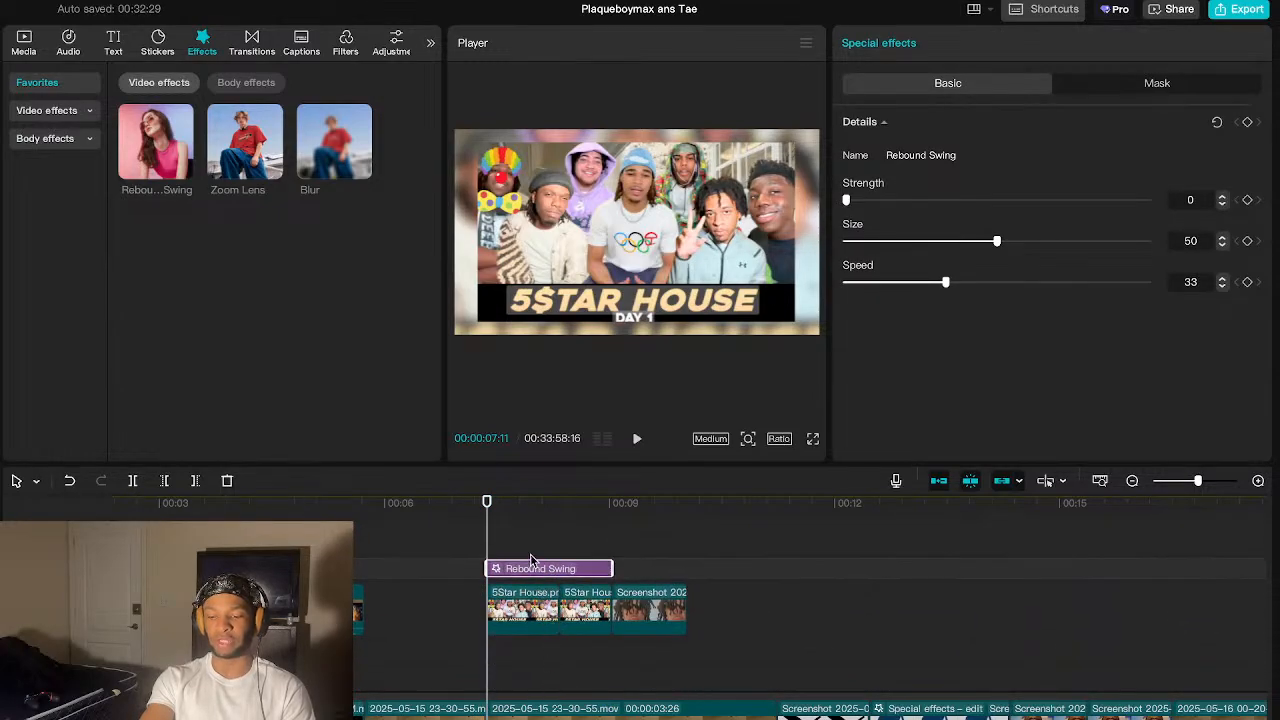
key("space")
key("space")
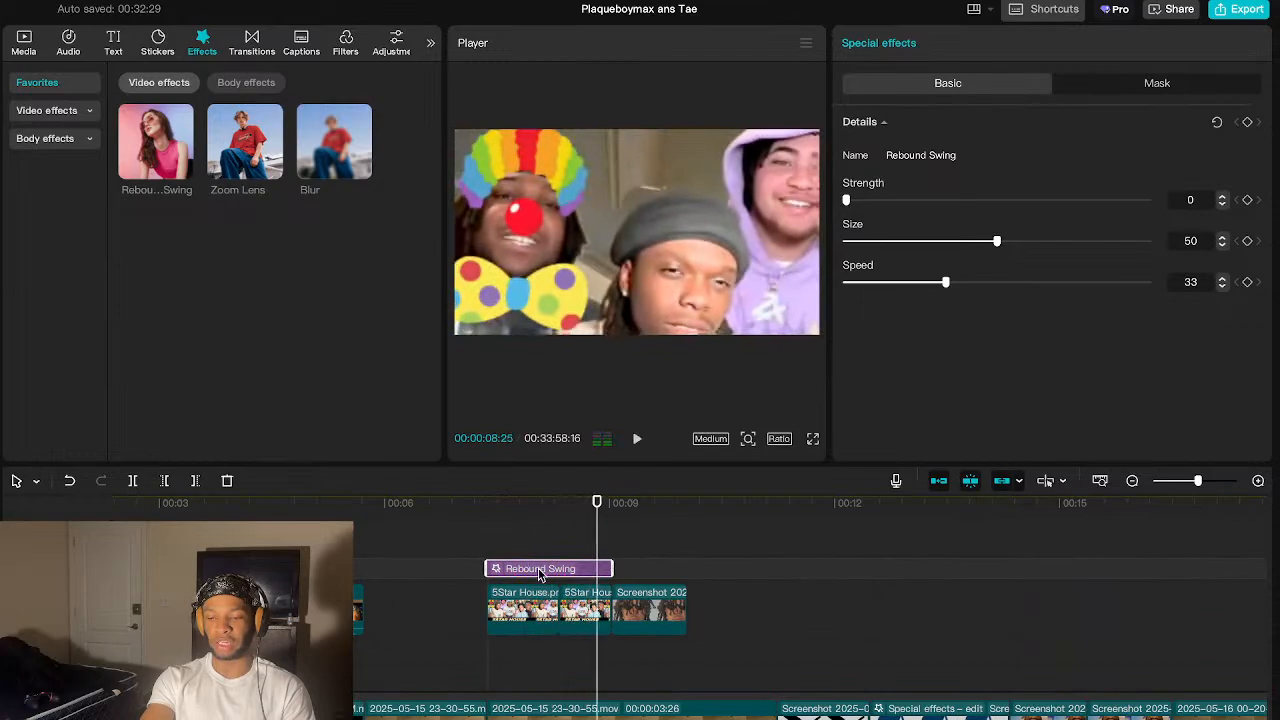
- Move the Rebound Swing effect beneath the 5Star House clips, play the section, and return the playhead to 00:00:07:11
left_click_drag(540, 570, 541, 640)
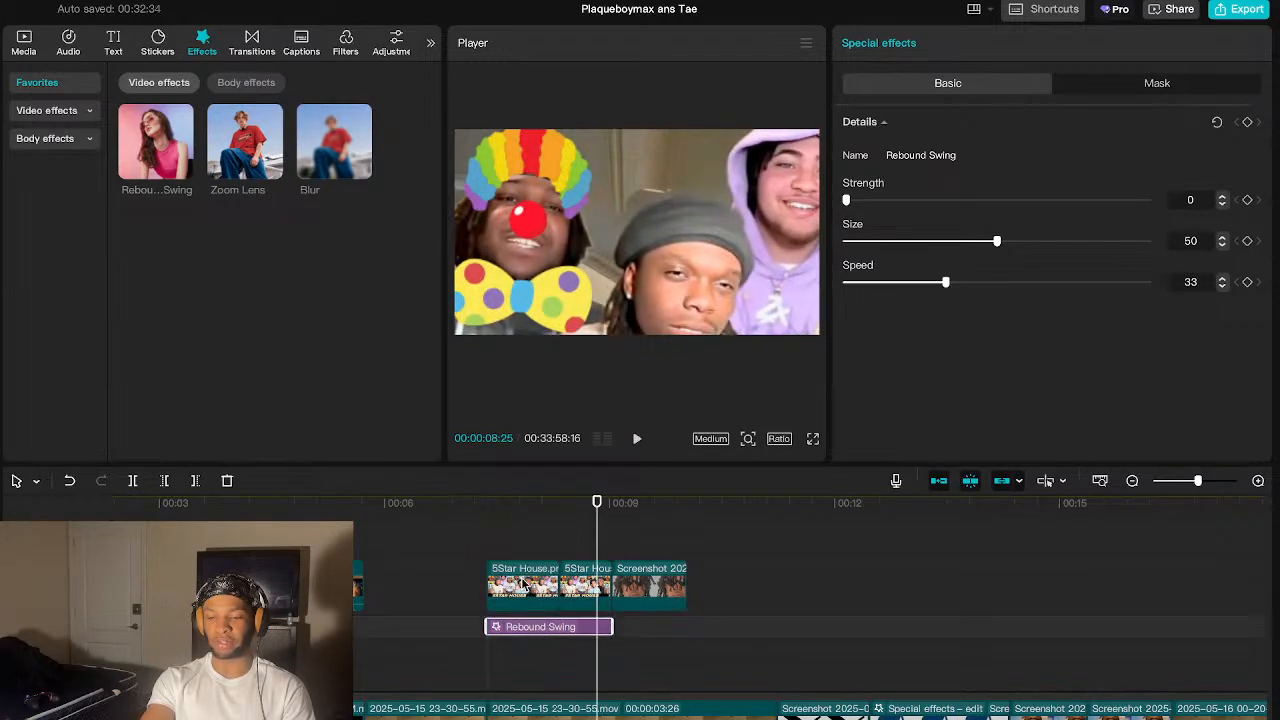
left_click(490, 556)
left_click(490, 556)
key("space")
key("space")
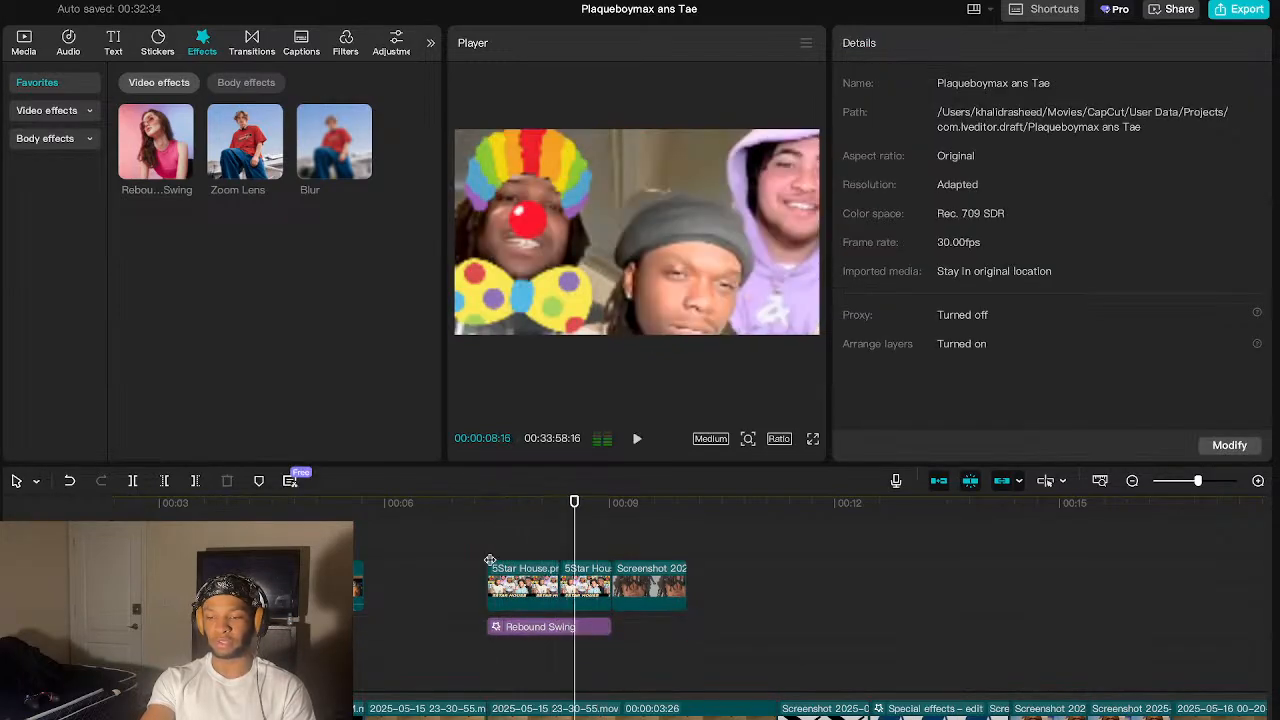
left_click(487, 546)
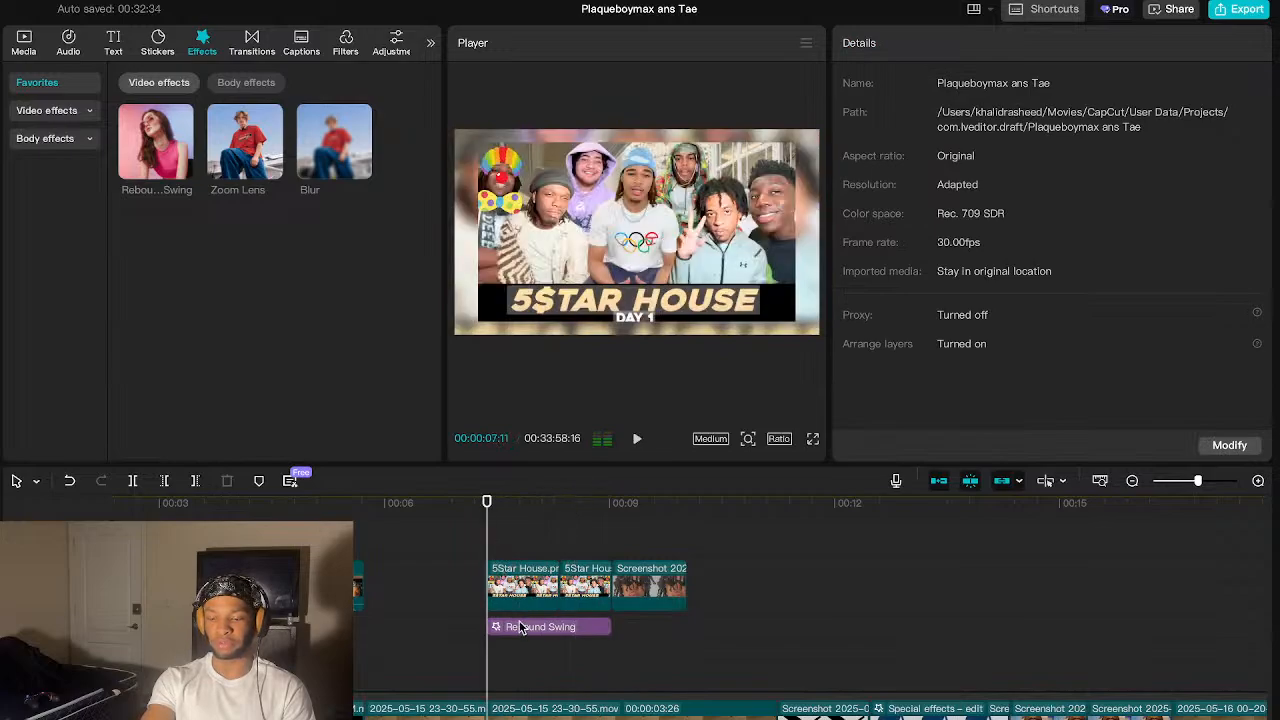
- Place the Rebound Swing effect back above the 5Star House clips and play the section from 00:00:07:11
left_click_drag(519, 627, 517, 554)
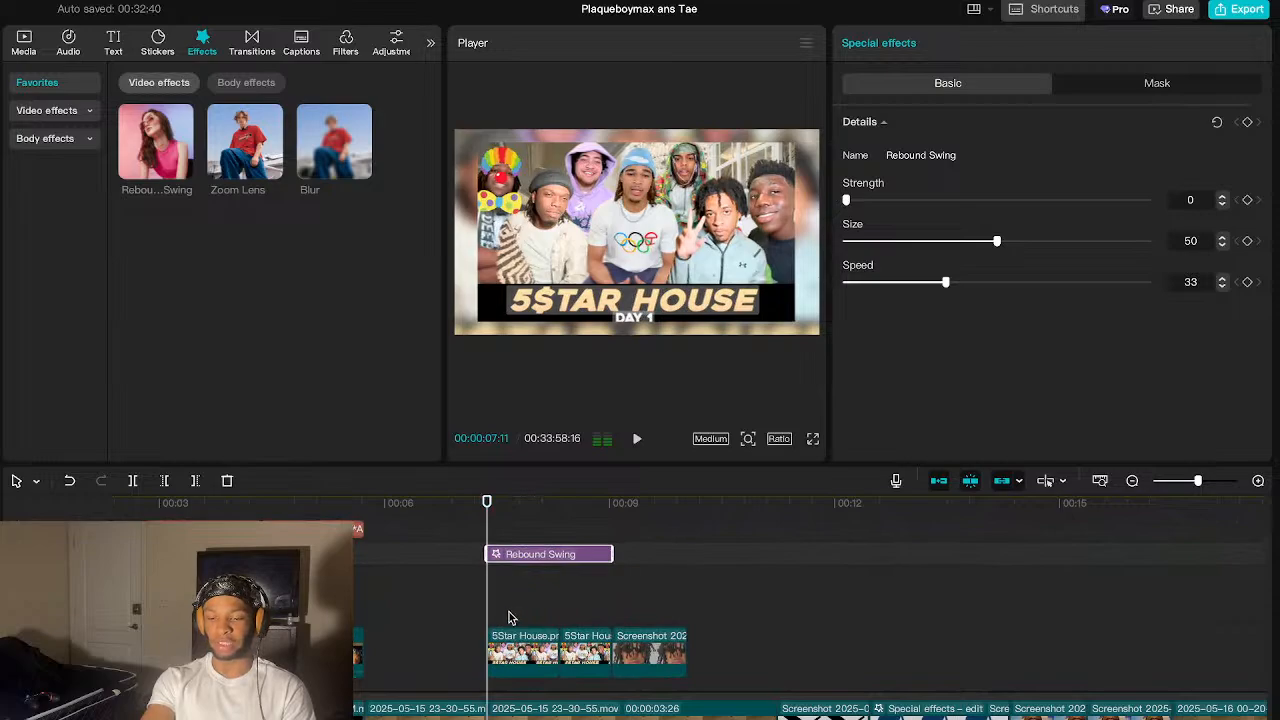
scroll(508, 617, "up", 1)
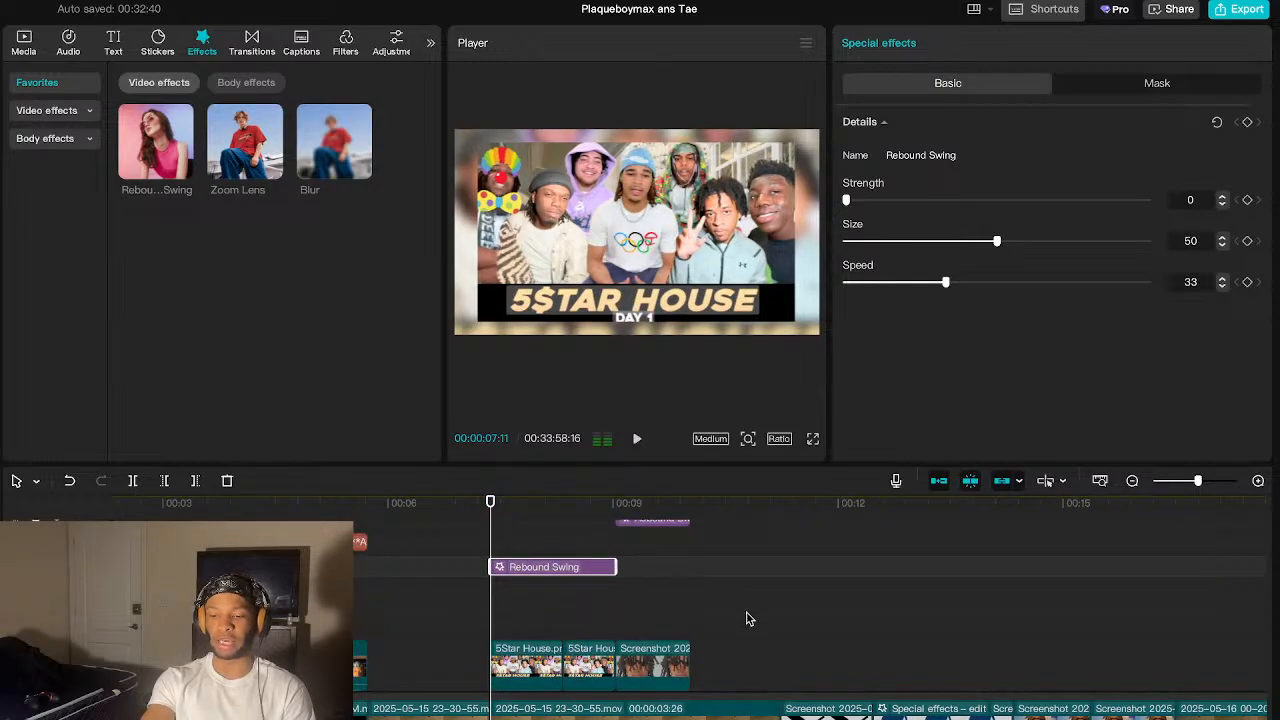
key("space")
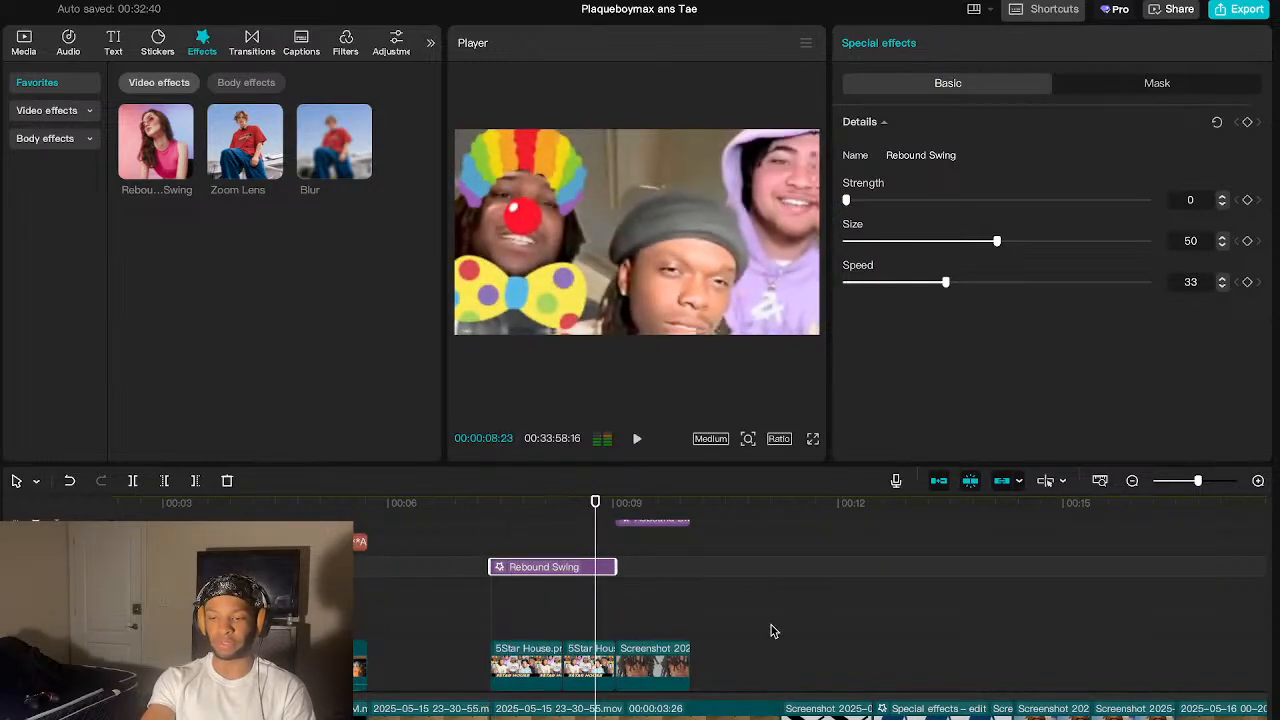
- Scrub to the Screenshot overlay at 00:00:09:01, and play from just past its end into the black star image clip
left_click_drag(595, 615, 620, 626)
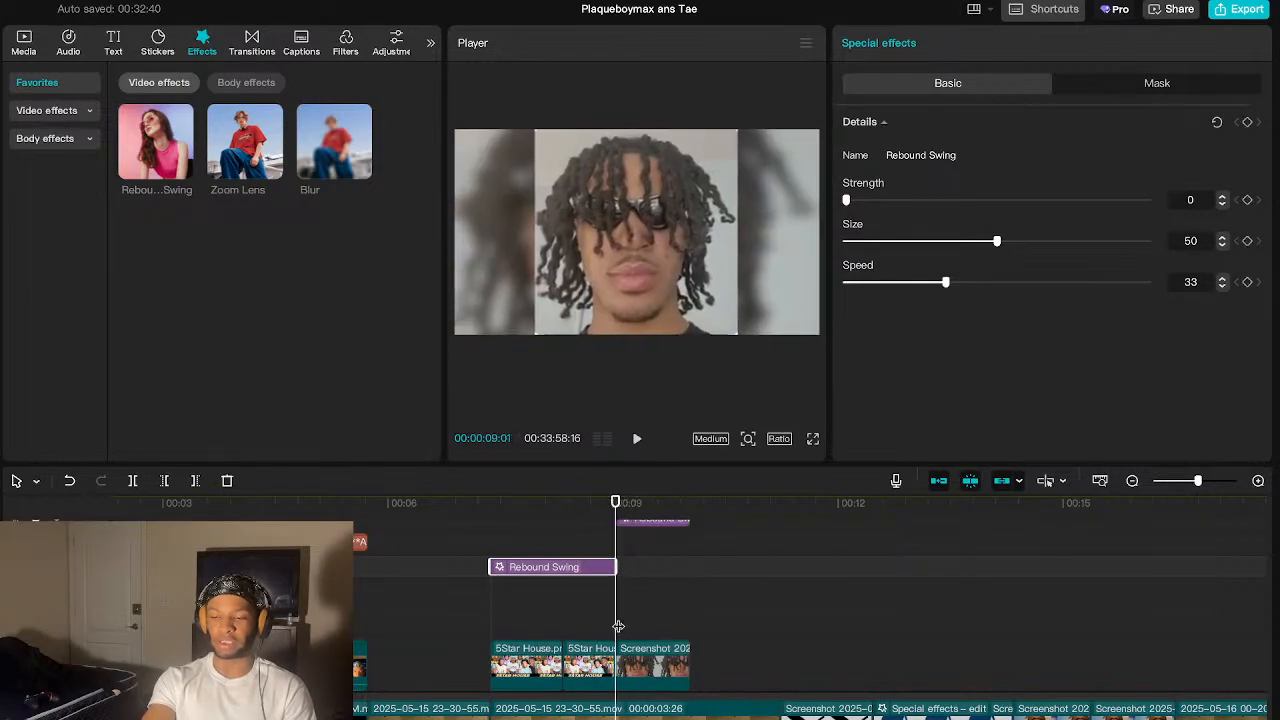
scroll(666, 617, "down", 1)
scroll(666, 617, "right", 3)
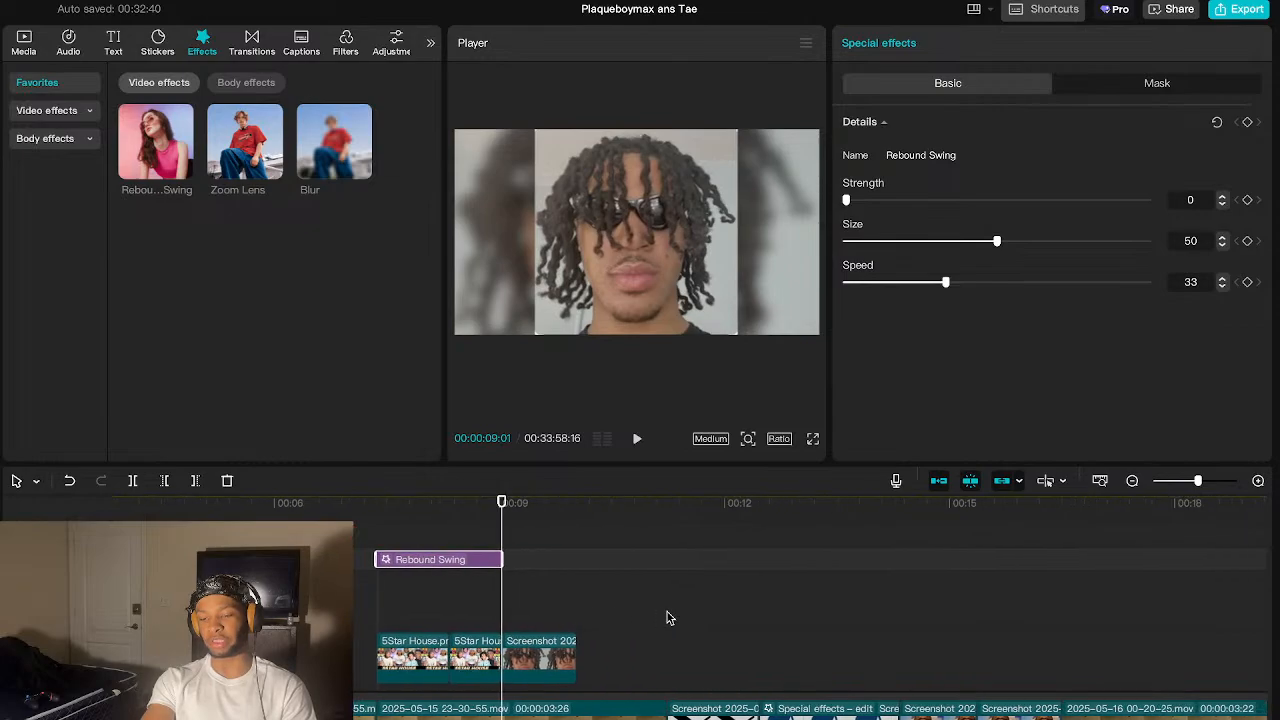
left_click(586, 620)
key("space")
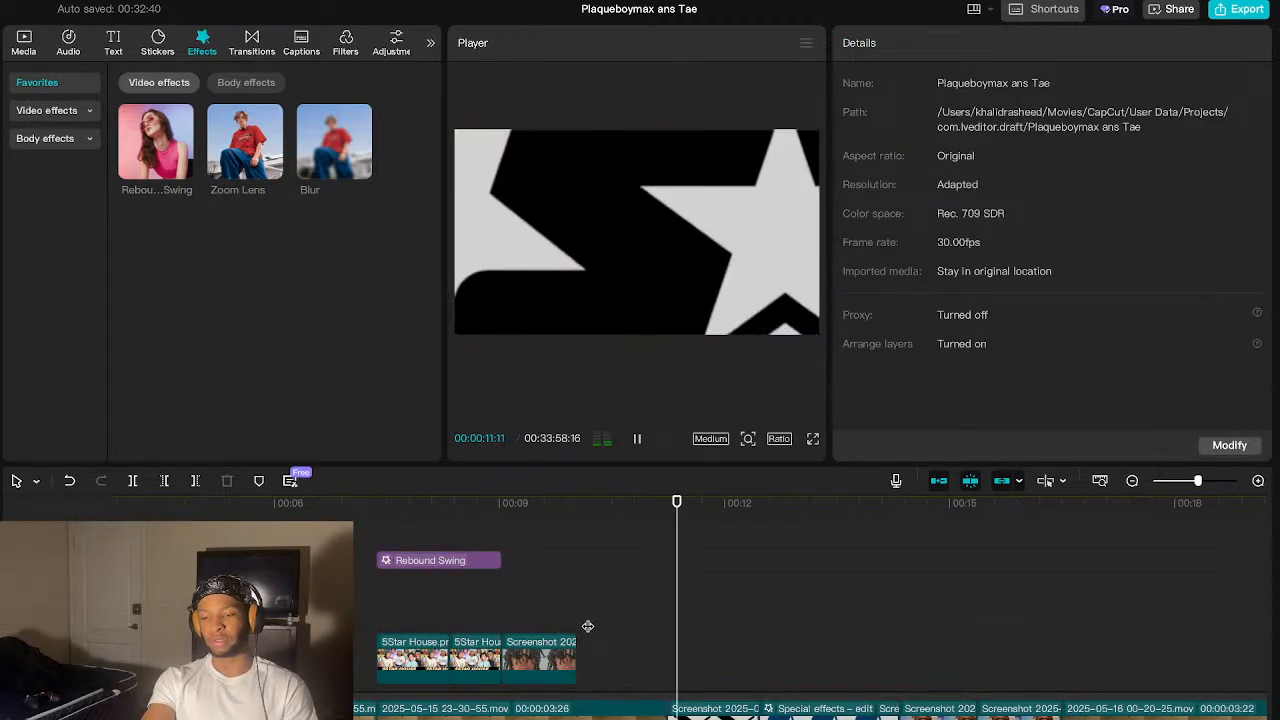
key("space")
- Find the Voiceover3 audio clip beneath the star image clips and set the playhead to its start at 00:00:11:07
scroll(714, 634, "right", 2)
scroll(714, 634, "down", 3)
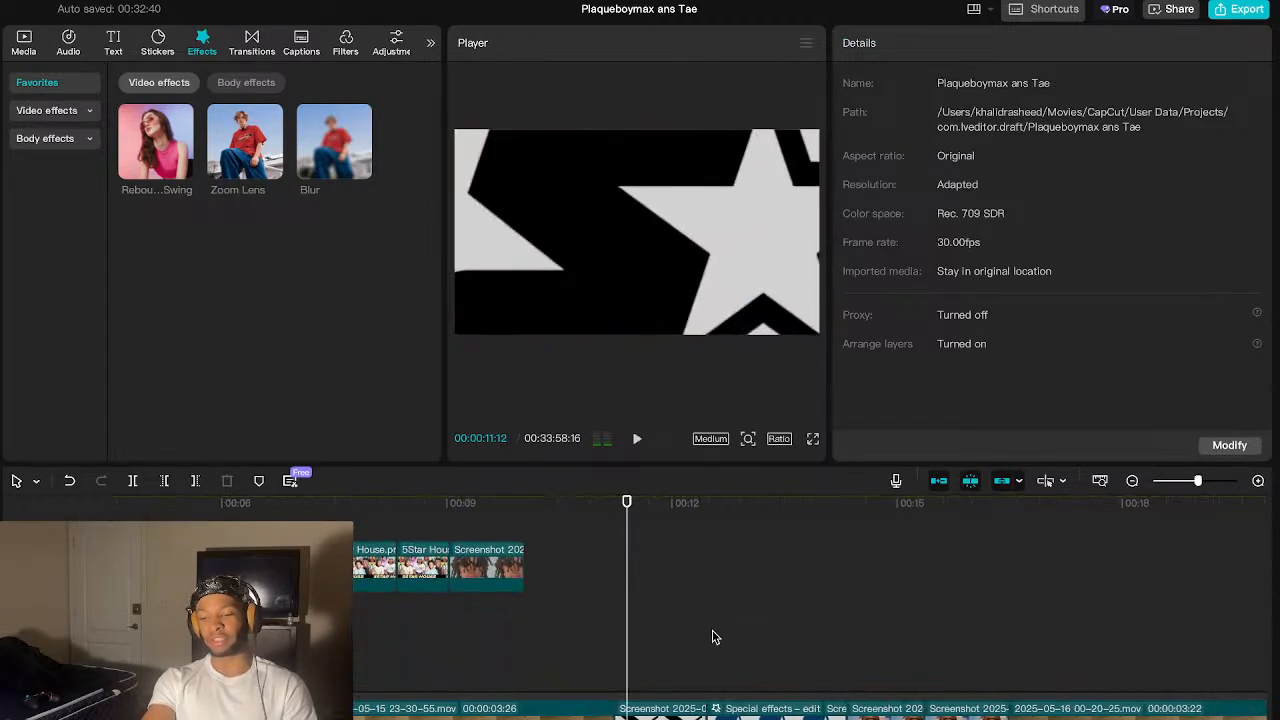
scroll(714, 634, "up", 3)
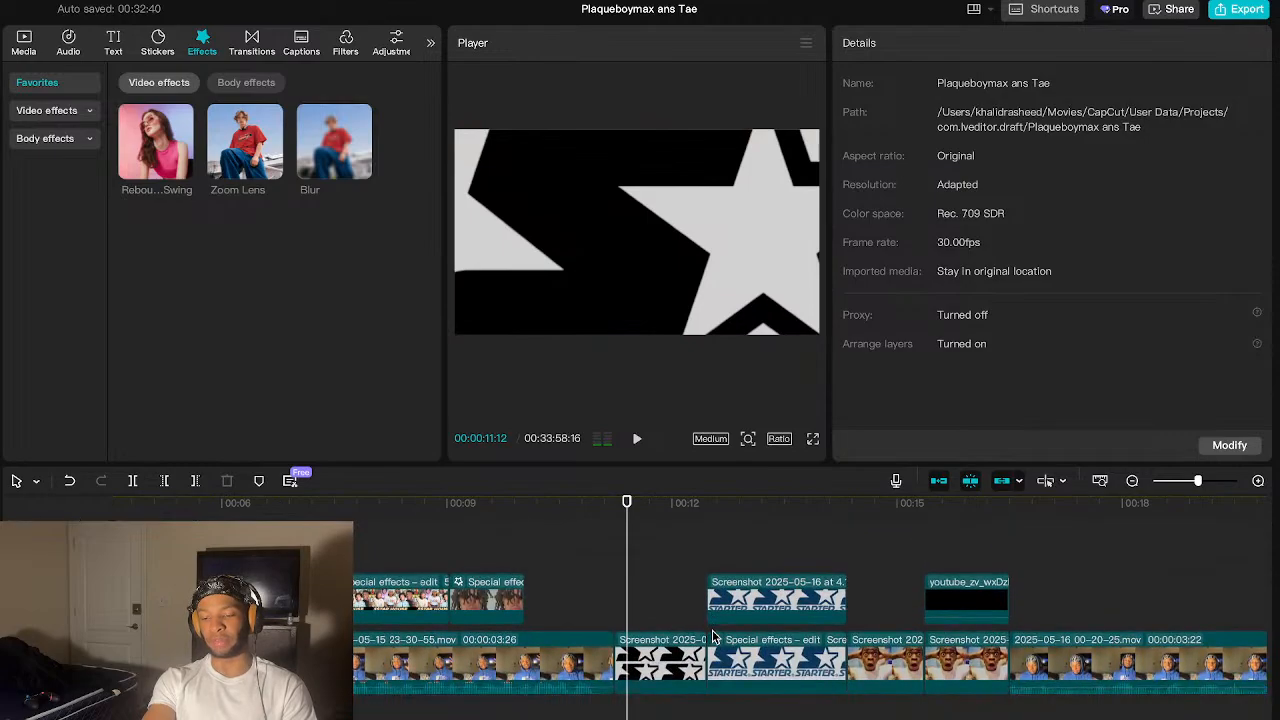
scroll(713, 634, "down", 4)
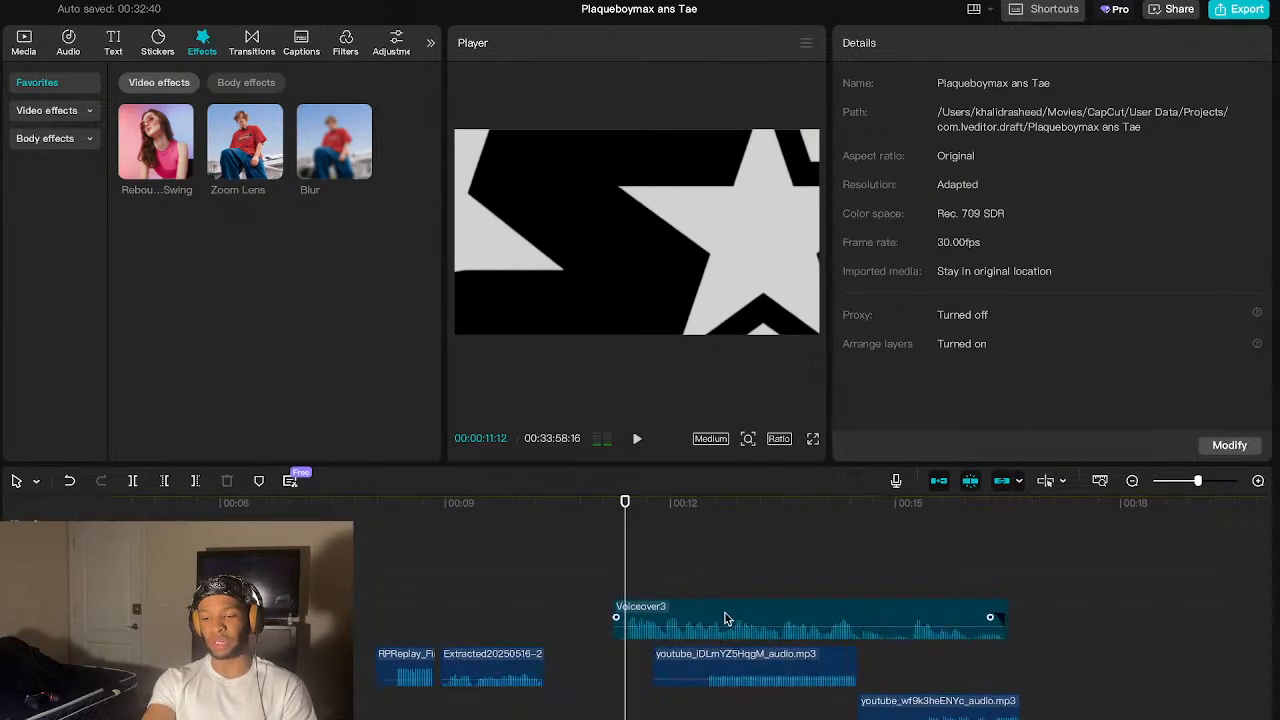
left_click_drag(625, 560, 614, 563)
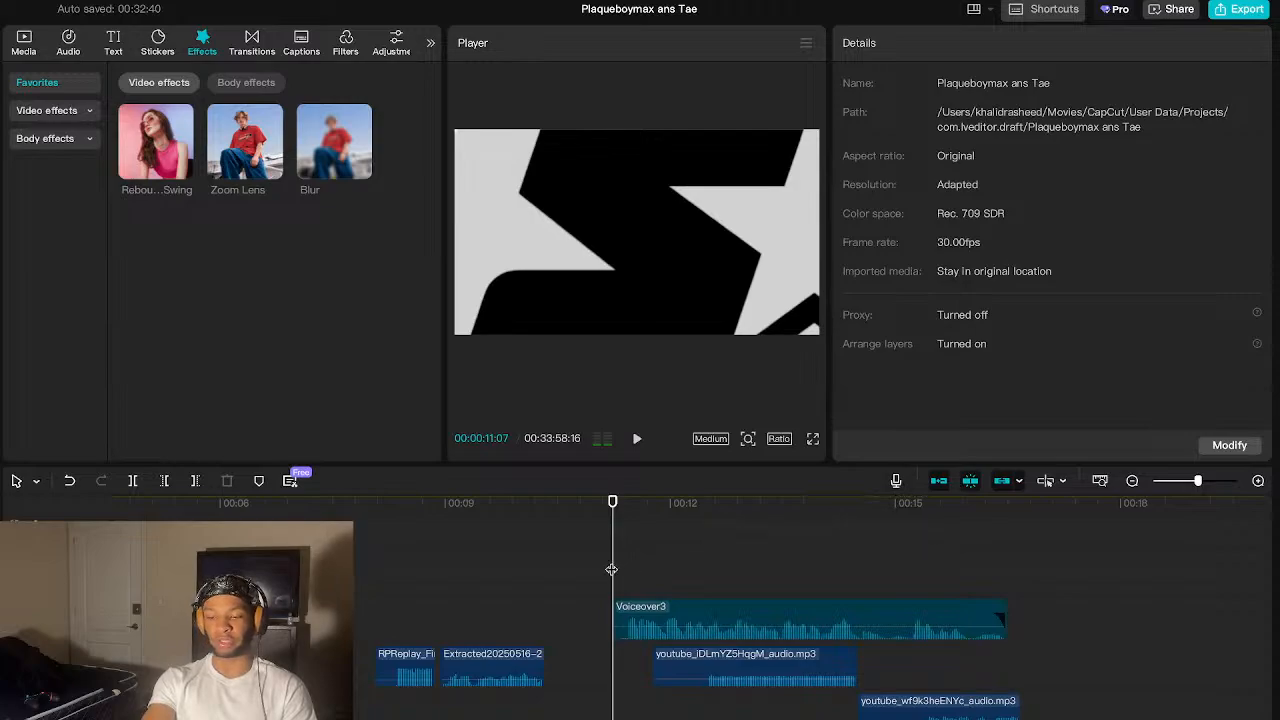
- Record a short test voiceover from 00:00:11:07 with the Yeti Stereo Microphone, and delete the recorded take
left_click(896, 481)
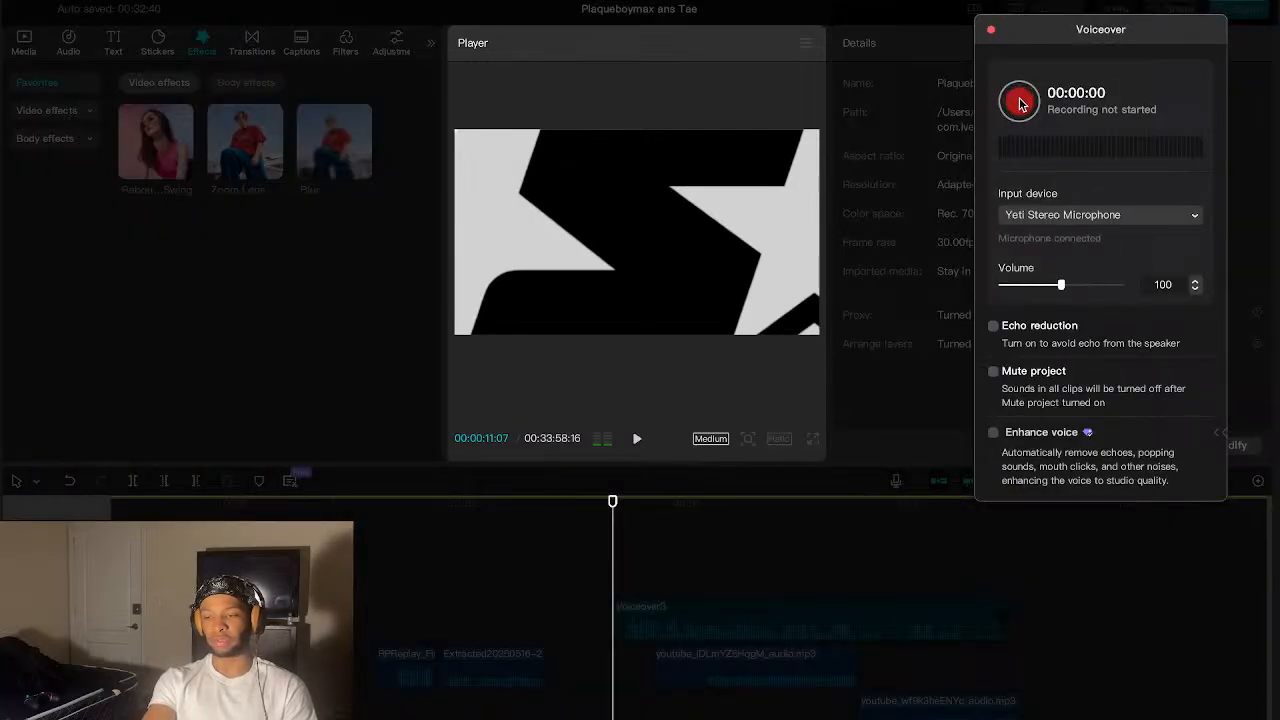
left_click(1019, 100)
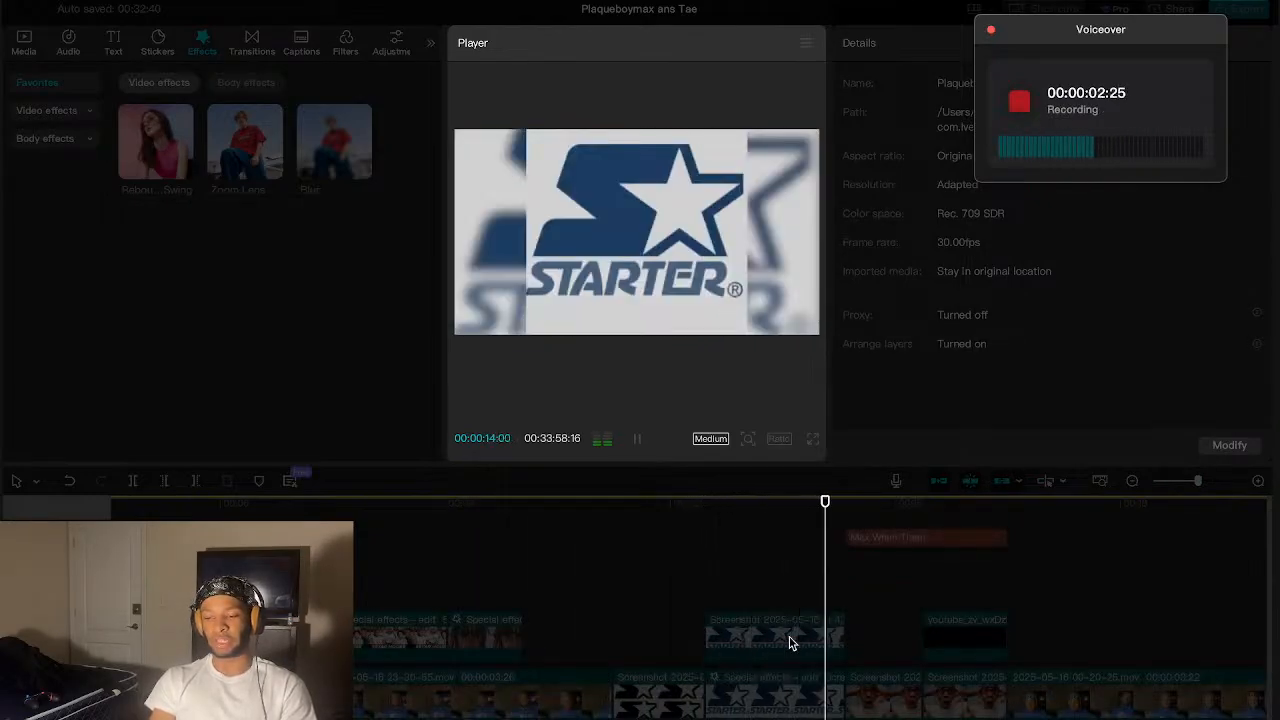
key("space")
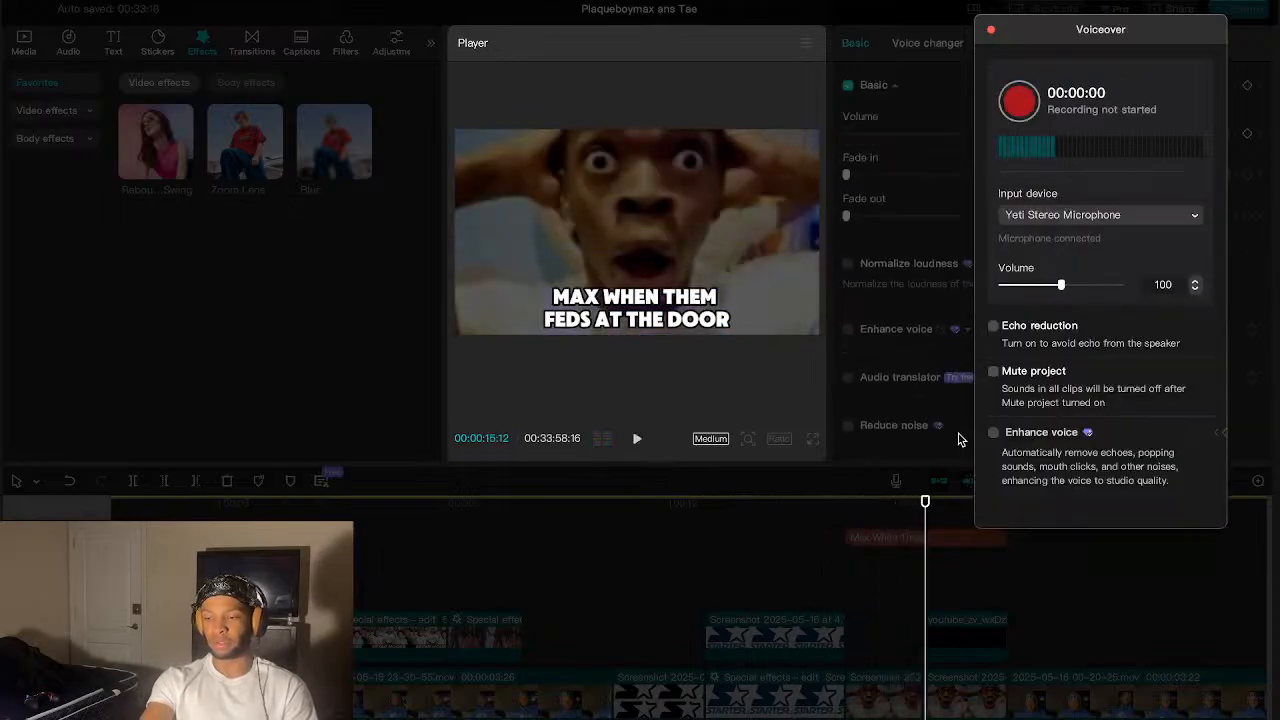
left_click(991, 34)
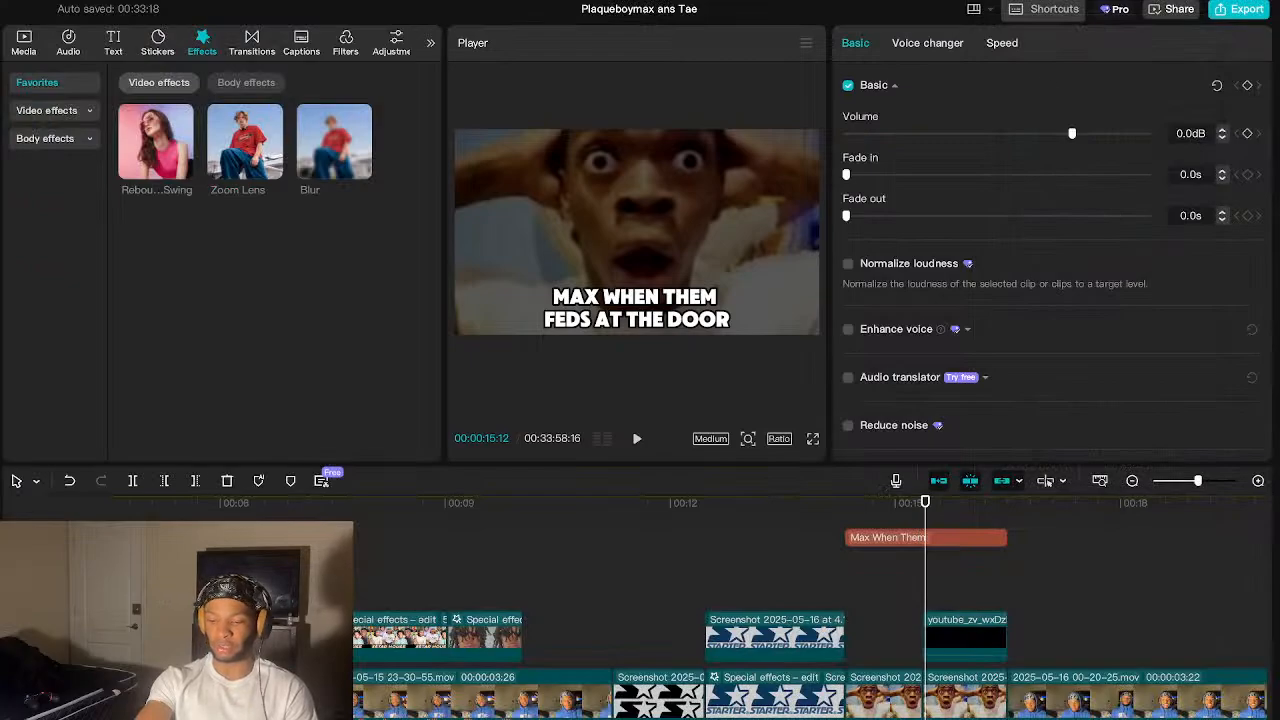
key("Delete")
- Set the playhead to the start of the RPReplay audio clip at 00:00:08:02 and play through that sound
scroll(810, 618, "down", 3)
scroll(810, 618, "up", 4)
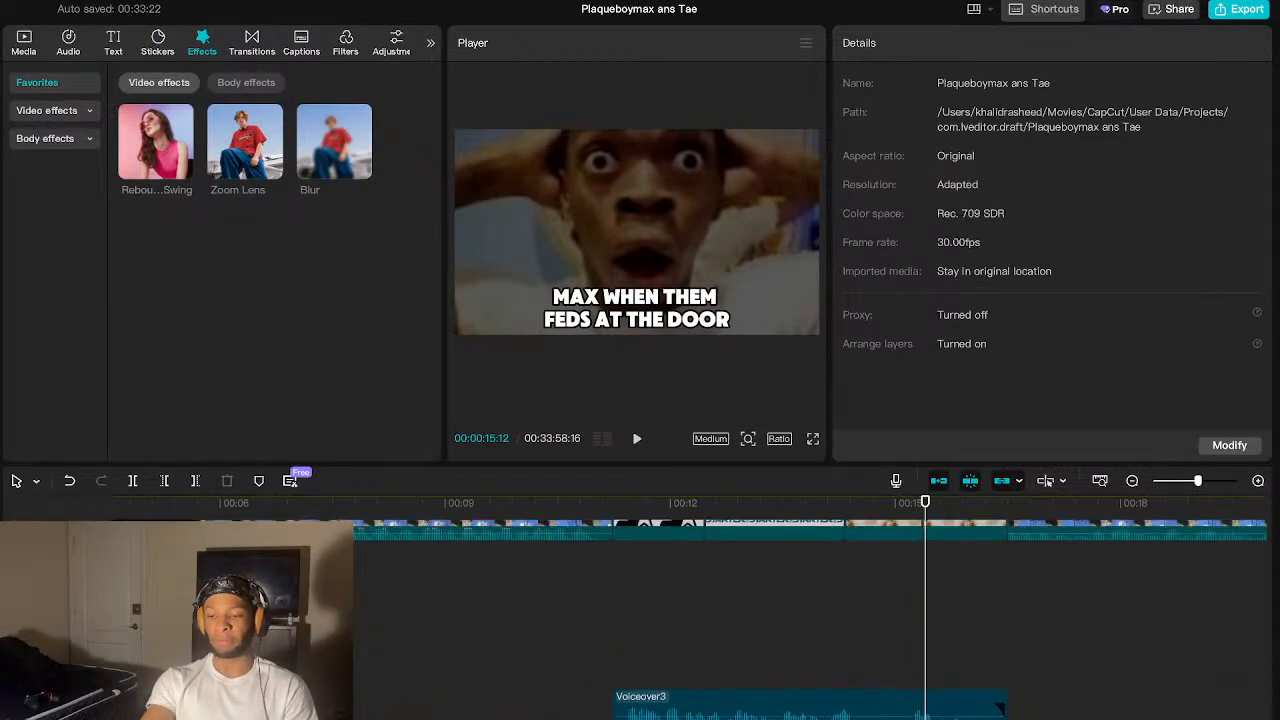
left_click(613, 546)
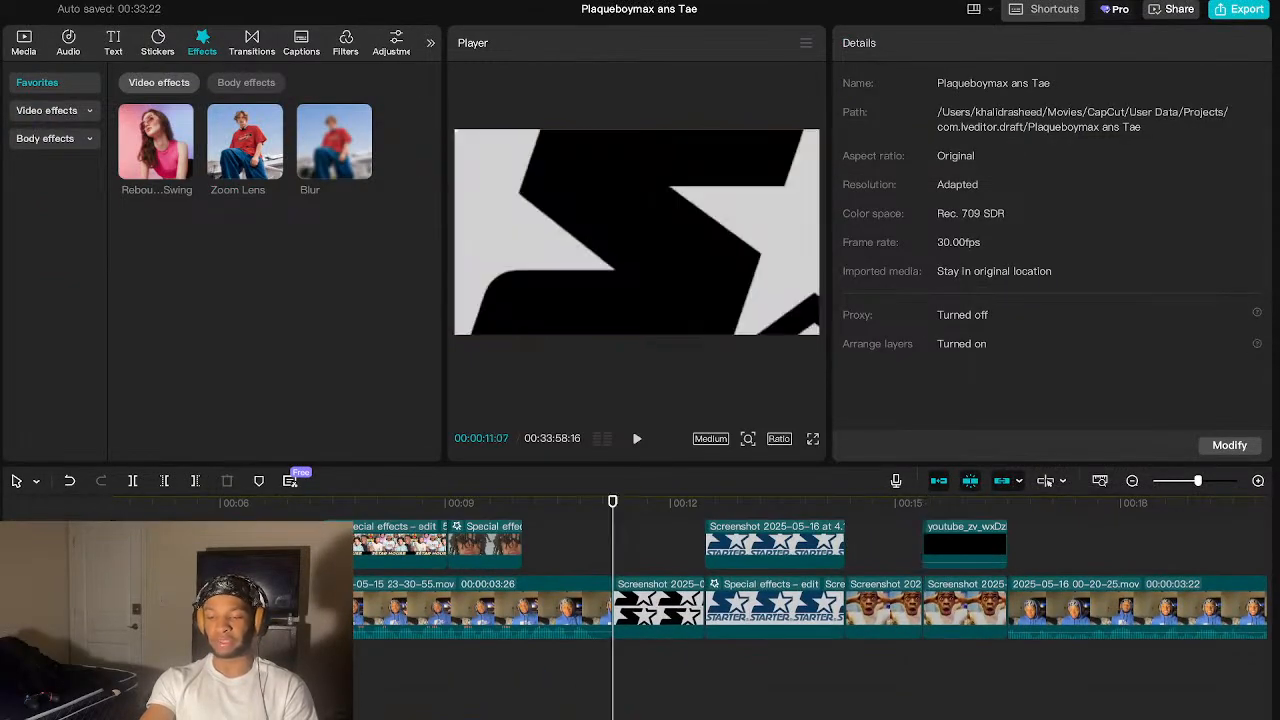
scroll(613, 600, "down", 4)
left_click_drag(386, 616, 376, 625)
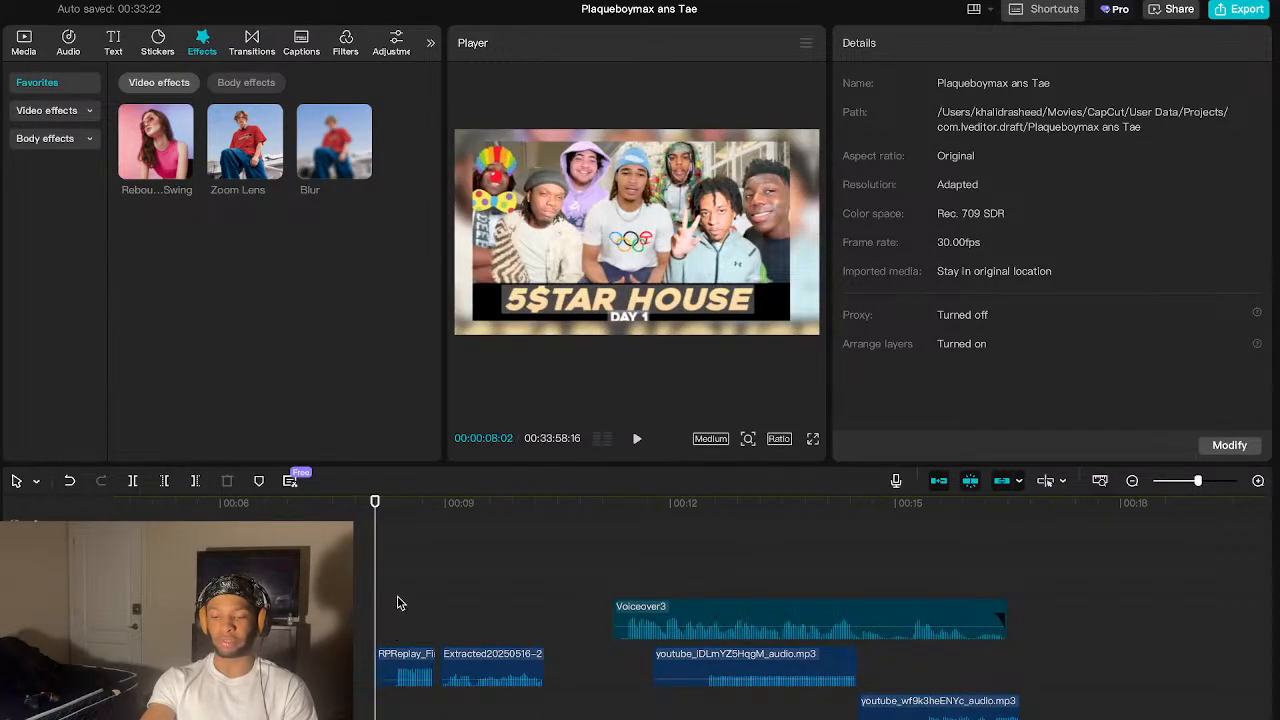
key("space")
key("space")
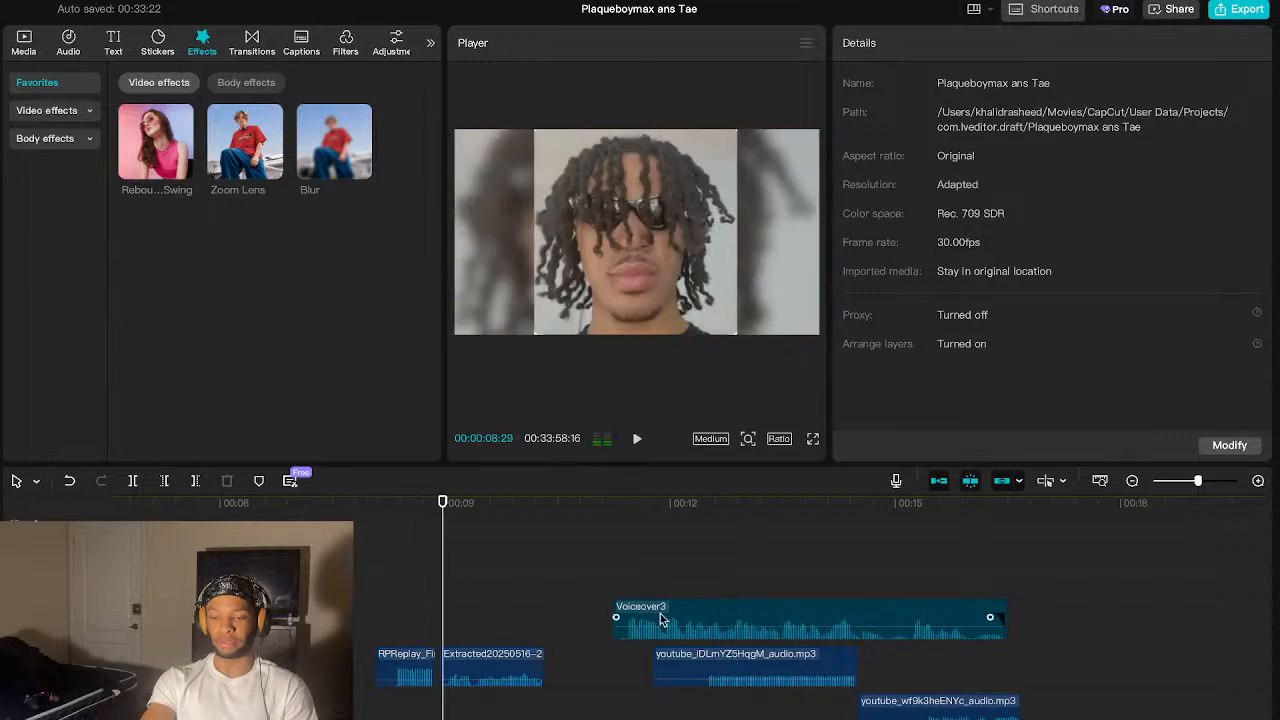
- Scrub around the RPReplay clip's end, return the playhead to 00:00:08:02, and replay the sound
mouse_move(441, 639)
left_mouse_down()
mouse_move(409, 628)
mouse_move(441, 624)
left_mouse_up()
left_click(448, 636)
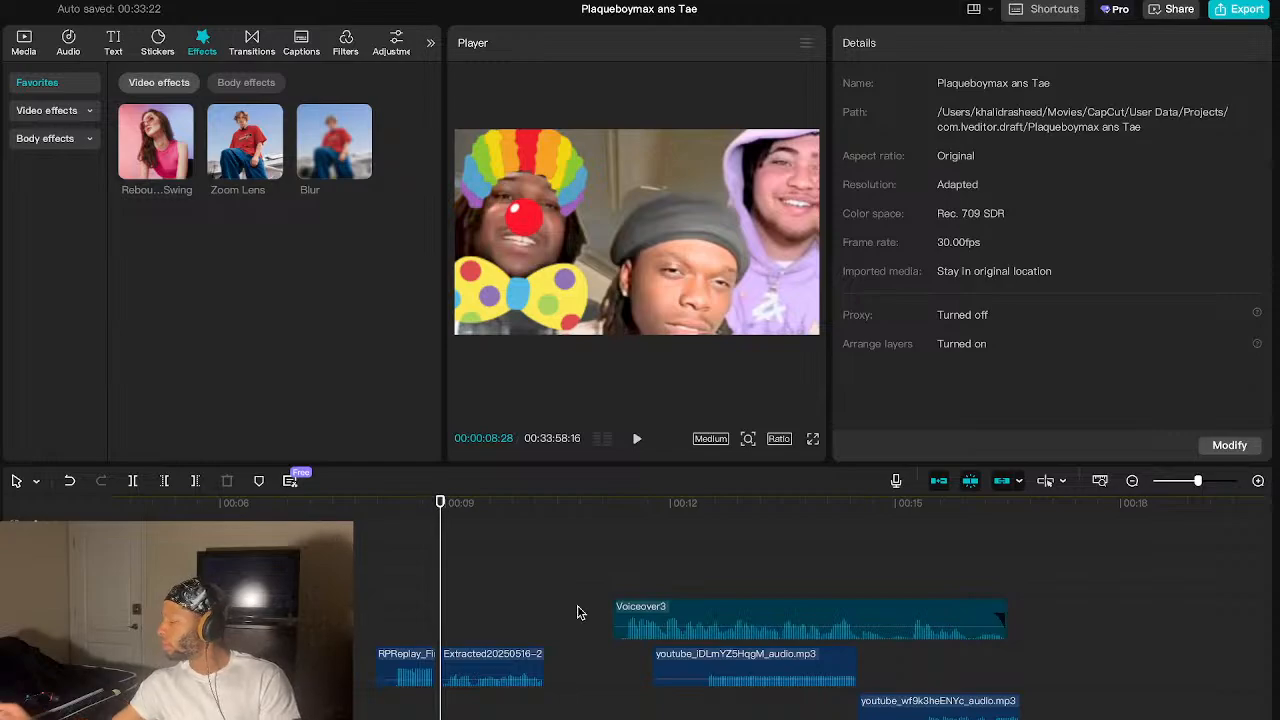
left_click_drag(437, 621, 380, 618)
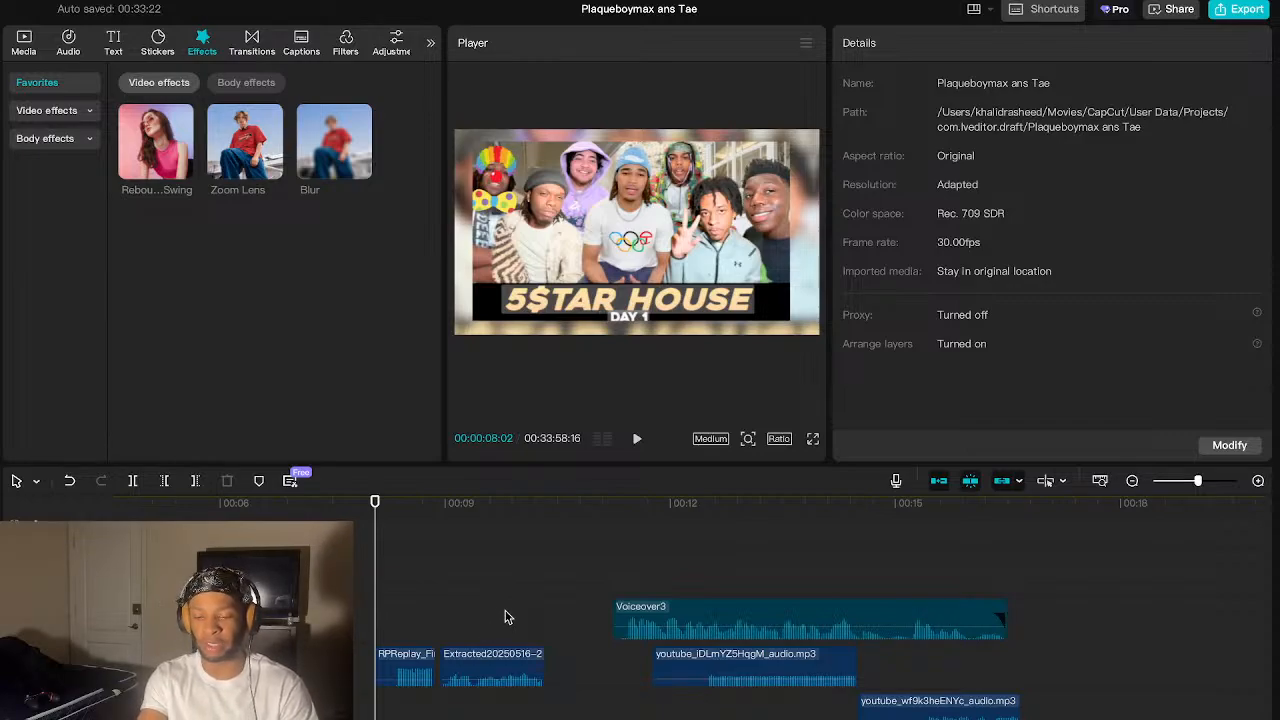
key("space")
key("space")
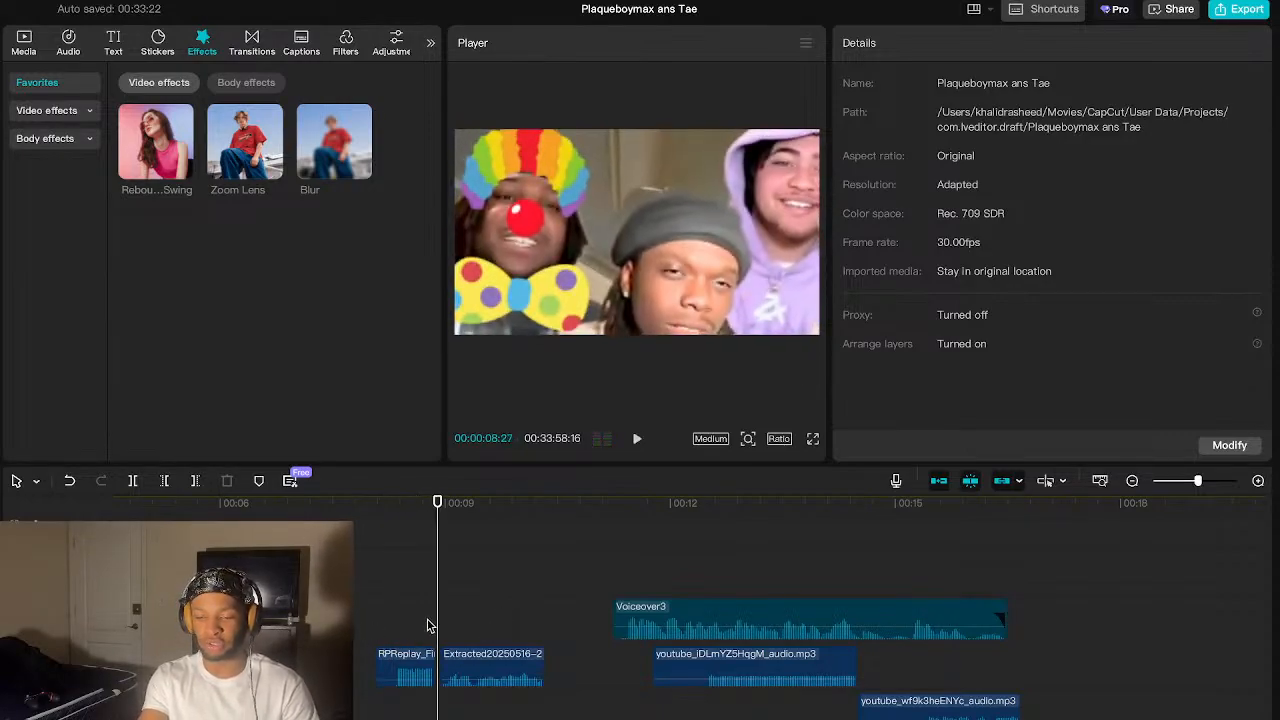
- Return the playhead to the start of the RPReplay clip at 00:00:08:02 and play on into the Extracted20250516-2 clip
left_click_drag(437, 627, 370, 634)
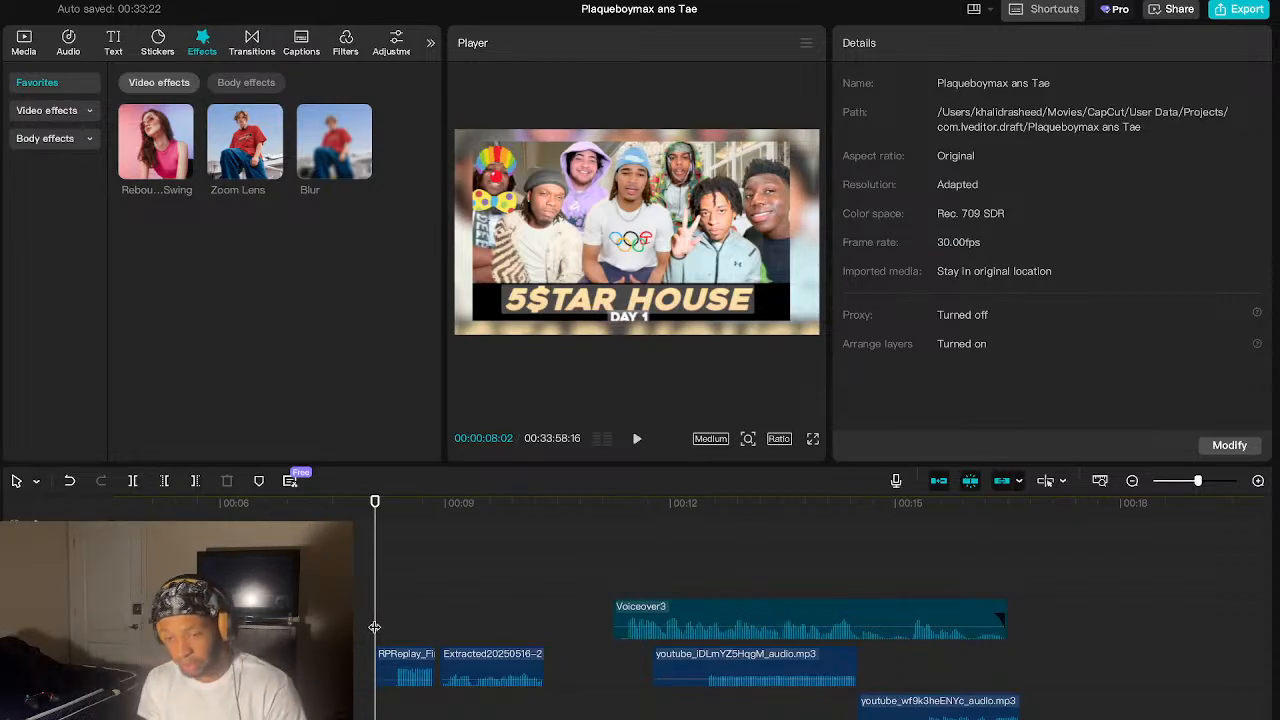
mouse_move(374, 627)
left_mouse_down()
mouse_move(399, 634)
mouse_move(376, 637)
left_mouse_up()
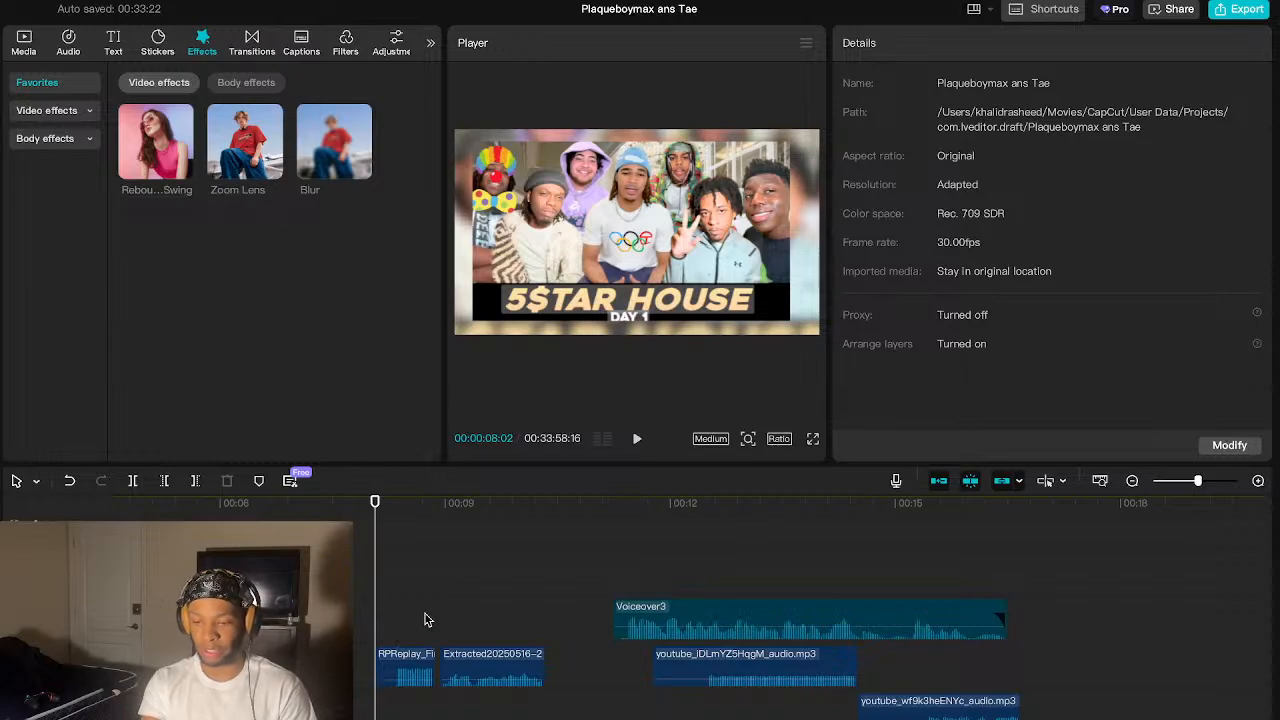
key("space")
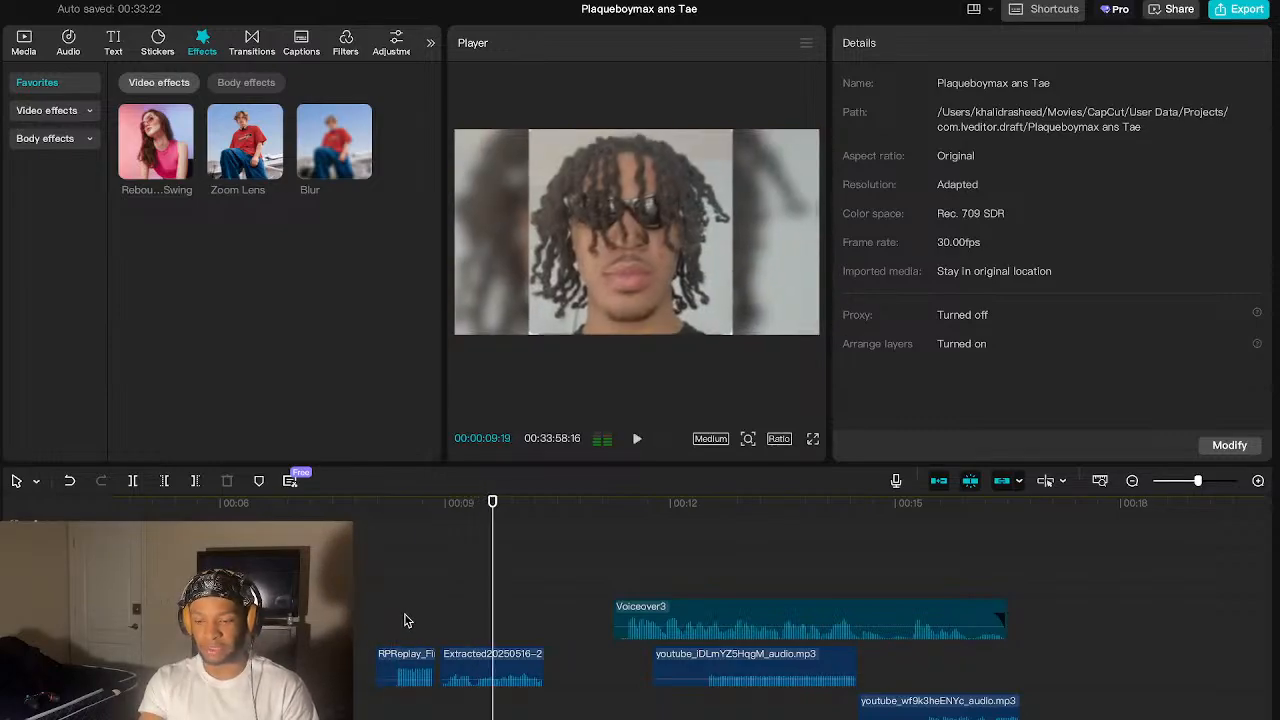
- Play the Extracted20250516-2 audio clip from its start and return the playhead to 00:00:08:28
left_click(441, 626)
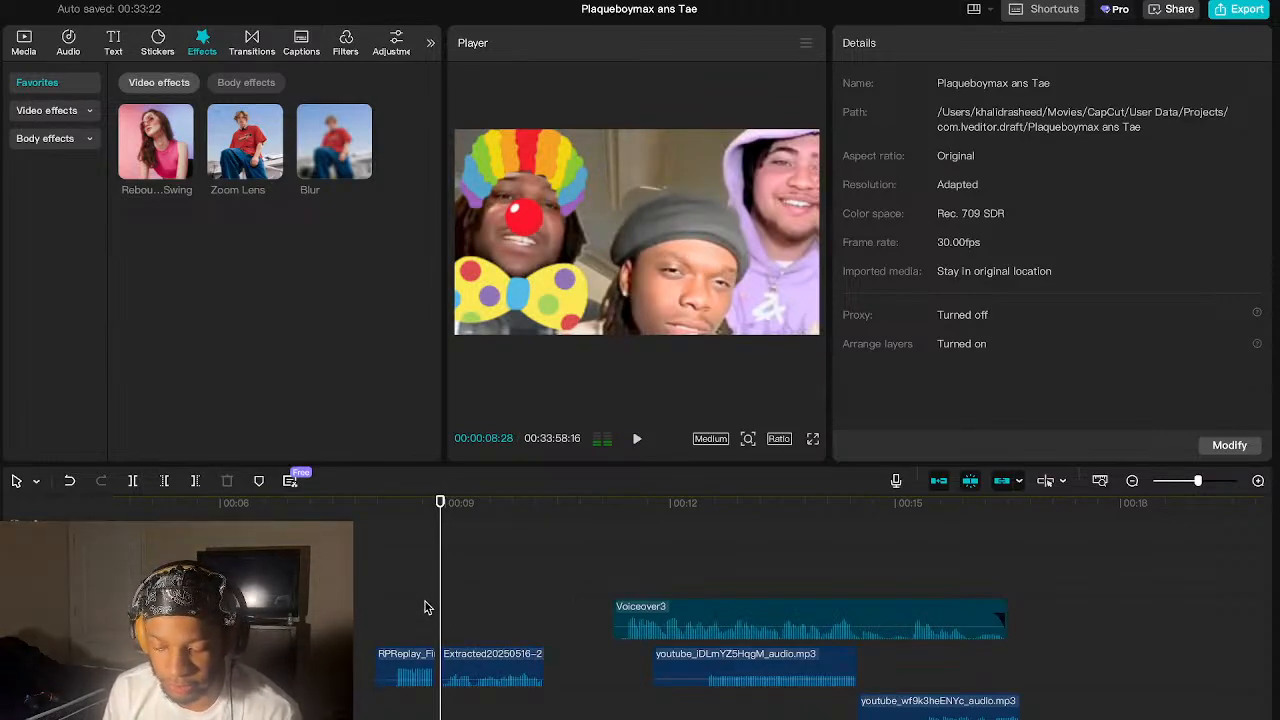
left_click_drag(425, 608, 440, 618)
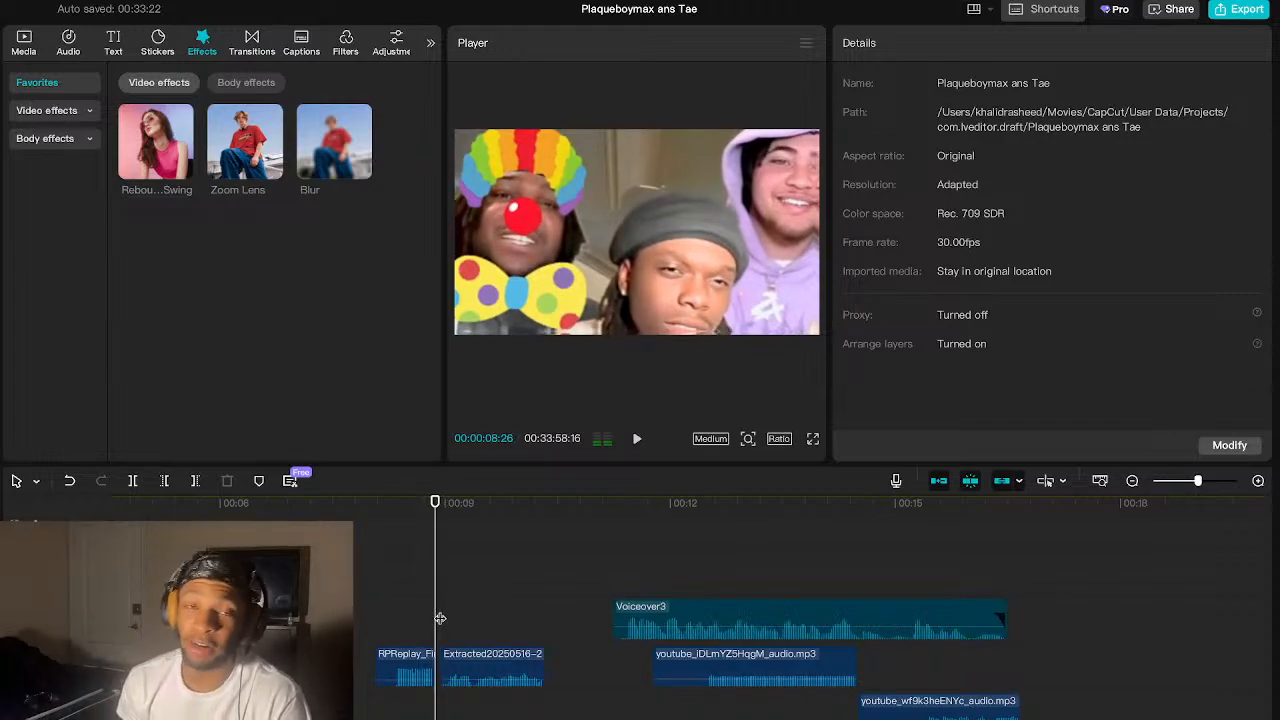
key("space")
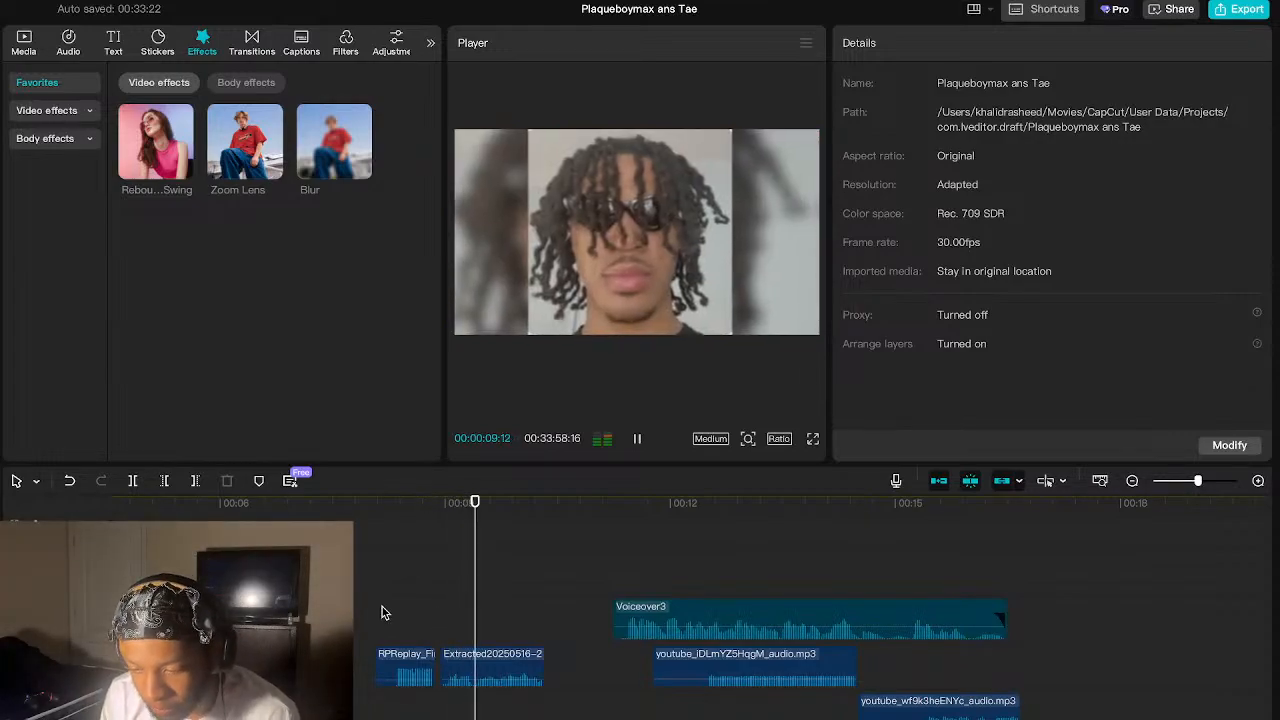
key("space")
left_click(451, 641)
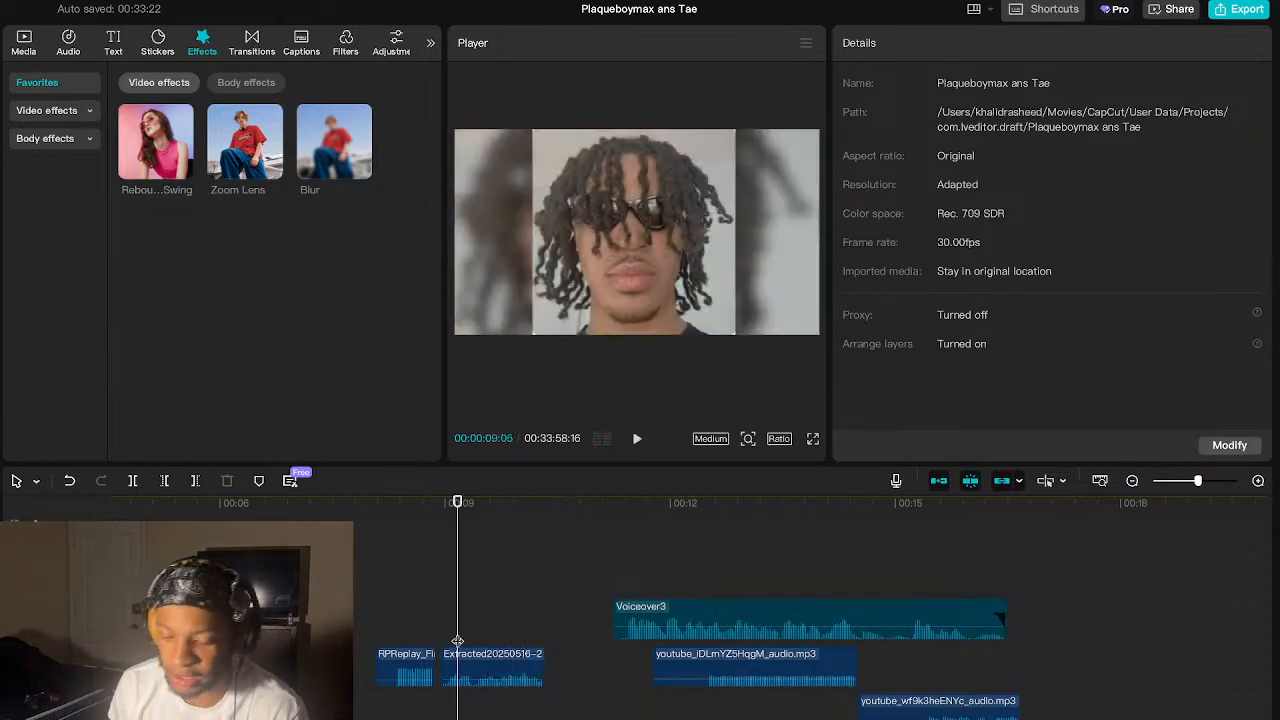
left_click_drag(451, 641, 440, 641)
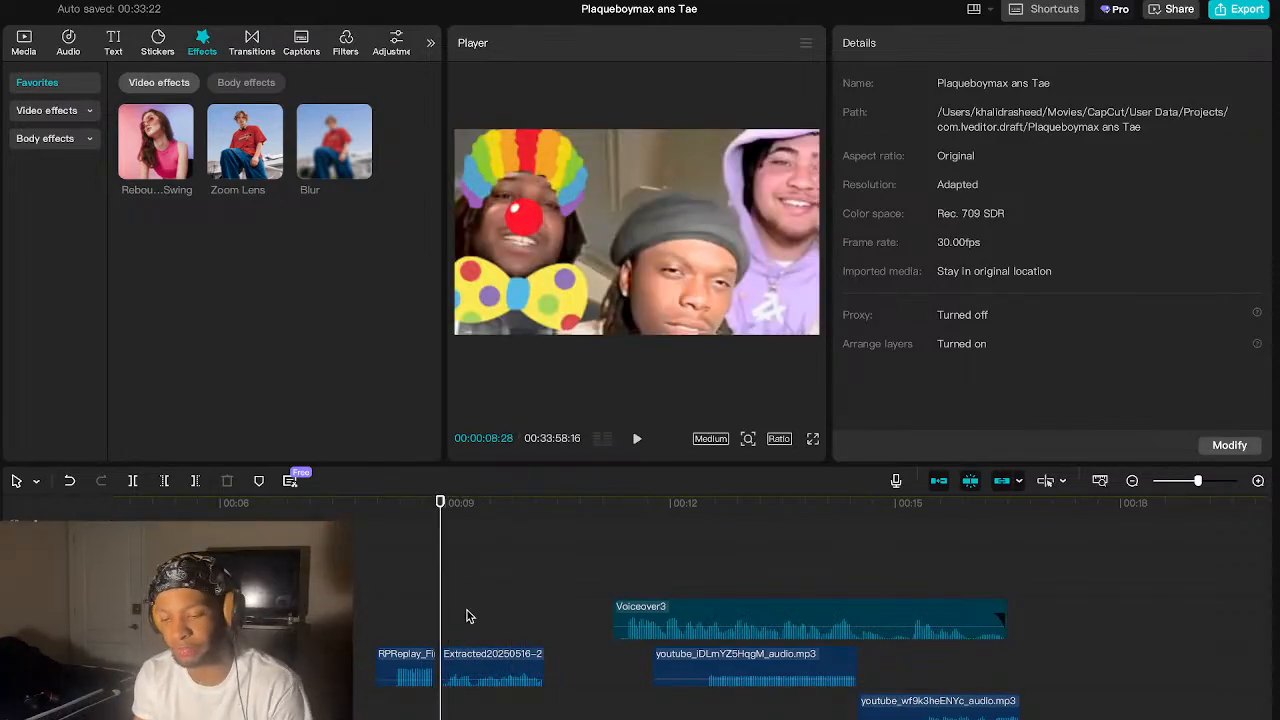
- Raise the Extracted20250516-2 audio clip's volume to about -2.4 dB and play it twice from near its start
scroll(475, 609, "up", 2)
left_click(473, 711)
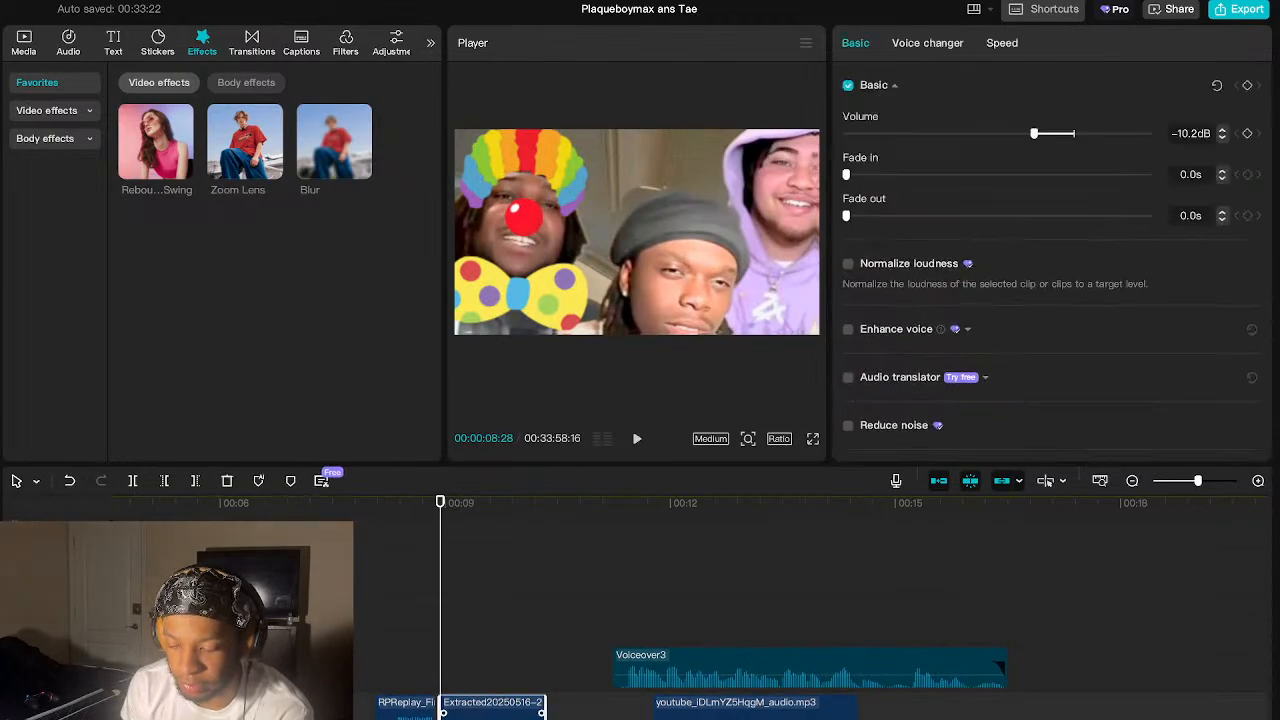
left_click_drag(473, 711, 476, 705)
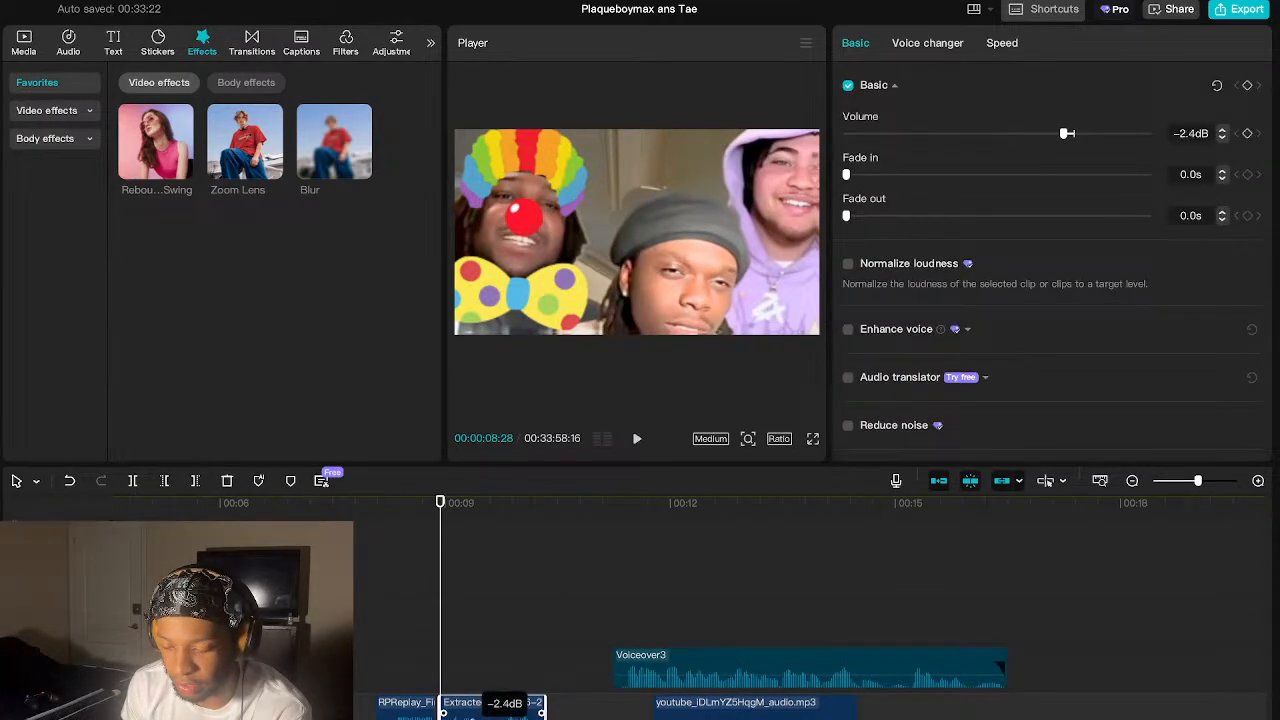
left_click(415, 650)
key("space")
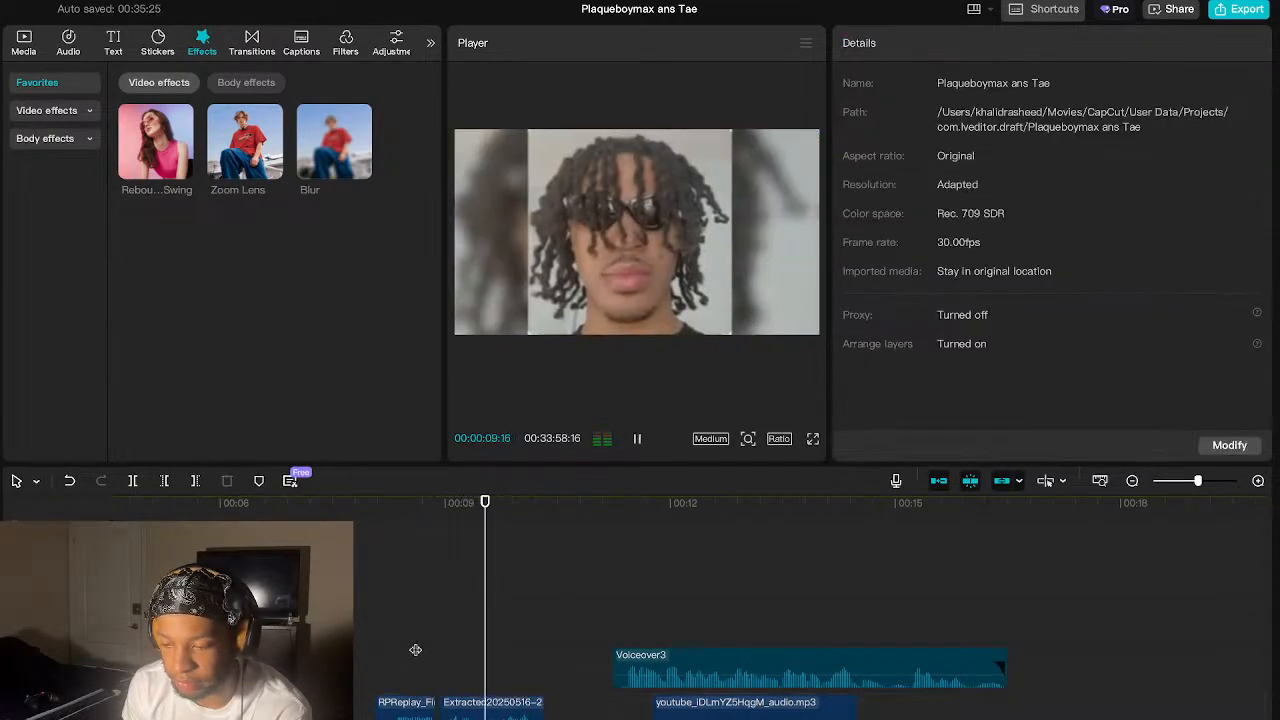
left_click(448, 658)
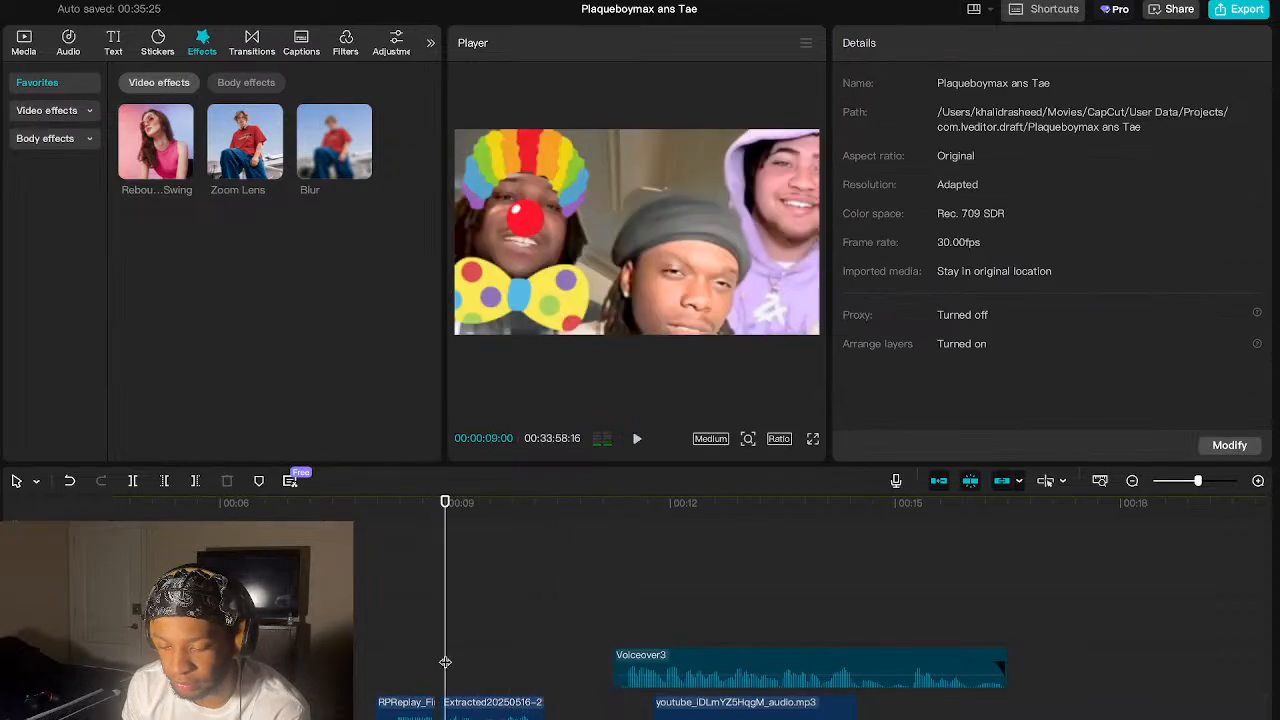
left_click(446, 660)
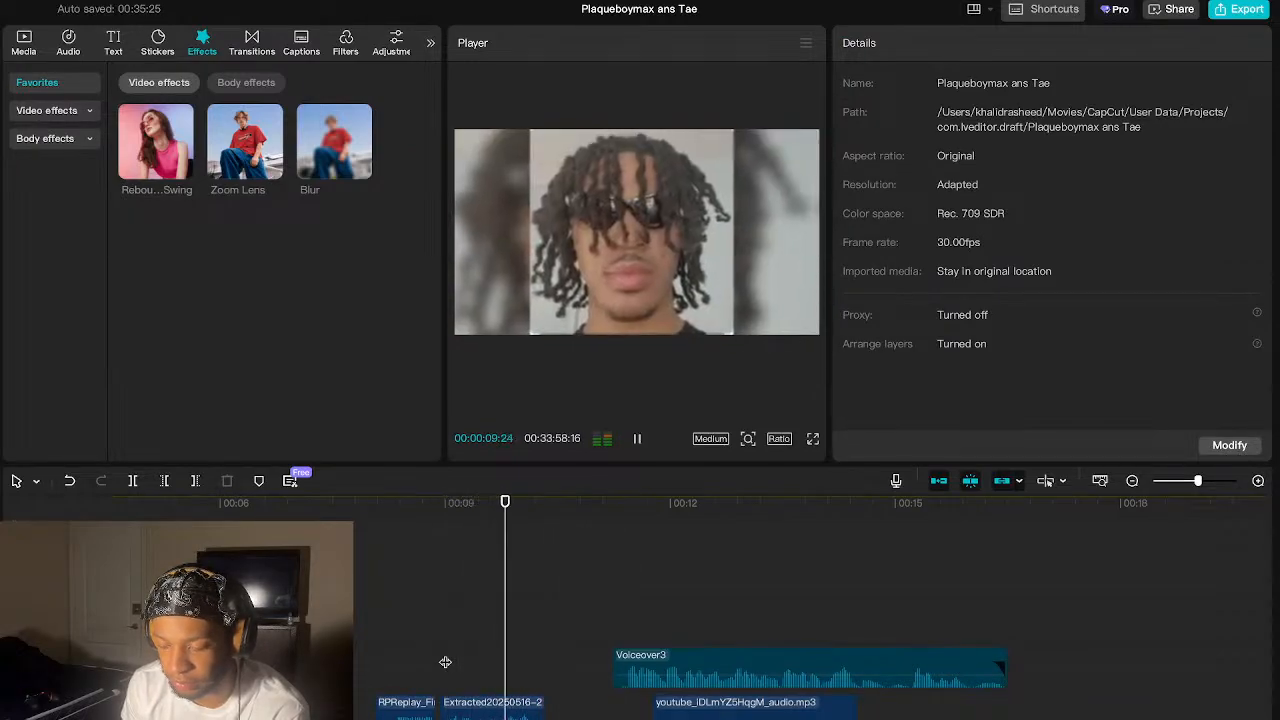
- Lower the Extracted20250516-2 audio clip's volume and replay it from about 00:00:08:26
key("space")
left_click_drag(490, 704, 490, 711)
left_click(435, 678)
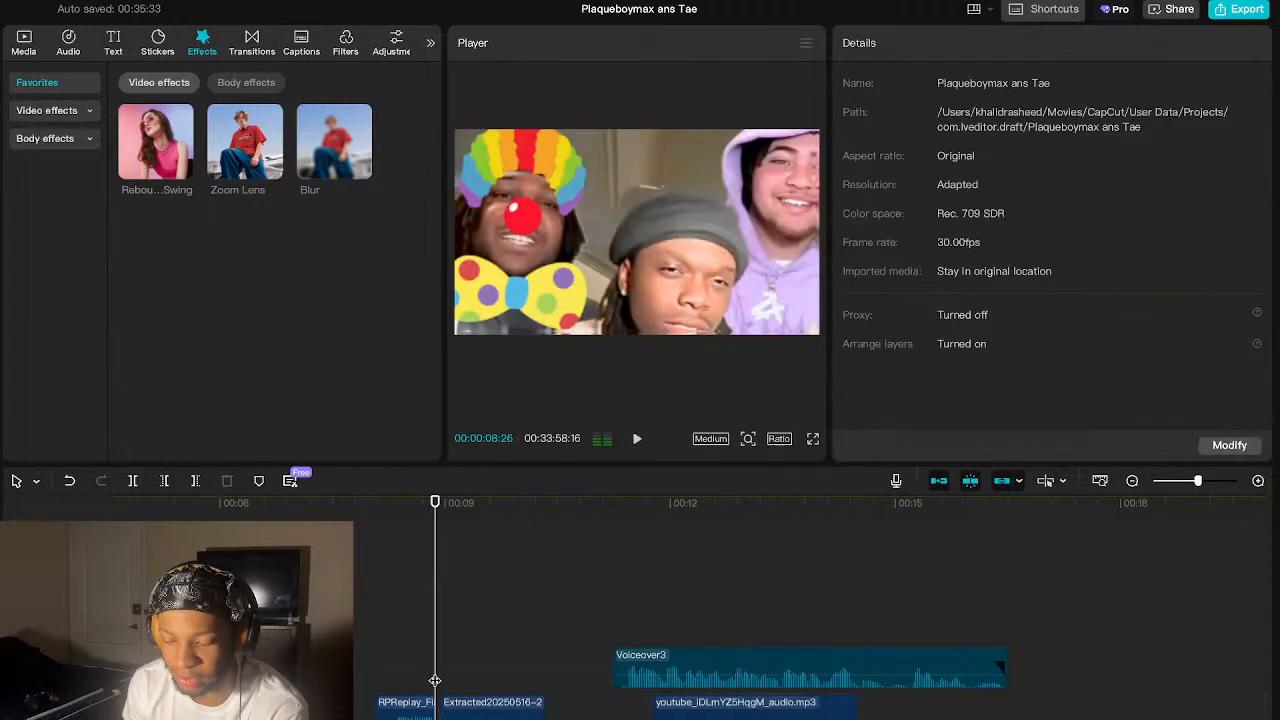
key("space")
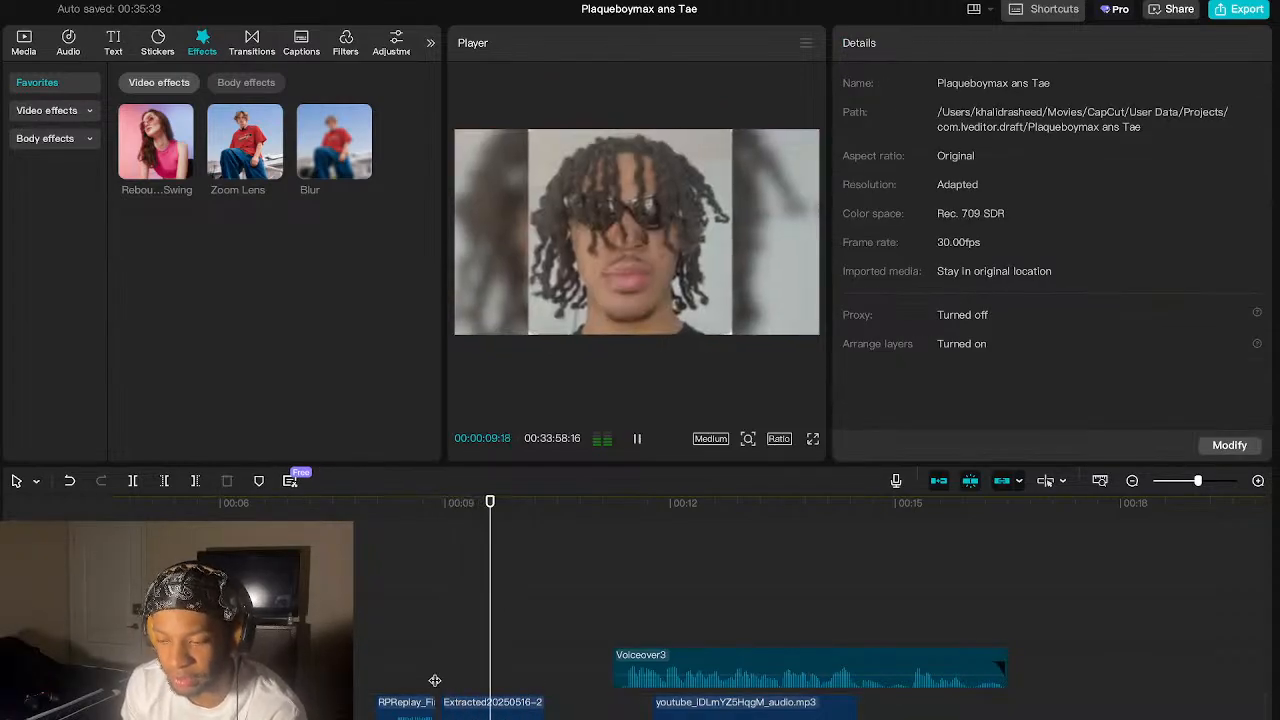
key("space")
left_click(438, 678)
key("space")
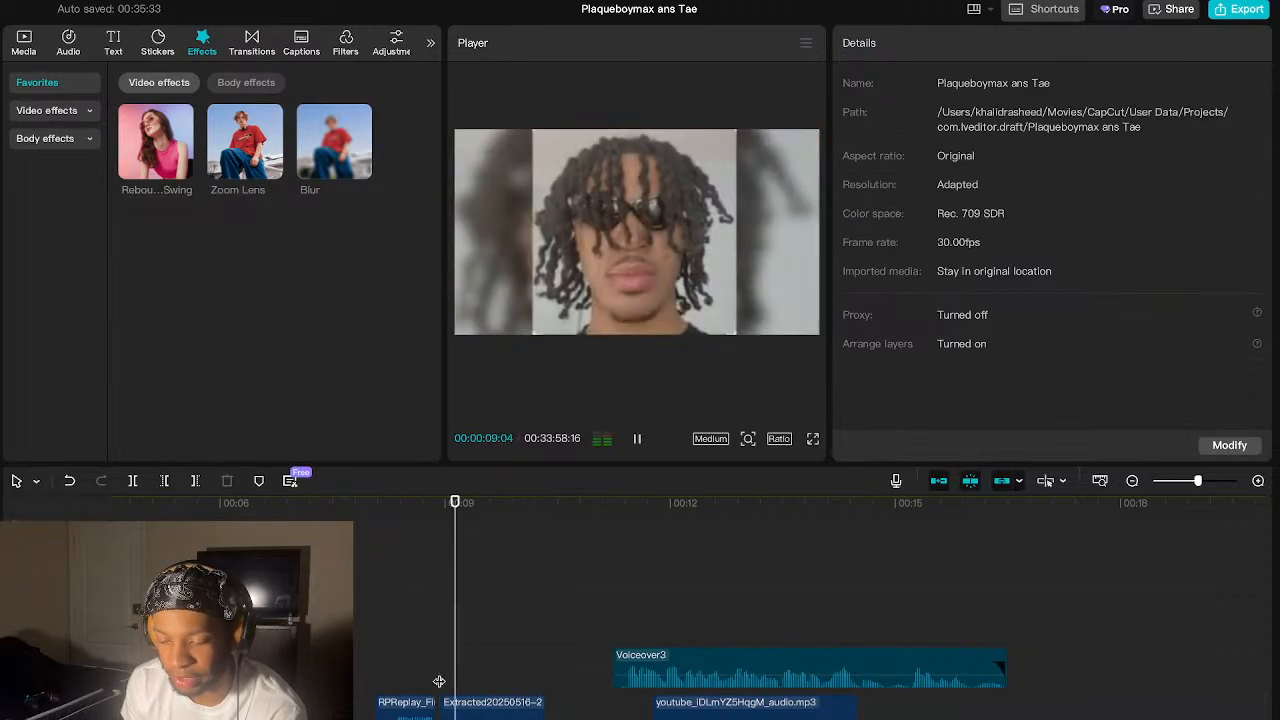
- Stop playback before the black-and-white star image clip, set the playhead to its start at 00:00:11:07, and select the clip
scroll(439, 680, "right", 3)
scroll(439, 681, "up", 2)
scroll(439, 681, "up", 3)
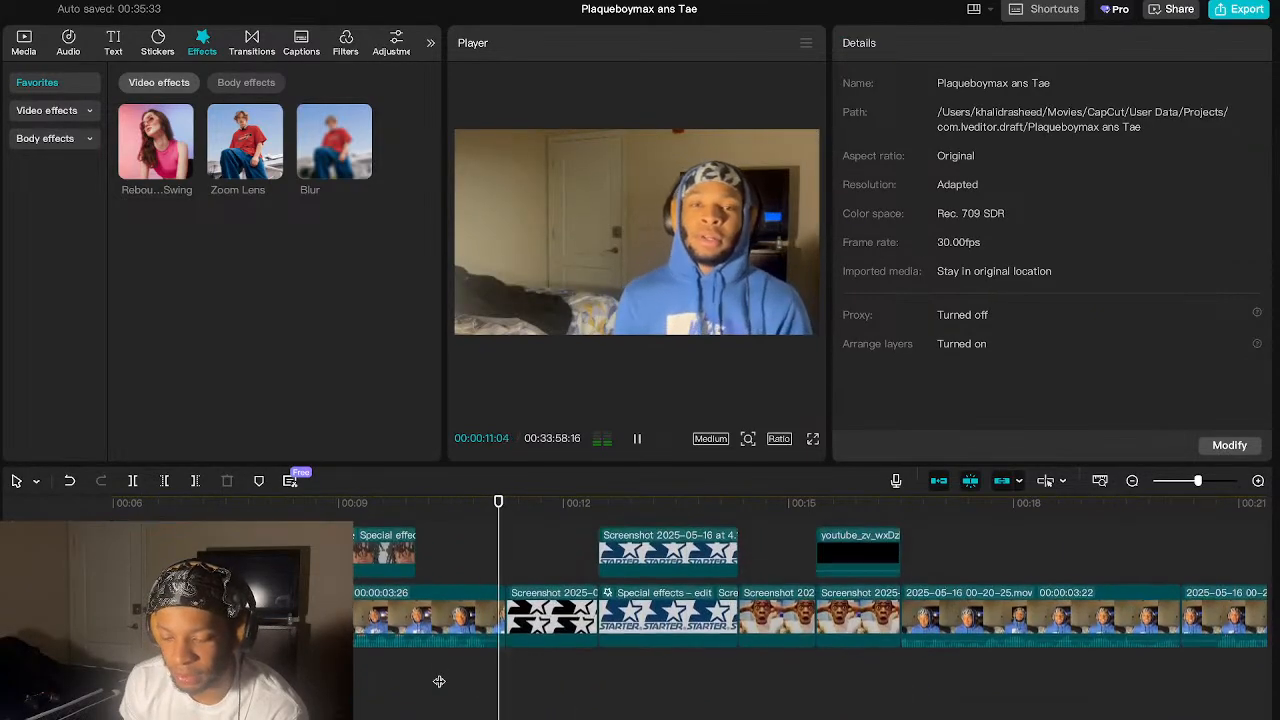
key("space")
left_click(508, 608)
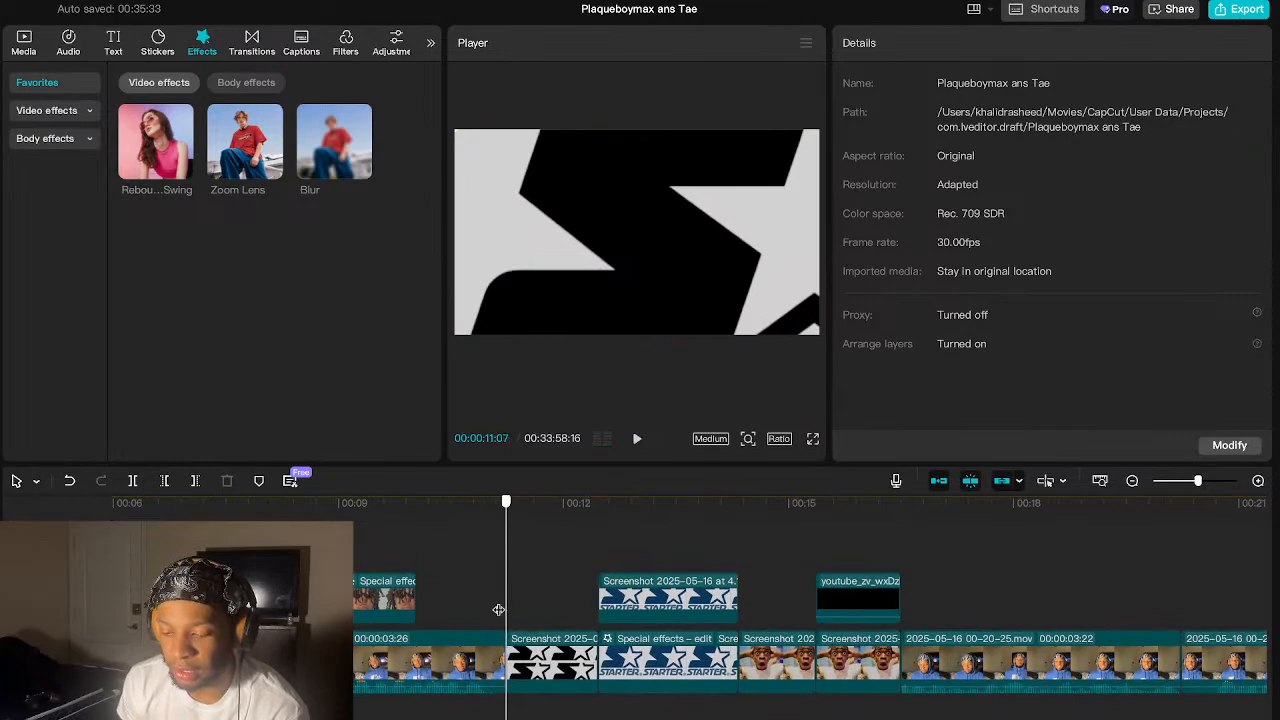
left_click(537, 651)
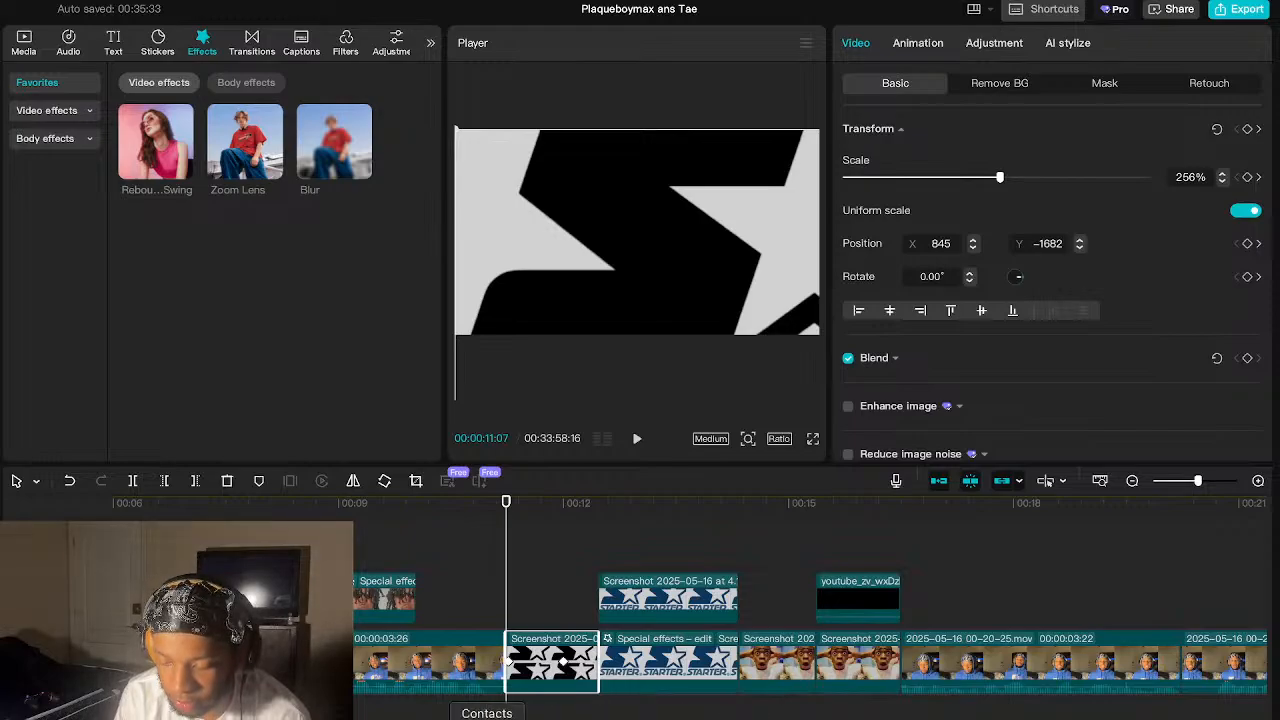
- Switch to OBS to check the live stream's status, and return to CapCut
left_click(335, 718)
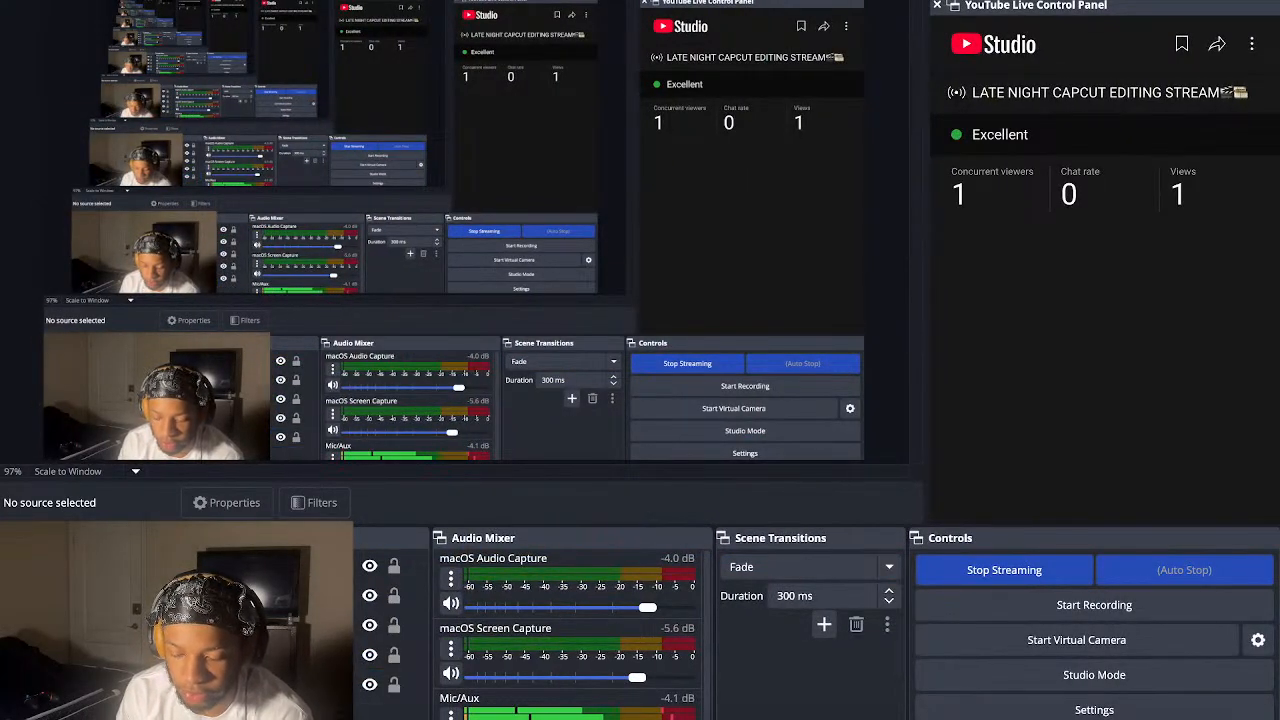
key("ctrl+Right")
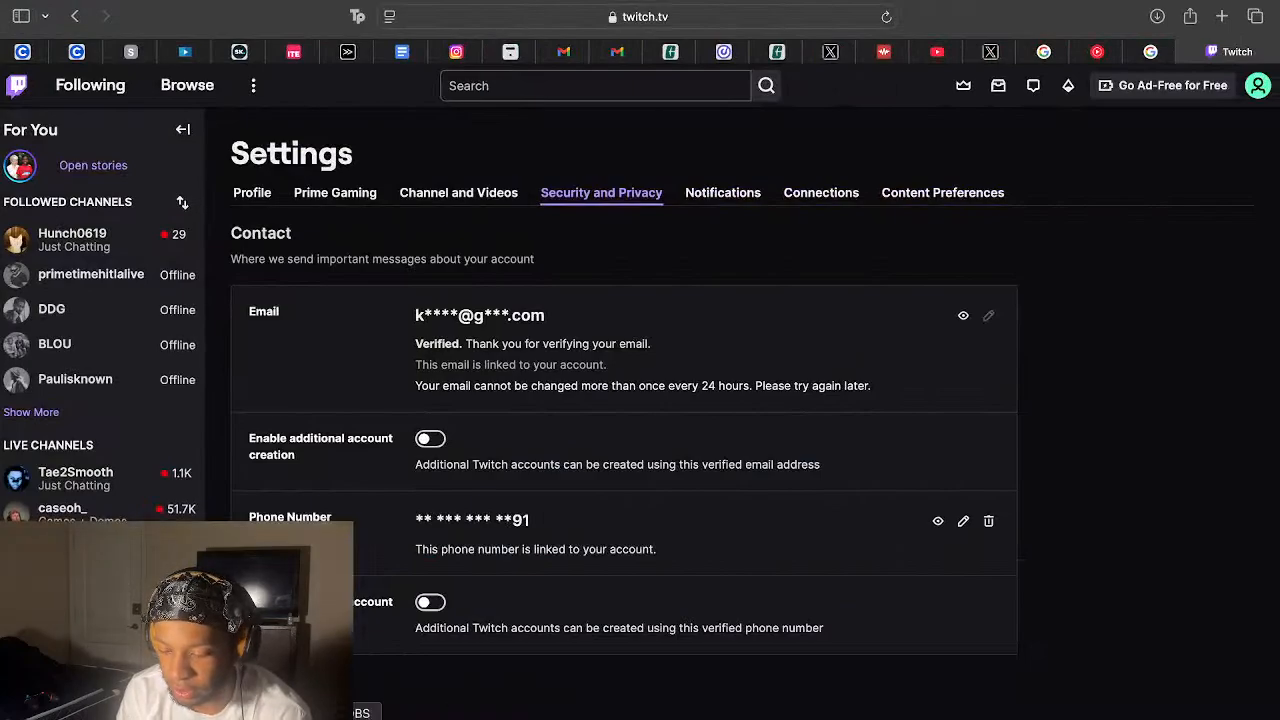
left_click(335, 718)
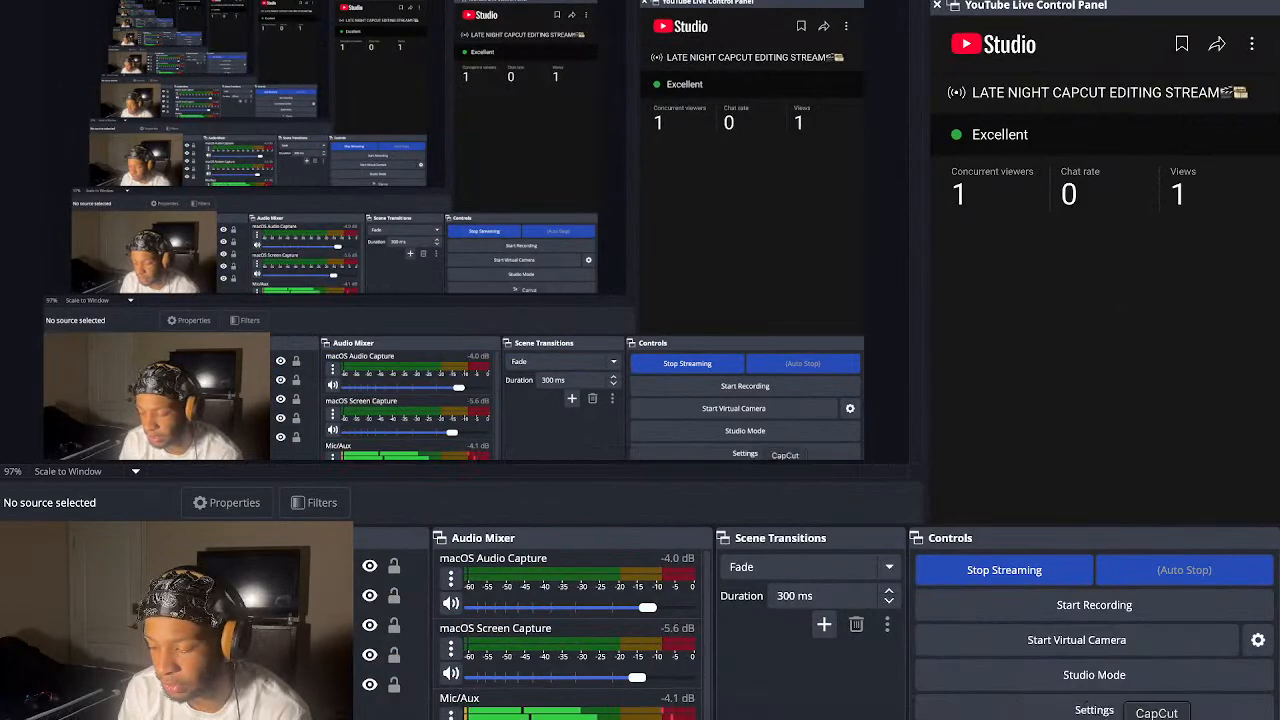
left_click(1158, 719)
- Select the black-and-white star clip at 00:00:11:07 and play its keyframed pan from the keyframe at 00:00:11:08 onward
left_click(483, 594)
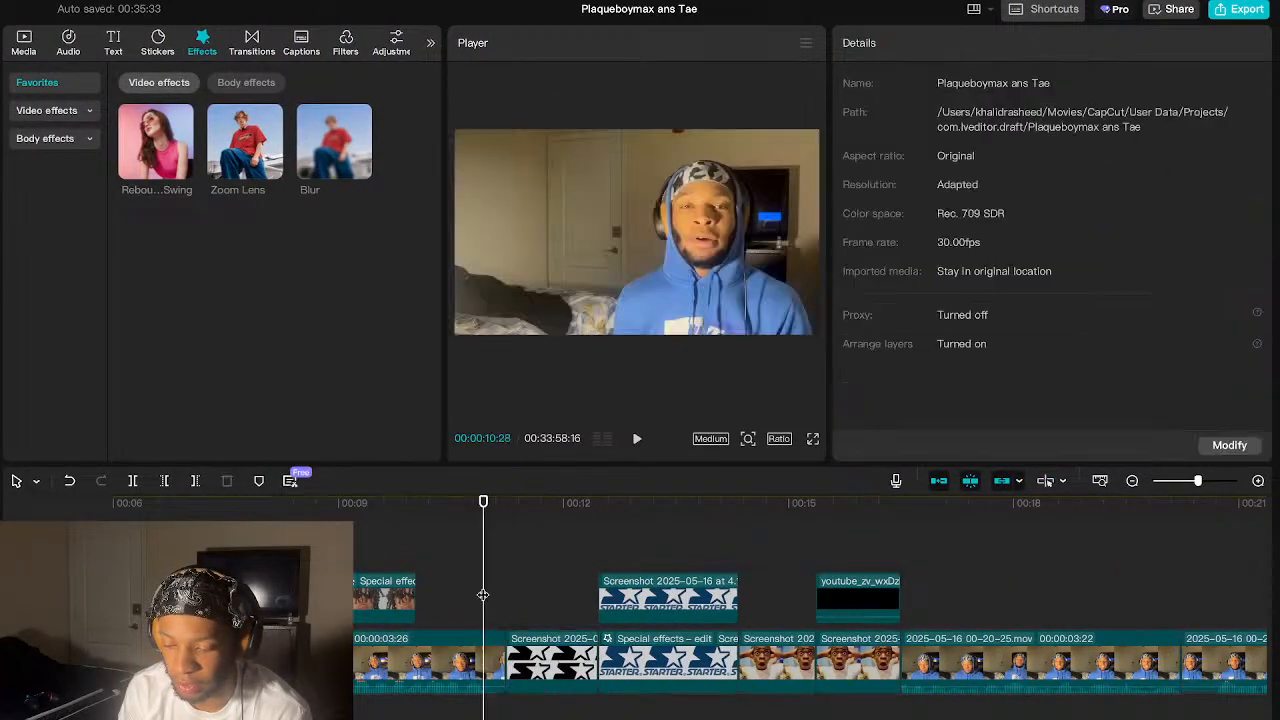
left_click(502, 596)
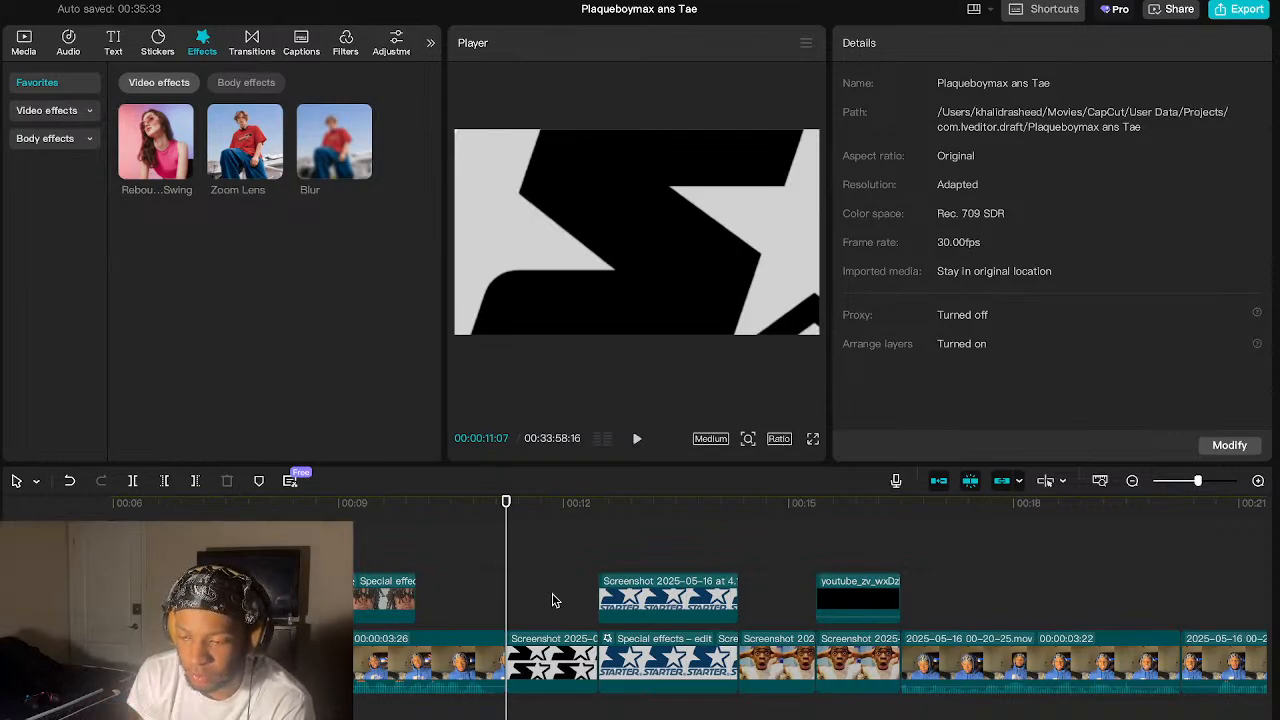
left_click(542, 645)
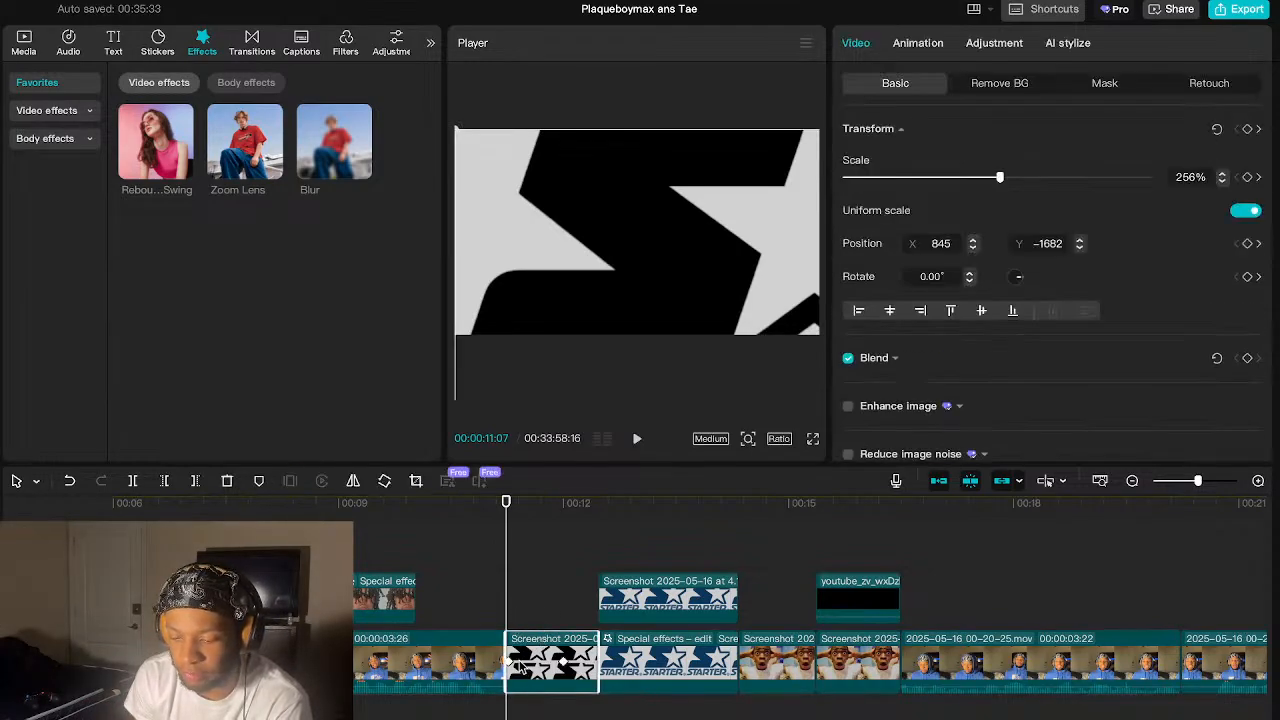
key("Right")
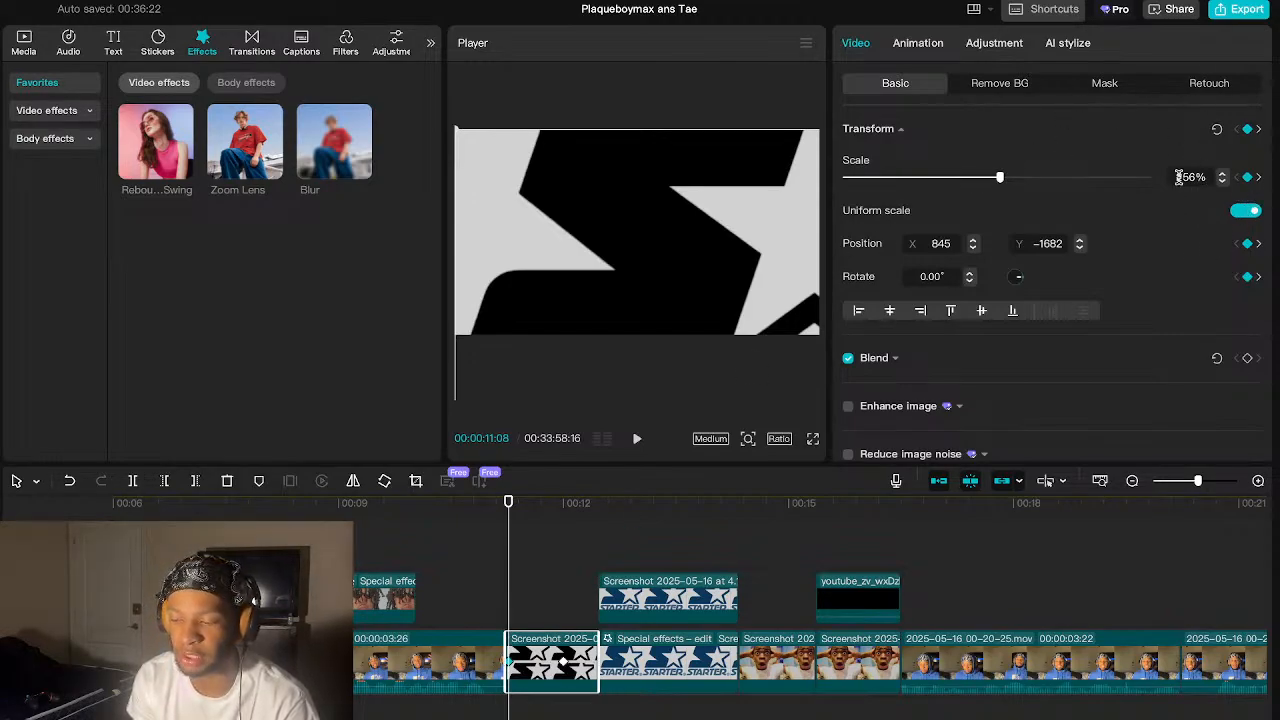
key("space")
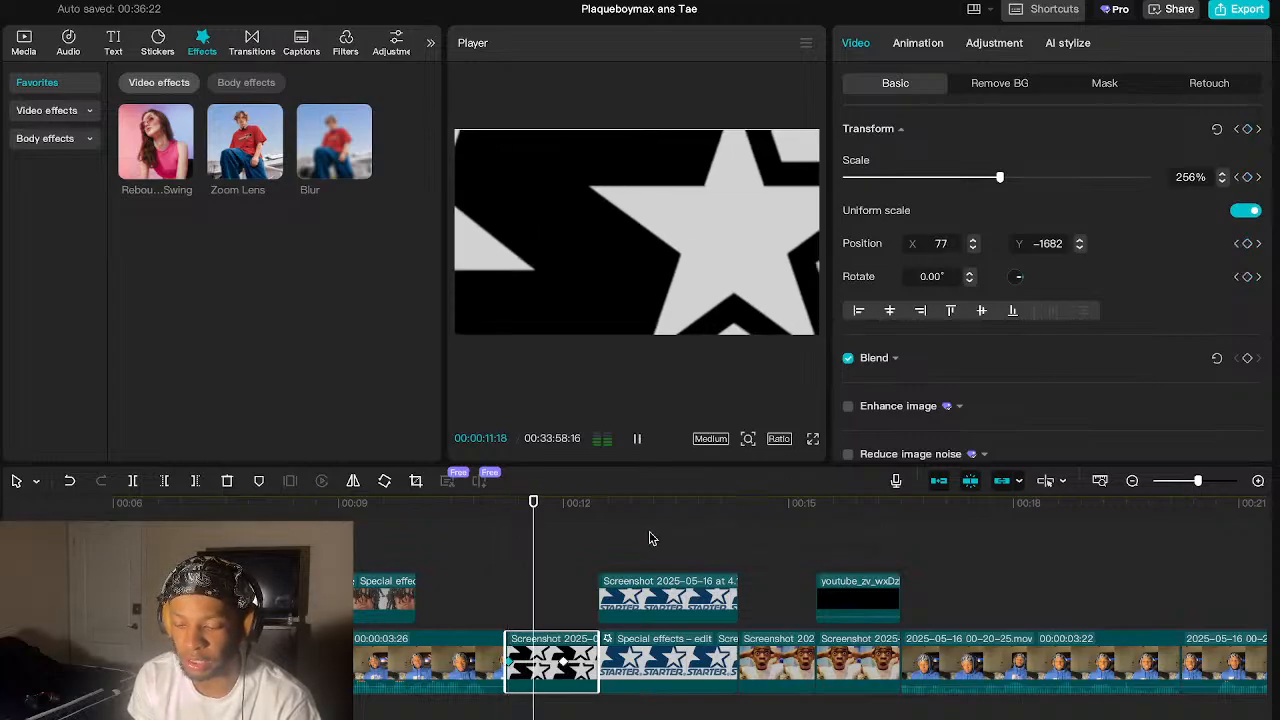
key("space")
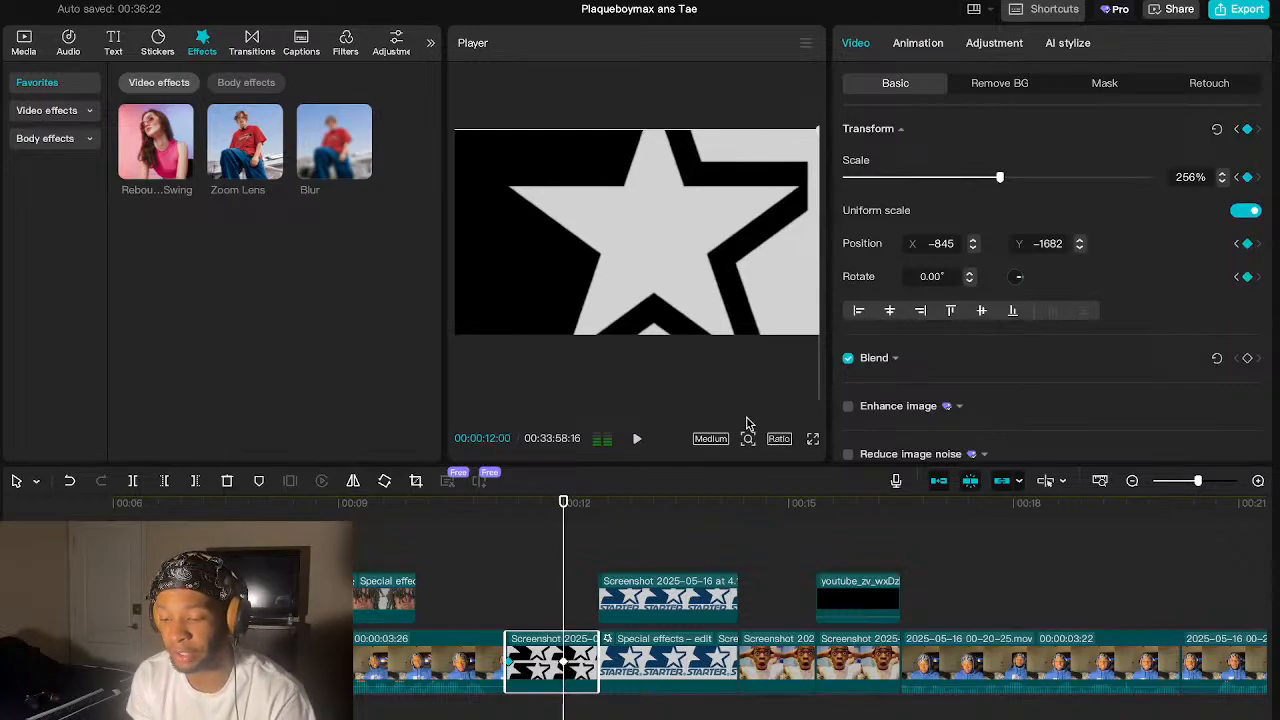
- Scrub the star clip from 00:00:11:07 through its pan and select its second keyframe at 00:00:12:00
left_click(508, 609)
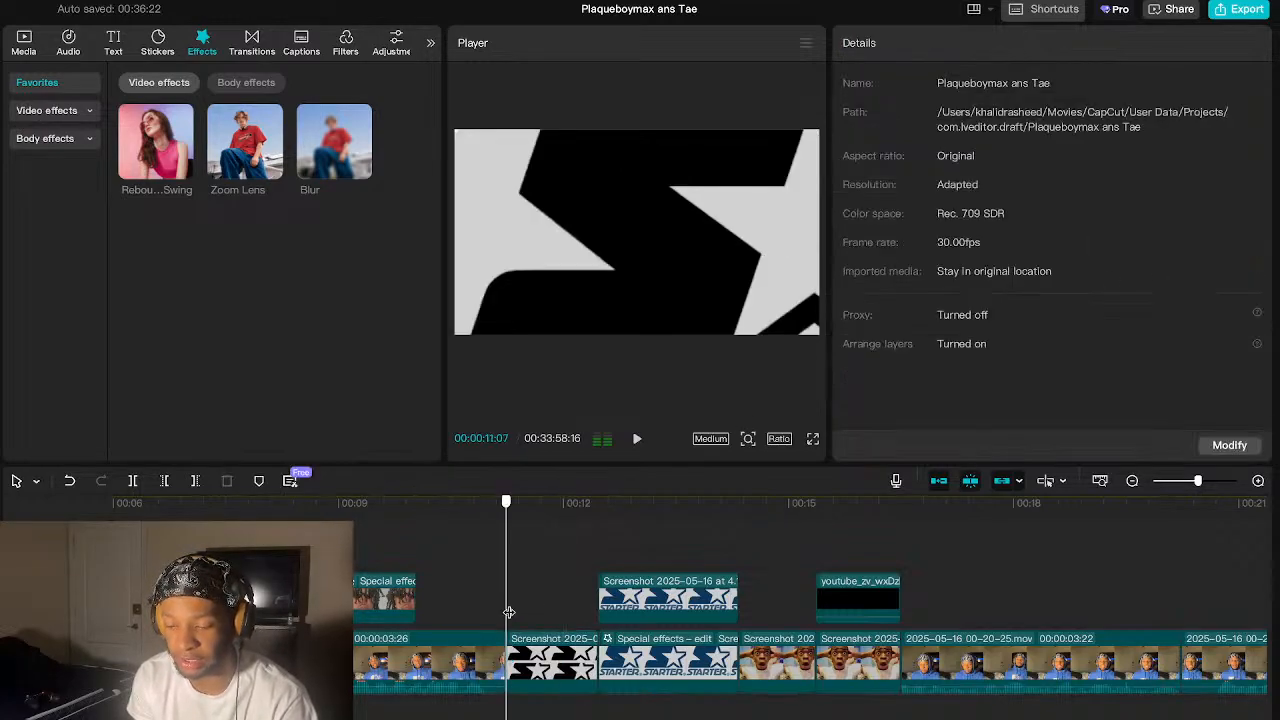
left_click_drag(510, 612, 568, 613)
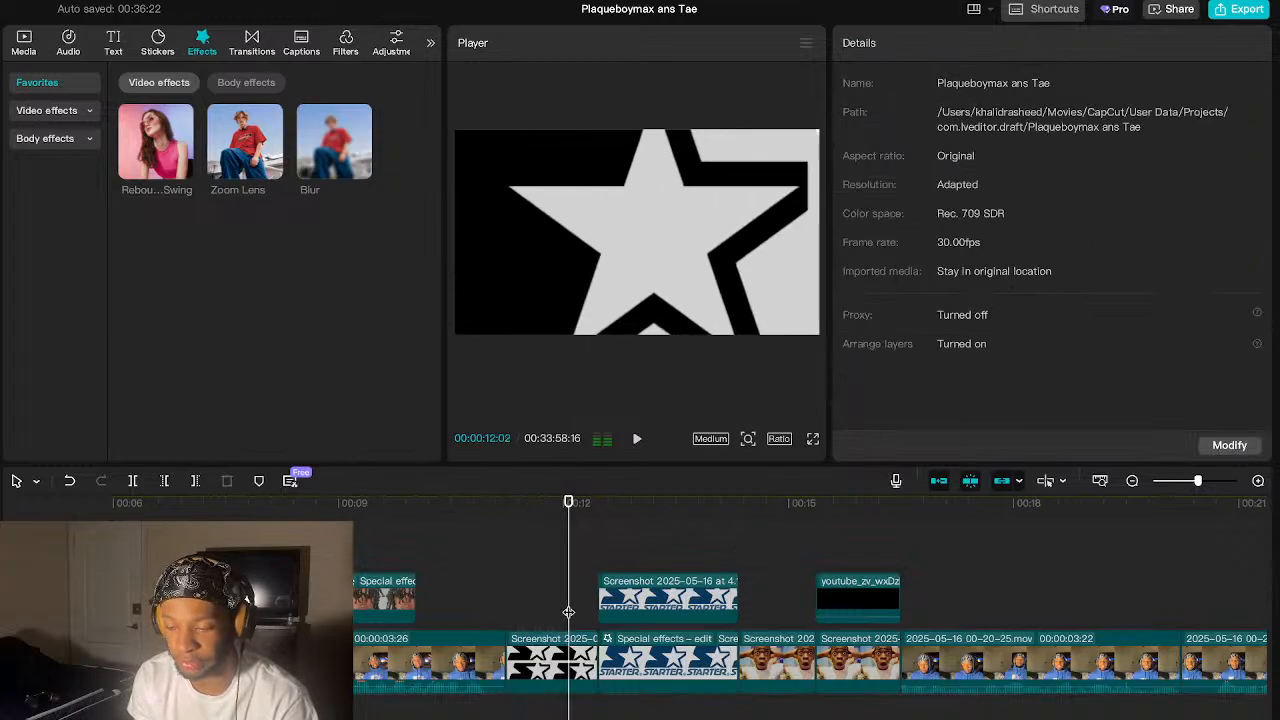
left_click(577, 657)
left_click(564, 664)
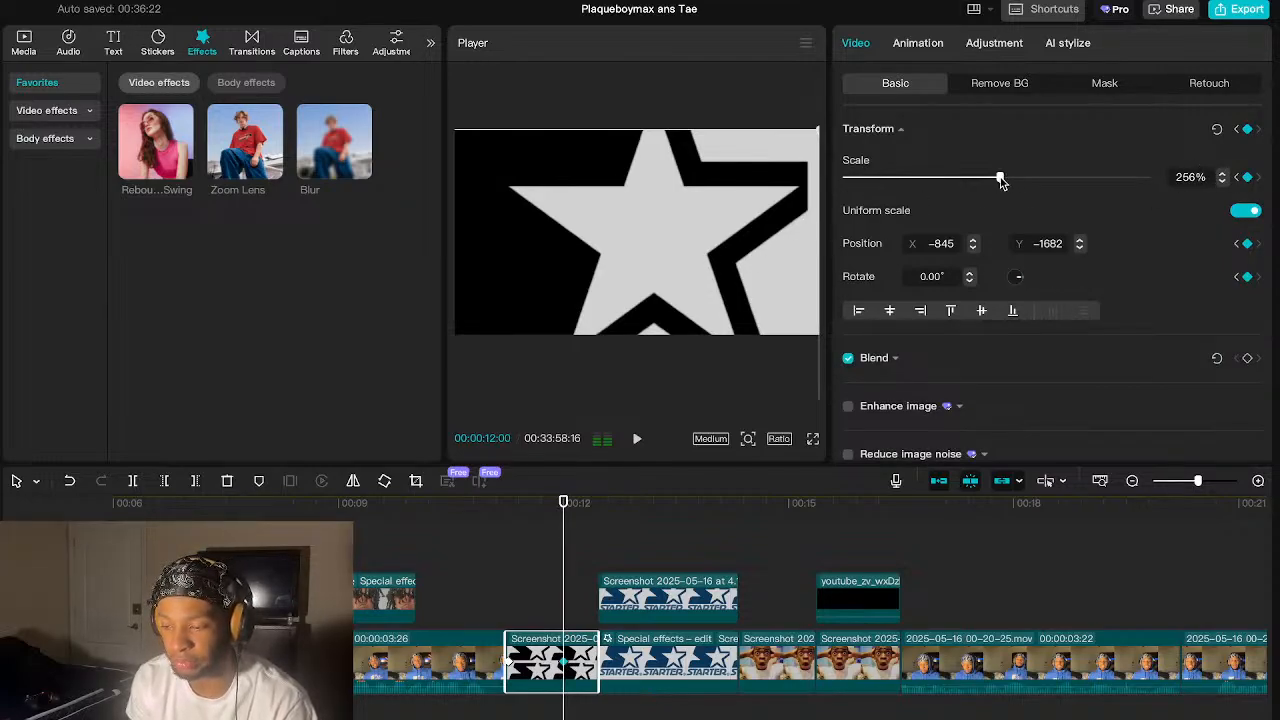
- Return to the star clip's start, select its first keyframe at 00:00:11:08, and scrub to the second keyframe at 00:00:12:00
left_click(508, 612)
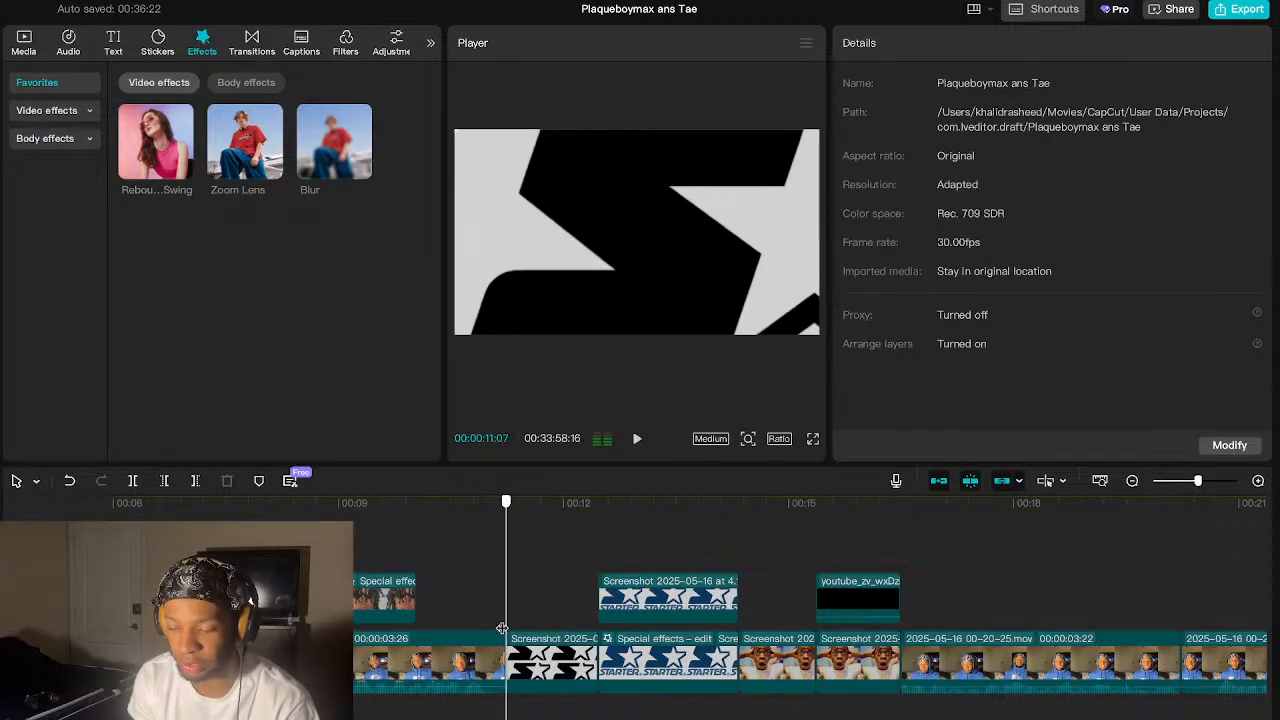
left_click(555, 645)
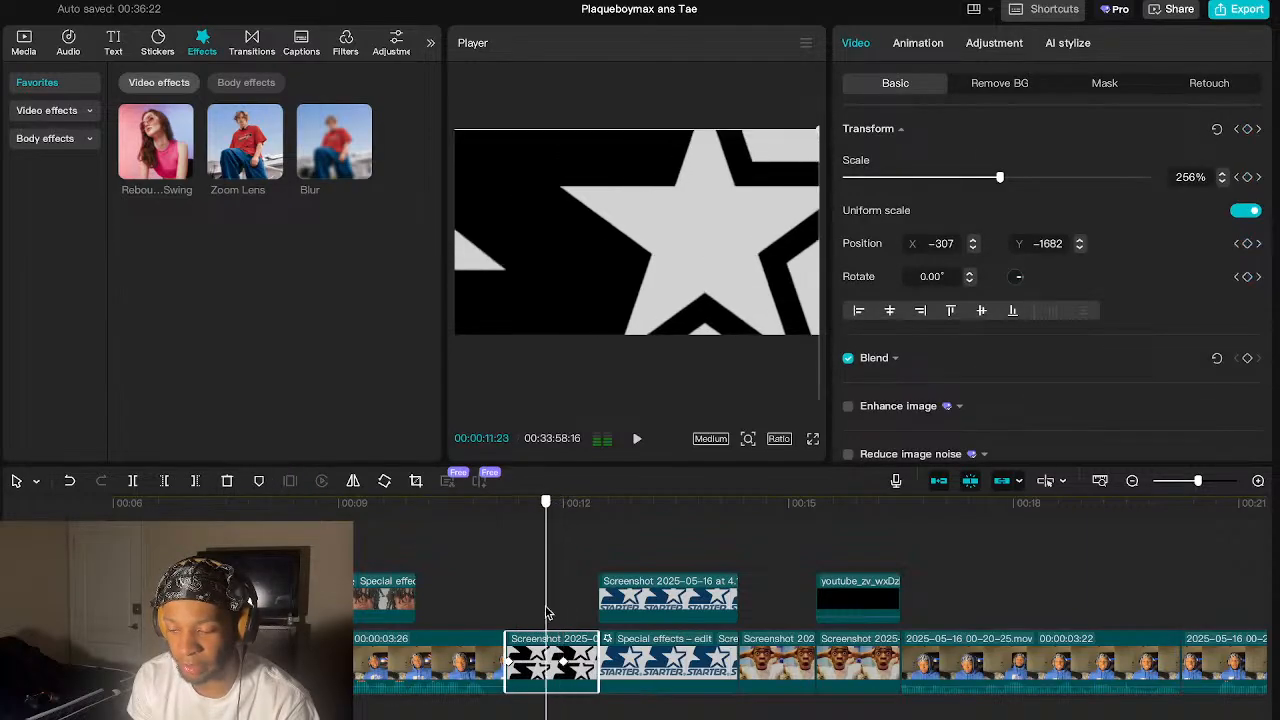
left_click(508, 661)
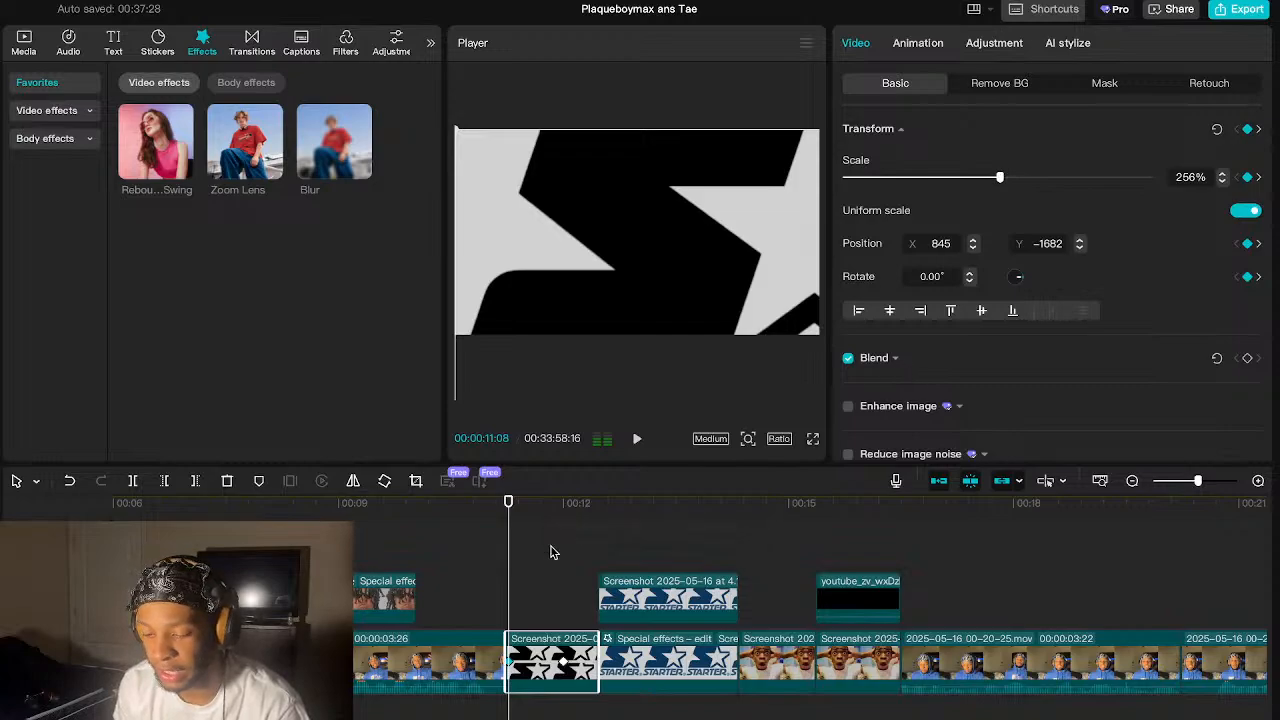
left_click_drag(510, 569, 559, 571)
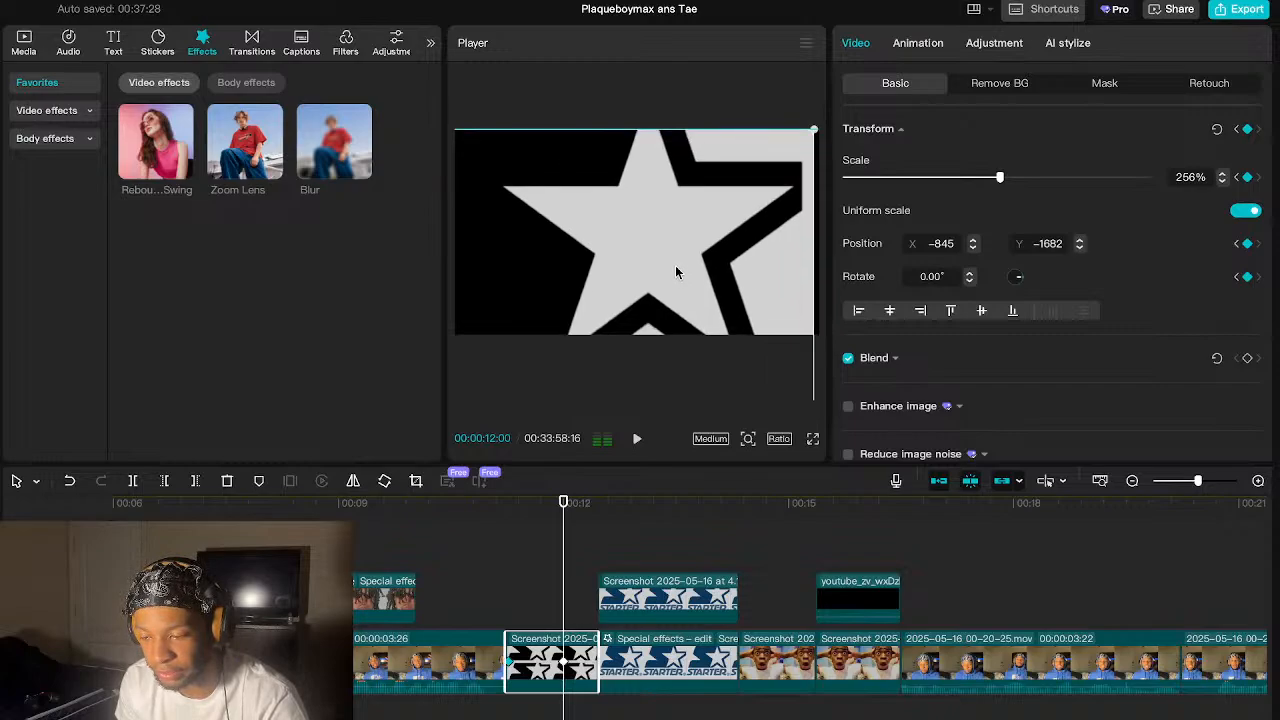
- Set the star clip's horizontal position to -847 at 00:00:12:00 and play its pan from 00:00:11:07
mouse_move(680, 266)
left_mouse_down()
mouse_move(661, 262)
mouse_move(684, 260)
left_mouse_up()
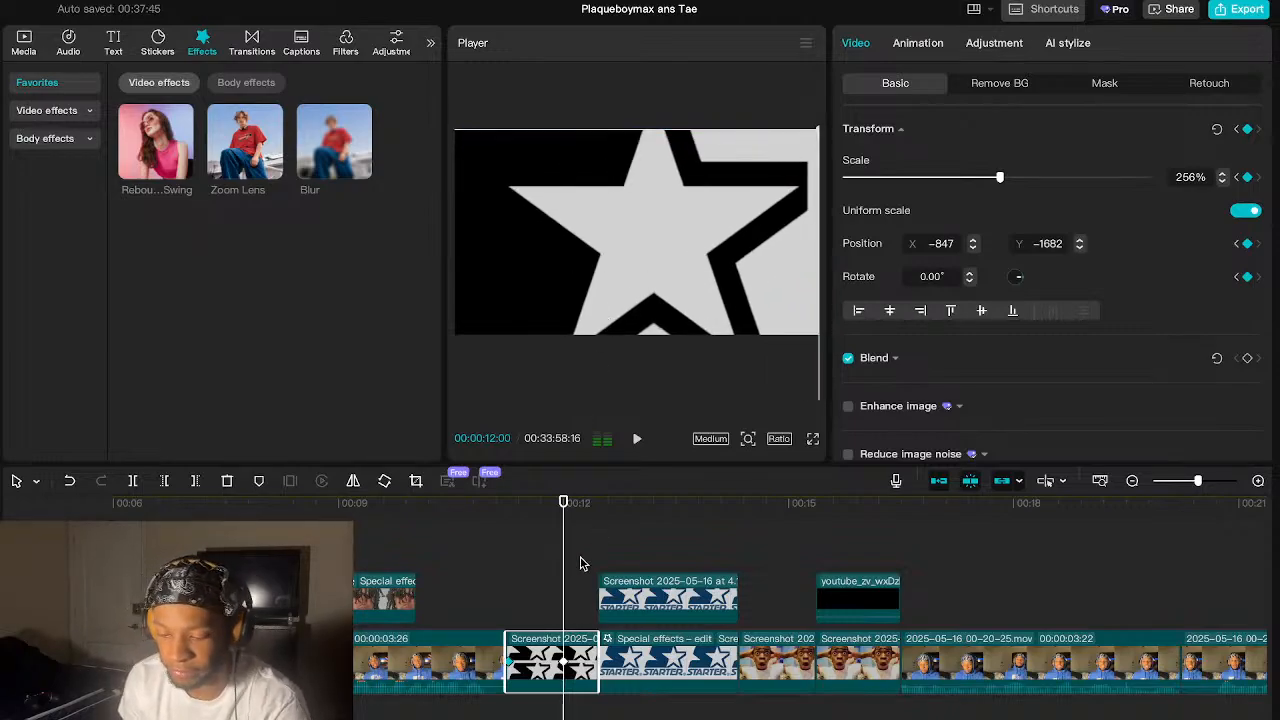
left_click(506, 589)
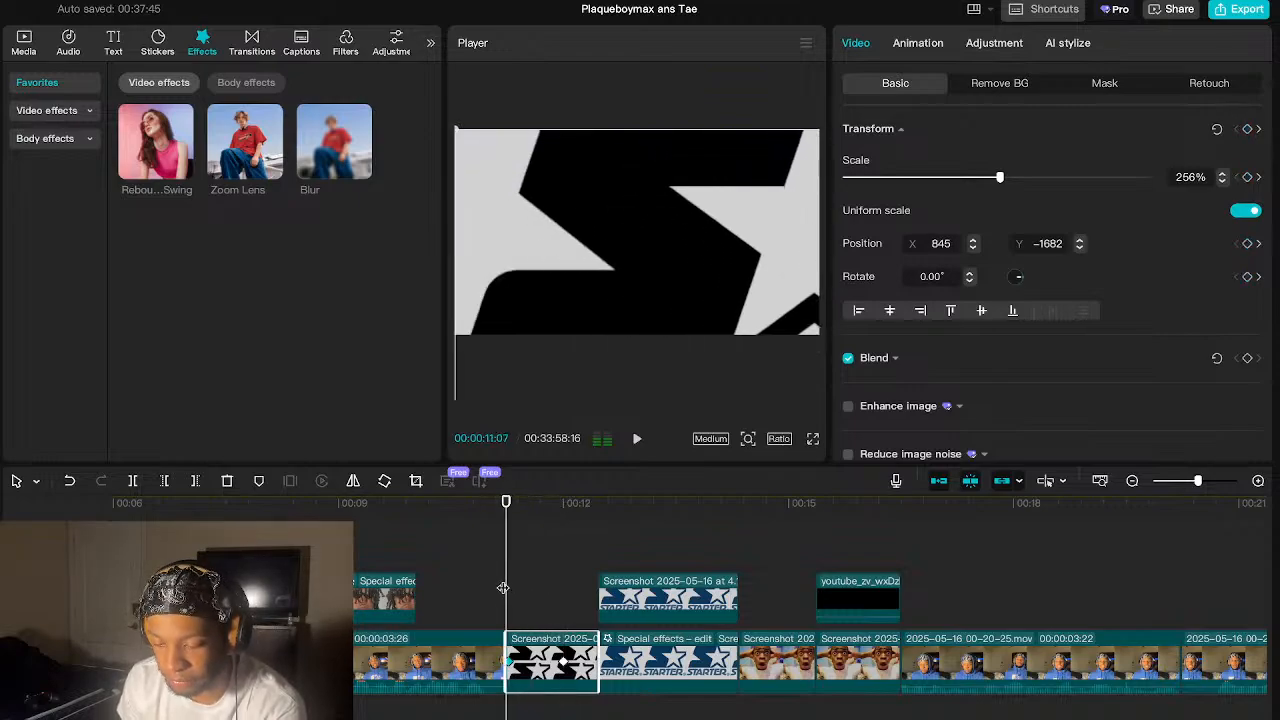
key("space")
key("space")
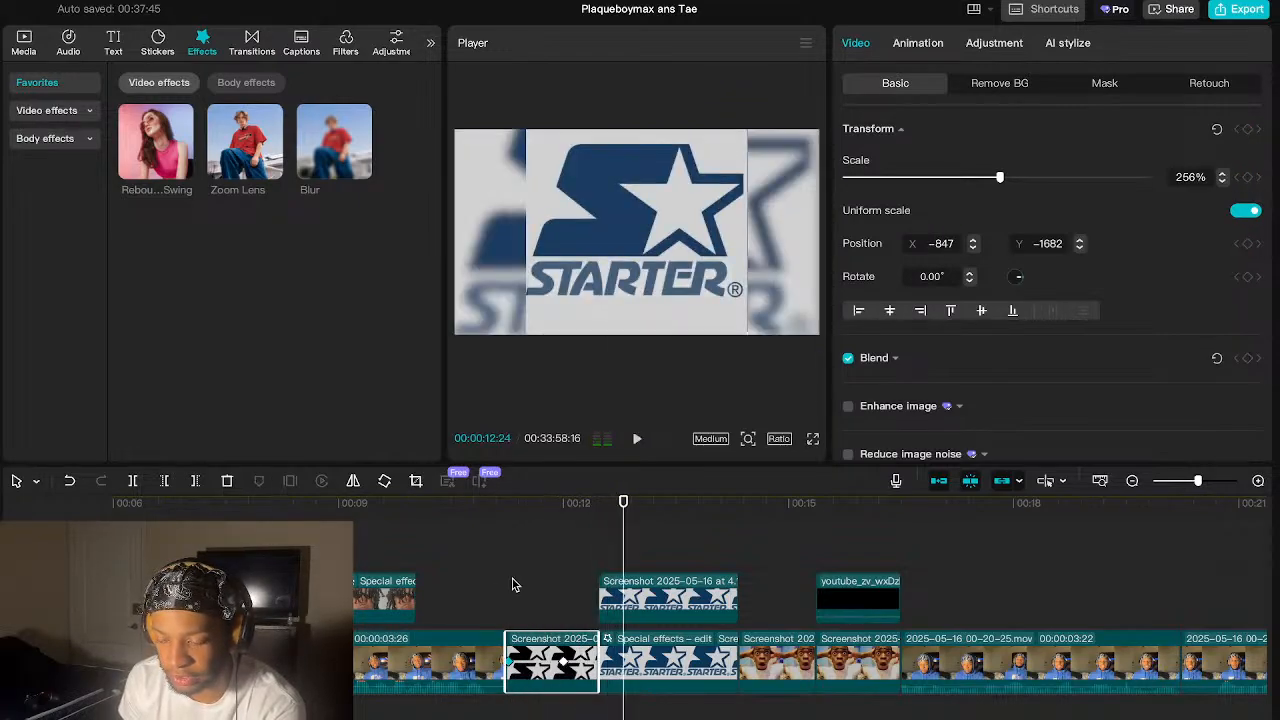
- Play the edit from the start of the Starter logo clip at 00:00:12:14 into the meme image
left_click(586, 623)
mouse_move(586, 624)
left_mouse_down()
mouse_move(560, 624)
mouse_move(597, 623)
left_mouse_up()
left_click(579, 655)
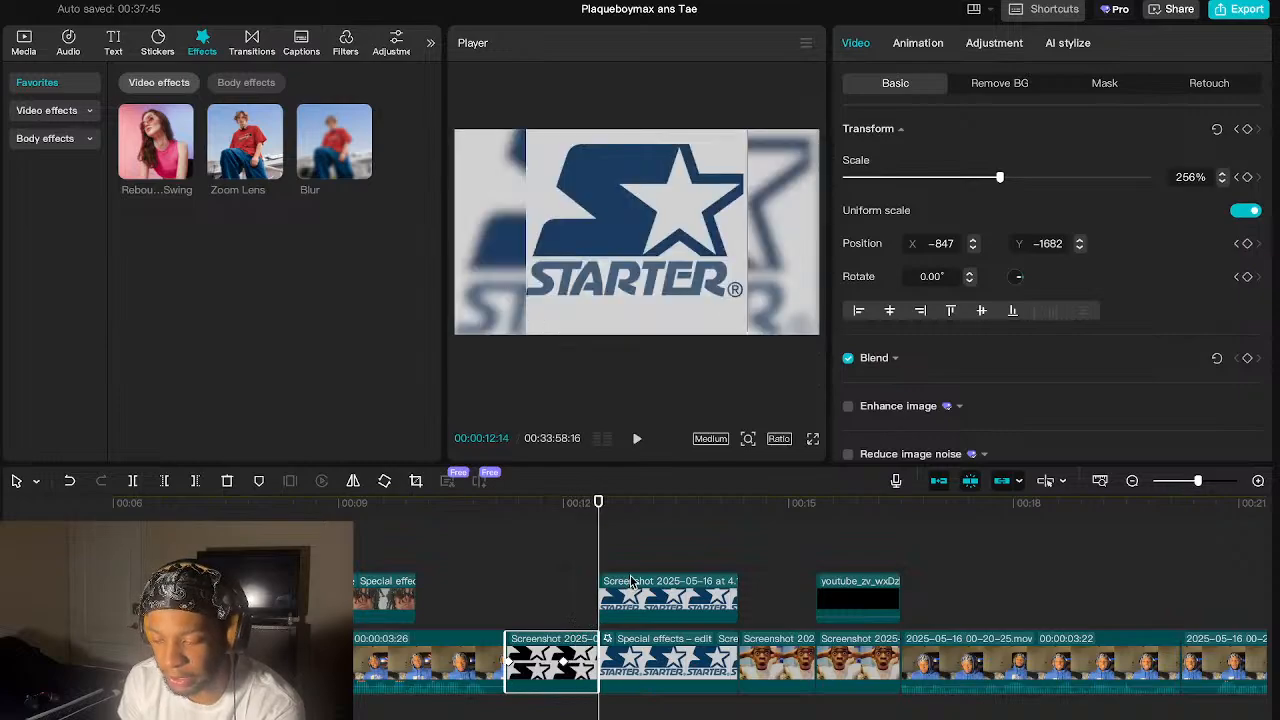
key("space")
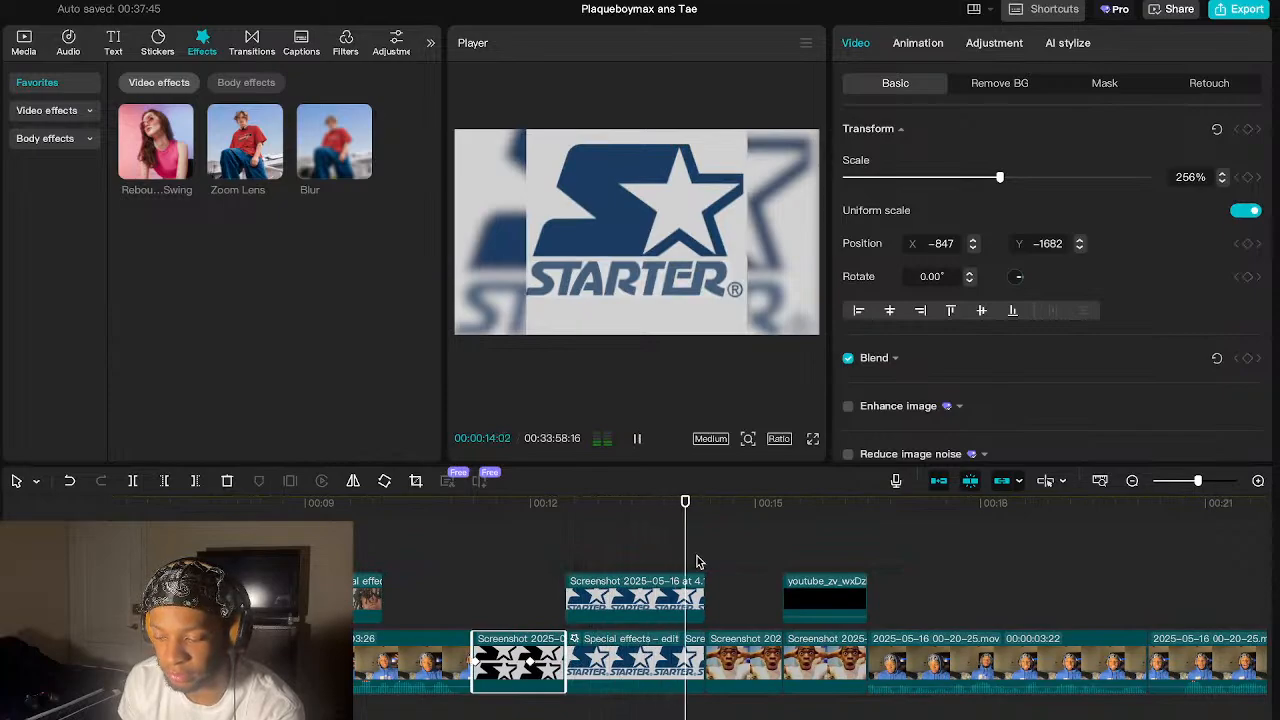
key("space")
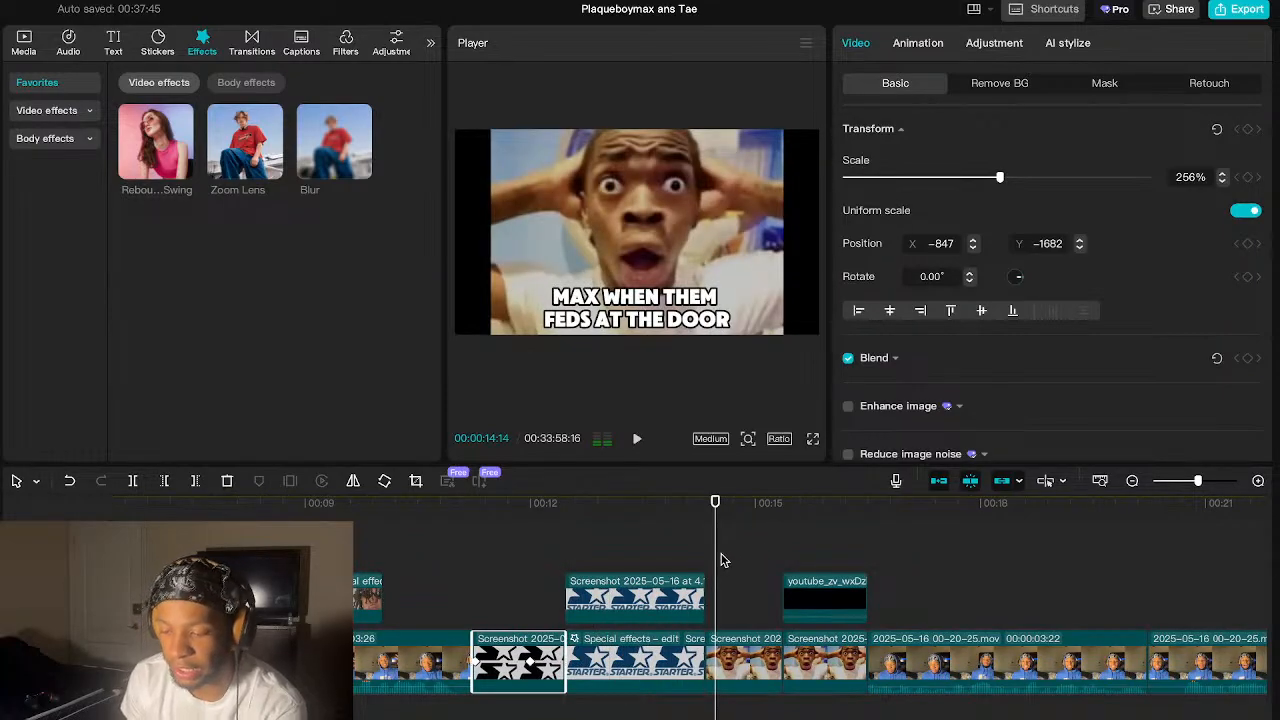
- Select the meme's caption and then its image, try scaling the image down to 128%, and undo the resize
left_click(676, 334)
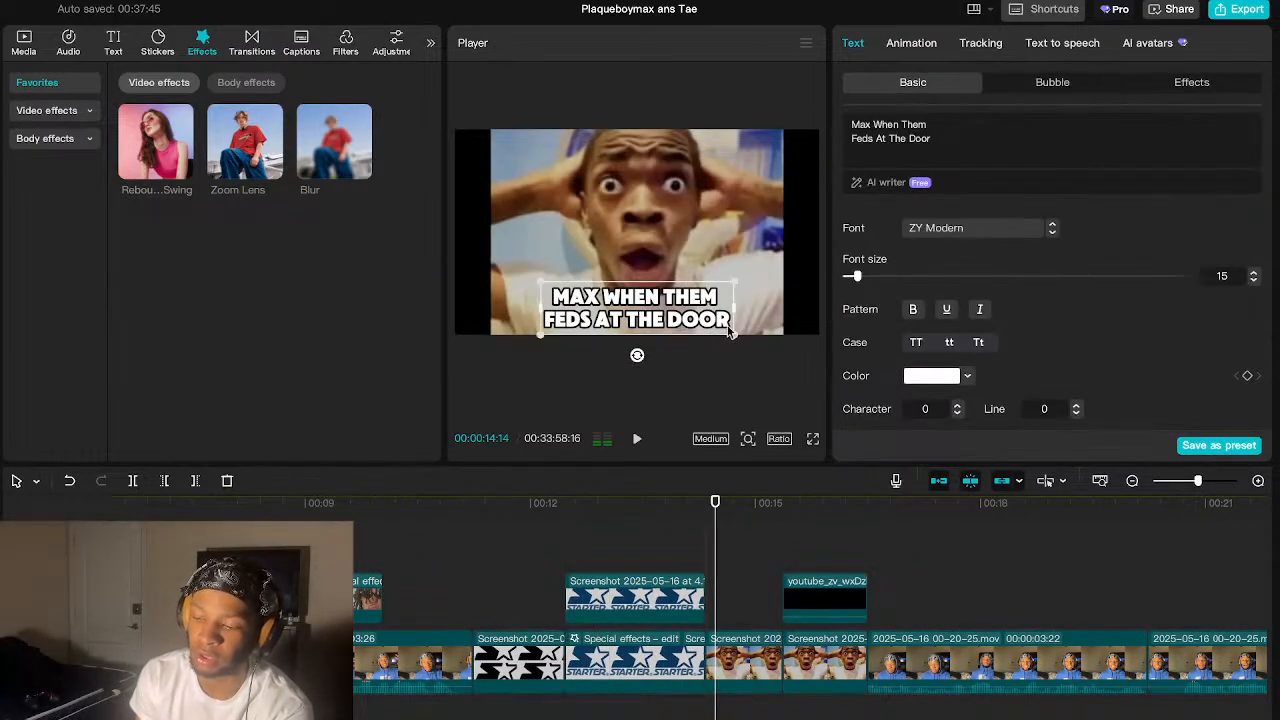
left_click(678, 242)
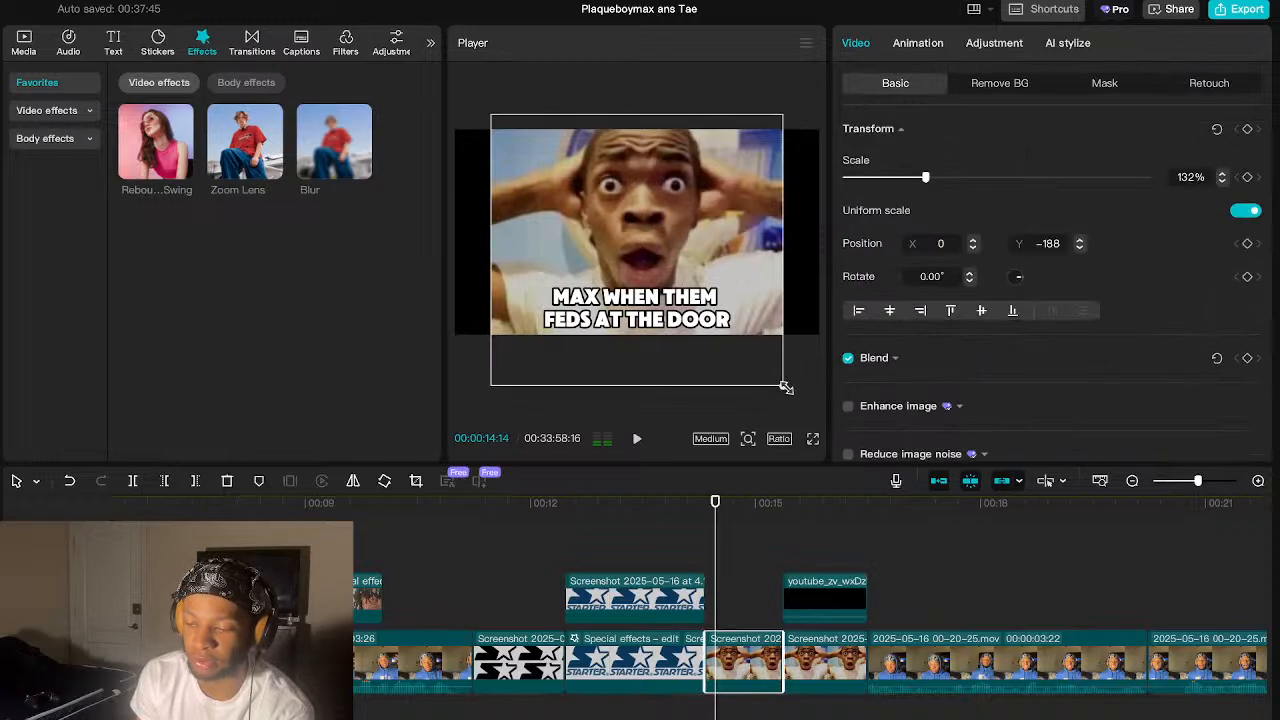
left_click_drag(785, 387, 778, 380)
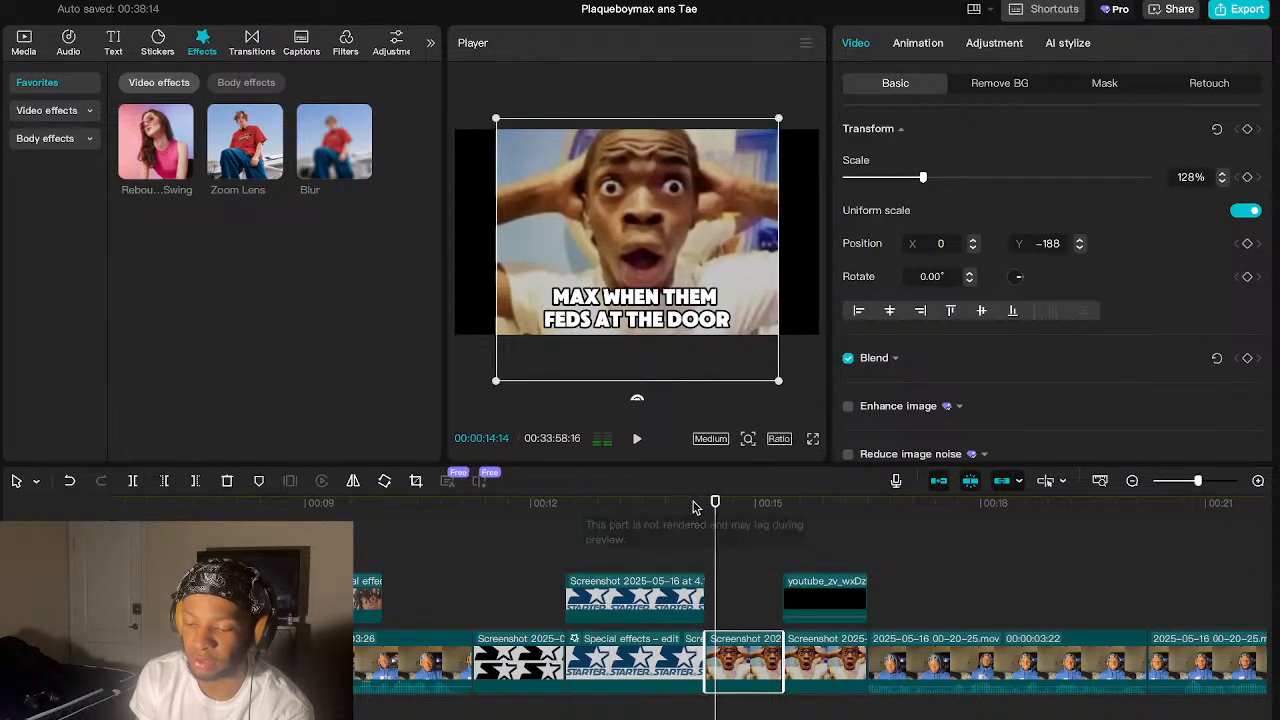
left_click(69, 481)
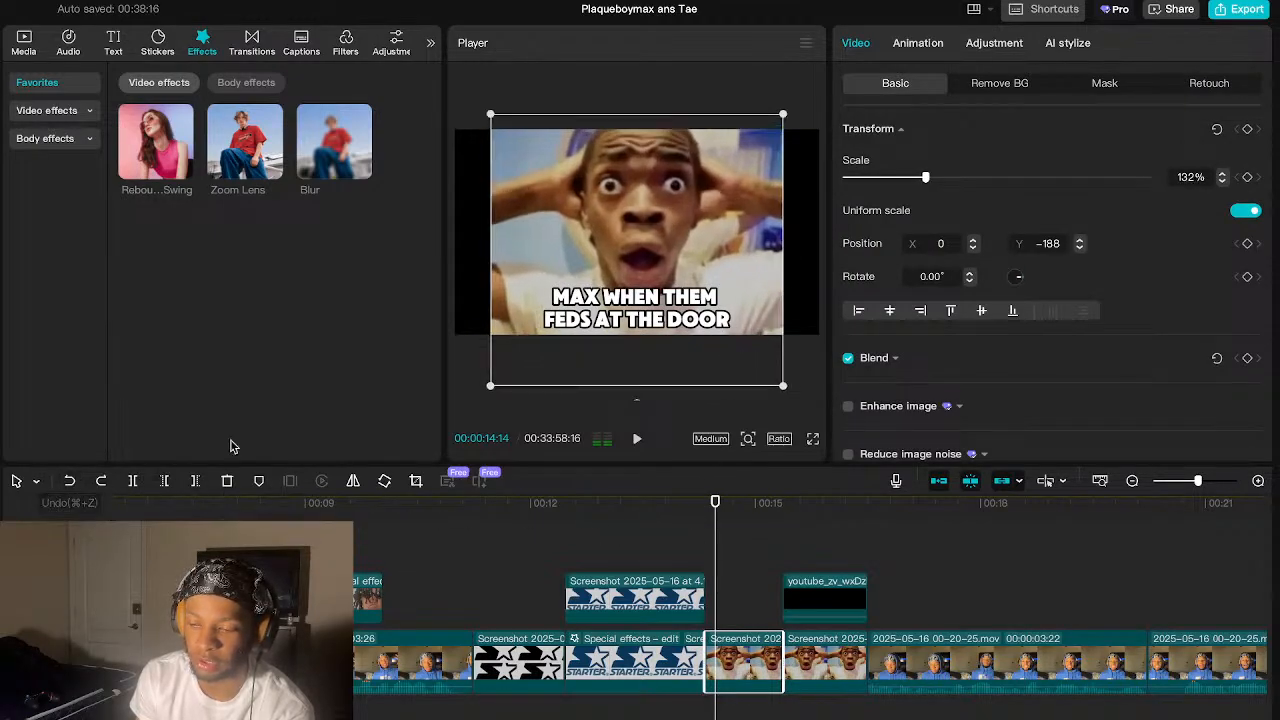
- Replay the cut from the Starter logo to the meme image and look through the timeline tracks for its caption
left_click(580, 557)
key("space")
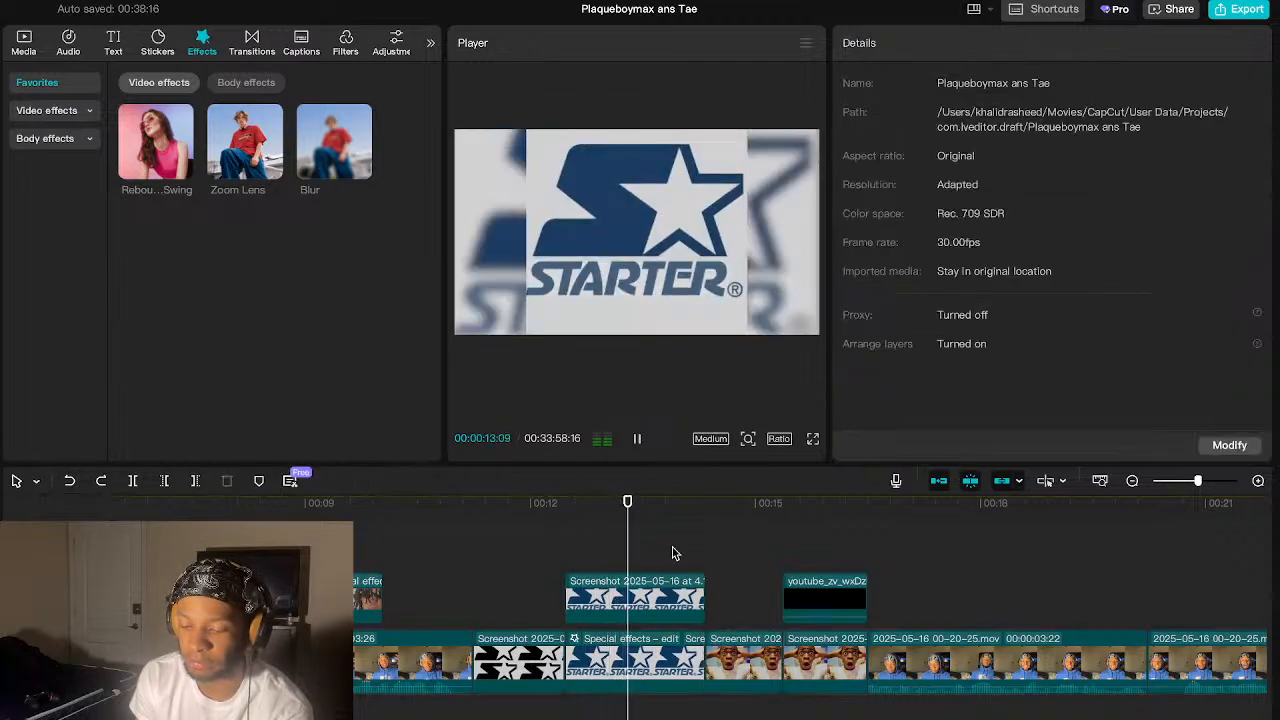
key("space")
scroll(611, 646, "down", 1)
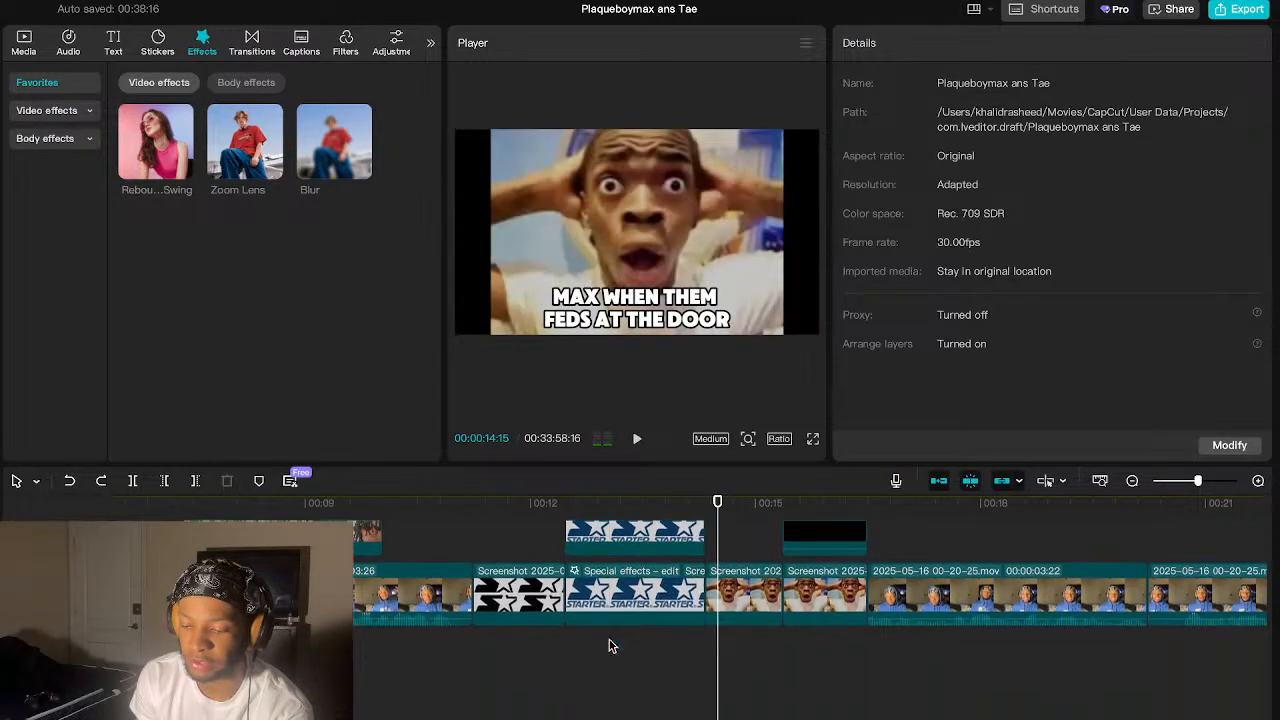
scroll(612, 646, "down", 4)
scroll(612, 646, "up", 4)
scroll(612, 646, "down", 4)
scroll(612, 646, "up", 4)
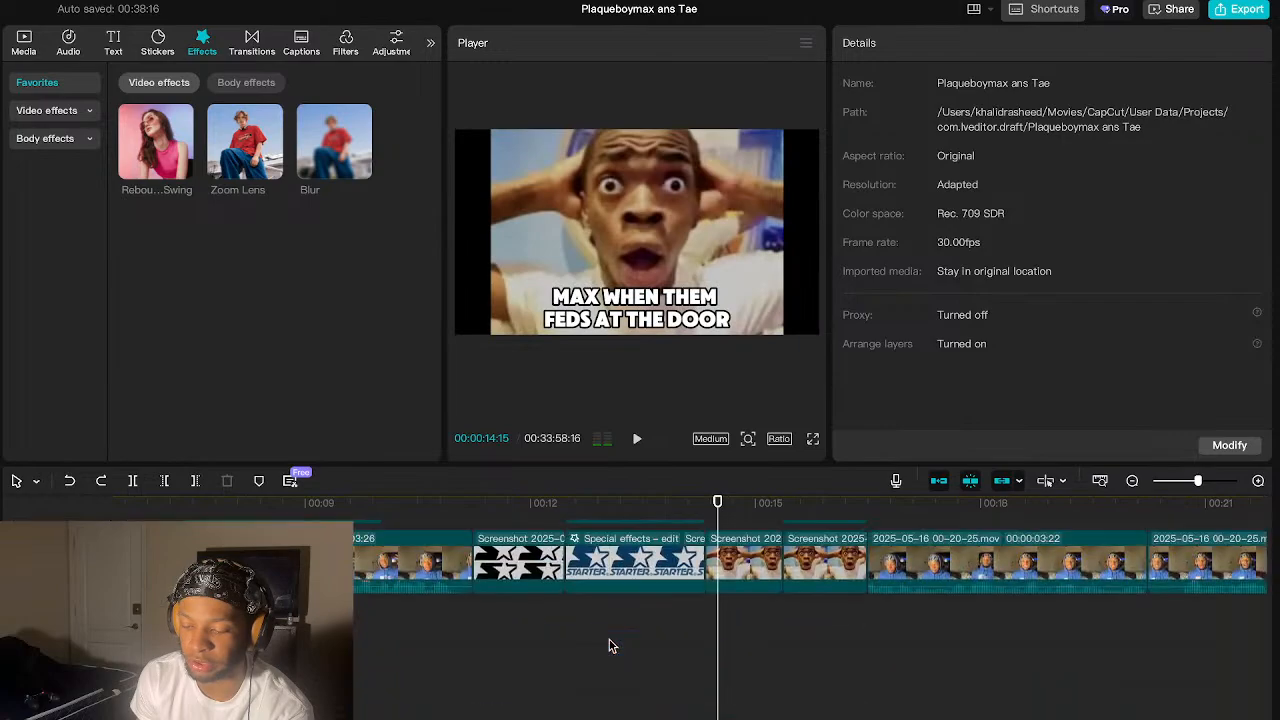
scroll(612, 646, "up", 2)
- Play the zoomed meme image with its overlay from 00:00:15:11
mouse_move(725, 660)
left_mouse_down()
mouse_move(743, 662)
mouse_move(707, 668)
left_mouse_up()
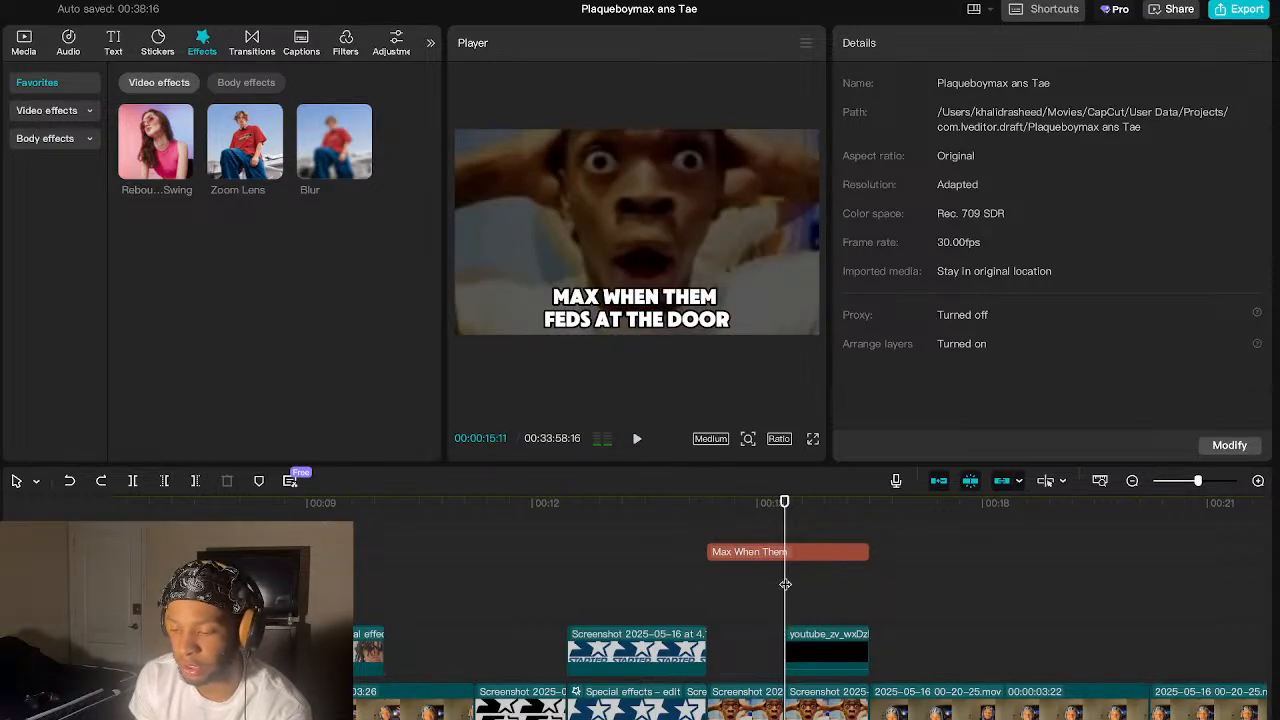
key("space")
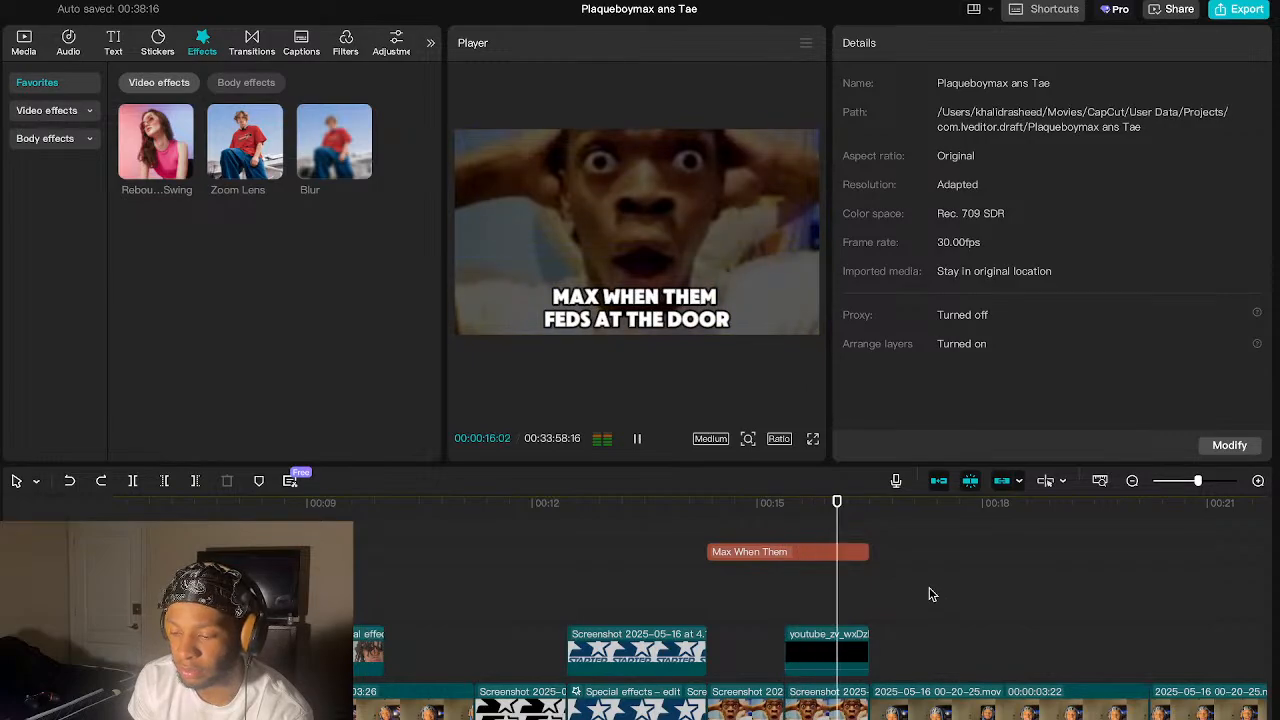
key("space")
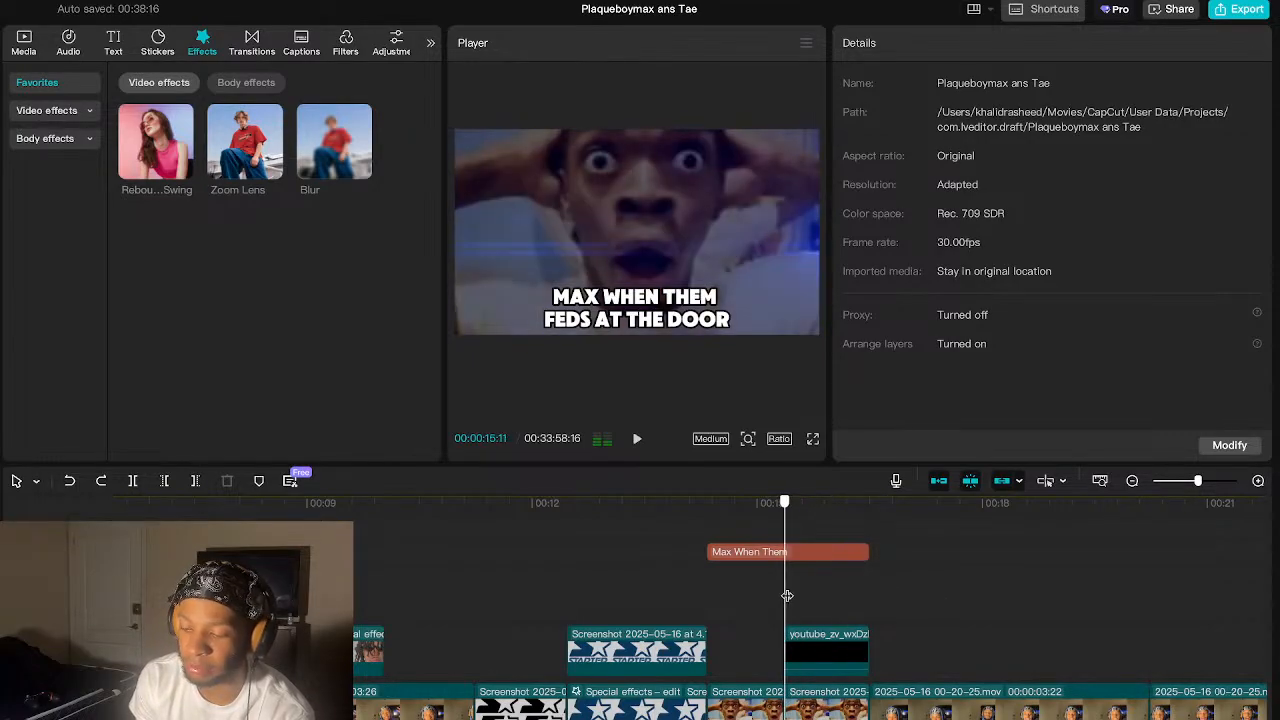
- Inspect the audio clip underneath the zoomed meme image and return to the video tracks
scroll(830, 576, "down", 5)
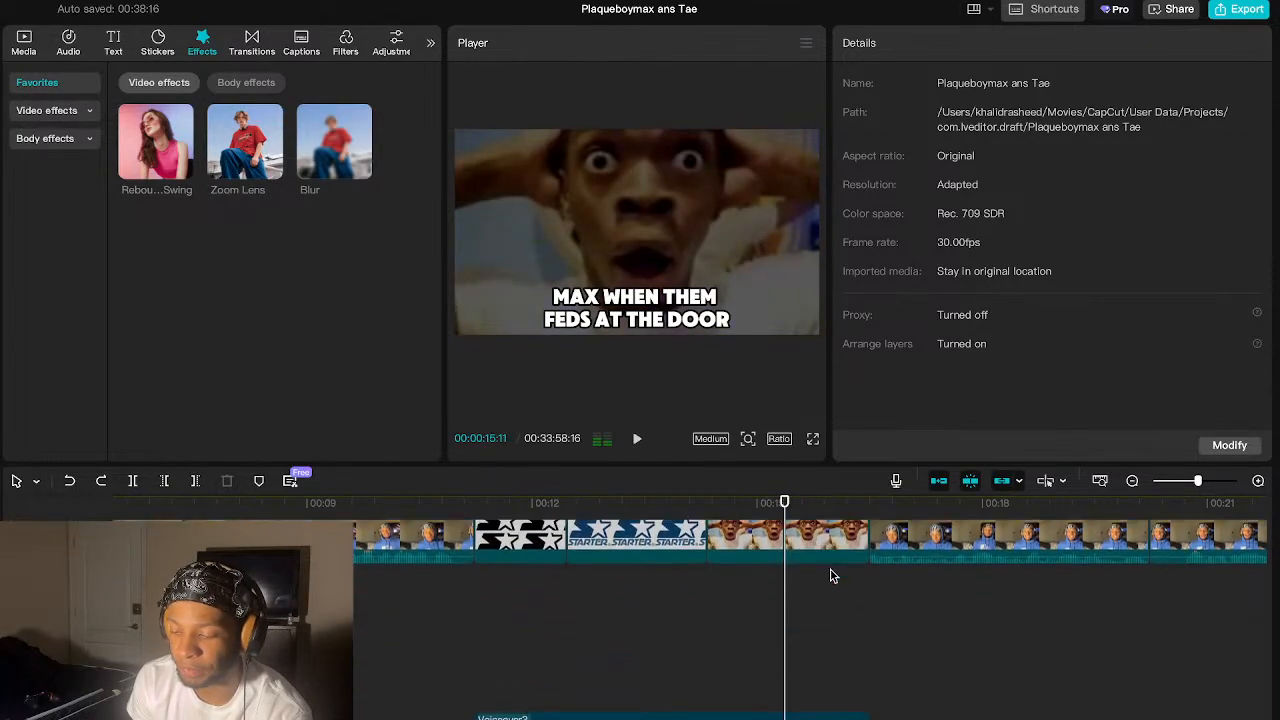
left_click(802, 712)
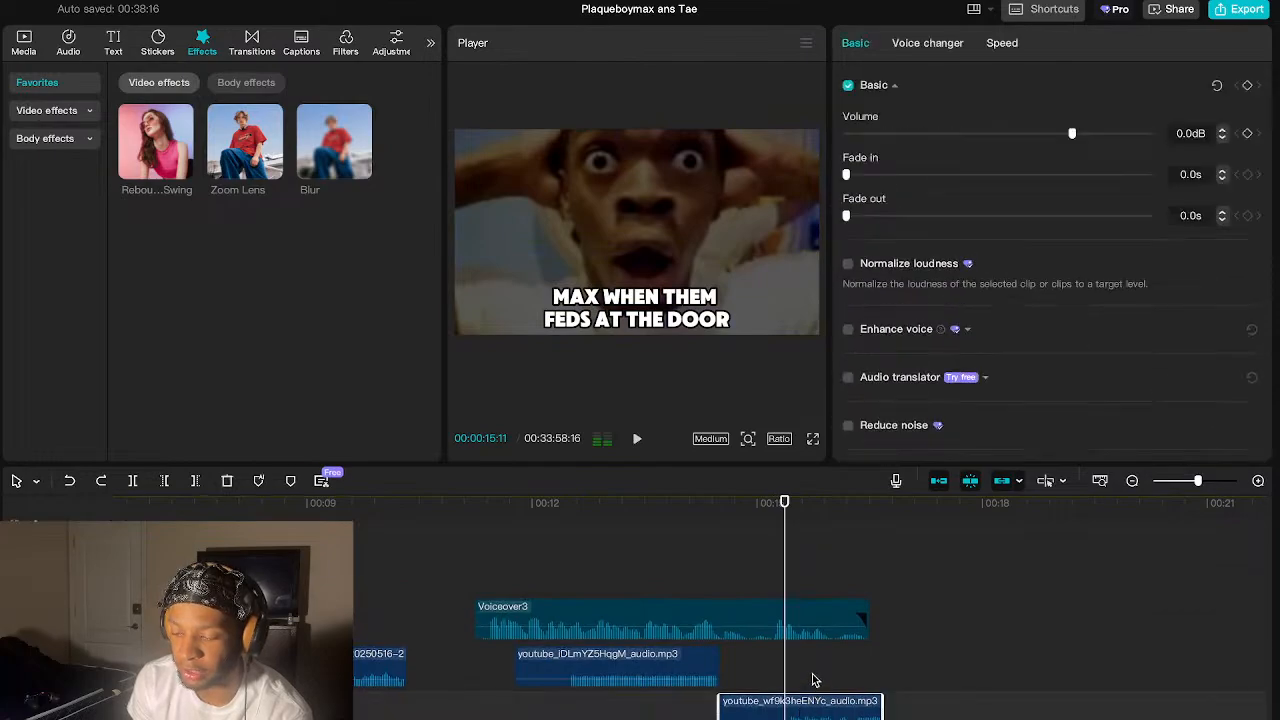
scroll(811, 674, "up", 3)
scroll(811, 674, "up", 4)
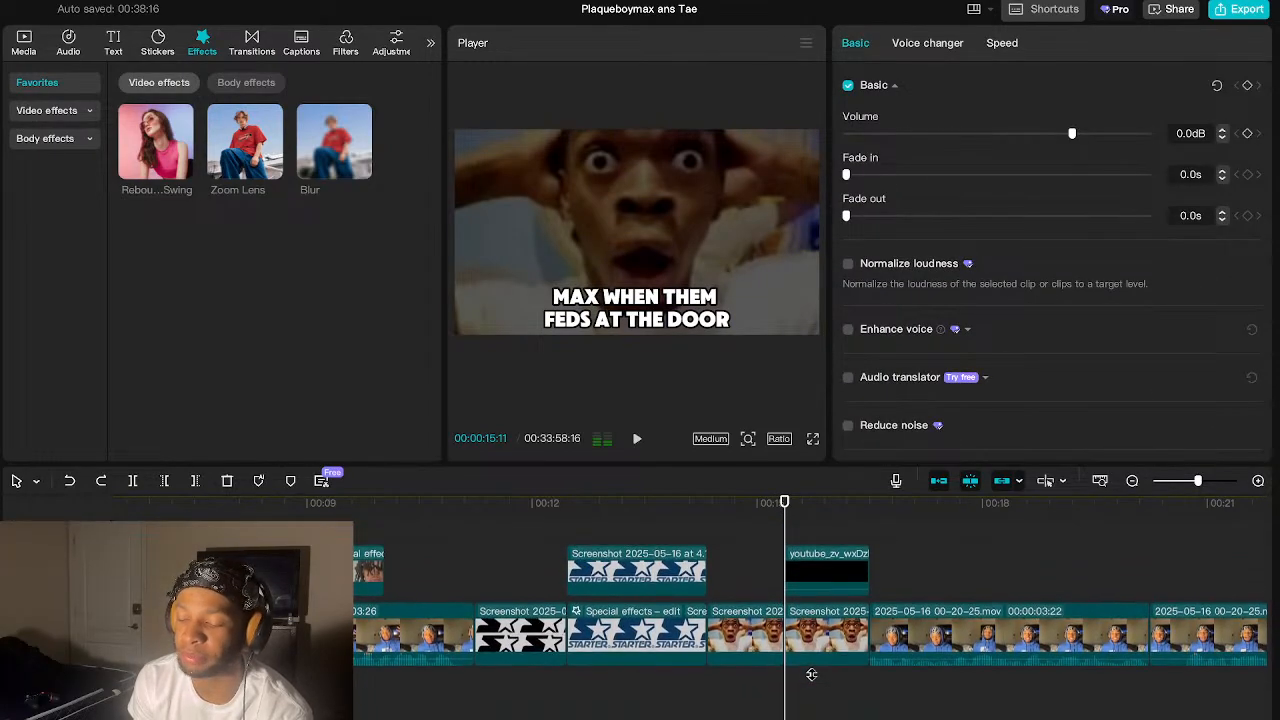
scroll(811, 675, "up", 1)
- Select the overlay above the zoomed meme image, try lowering its blend opacity to 55%, and undo the change
left_click(815, 615)
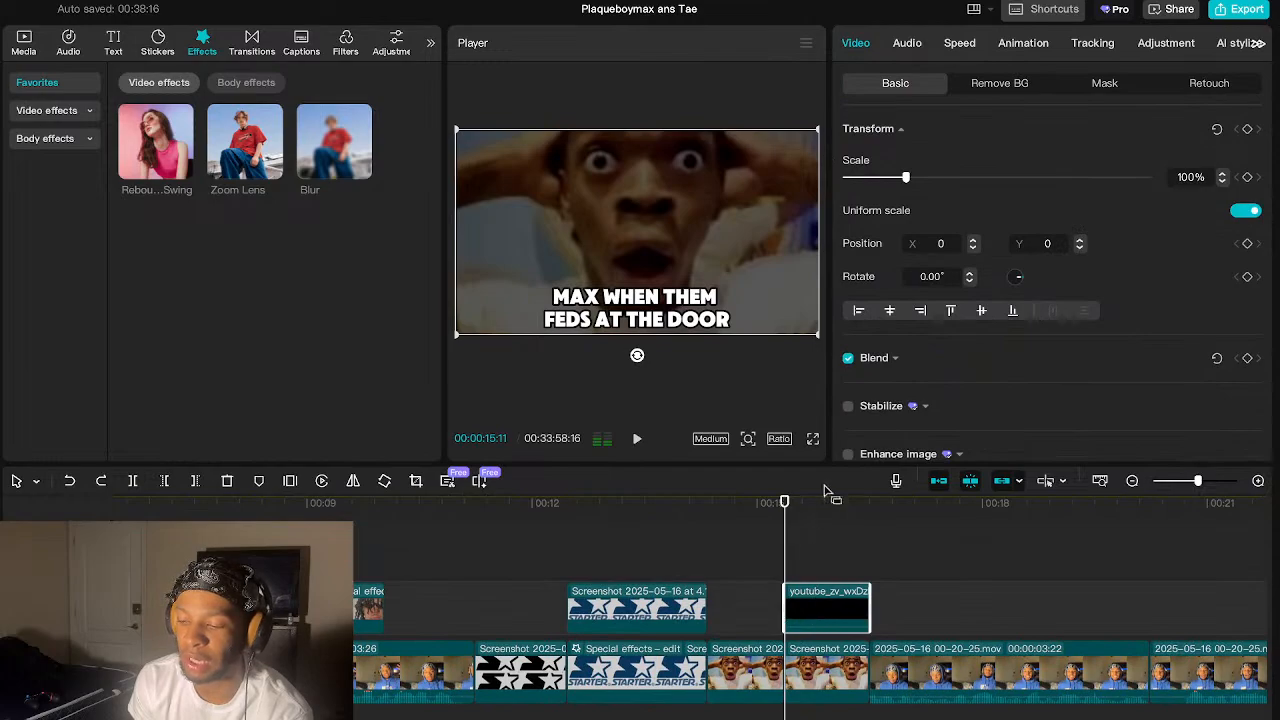
scroll(932, 372, "down", 1)
left_click(896, 338)
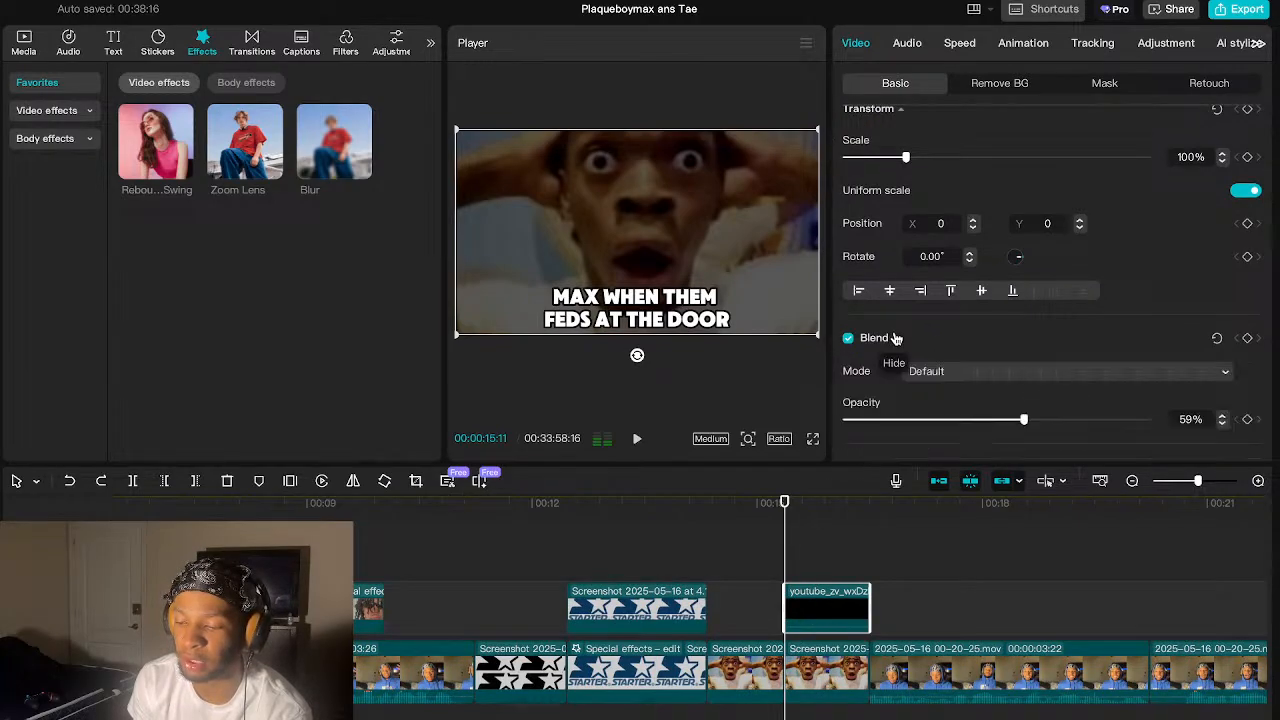
mouse_move(1023, 419)
left_mouse_down()
mouse_move(989, 420)
mouse_move(1012, 420)
left_mouse_up()
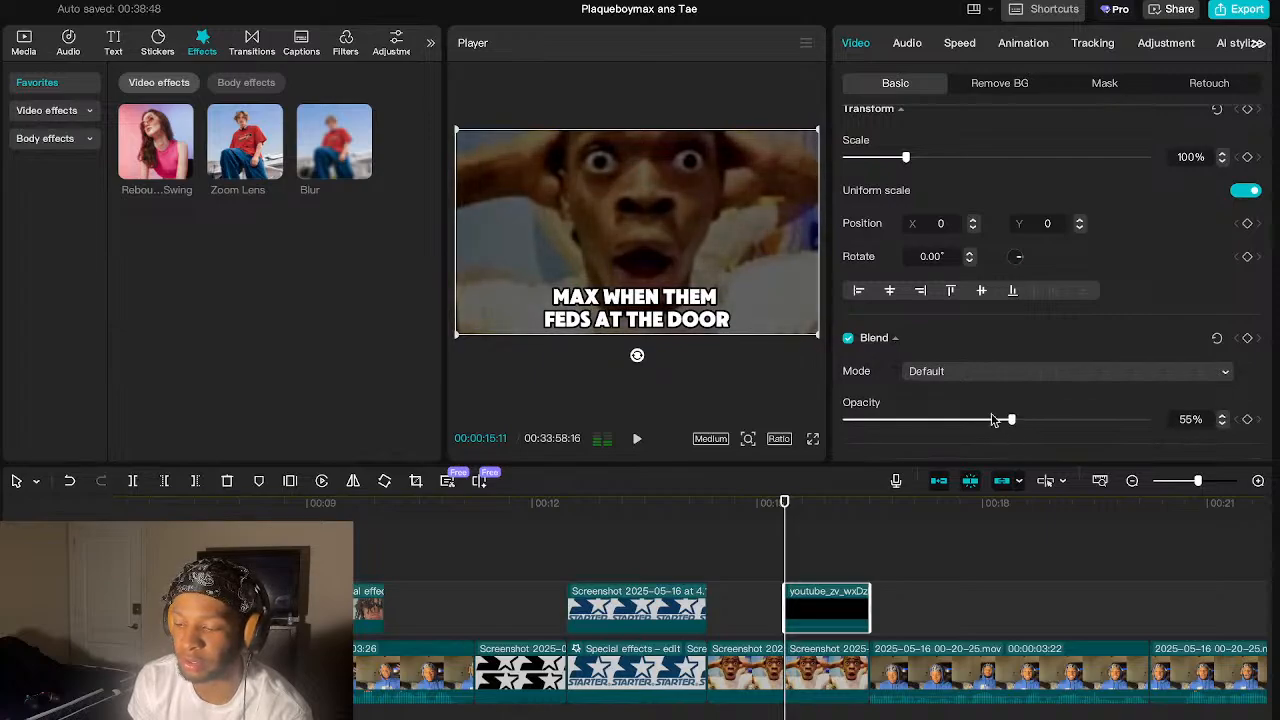
left_click(71, 482)
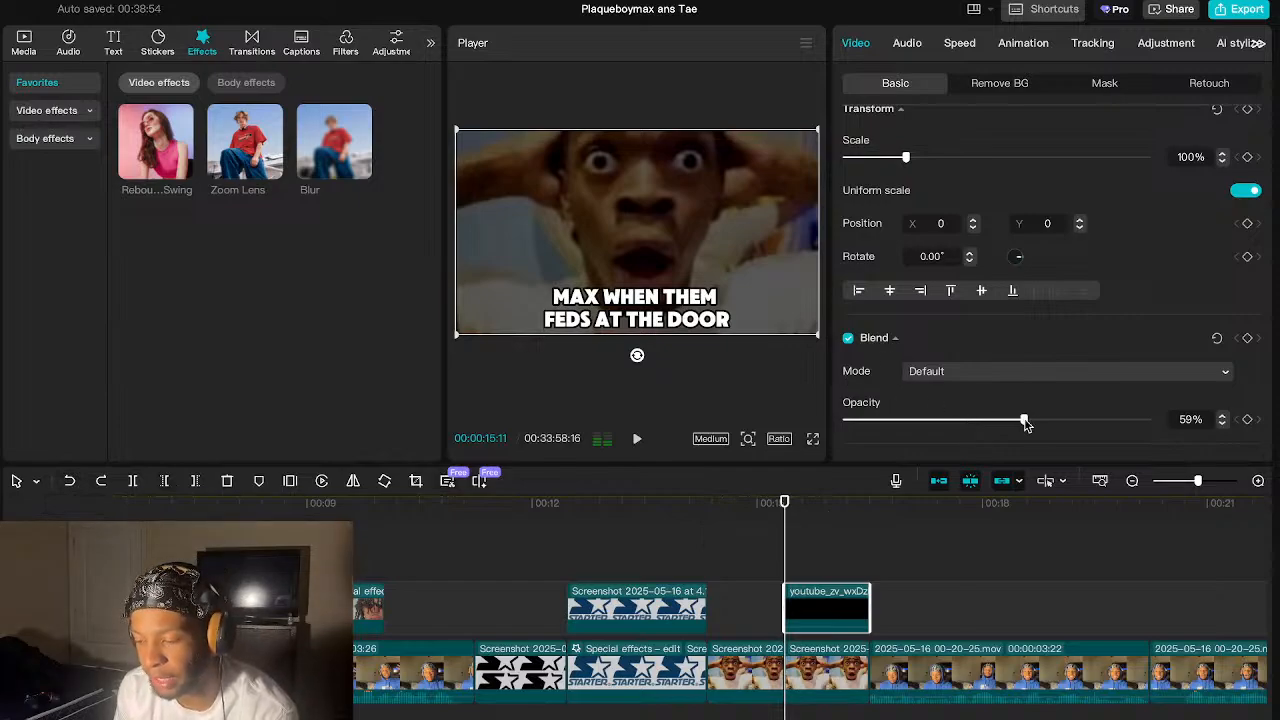
- Paste a copy of the zoomed meme image clip above the webcam footage at 00:00:17:04
left_click(806, 664)
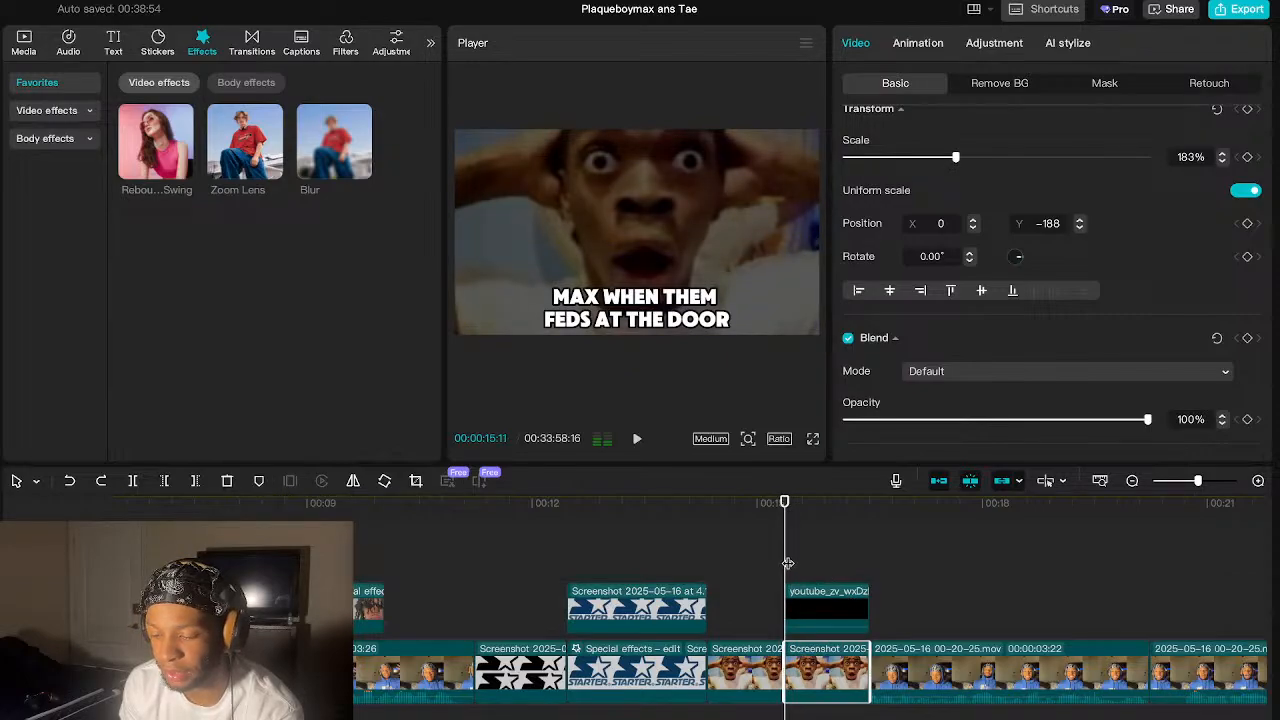
left_click(930, 655)
left_click(918, 632)
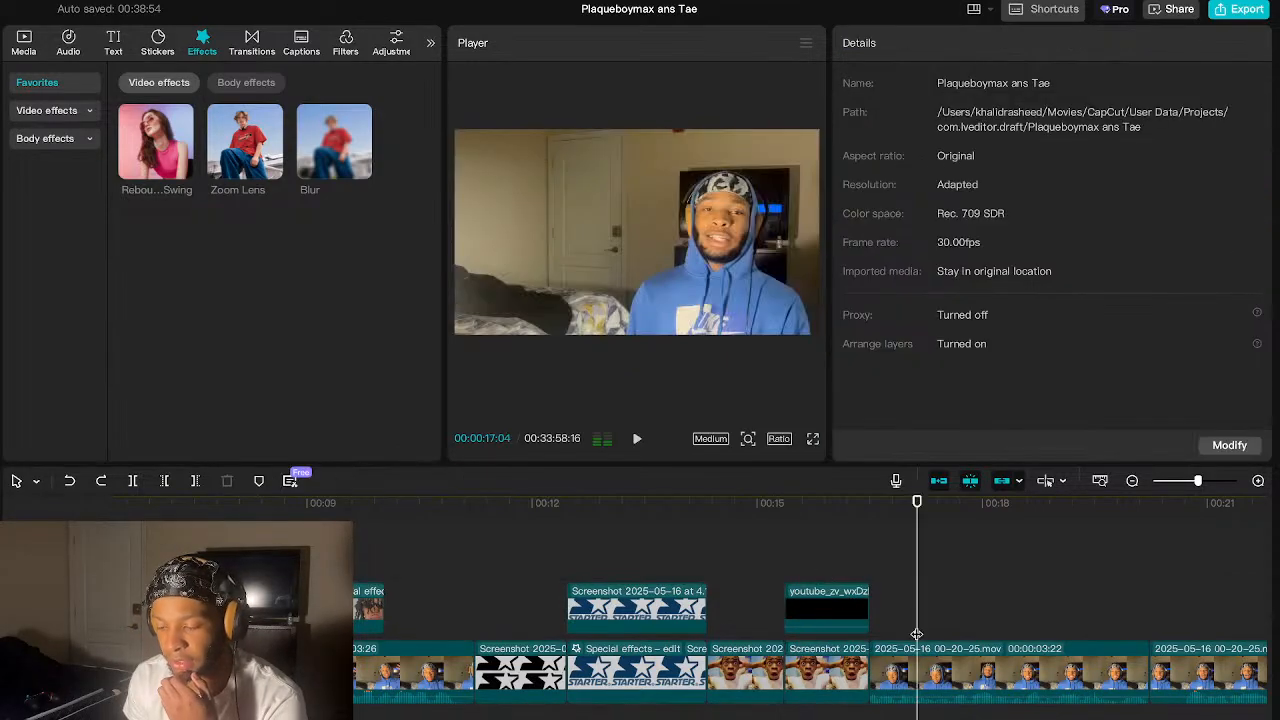
left_click(836, 697)
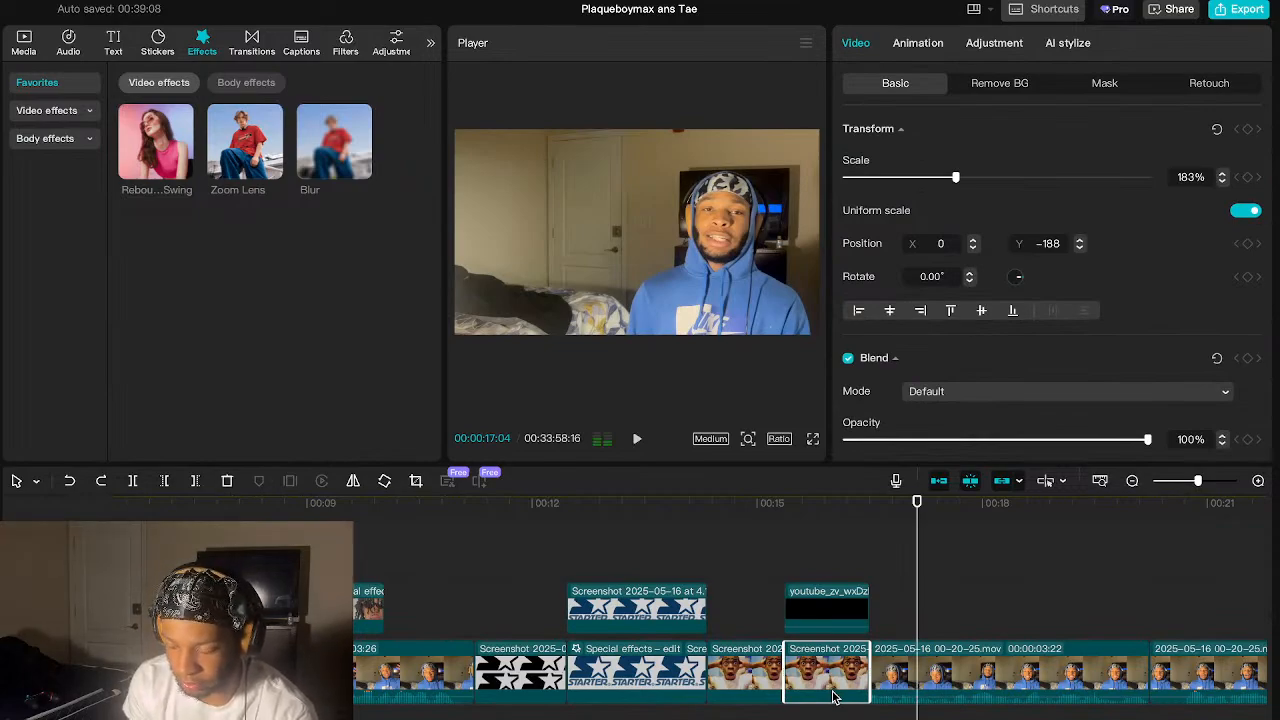
key("ctrl+v")
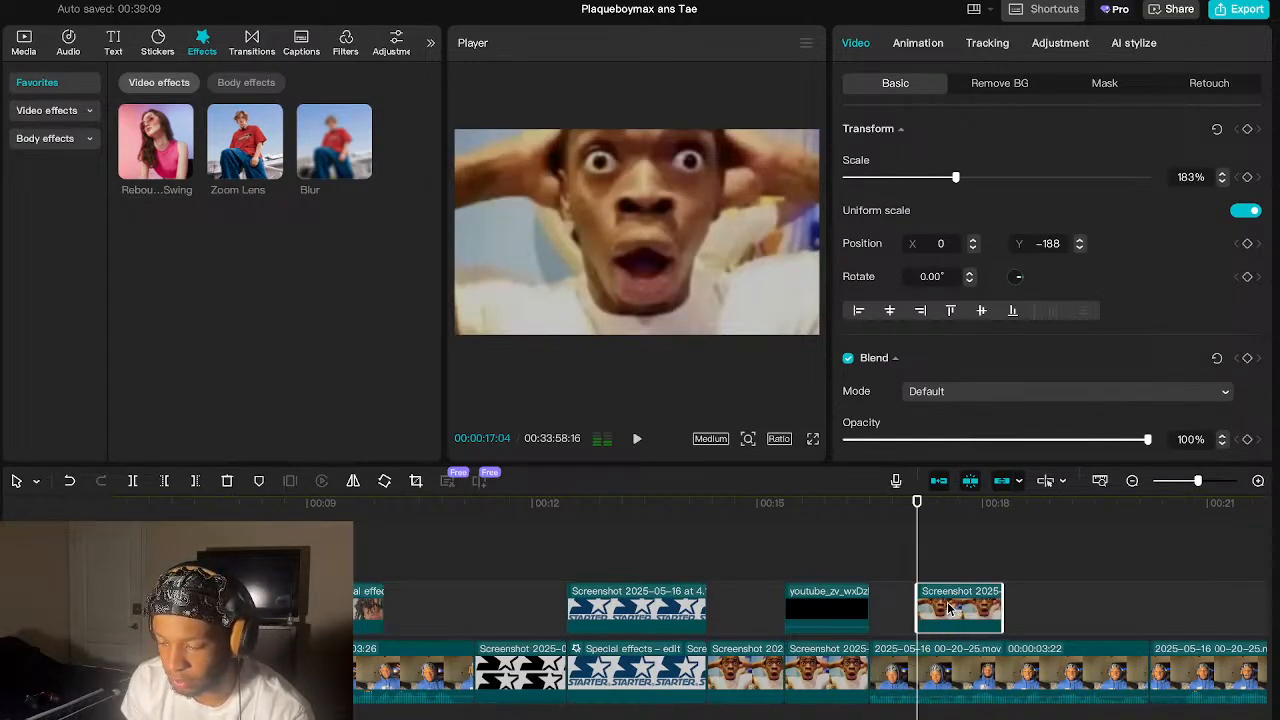
- Move the pasted meme copy directly after the overlay clip, try its opacity at 26%, and delete the copy
left_click_drag(950, 608, 912, 610)
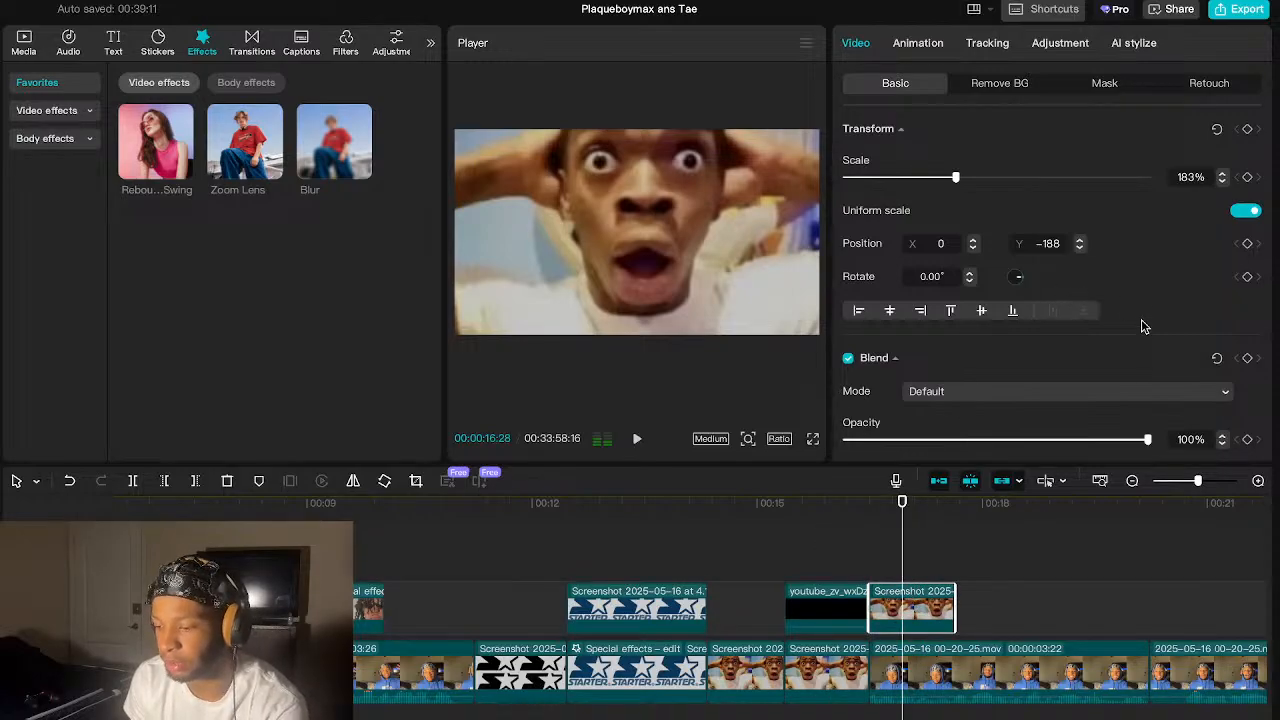
left_click_drag(1148, 440, 925, 452)
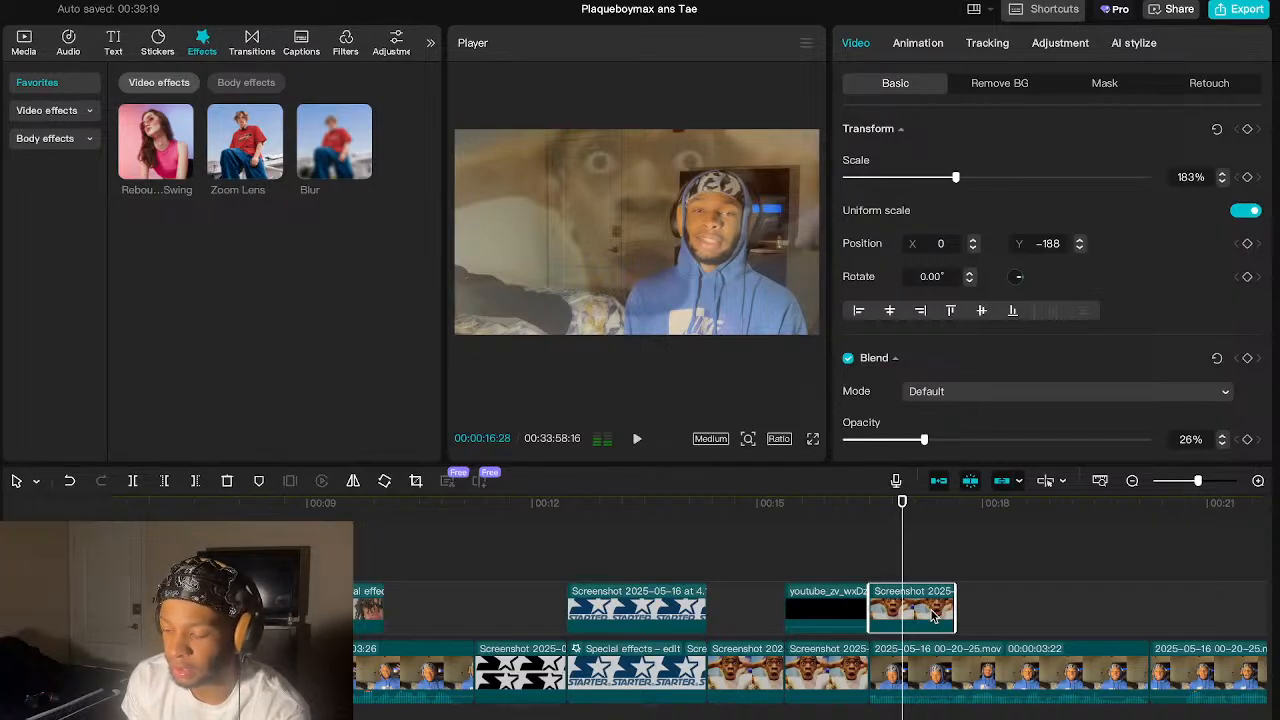
key("Delete")
- Replay the zoomed meme section from 00:00:15:11, then select its overlay clip and review it alongside the caption track
left_click(787, 548)
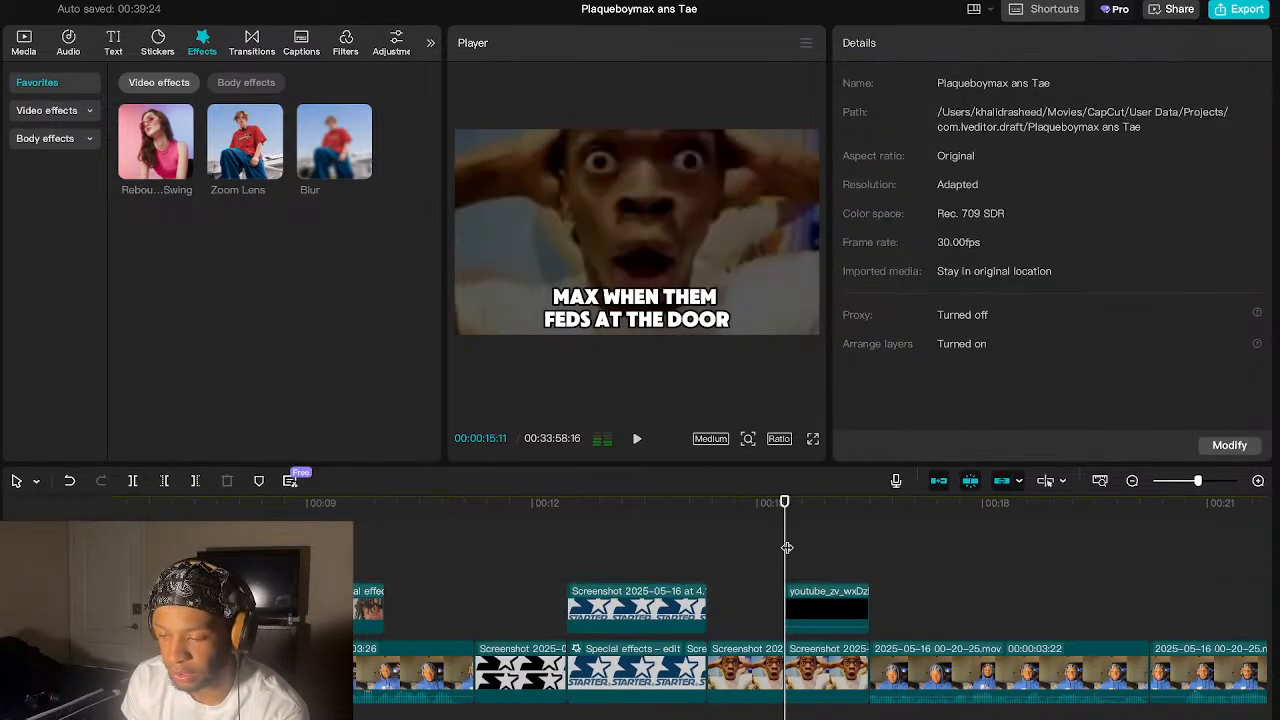
key("space")
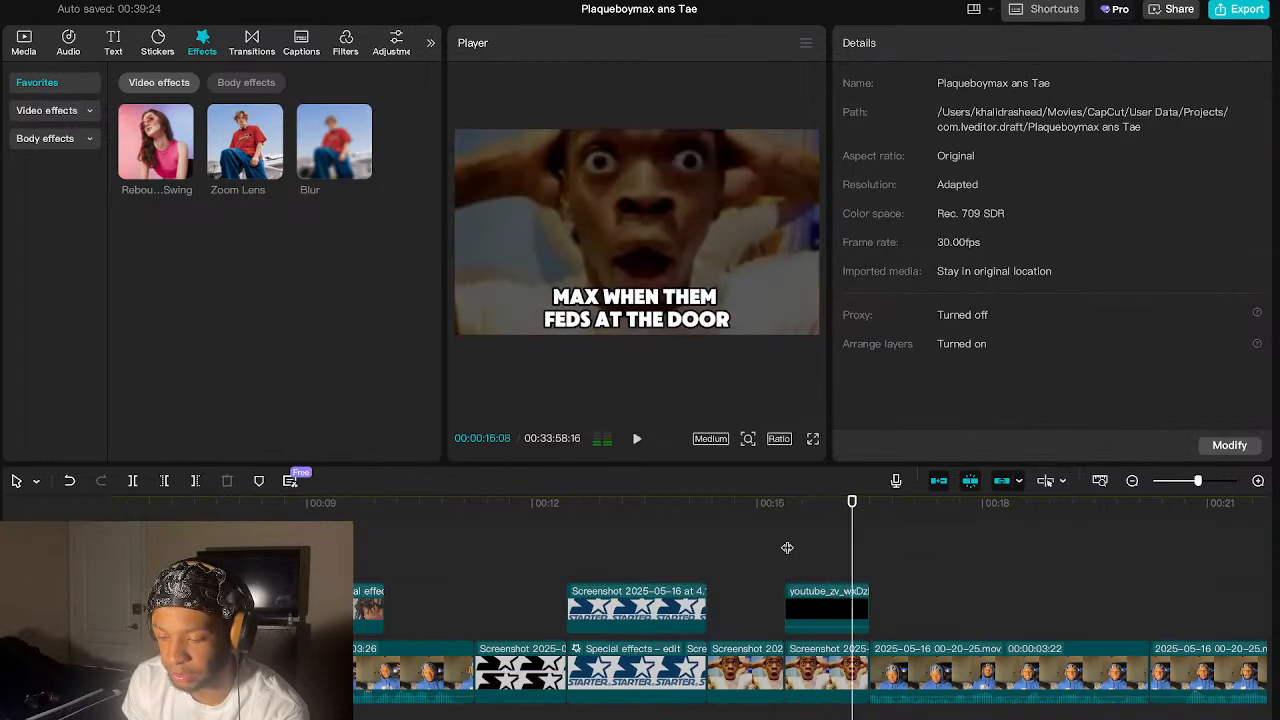
left_click(793, 562)
left_click(786, 562)
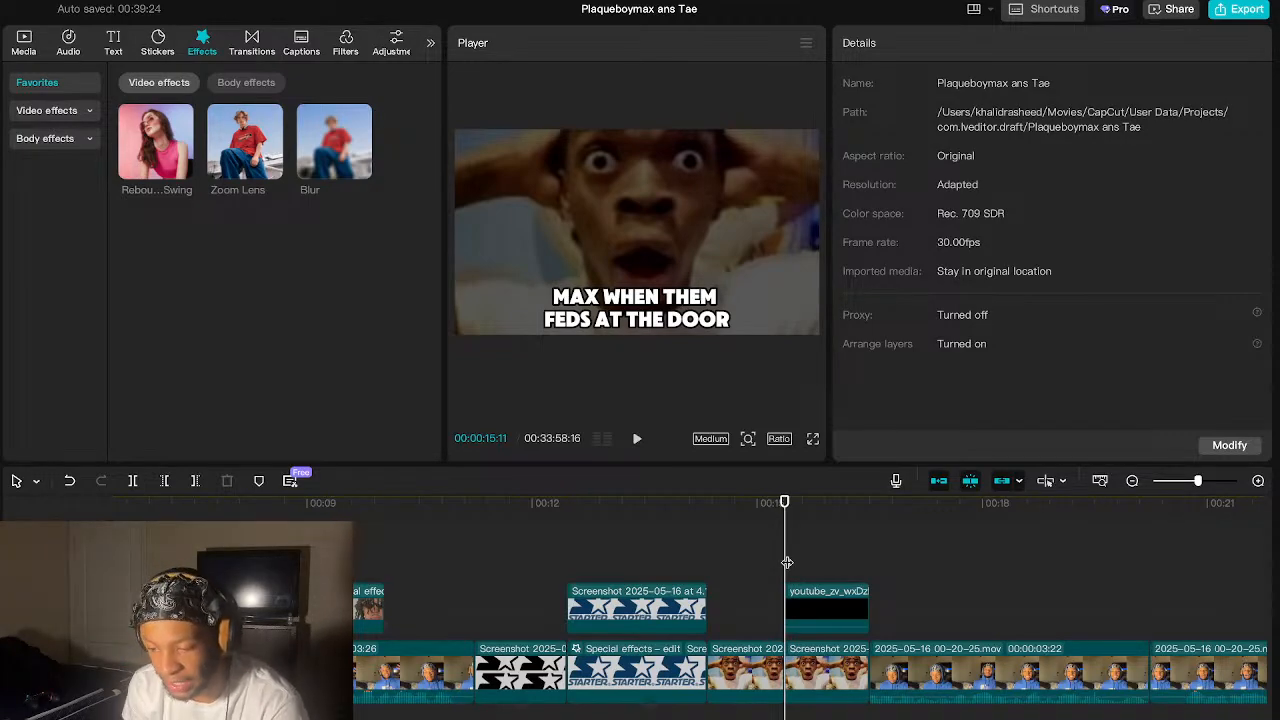
left_click(822, 615)
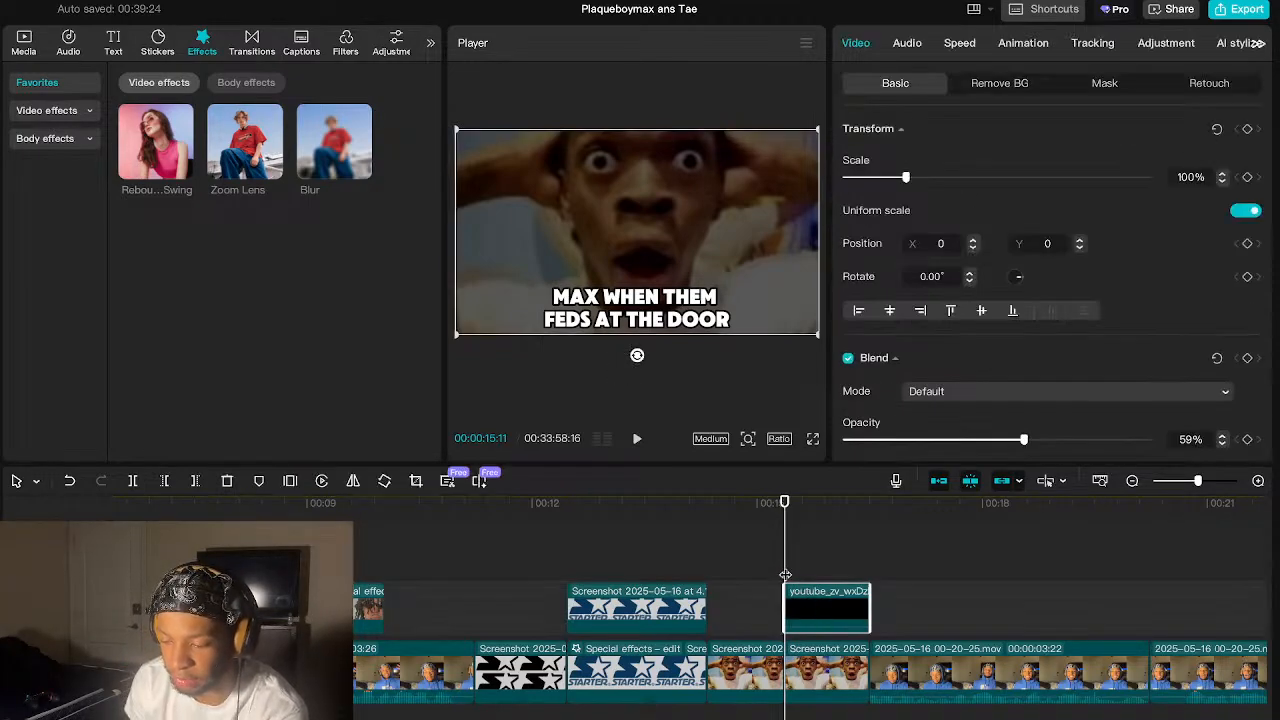
scroll(784, 562, "up", 2)
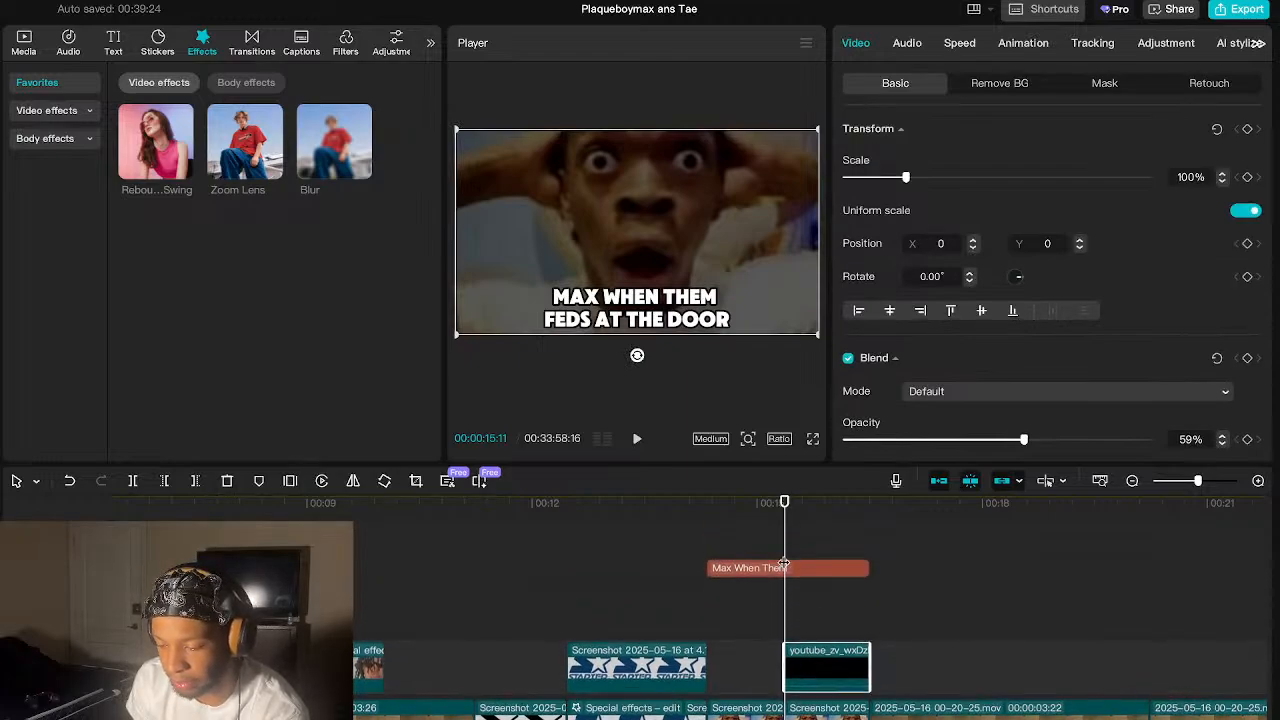
scroll(784, 562, "down", 1)
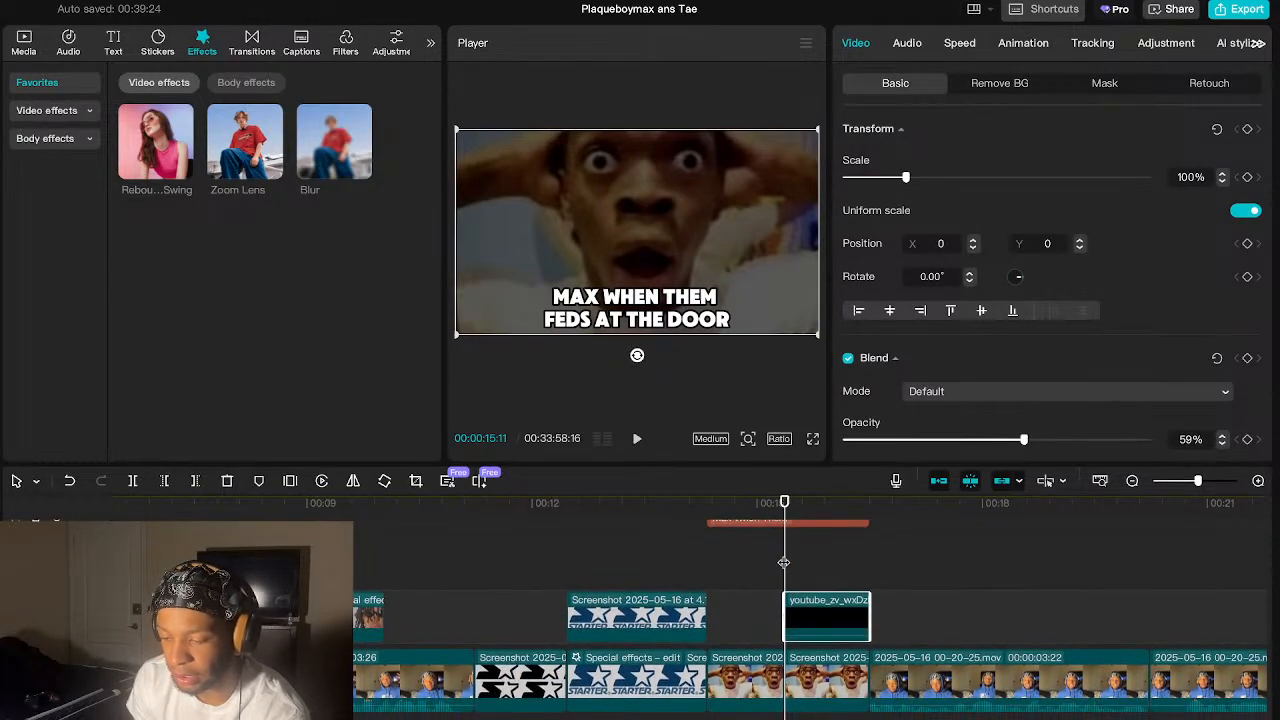
- Review the tracks around the zoomed meme, then select its "Max When Them Feds At The Door" caption and look through the available fonts
mouse_move(784, 562)
left_mouse_down()
mouse_move(880, 572)
mouse_move(783, 568)
left_mouse_up()
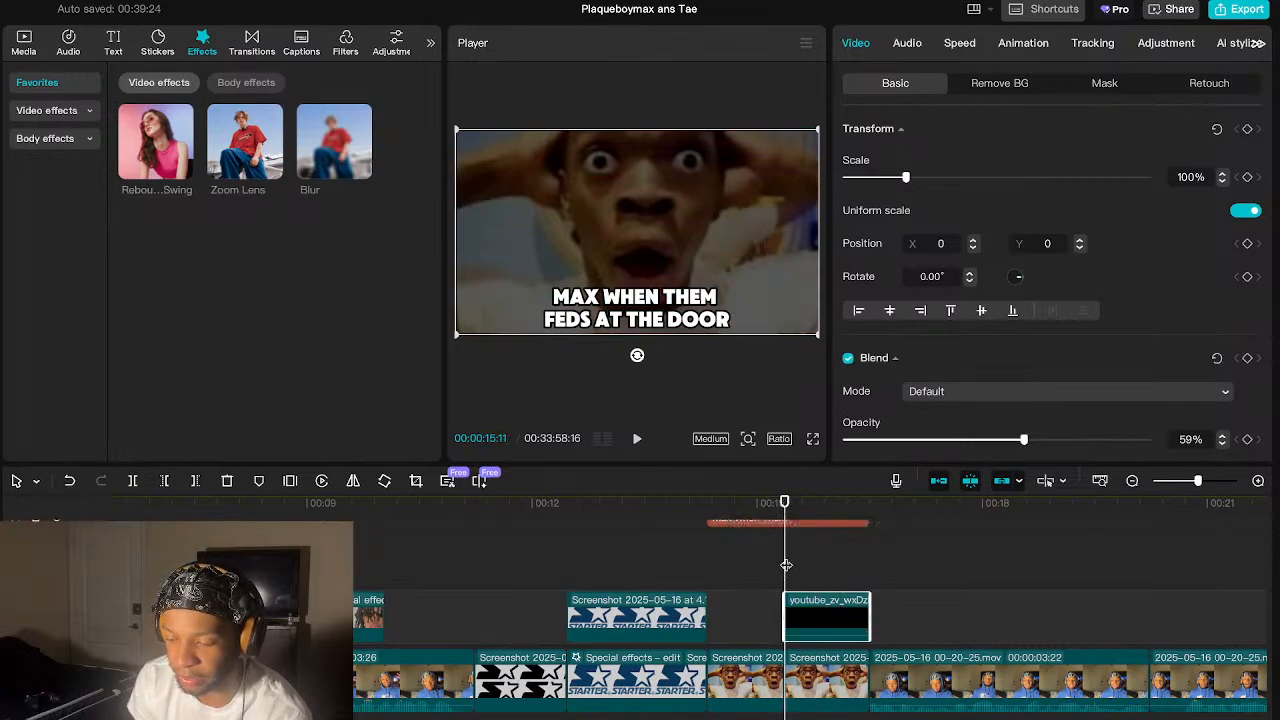
scroll(832, 585, "down", 4)
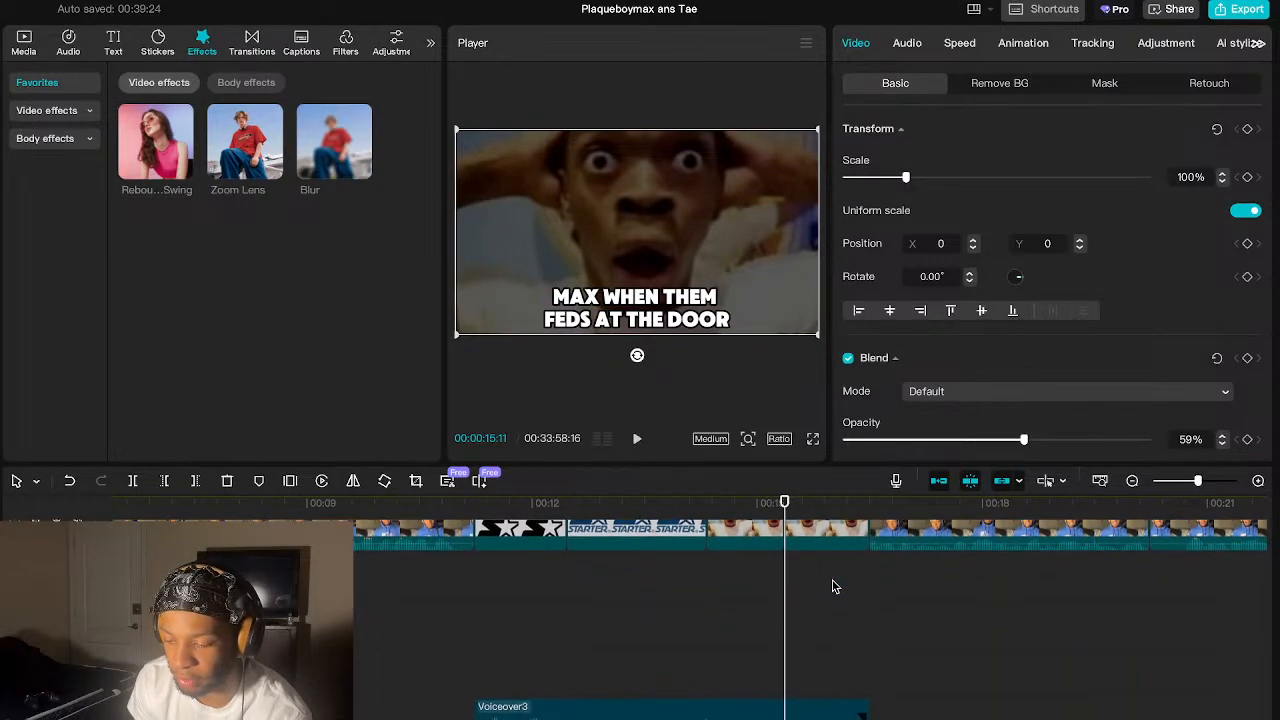
scroll(832, 585, "up", 4)
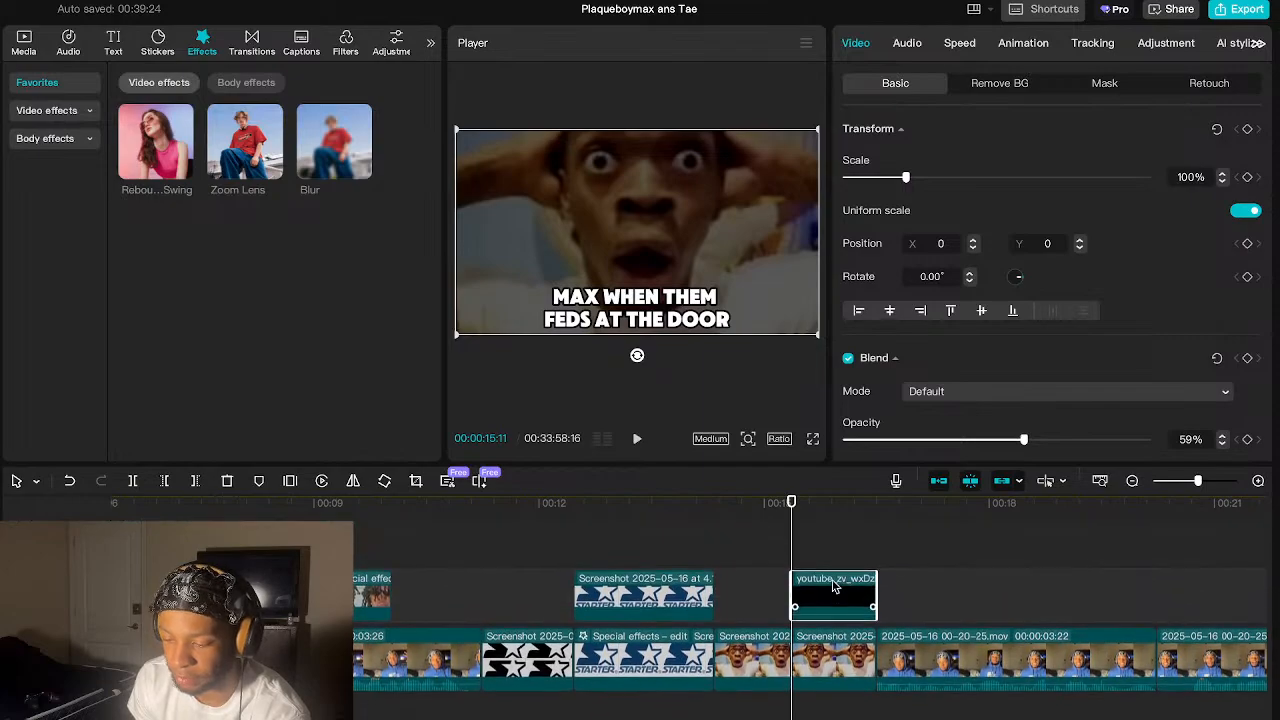
left_click(817, 540)
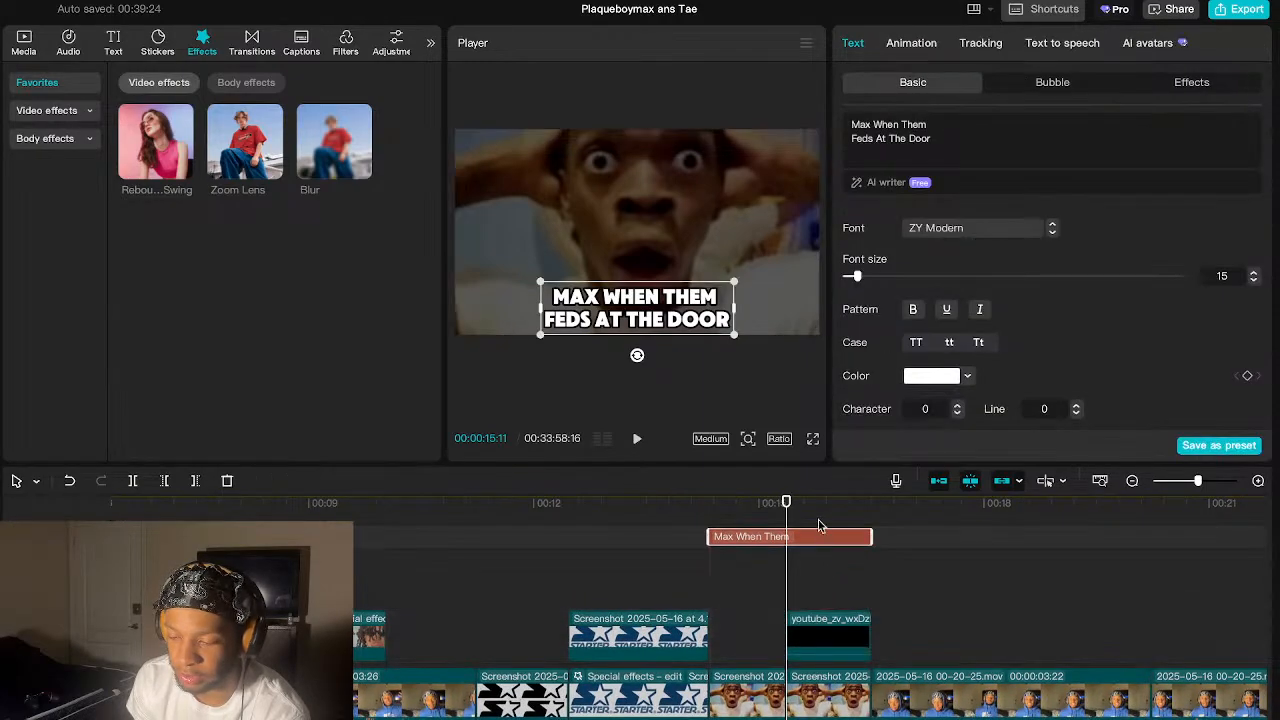
left_click(975, 233)
scroll(1005, 348, "up", 5)
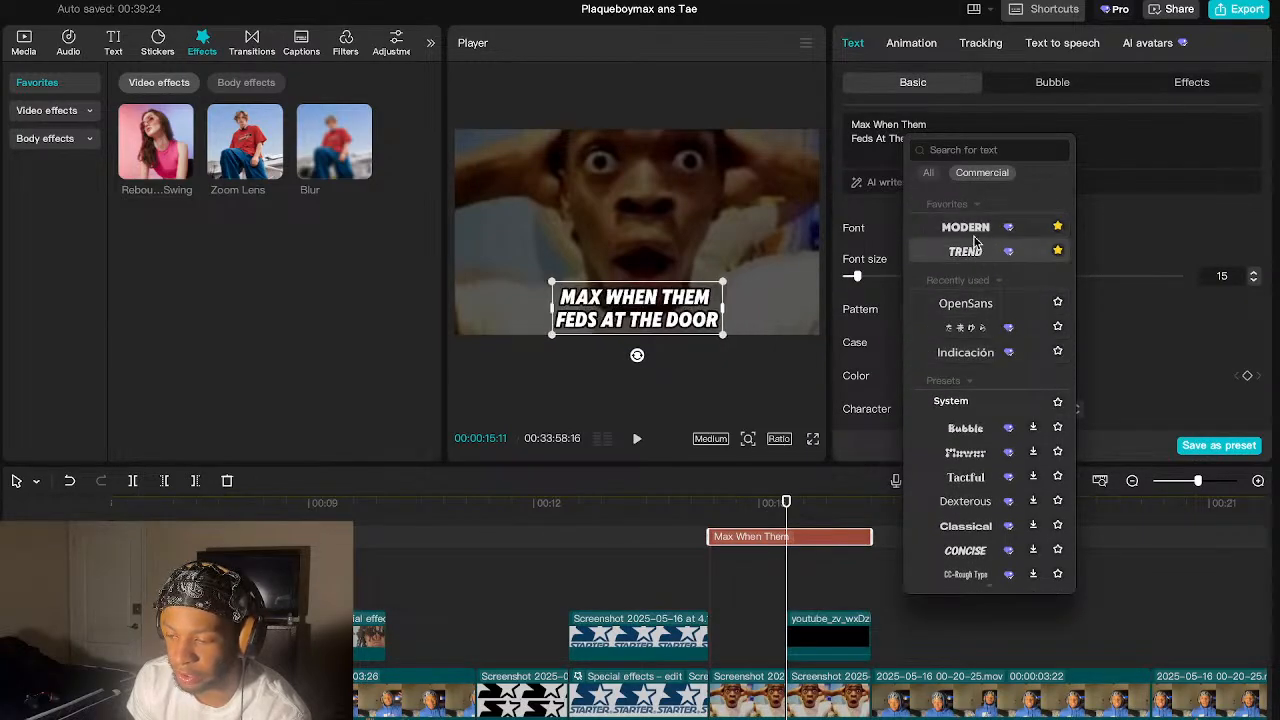
- Play from the end of the zoomed meme at 00:00:16:15 through the webcam footage to the Getting Fed Watermelon section
left_click(769, 596)
key("space")
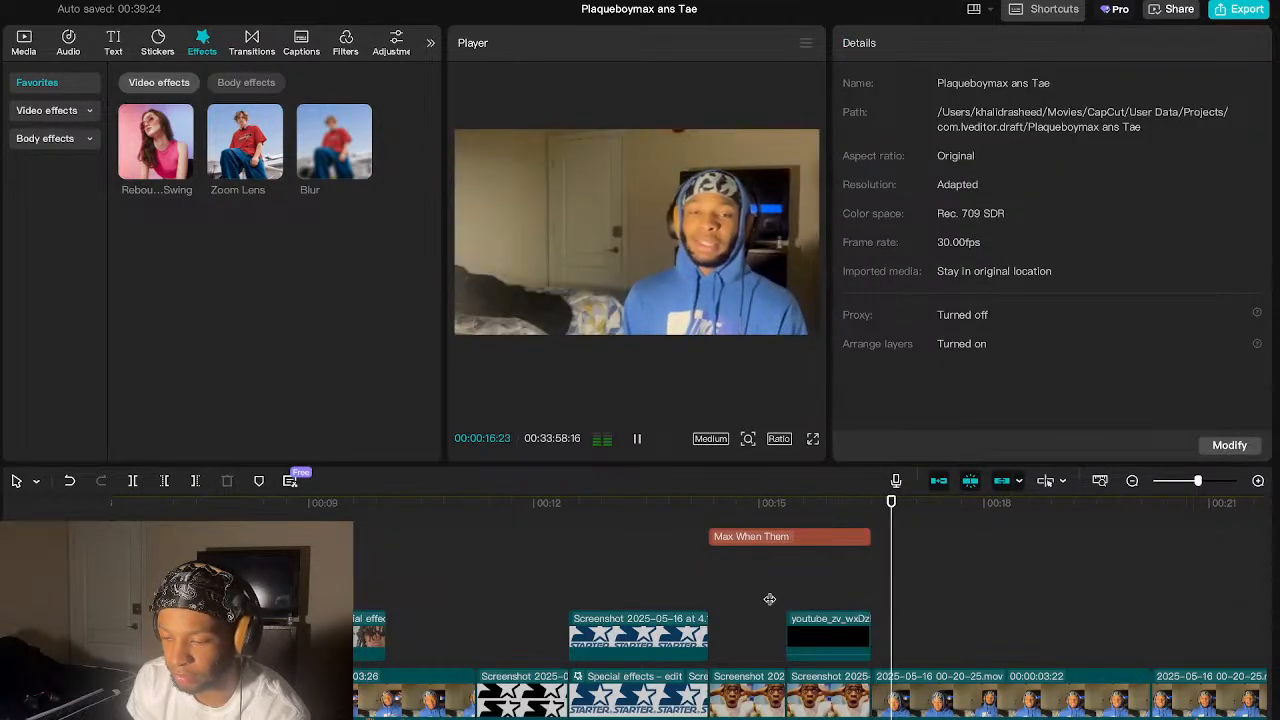
left_click(873, 598)
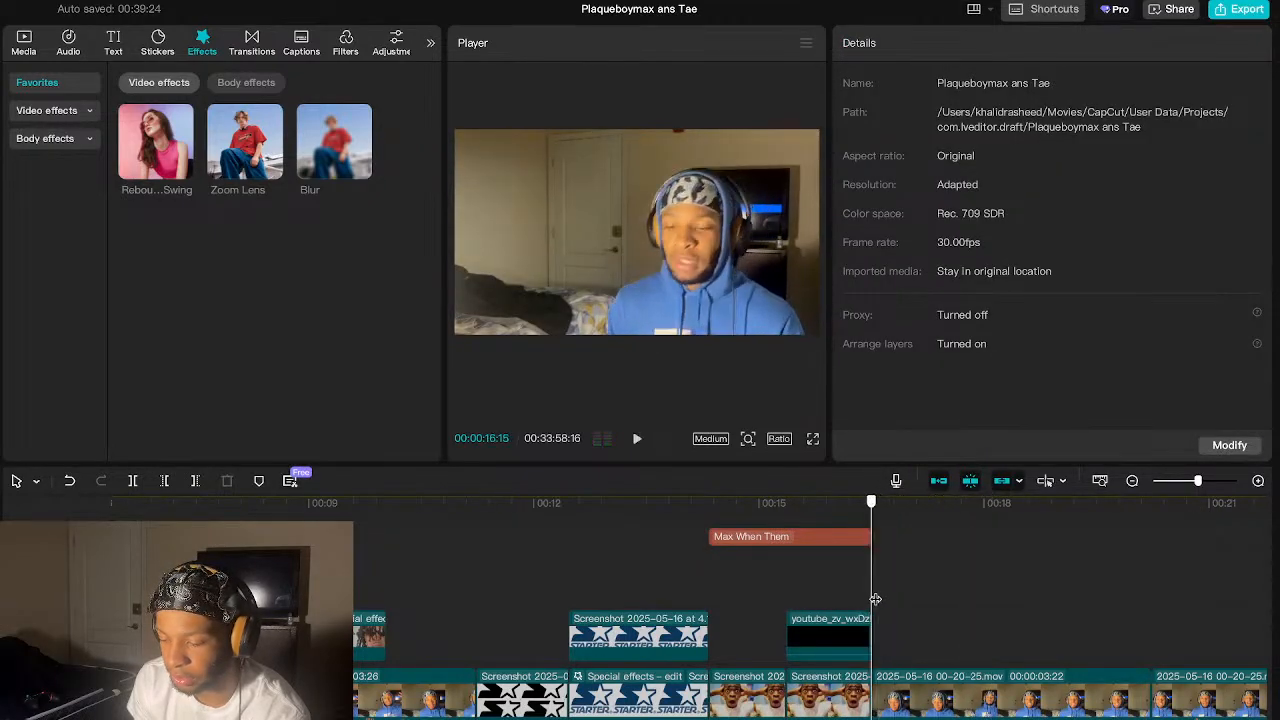
scroll(920, 640, "up", 2)
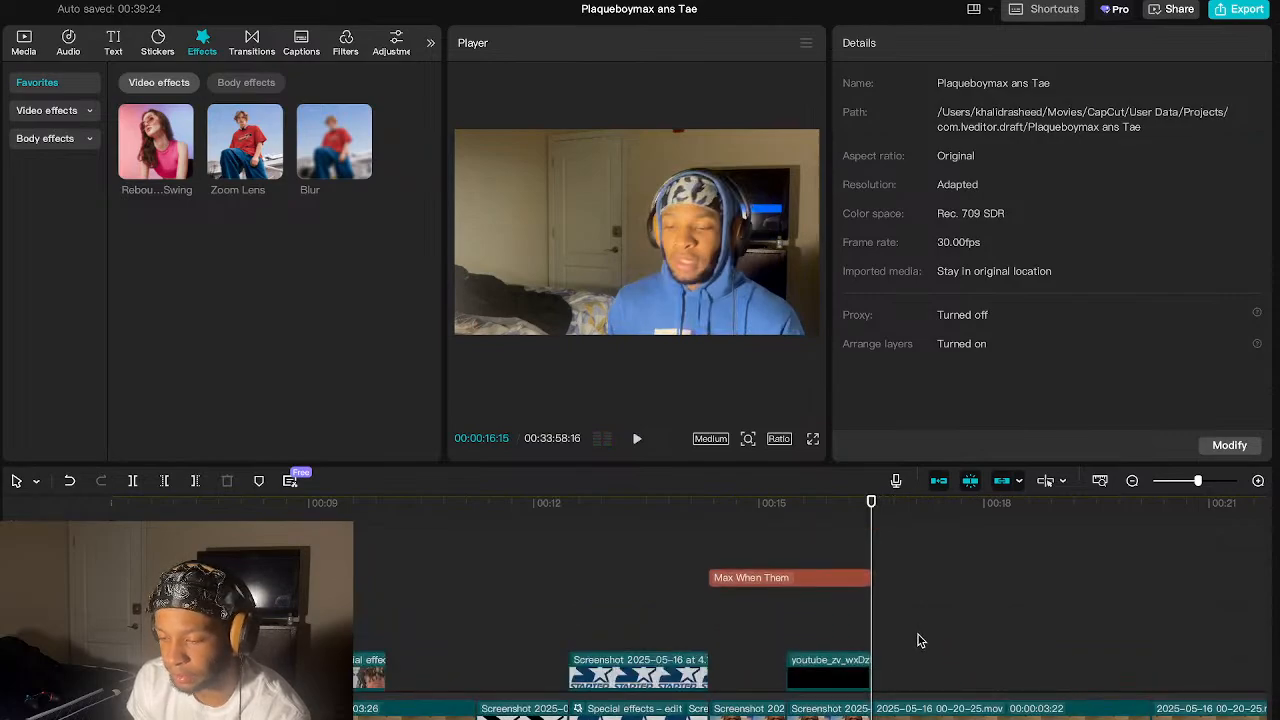
scroll(920, 640, "down", 3)
scroll(920, 640, "right", 5)
scroll(920, 640, "up", 1)
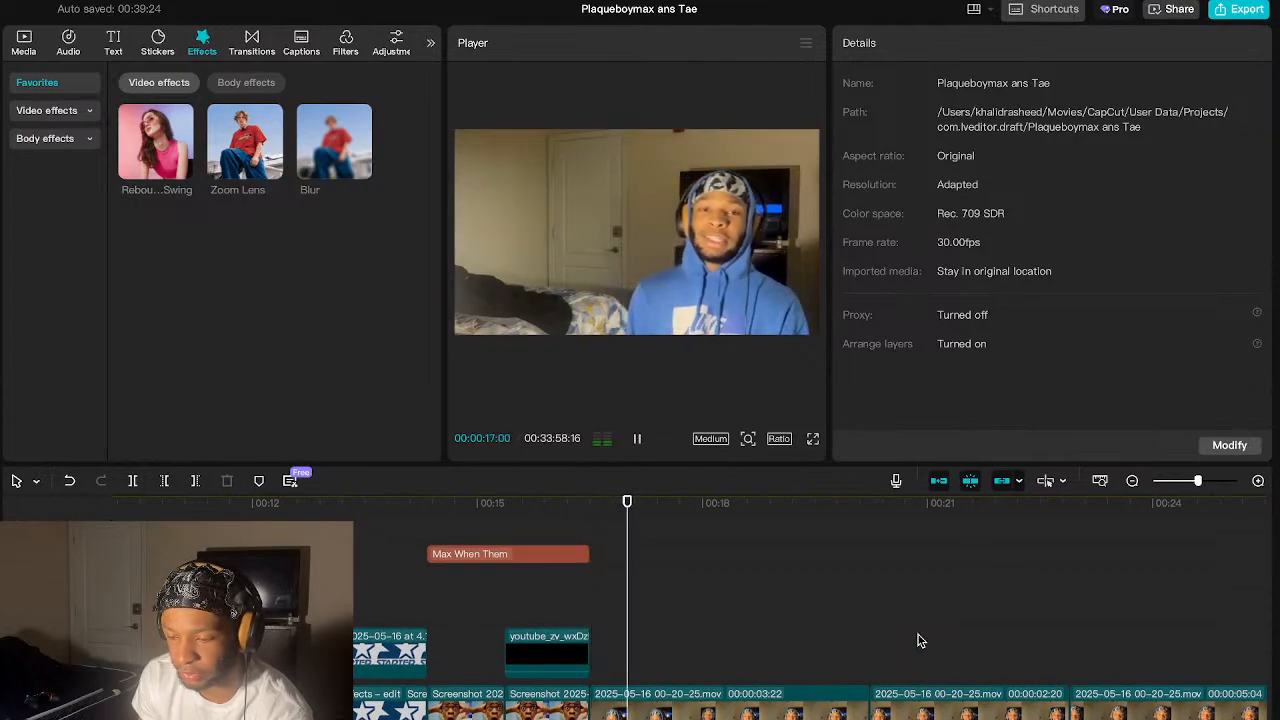
scroll(920, 640, "right", 4)
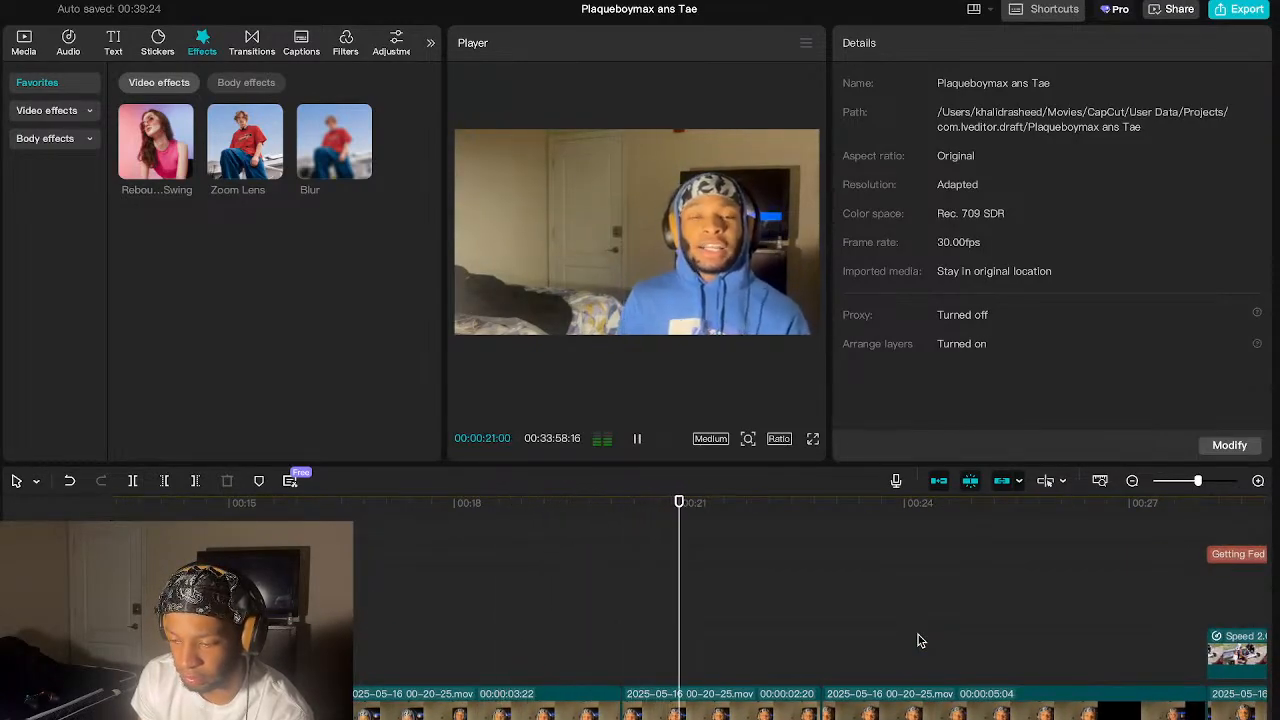
scroll(920, 640, "right", 3)
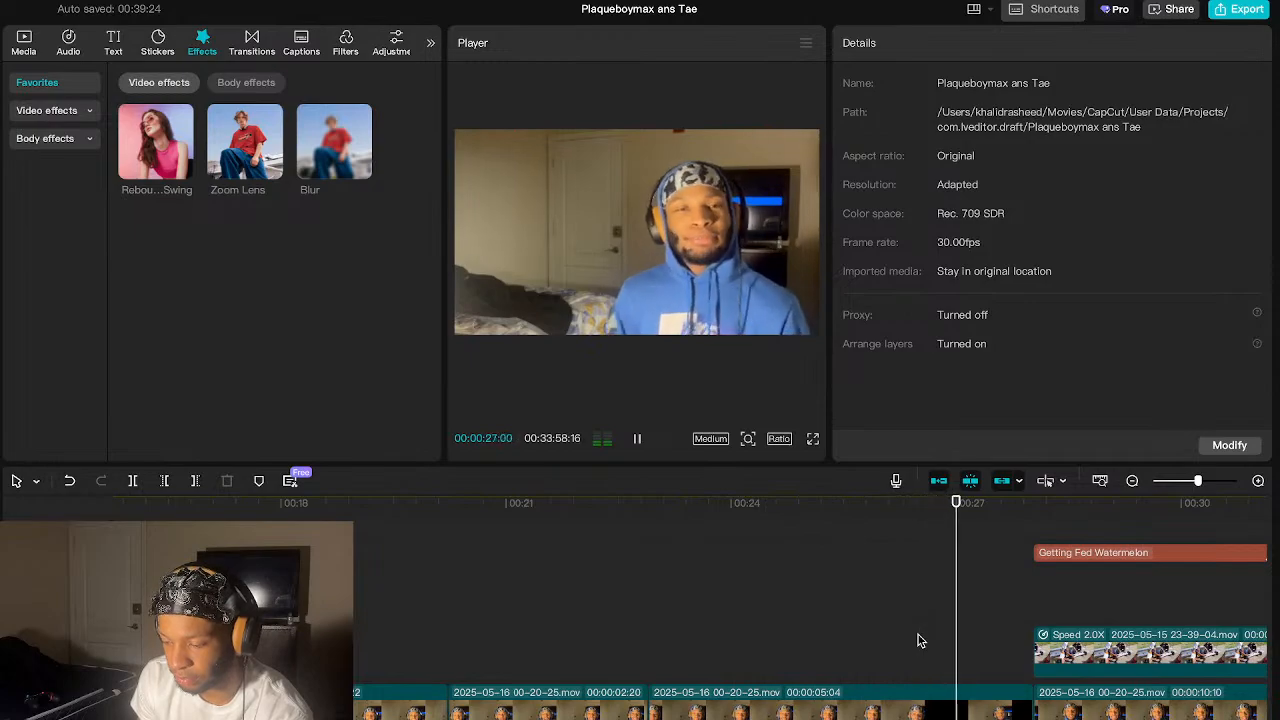
scroll(920, 640, "right", 5)
key("space")
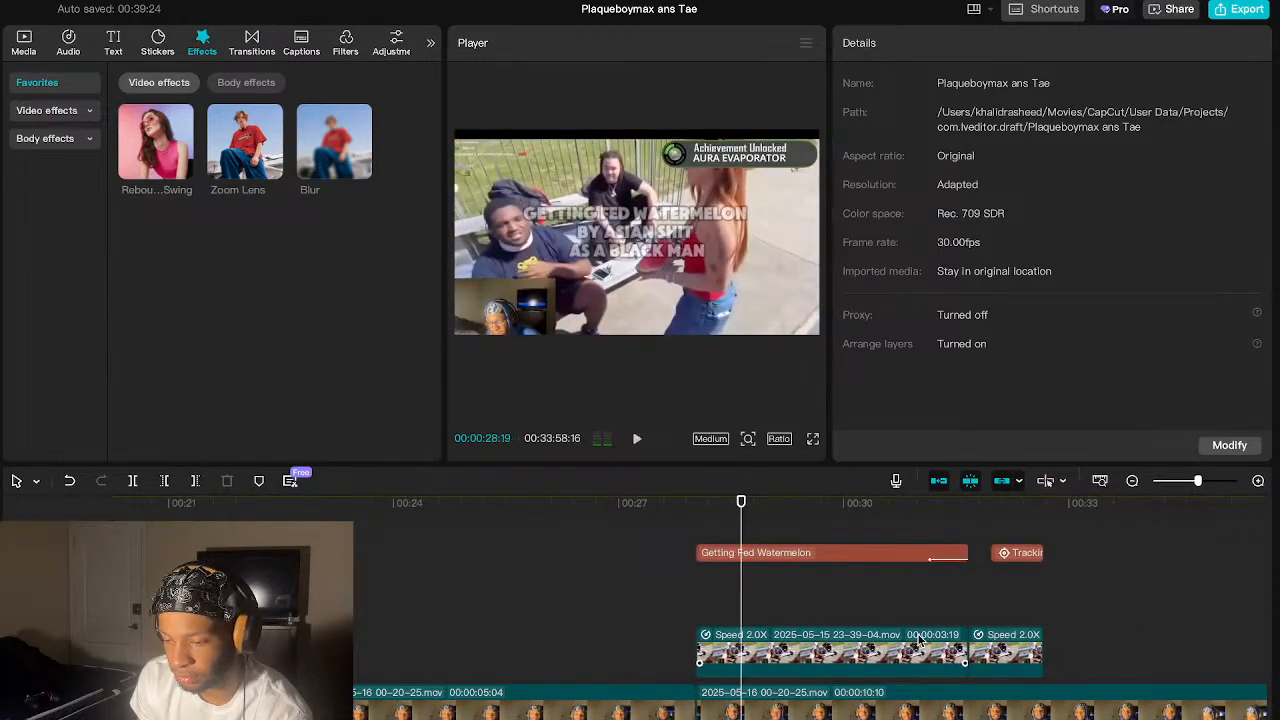
- Return to 00:00:28:03, select the 2.0X speed clip below the Getting Fed Watermelon caption, and examine the layers stacked above it
left_click(702, 611)
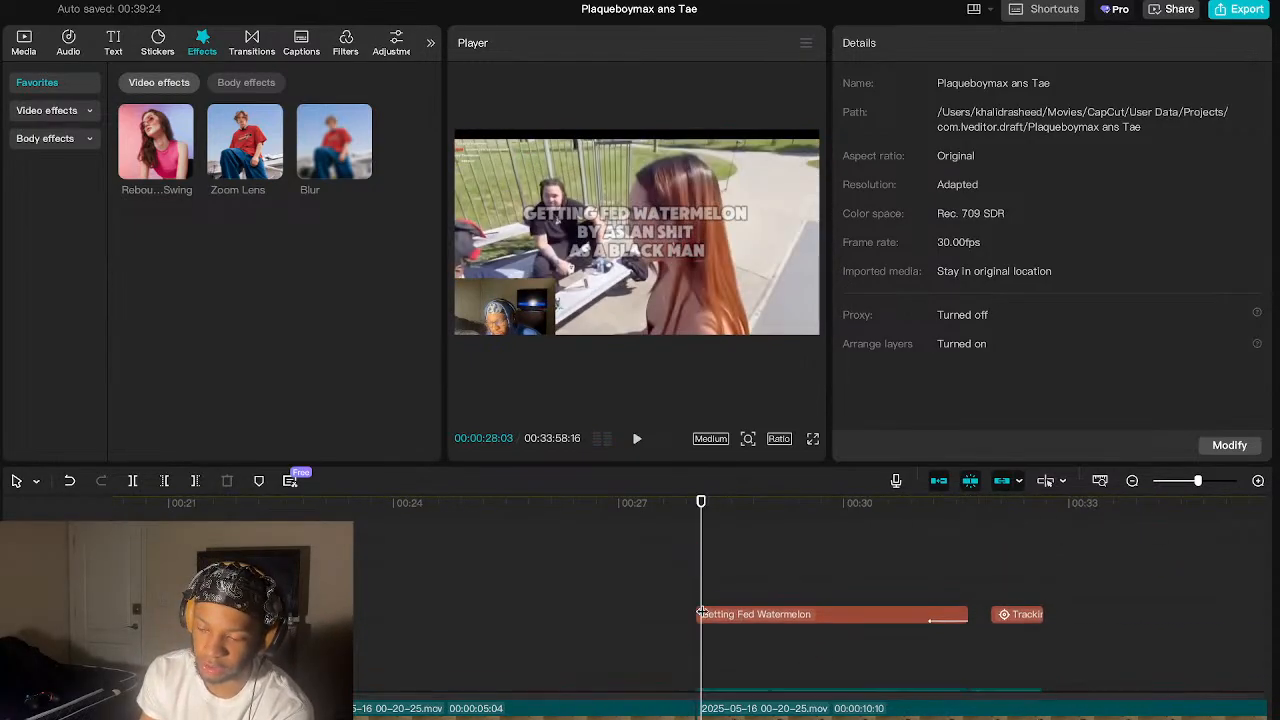
scroll(702, 611, "down", 2)
scroll(702, 611, "up", 1)
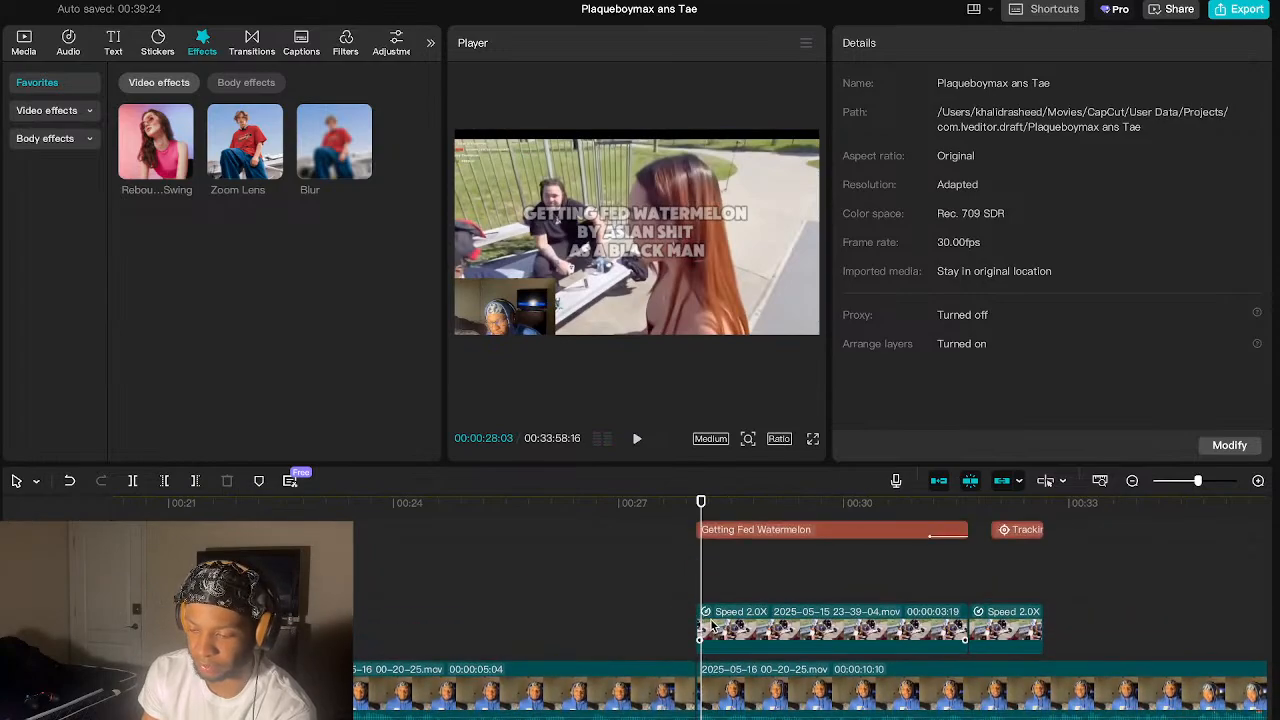
left_click(717, 627)
scroll(764, 570, "up", 3)
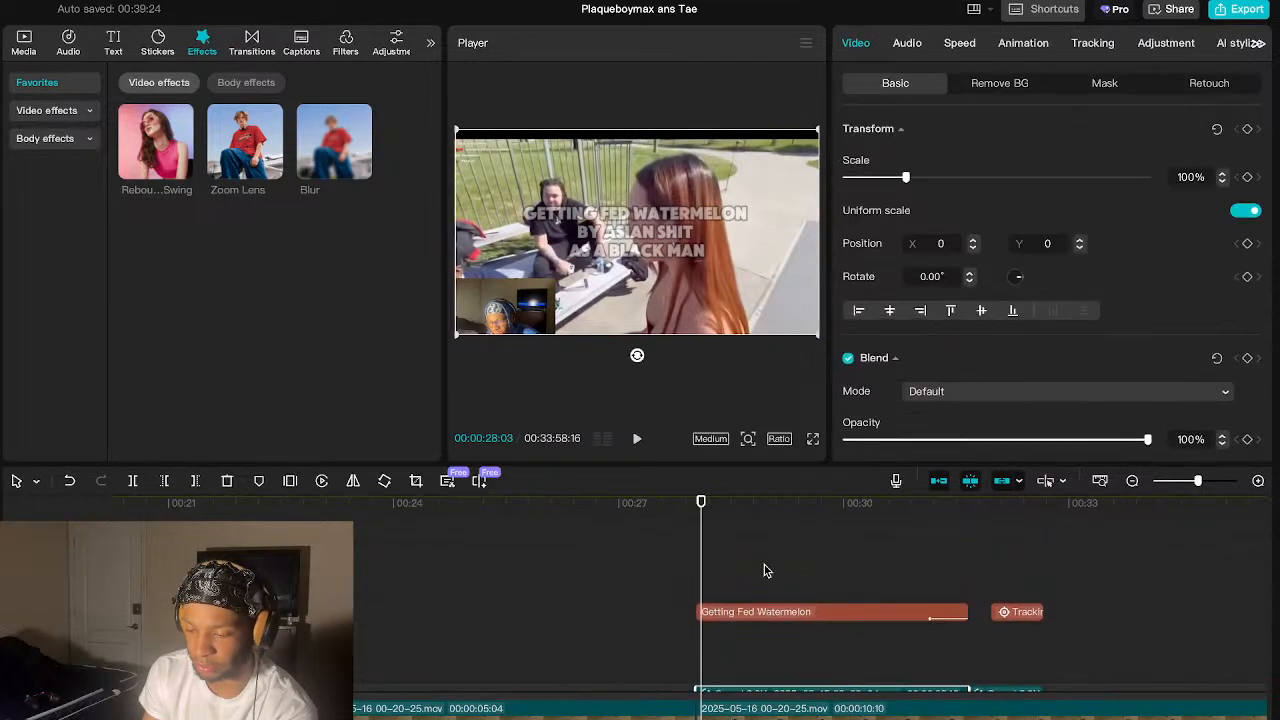
scroll(764, 570, "up", 1)
scroll(764, 570, "up", 1)
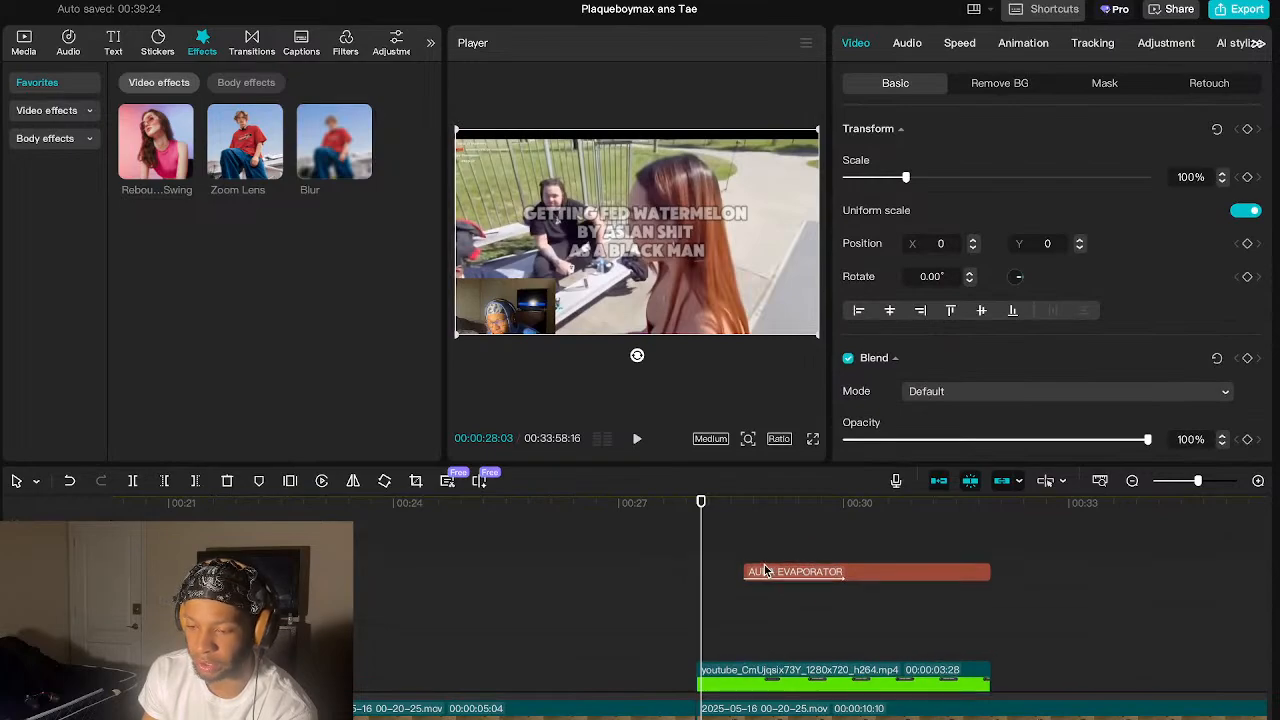
scroll(757, 606, "down", 3)
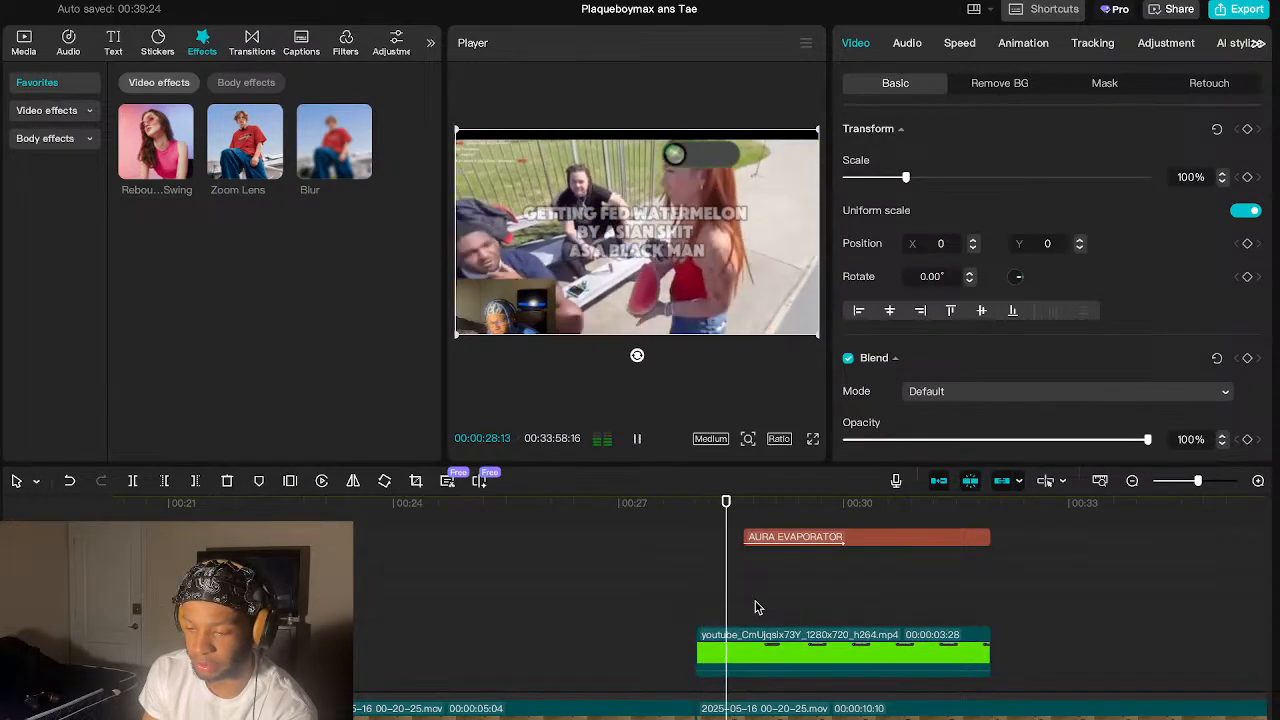
- Select the green-screen achievement clip and compare its start at 00:00:28:01 with the start of the AURA EVAPORATOR caption
left_click(787, 660)
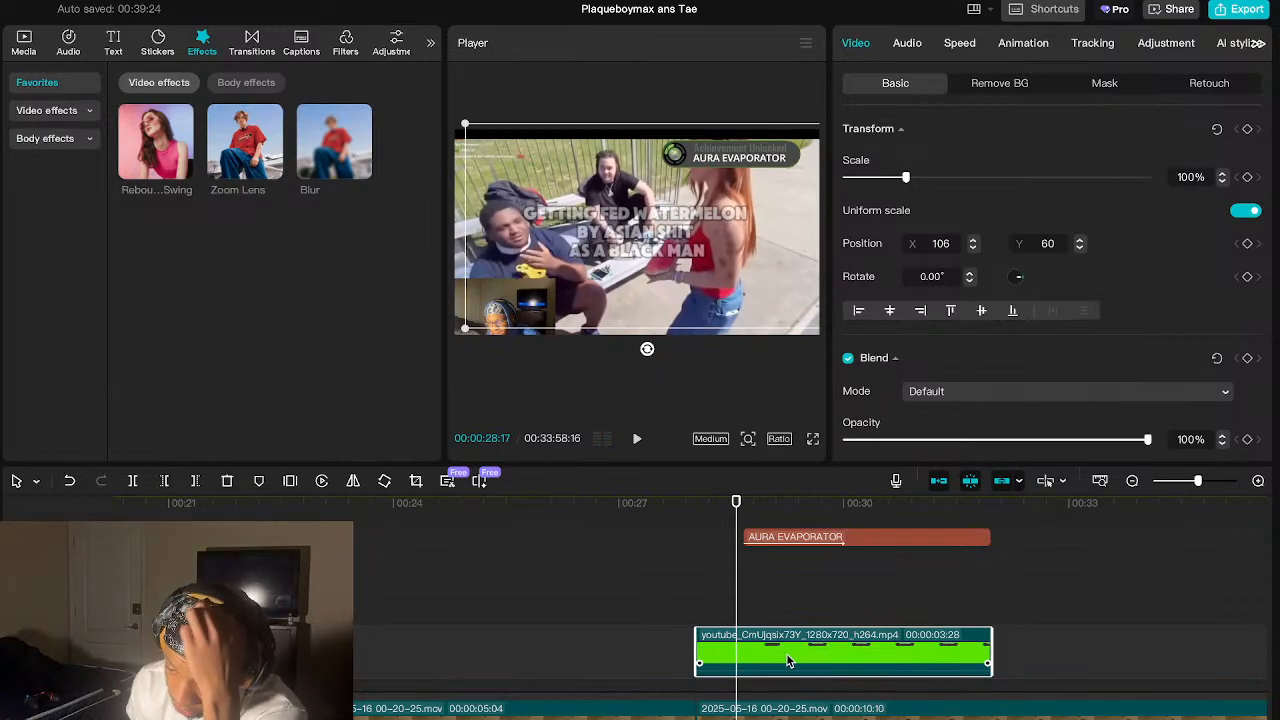
left_click_drag(736, 598, 744, 600)
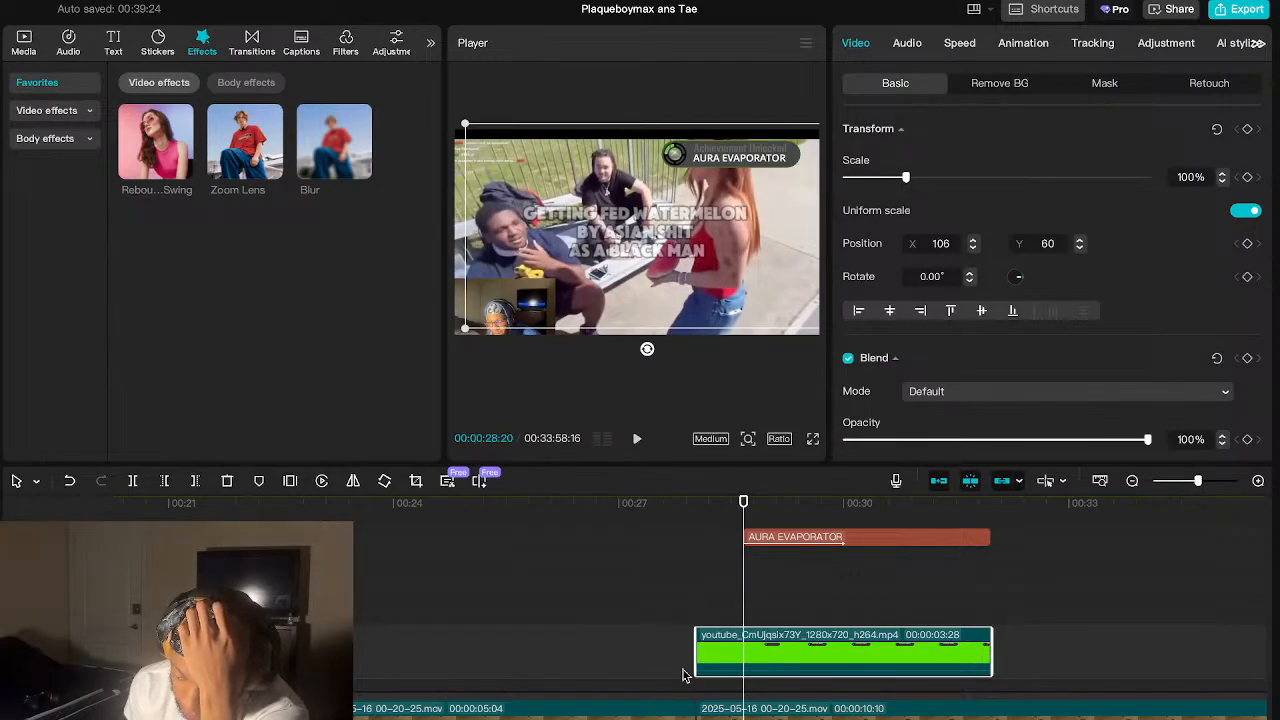
left_click(695, 617)
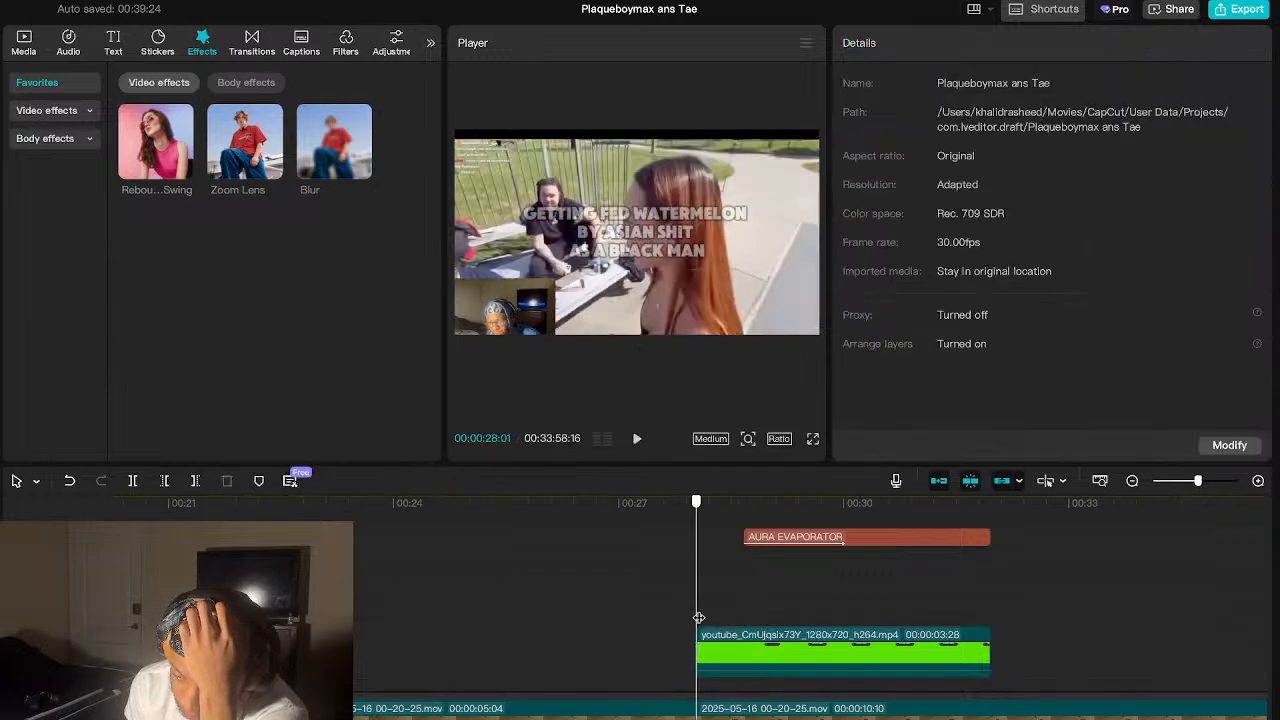
mouse_move(699, 617)
left_mouse_down()
mouse_move(743, 627)
mouse_move(696, 625)
left_mouse_up()
left_click(717, 655)
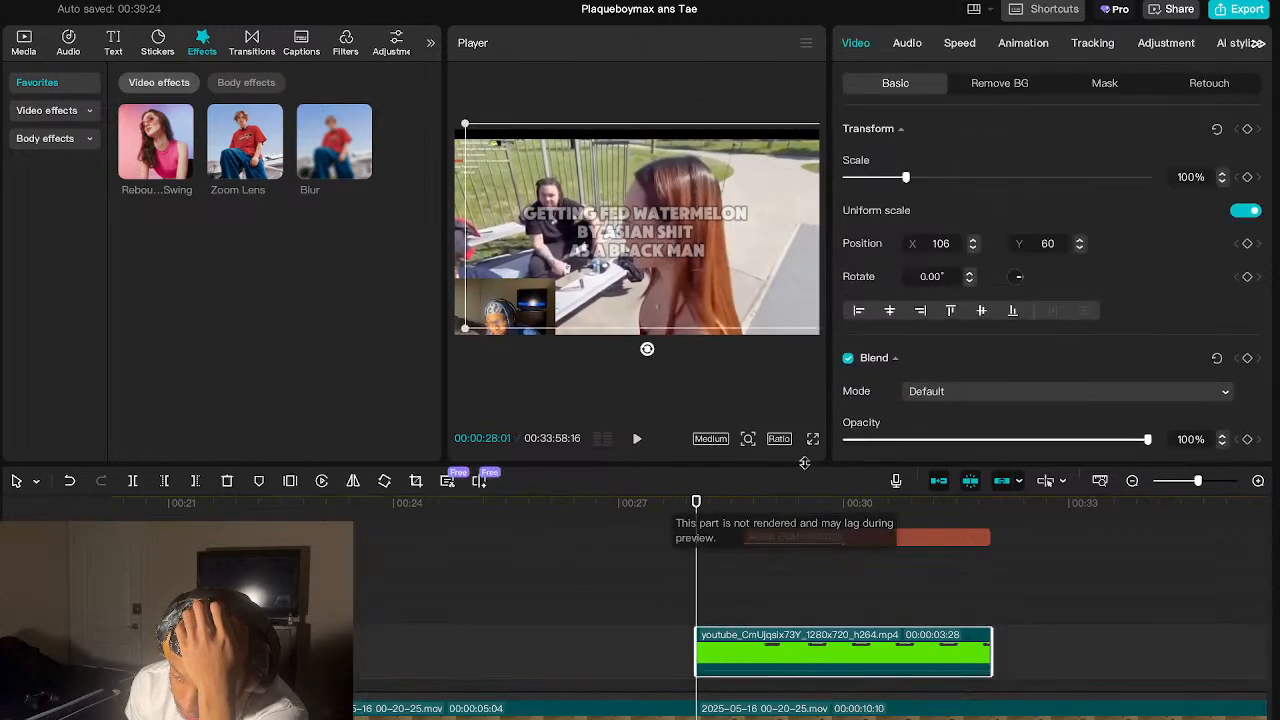
- Show the green-screen clip's chroma key settings and color picker, playing the achievement animation up to 00:00:28:28
left_click(997, 86)
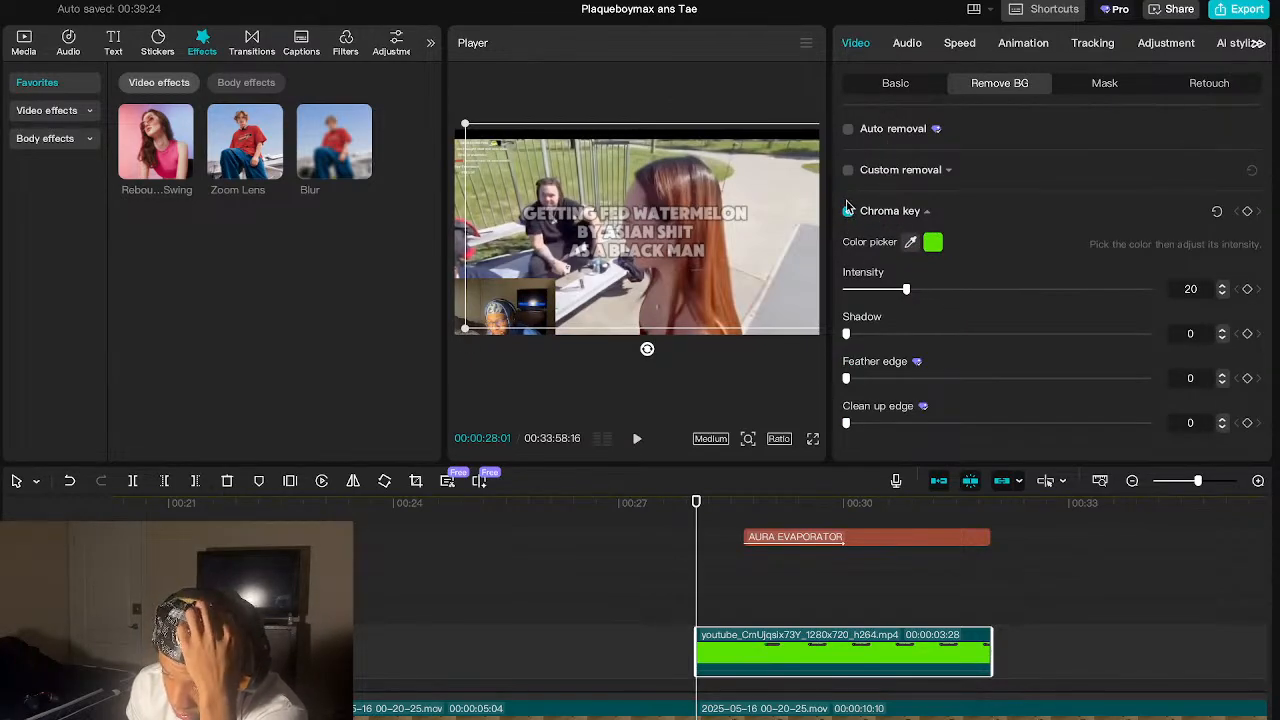
left_click(909, 243)
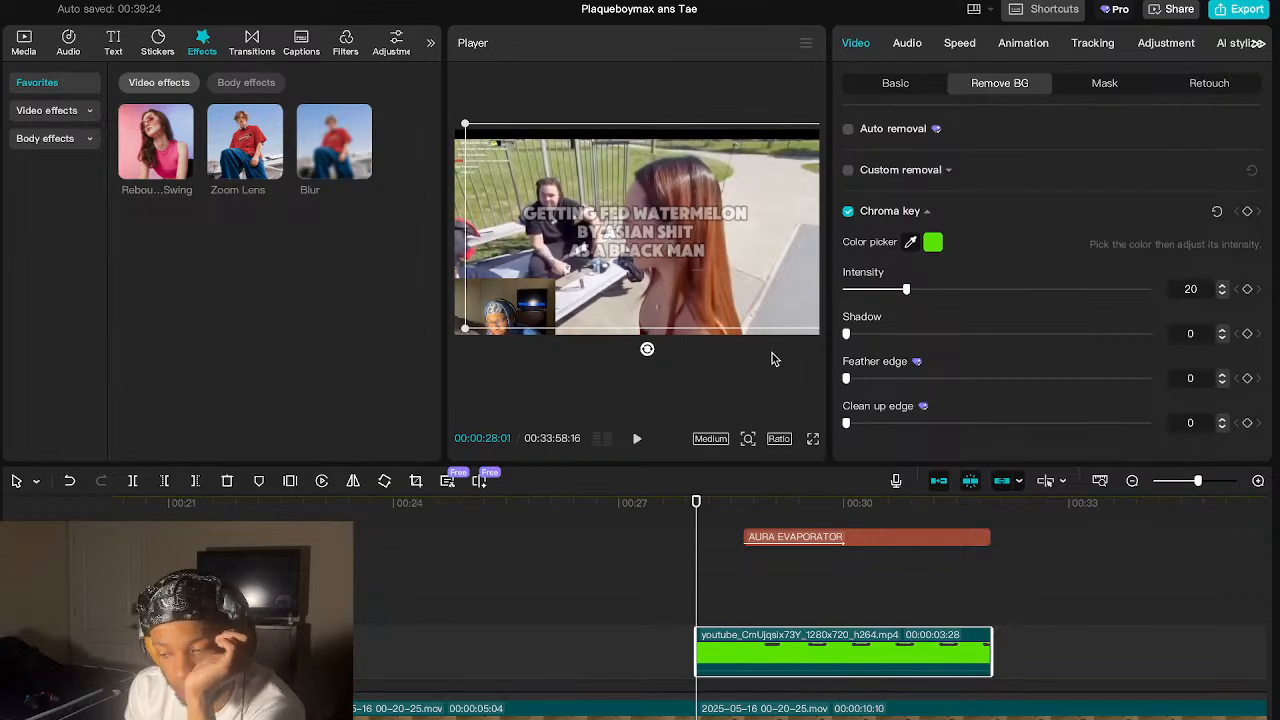
key("space")
key("space")
key("space")
key("space")
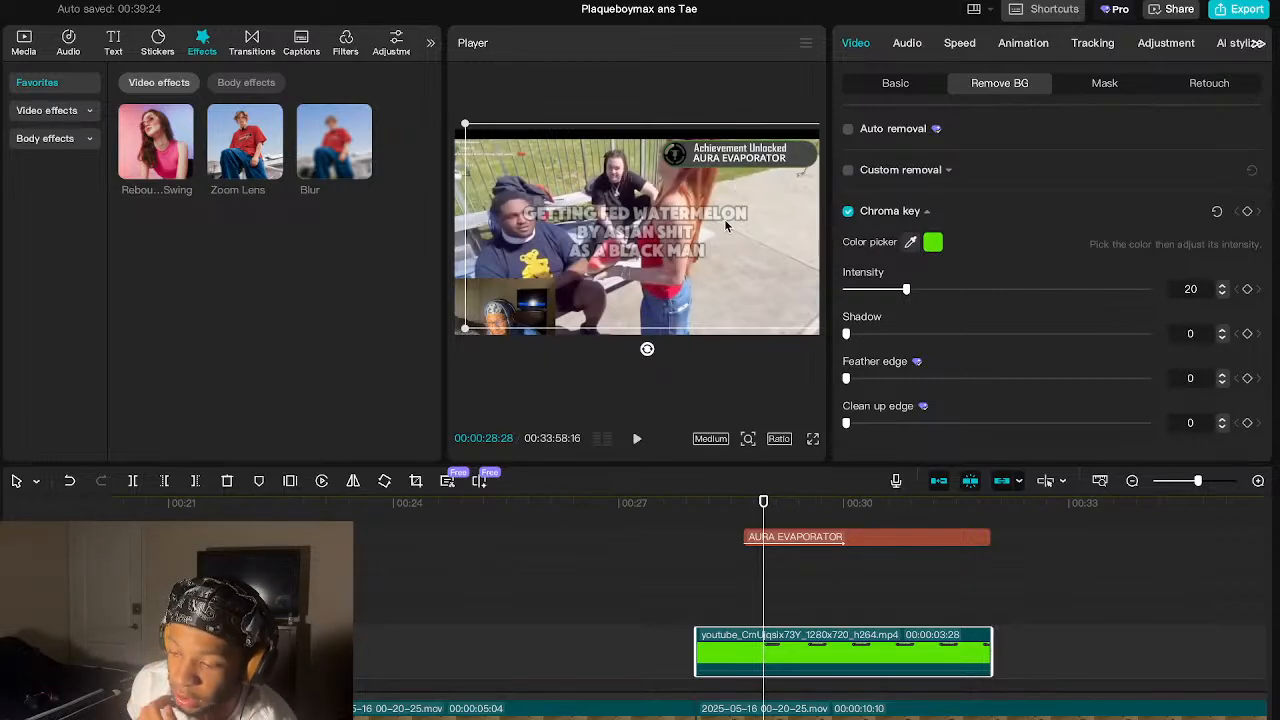
left_click(910, 241)
left_click(744, 165)
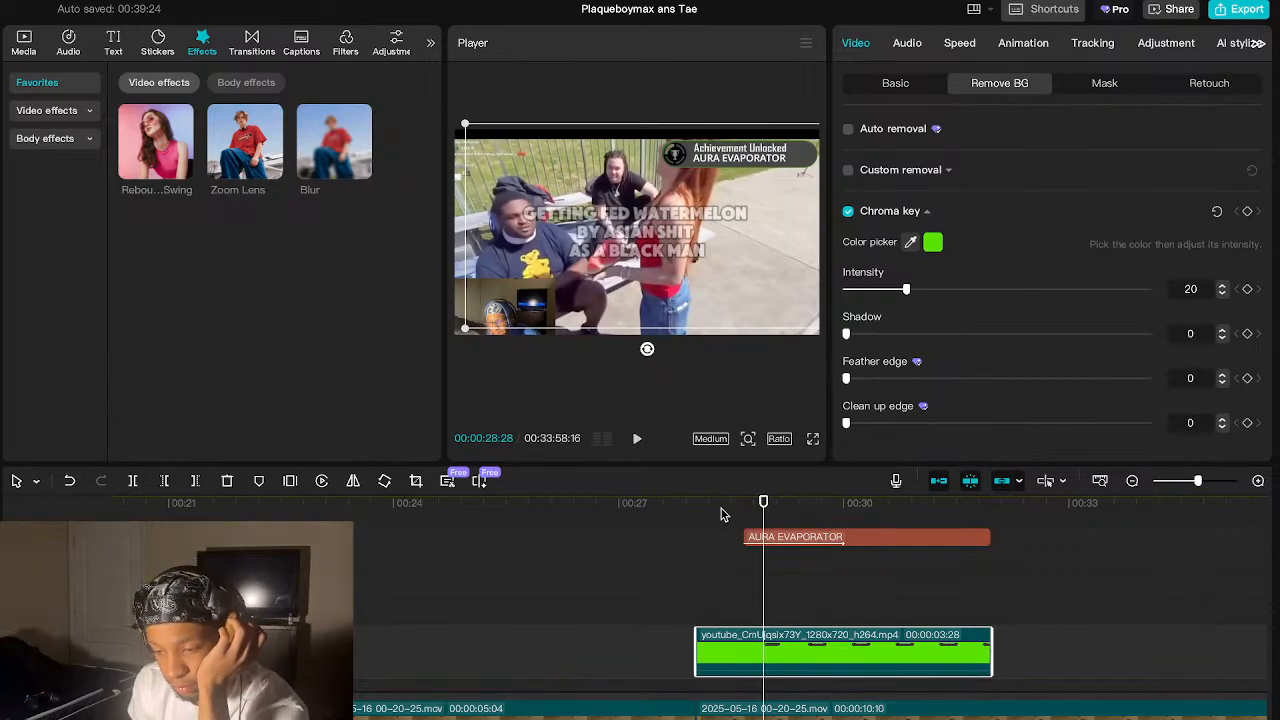
- Replay the achievement overlay from 00:00:28:01 and examine how its caption and green-screen clip are layered above the footage
left_click(697, 570)
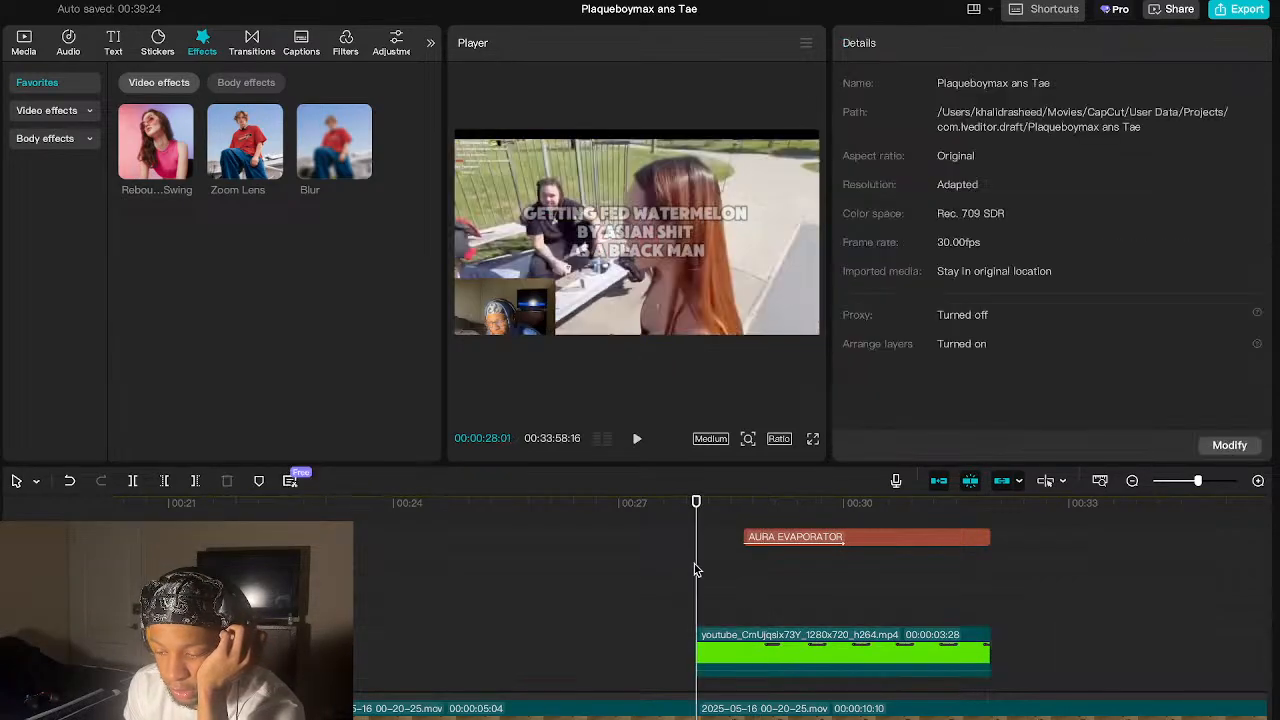
key("space")
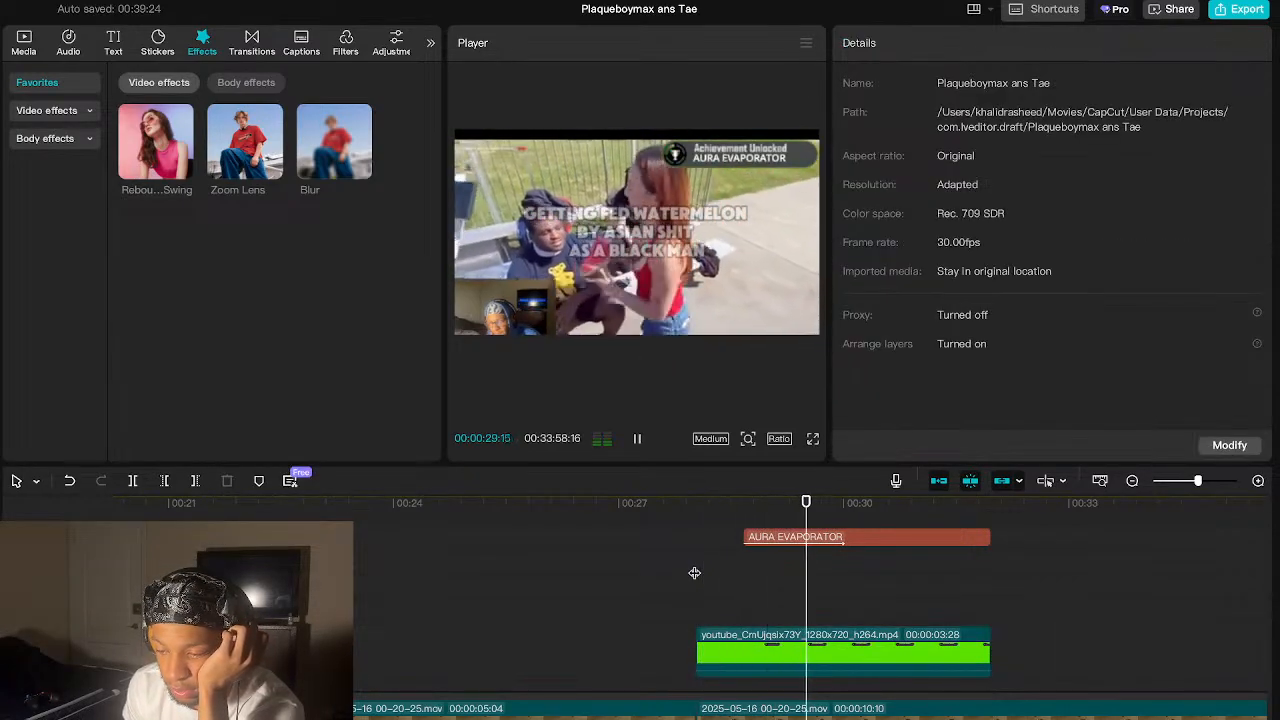
scroll(694, 572, "up", 1)
scroll(694, 572, "down", 3)
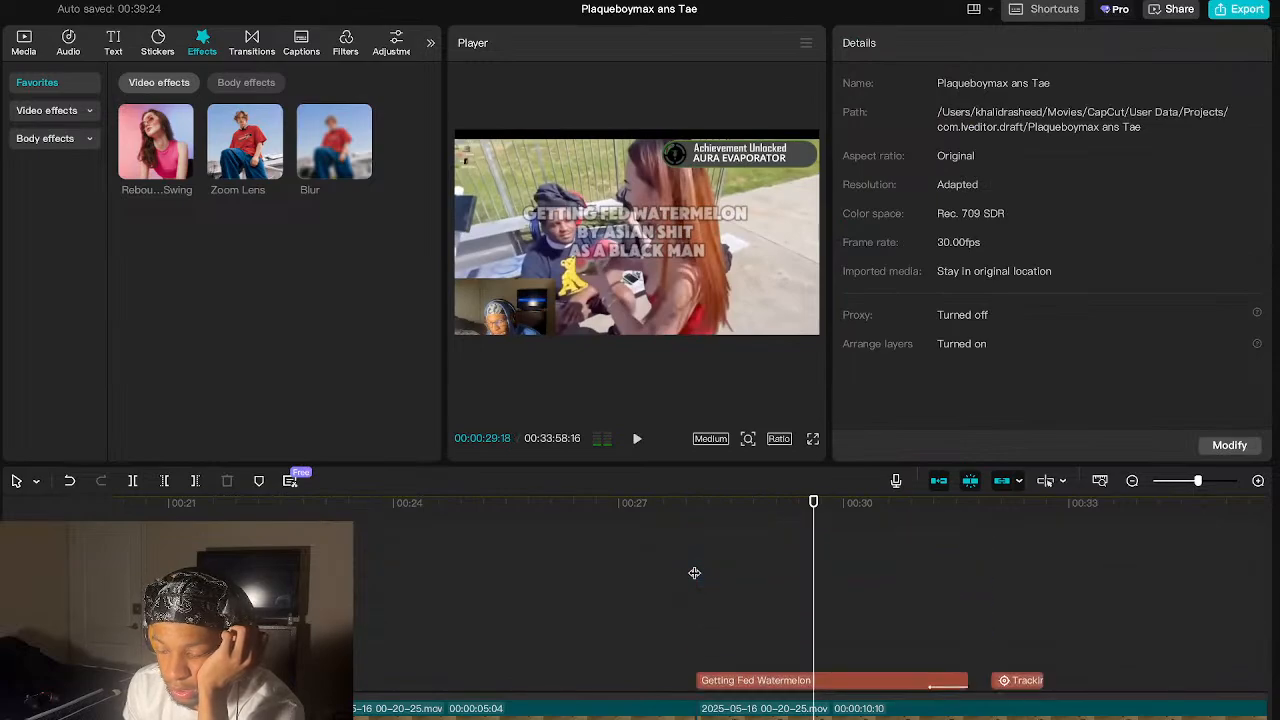
scroll(694, 572, "up", 3)
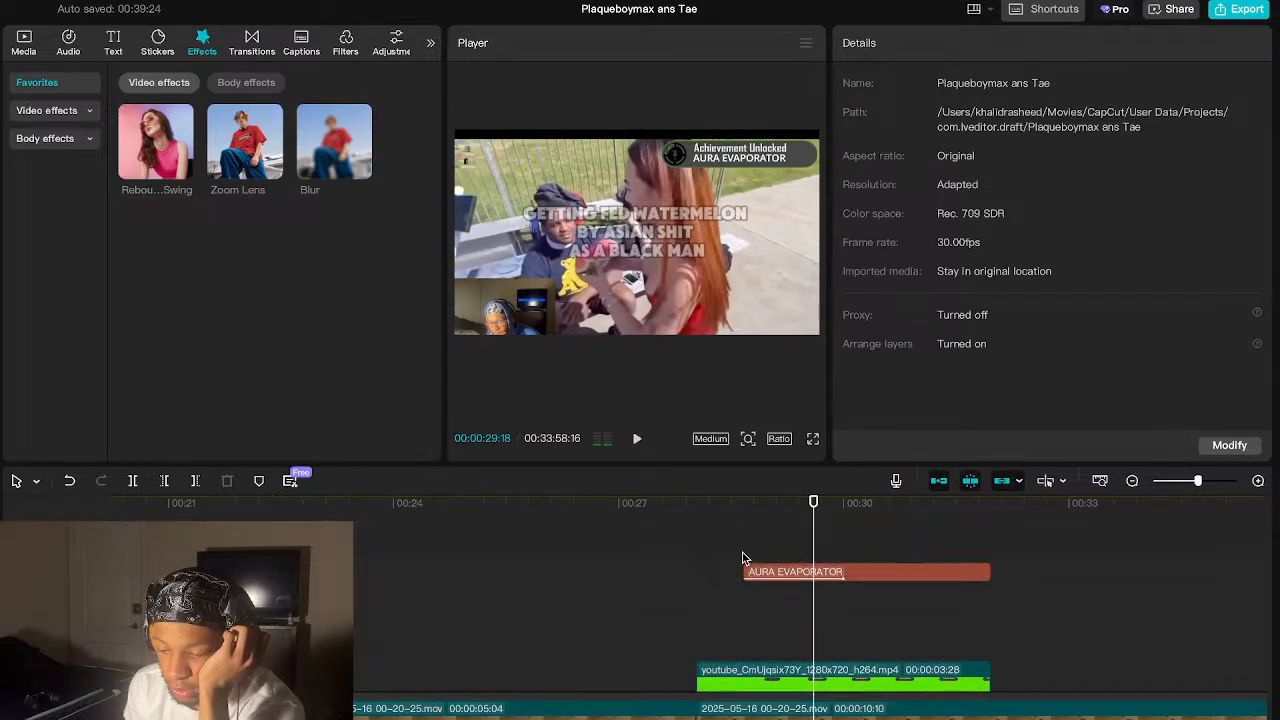
left_click(741, 562)
key("space")
key("space")
scroll(741, 562, "down", 3)
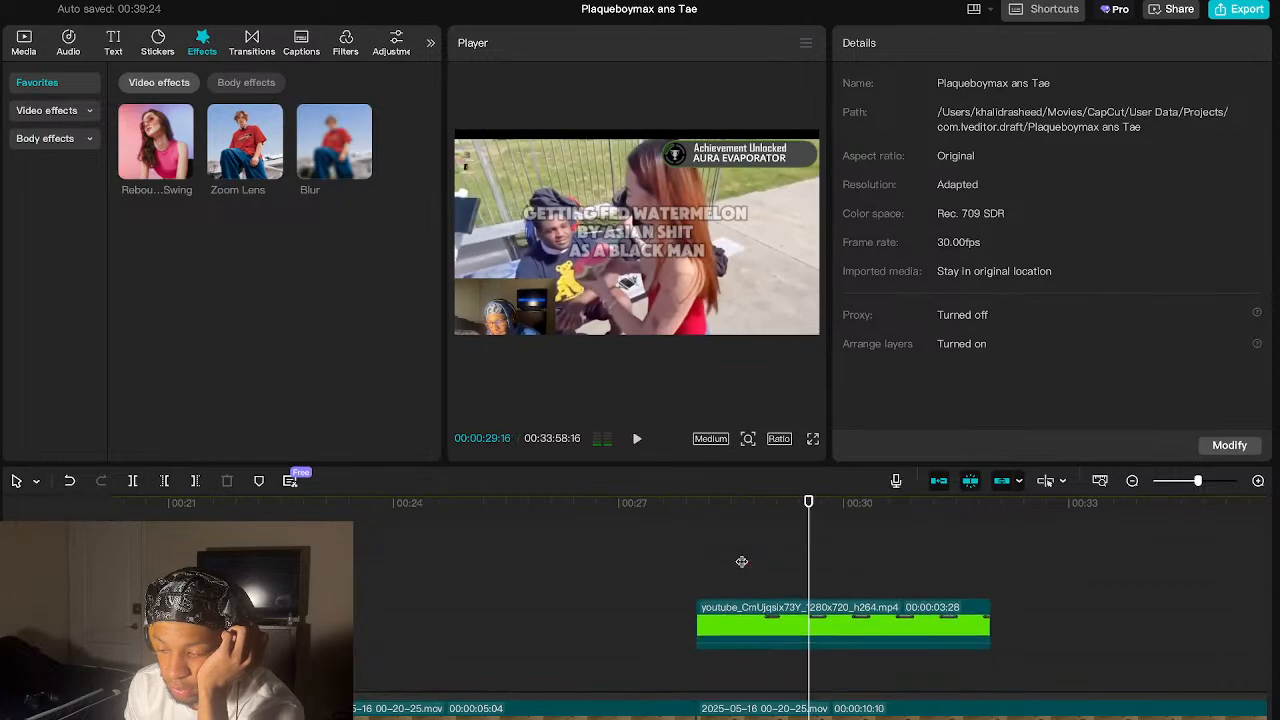
scroll(741, 562, "up", 3)
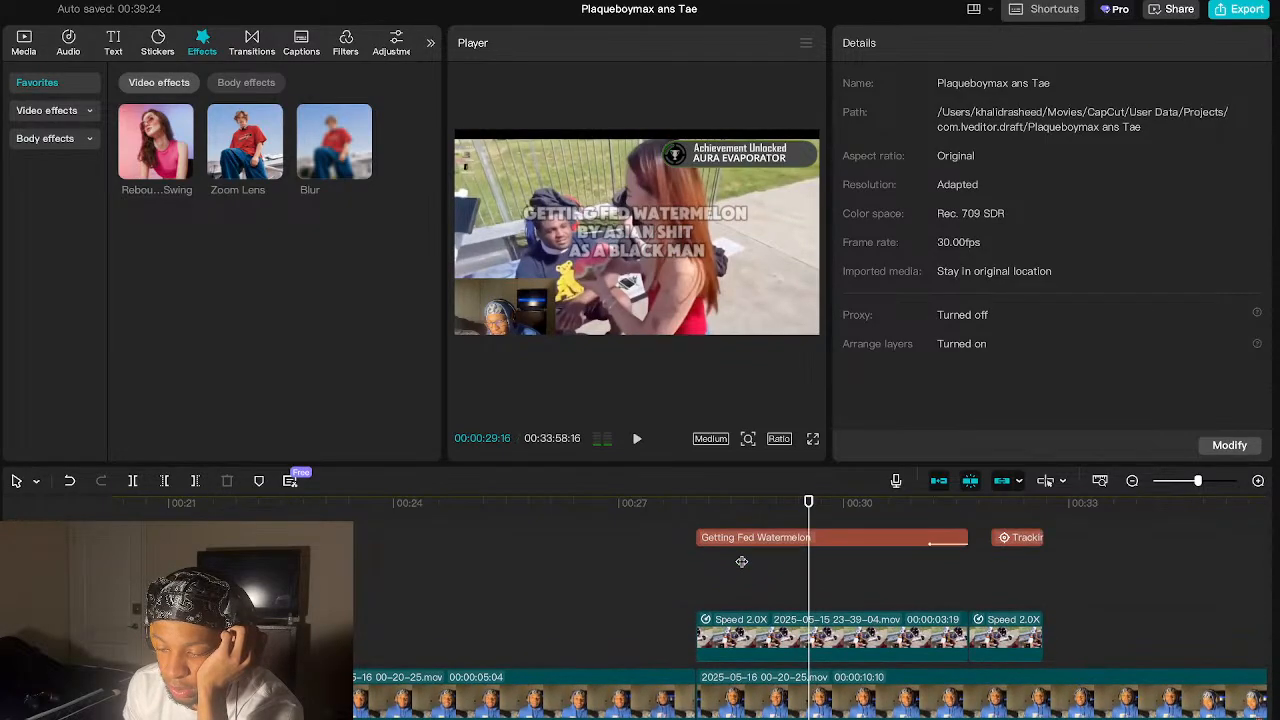
scroll(748, 583, "up", 5)
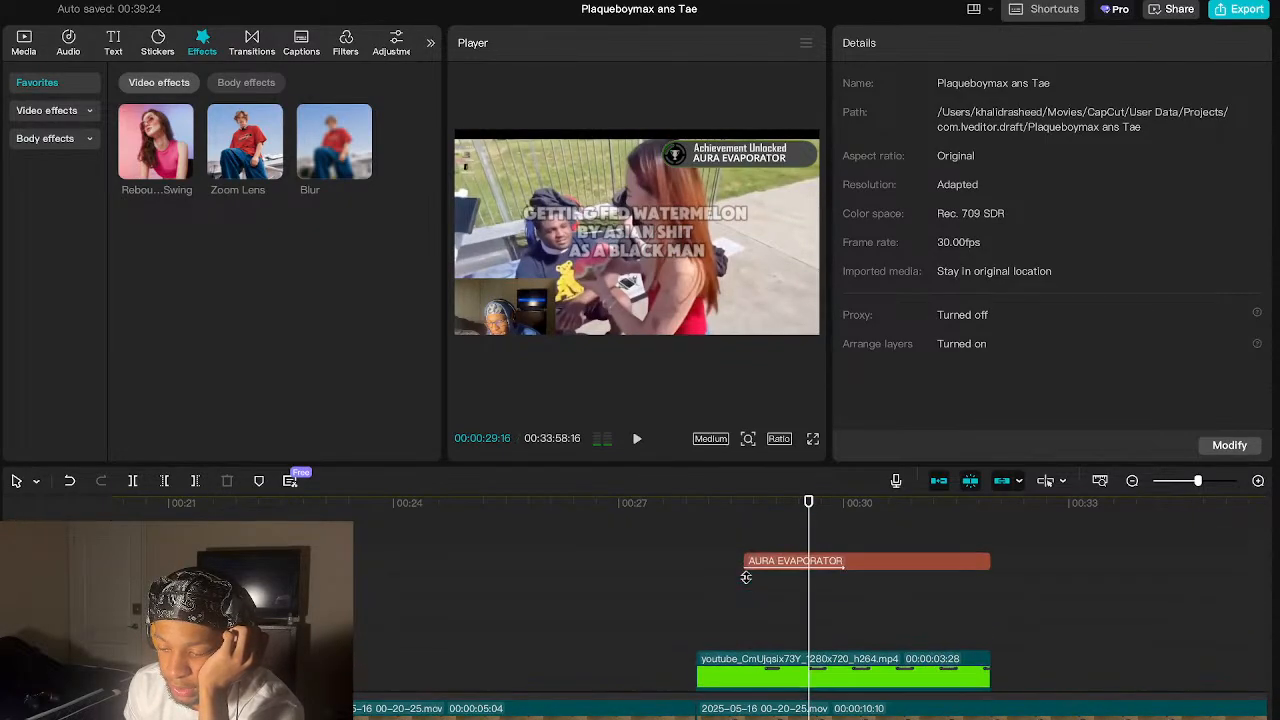
- Select the AURA EVAPORATOR caption and review its scale, position and blend settings
left_click(762, 574)
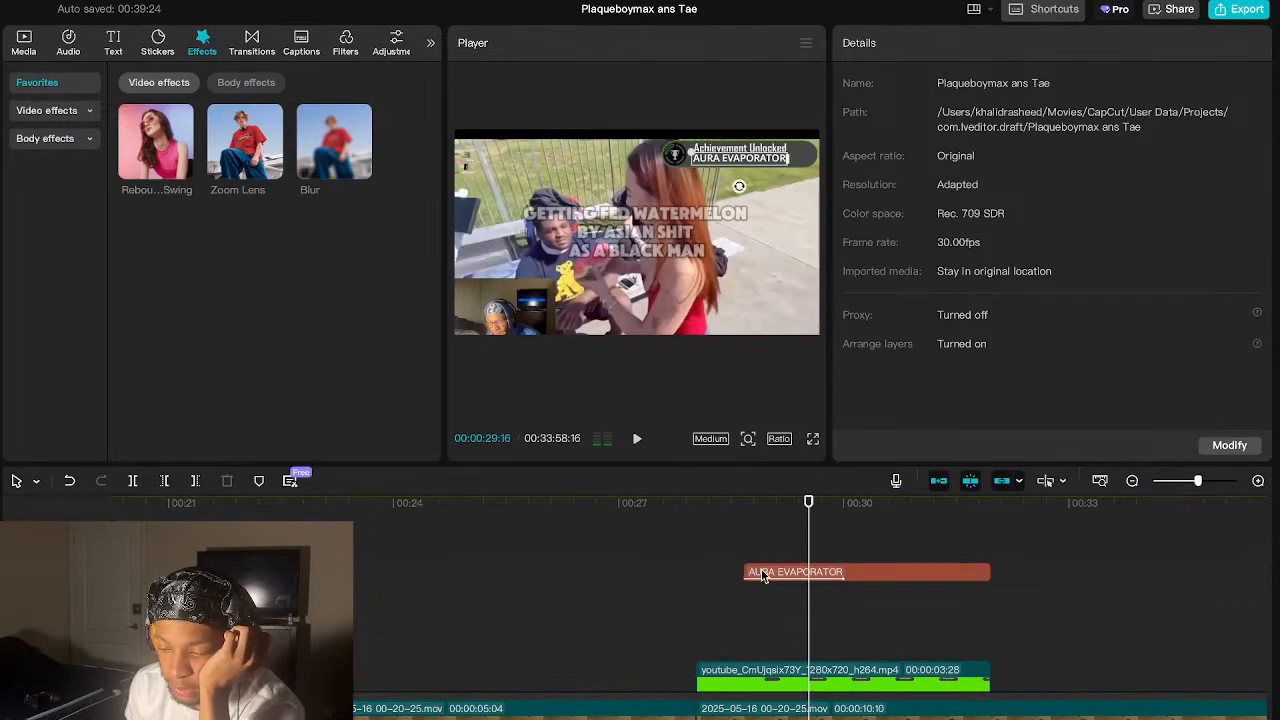
scroll(1094, 328, "down", 3)
scroll(1094, 328, "down", 5)
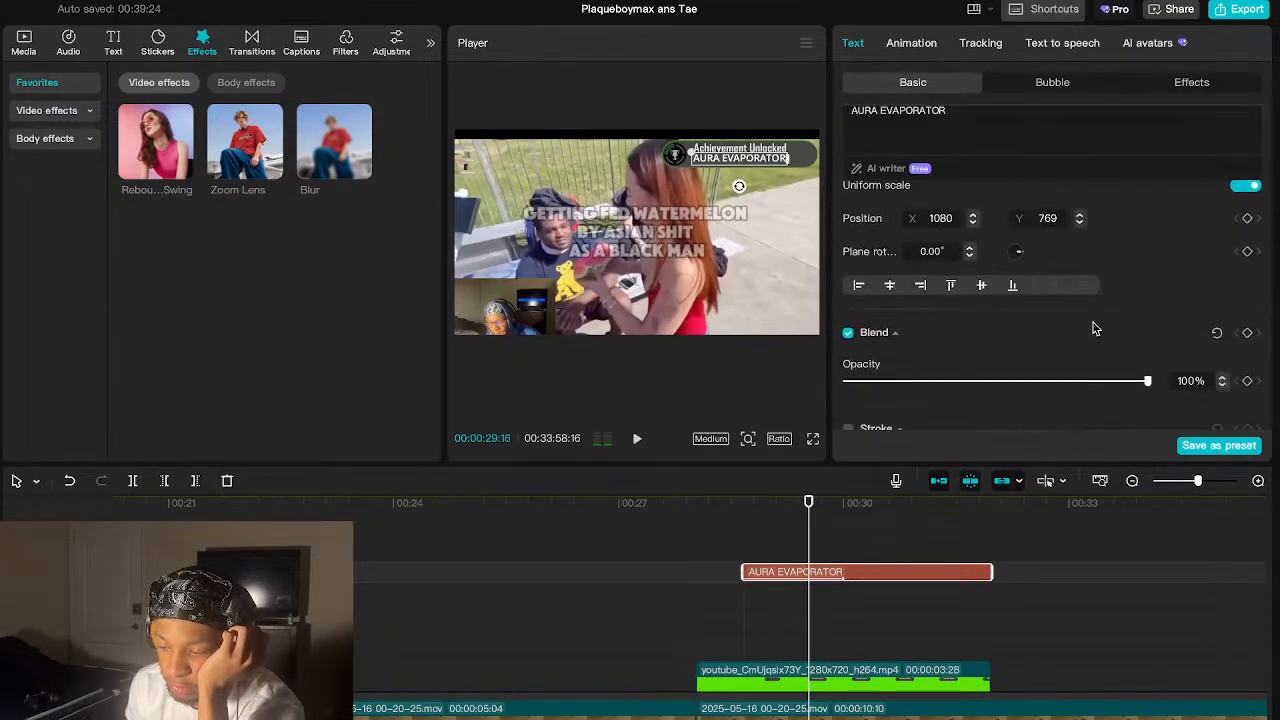
scroll(1094, 327, "up", 6)
scroll(935, 358, "down", 1)
scroll(928, 364, "down", 1)
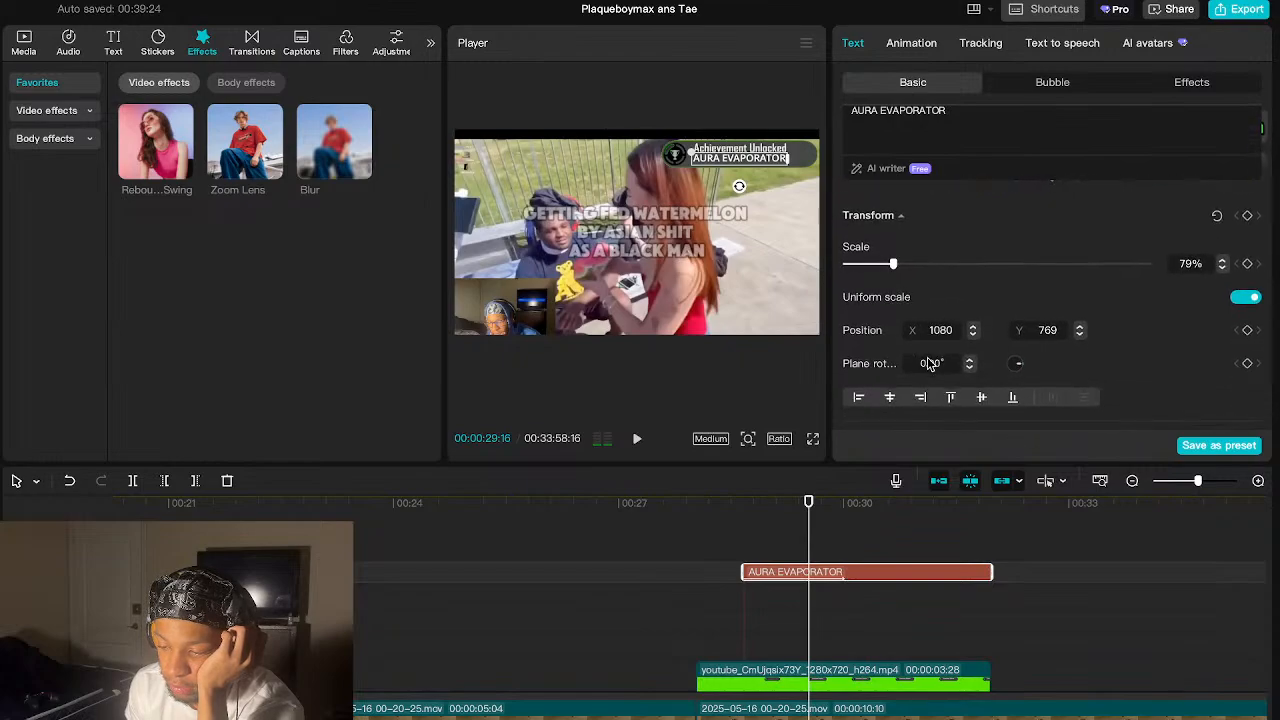
- Examine the AURA EVAPORATOR caption's stroke, background, glow and shadow options together with its blend and transform settings
scroll(928, 364, "up", 4)
scroll(927, 364, "up", 5)
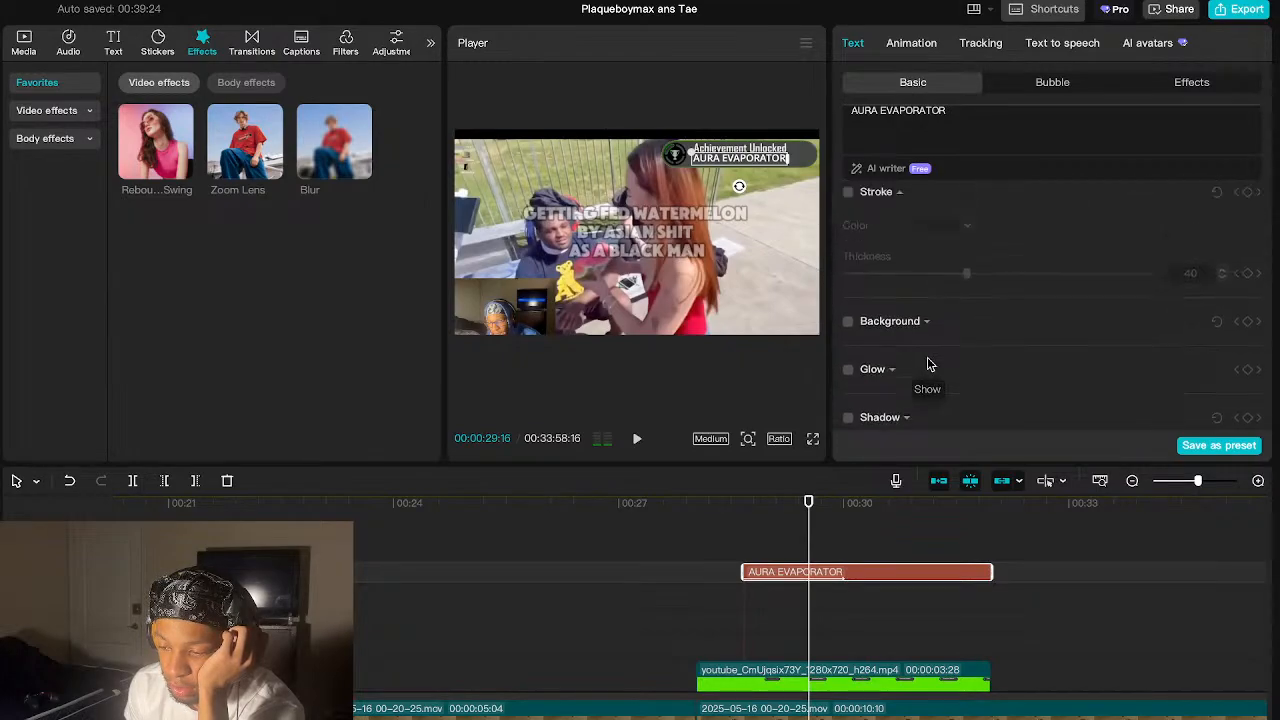
scroll(927, 364, "down", 2)
scroll(927, 362, "down", 1)
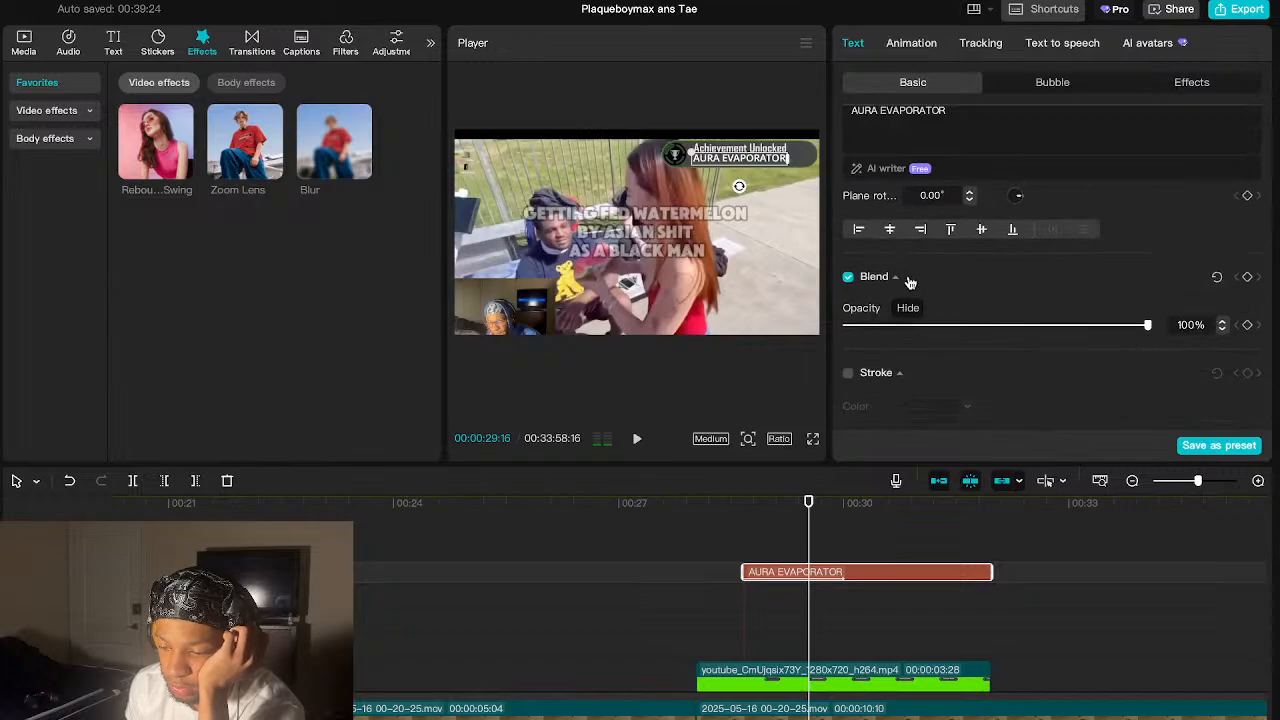
scroll(929, 283, "up", 4)
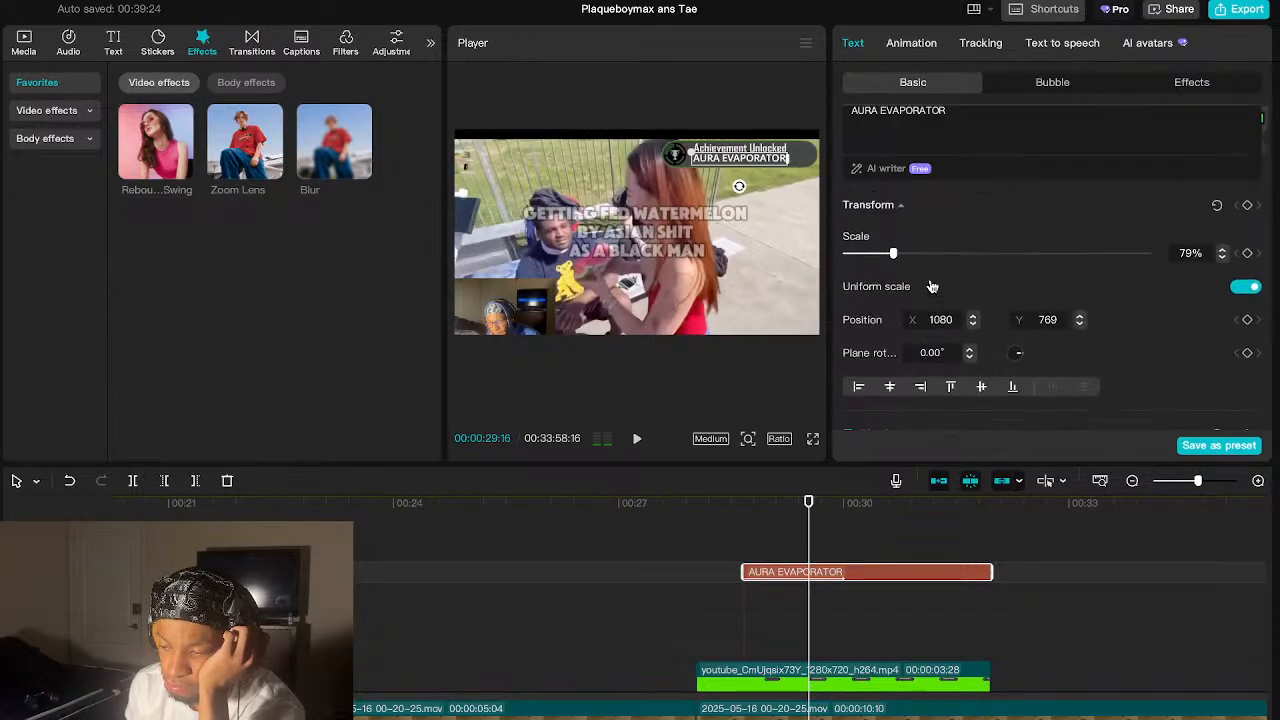
- Select the Getting Fed Watermelon caption and review its blend opacity and stroke settings
scroll(897, 564, "down", 4)
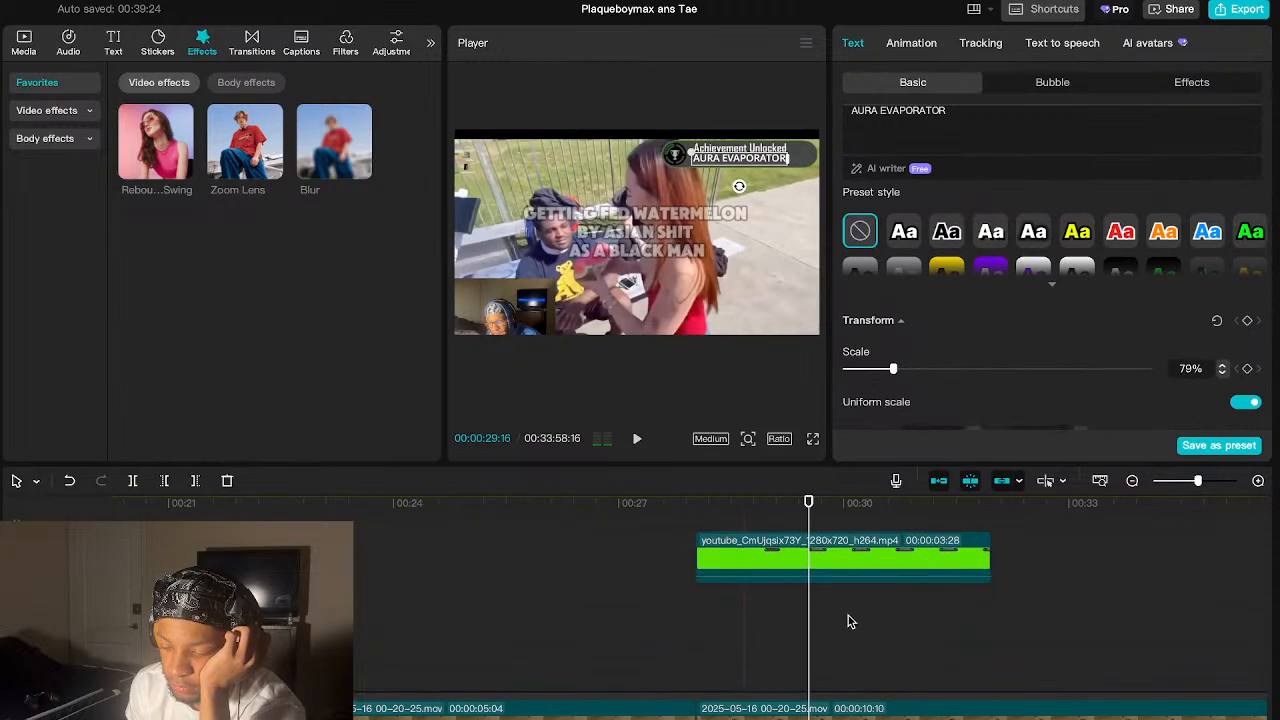
left_click(826, 671)
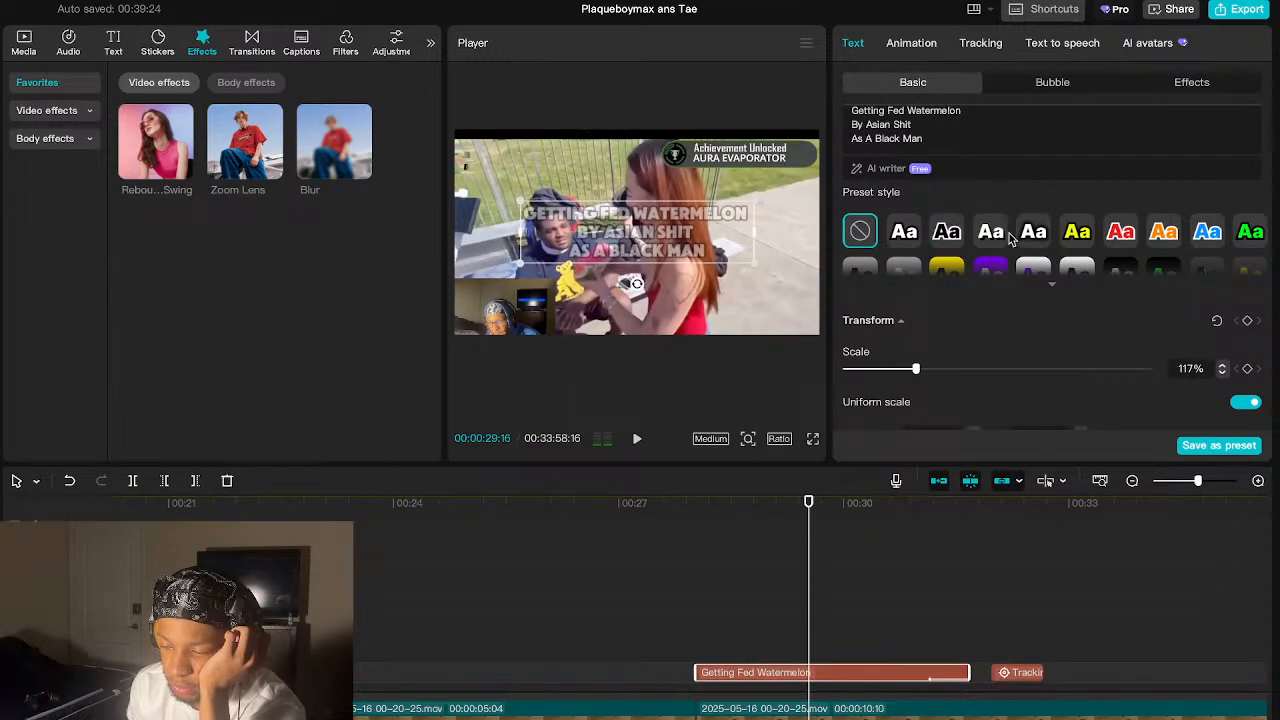
scroll(1010, 238, "down", 5)
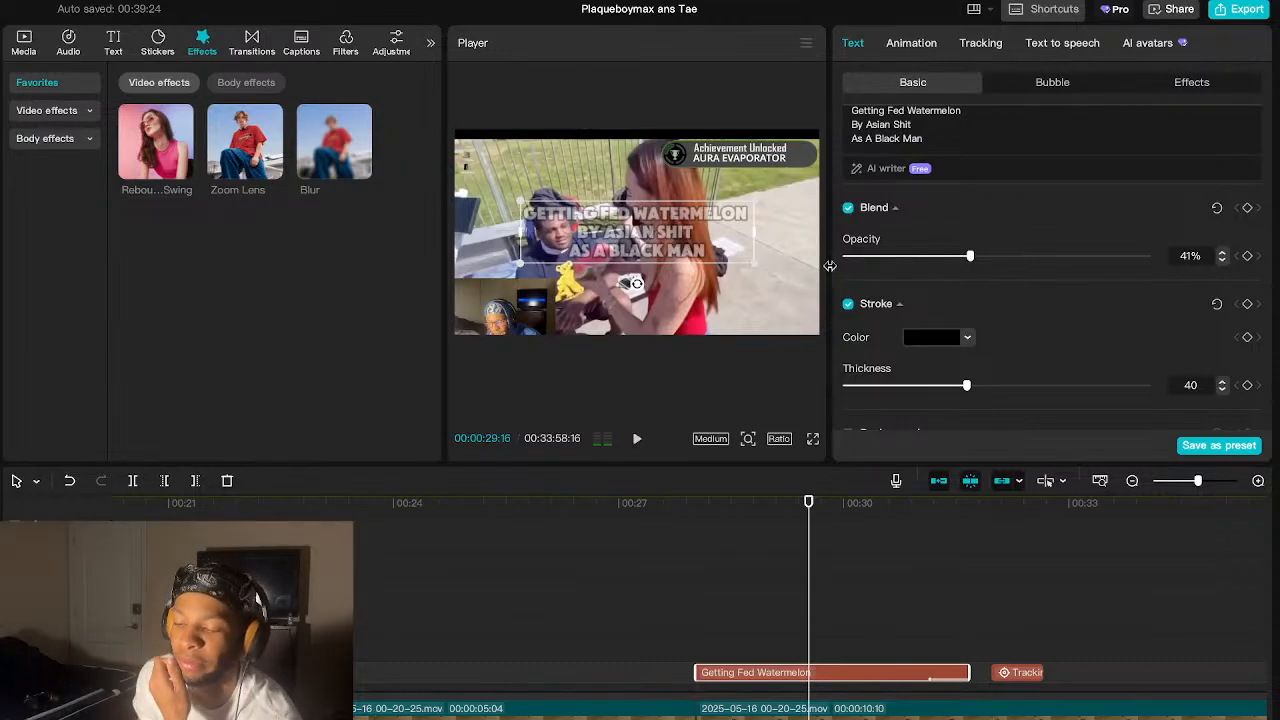
- Play the achievement scene from 00:00:30:11 with the AURA EVAPORATOR caption selected, and return the playhead to 00:00:31:04
left_click(698, 563)
left_click_drag(694, 564, 871, 585)
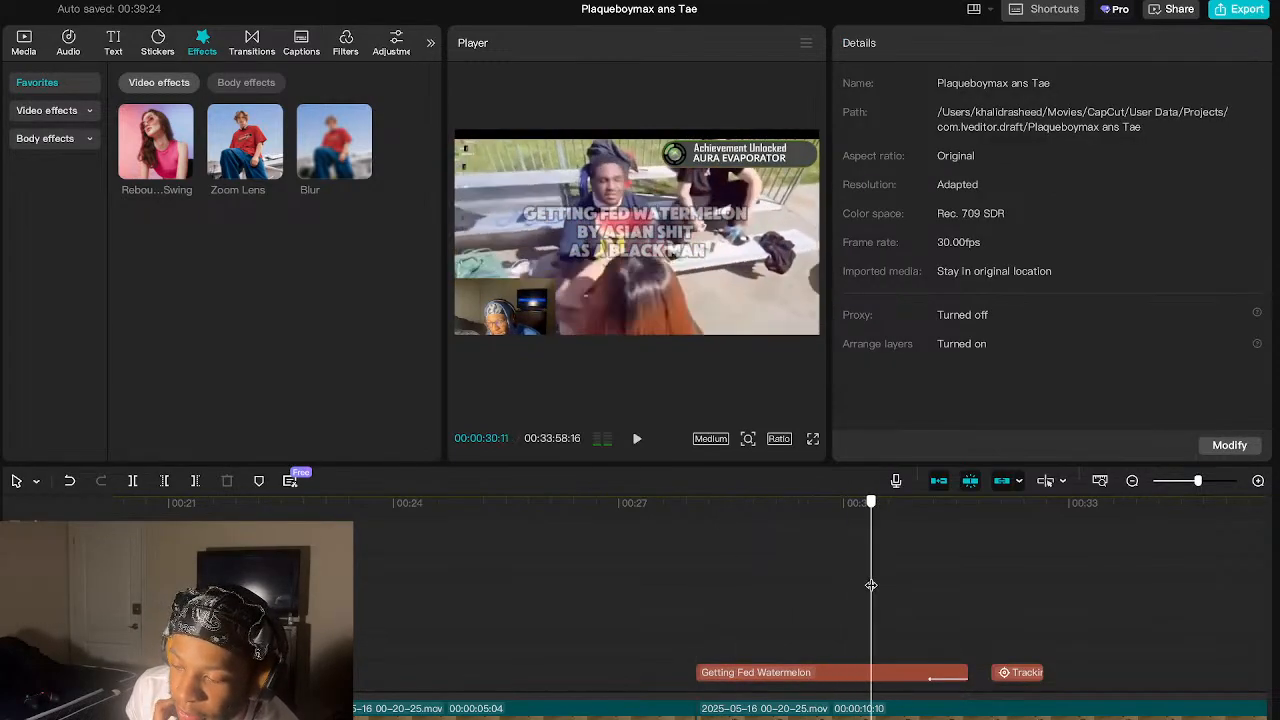
left_click(782, 163)
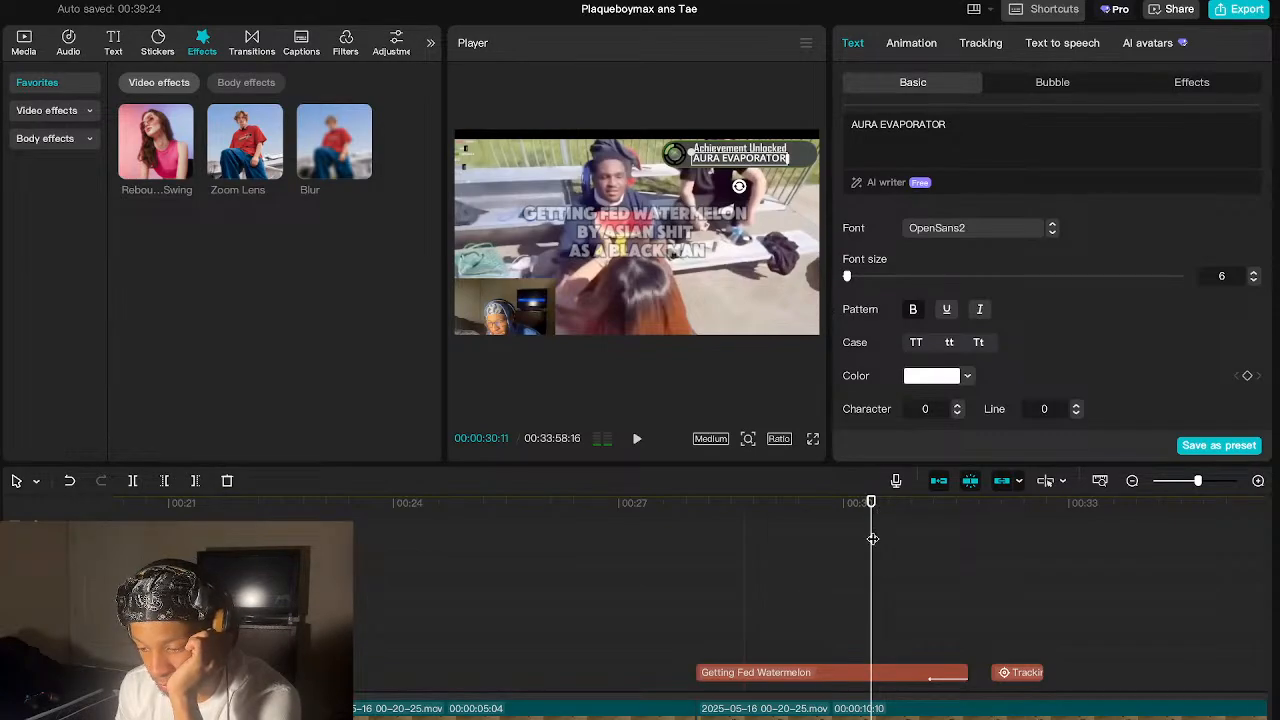
key("space")
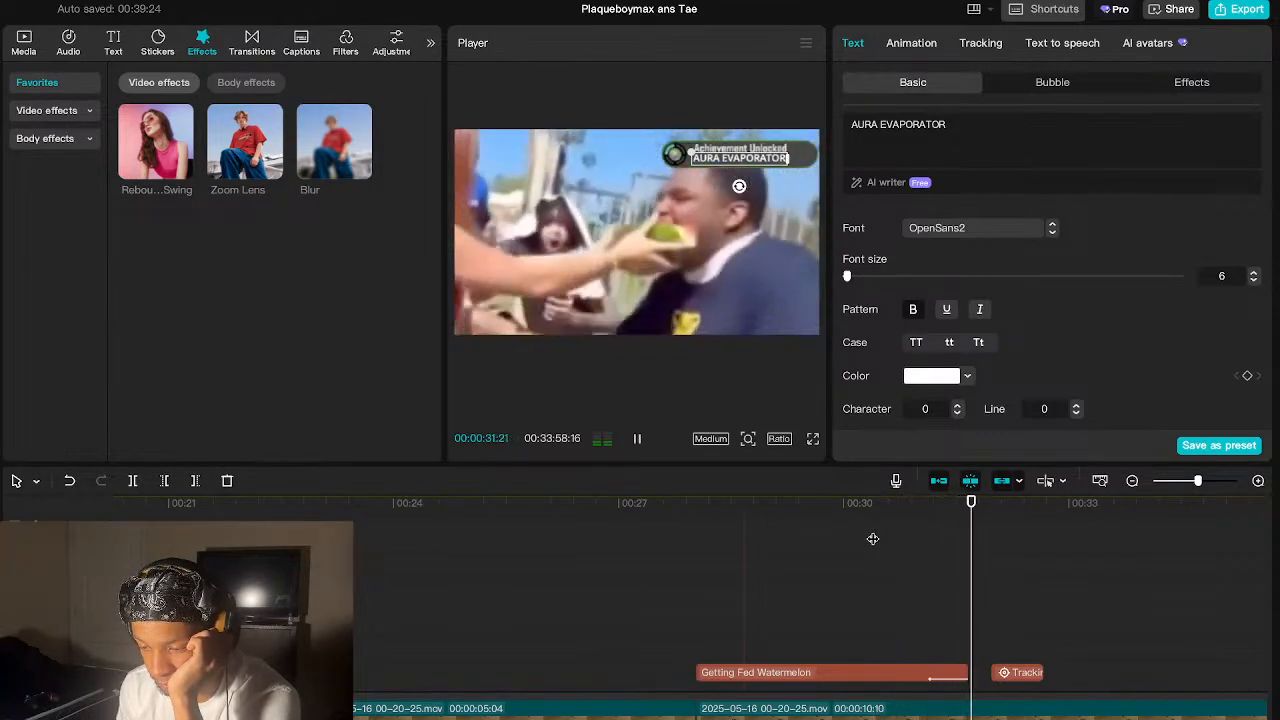
left_click(933, 606)
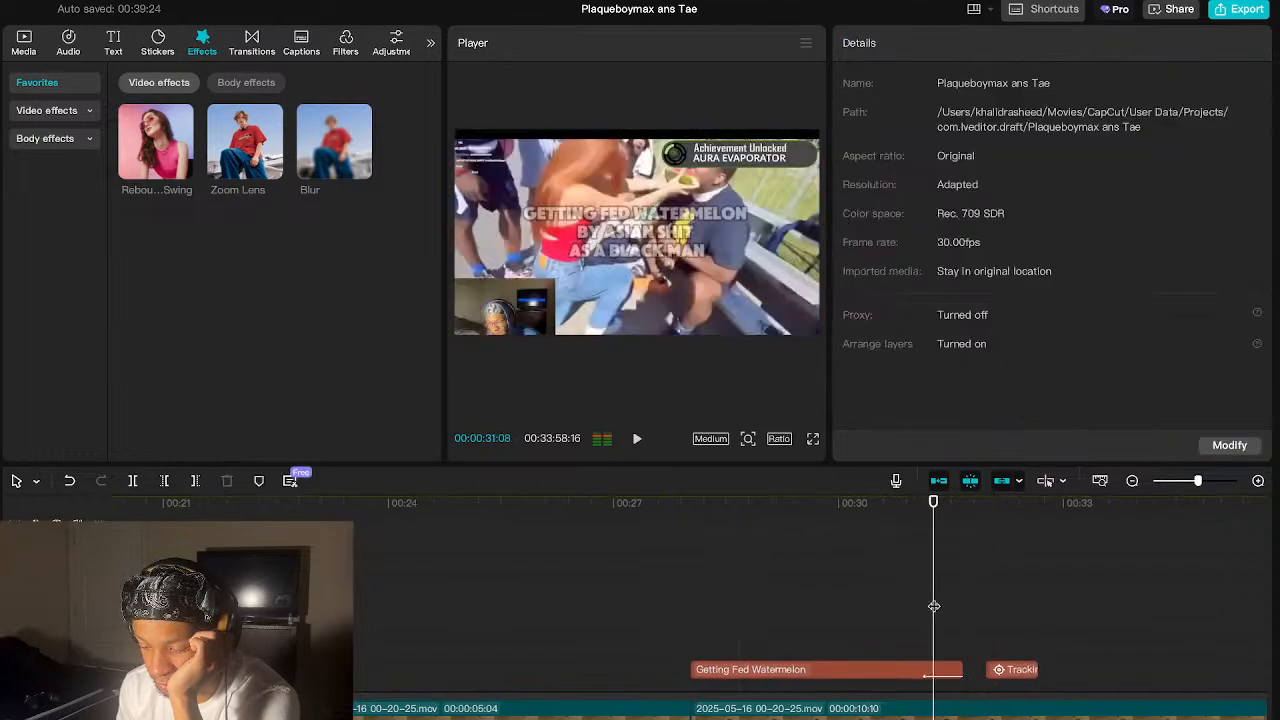
left_click(924, 606)
- Play the sound effects beneath the watermelon close-up and select the coin sound clip to show its volume settings
scroll(924, 606, "down", 5)
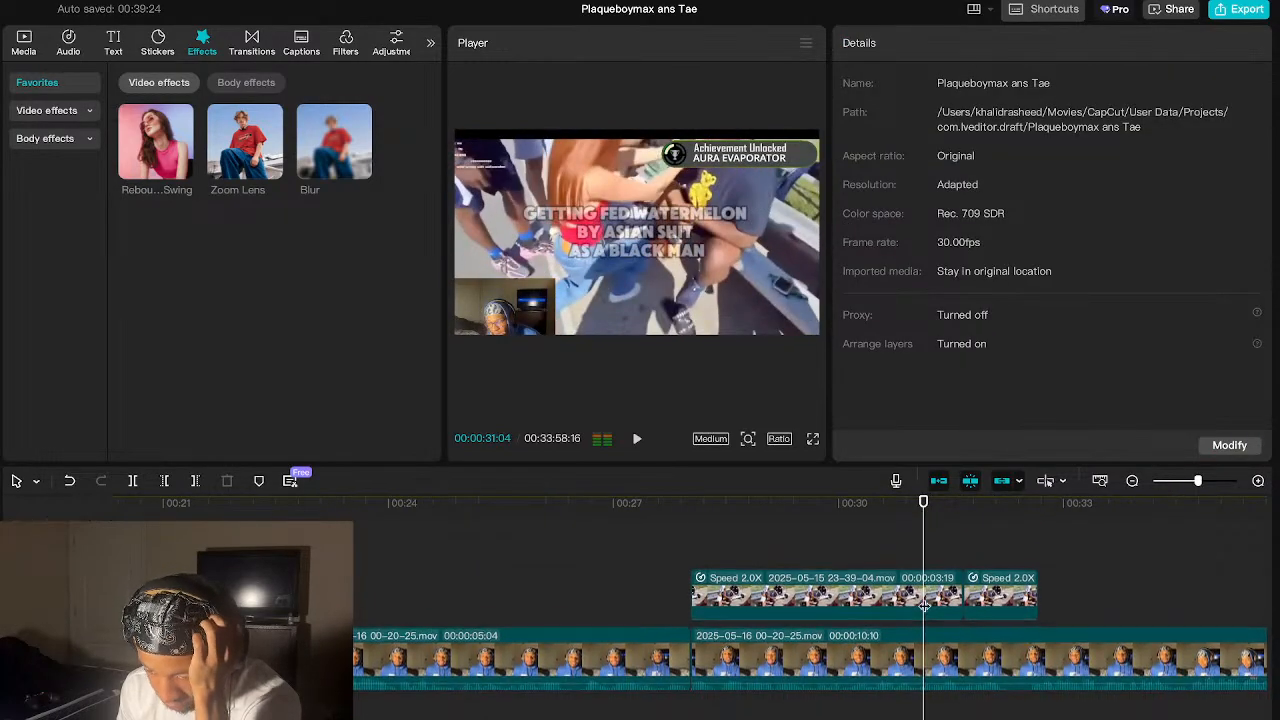
scroll(924, 606, "down", 2)
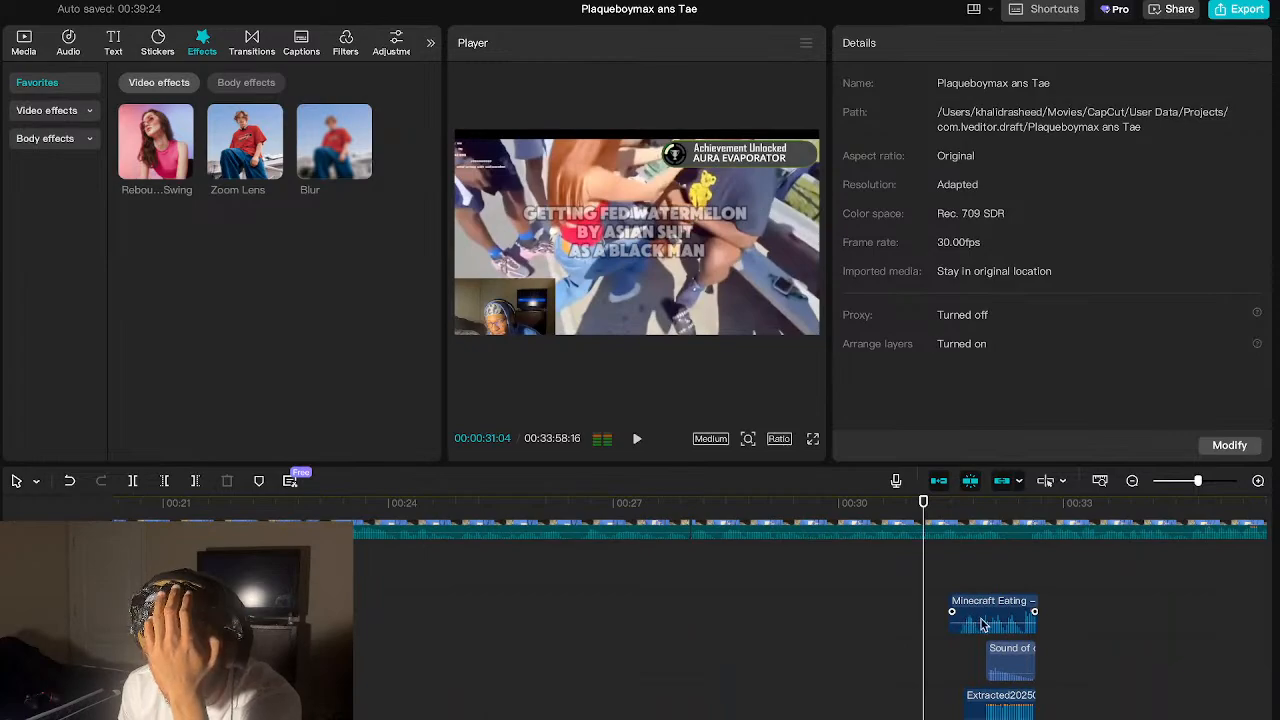
left_click(1012, 662)
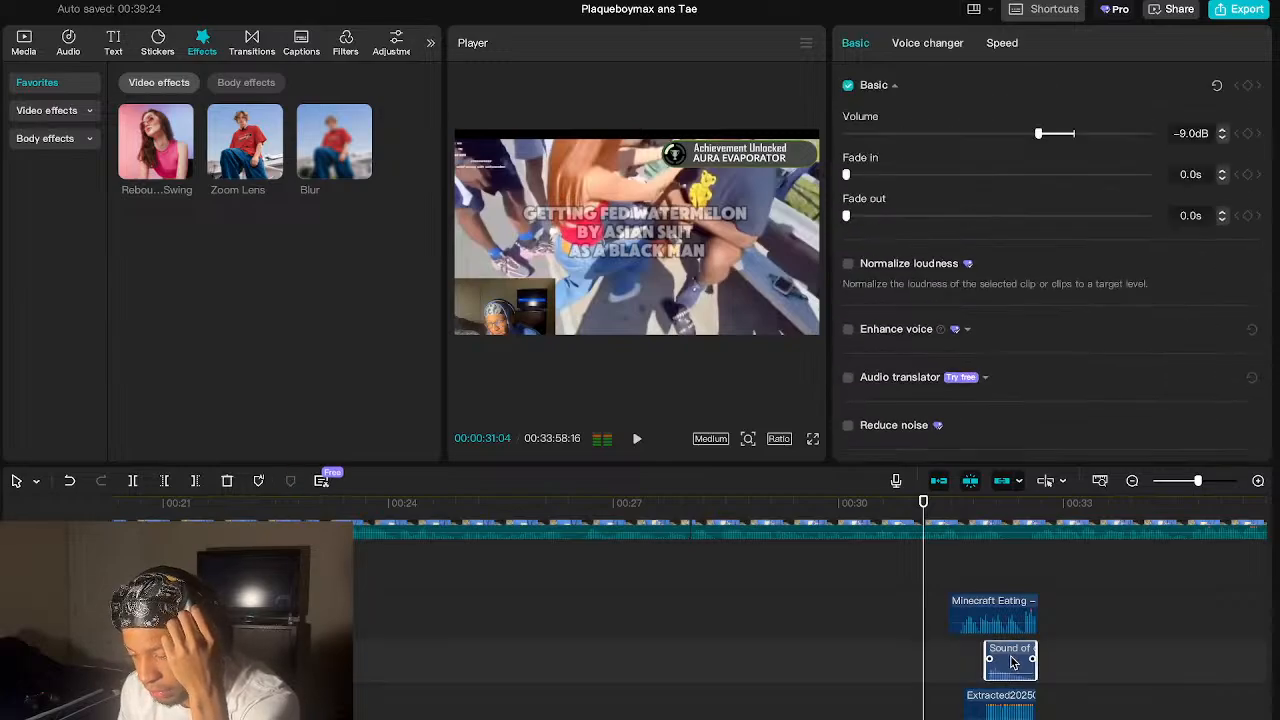
left_click(985, 576)
key("space")
key("space")
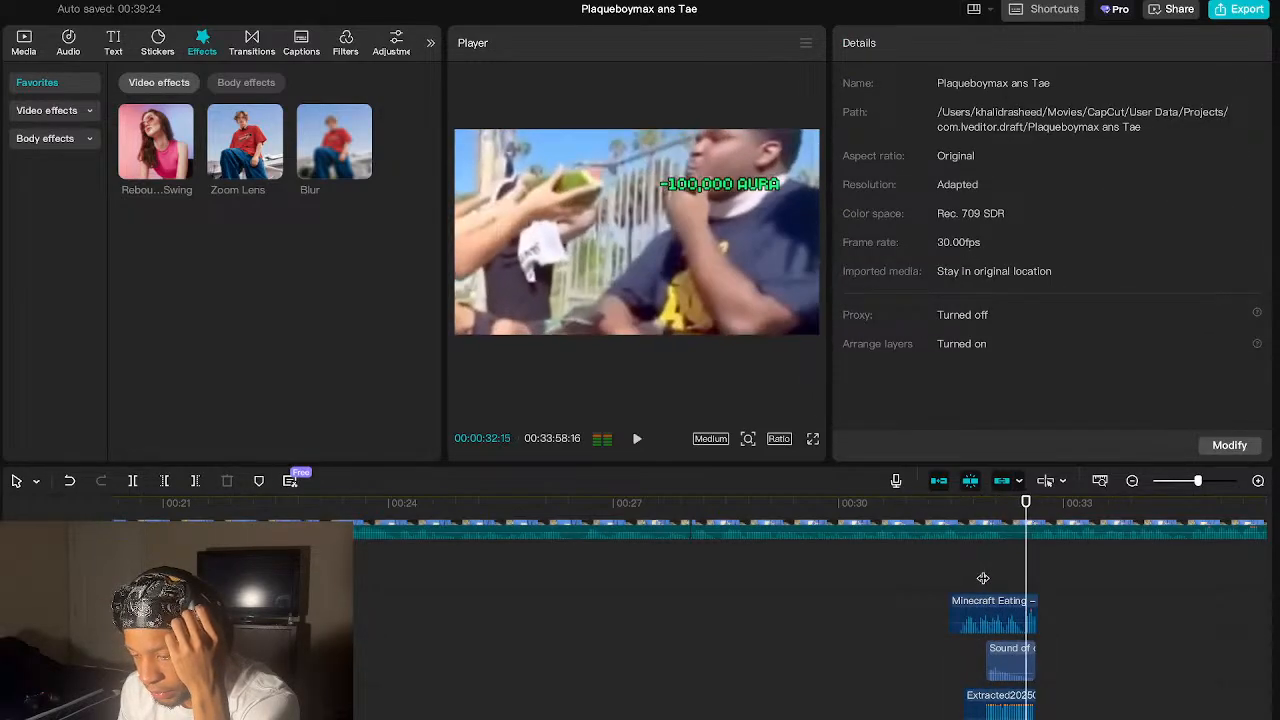
left_click(1012, 660)
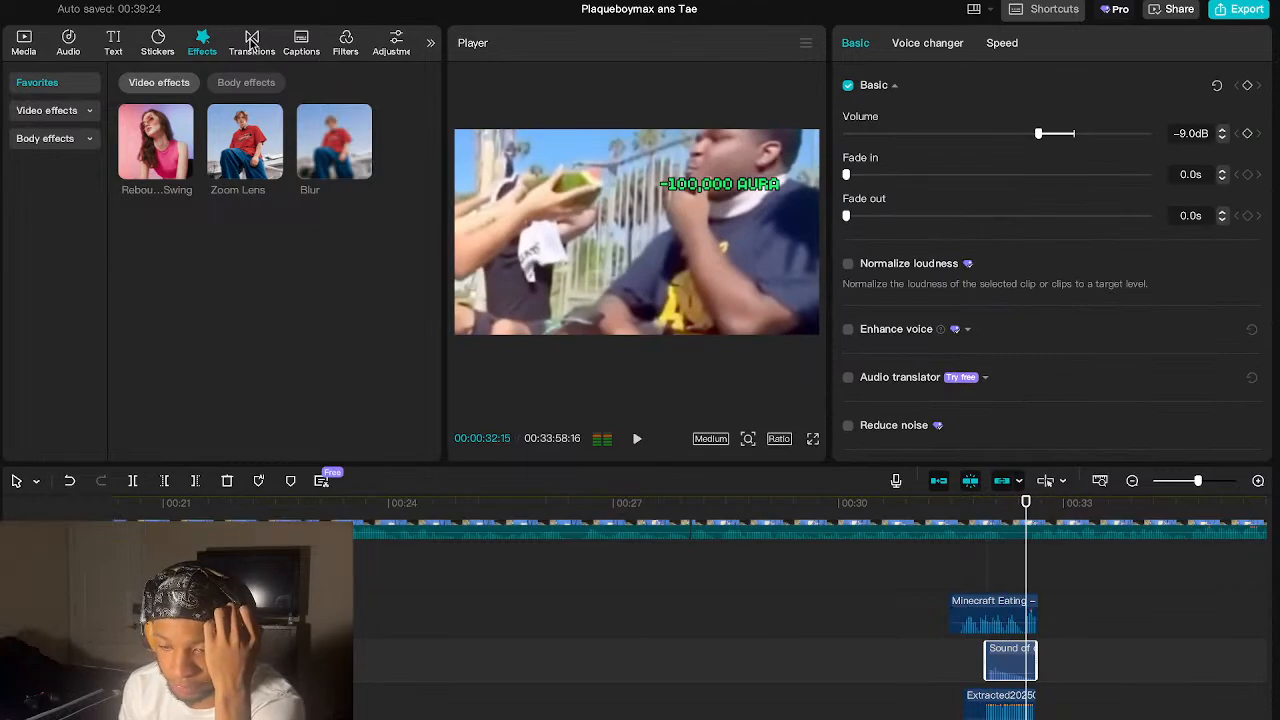
- Search the sound effects library for "coin sound" and preview Sound of coin and Mario style, coin, 8bit, NES
left_click(72, 45)
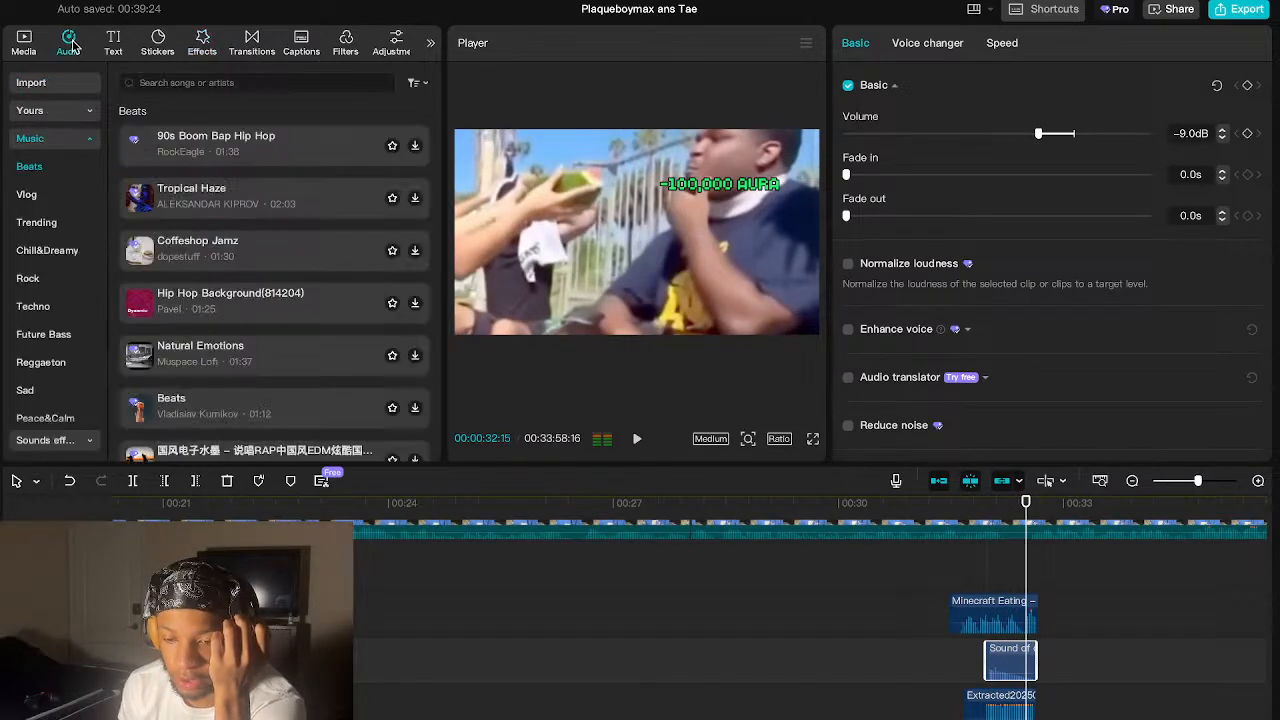
left_click(82, 139)
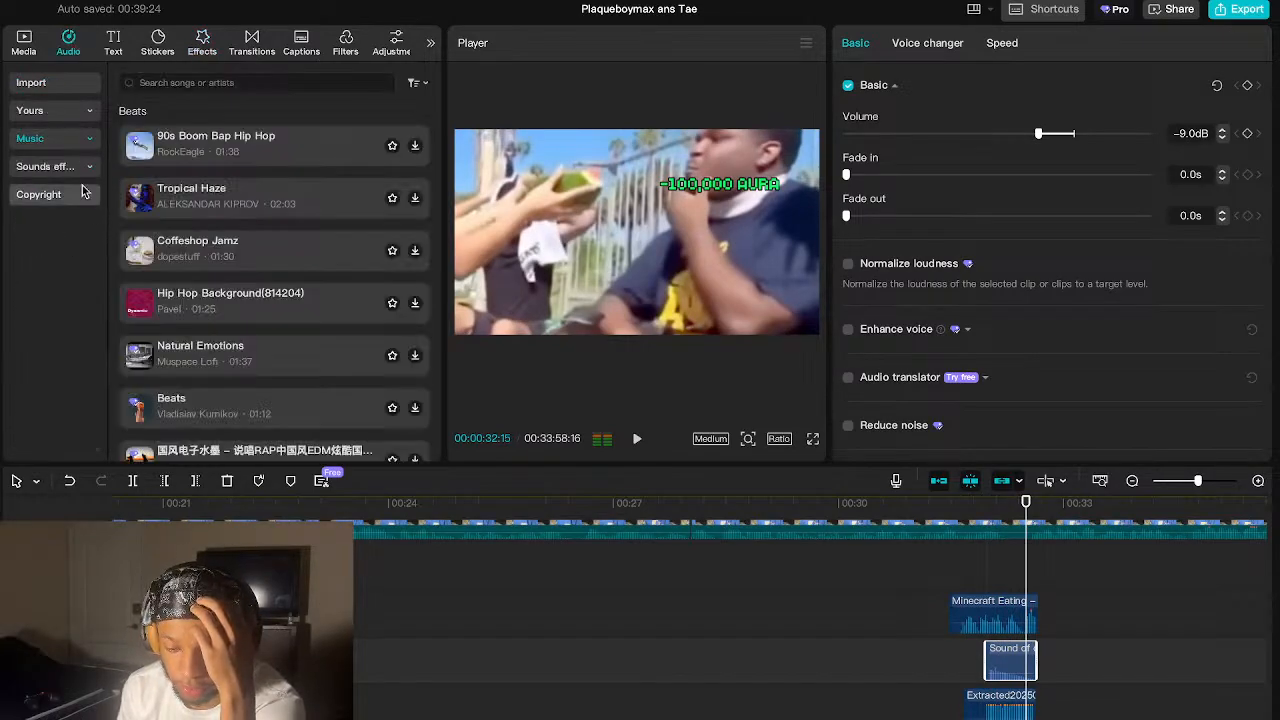
left_click(72, 167)
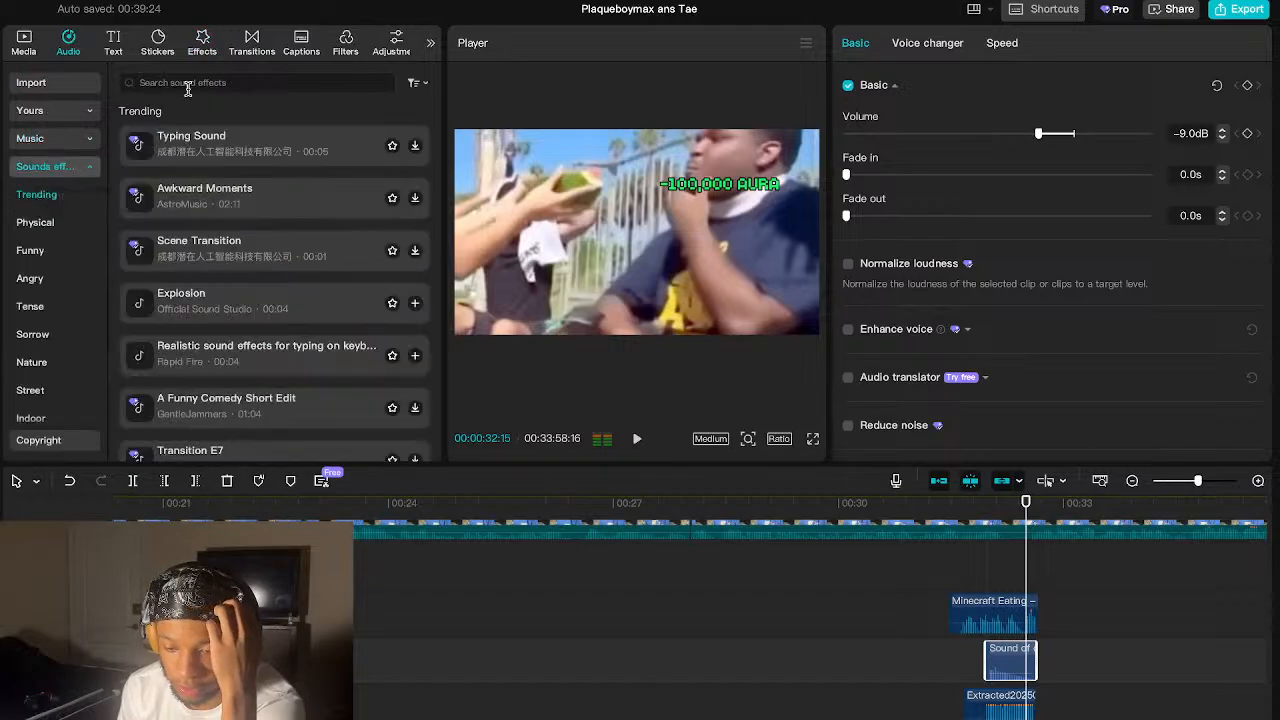
left_click(190, 86)
left_click(232, 137)
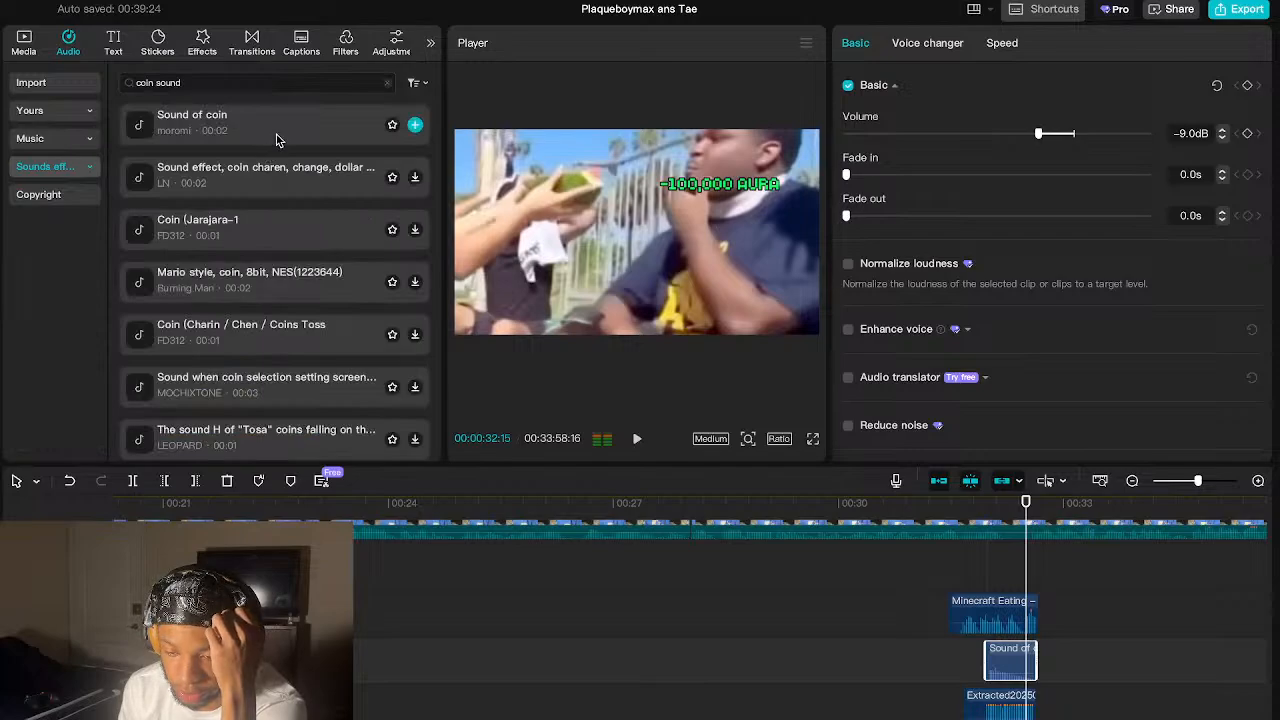
left_click(277, 139)
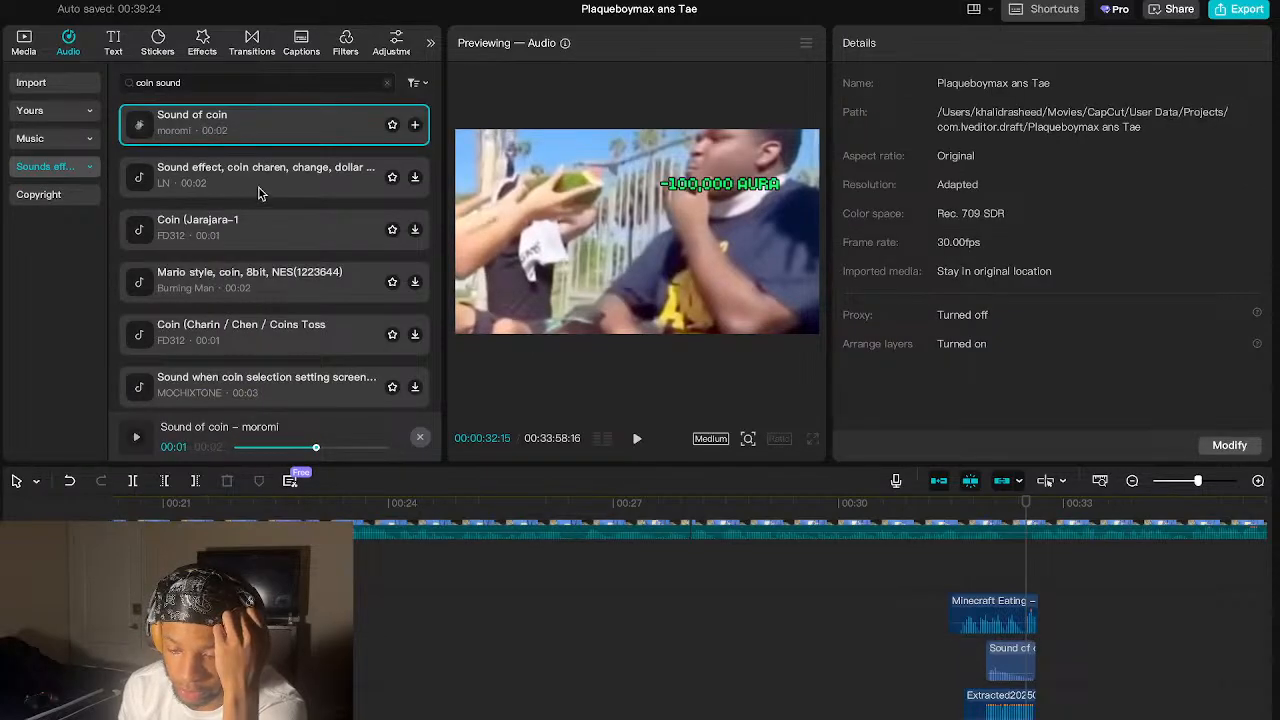
left_click(293, 280)
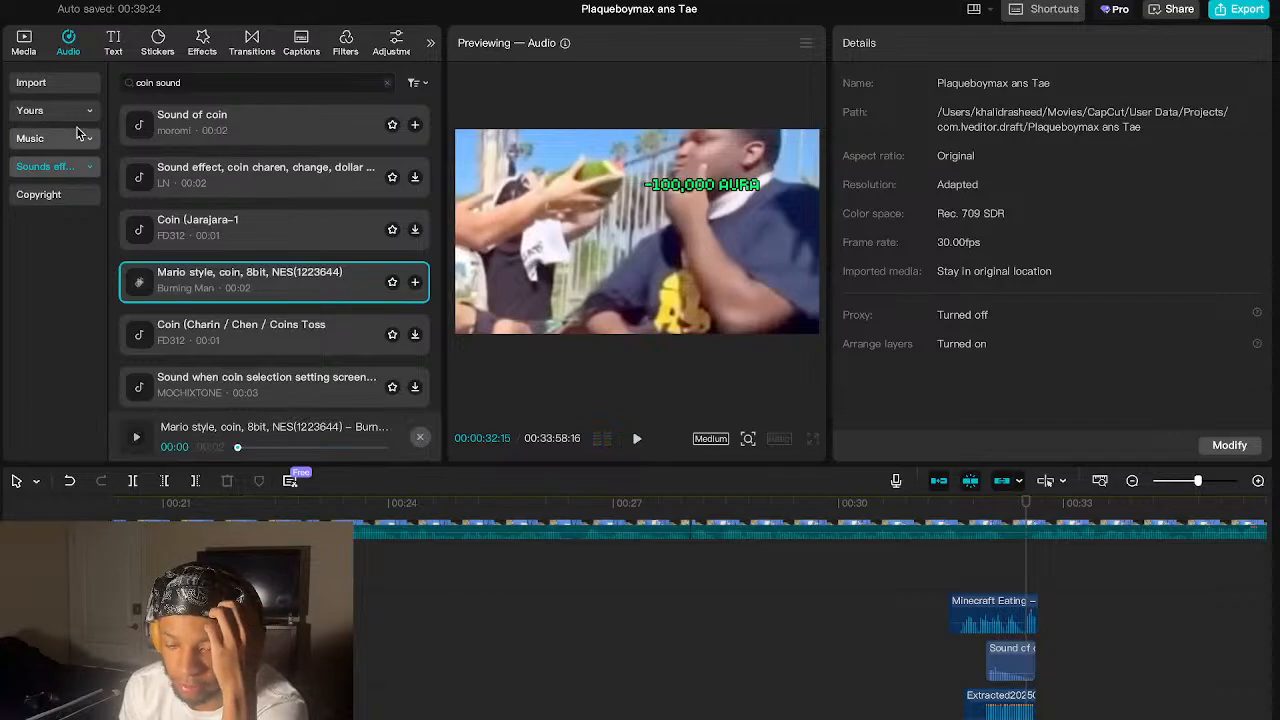
- Check the imported audio, search the sound effects for "dramatic sound effect", and preview Dramatic horns and Dramatic reverse sound 10-02
left_click(70, 85)
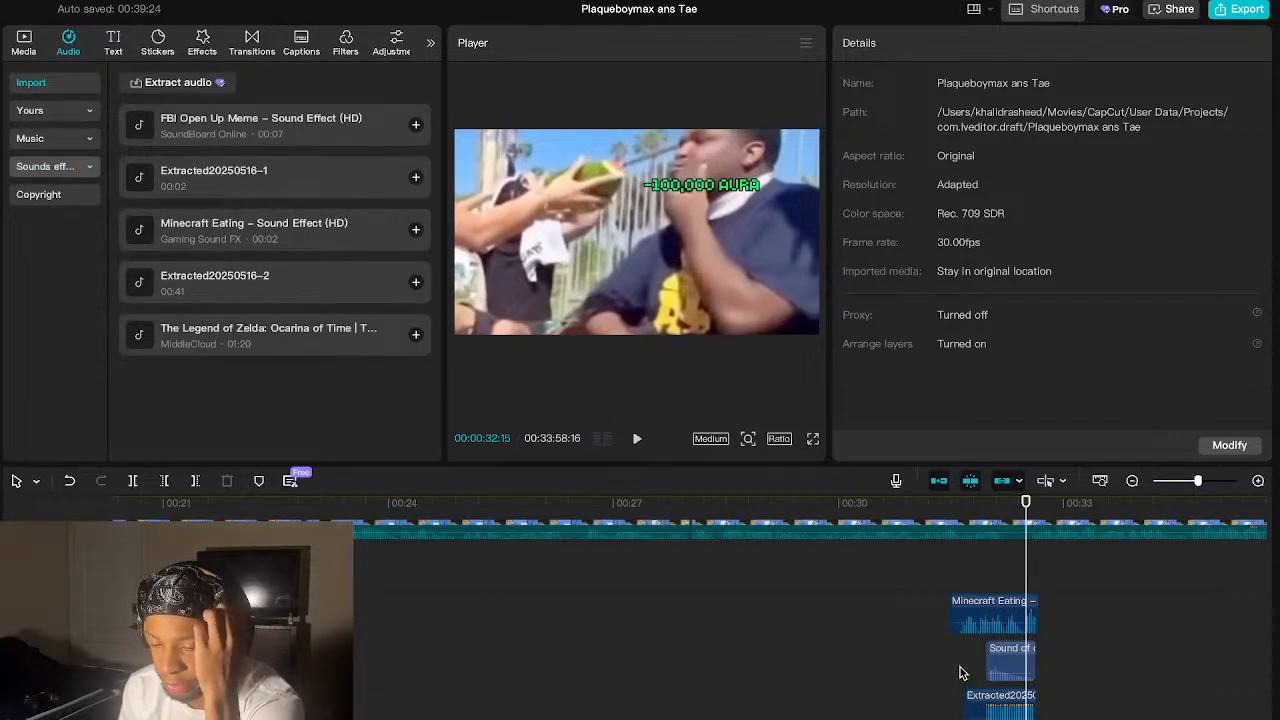
left_click(68, 174)
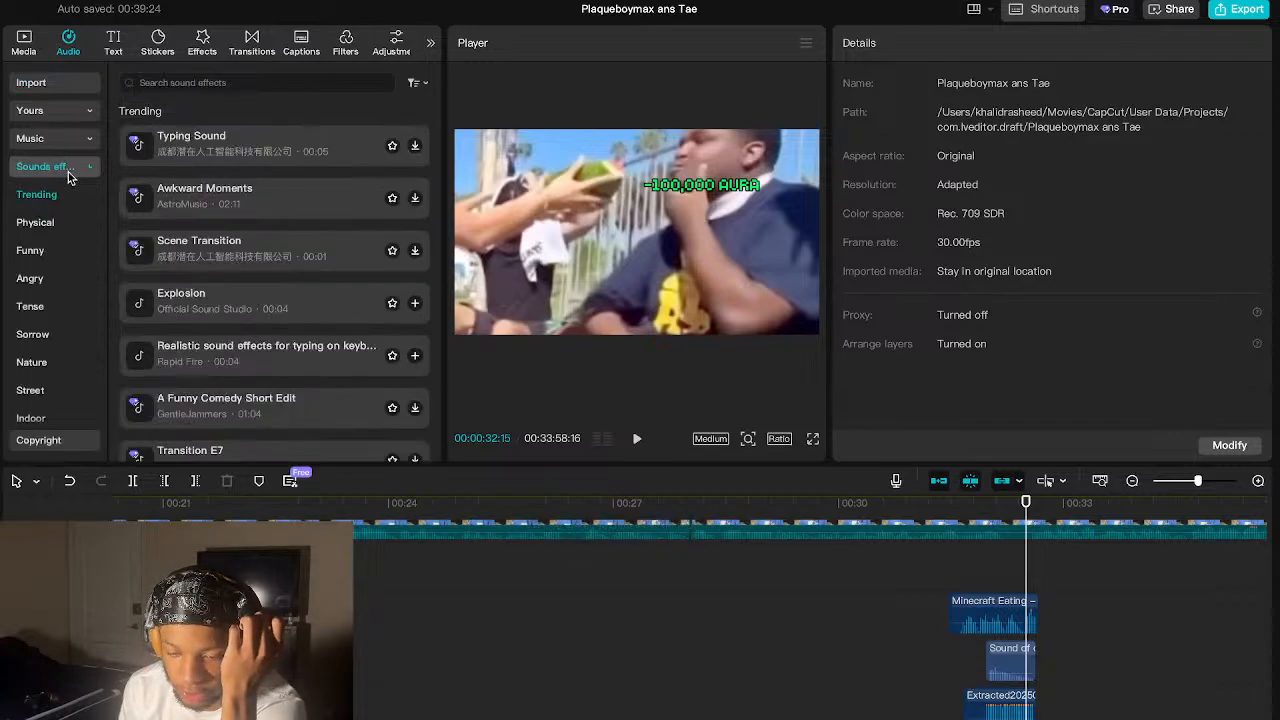
left_click(189, 84)
type("dramat")
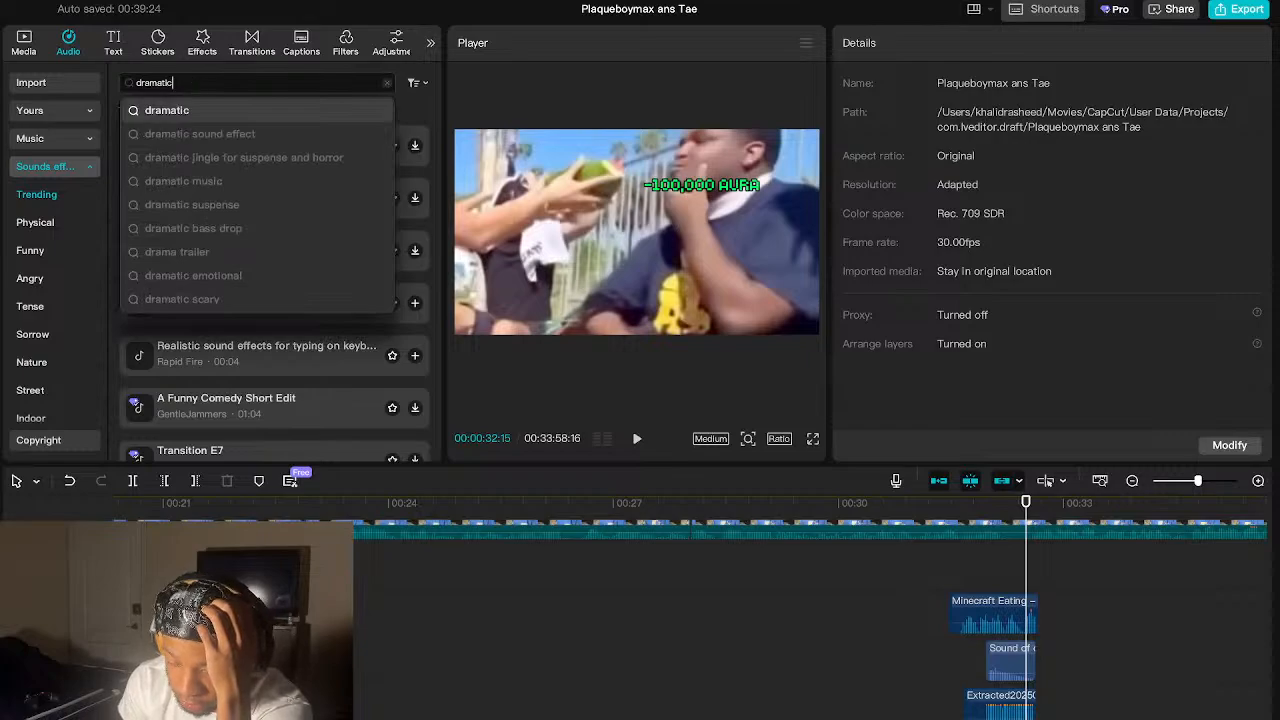
type("ic")
left_click(175, 112)
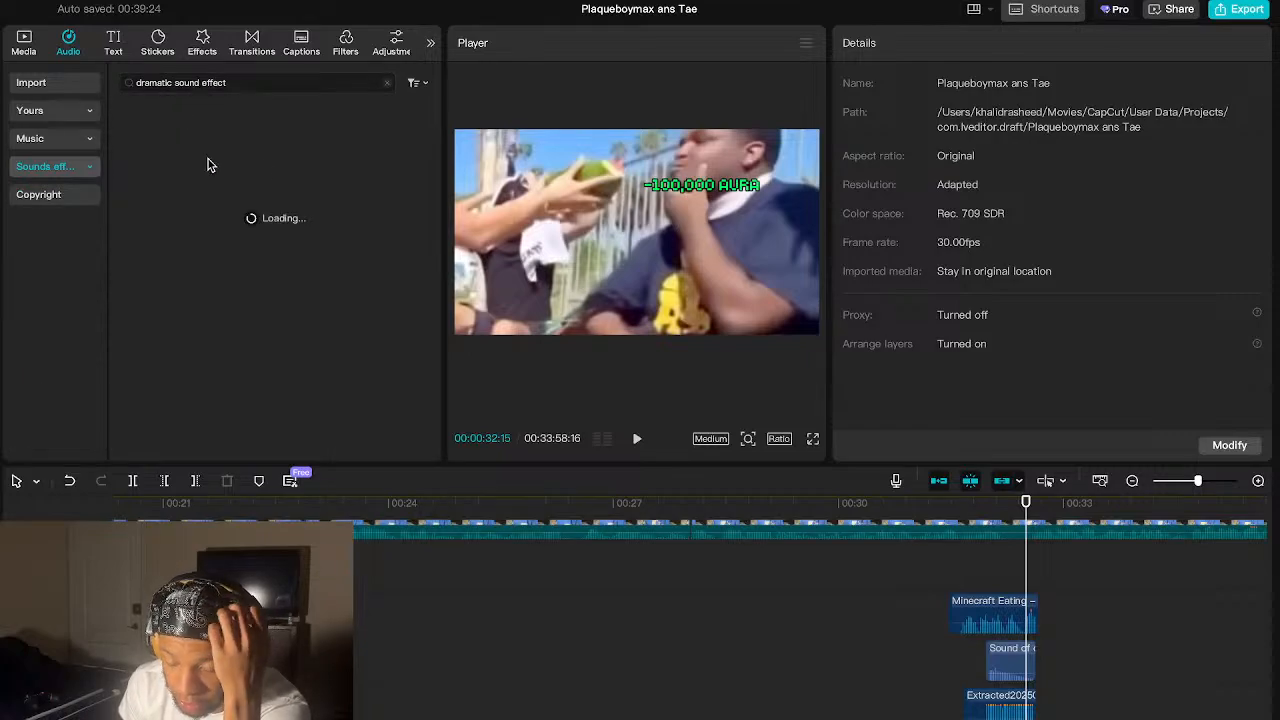
left_click(254, 135)
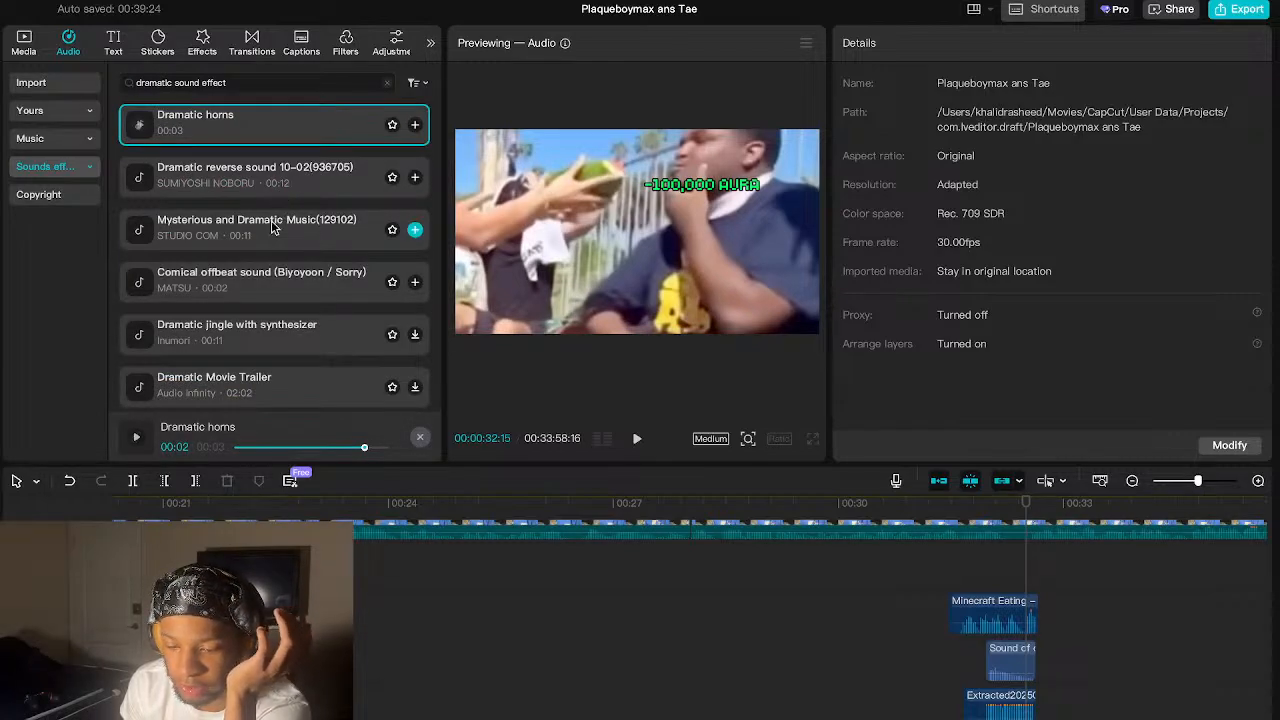
left_click(275, 187)
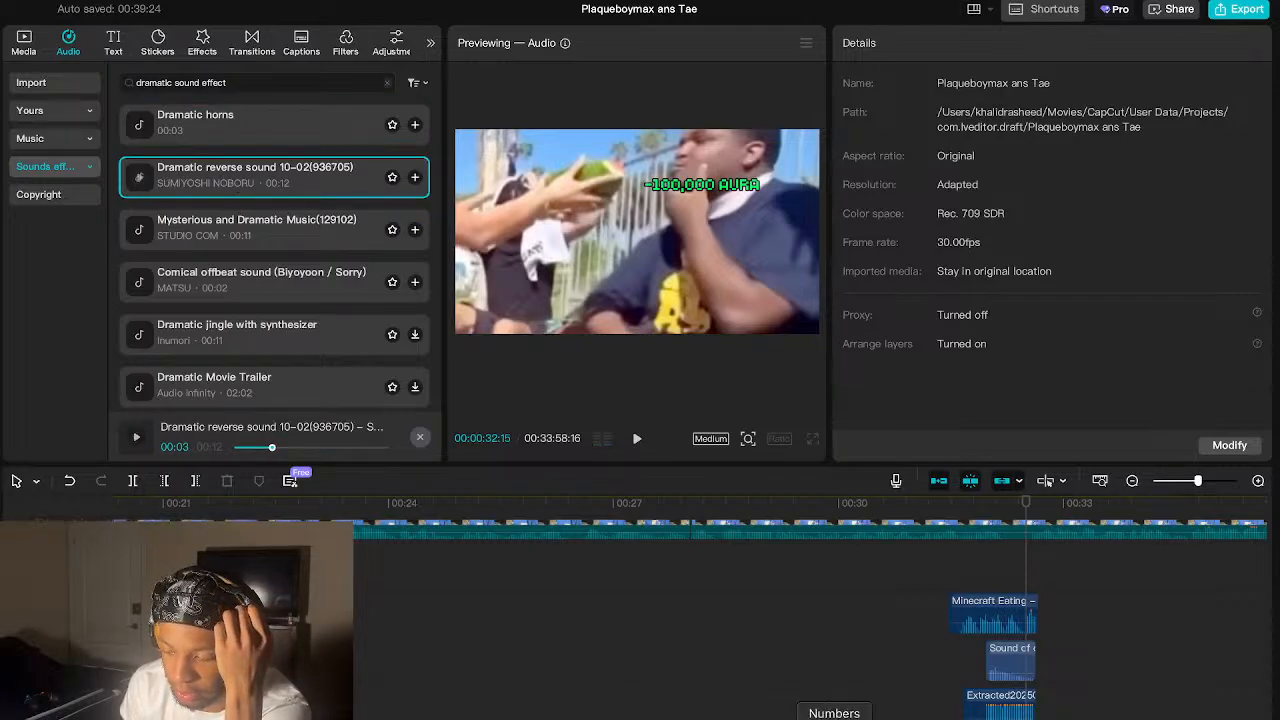
- Replay the eating moment from 00:00:31:20 and review the volume of the Minecraft Eating and extracted audio clips
left_click(955, 684)
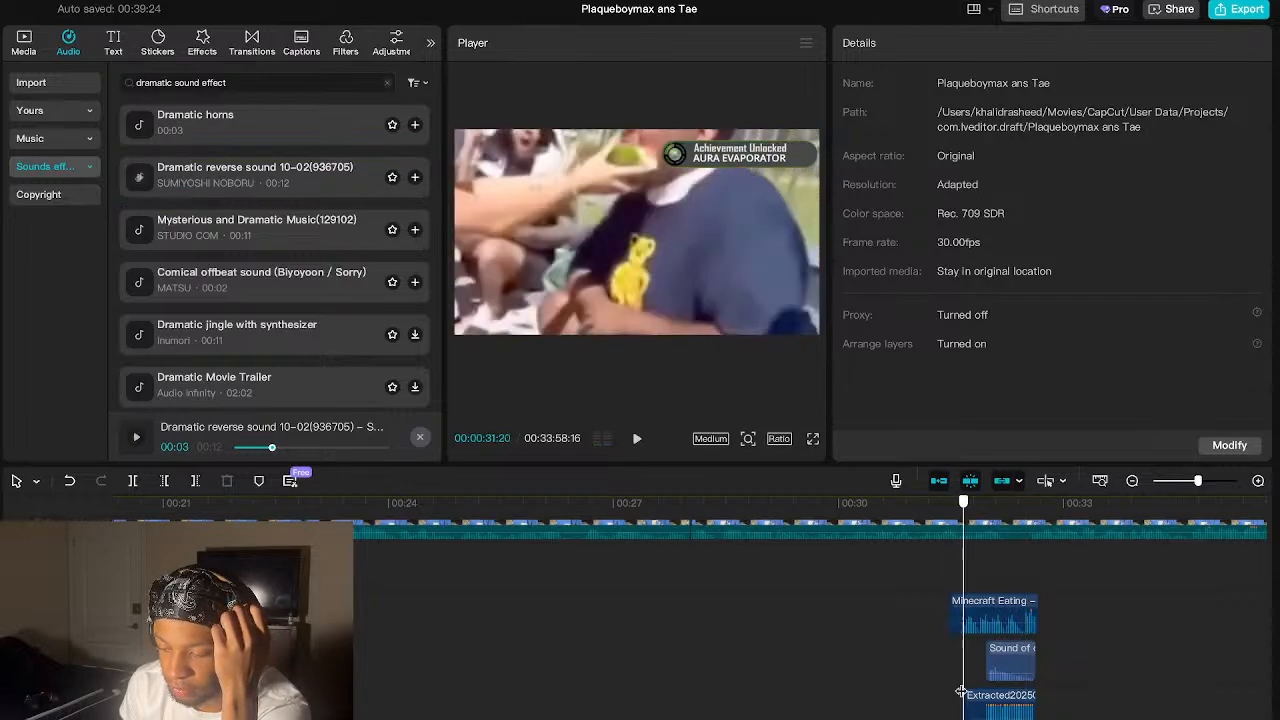
left_click_drag(948, 695, 962, 700)
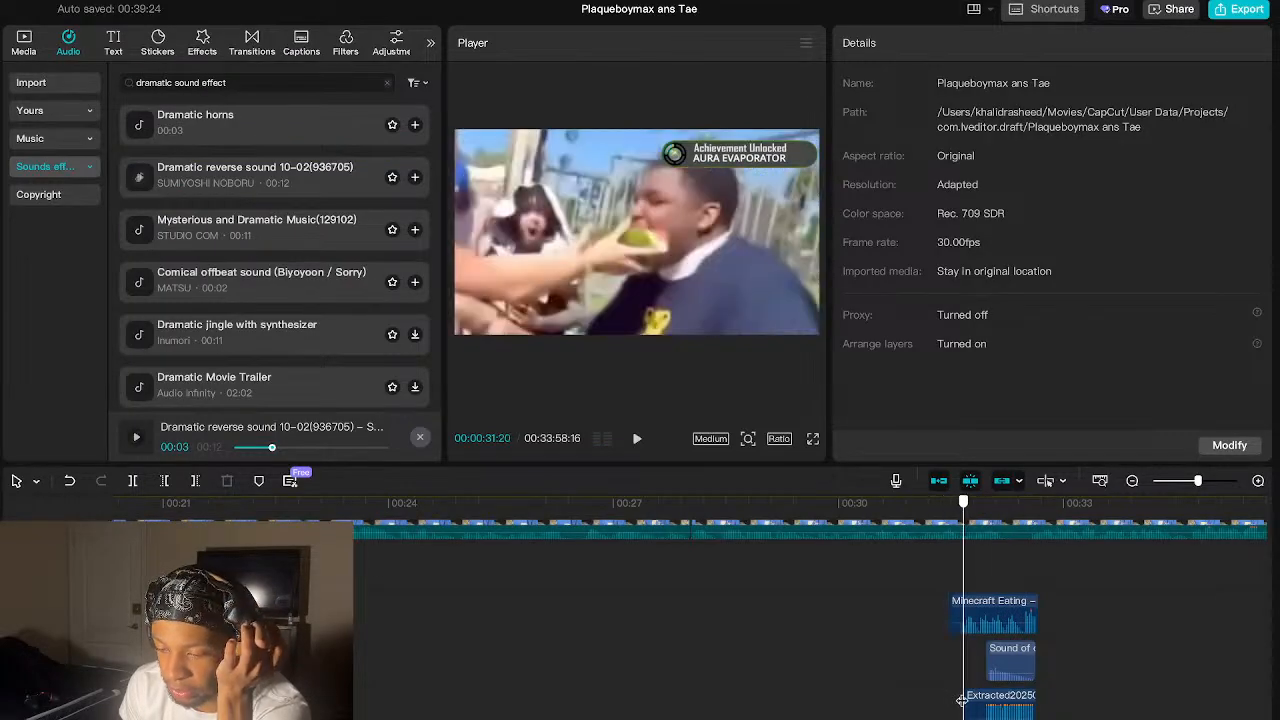
left_click(982, 640)
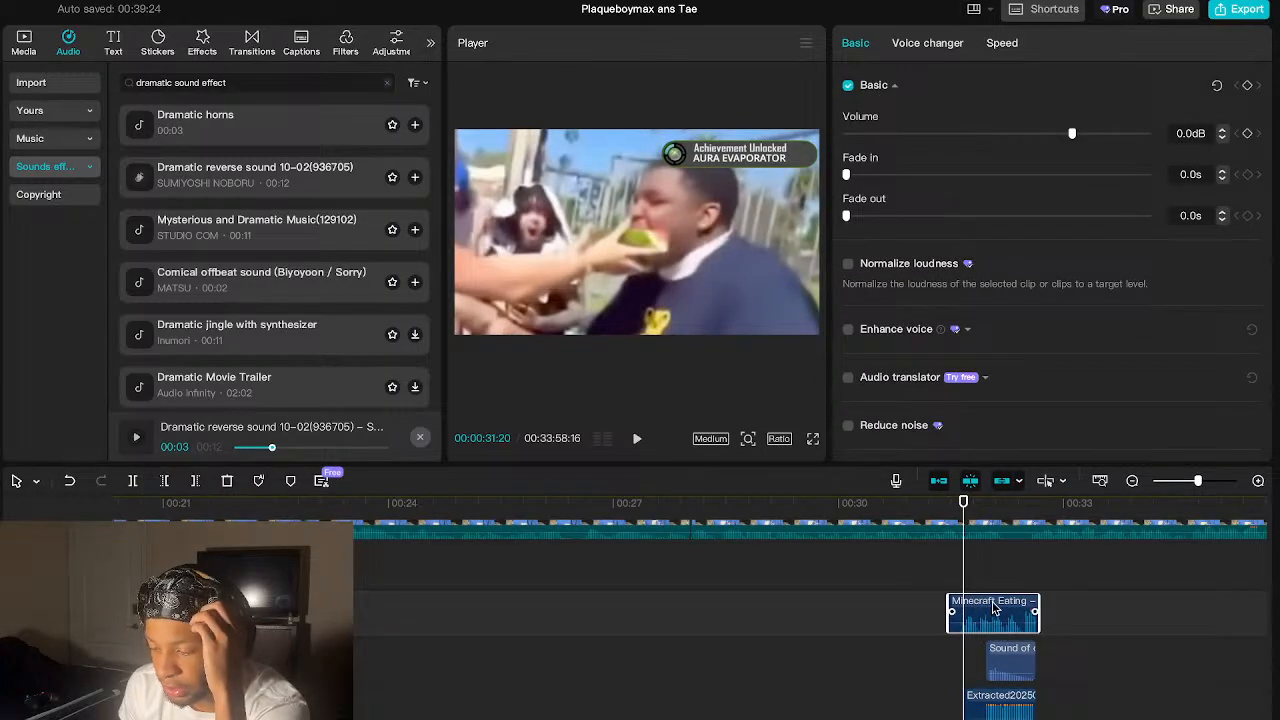
key("space")
key("space")
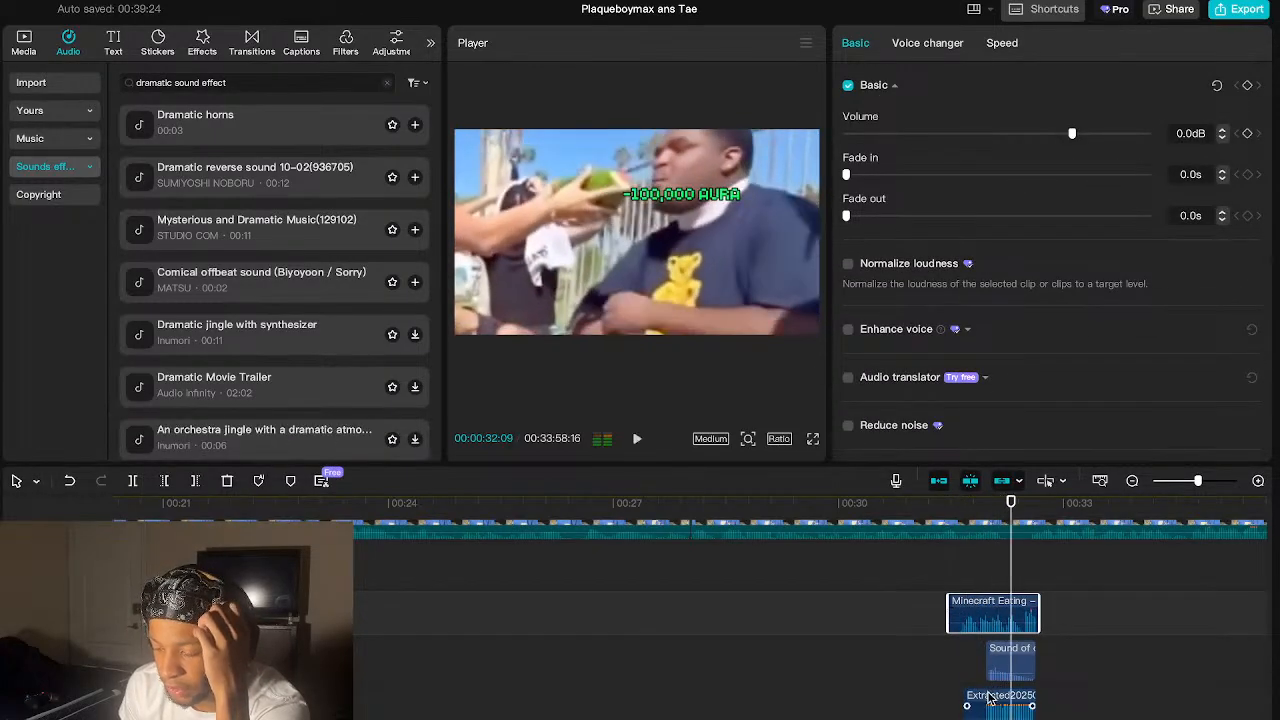
left_click(986, 708)
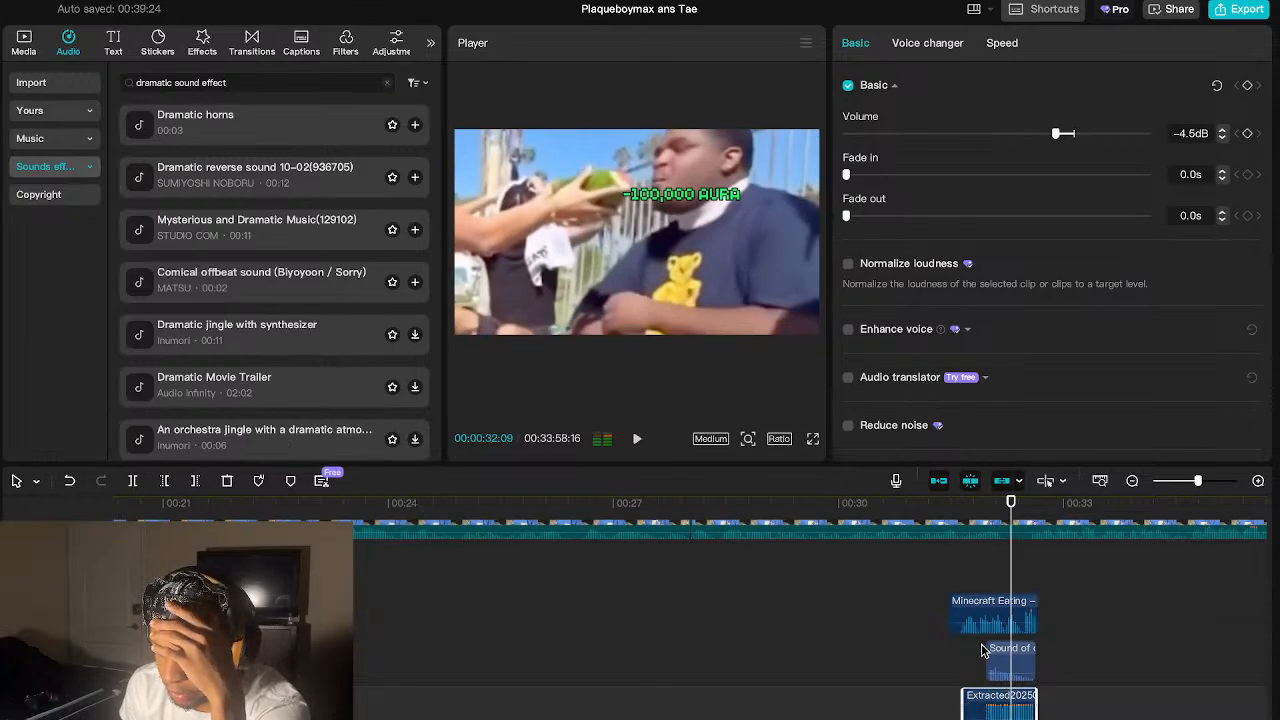
- Move the playhead to 00:00:31:29 and select the "-100,000 Aura" text over the eating close-up to show its text settings
scroll(983, 651, "up", 2)
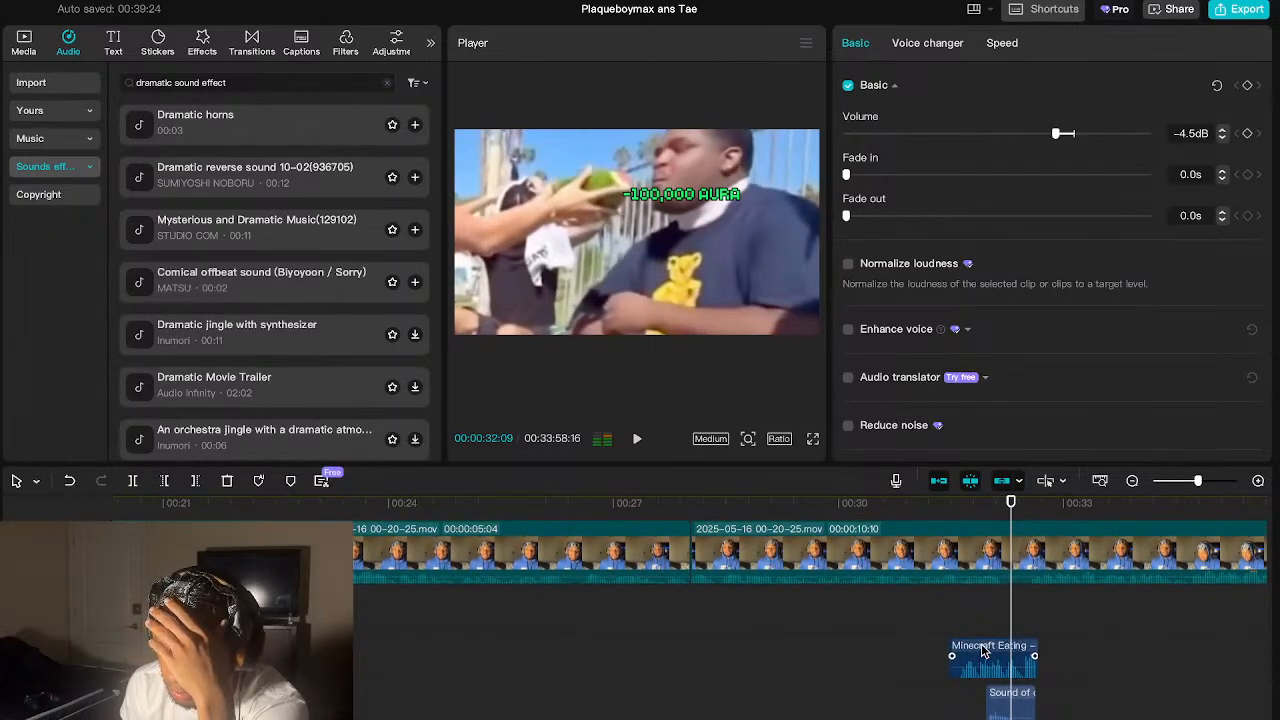
scroll(983, 651, "up", 1)
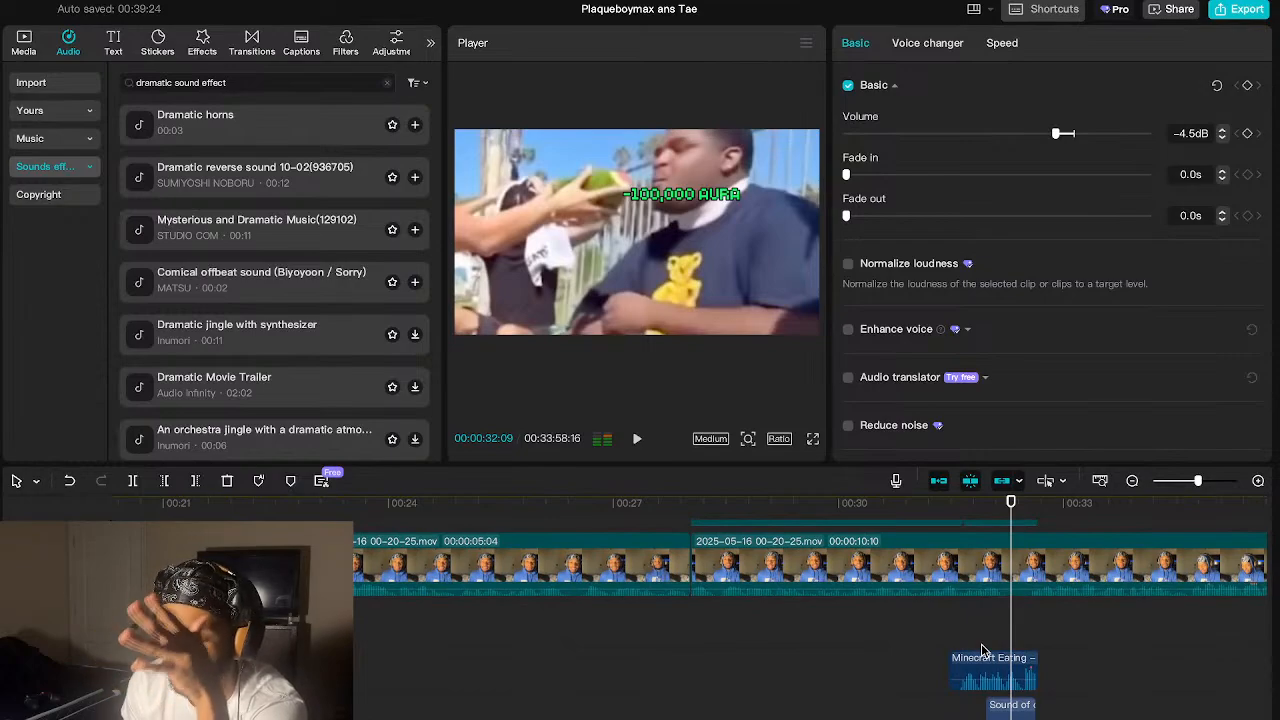
scroll(983, 651, "left", 2)
scroll(983, 651, "right", 4)
scroll(983, 651, "up", 3)
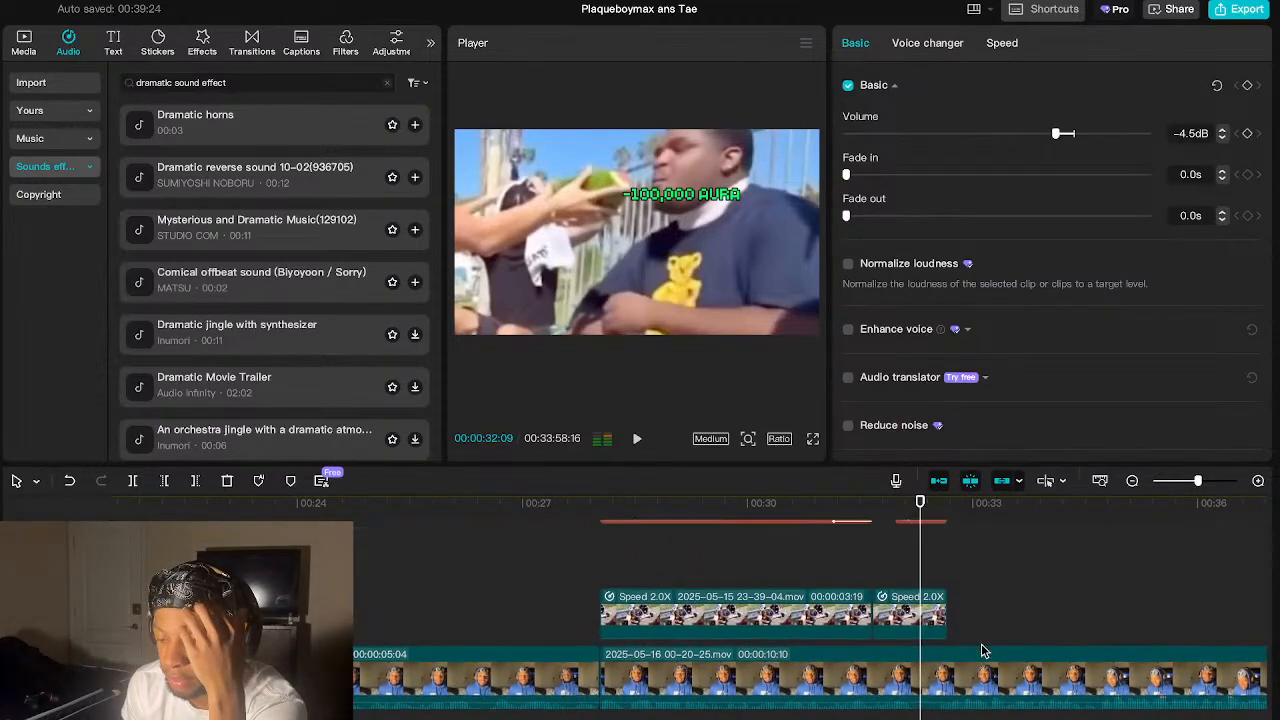
scroll(983, 651, "up", 2)
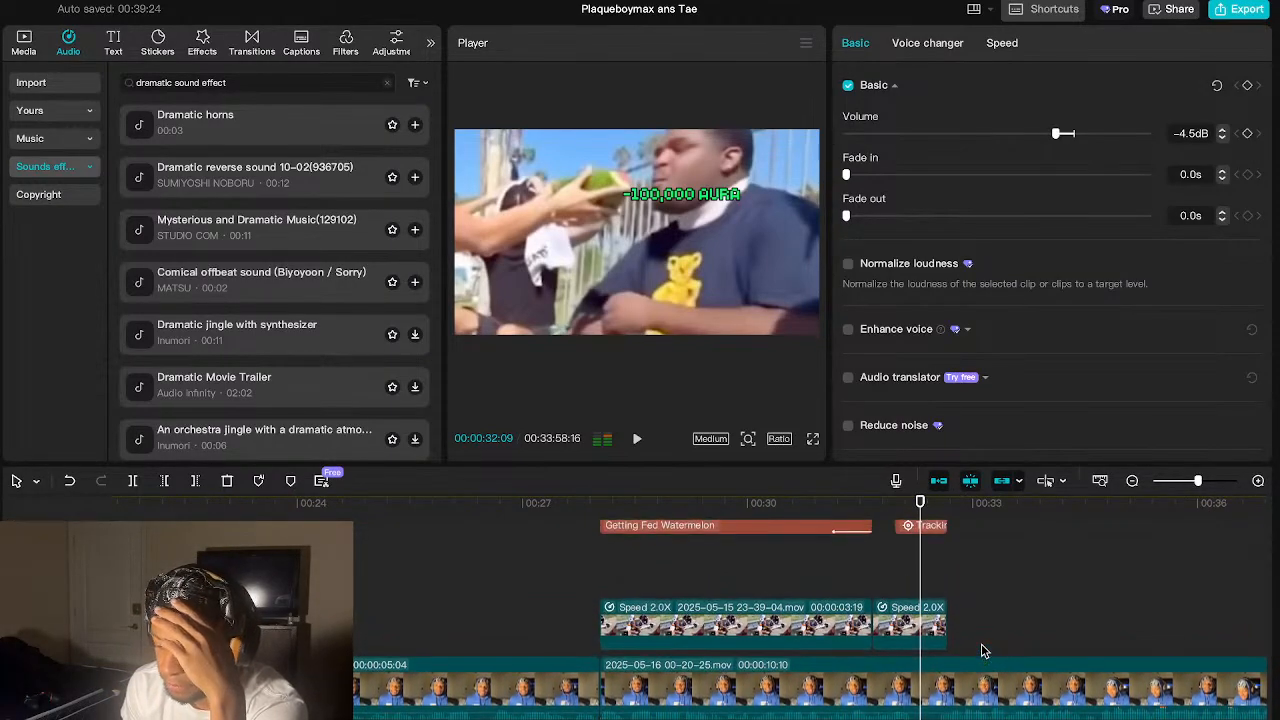
scroll(983, 651, "up", 2)
left_click(907, 613)
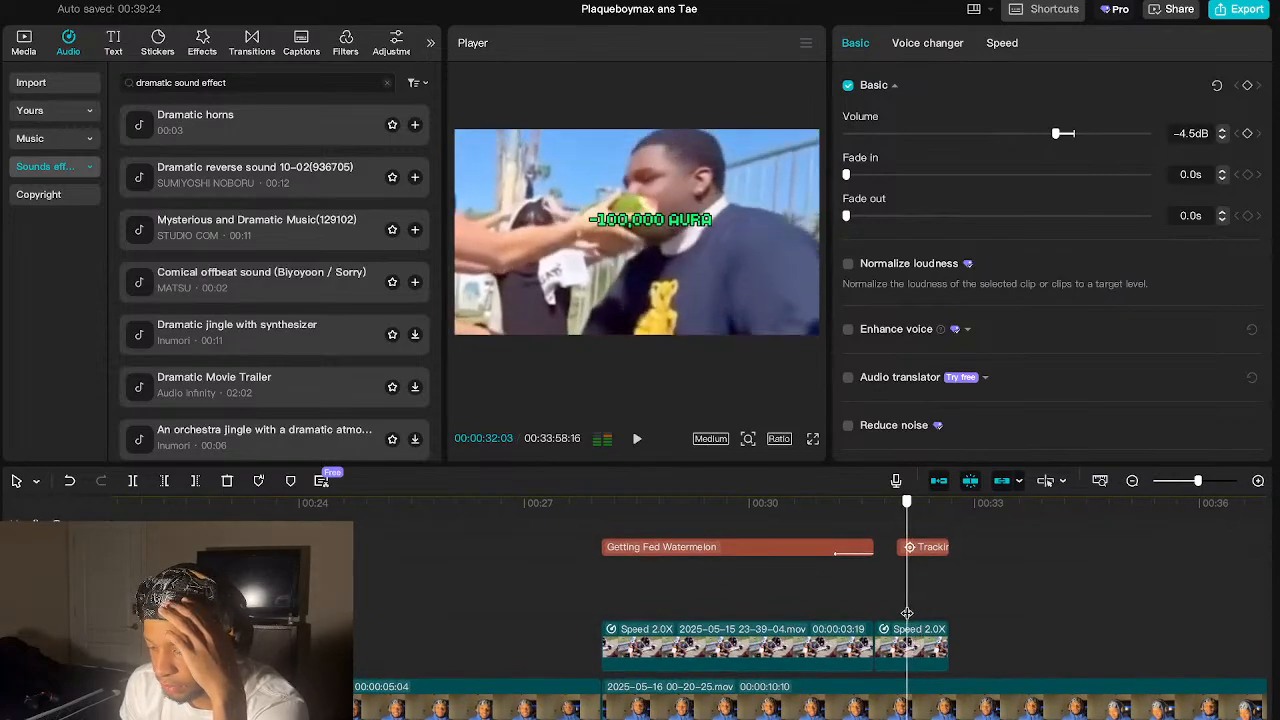
left_click_drag(907, 613, 901, 613)
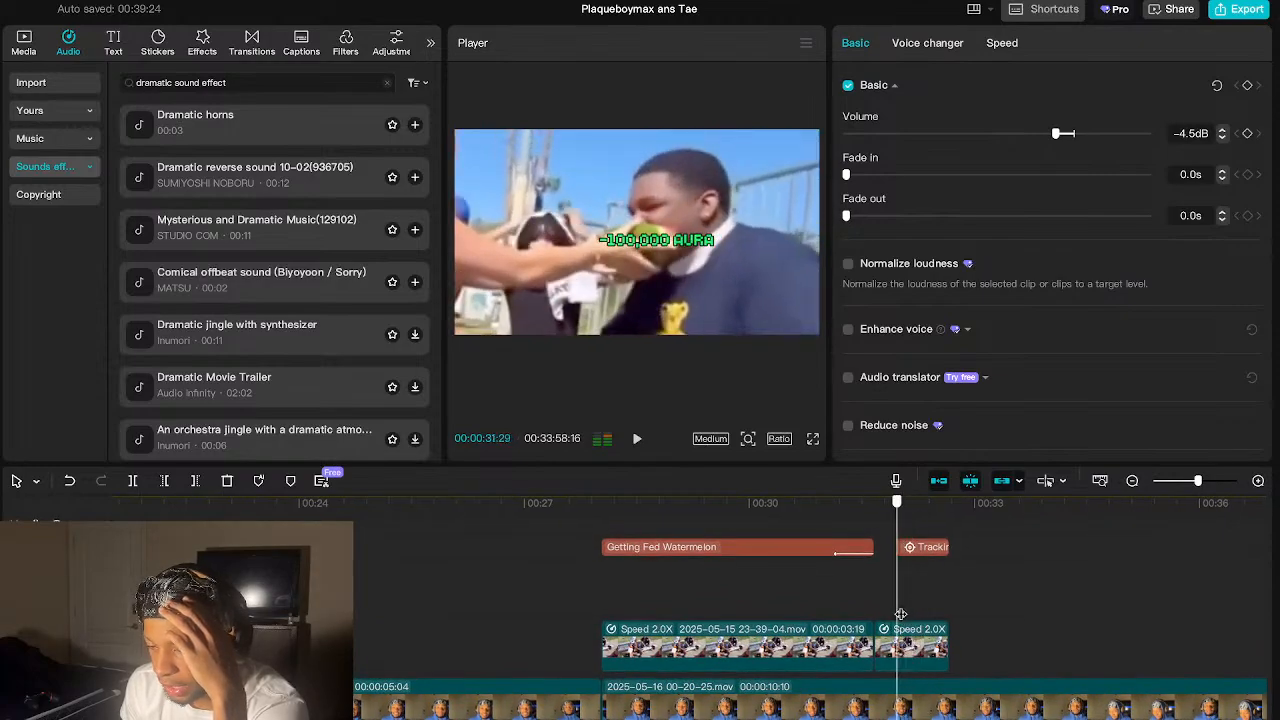
left_click(668, 248)
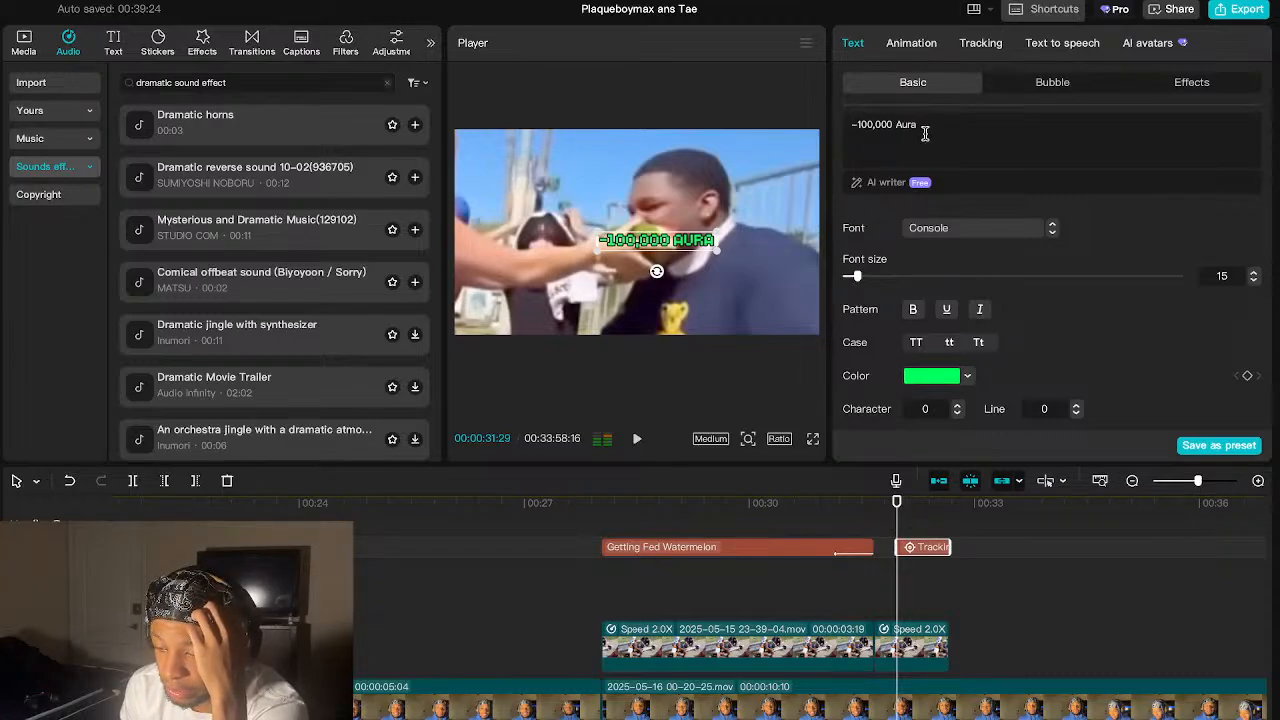
- Open the font choices for the "-100,000 Aura" text and search them for "con"
left_click(947, 228)
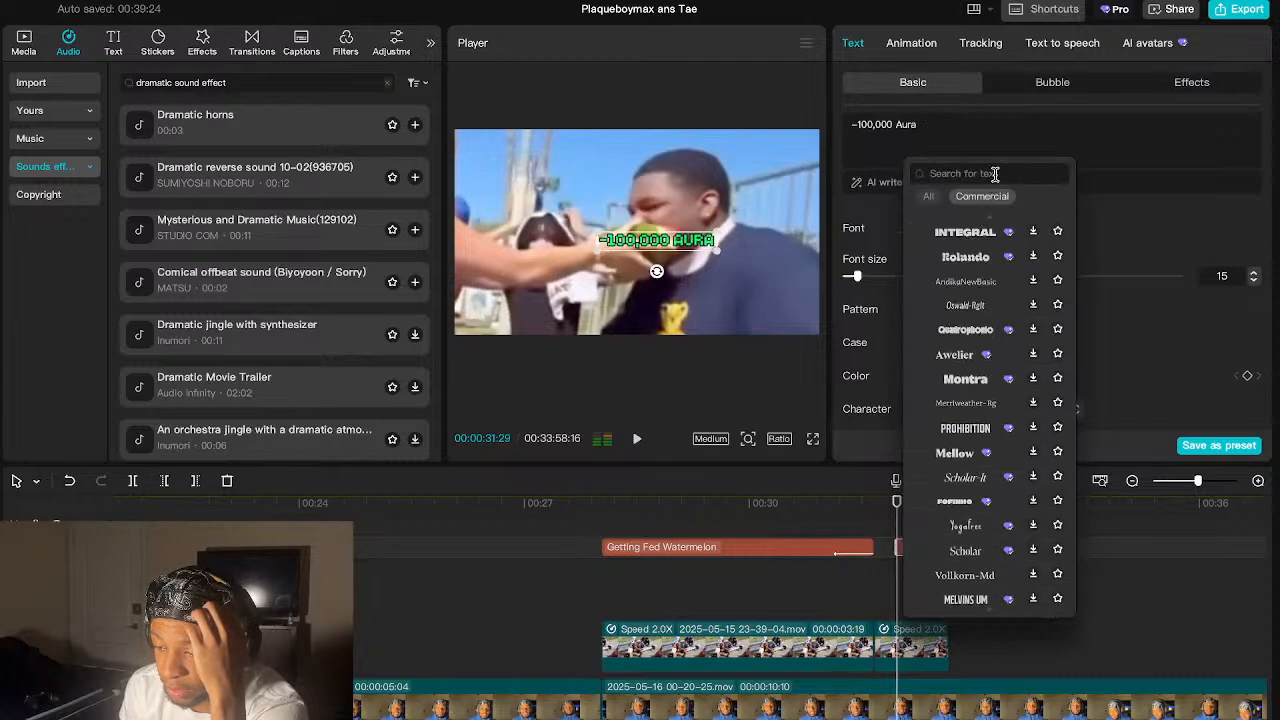
left_click(995, 174)
type("con")
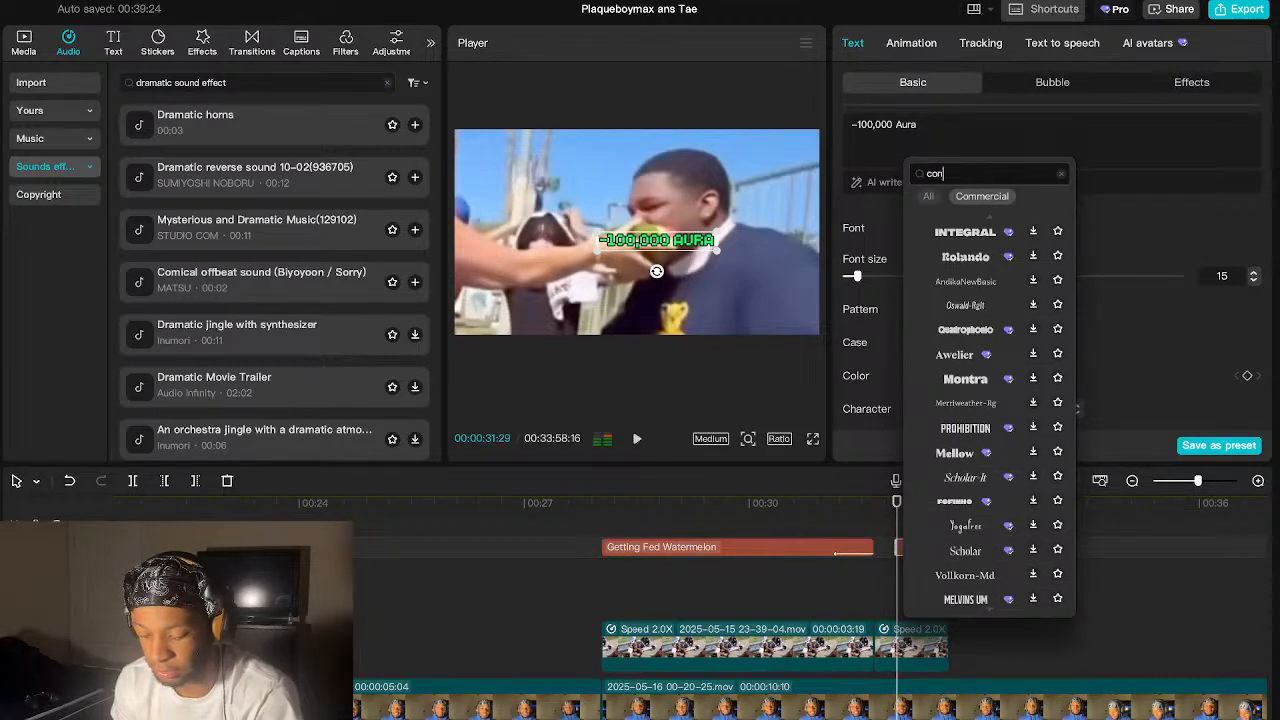
- Search the font list for "game" to look for the title's font, then close the list
key("BackSpace")
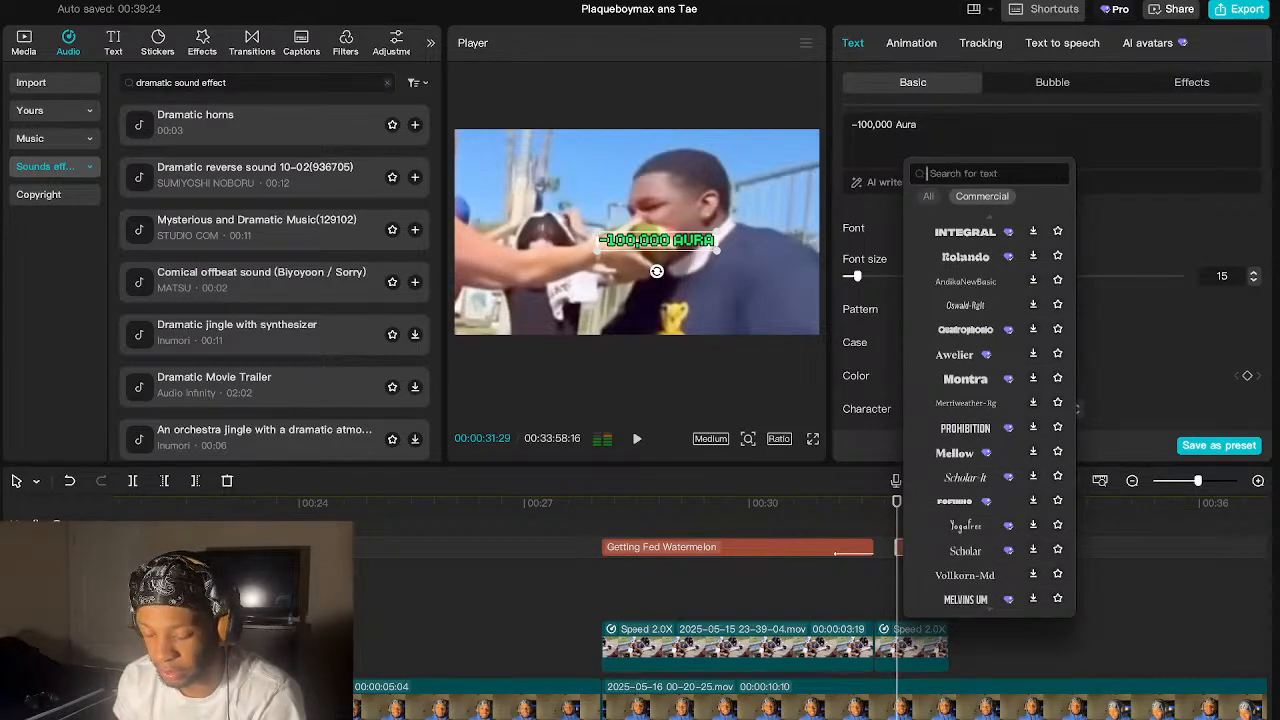
type("ga")
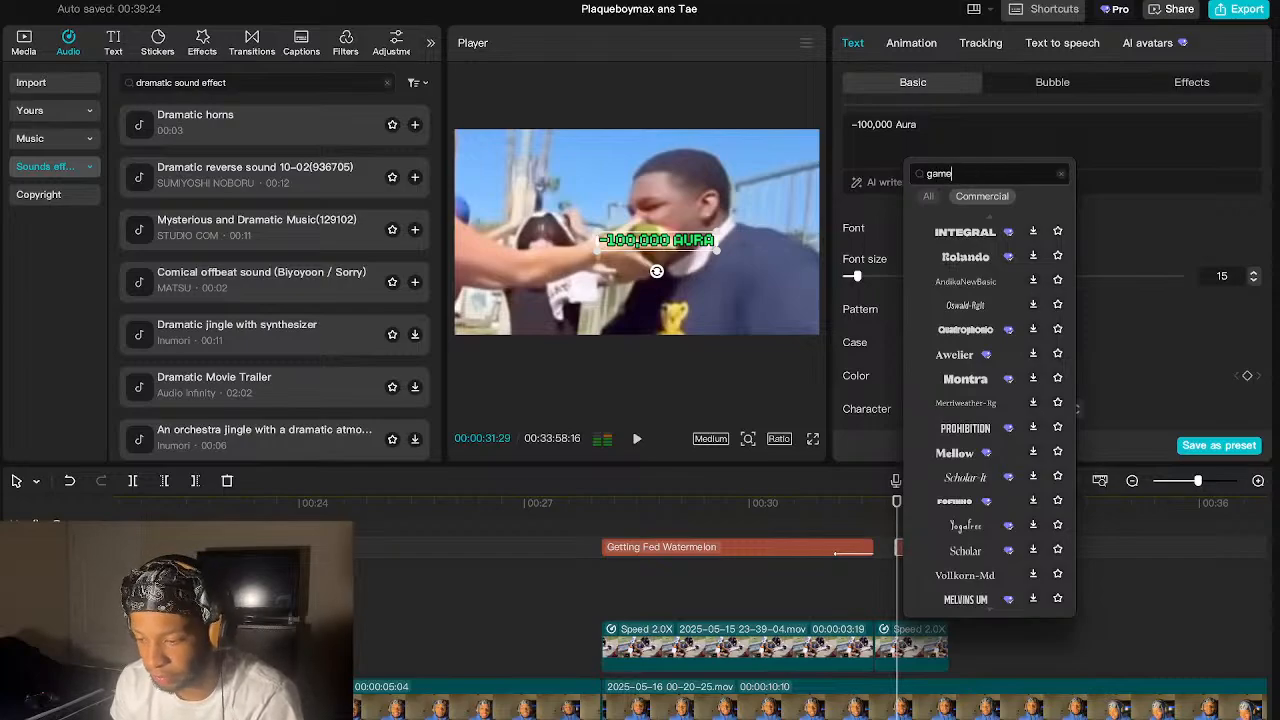
type("me")
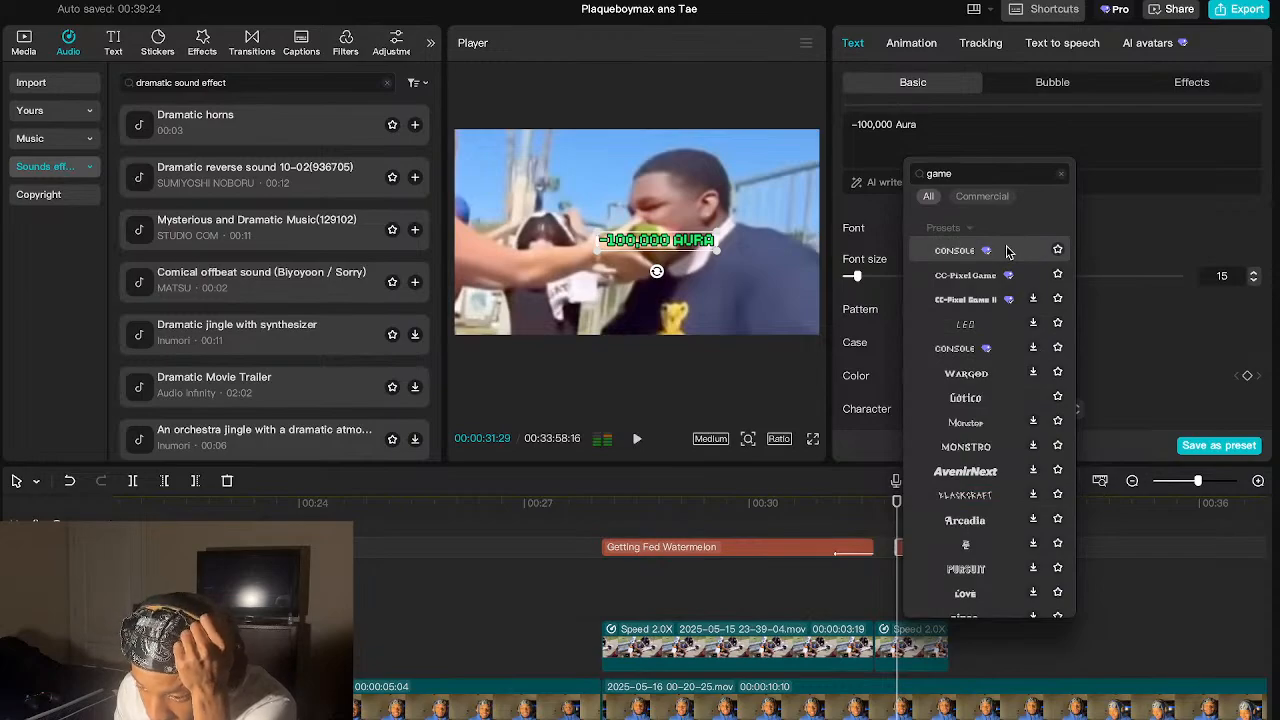
left_click(1088, 153)
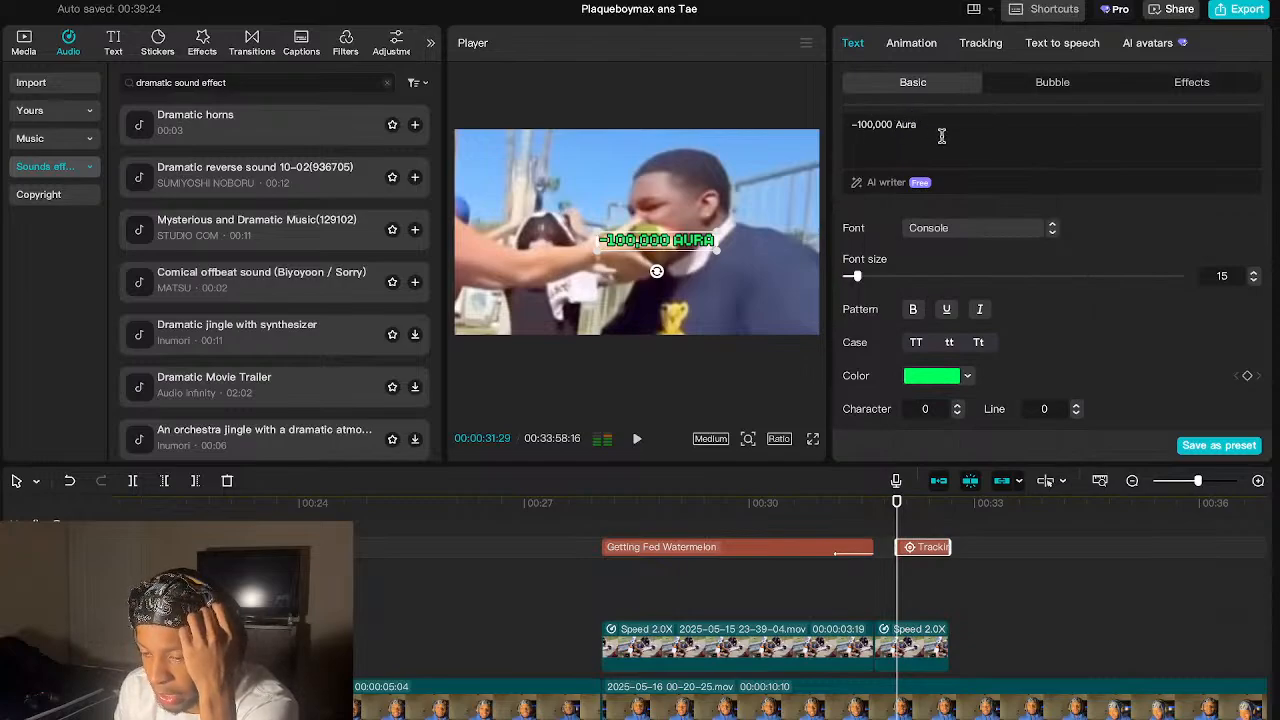
- Move the -100,000 Aura title's motion-tracking target onto the man's face, restart the tracking and play back the result
left_click(979, 44)
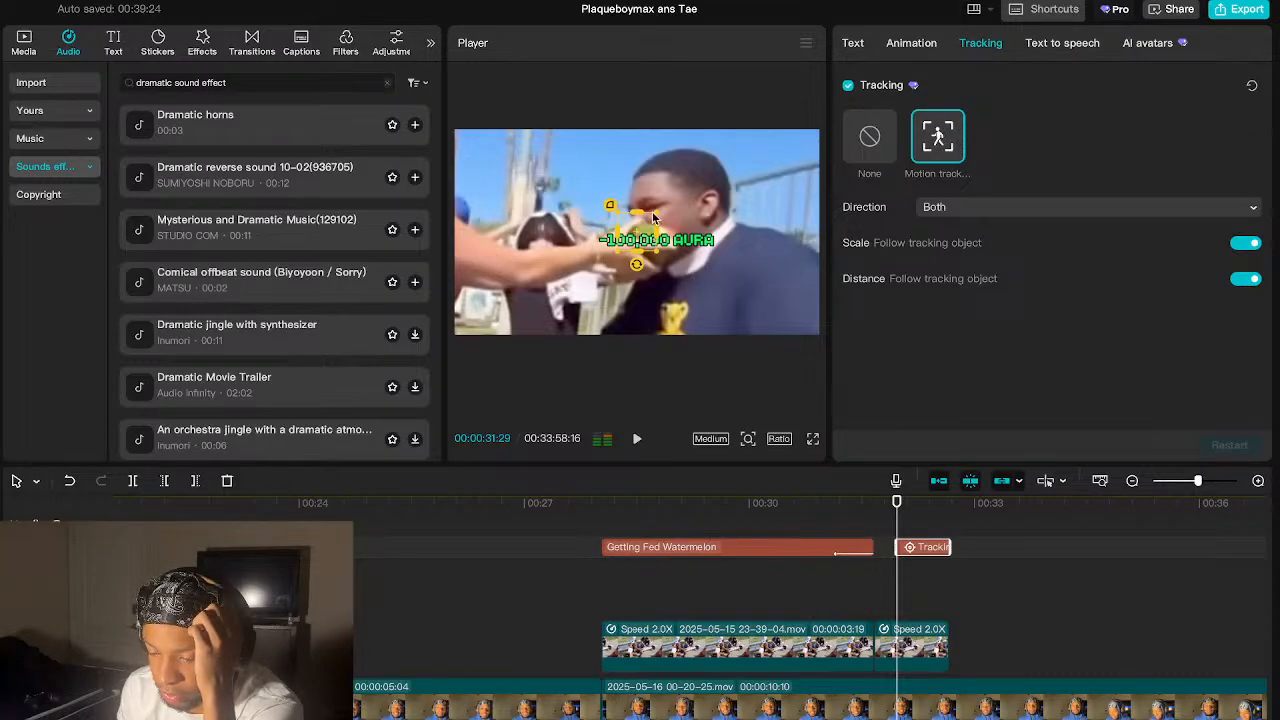
left_click_drag(640, 228, 673, 206)
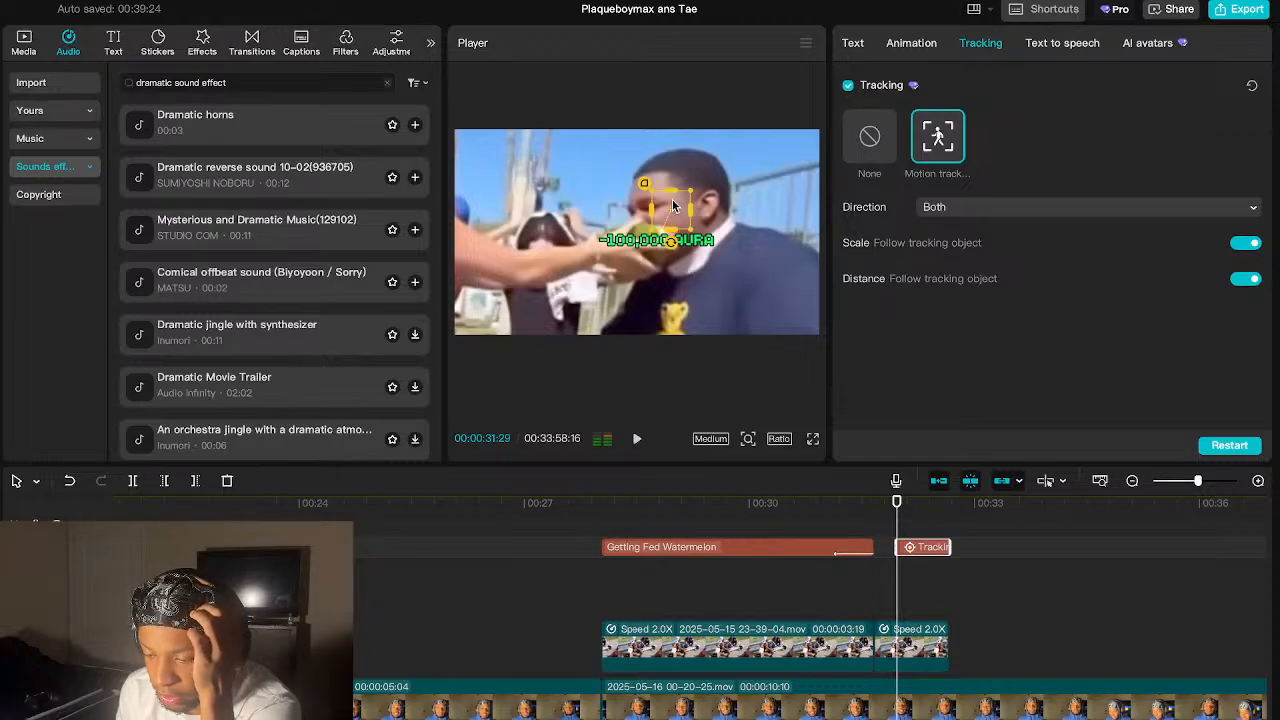
left_click_drag(673, 206, 675, 204)
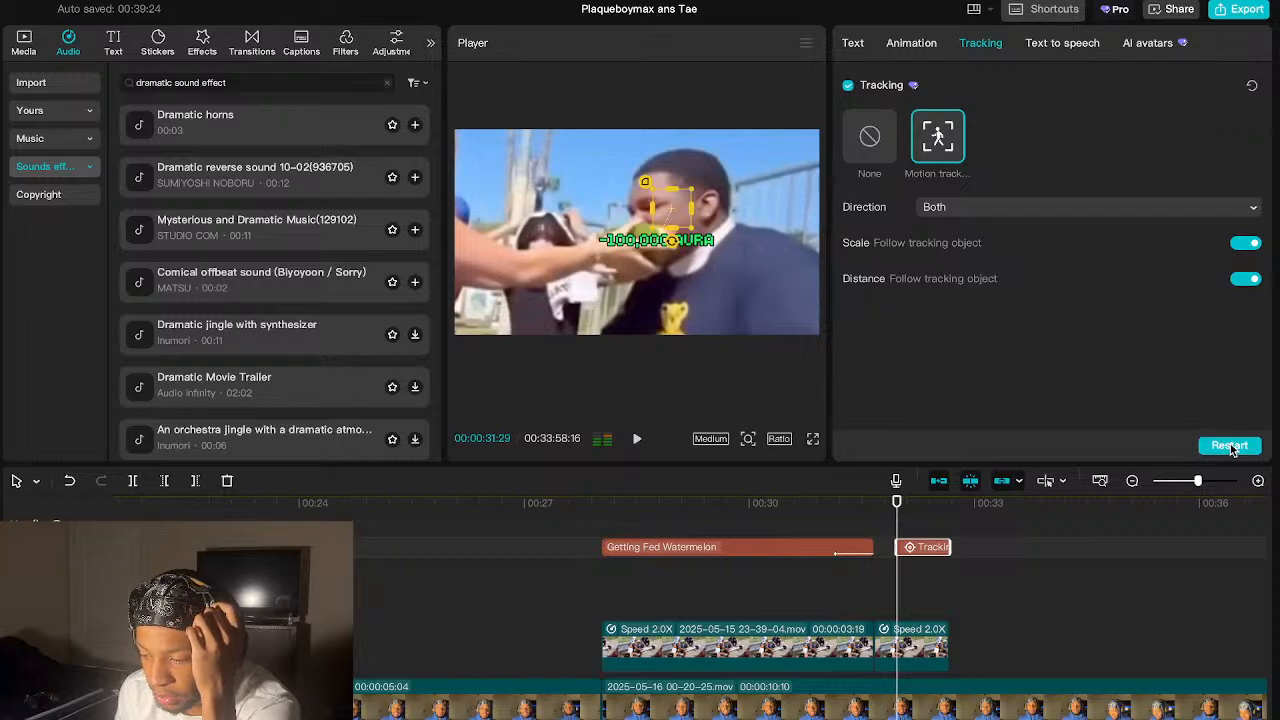
left_click(1230, 446)
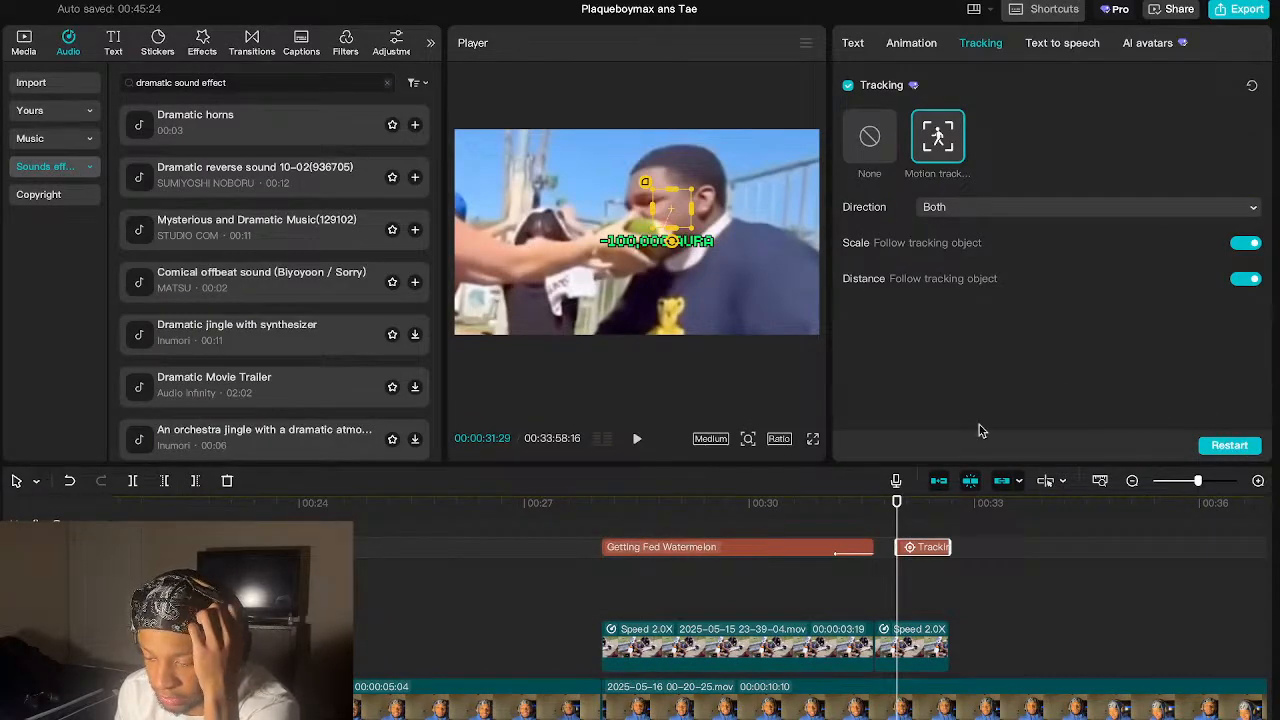
left_click(888, 531)
key("space")
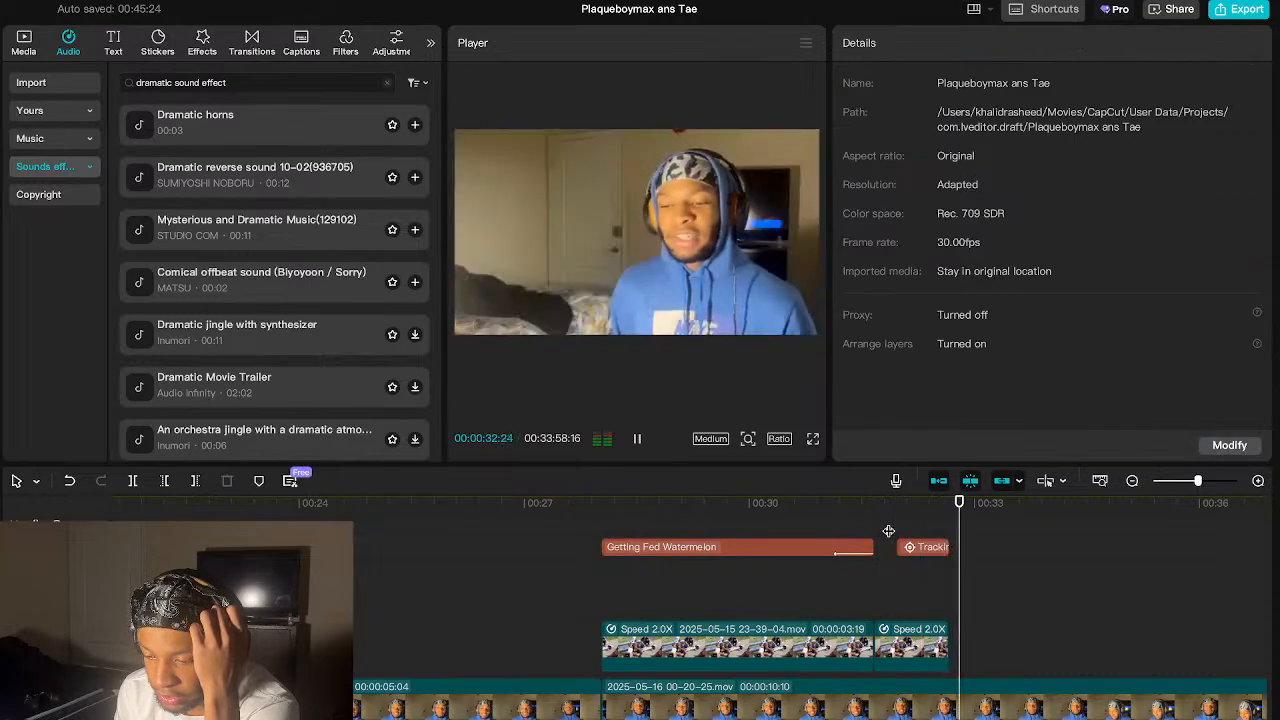
left_click(895, 529)
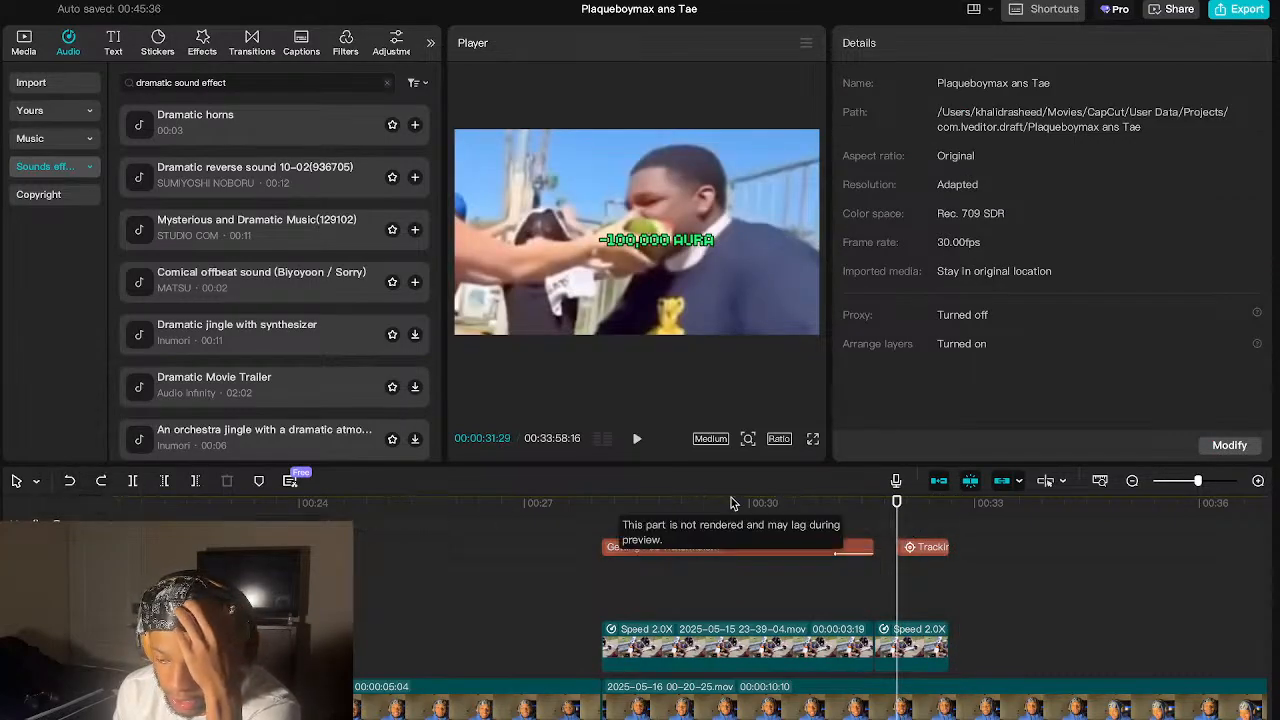
- Replay the -100,000 Aura title over the watermelon clip several times from around 00:00:31 to check its motion tracking
left_click(905, 546)
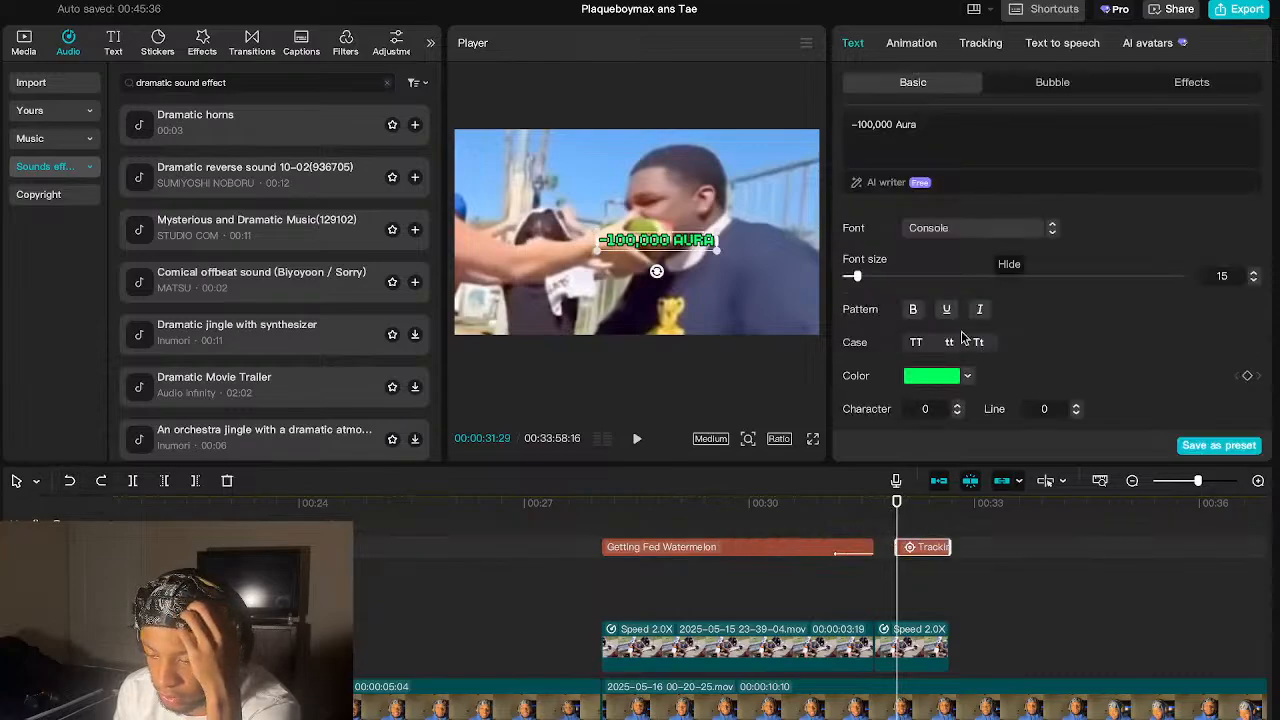
key("space")
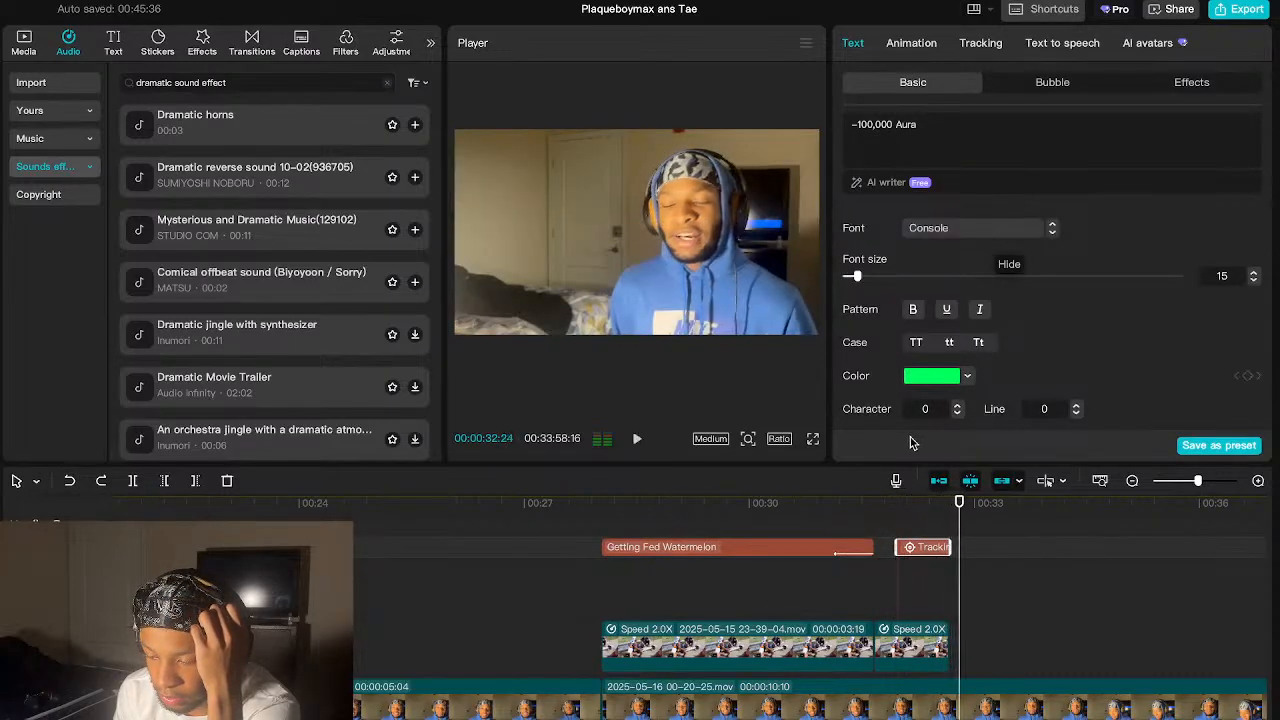
left_click(895, 524)
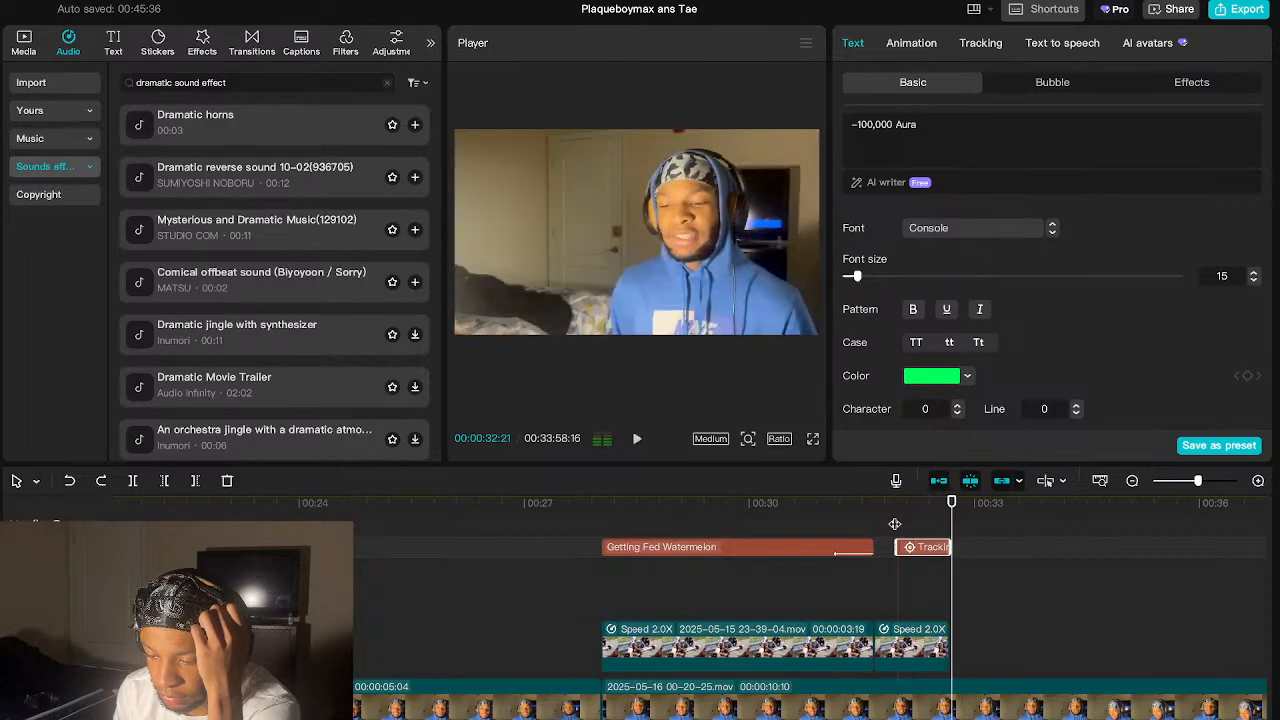
left_click(884, 535)
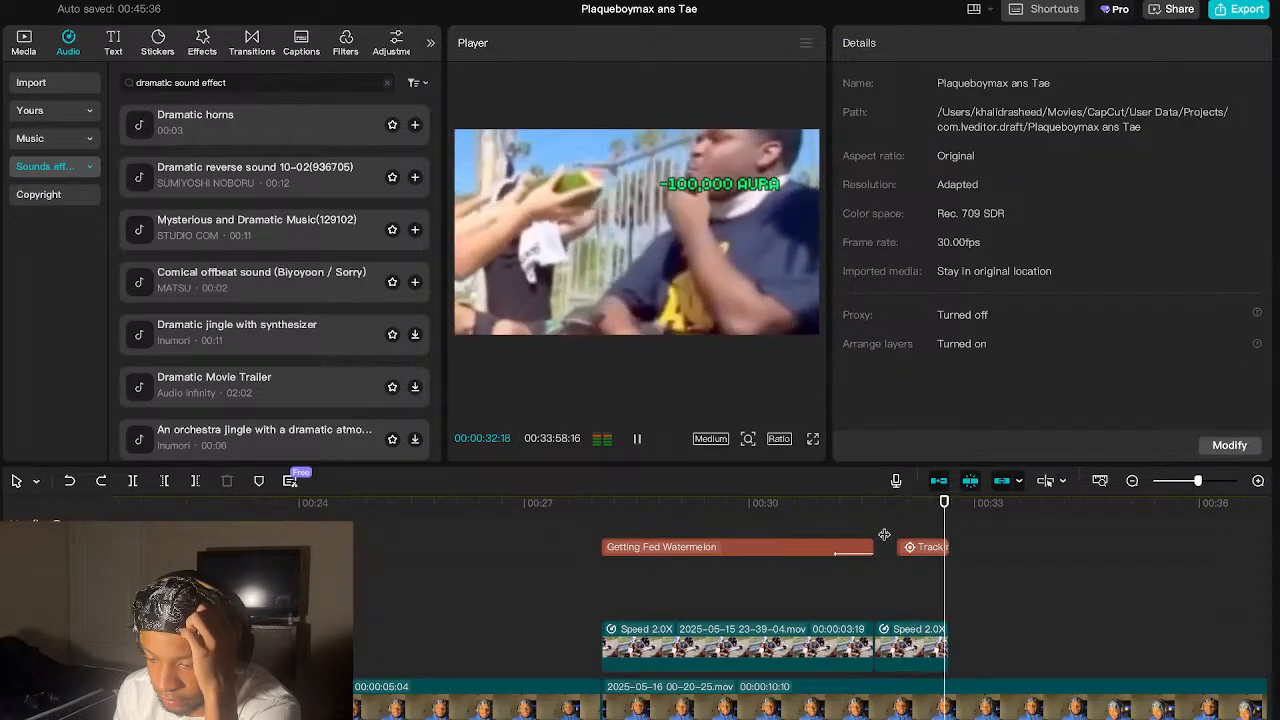
key("space")
left_click(896, 536)
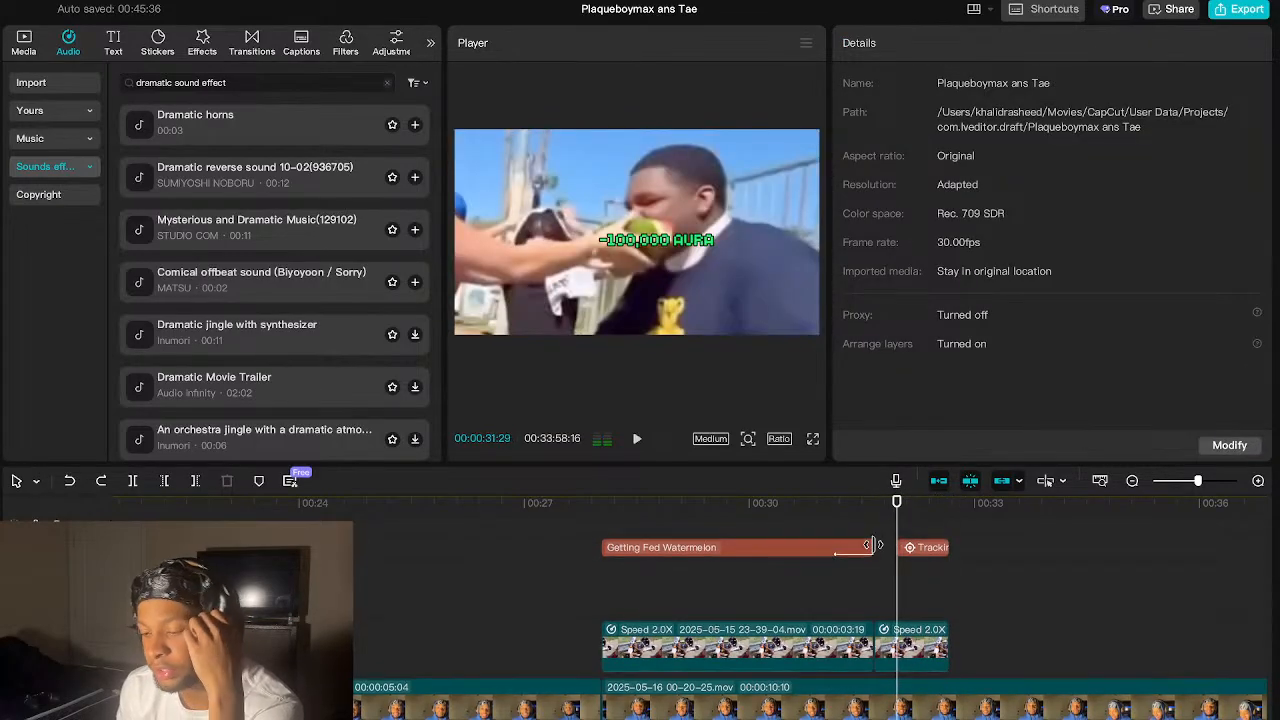
scroll(873, 544, "up", 5)
scroll(873, 544, "down", 3)
left_click(867, 583)
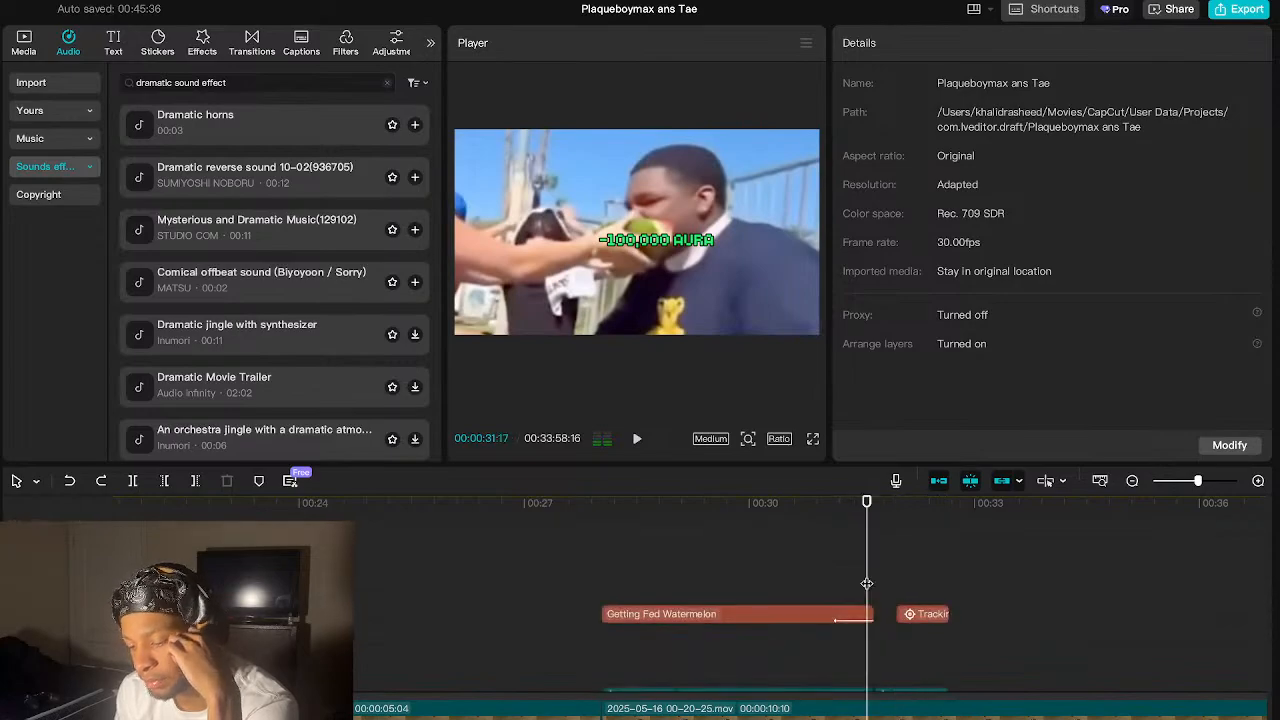
key("space")
left_click(902, 600)
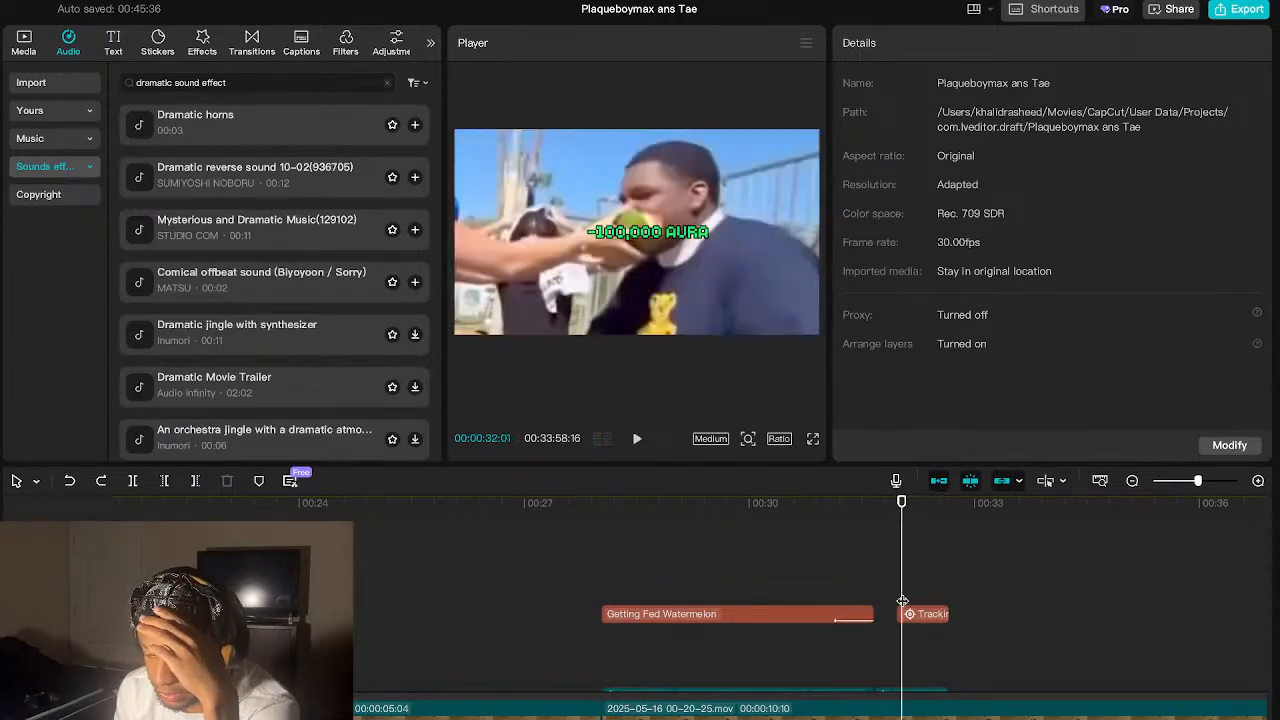
left_click(896, 600)
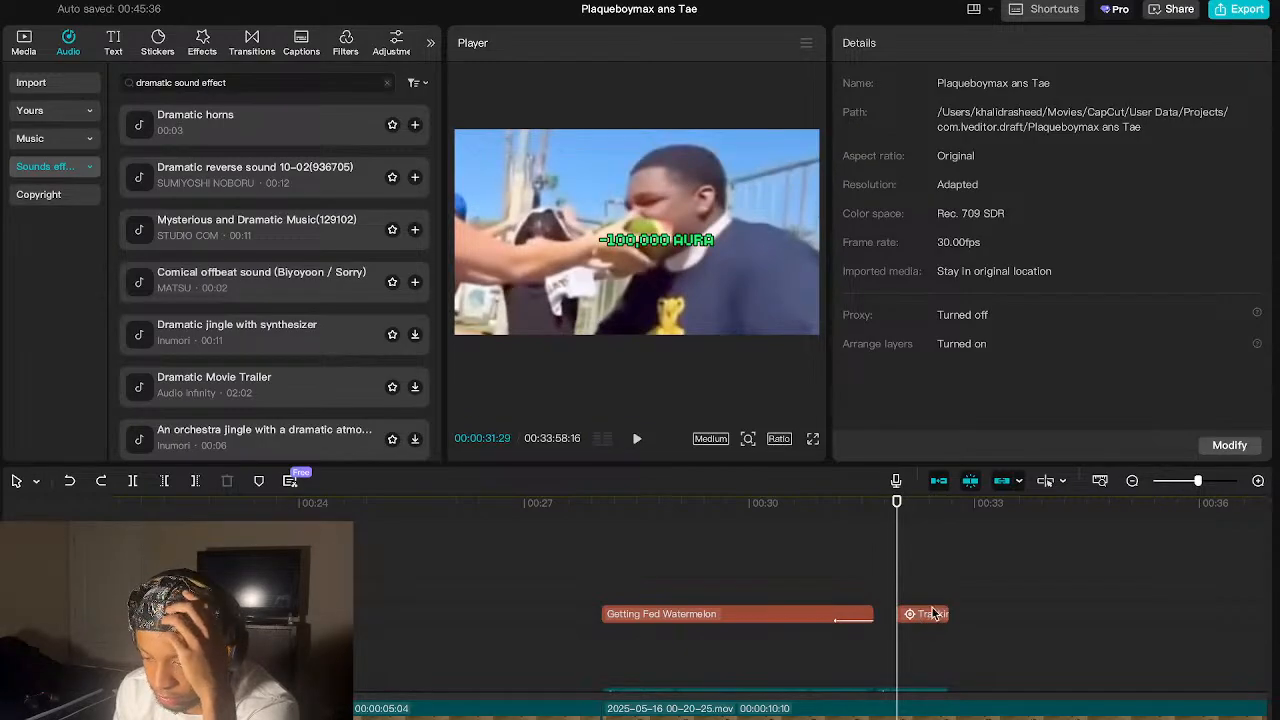
- Examine the timeline layers around the -100,000 Aura title and play on to the screen-recording clips near 00:00:37
scroll(930, 600, "down", 3)
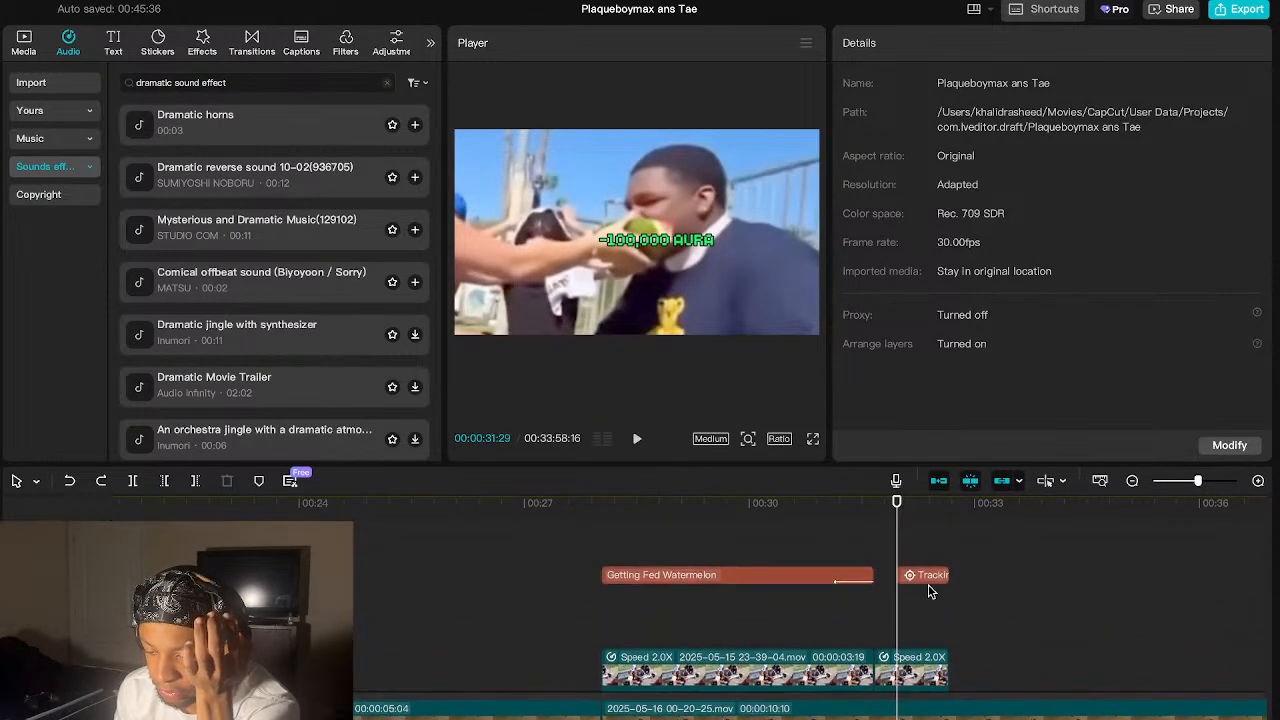
scroll(928, 563, "up", 3)
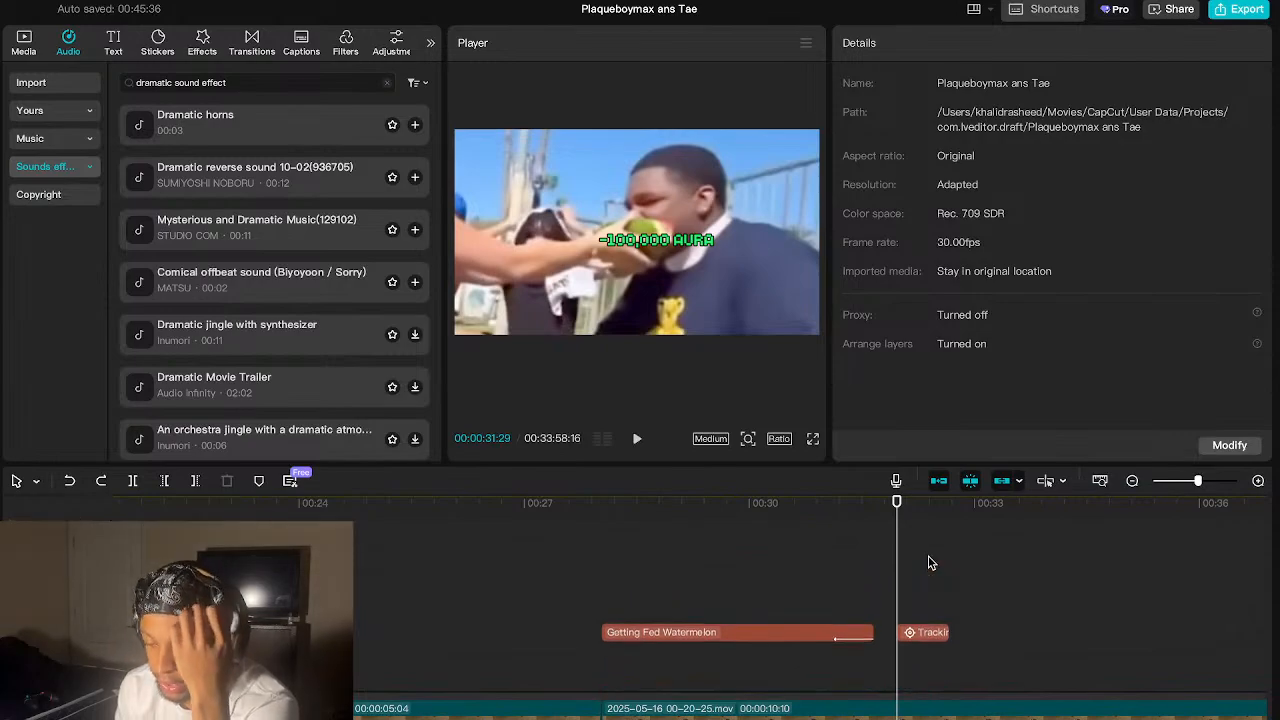
scroll(928, 563, "up", 5)
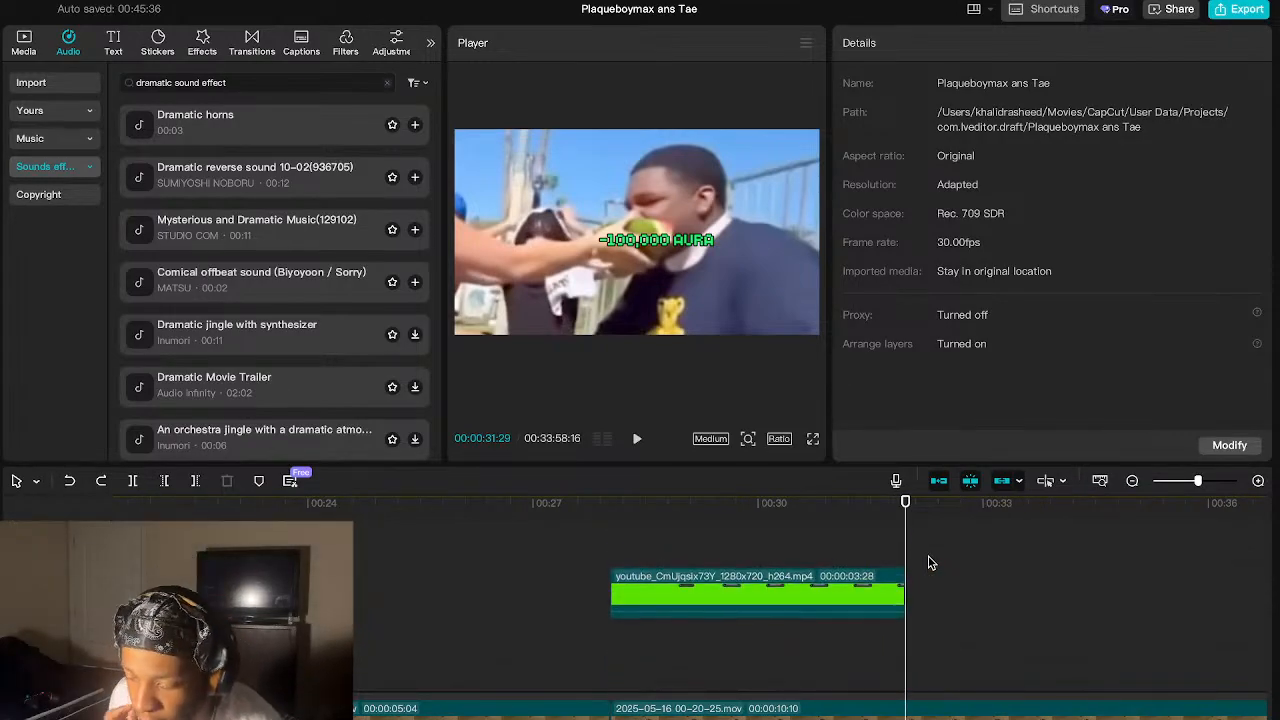
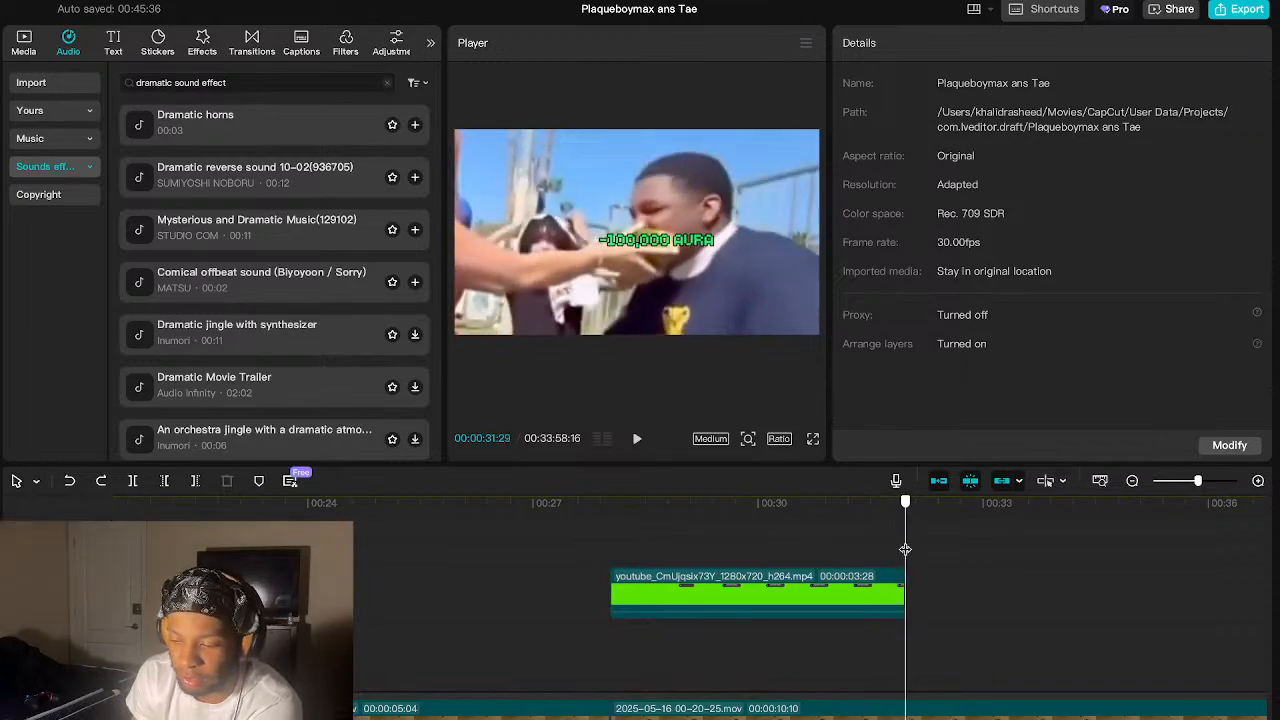
scroll(985, 583, "right", 5)
scroll(985, 583, "down", 5)
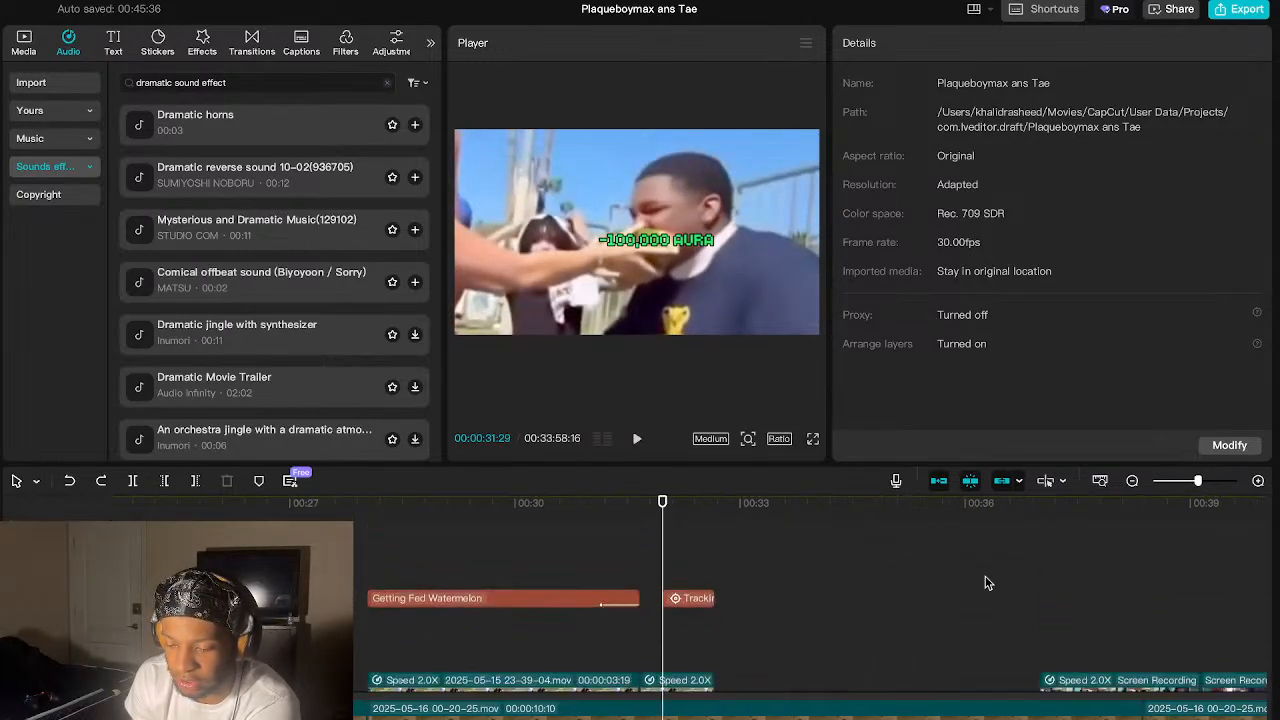
scroll(988, 583, "down", 4)
scroll(988, 583, "up", 3)
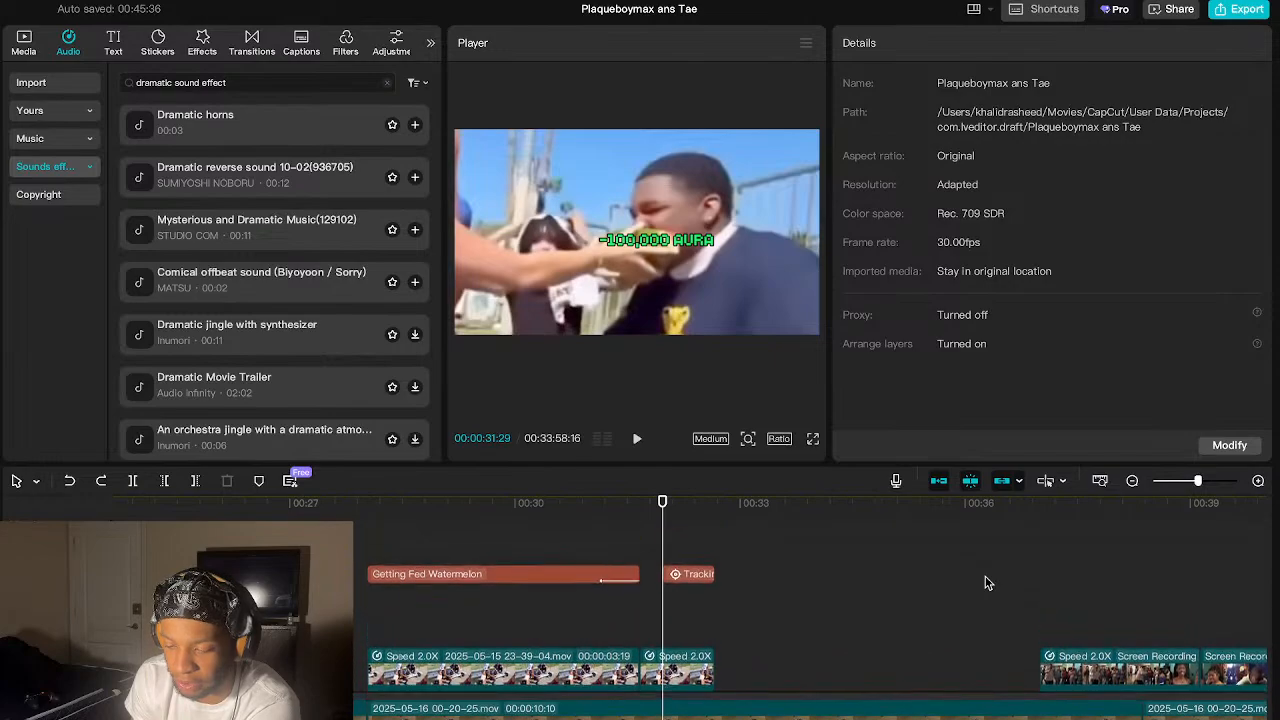
key("space")
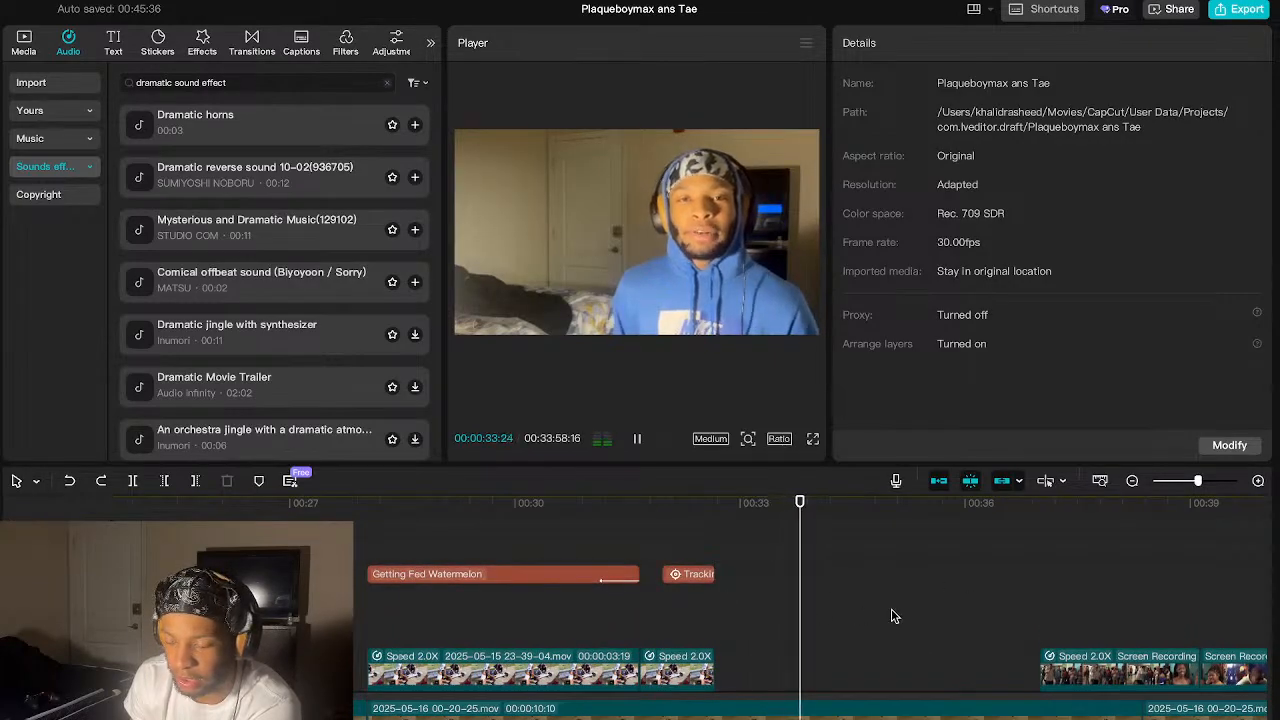
scroll(891, 614, "right", 3)
scroll(893, 616, "right", 4)
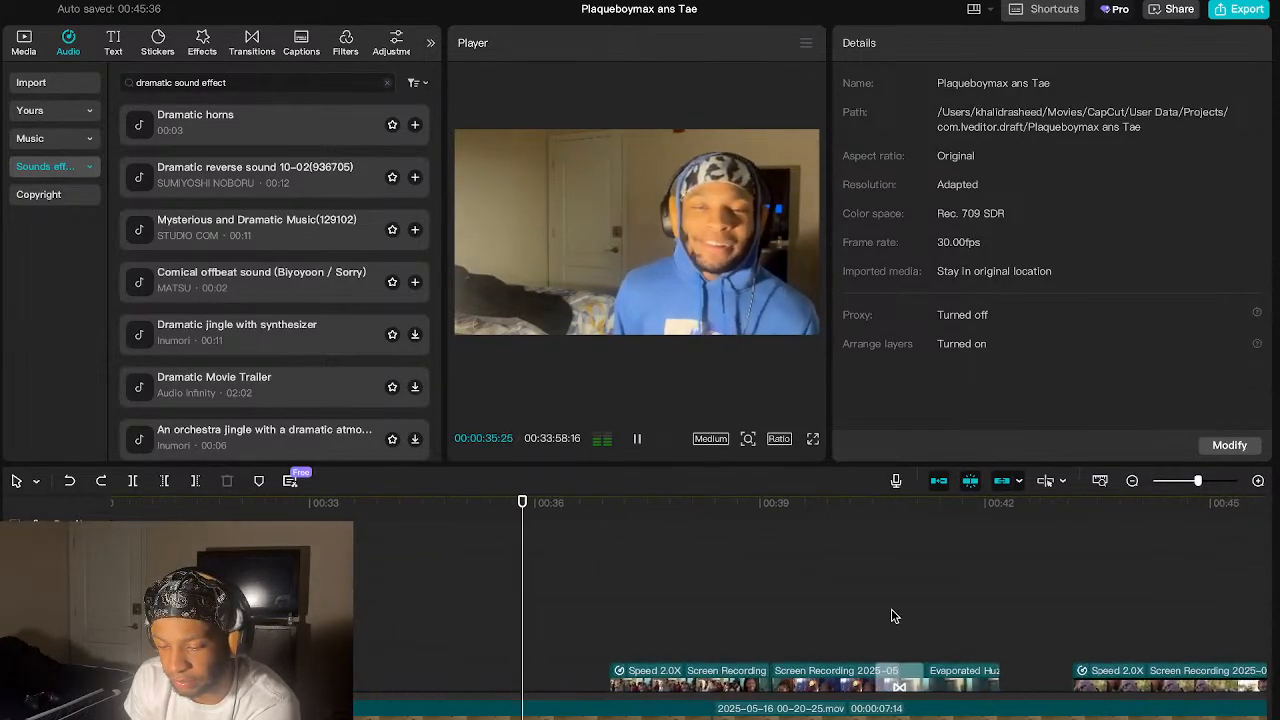
scroll(893, 616, "down", 2)
scroll(891, 612, "up", 2)
scroll(891, 612, "right", 1)
key("space")
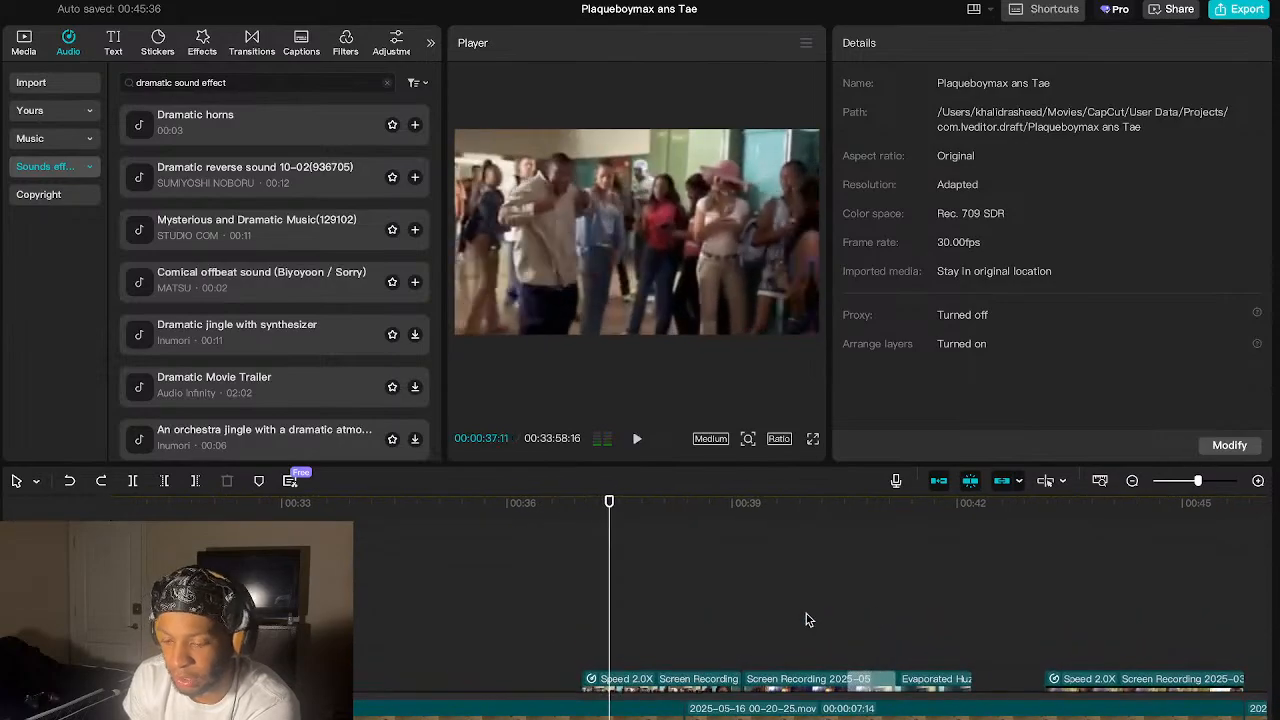
- Play the screen-recording section with the Rebound Swing effect from 00:00:37:00 and examine its effect and clip layers
left_click_drag(609, 590, 584, 592)
scroll(637, 586, "up", 5)
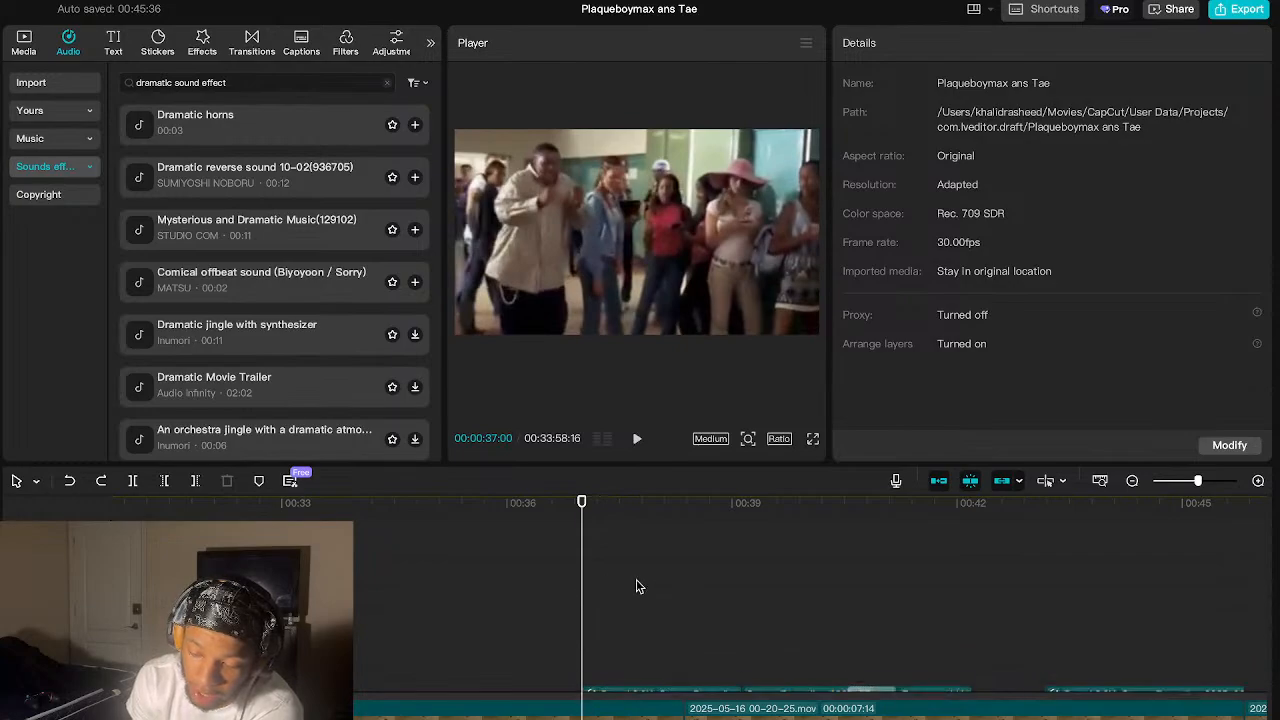
scroll(637, 586, "down", 3)
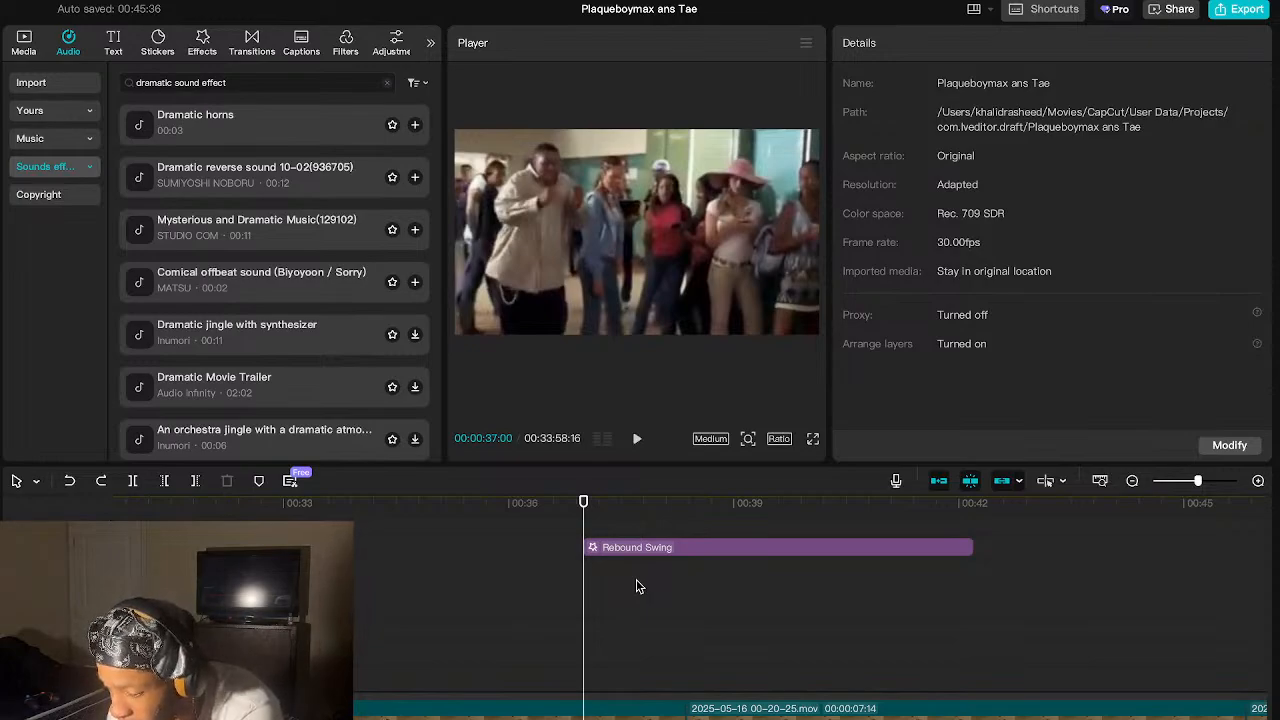
key("space")
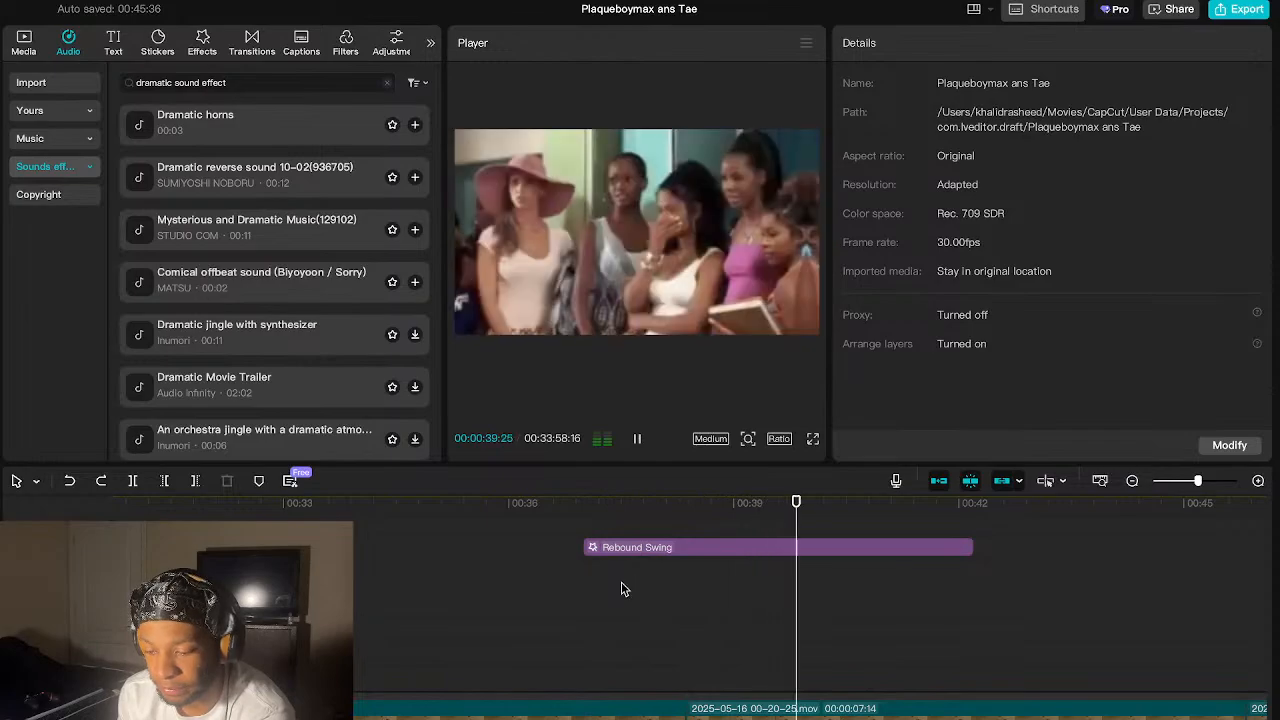
key("space")
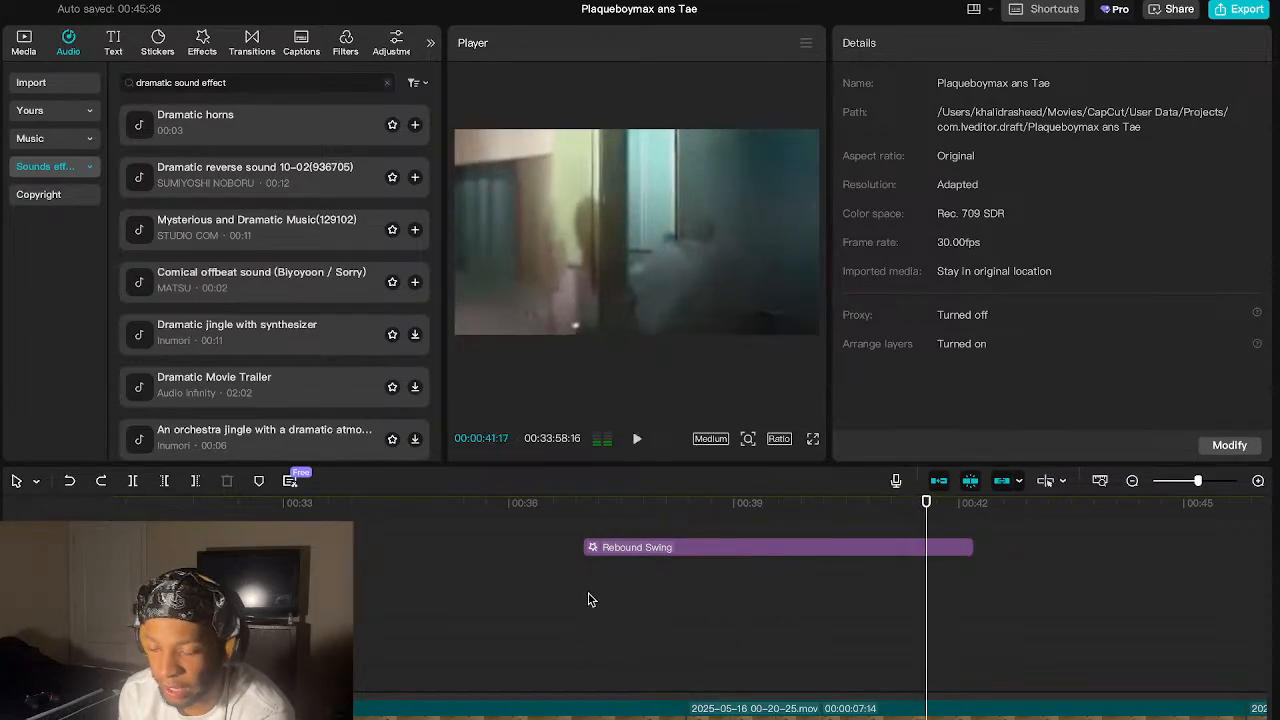
scroll(612, 605, "down", 1)
scroll(612, 605, "down", 1)
left_click(582, 600)
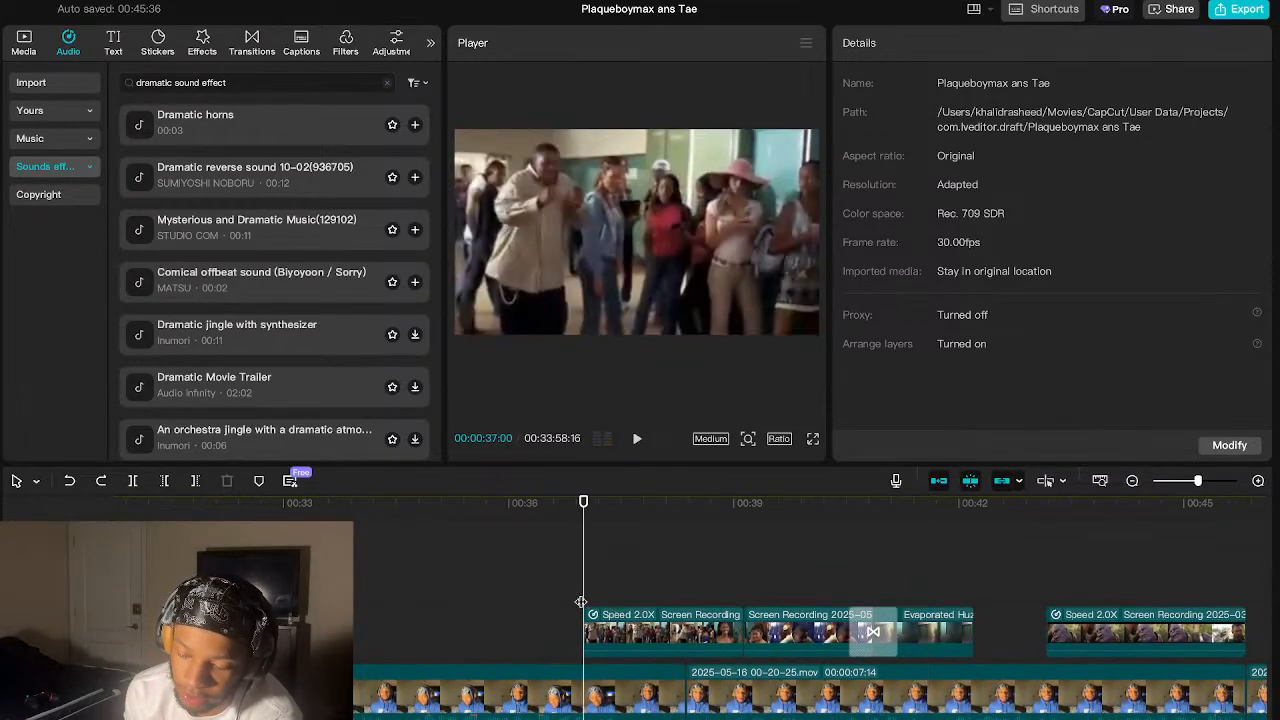
scroll(614, 607, "up", 3)
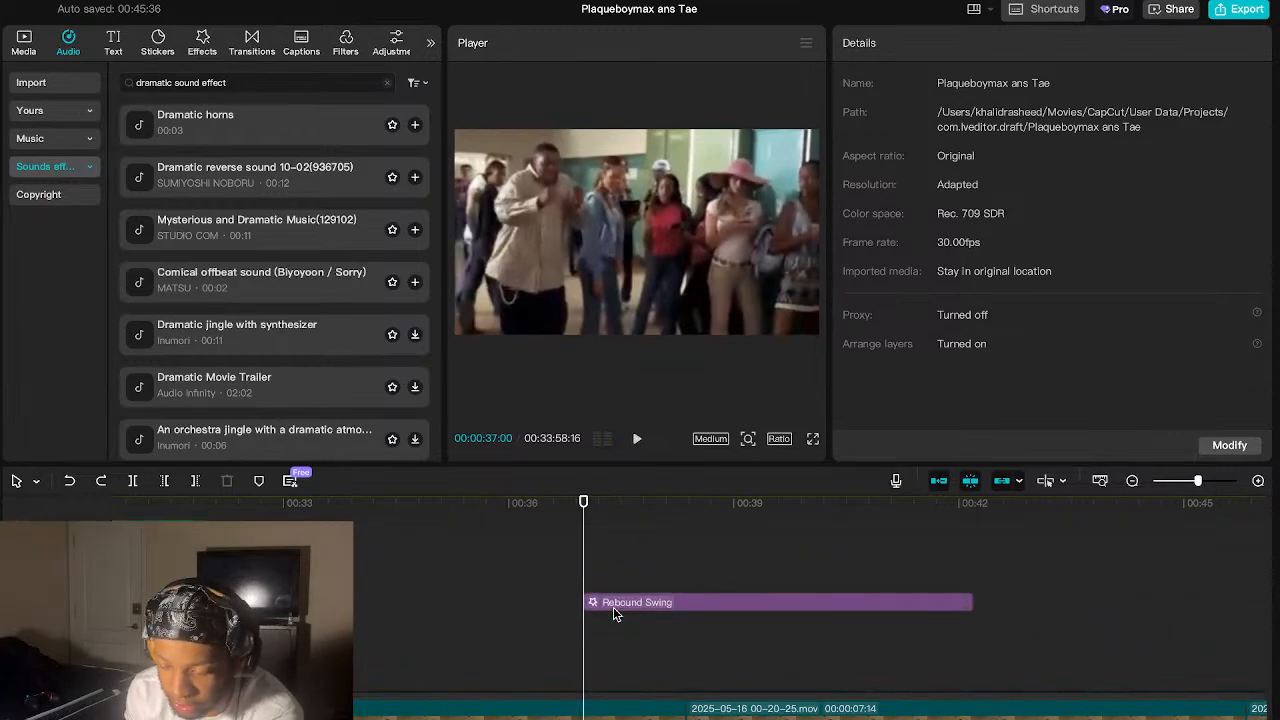
scroll(614, 613, "down", 3)
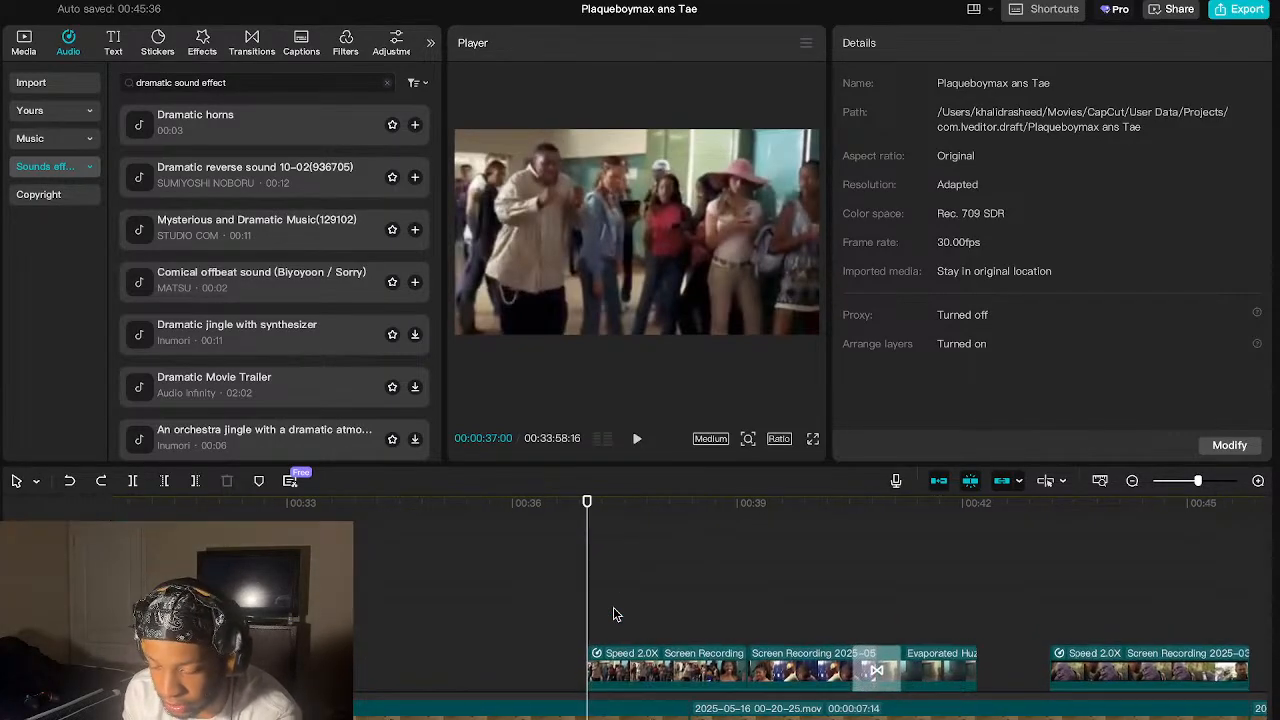
scroll(613, 613, "up", 3)
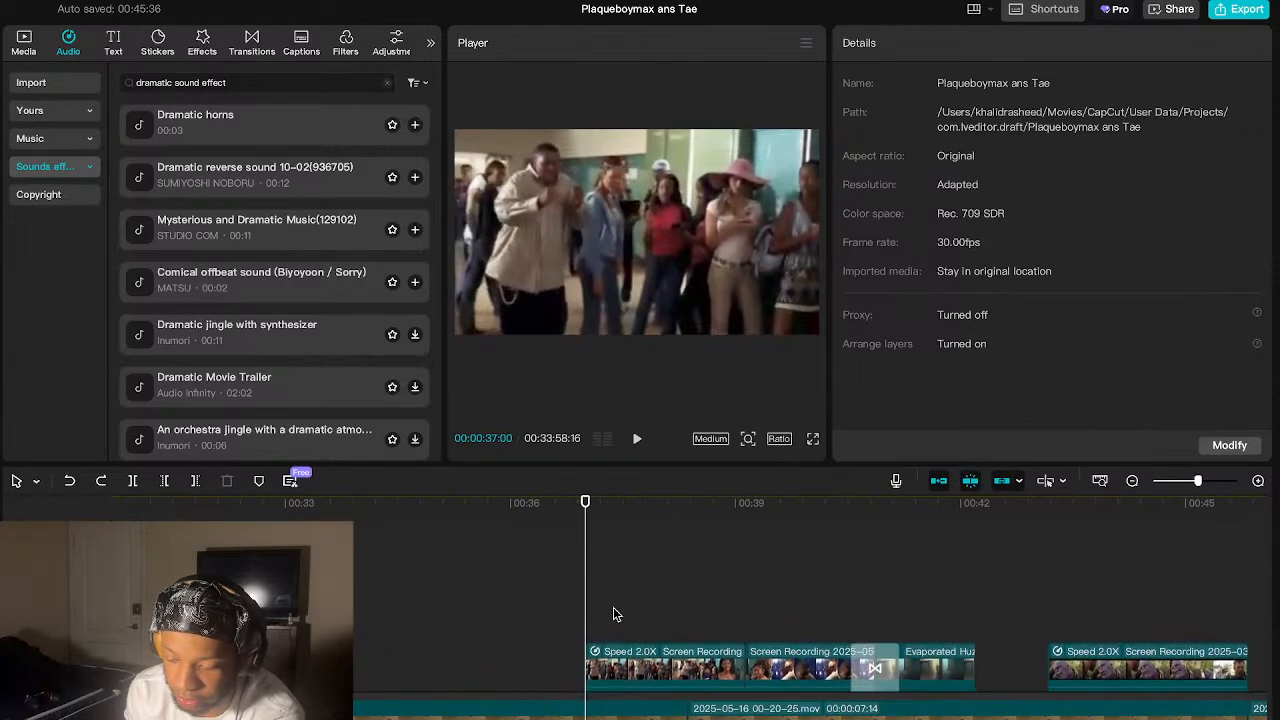
- Play the screen-recording section under the Rebound Swing effect from 00:00:37:00 and examine the effect's settings and surrounding layers
left_click(621, 566)
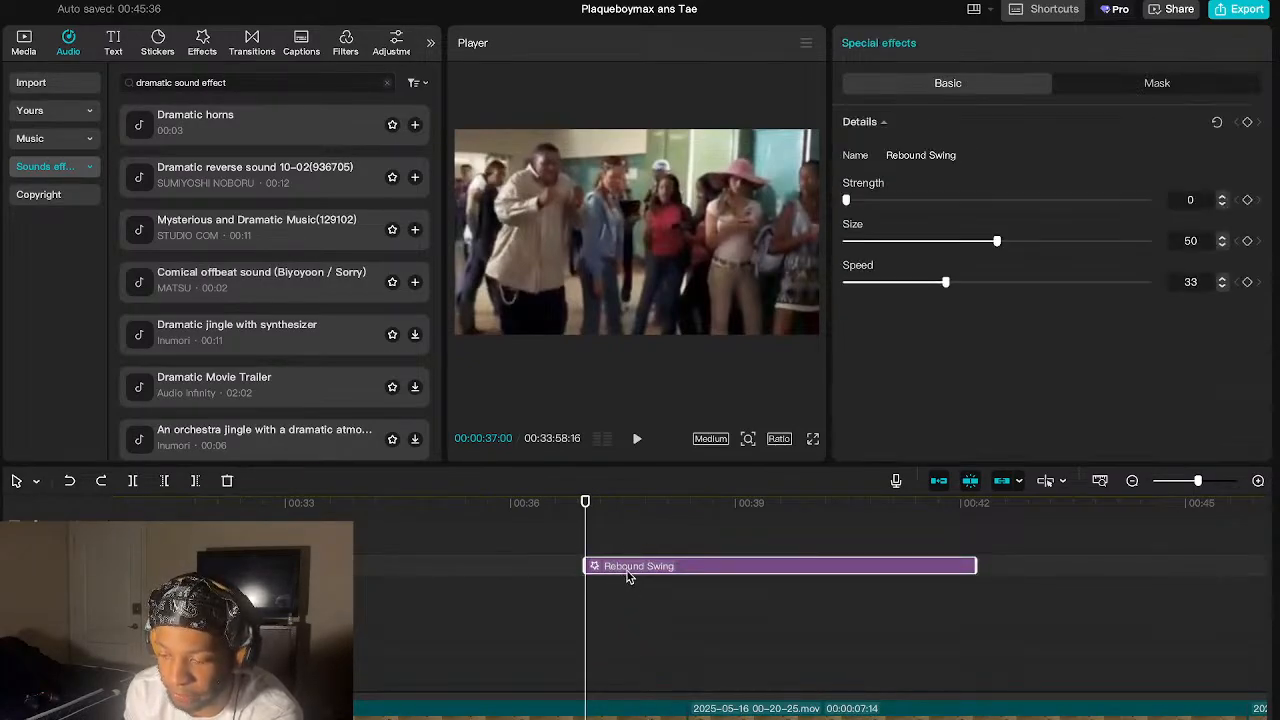
key("space")
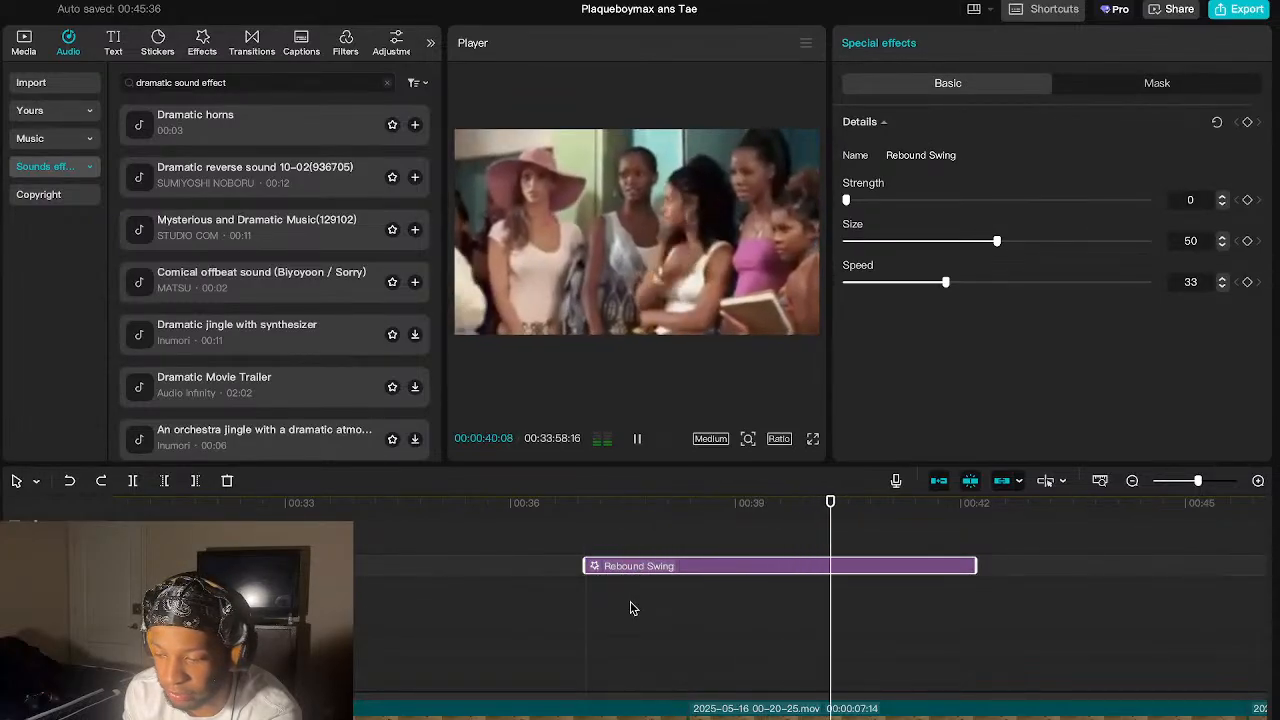
key("space")
left_click(762, 635)
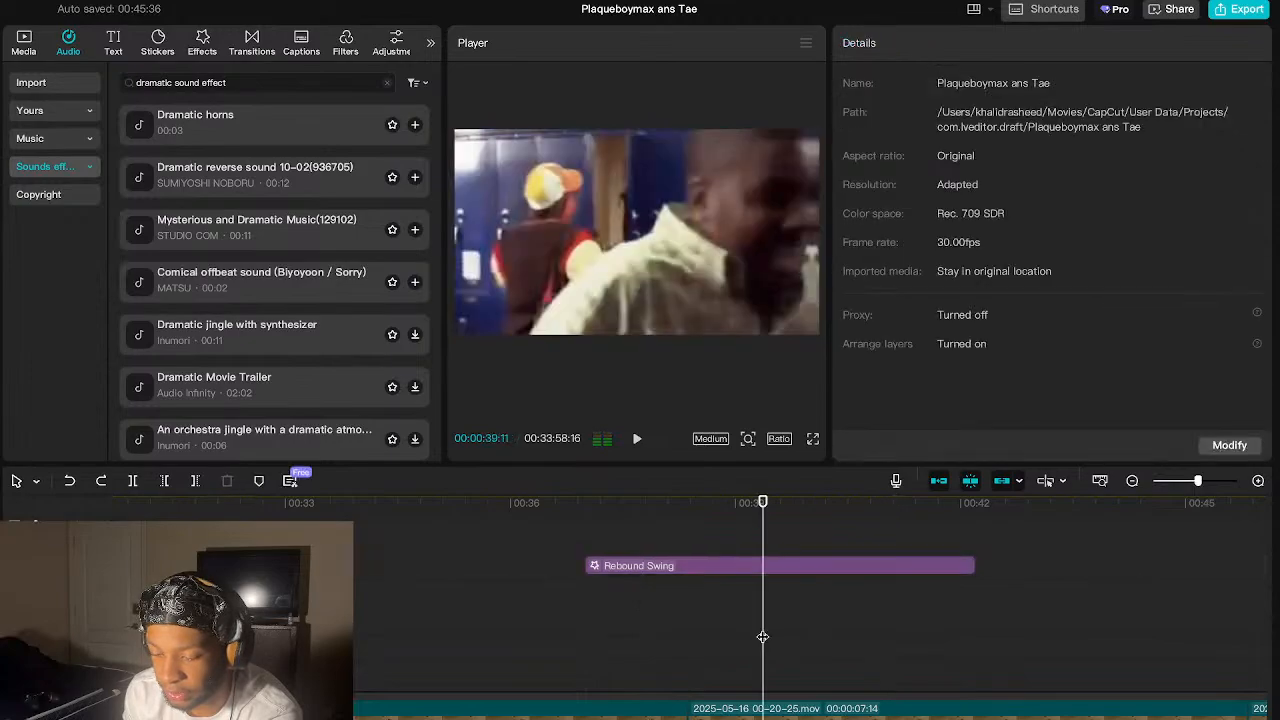
scroll(763, 635, "down", 5)
scroll(763, 635, "up", 3)
scroll(670, 628, "up", 3)
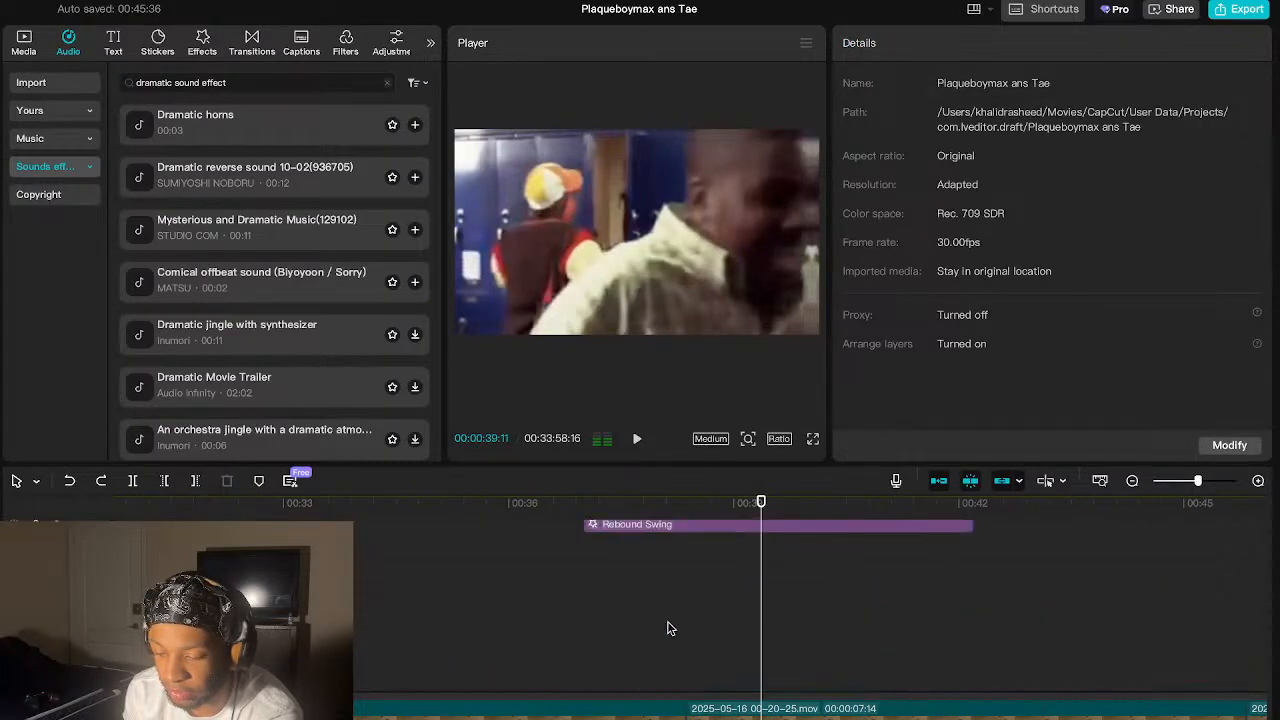
left_click(583, 632)
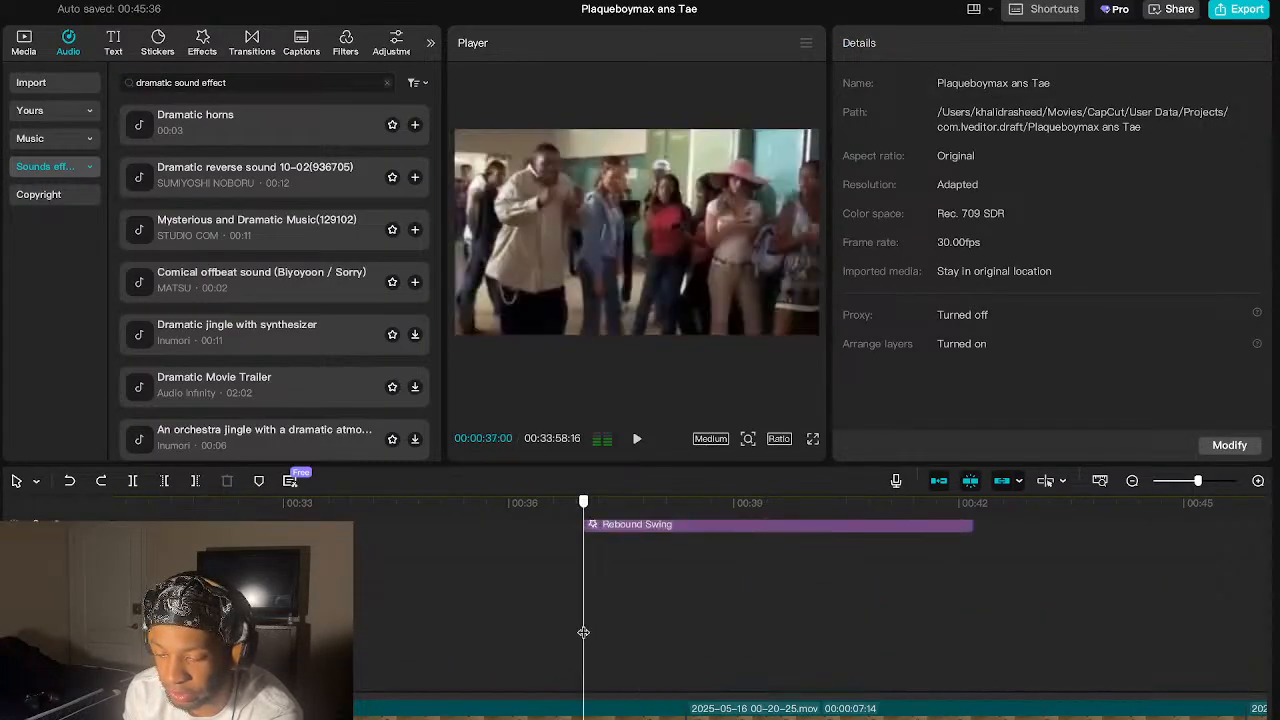
scroll(690, 566, "up", 2)
left_click(566, 570)
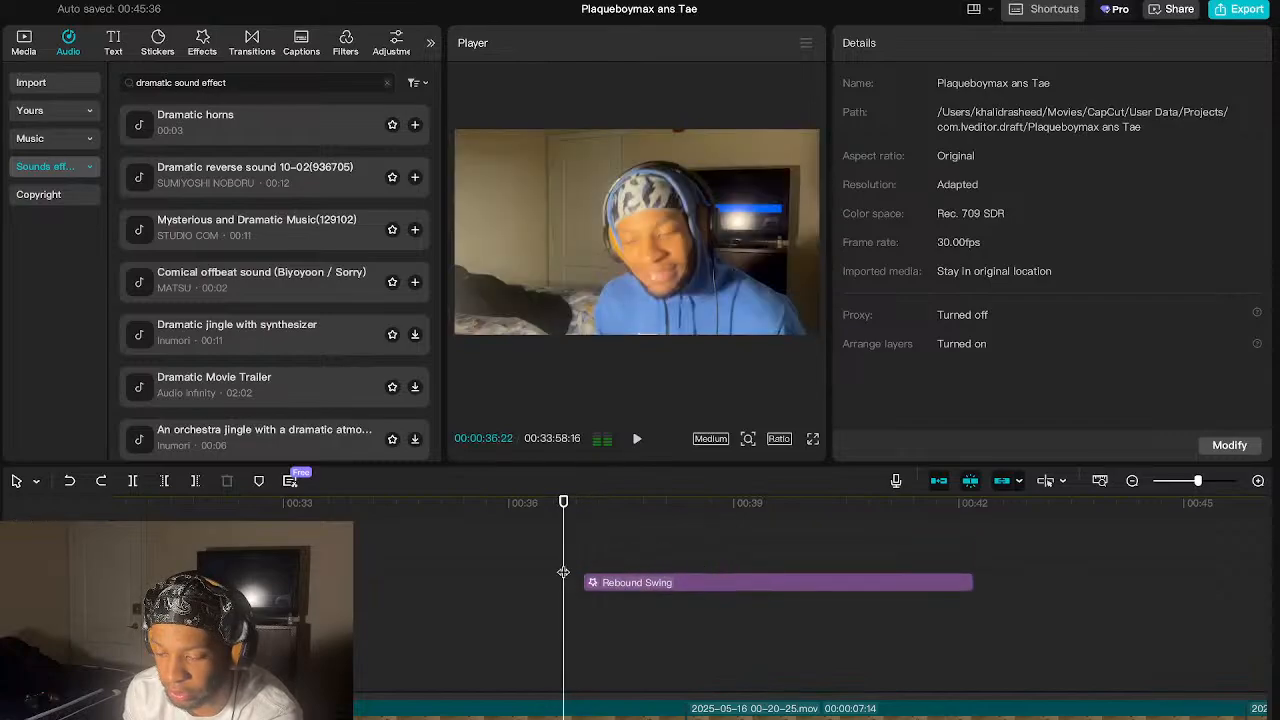
- Try the Rebound Swing effect at Strength 20 from 00:00:37:00, and return its Strength to 0
left_click(612, 584)
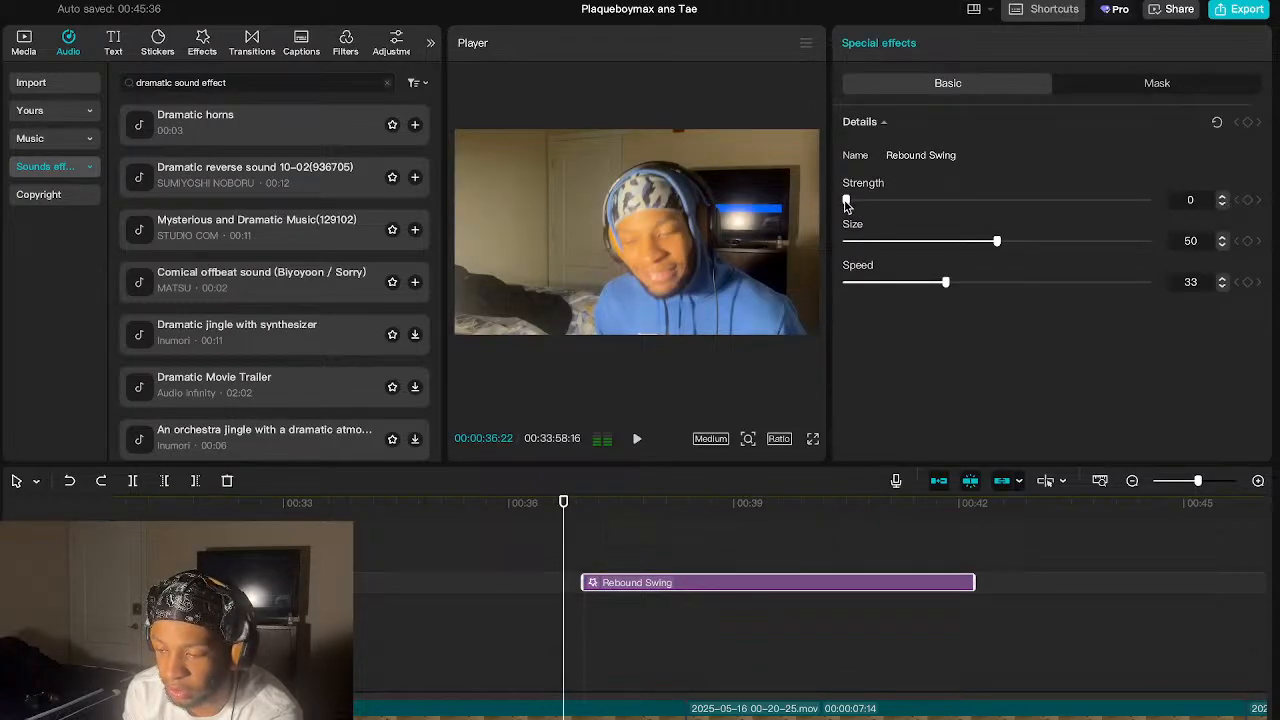
key("space")
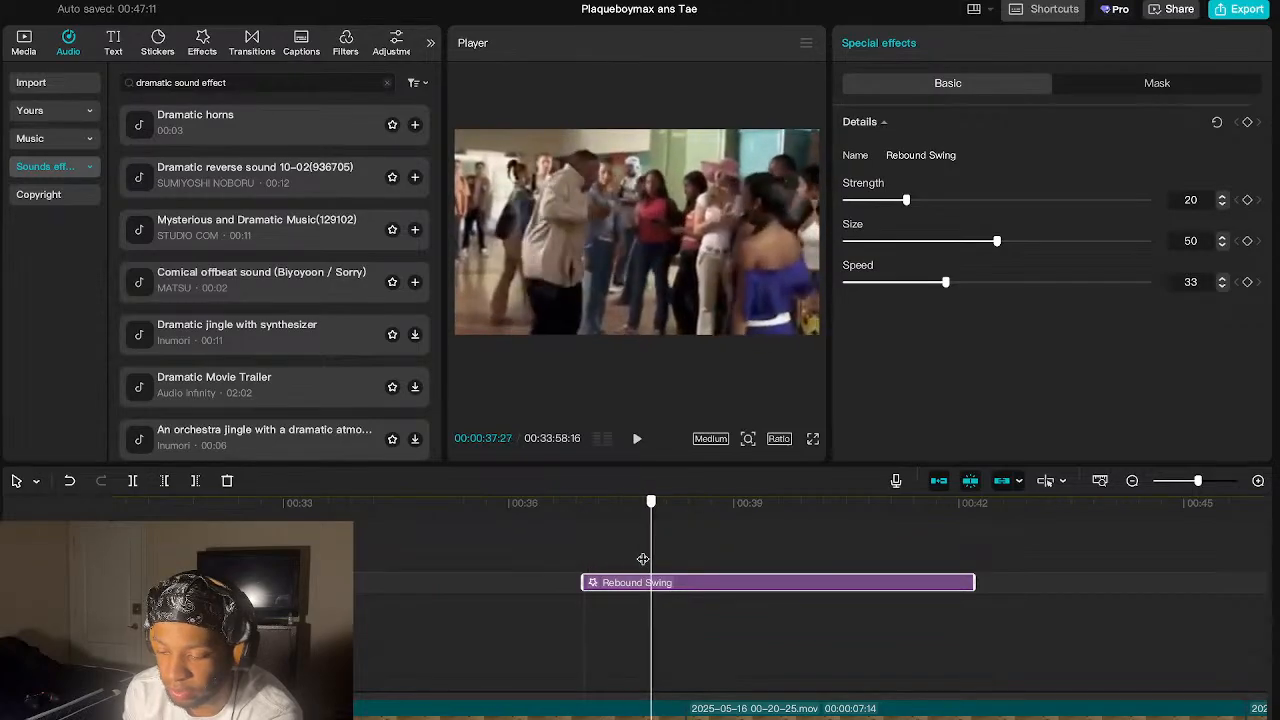
left_click(589, 565)
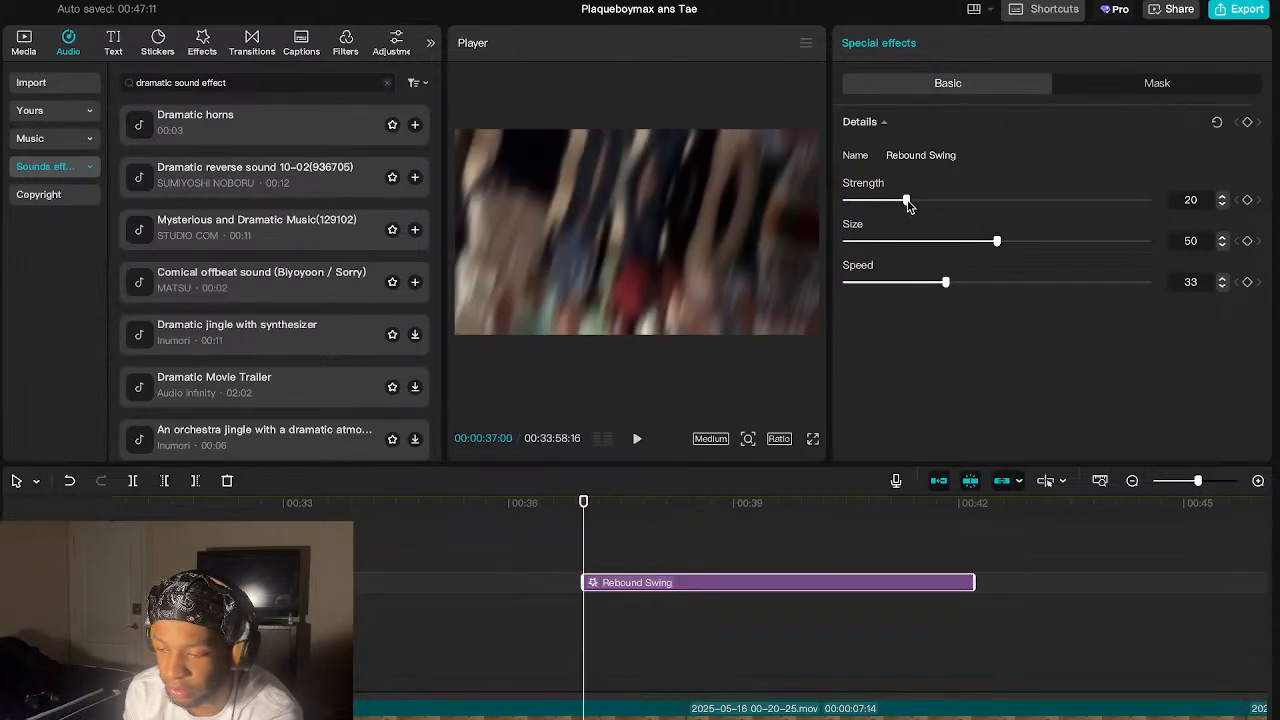
left_click_drag(907, 201, 815, 208)
left_click(562, 527)
key("space")
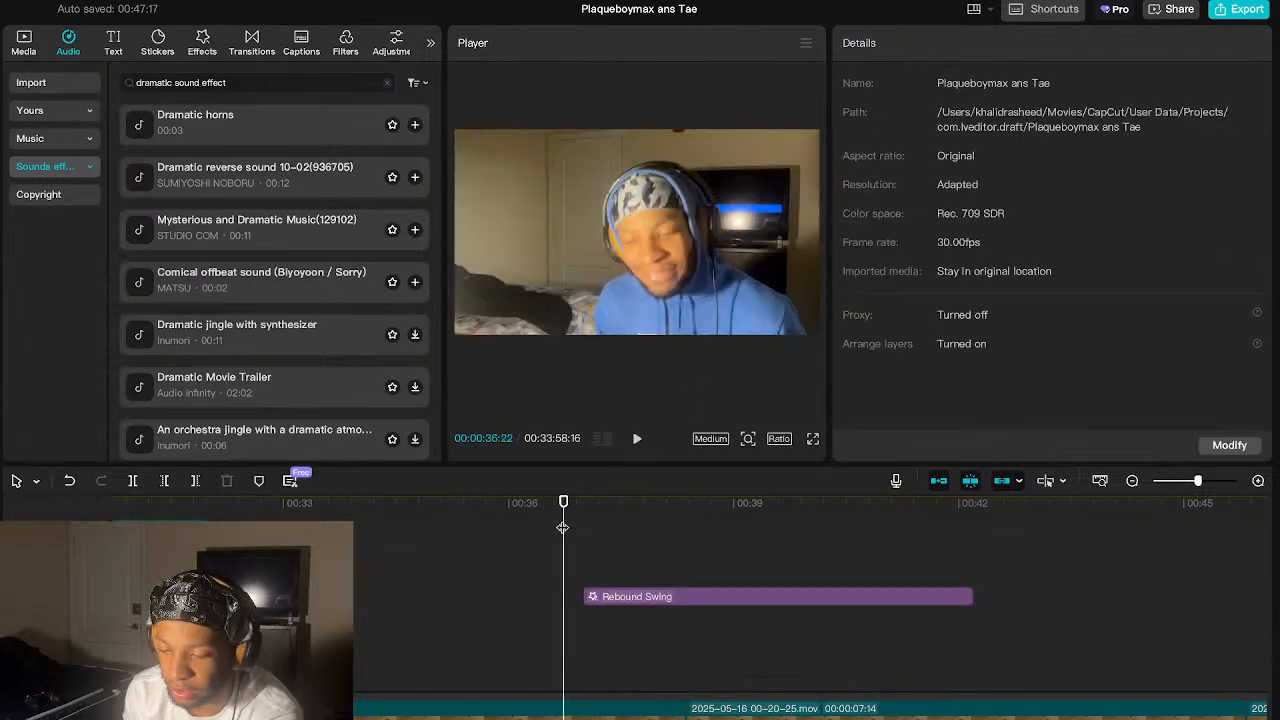
- Examine the speed settings of the first screen-recording overlay clip and play it from about 00:00:37
left_click(585, 545)
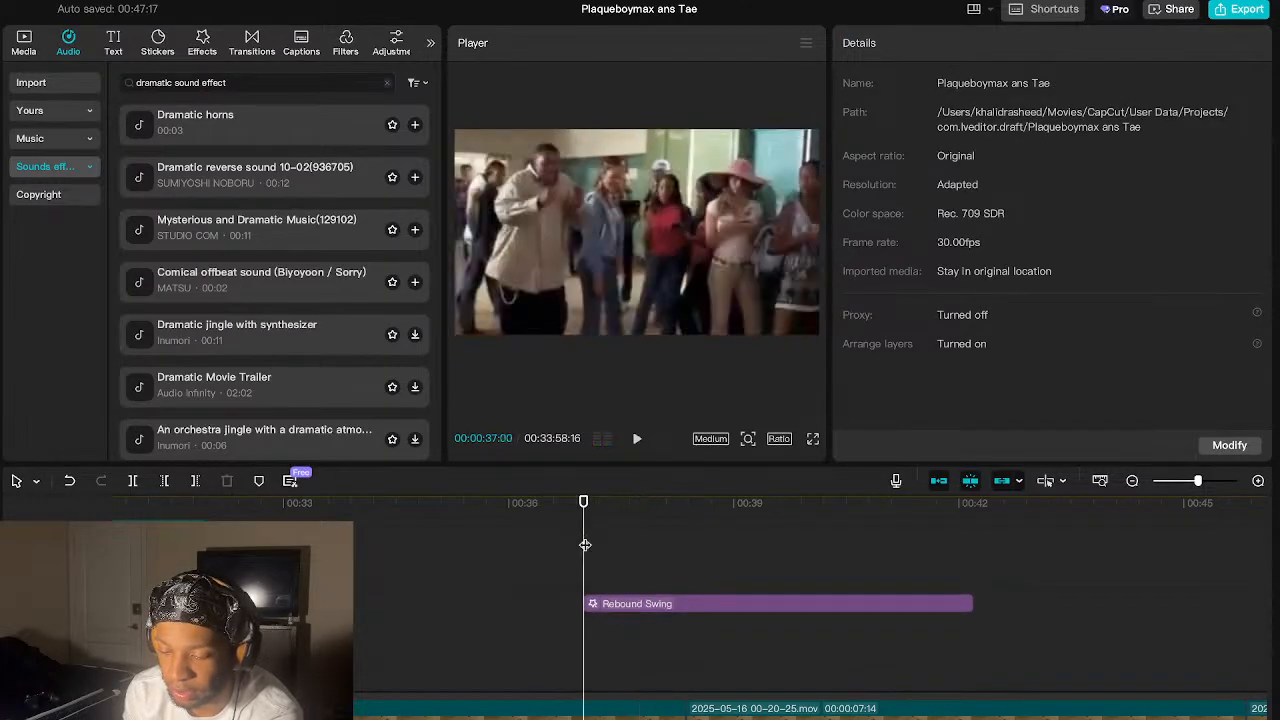
left_click_drag(580, 545, 584, 546)
scroll(584, 546, "down", 5)
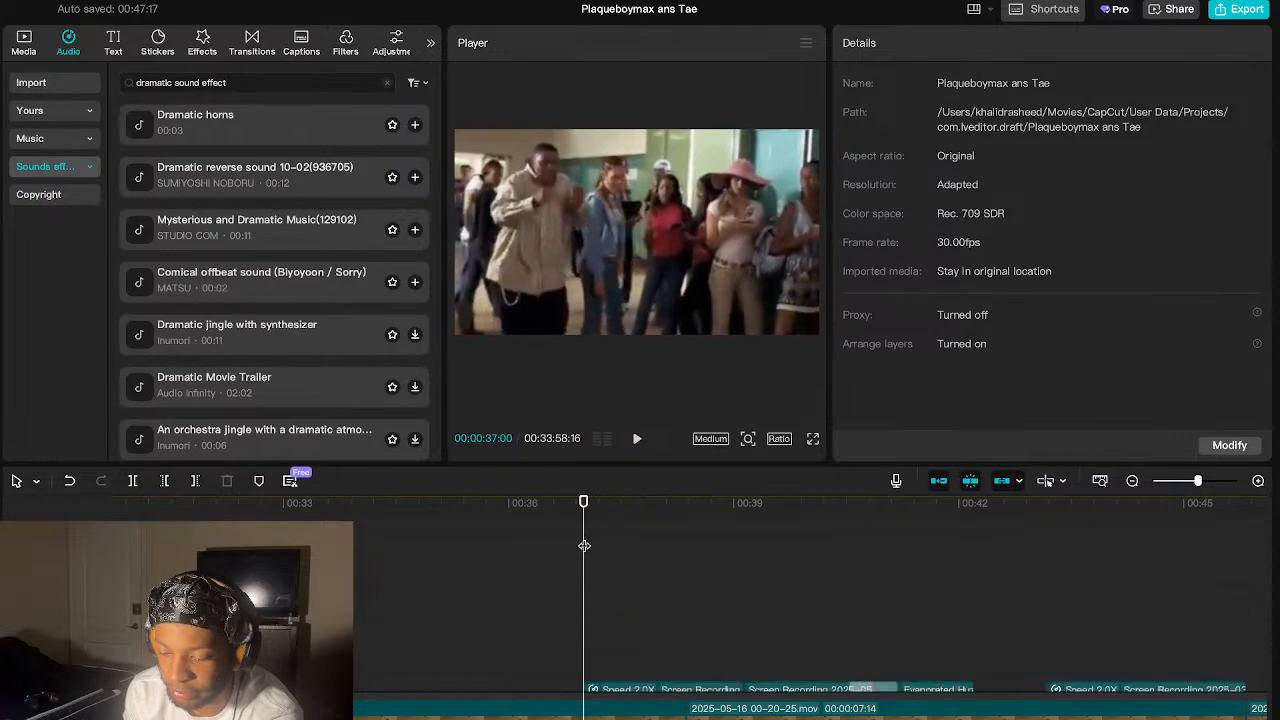
left_click(610, 612)
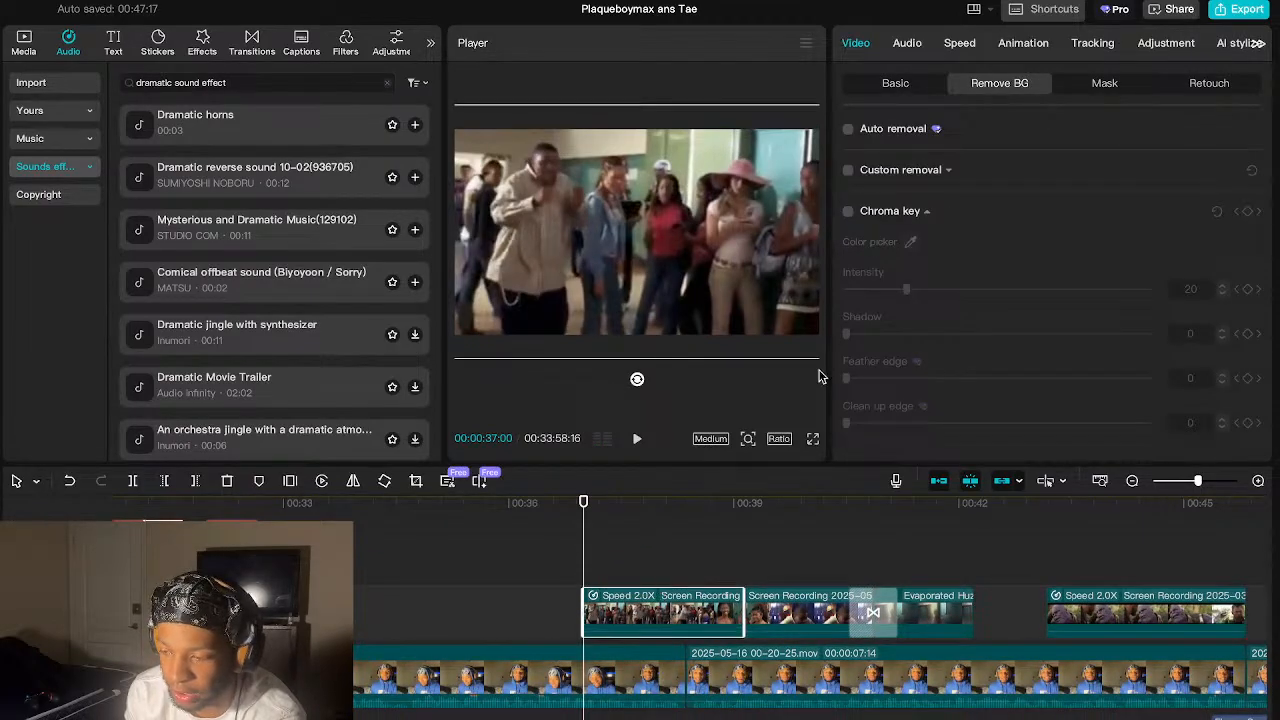
left_click(960, 43)
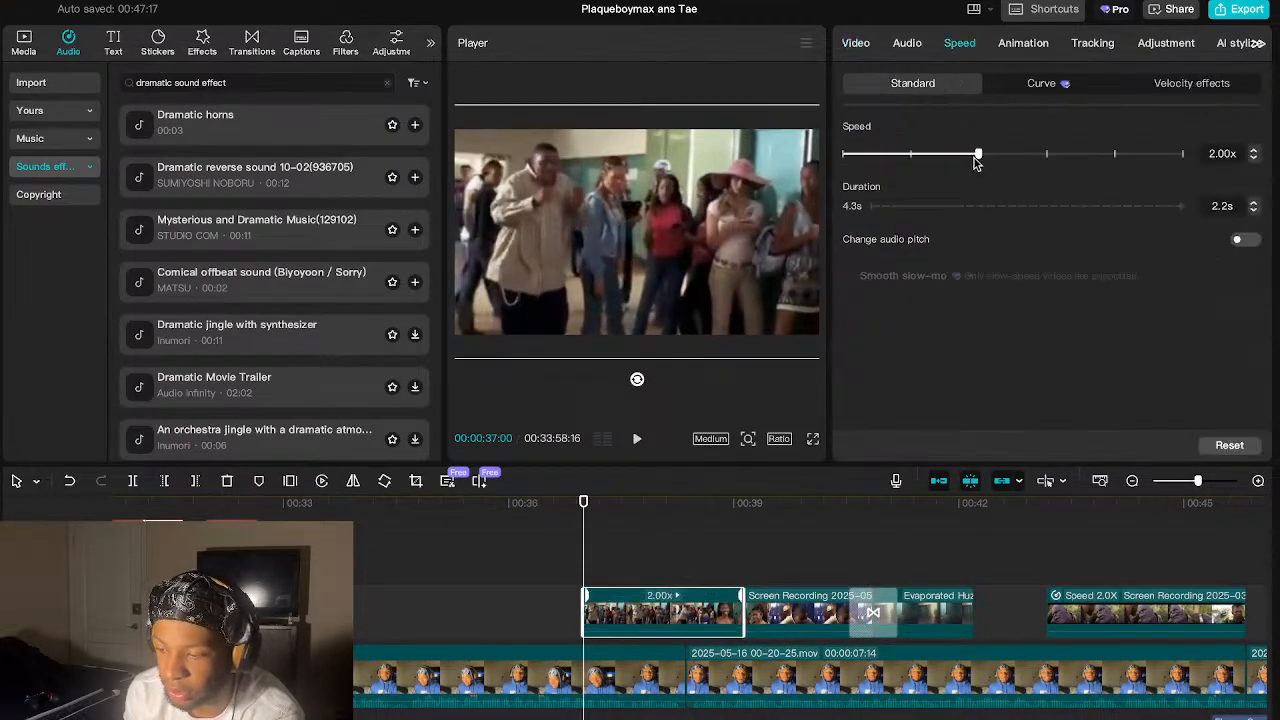
left_click(580, 566)
key("space")
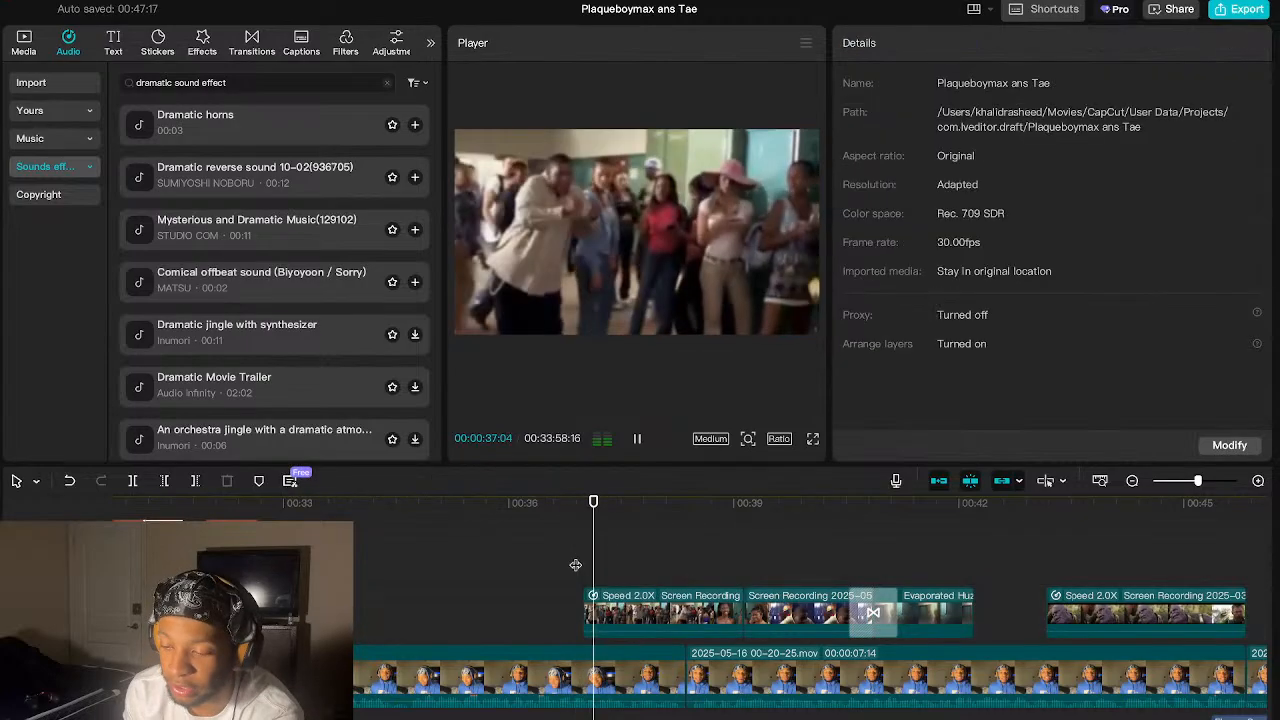
left_click(576, 566)
- Examine the effect, video and audio layers around 00:00:37 and view the Screen Recording 2025-03-07 audio clip's basic settings
scroll(576, 568, "up", 2)
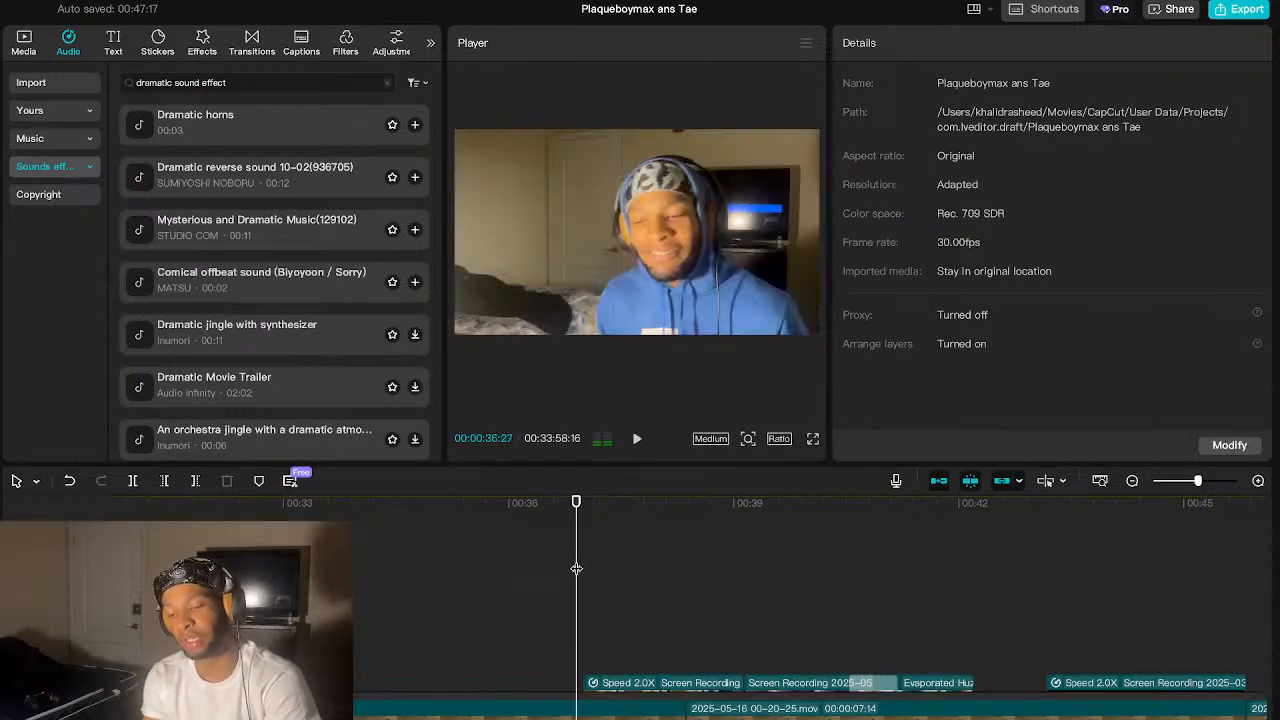
scroll(576, 568, "up", 2)
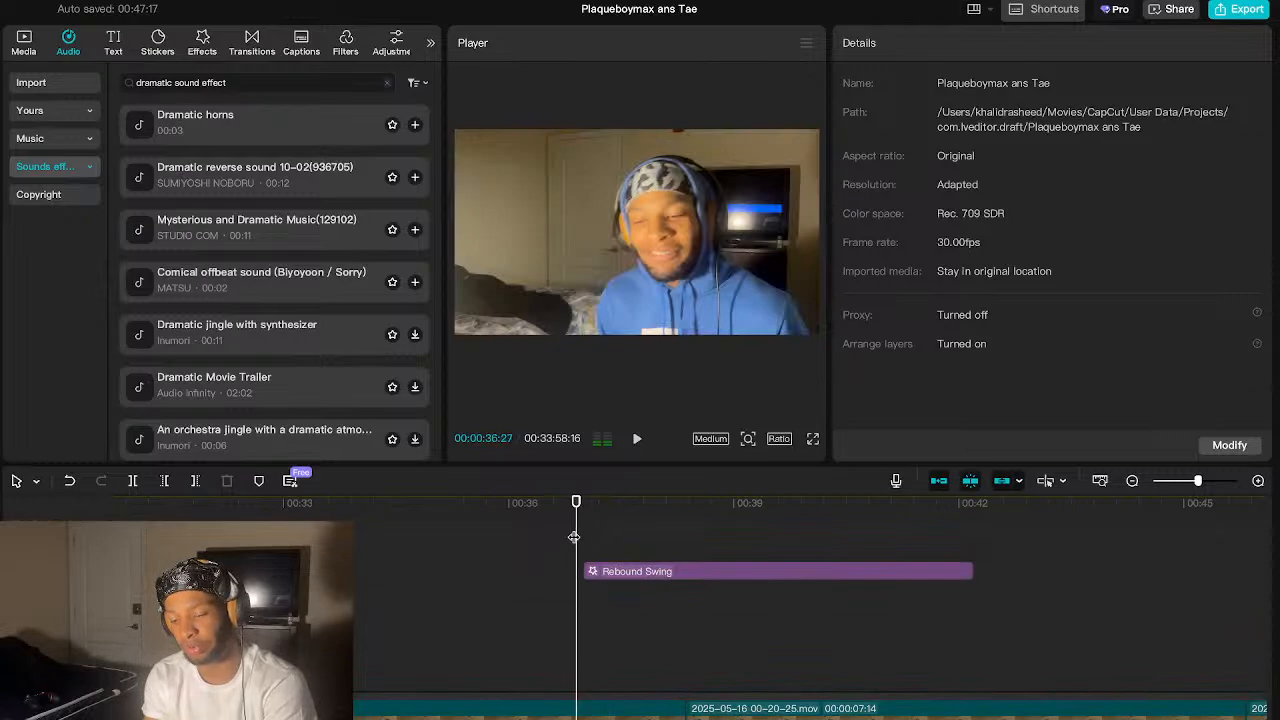
scroll(599, 532, "down", 2)
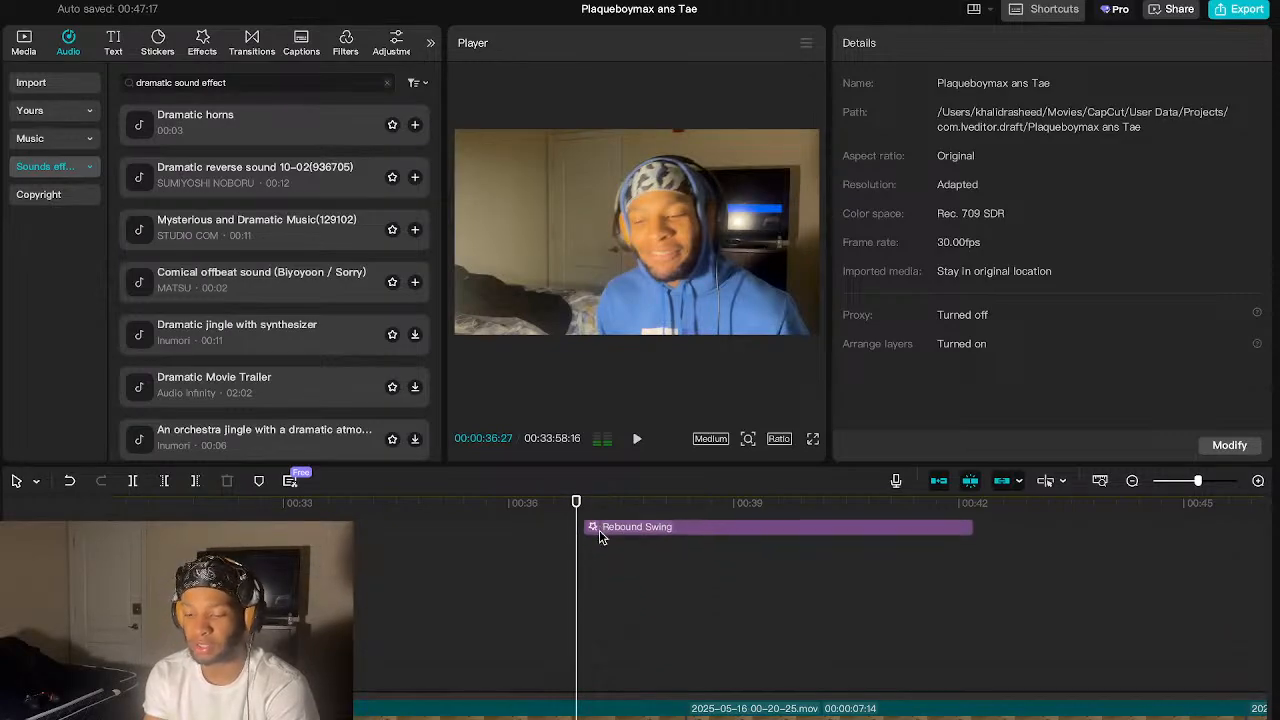
scroll(599, 538, "up", 3)
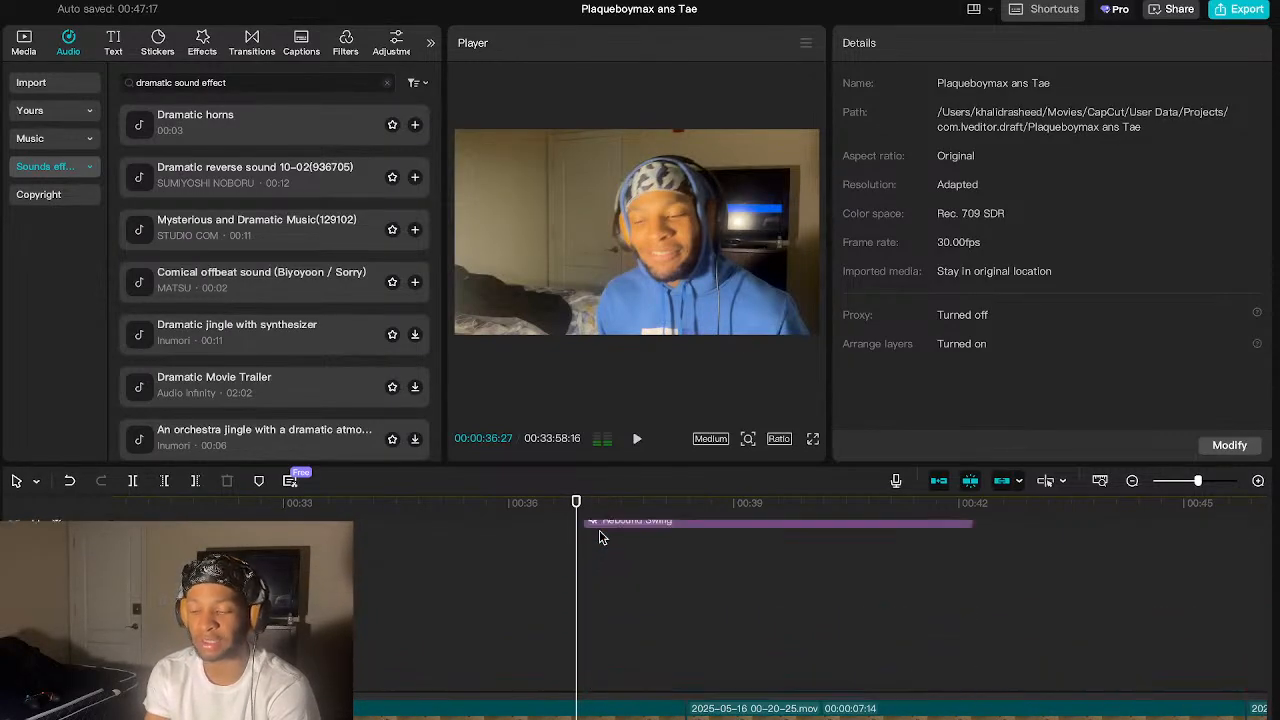
scroll(599, 538, "down", 2)
scroll(599, 538, "down", 4)
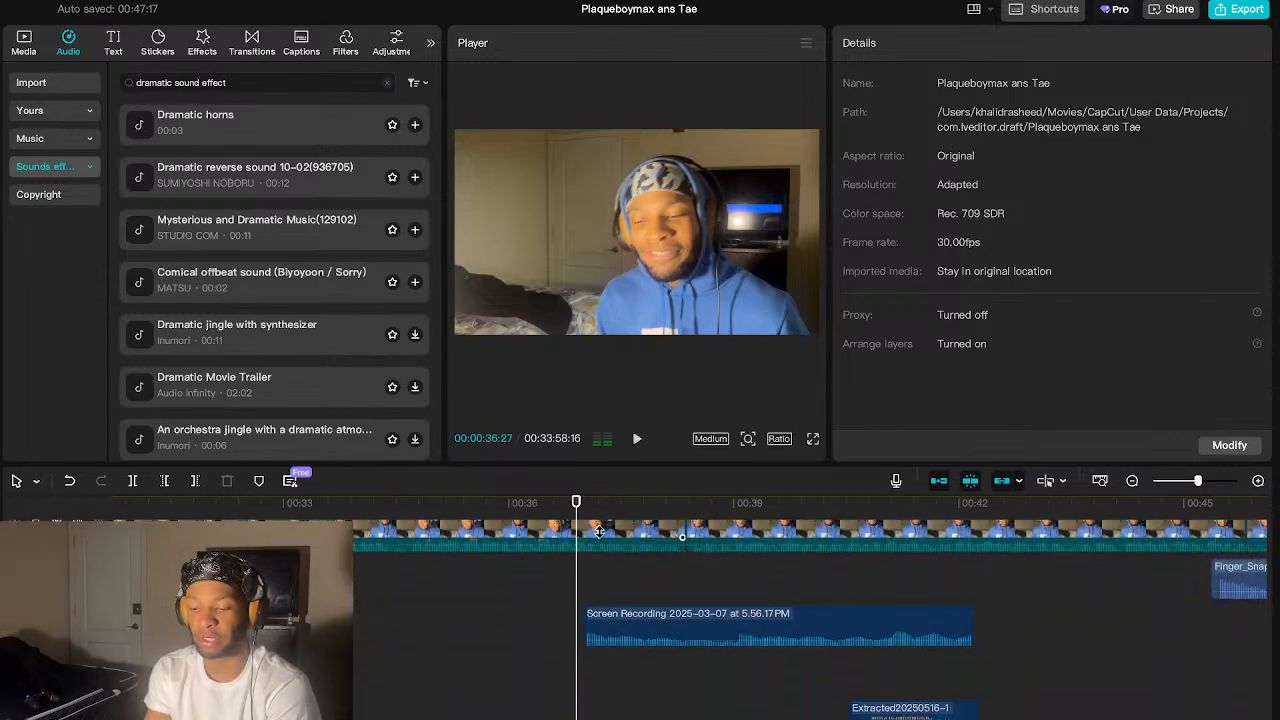
mouse_move(576, 564)
left_mouse_down()
mouse_move(620, 566)
mouse_move(583, 559)
left_mouse_up()
left_click(605, 595)
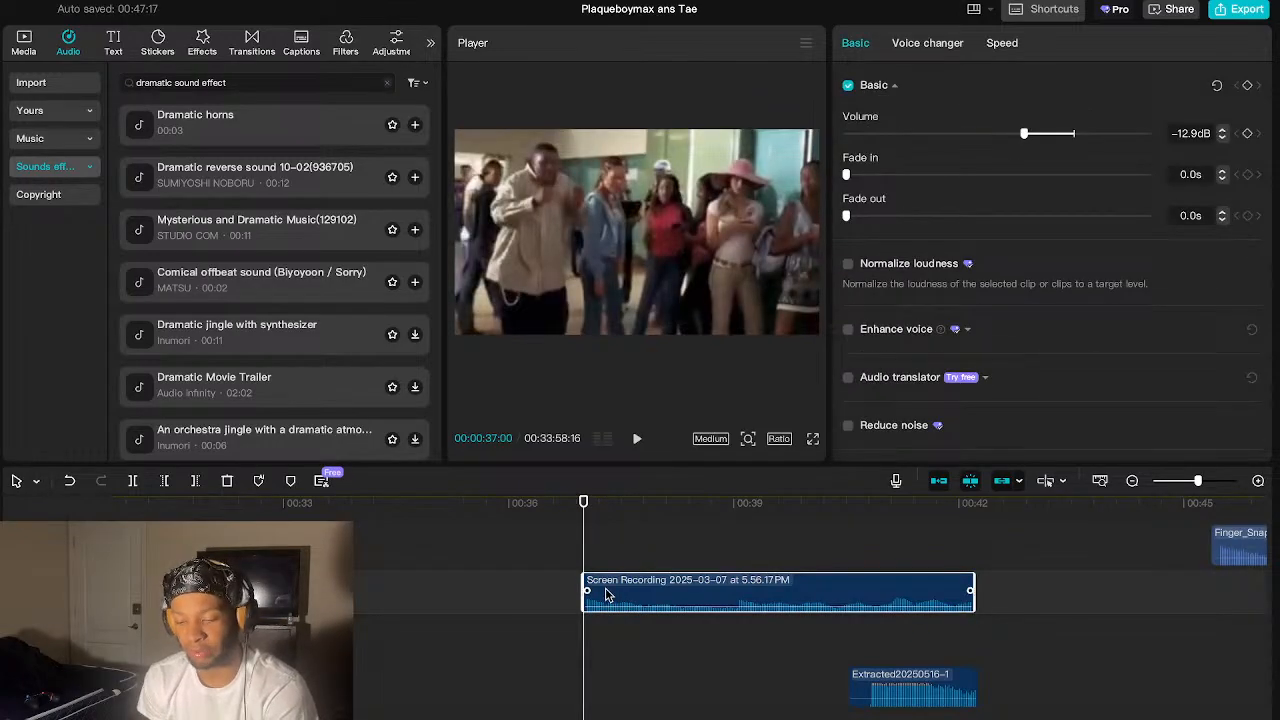
- Preview the source video Screen Recording 2025-03-07 at 5.56.17 PM.mov from the imported media at a lowered playback volume
left_click(24, 46)
left_click(195, 413)
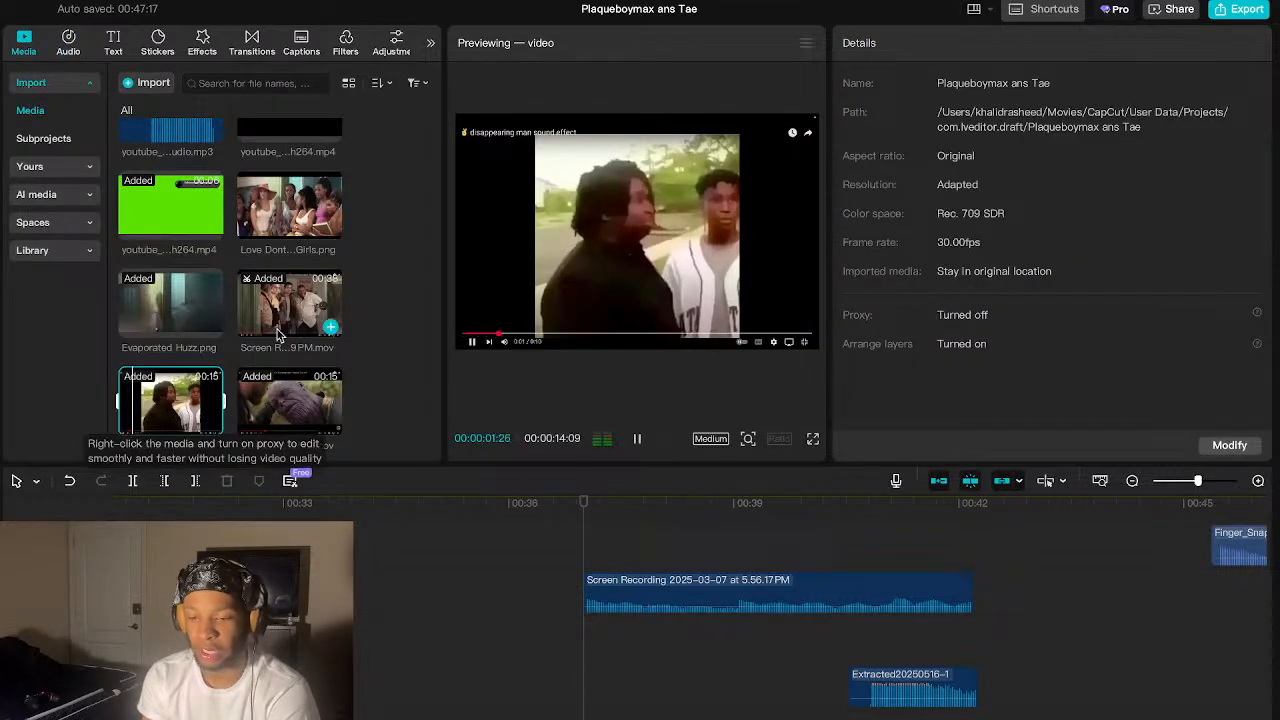
key("XF86AudioRaiseVolume")
key("XF86AudioLowerVolume")
key("XF86AudioLowerVolume")
key("XF86AudioLowerVolume")
key("XF86AudioLowerVolume")
key("XF86AudioLowerVolume")
key("XF86AudioLowerVolume")
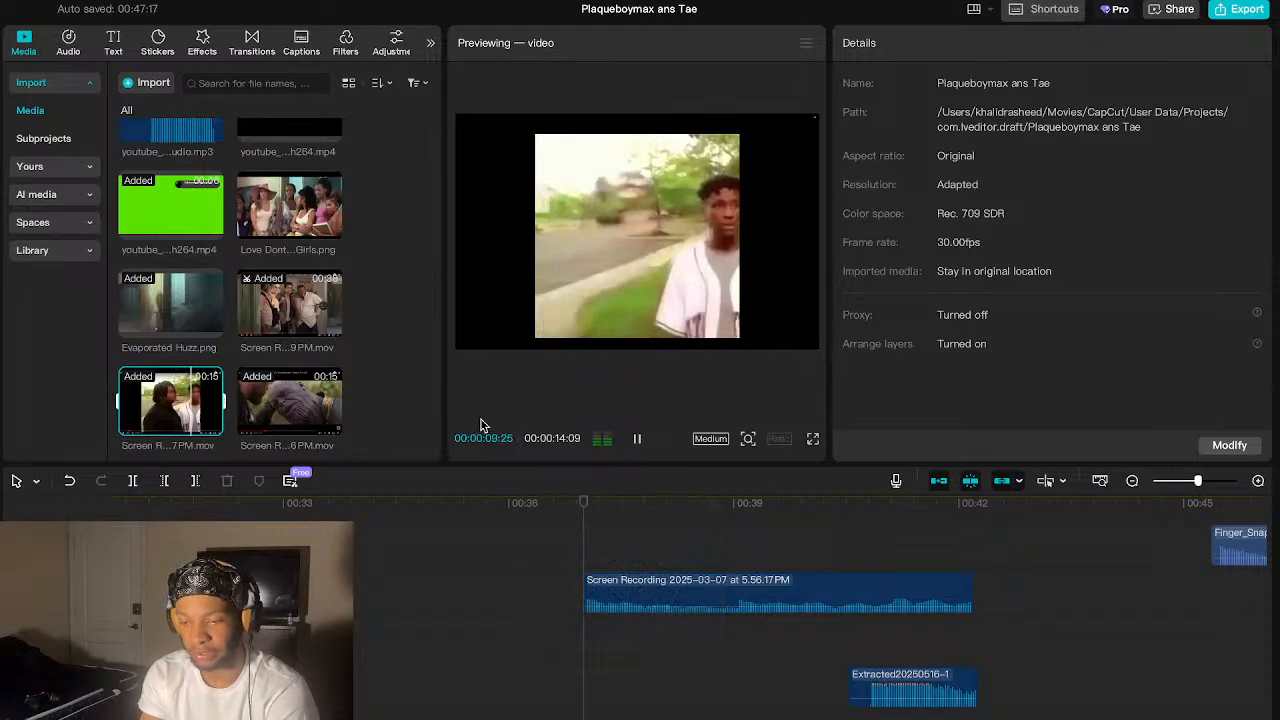
- Insert Screen Recording 2025-03-07 at 5.56.17 PM.mov into the main track after the clip at 00:00:37 and extract its audio
left_click_drag(183, 410, 537, 543)
scroll(580, 555, "up", 3)
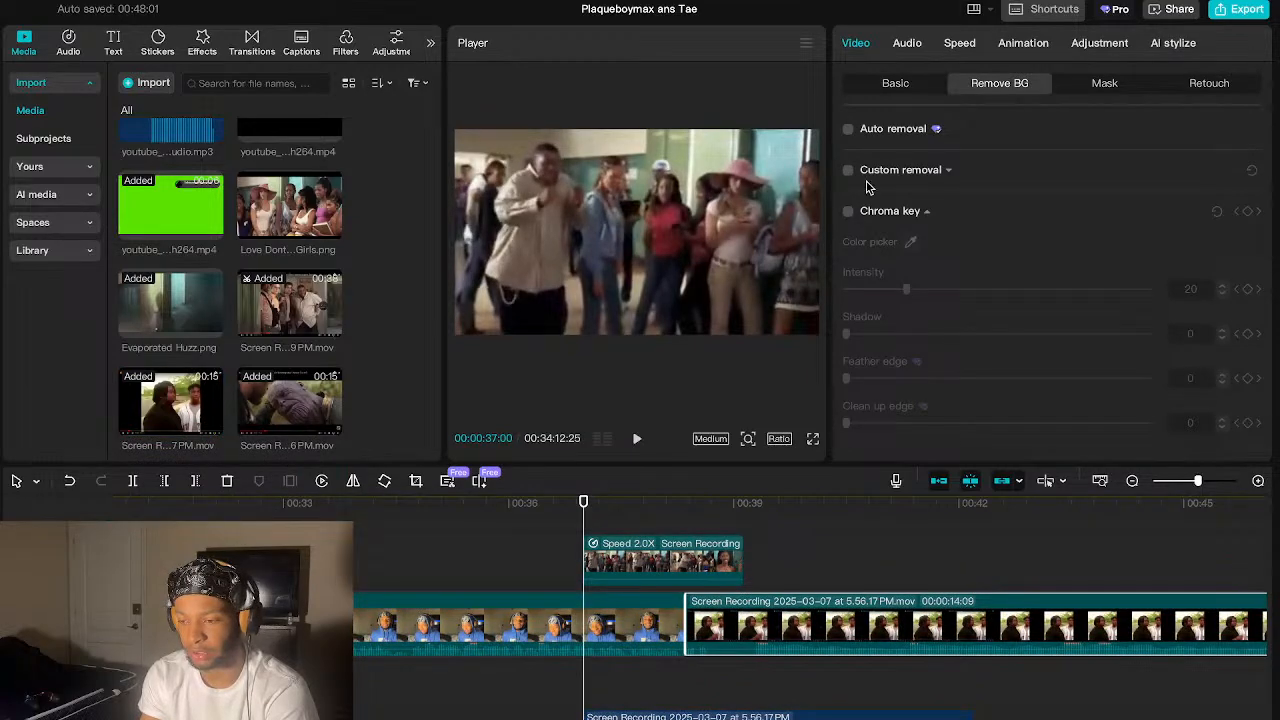
right_click(798, 615)
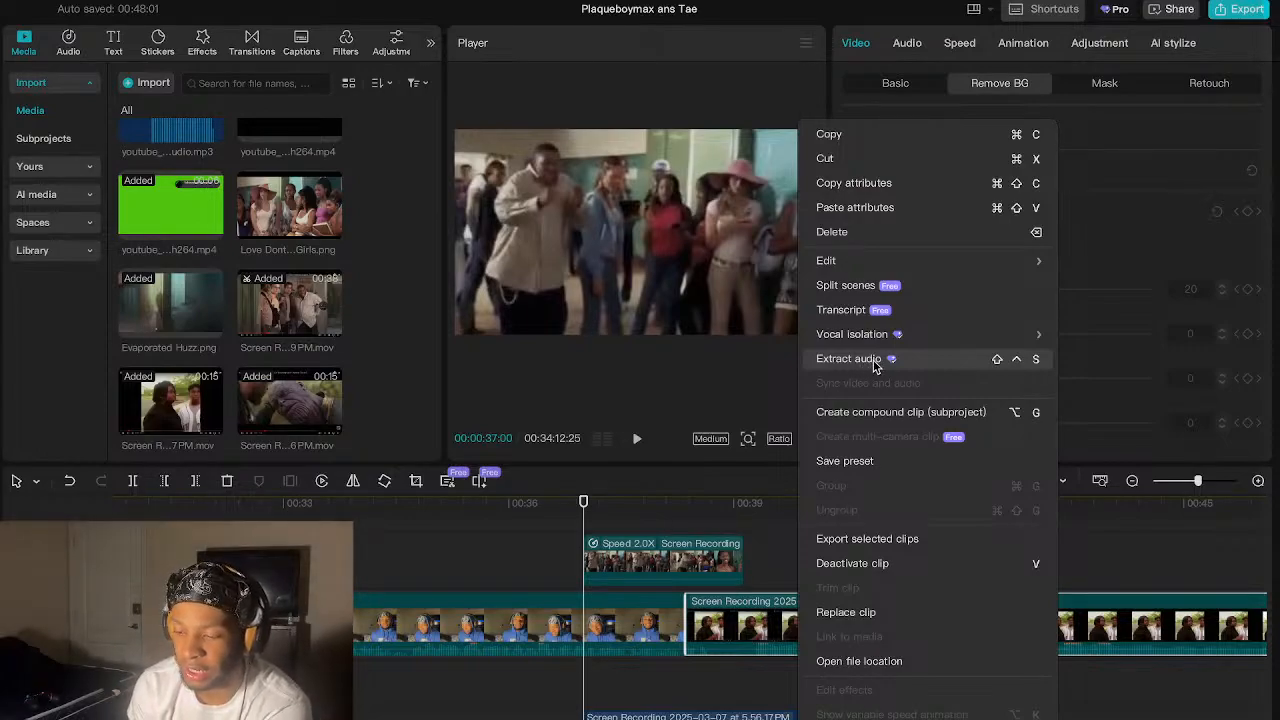
left_click(665, 683)
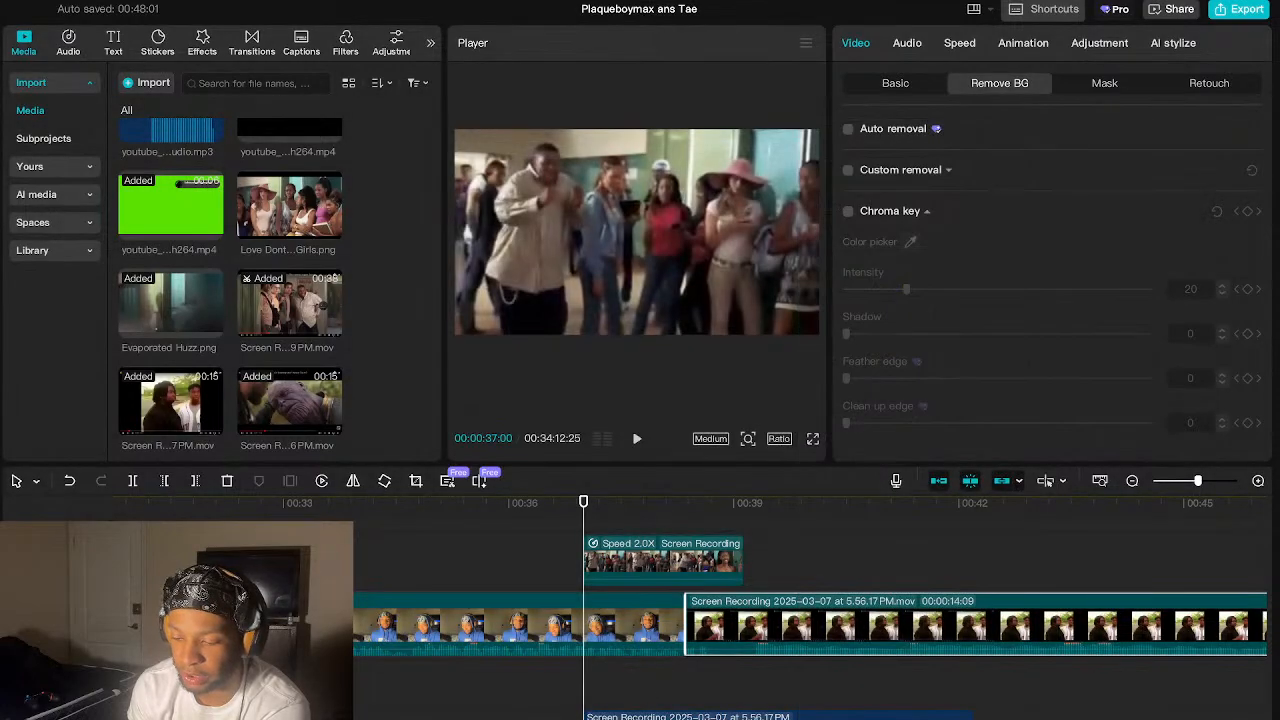
right_click(770, 625)
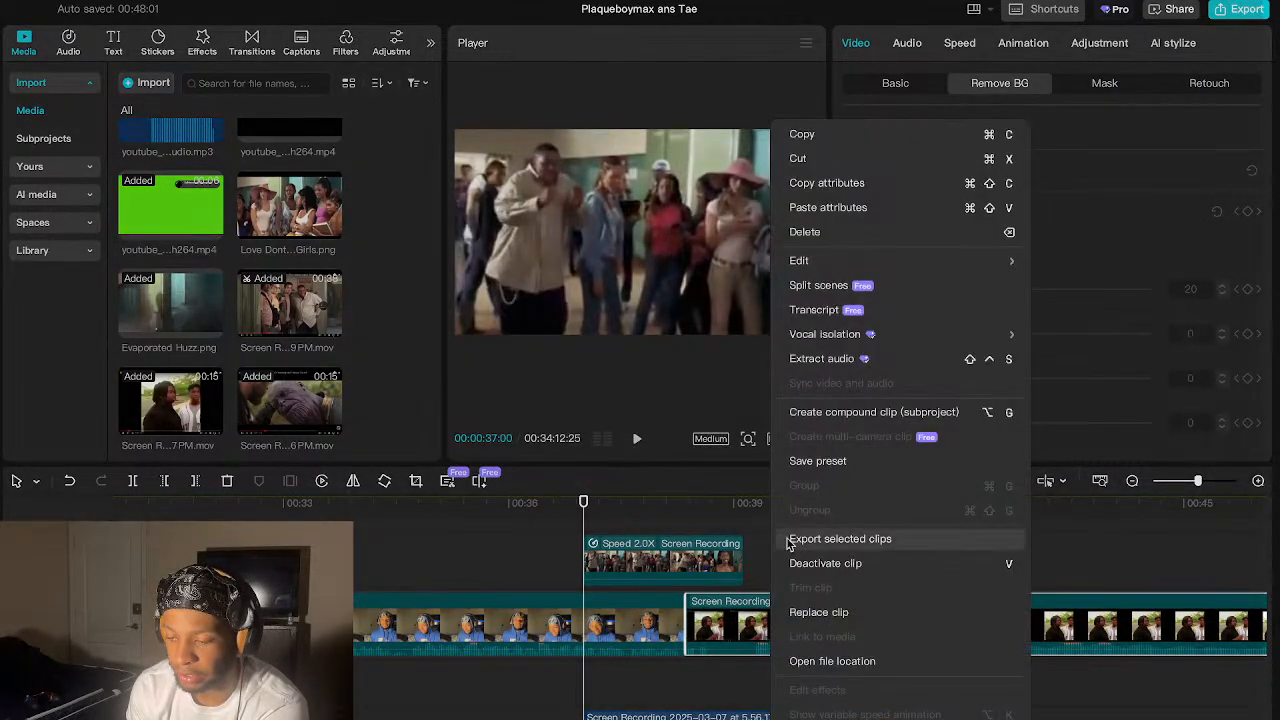
left_click(855, 357)
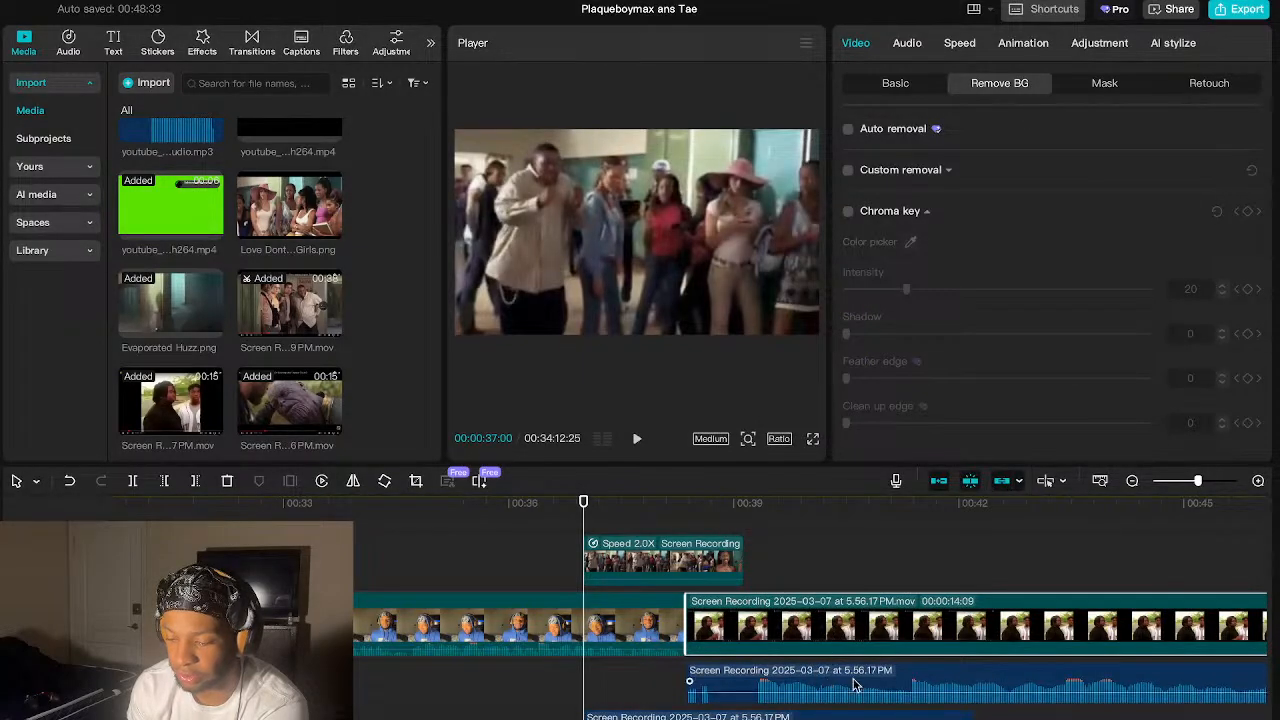
- Look along the extracted audio on the timeline, and undo the audio extraction and the clip's insertion
scroll(852, 682, "right", 3)
scroll(856, 685, "right", 10)
scroll(856, 685, "left", 12)
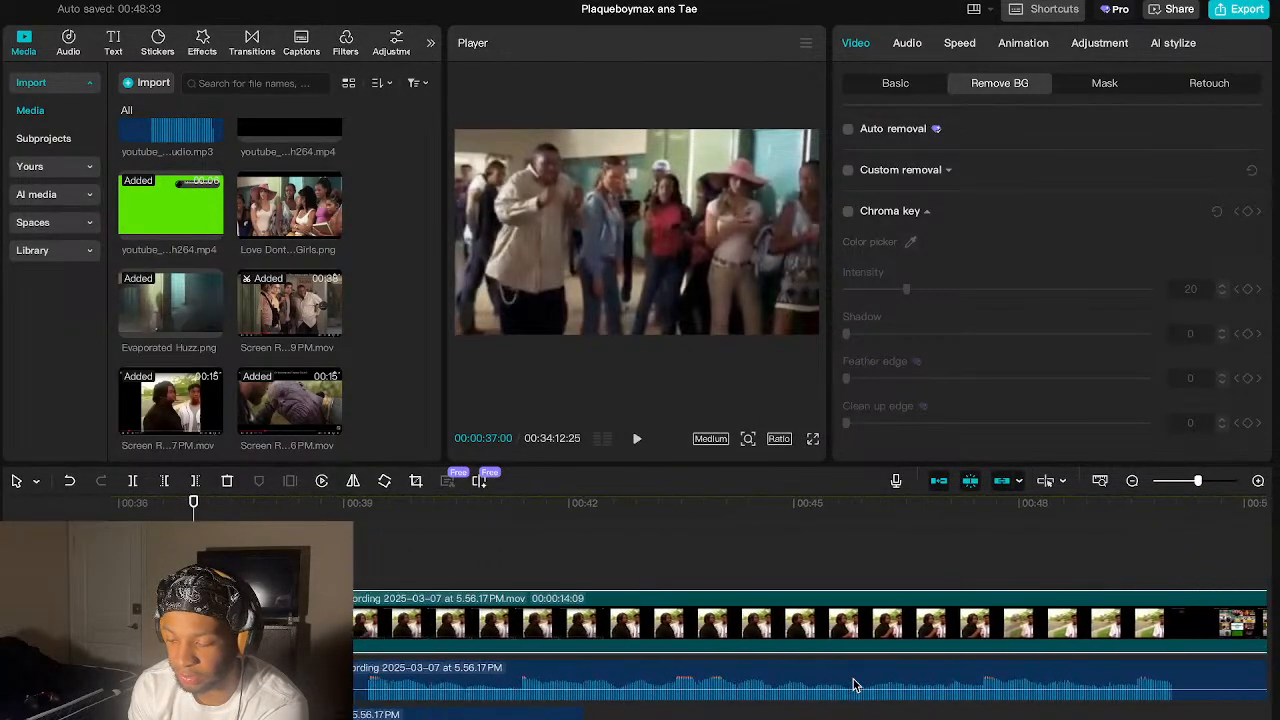
scroll(855, 685, "up", 3)
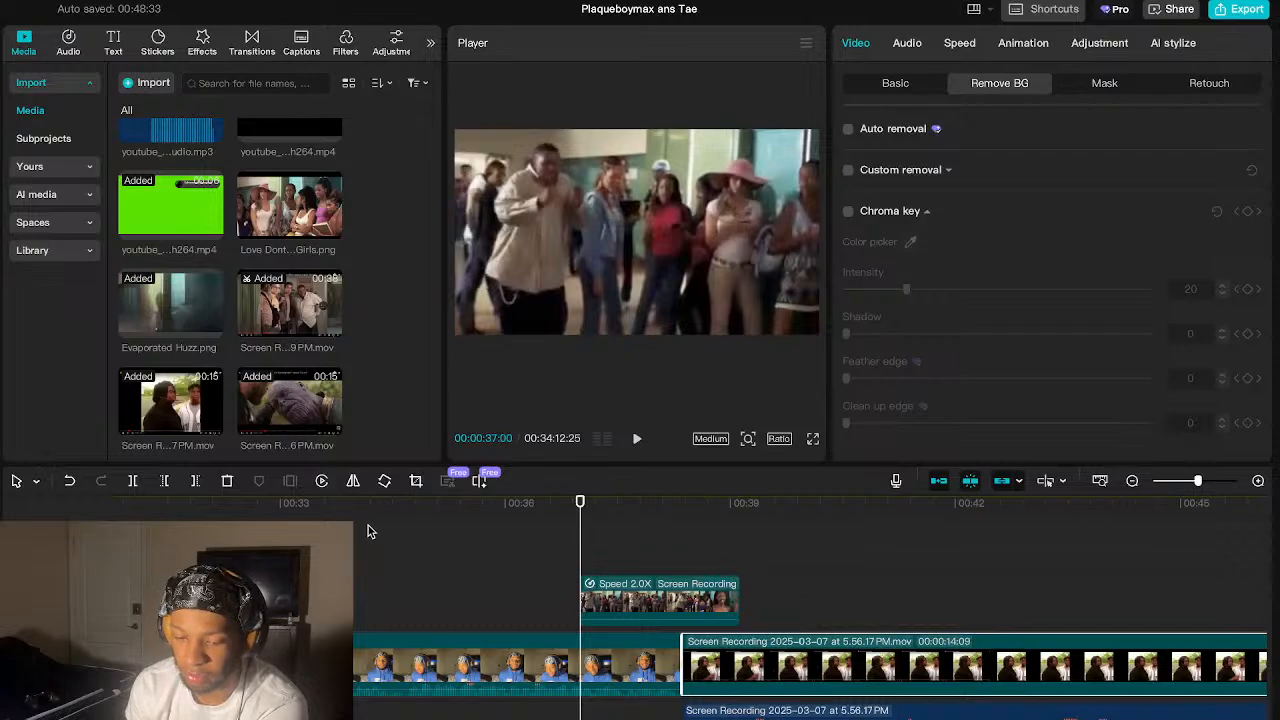
left_click(70, 482)
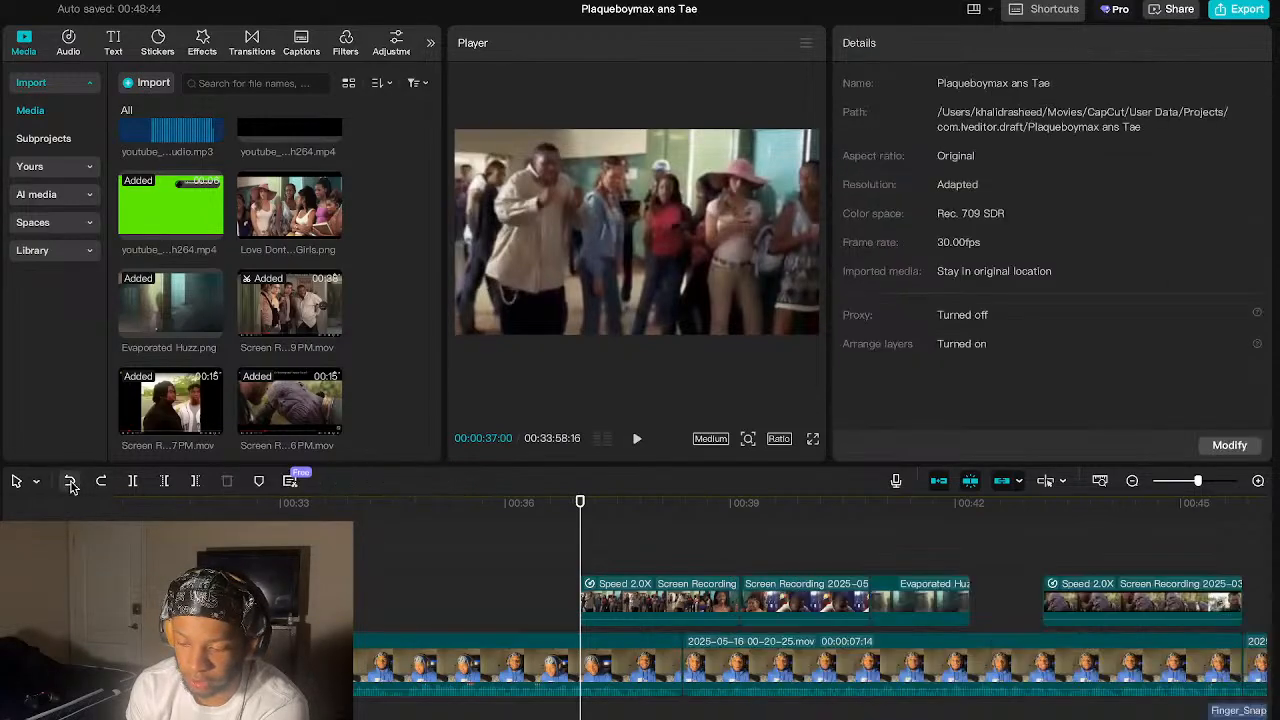
- Play the overlay section from 00:00:37:00 and step through the transition into the Evaporated Huzz image near 00:00:40
key("space")
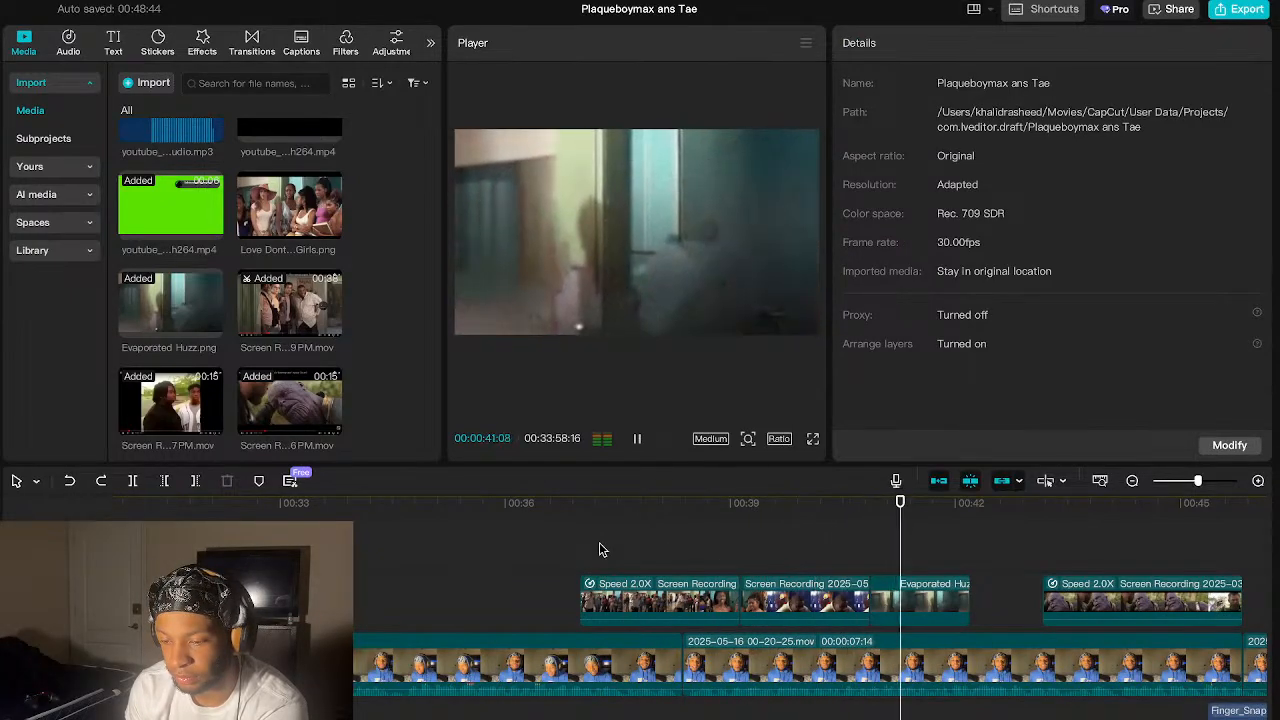
key("space")
scroll(833, 573, "down", 2)
scroll(838, 576, "up", 3)
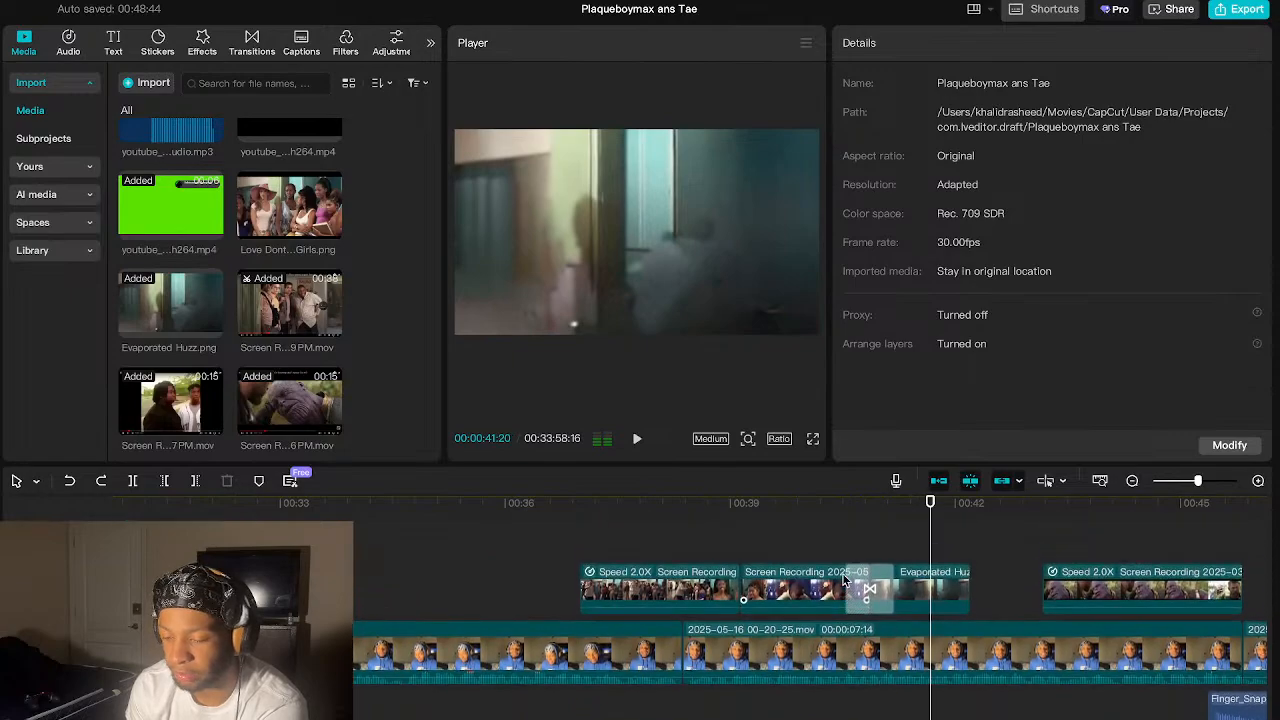
left_click(843, 583)
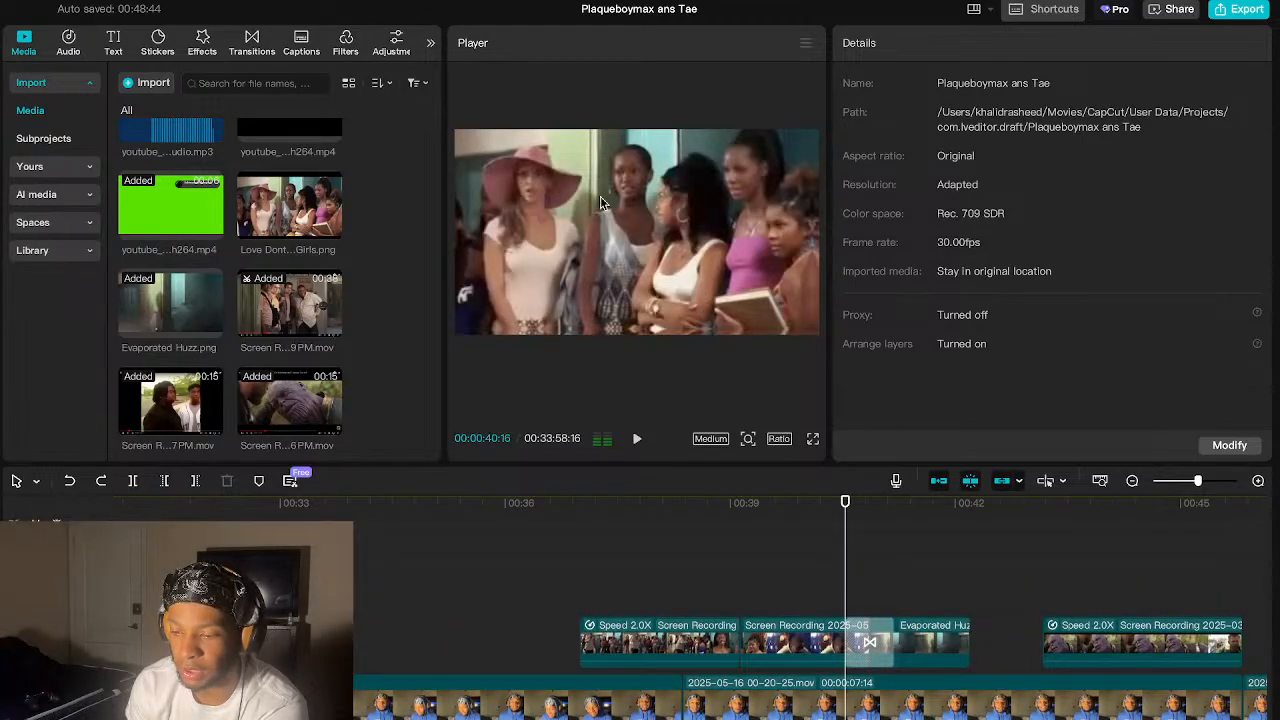
left_click_drag(839, 607, 865, 610)
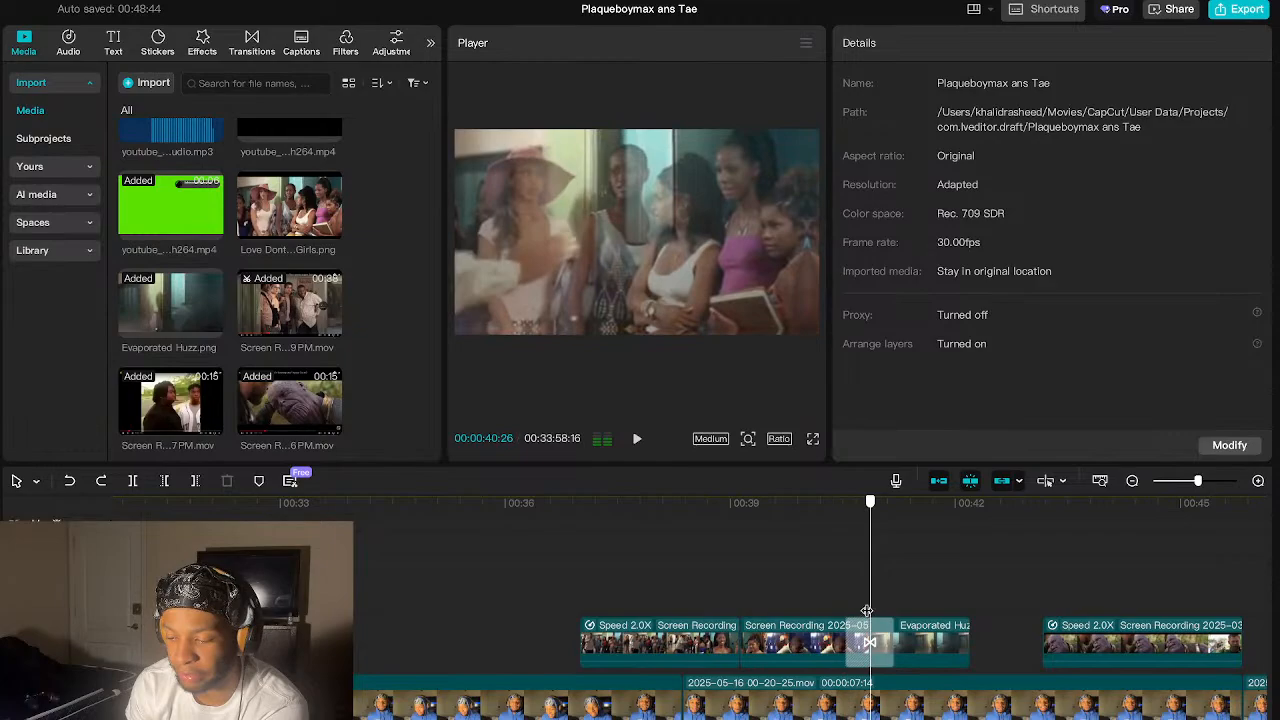
- Preview the Mix transition among the trending transitions, and move the playhead to the start of the overlay's transition at 00:00:40:16
left_click(251, 38)
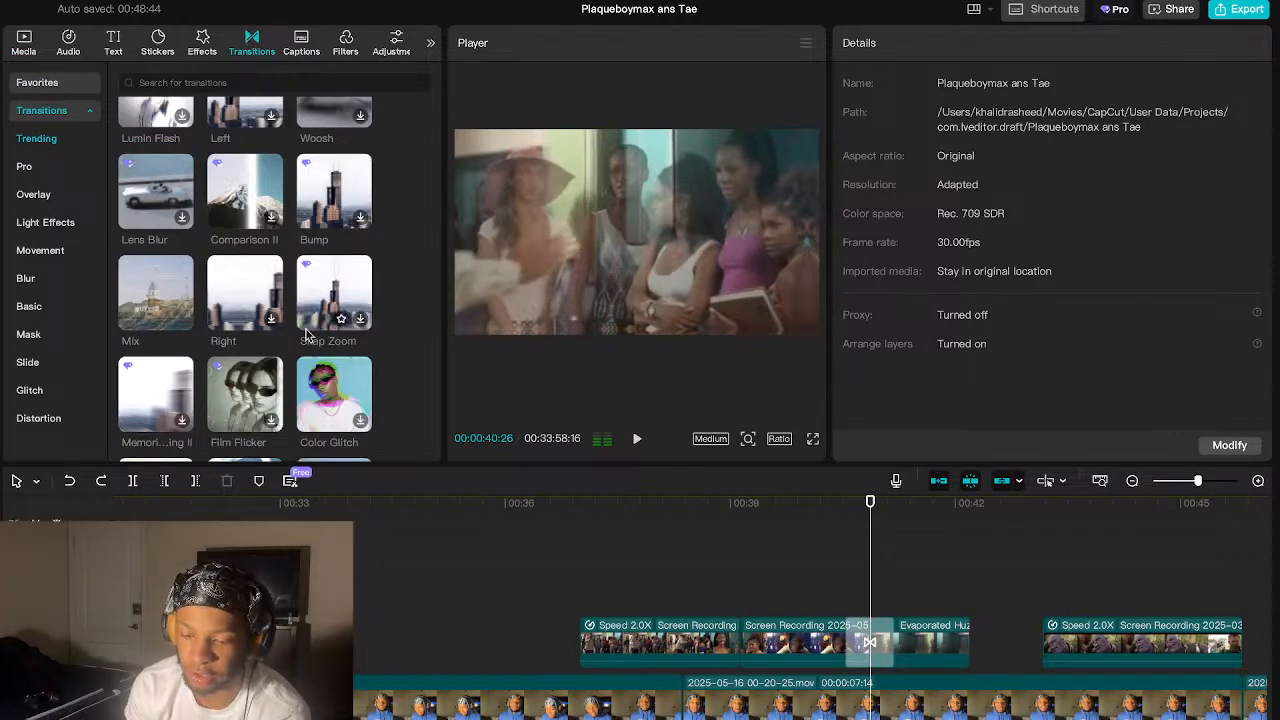
left_click(160, 296)
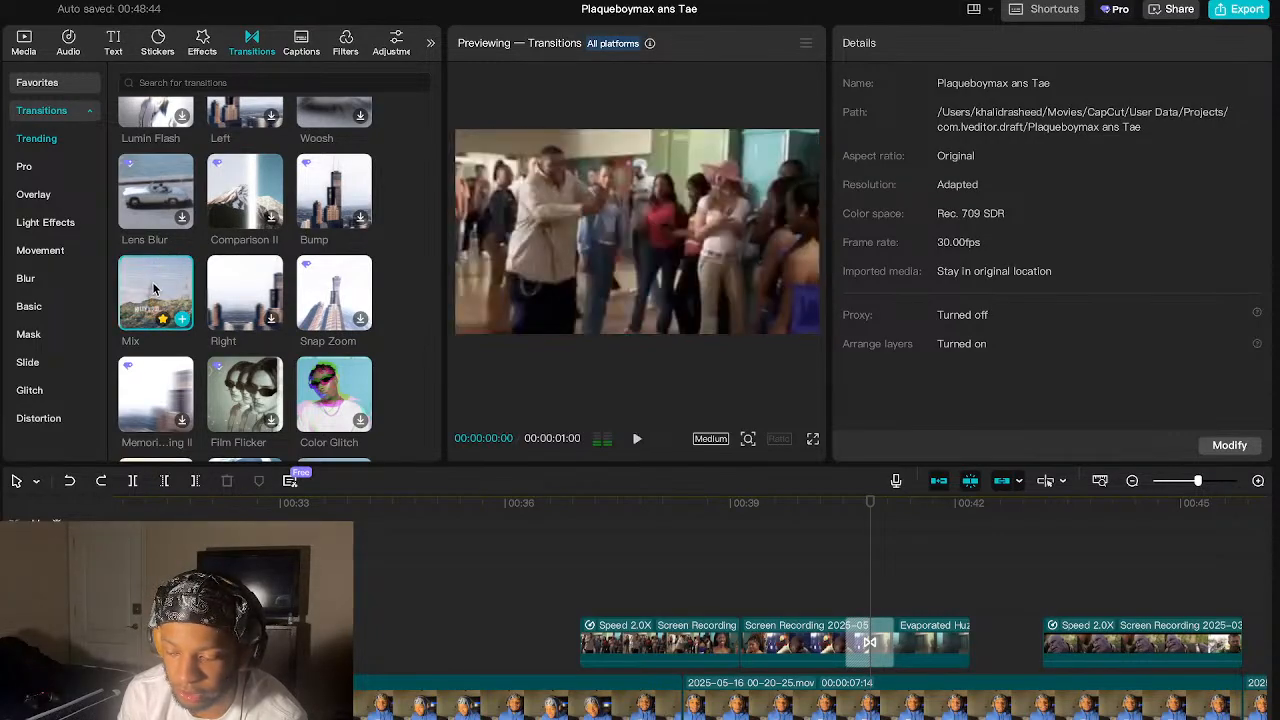
mouse_move(170, 296)
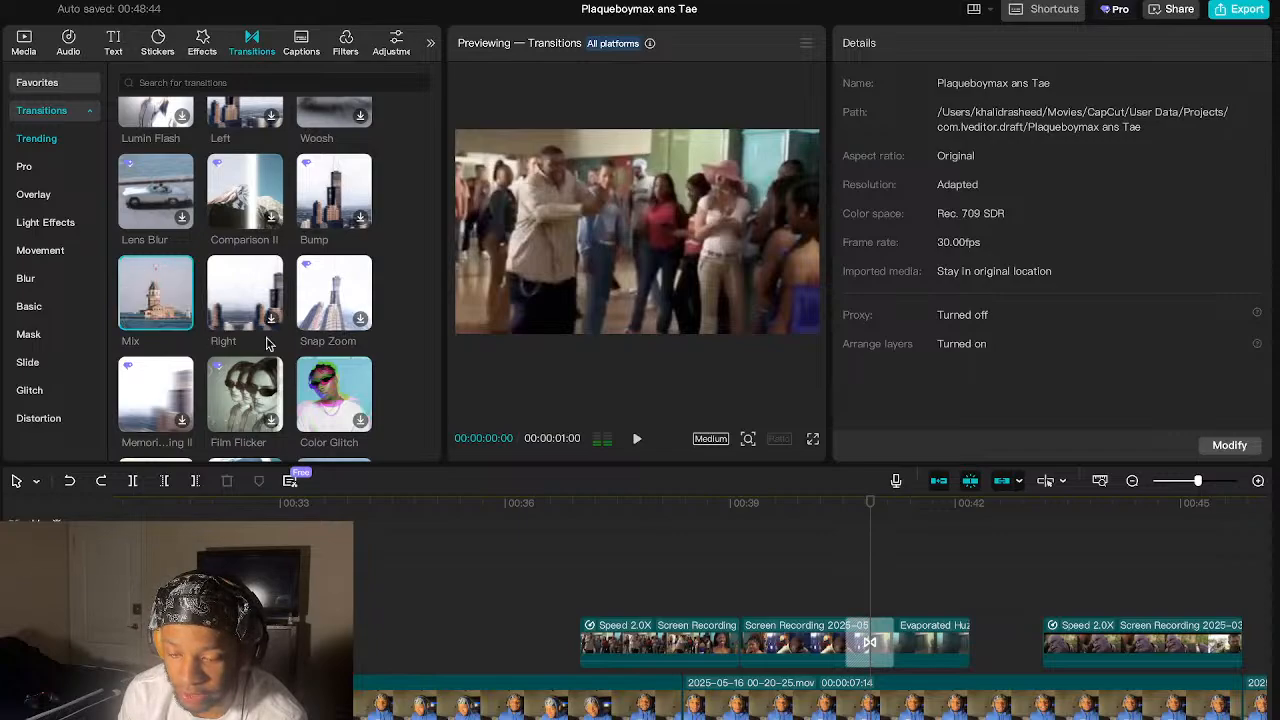
left_click(857, 575)
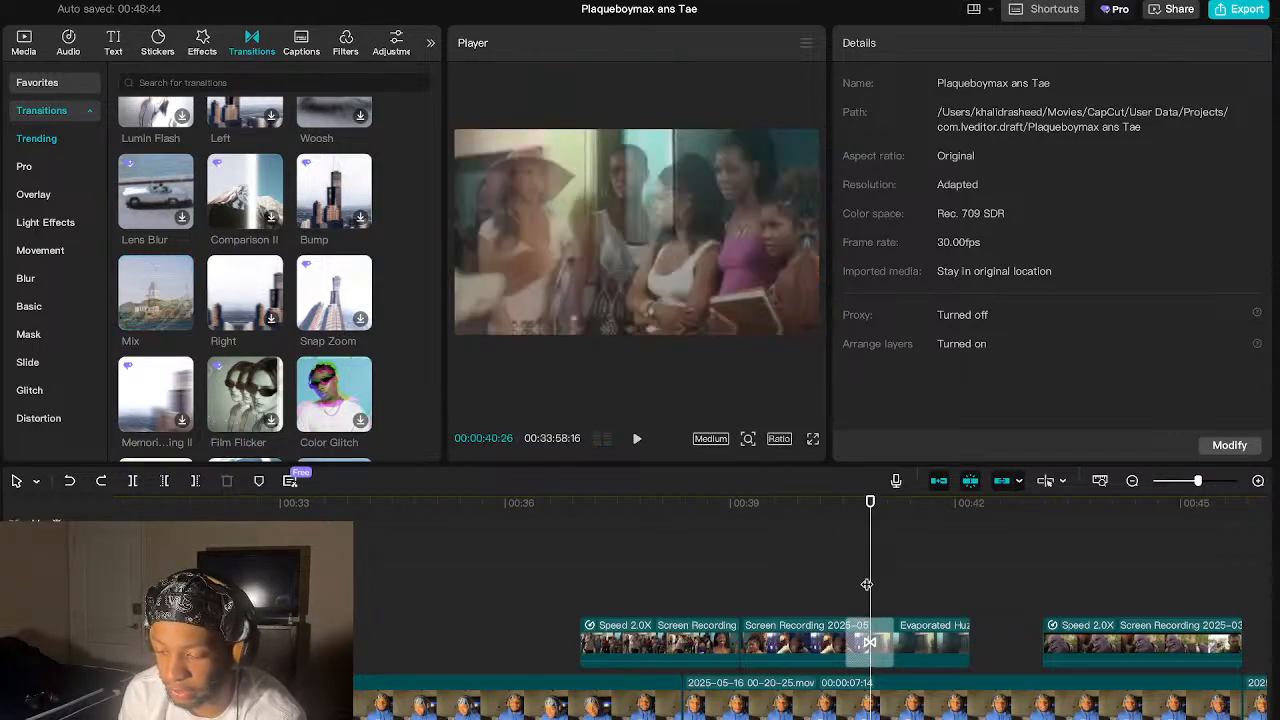
left_click_drag(866, 584, 842, 589)
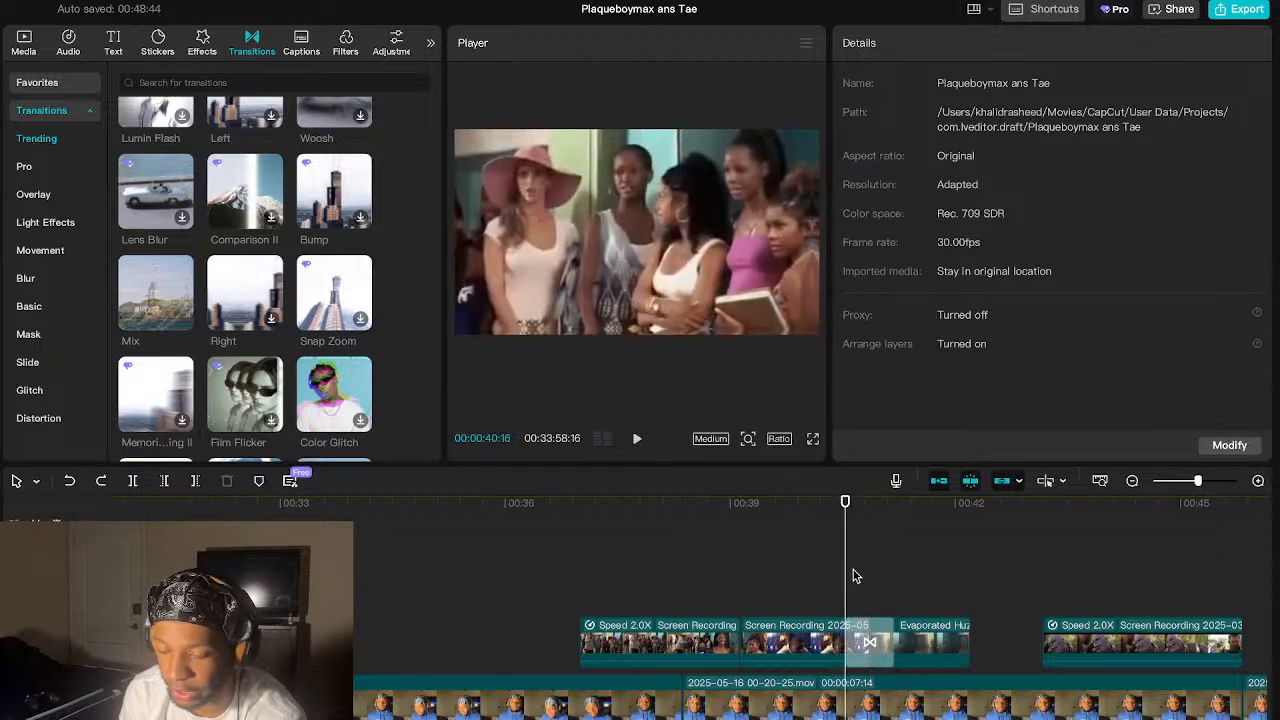
- Search the transitions for "fade", and try Black Fade between the Screen Recording overlay and the Evaporated Huzz image, playing it back
scroll(250, 280, "up", 5)
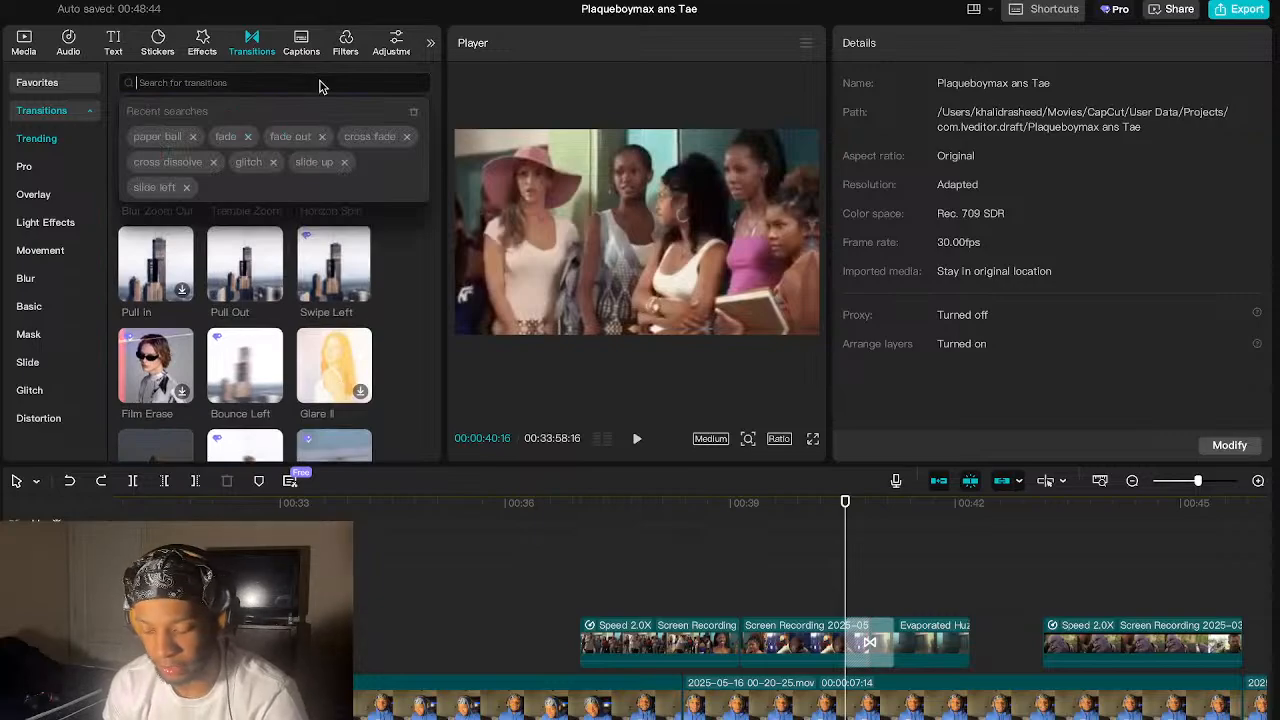
type("fade")
key("Return")
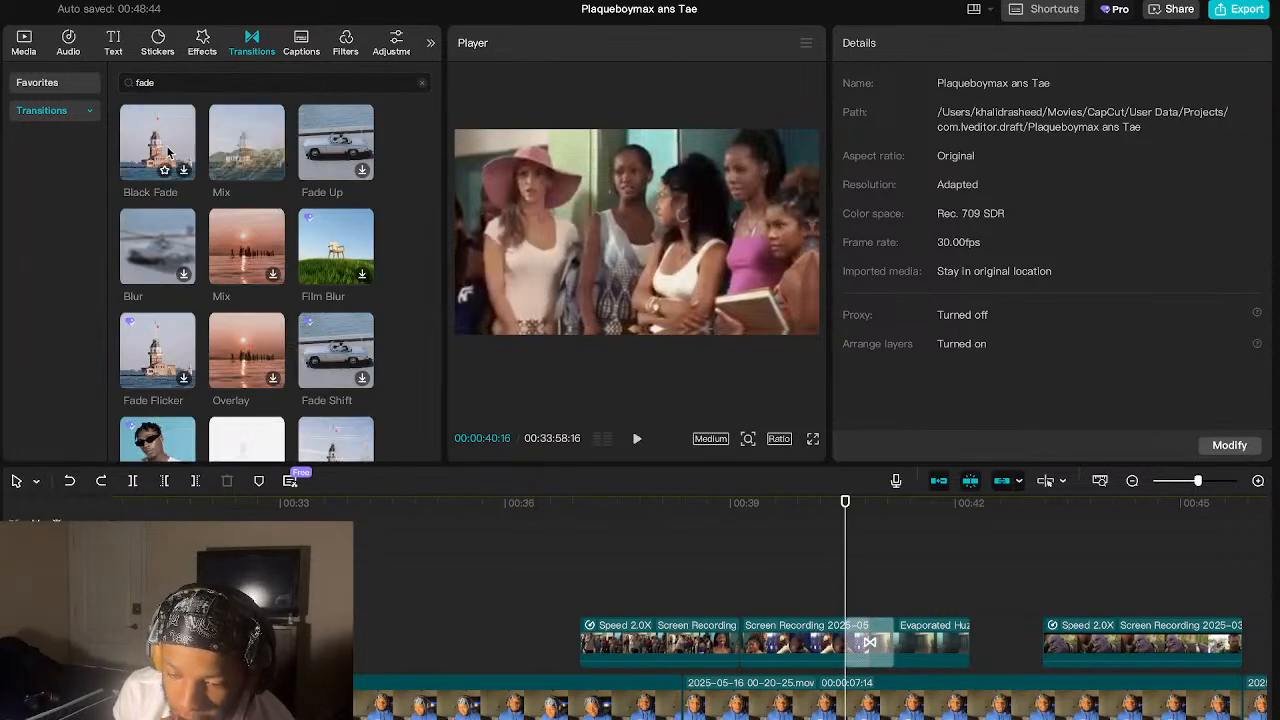
left_click(169, 152)
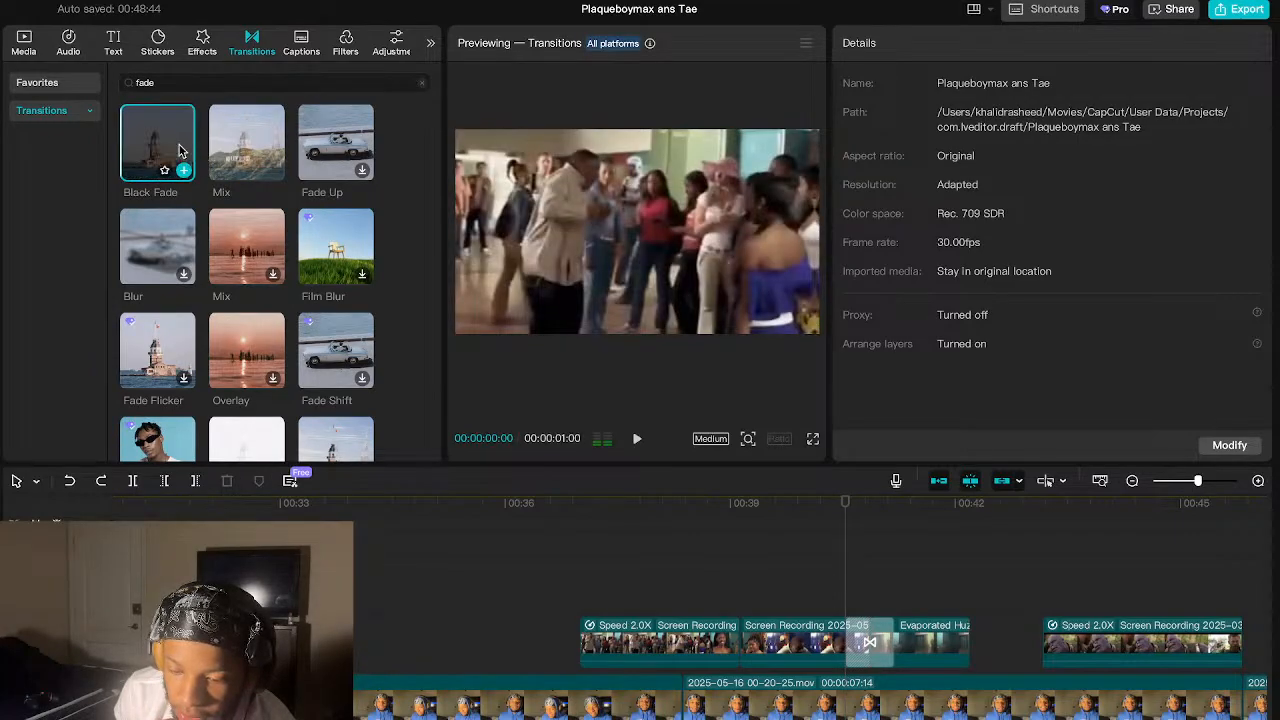
left_click_drag(179, 150, 855, 625)
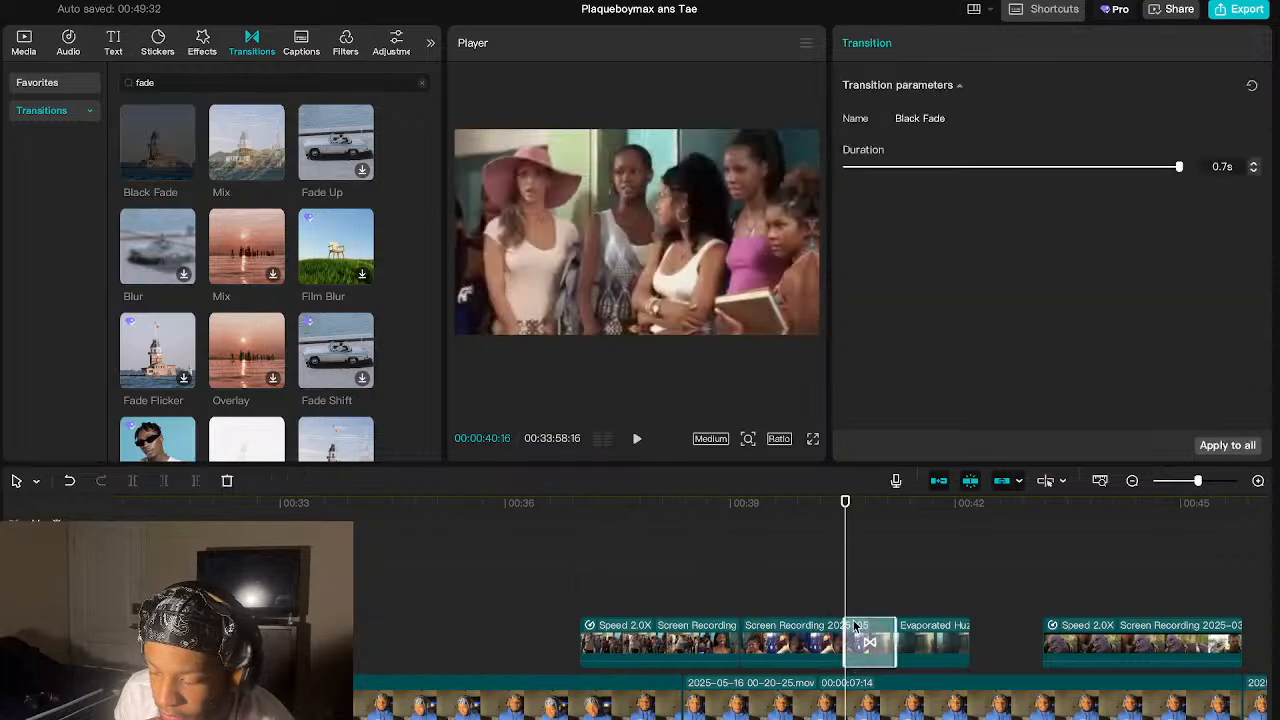
key("space")
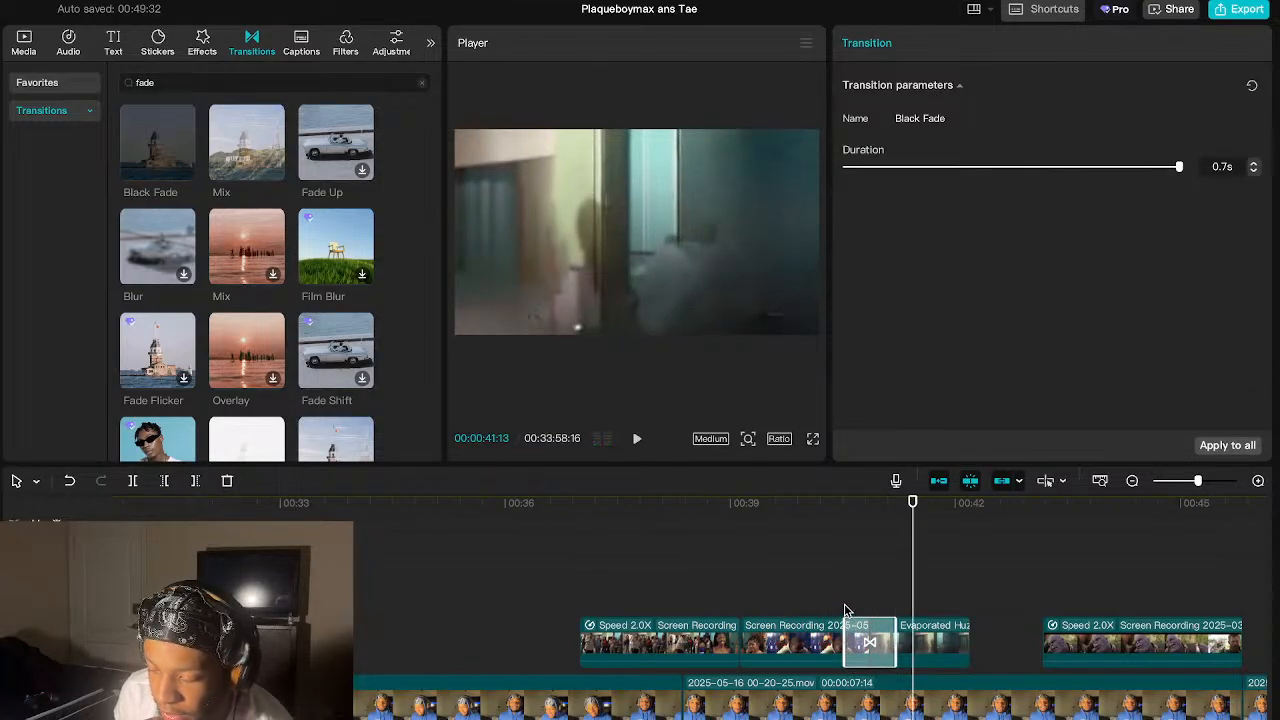
left_click(845, 610)
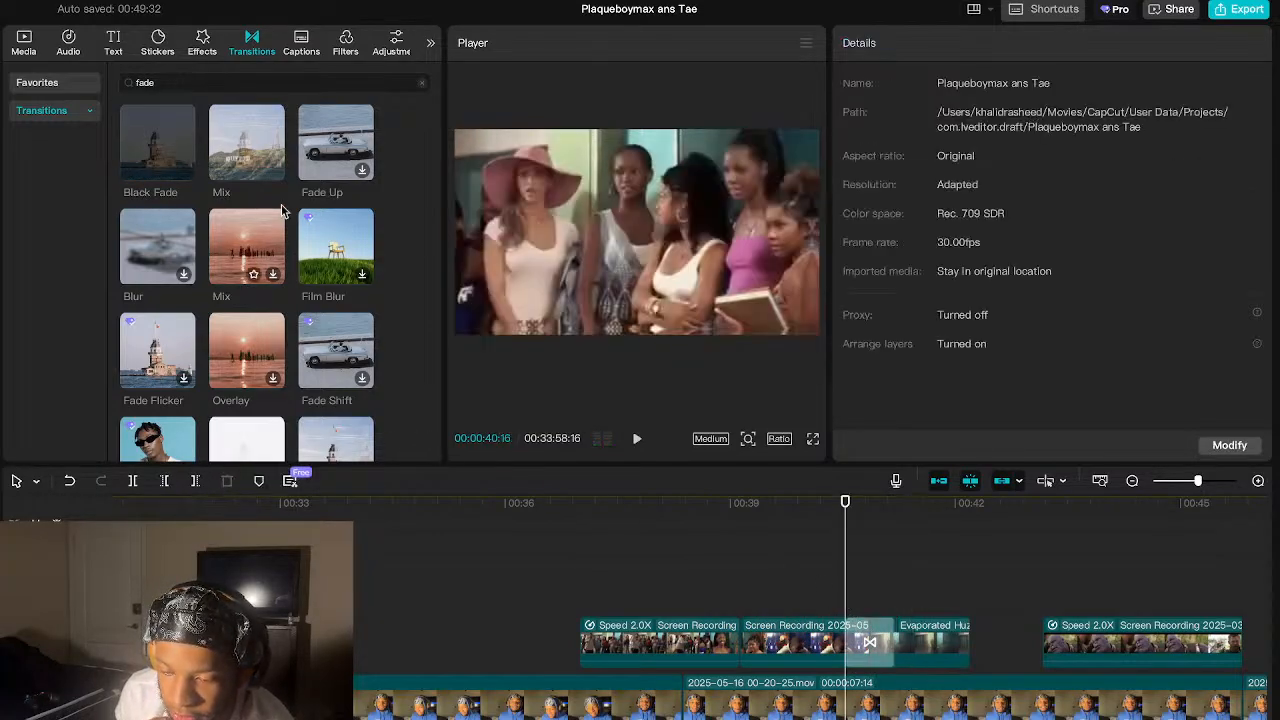
- Try the Fade Up transition into the Evaporated Huzz image, accept duplicate frames for the short clips, and play it
left_click_drag(336, 150, 827, 680)
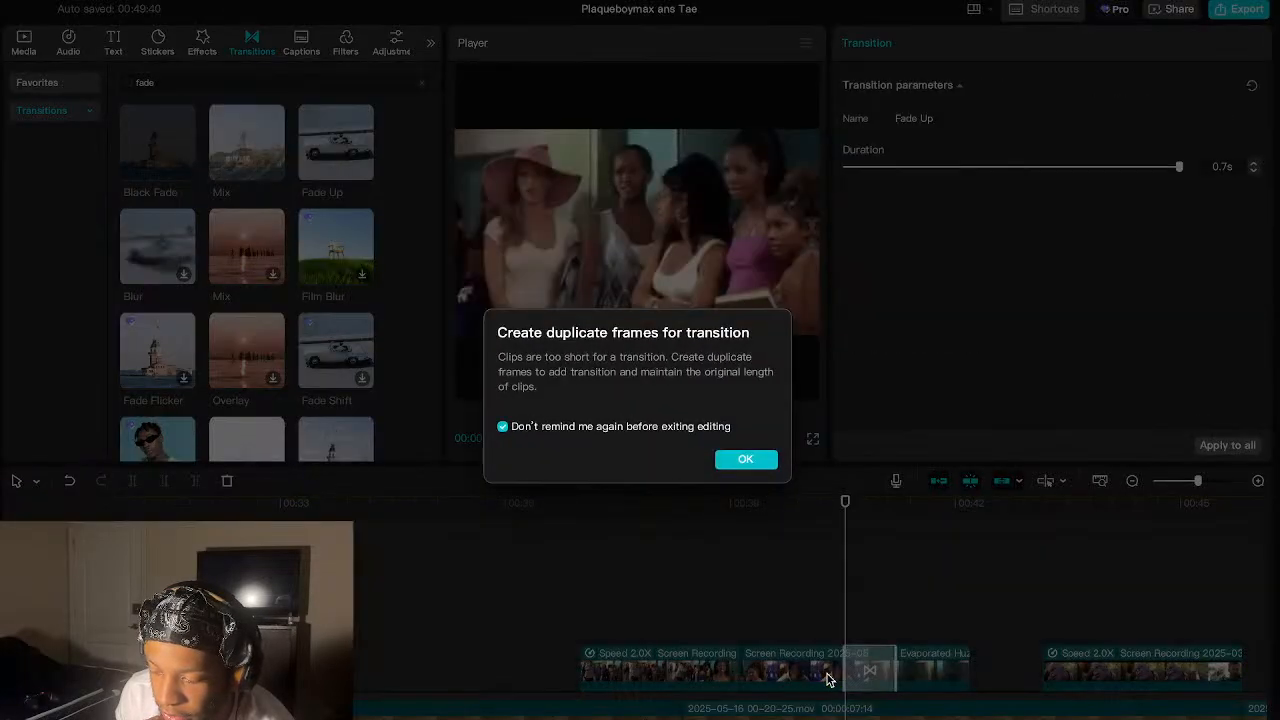
left_click(746, 460)
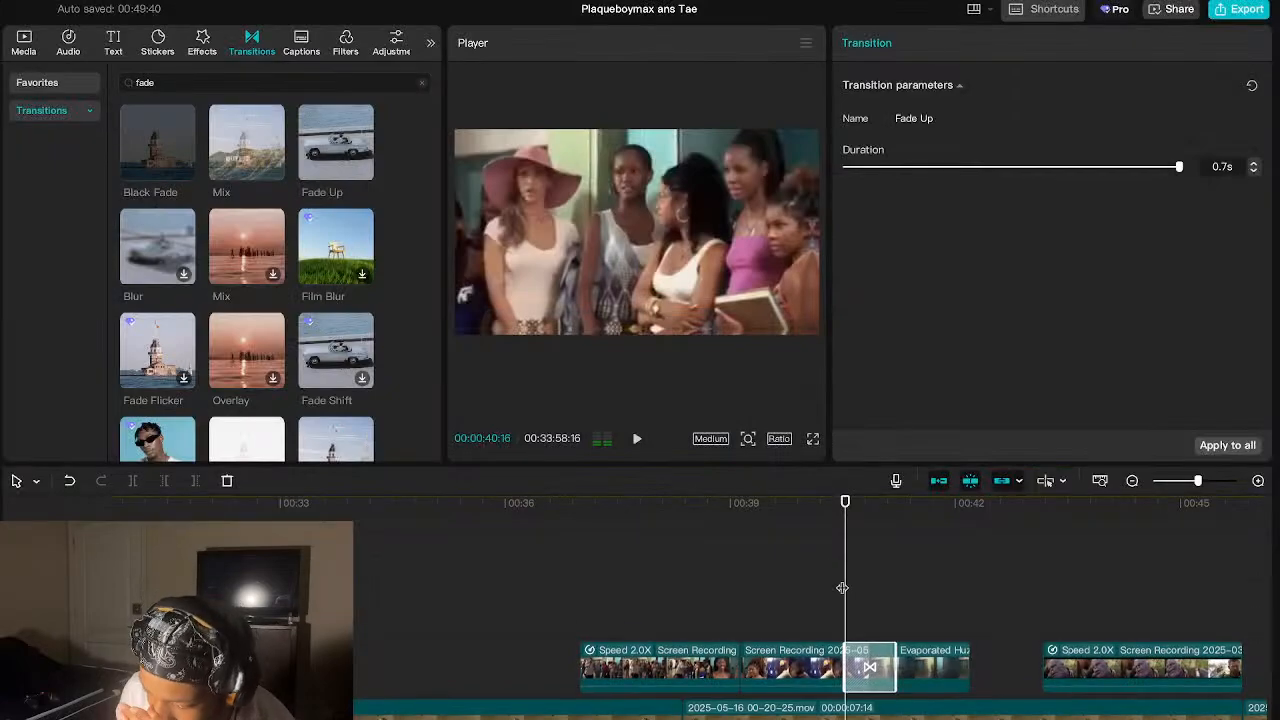
scroll(824, 573, "down", 1)
left_click(824, 573)
key("space")
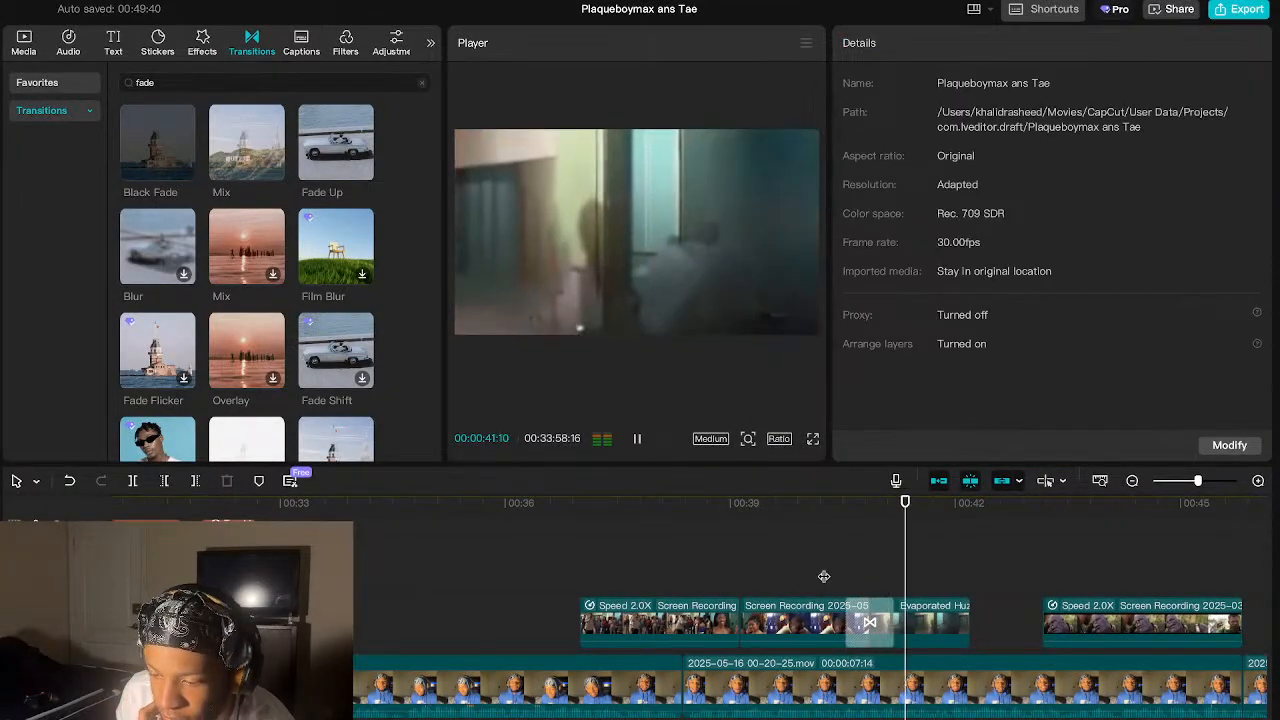
key("space")
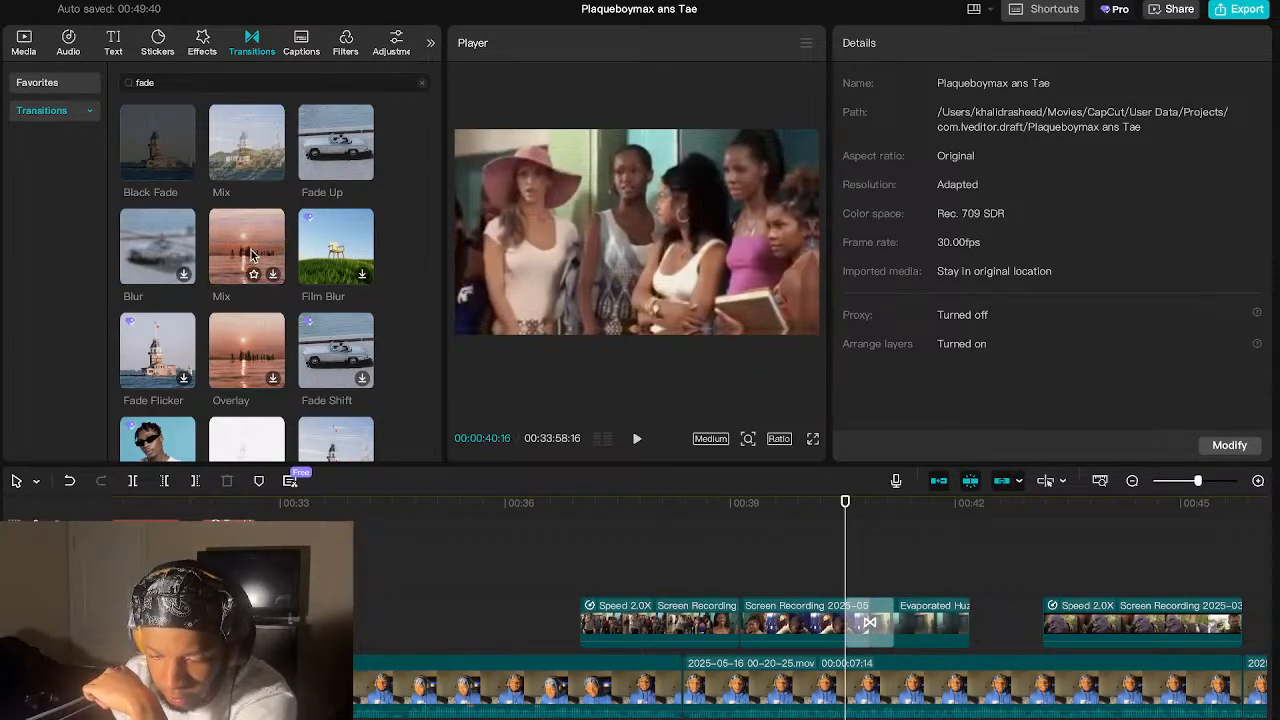
- Try the sunset-thumbnail Mix transition between the Screen Recording overlay and the Evaporated Huzz image, and play it
left_click_drag(250, 255, 858, 626)
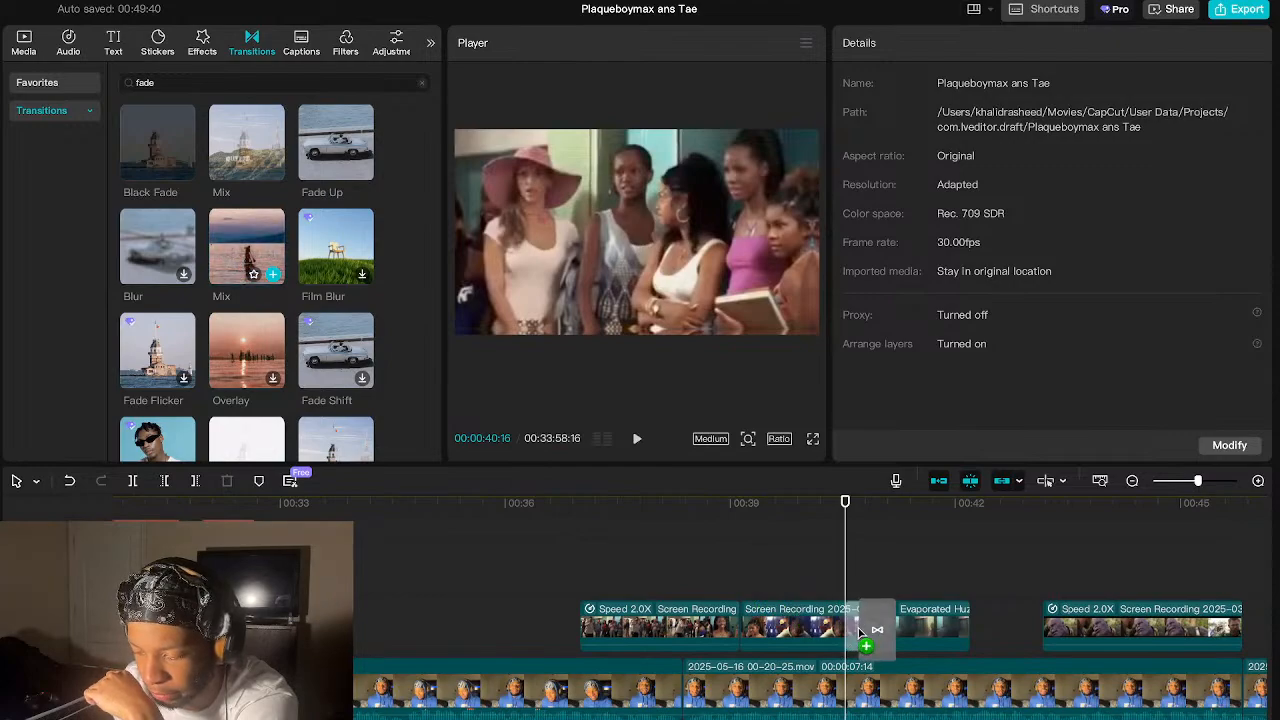
key("space")
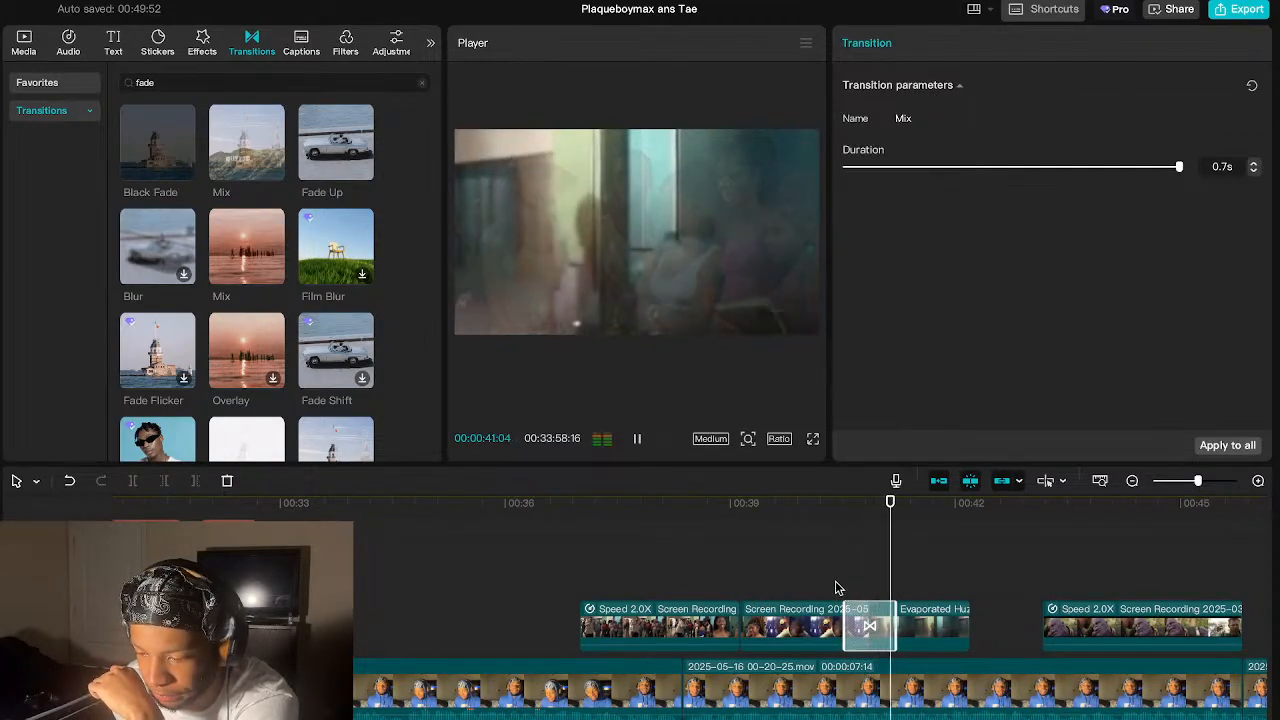
left_click(830, 588)
key("space")
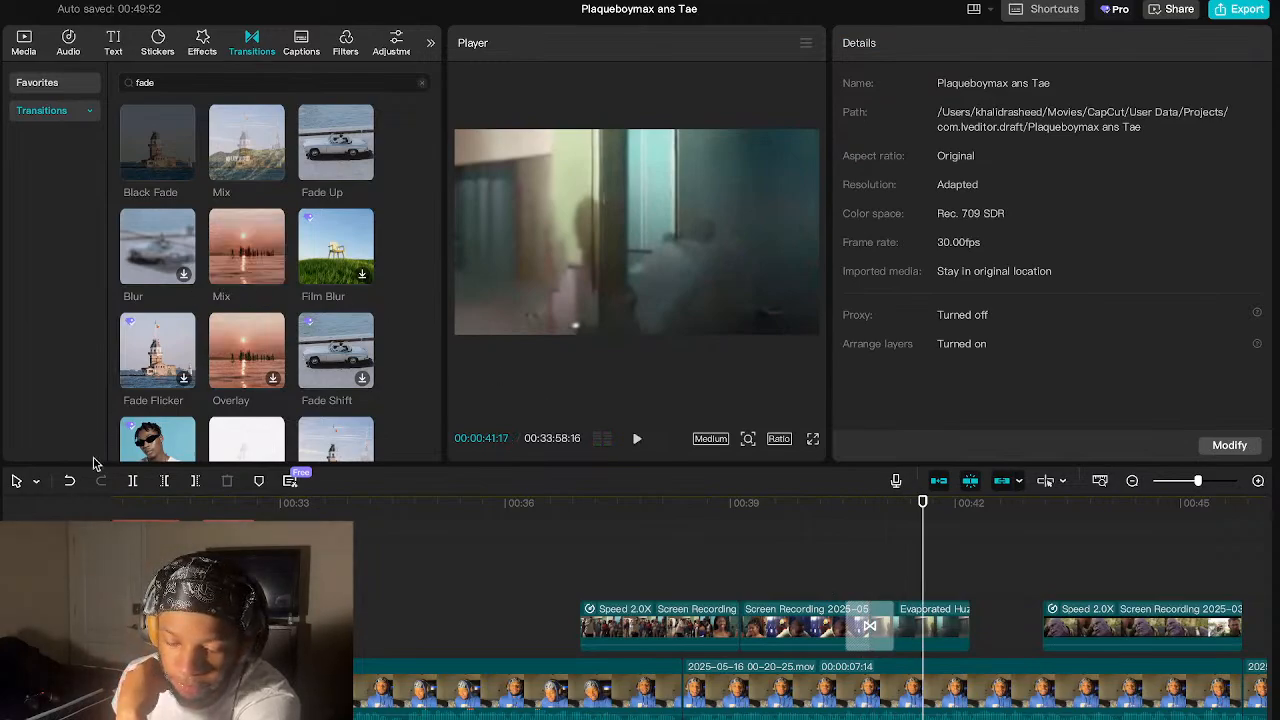
- Undo the transition replacement before the Evaporated Huzz image, and replay the transition from 00:00:40:16
left_click(71, 490)
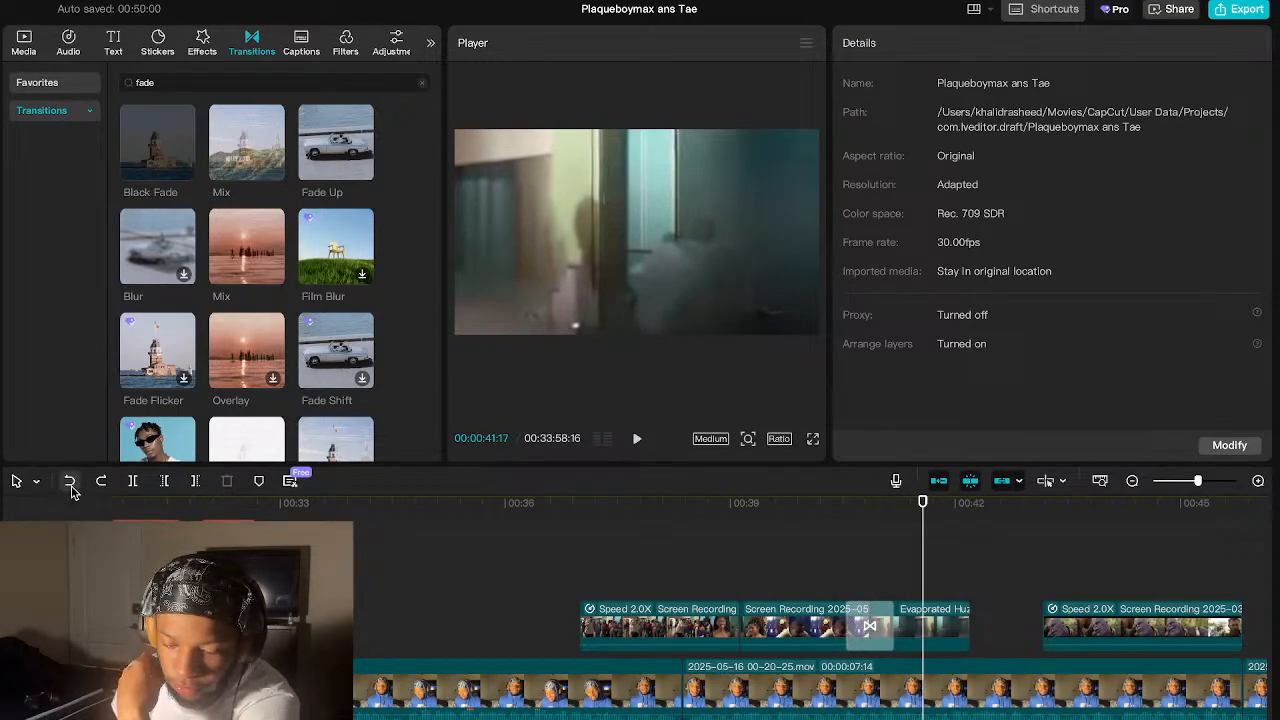
left_click(850, 568)
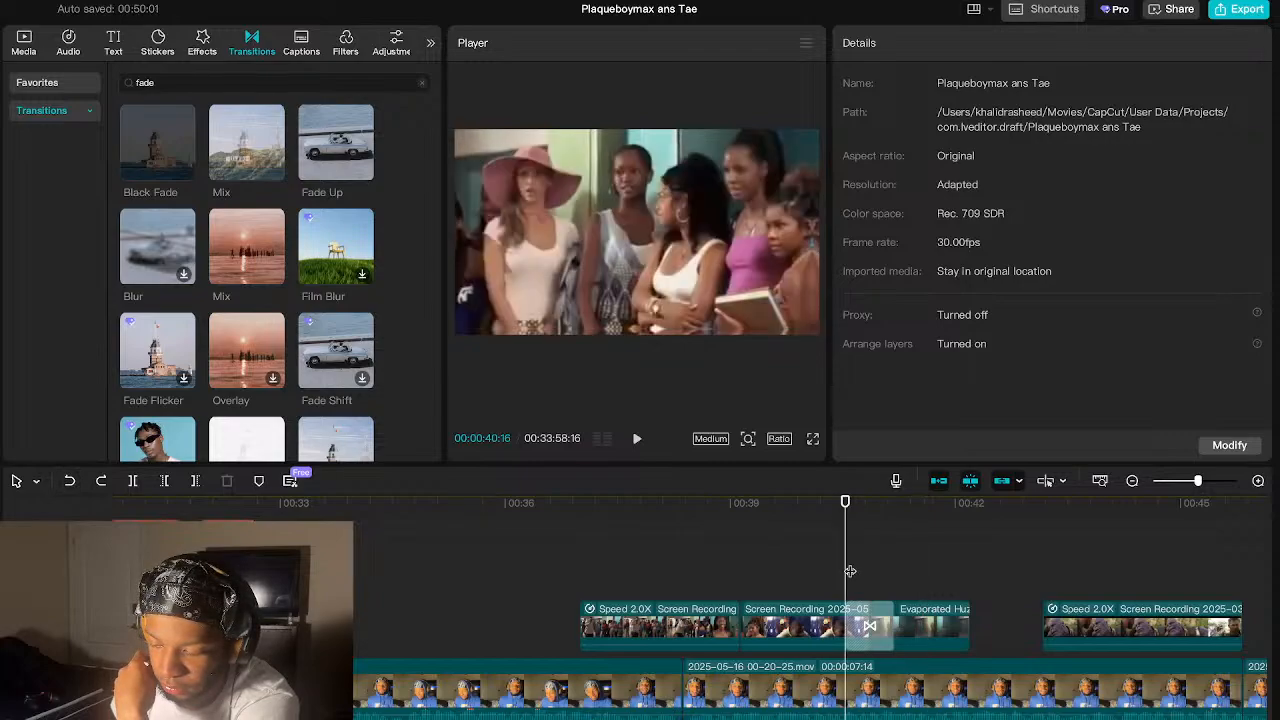
key("space")
key("space")
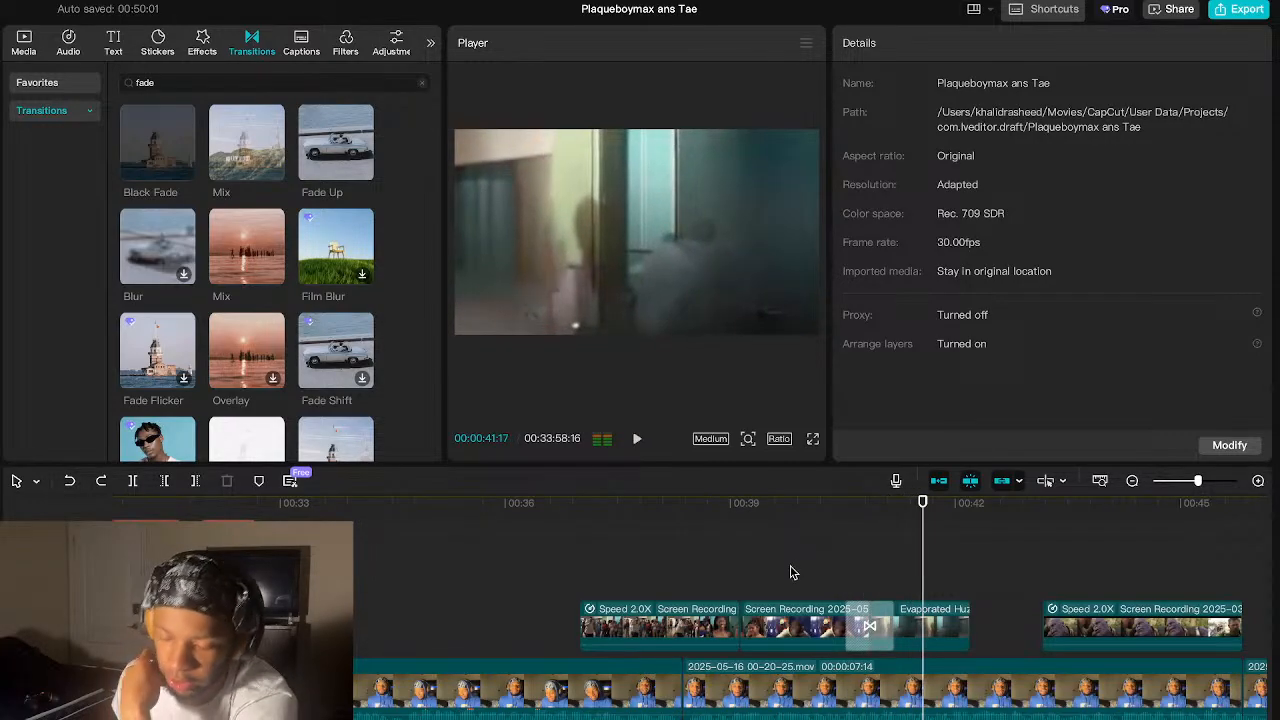
left_click(820, 572)
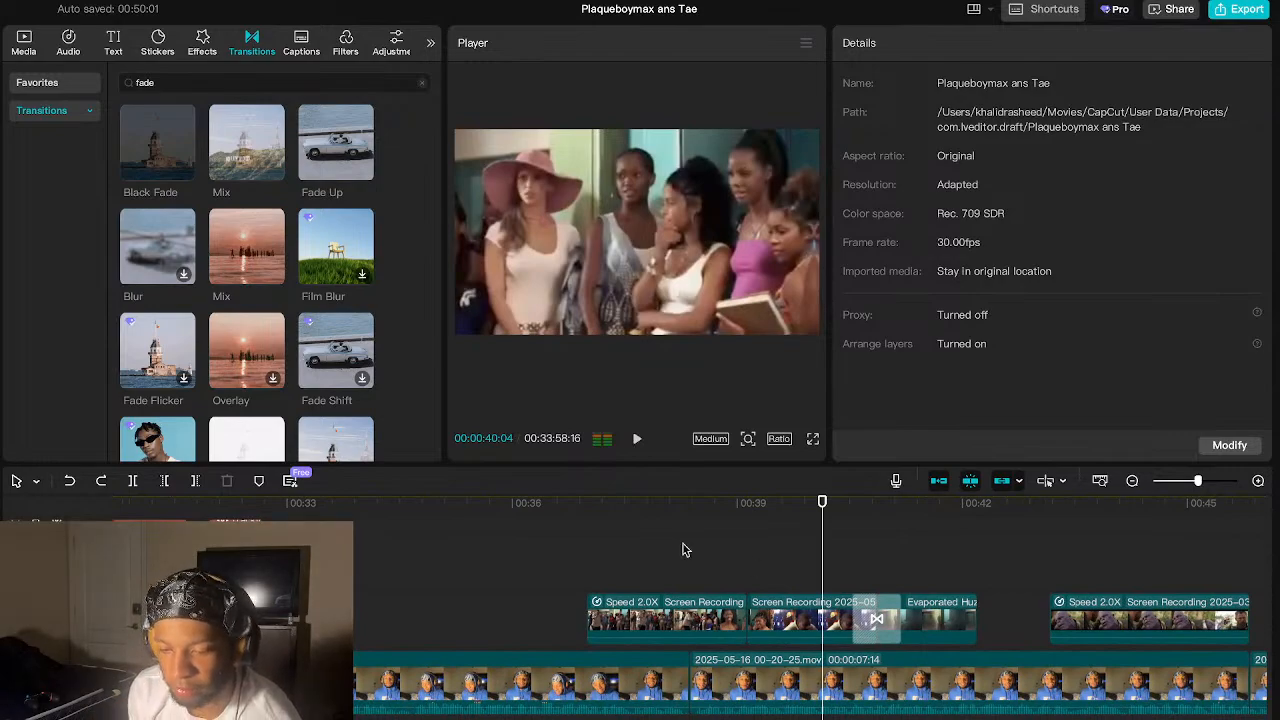
- Browse the remaining fade transition results, and show the favorite transitions
scroll(298, 327, "down", 10)
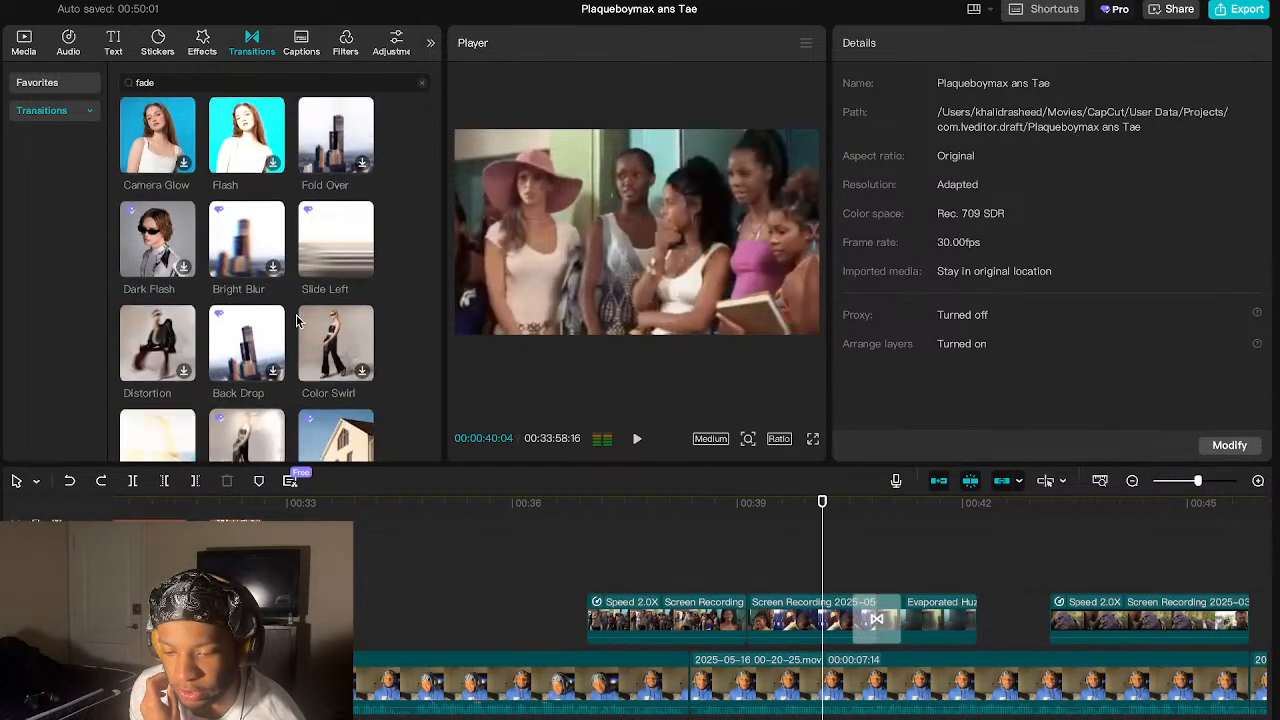
scroll(250, 300, "up", 8)
left_click(37, 82)
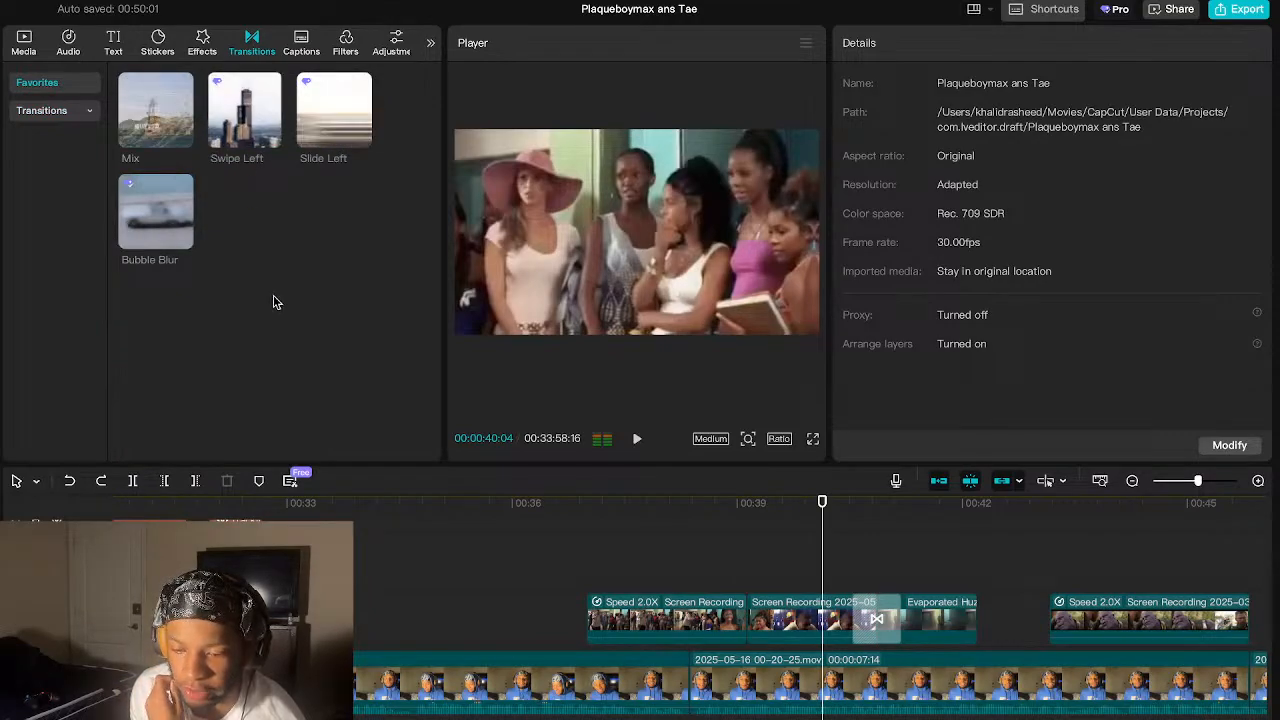
- Play the overlay section from 00:00:37:00 with its extracted audio, and return to the middle of the transition at 00:00:40:26
left_click(588, 575)
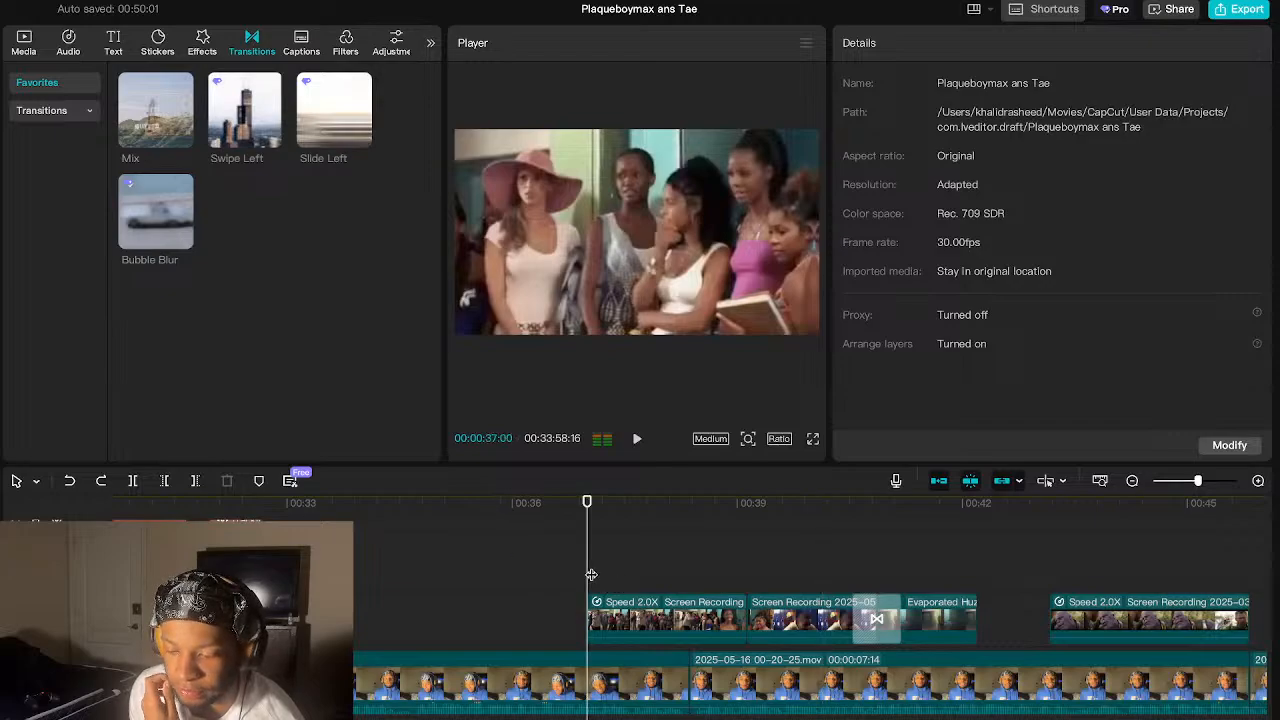
scroll(591, 575, "down", 5)
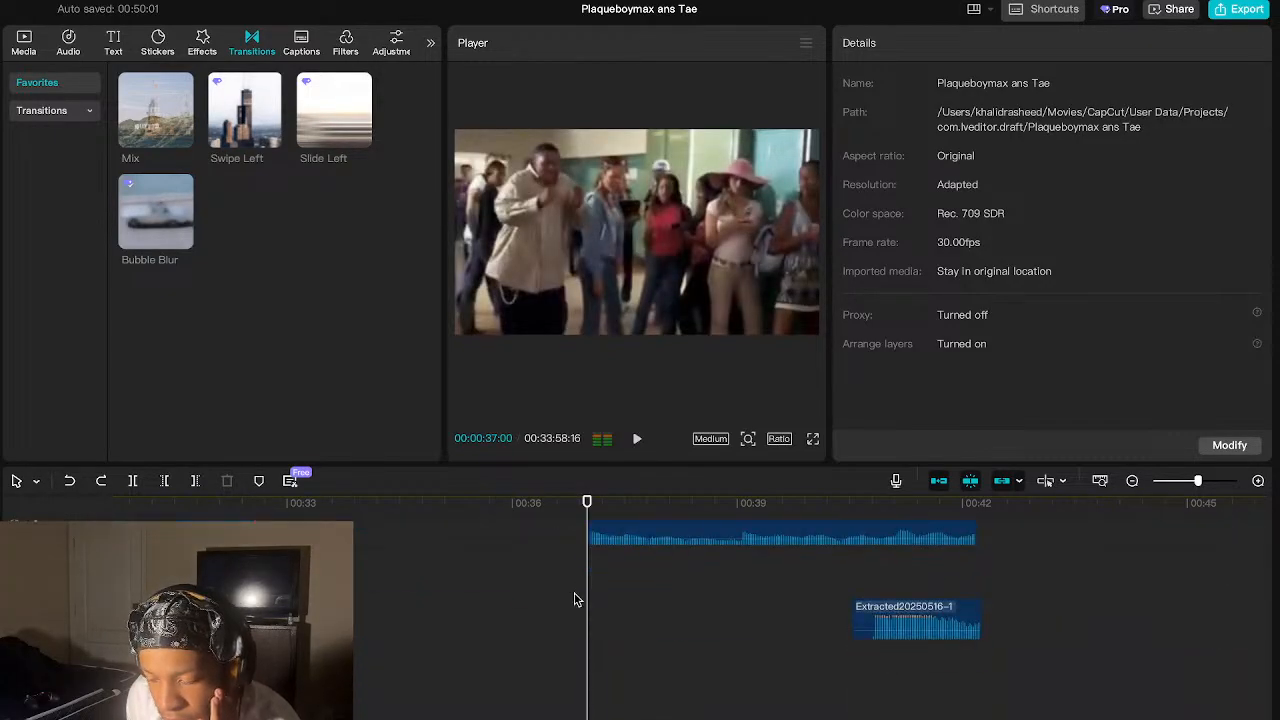
scroll(663, 663, "up", 3)
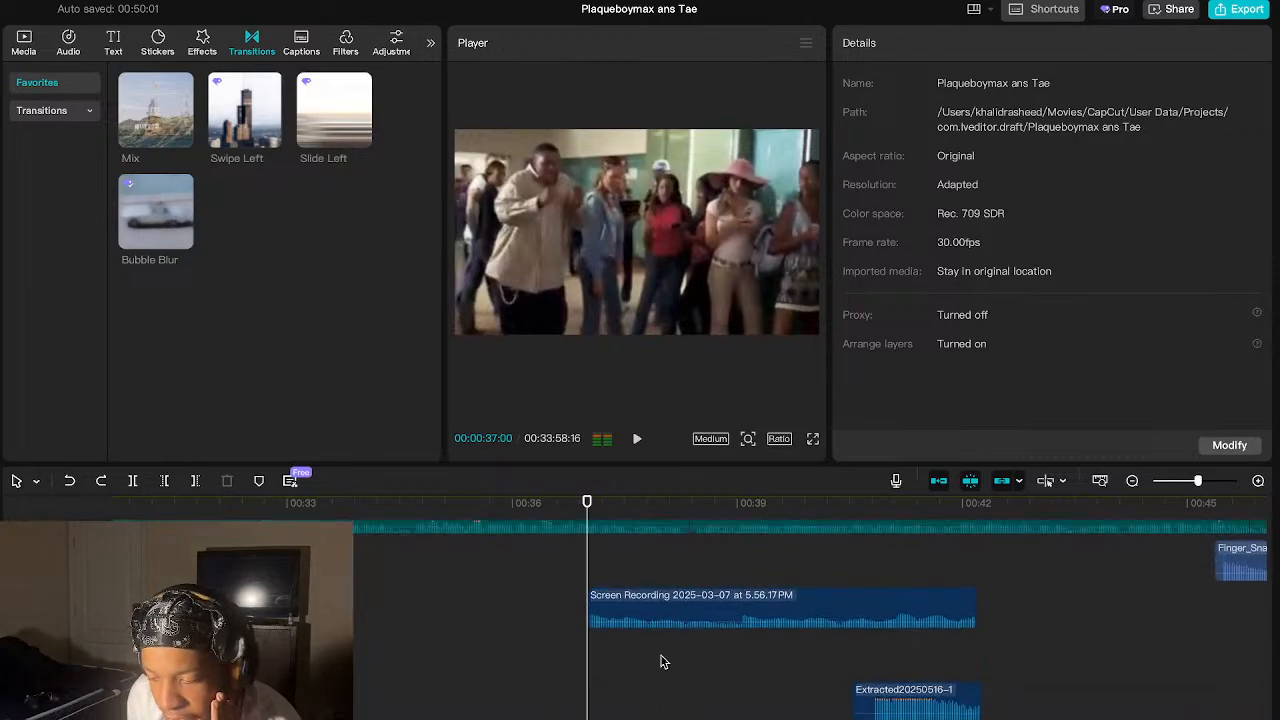
key("space")
scroll(686, 604, "up", 3)
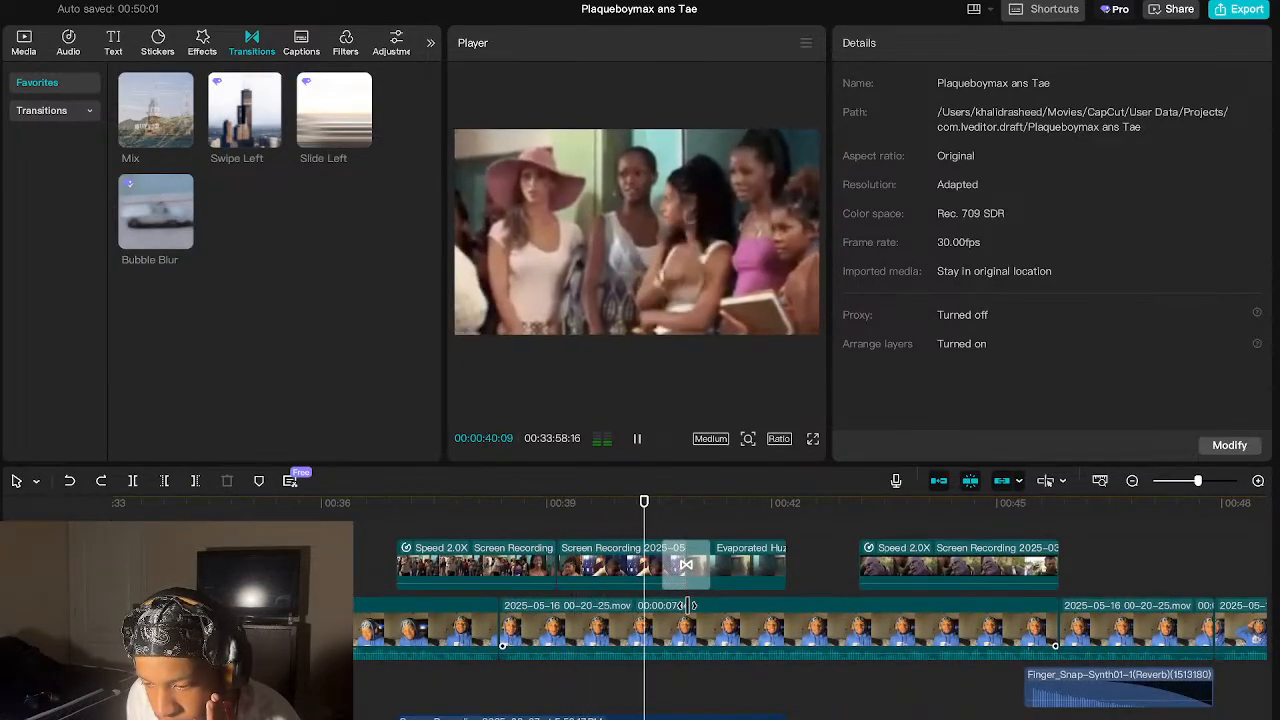
key("space")
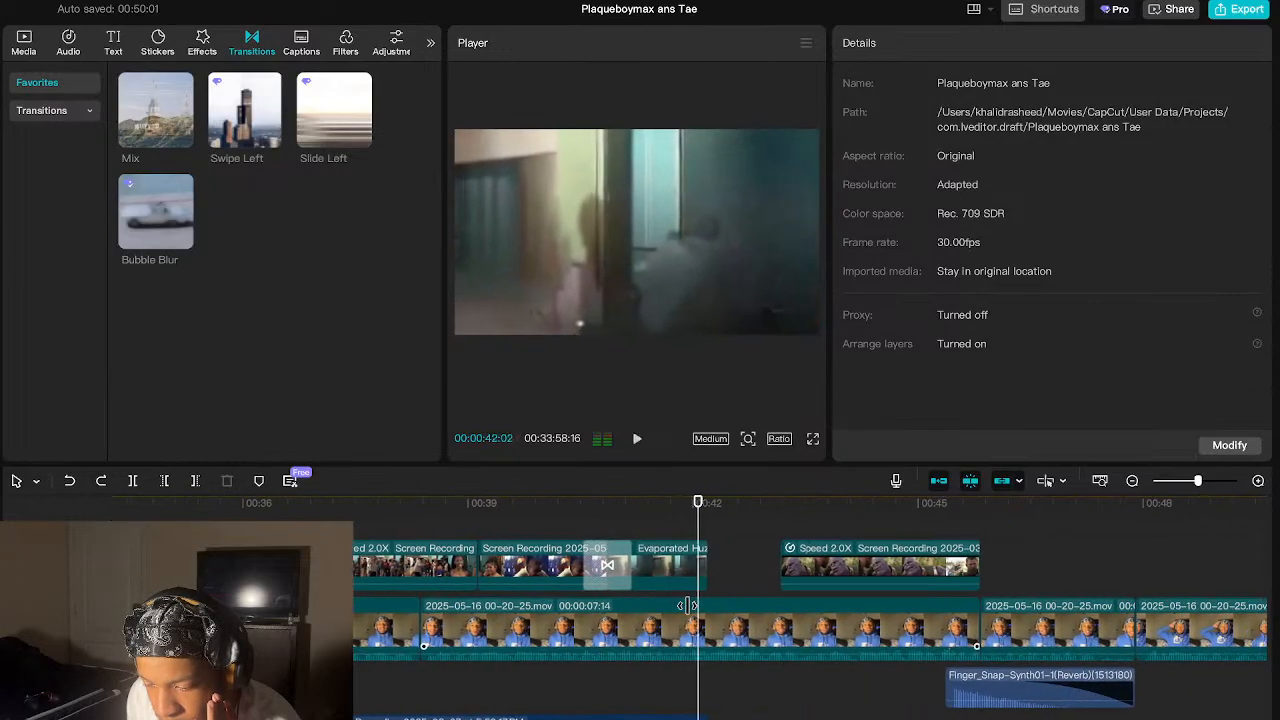
scroll(620, 575, "up", 2)
left_click(603, 568)
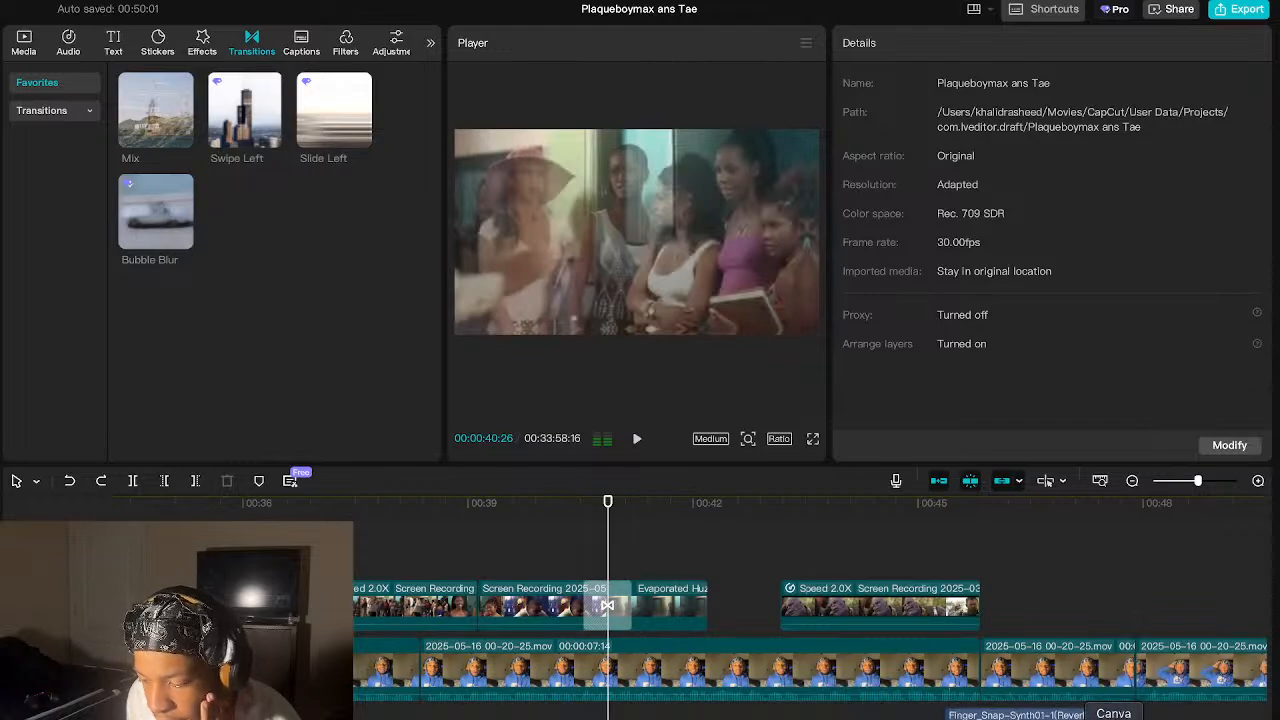
- Switch to Canva, close the completed-download notice, and open the Untitled Design with the blurred hallway image from the home page's recent designs
left_click(1114, 718)
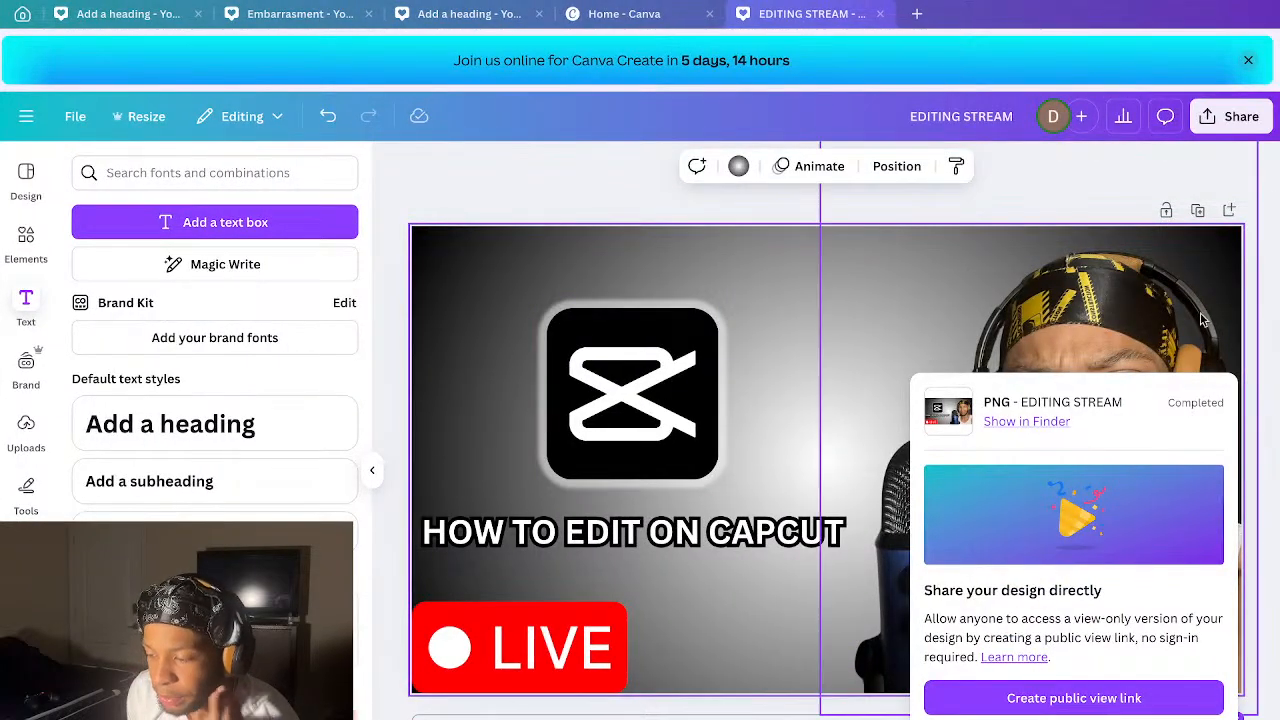
left_click(1070, 176)
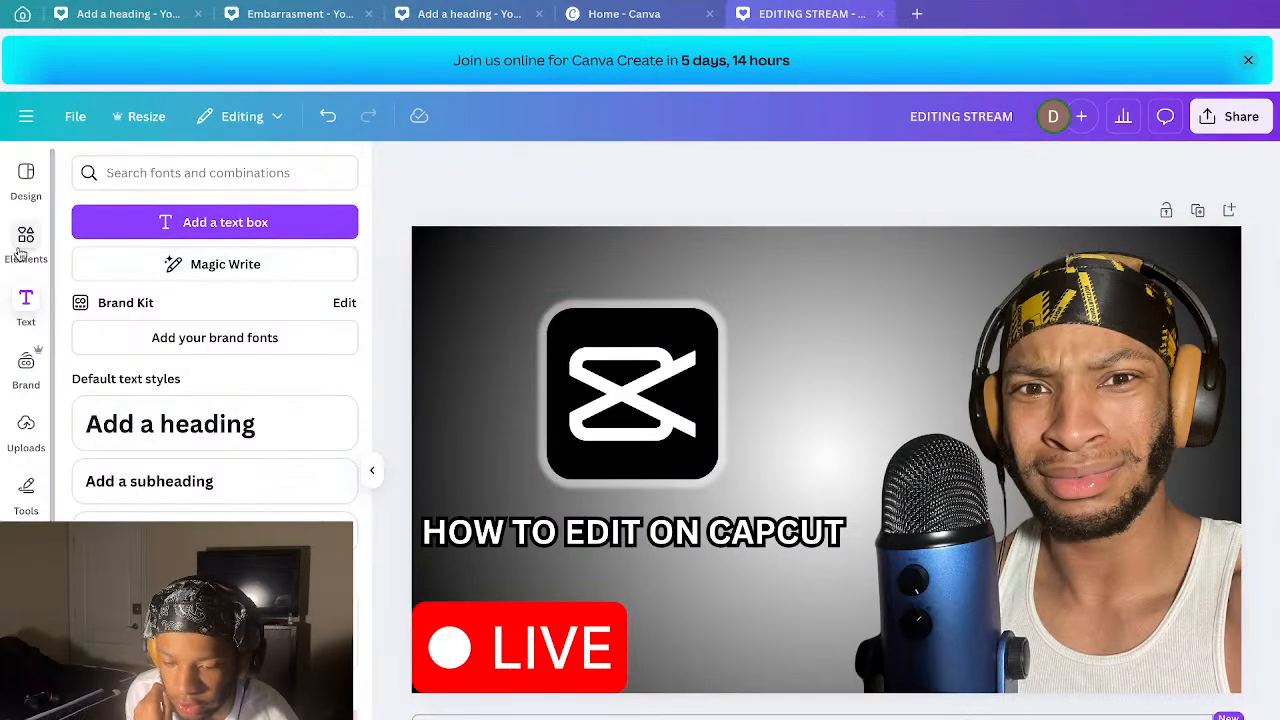
left_click(29, 119)
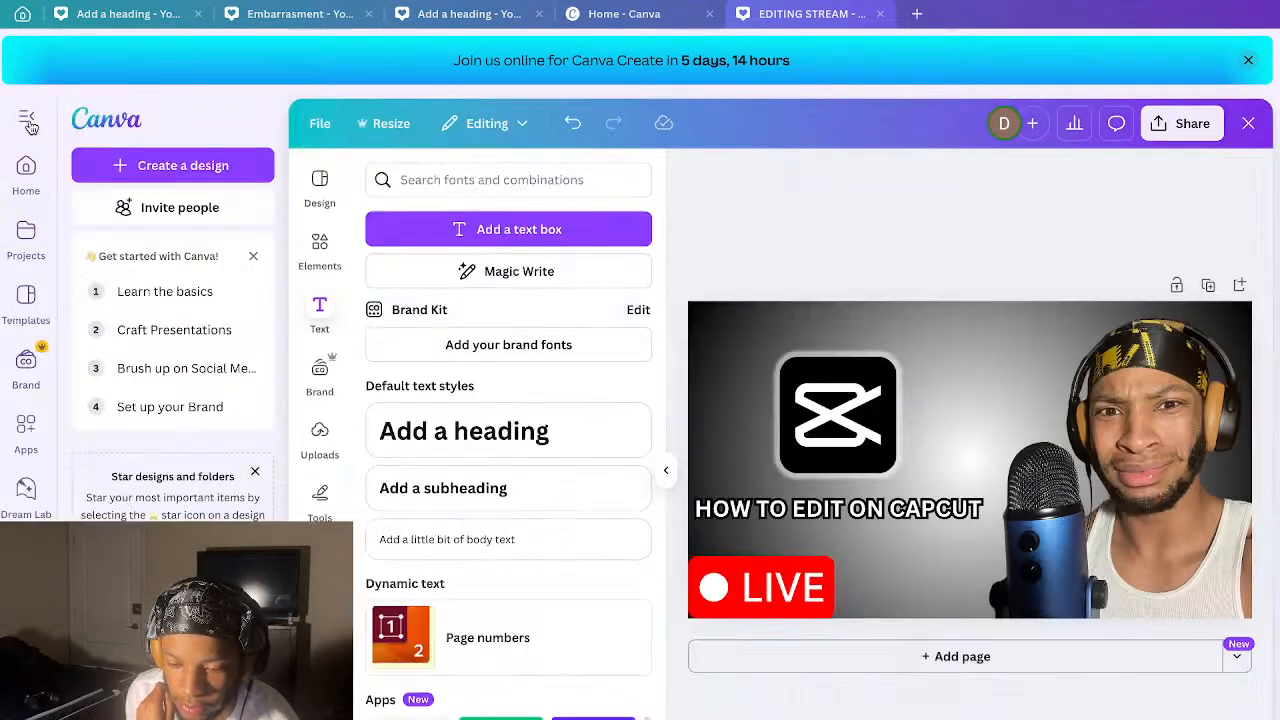
left_click(35, 199)
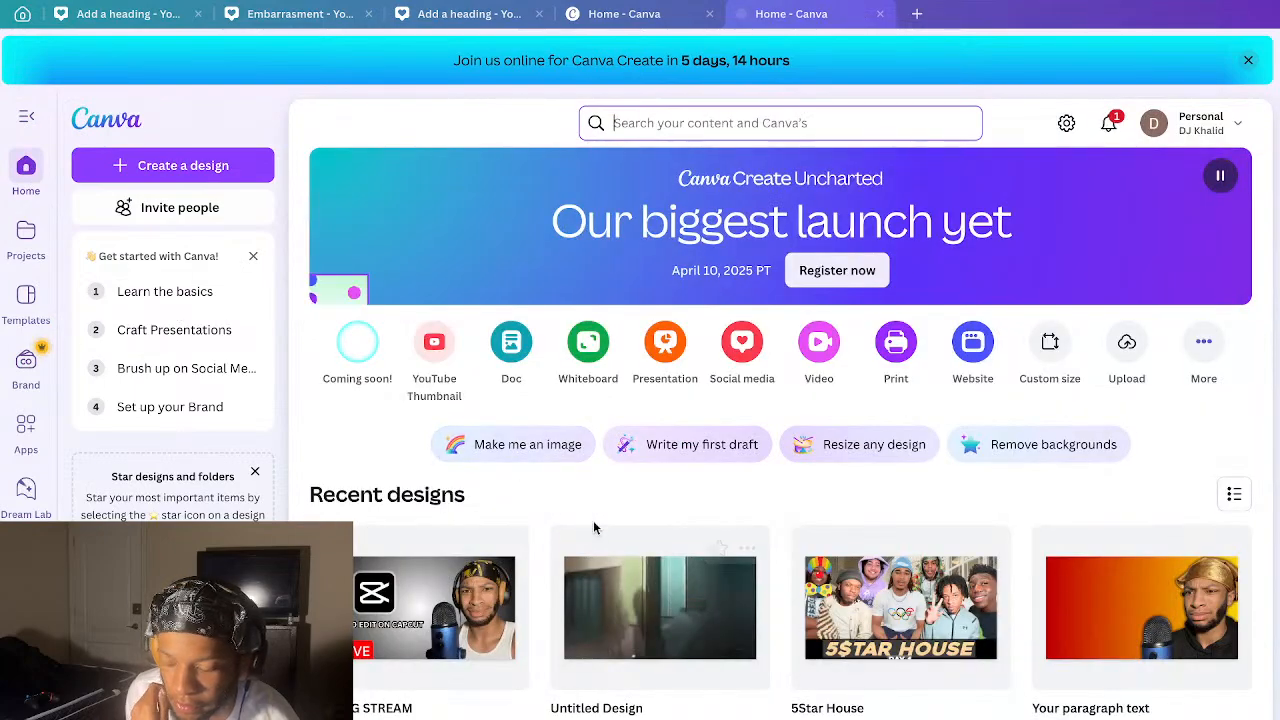
scroll(593, 527, "down", 2)
left_click(594, 515)
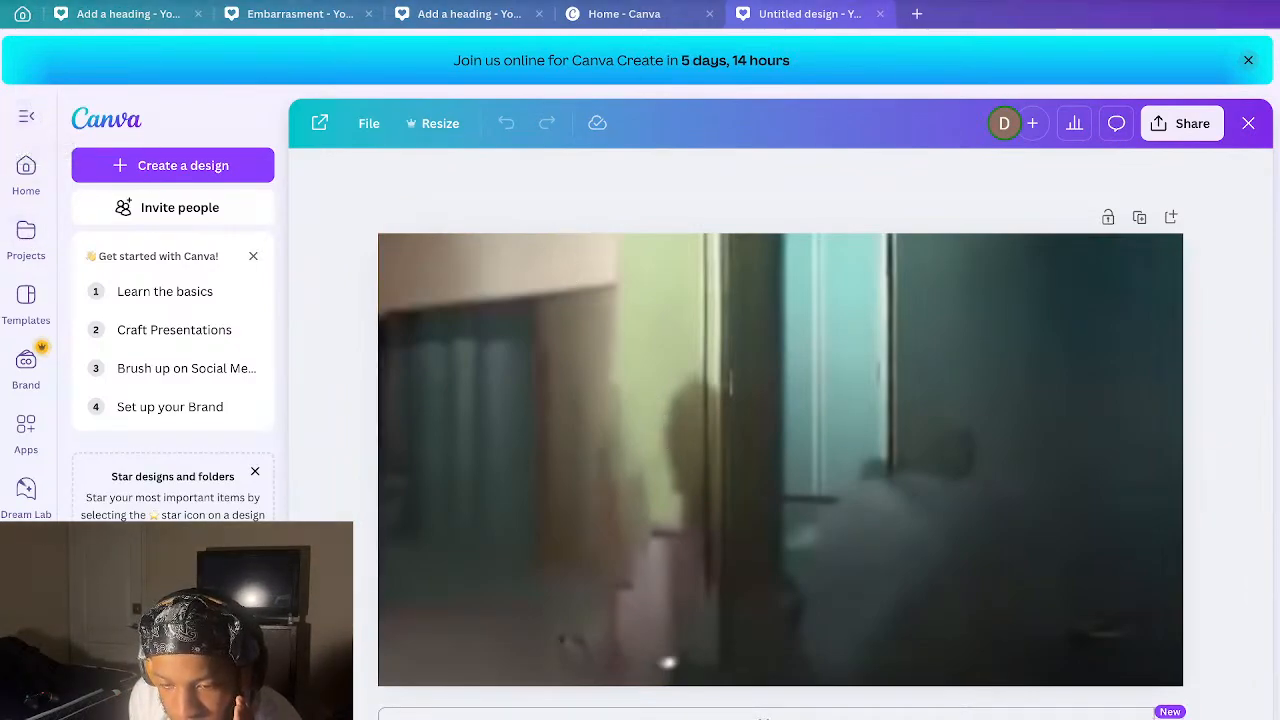
- Return to the Canva home page, dismiss the launch announcement, and create a blank YouTube Thumbnail design
left_click(22, 16)
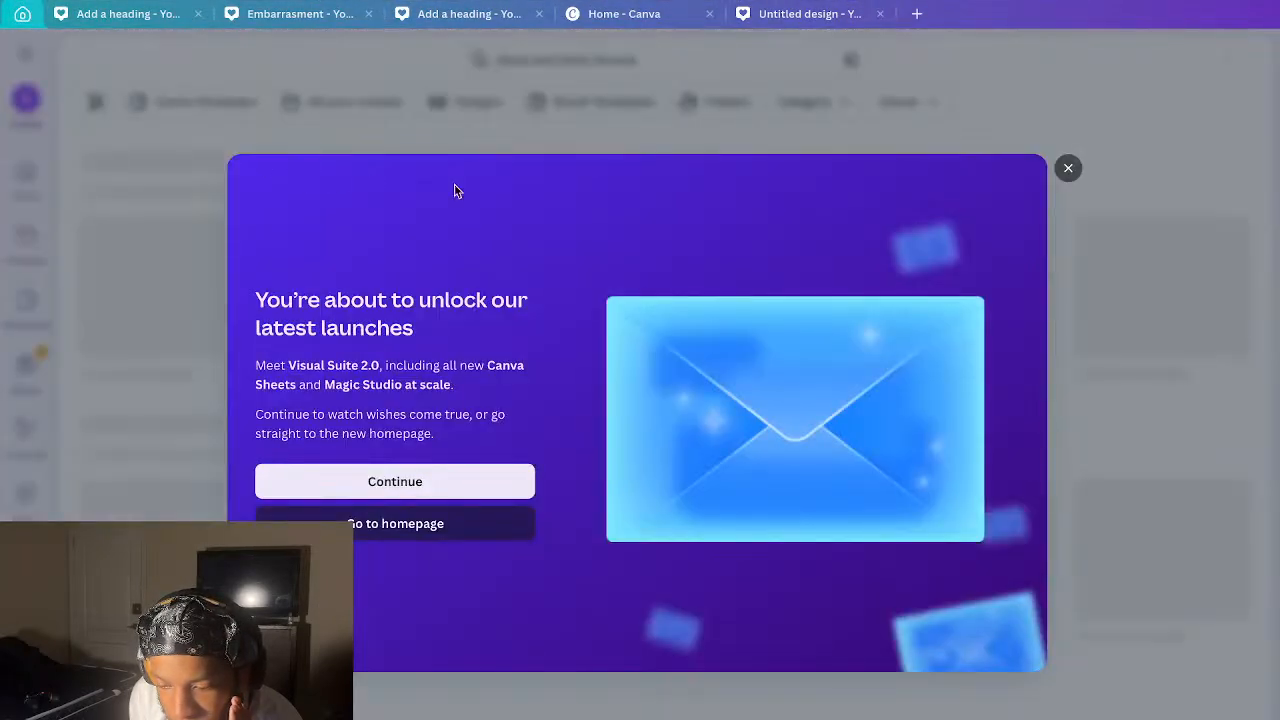
left_click(1068, 167)
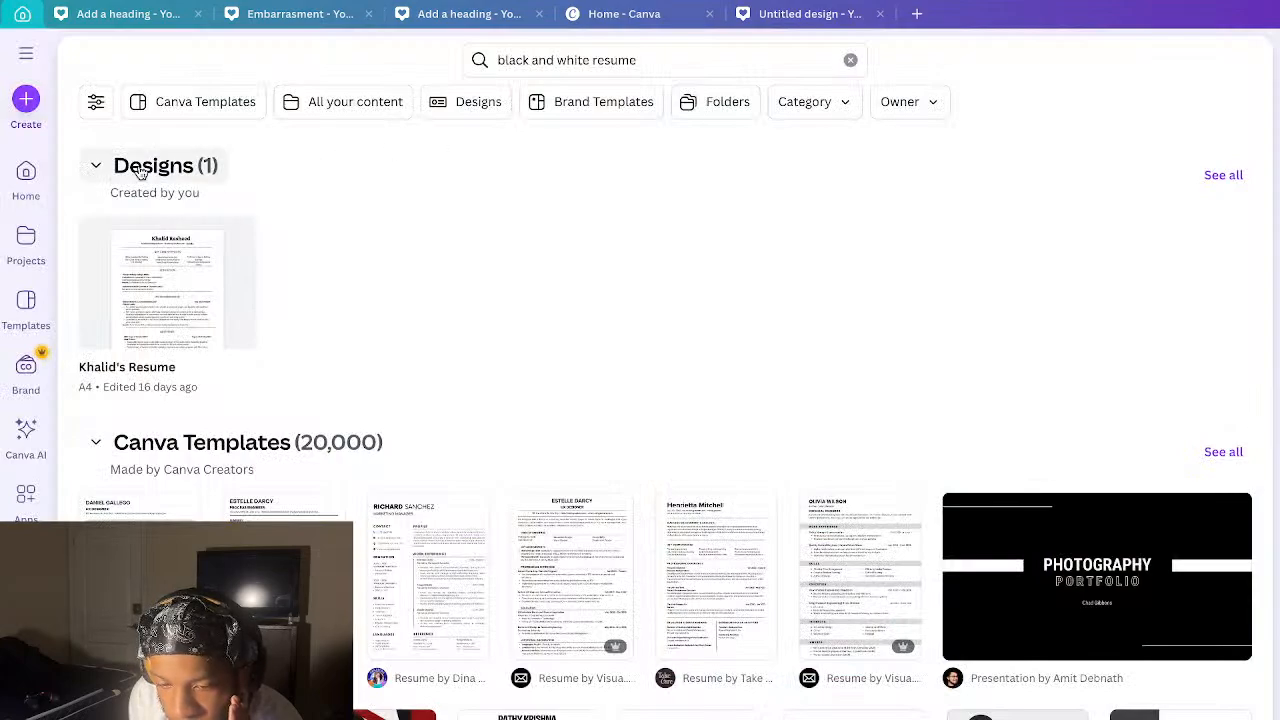
left_click(26, 175)
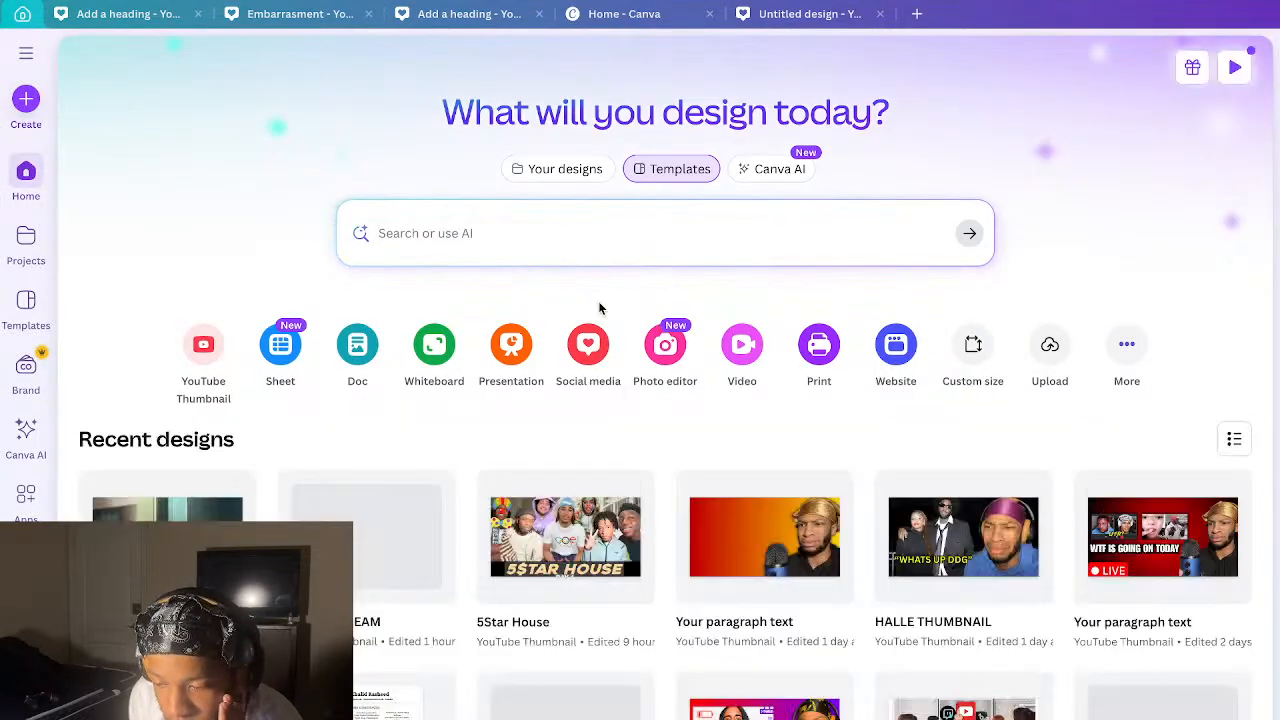
left_click(200, 362)
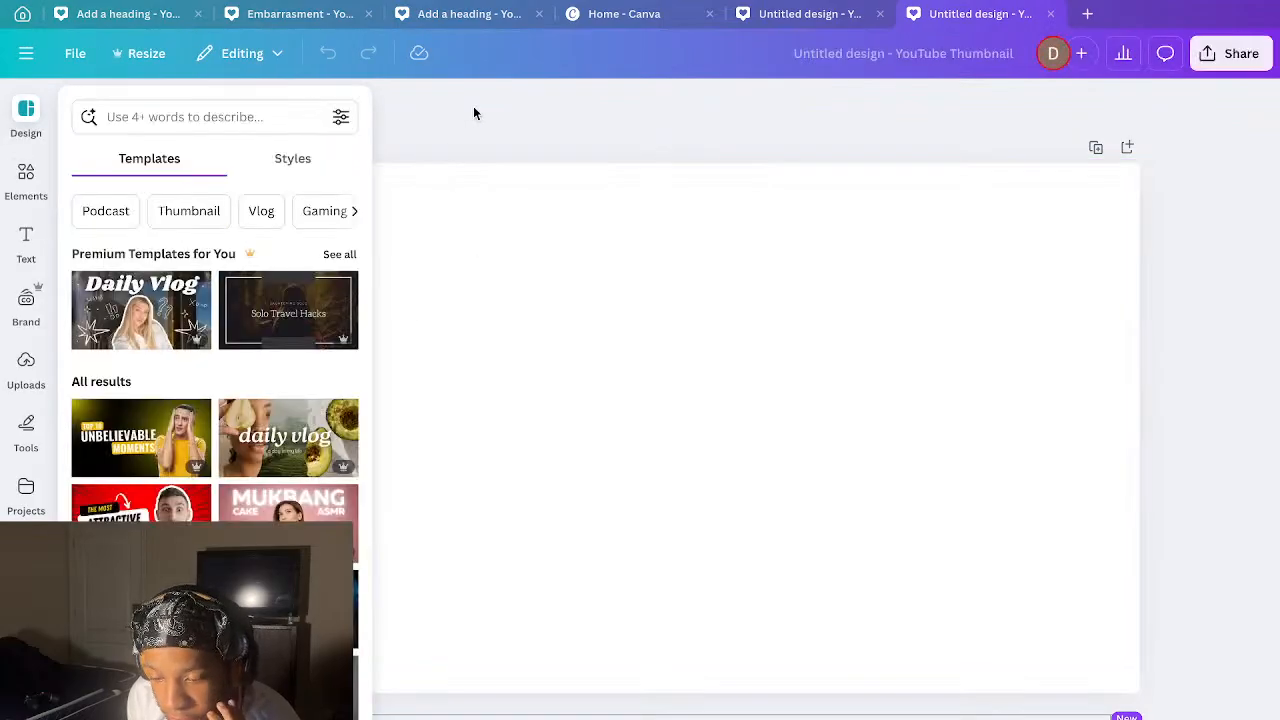
- Insert the uploaded image of the women in the hallway onto the blank thumbnail page
left_click(26, 368)
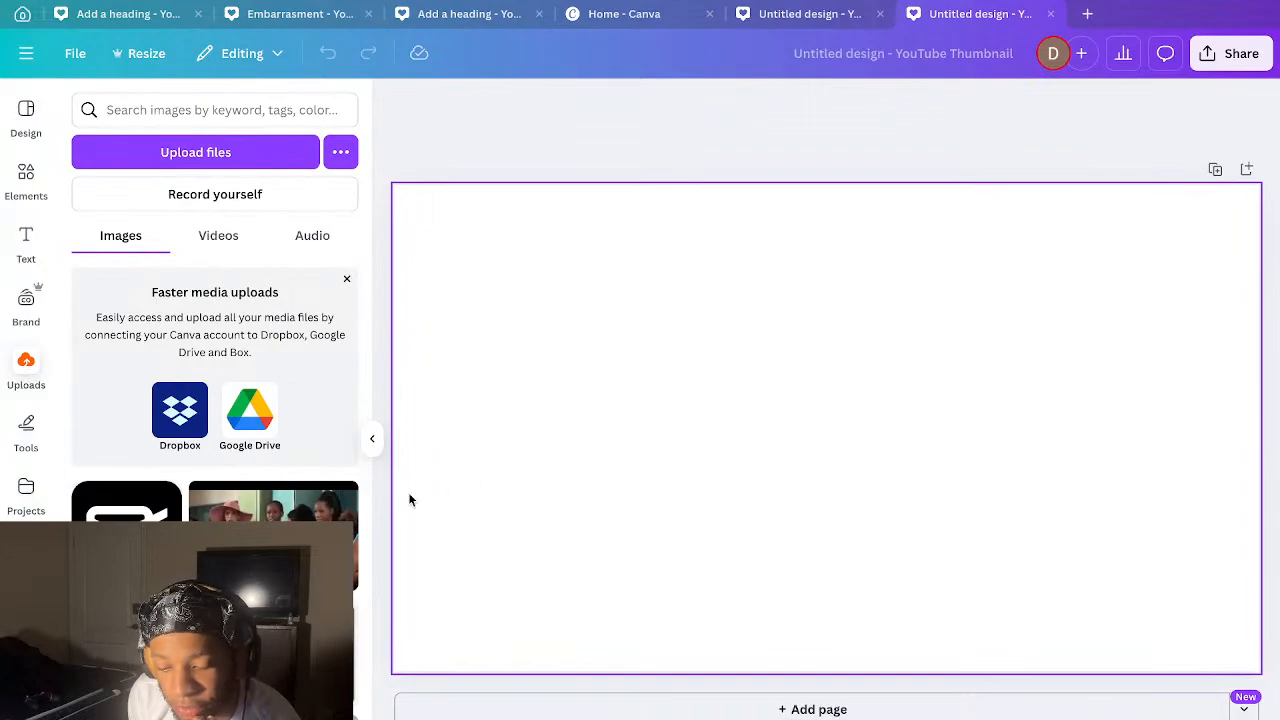
scroll(310, 545, "down", 1)
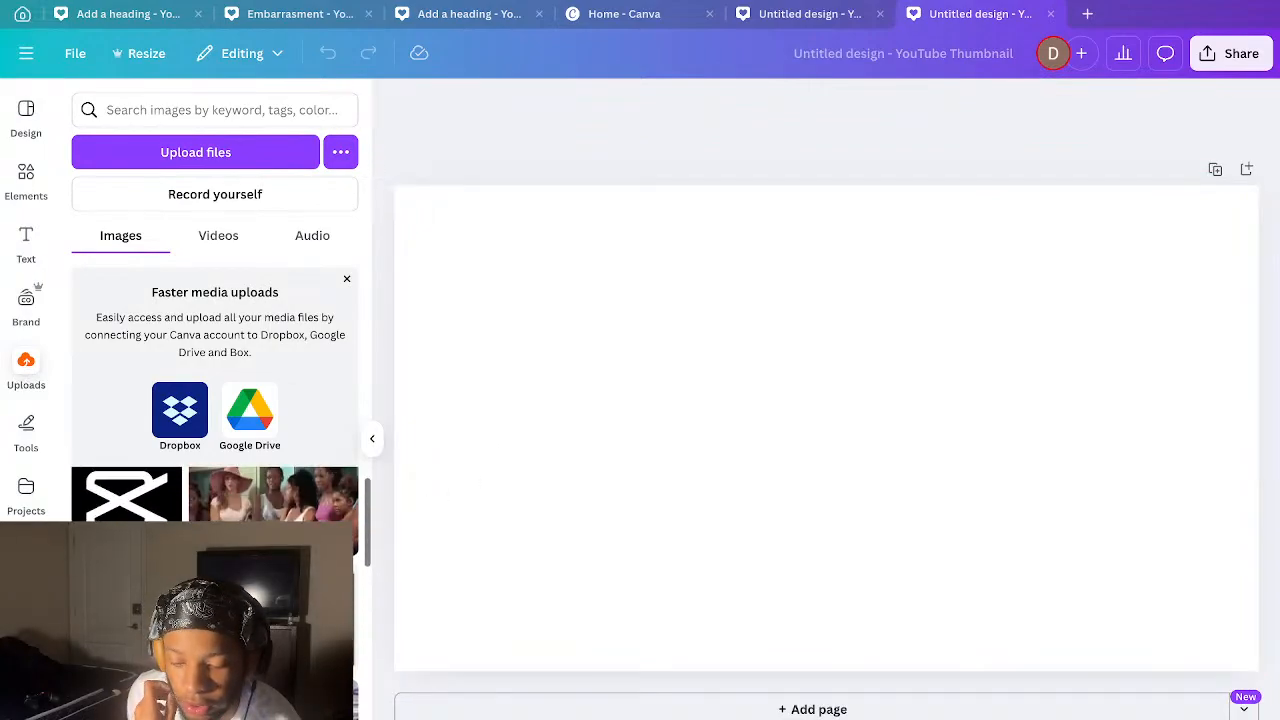
left_click(280, 530)
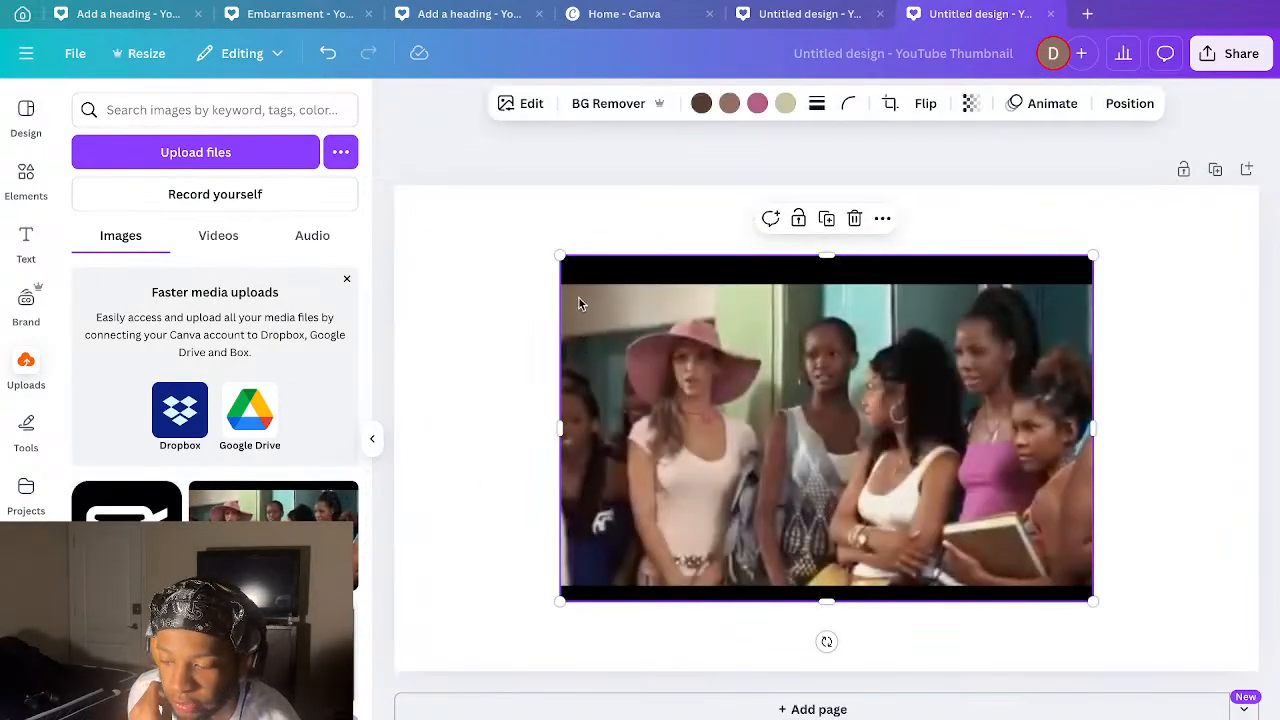
right_click(690, 284)
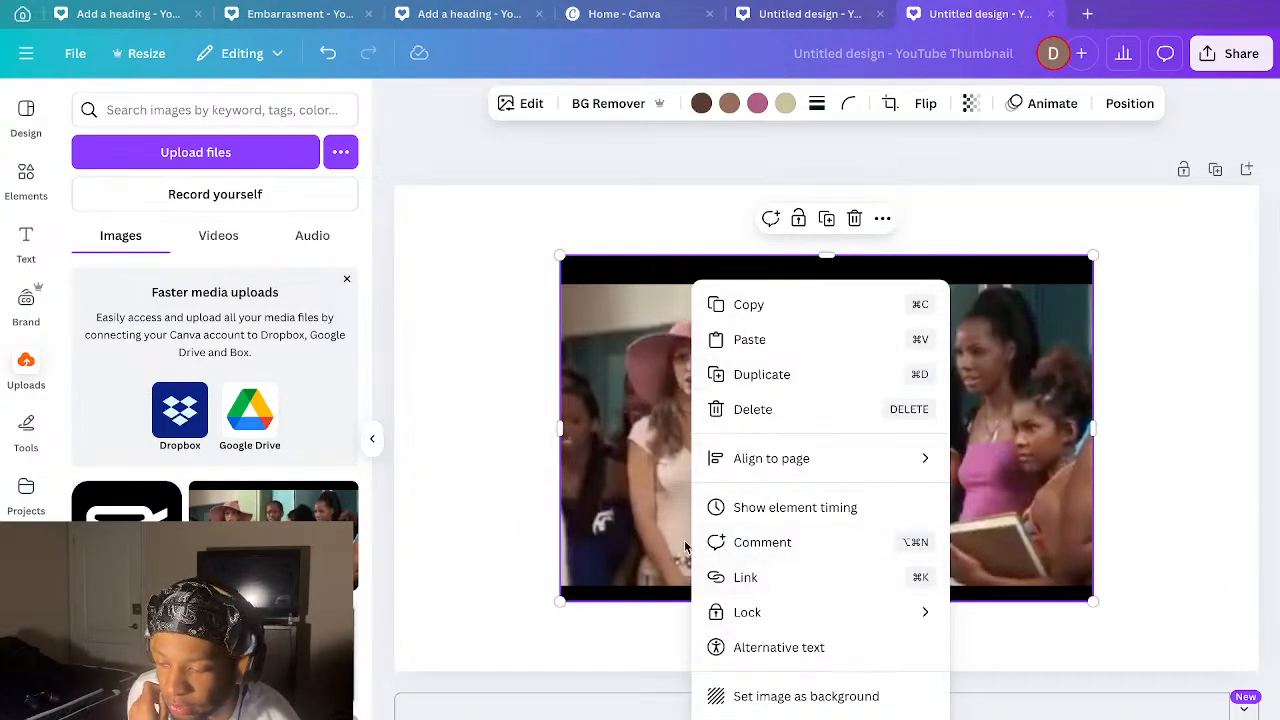
left_click(647, 505)
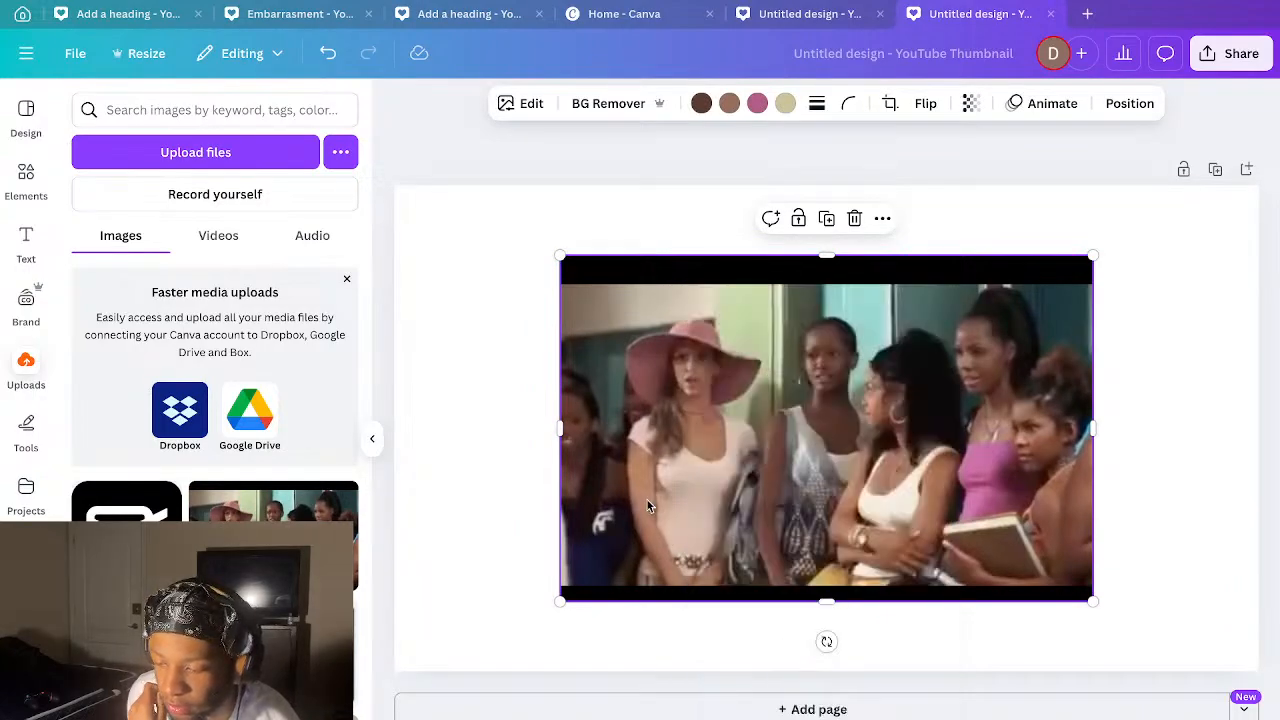
left_click(889, 104)
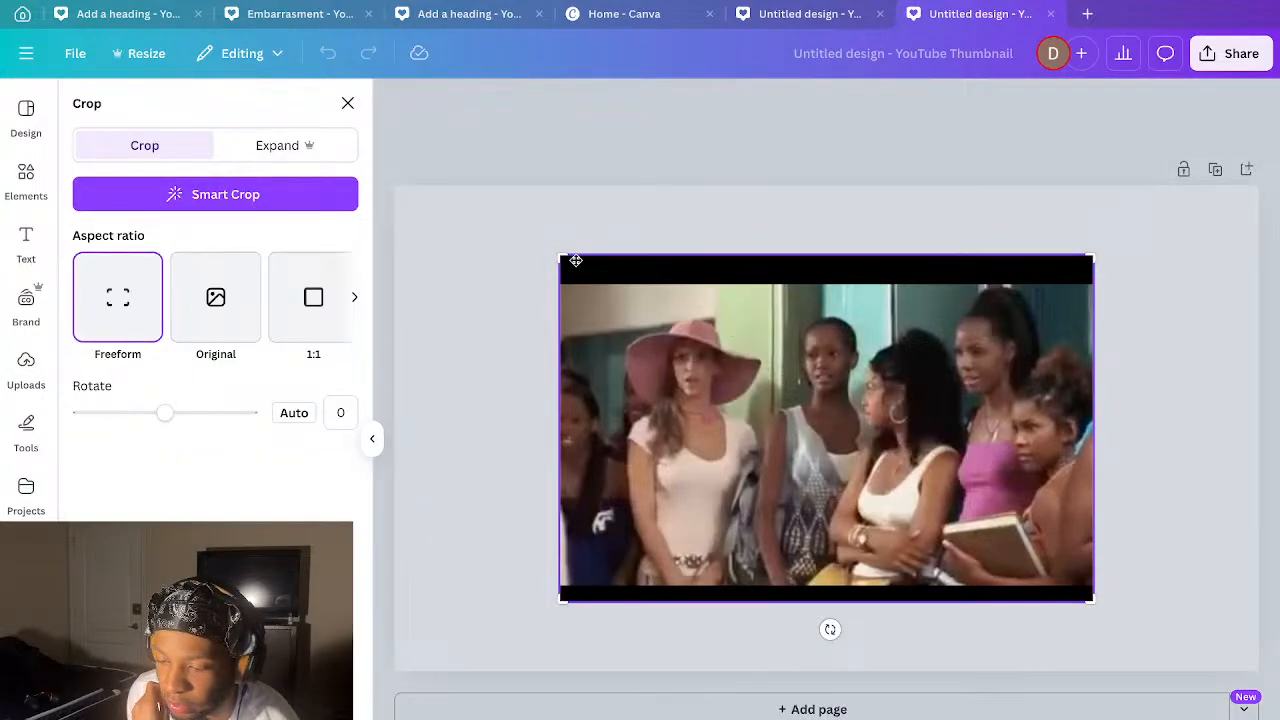
left_click_drag(567, 257, 557, 283)
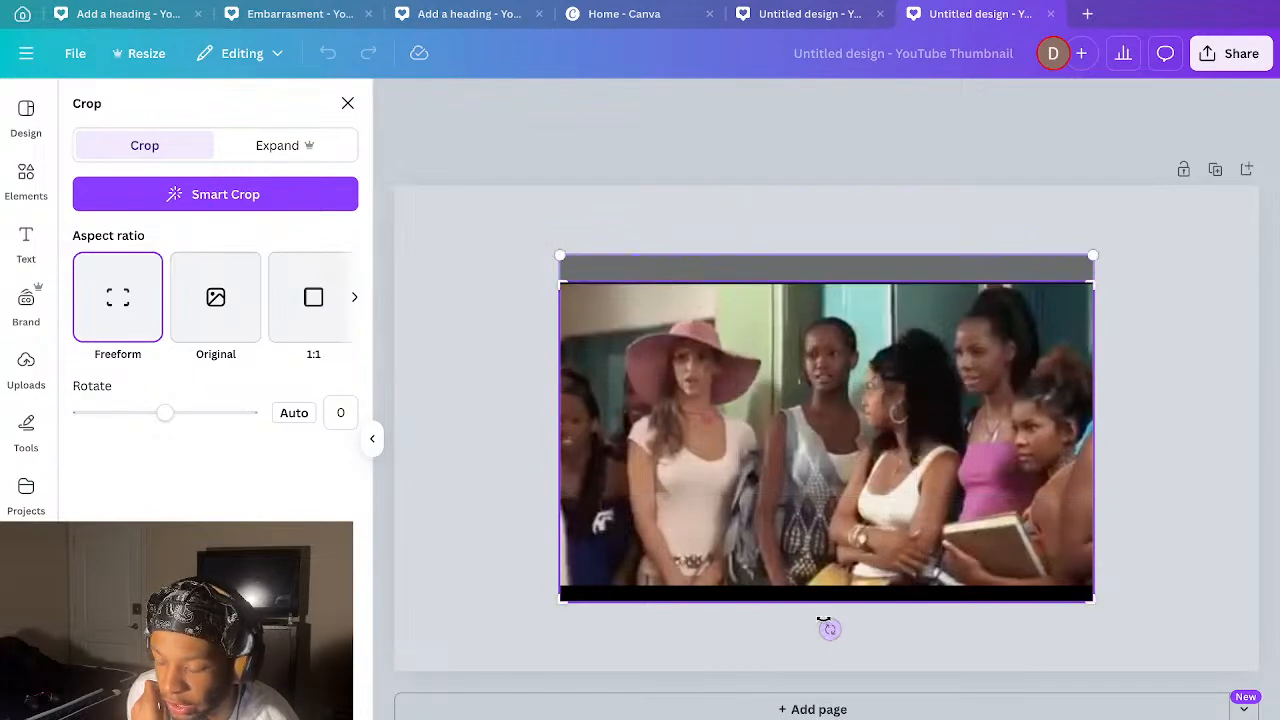
left_click_drag(1090, 598, 1094, 587)
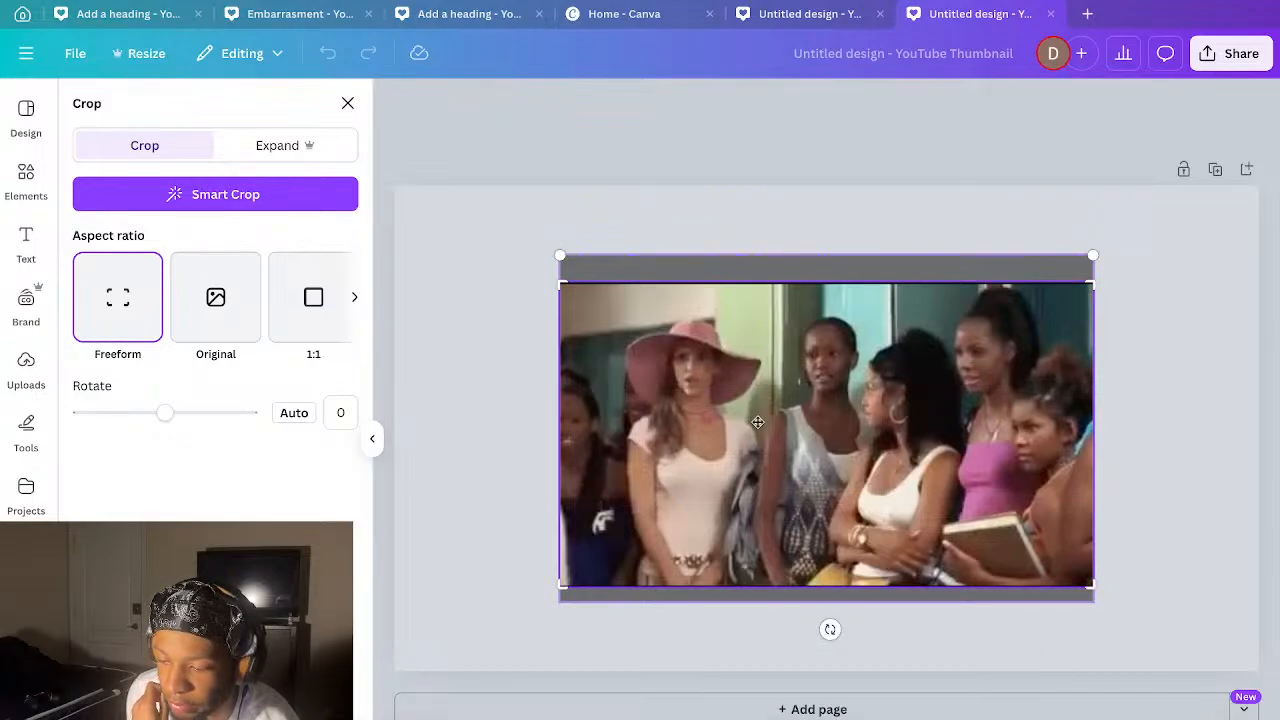
key("Escape")
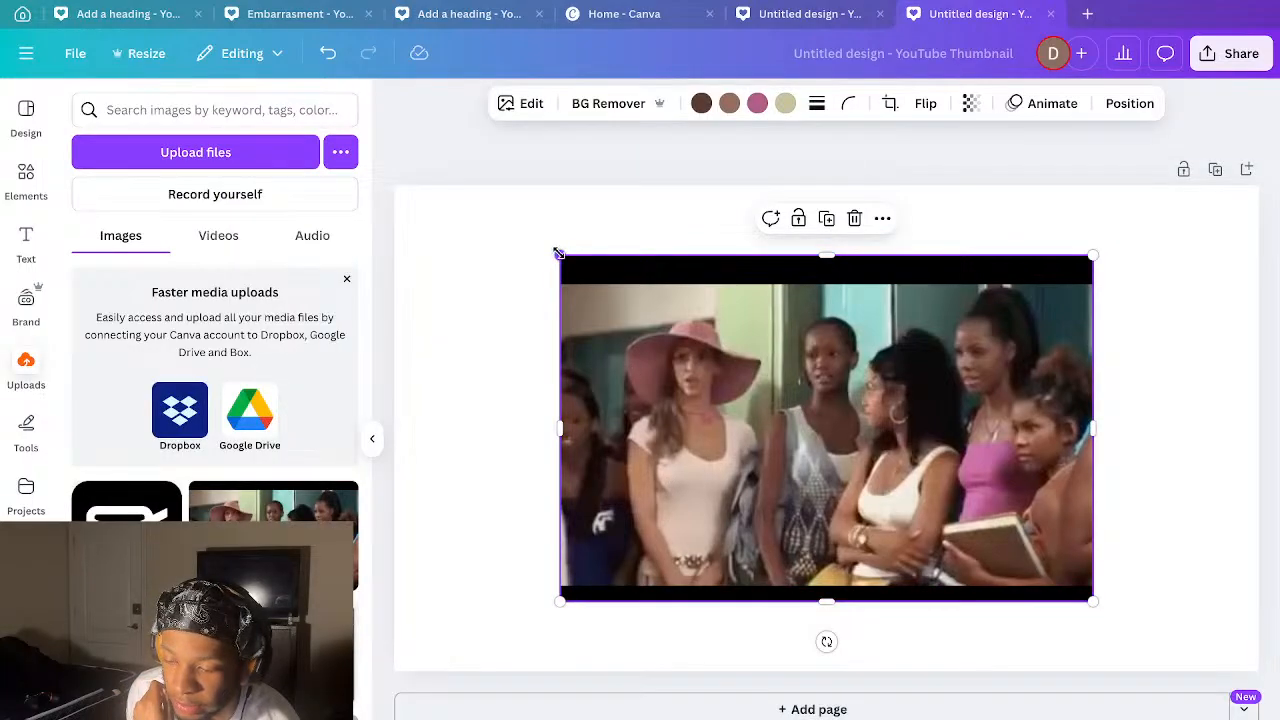
- Enlarge the hallway image to cover the full page, with its black bars outside the page edges
left_click_drag(559, 253, 394, 147)
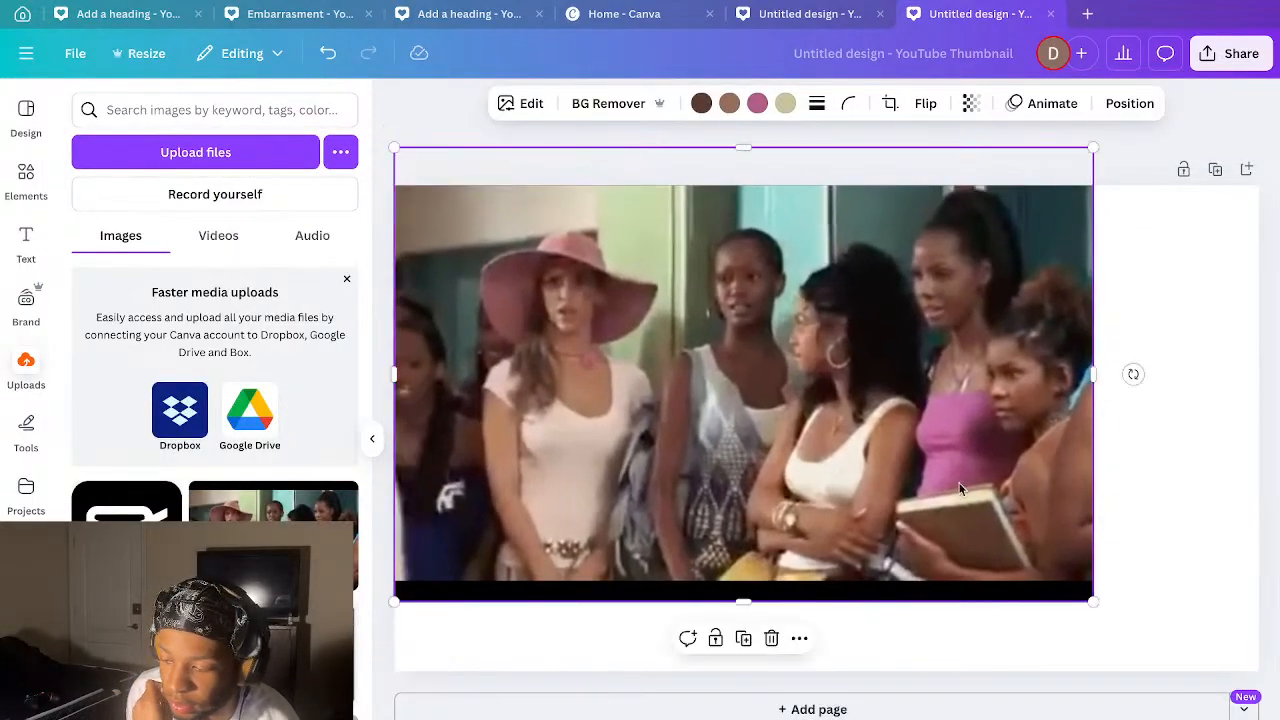
left_click_drag(1089, 594, 1266, 684)
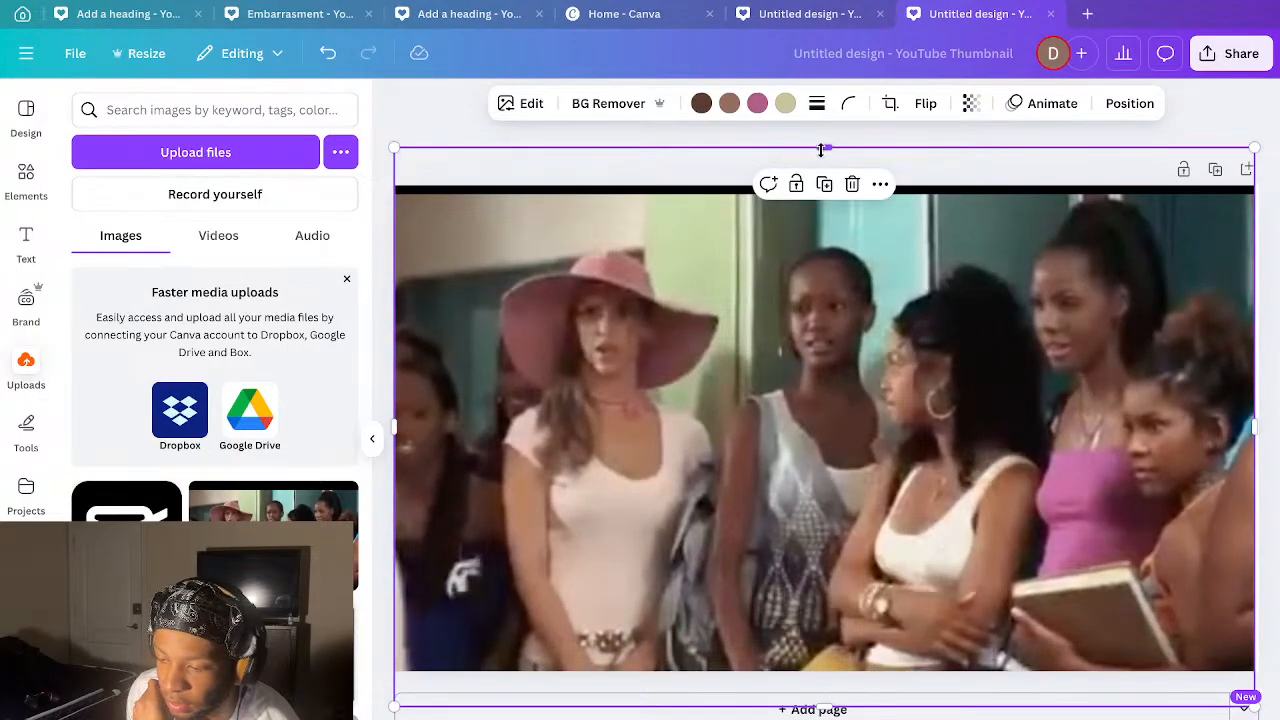
left_click_drag(820, 150, 823, 133)
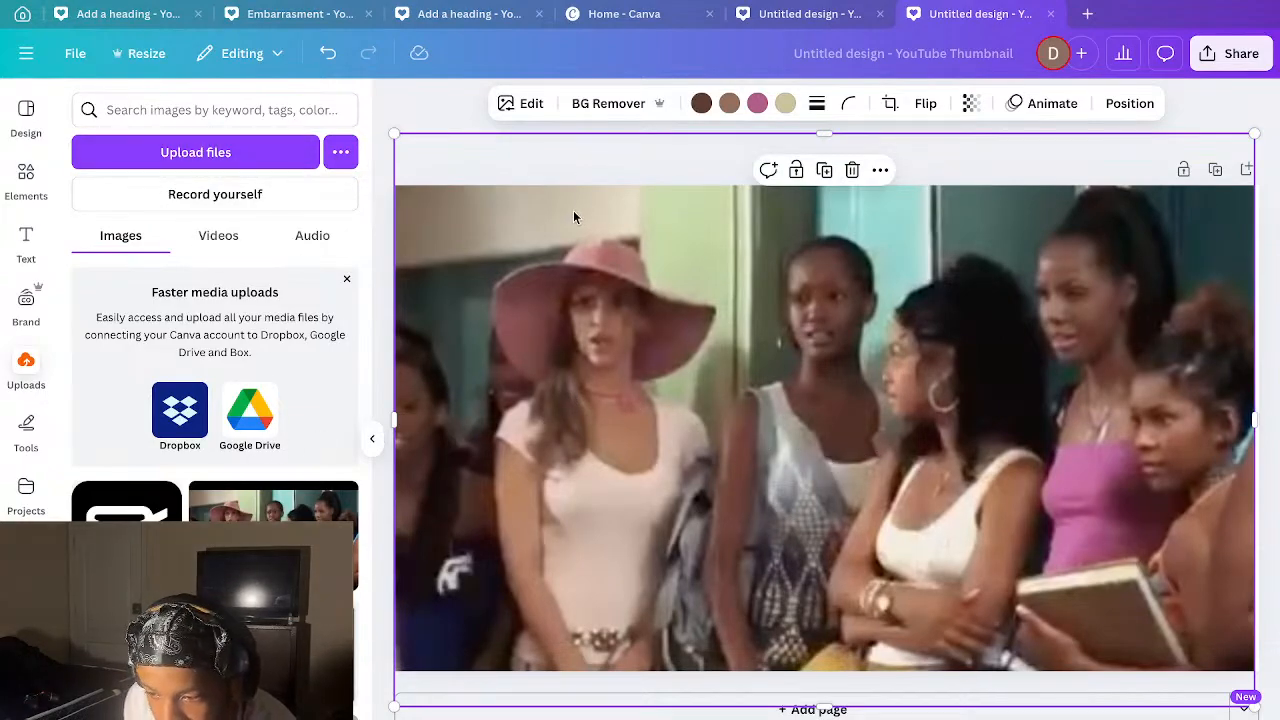
- Open Magic Eraser on the hallway image in Click selection mode, and clear a trial selection of the figure behind the hat
left_click(531, 105)
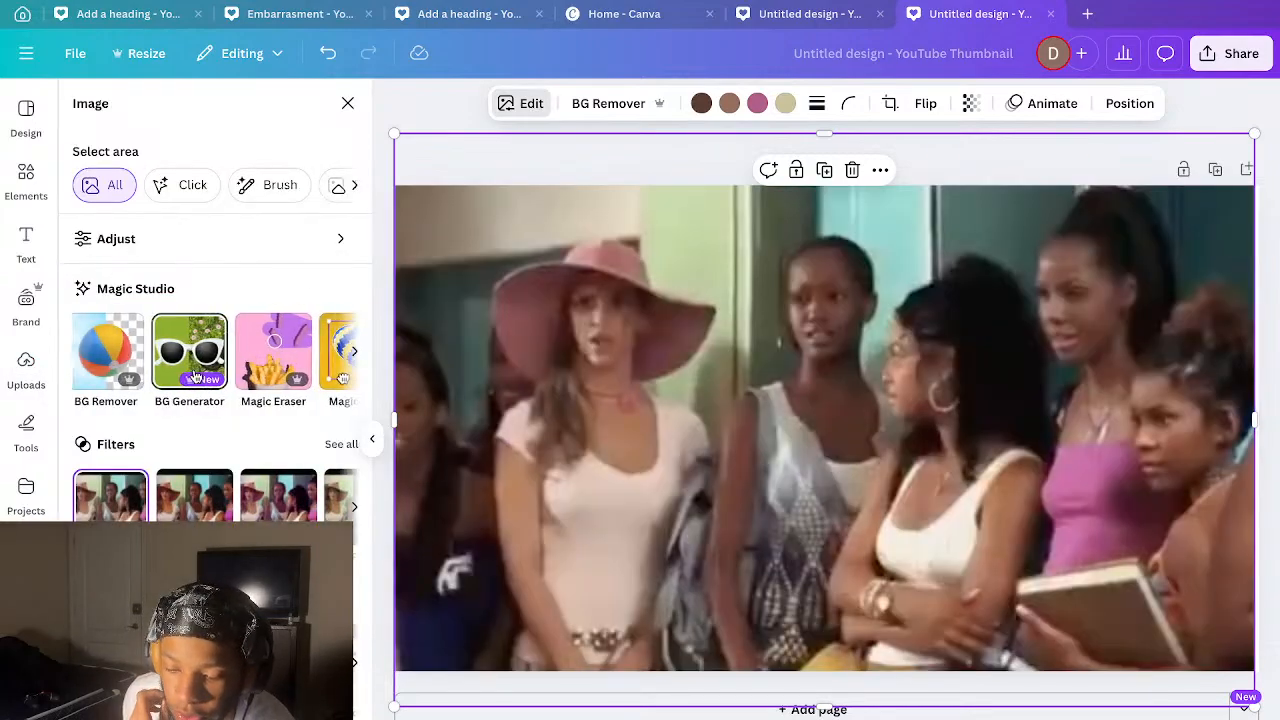
scroll(196, 378, "right", 2)
scroll(197, 377, "right", 1)
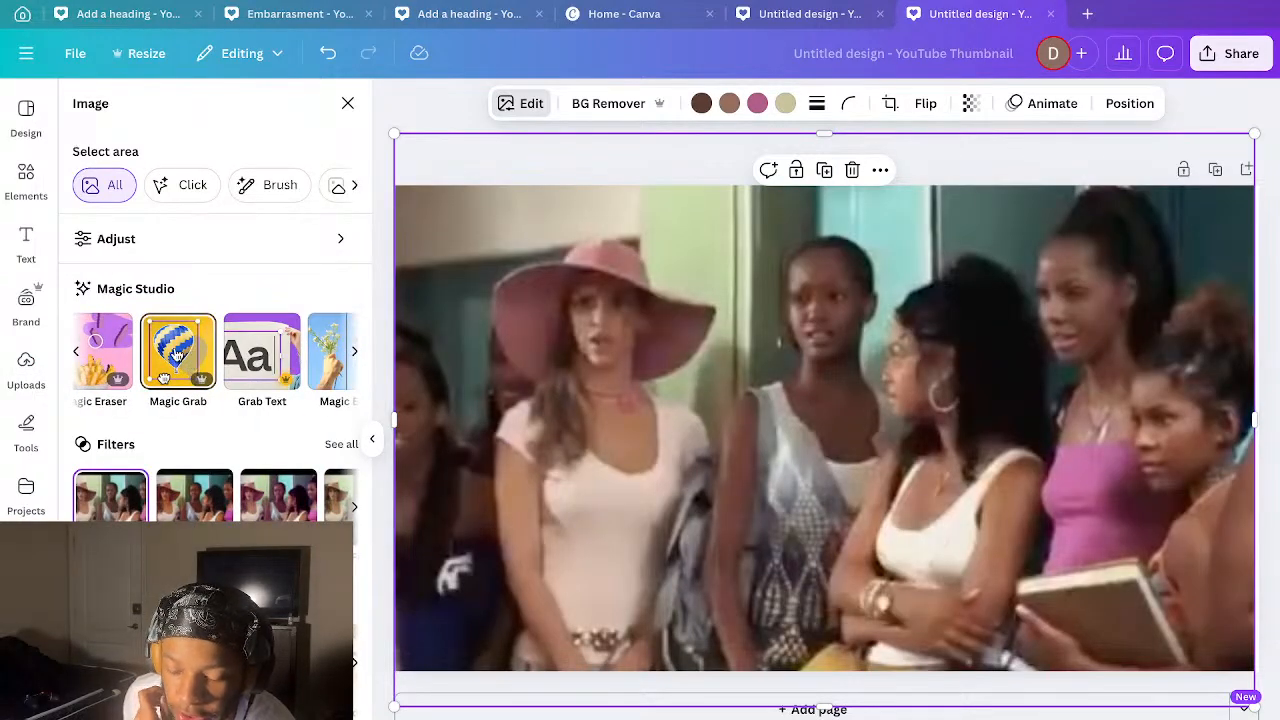
left_click(125, 352)
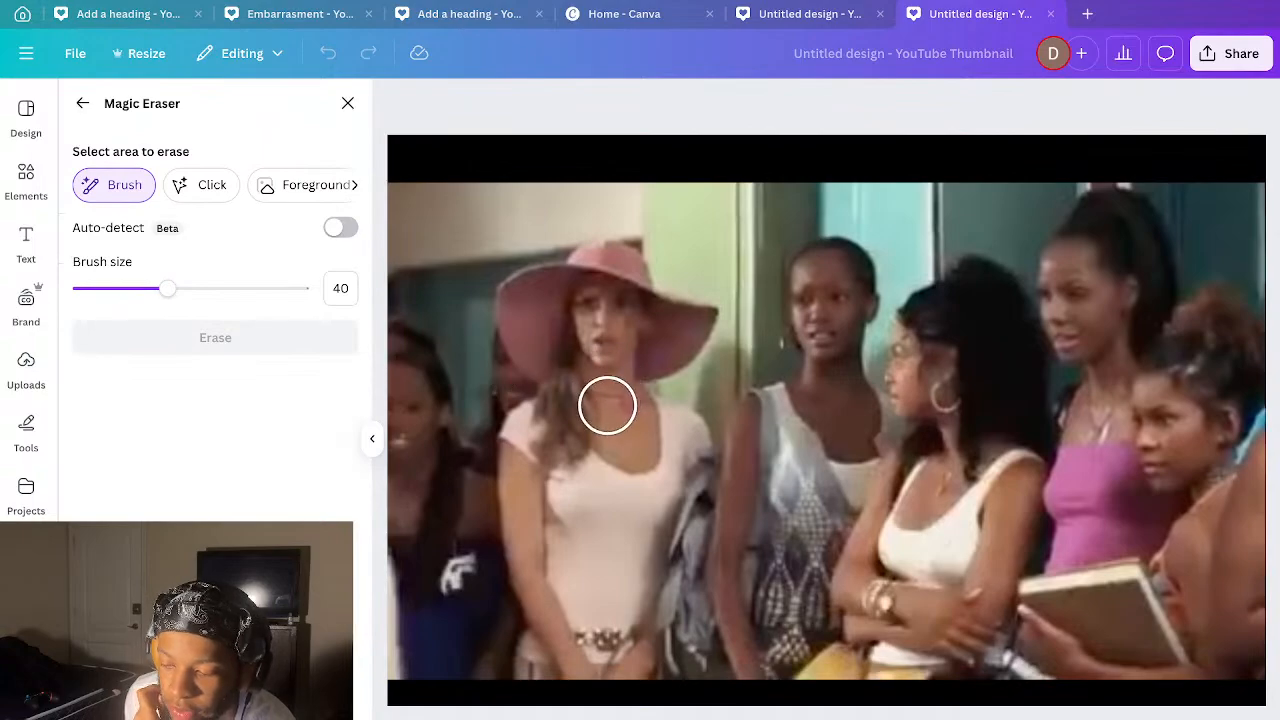
left_click(214, 186)
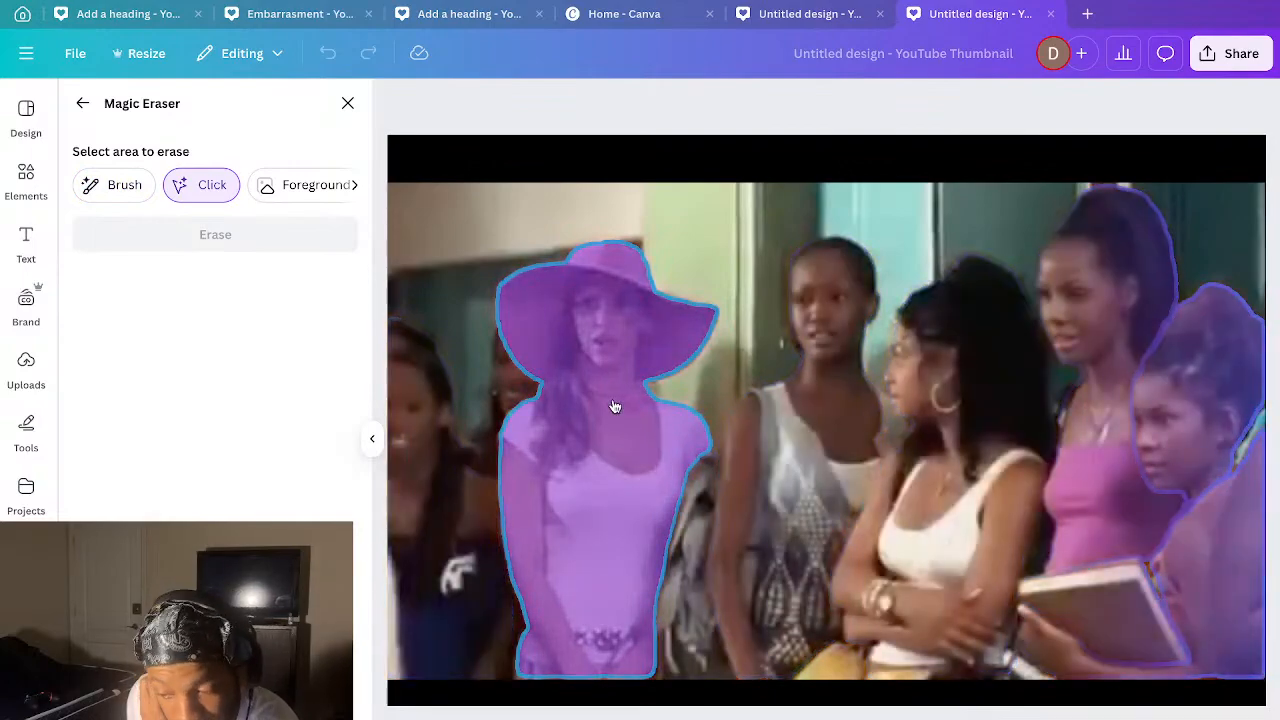
left_click(509, 390)
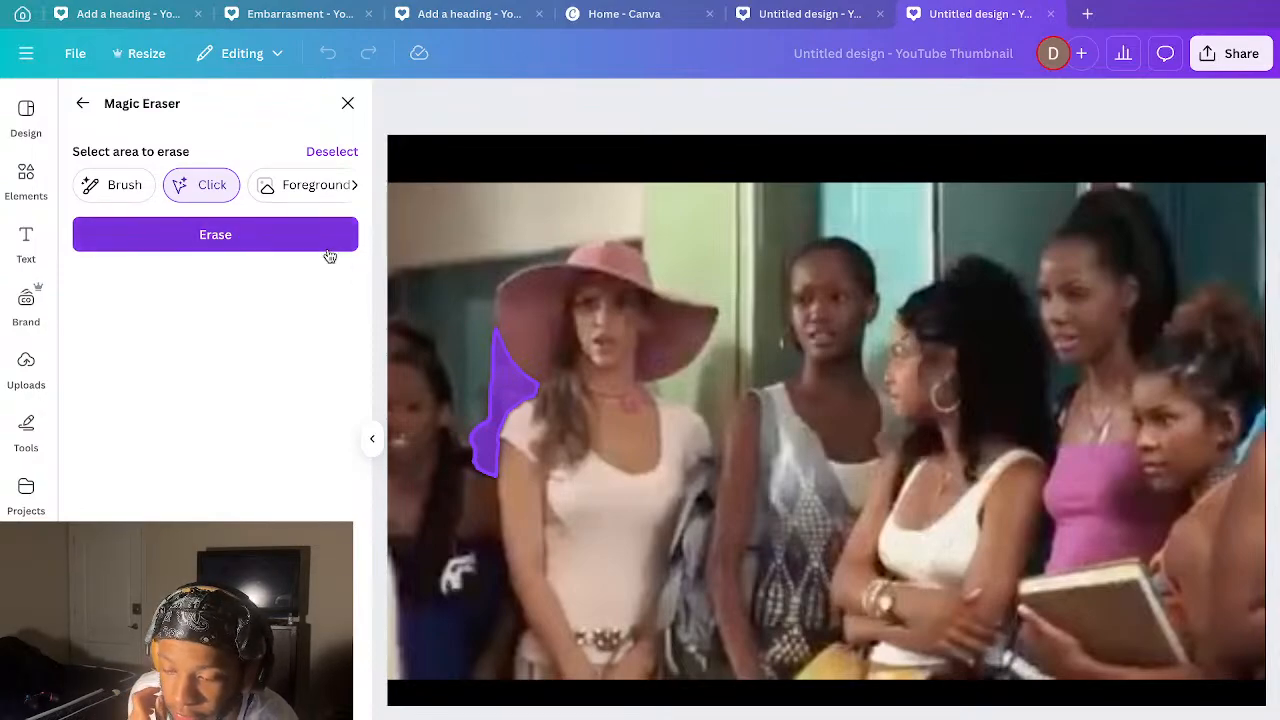
left_click(325, 153)
- Select the woman in the hat, the four women beside her, the book, and the person at the image's right edge for erasing
left_click(587, 430)
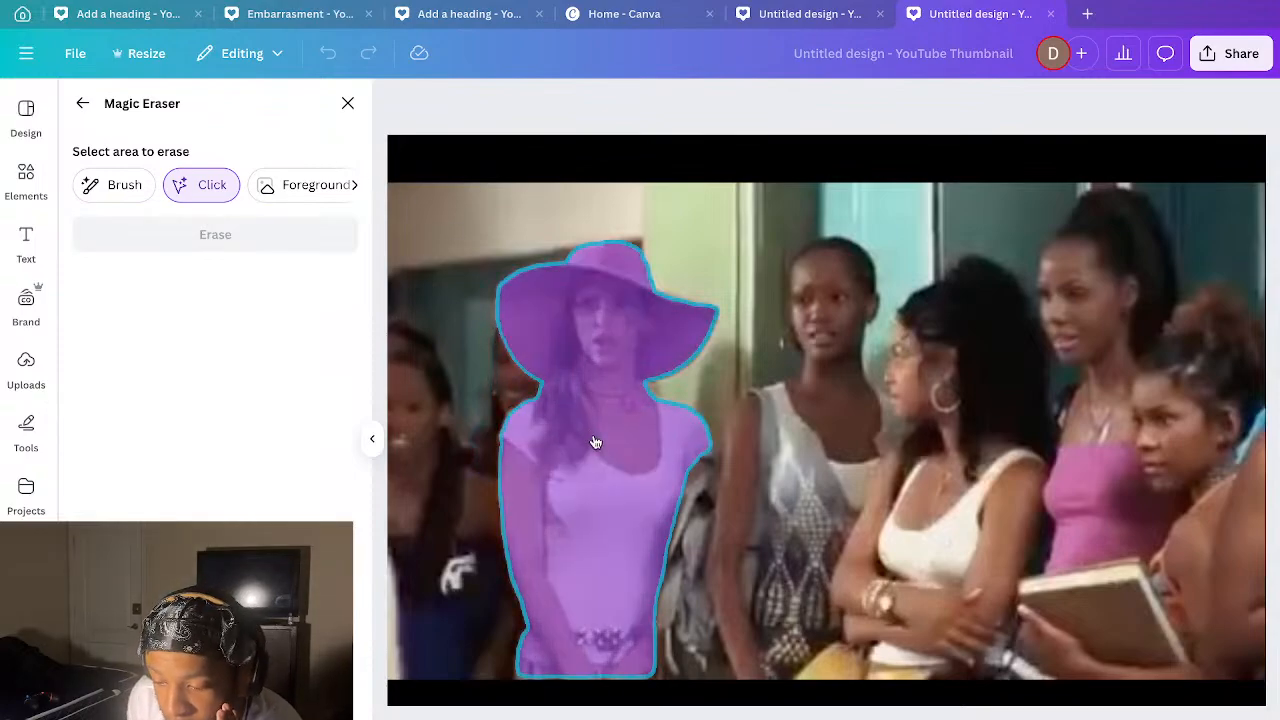
left_click(592, 436)
left_click(777, 486)
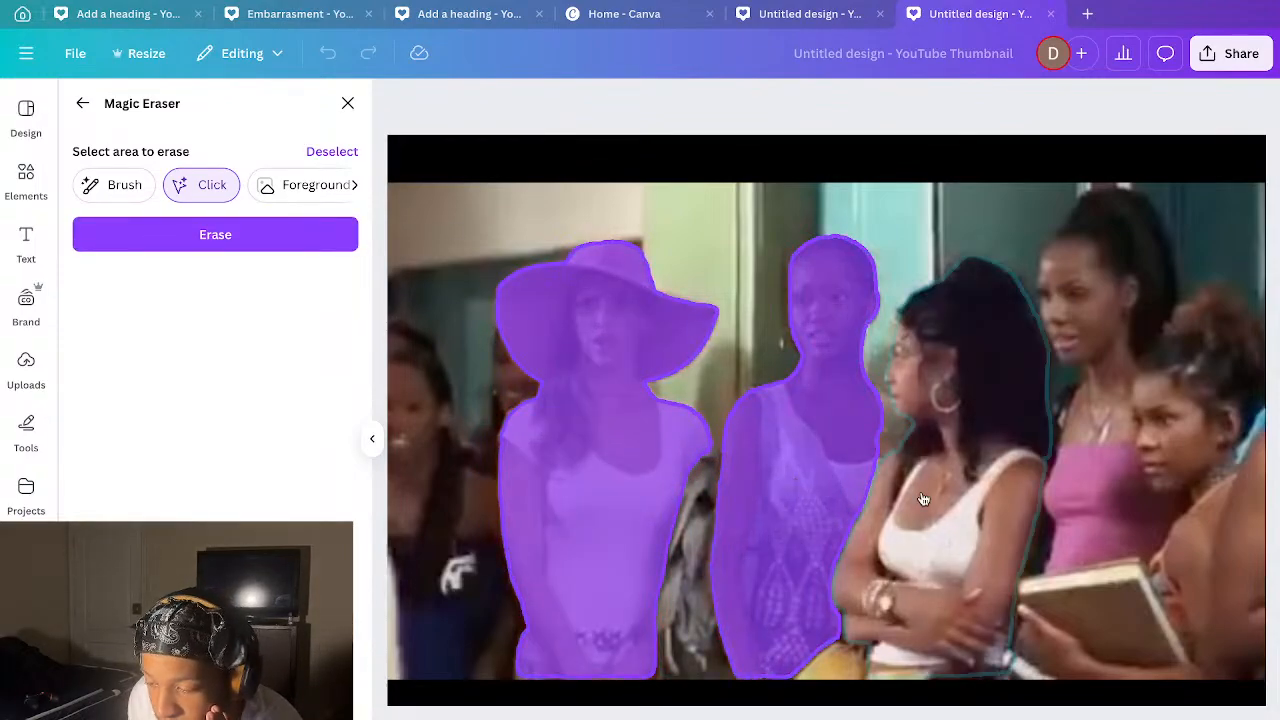
left_click(925, 497)
left_click(1095, 436)
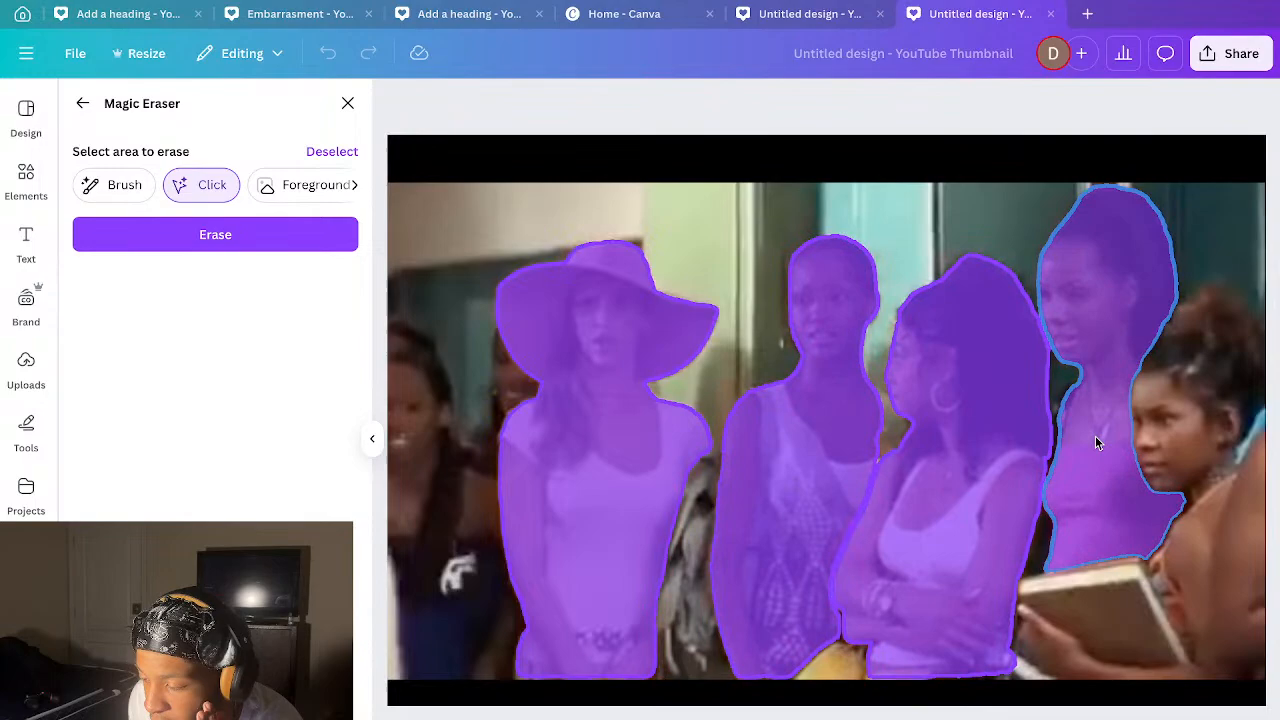
left_click(1176, 457)
left_click(1165, 596)
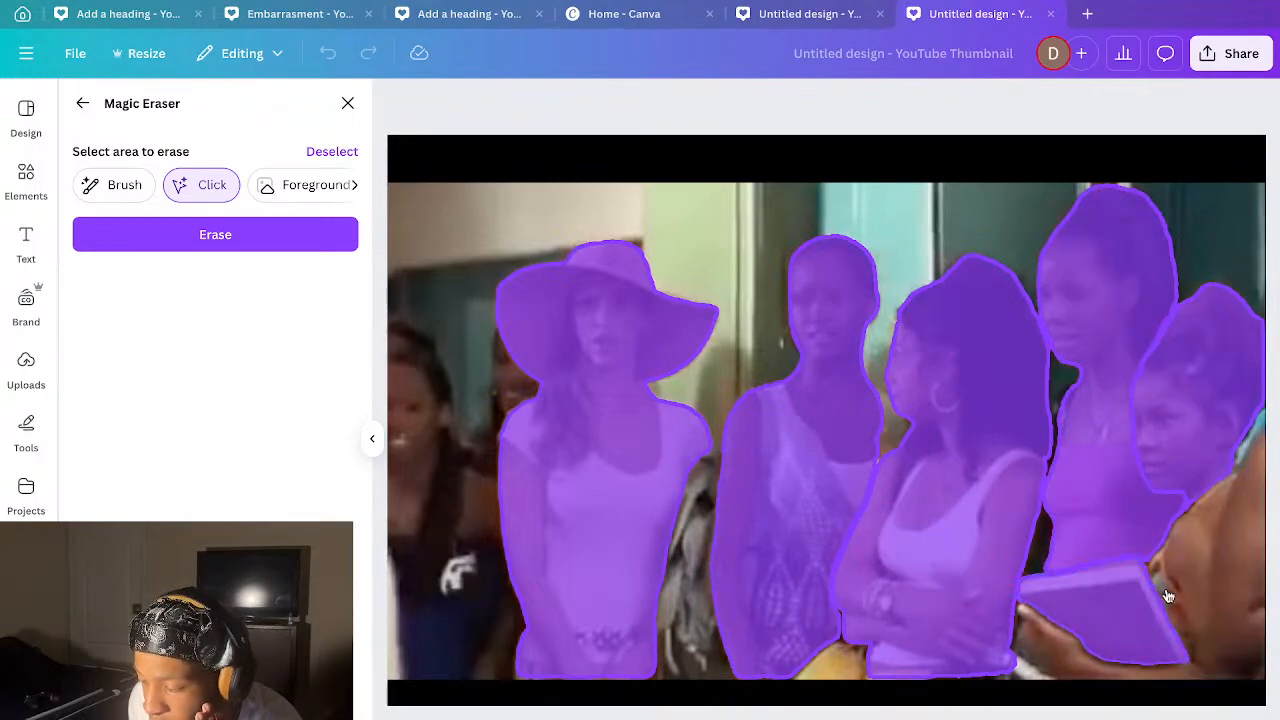
left_click(1168, 597)
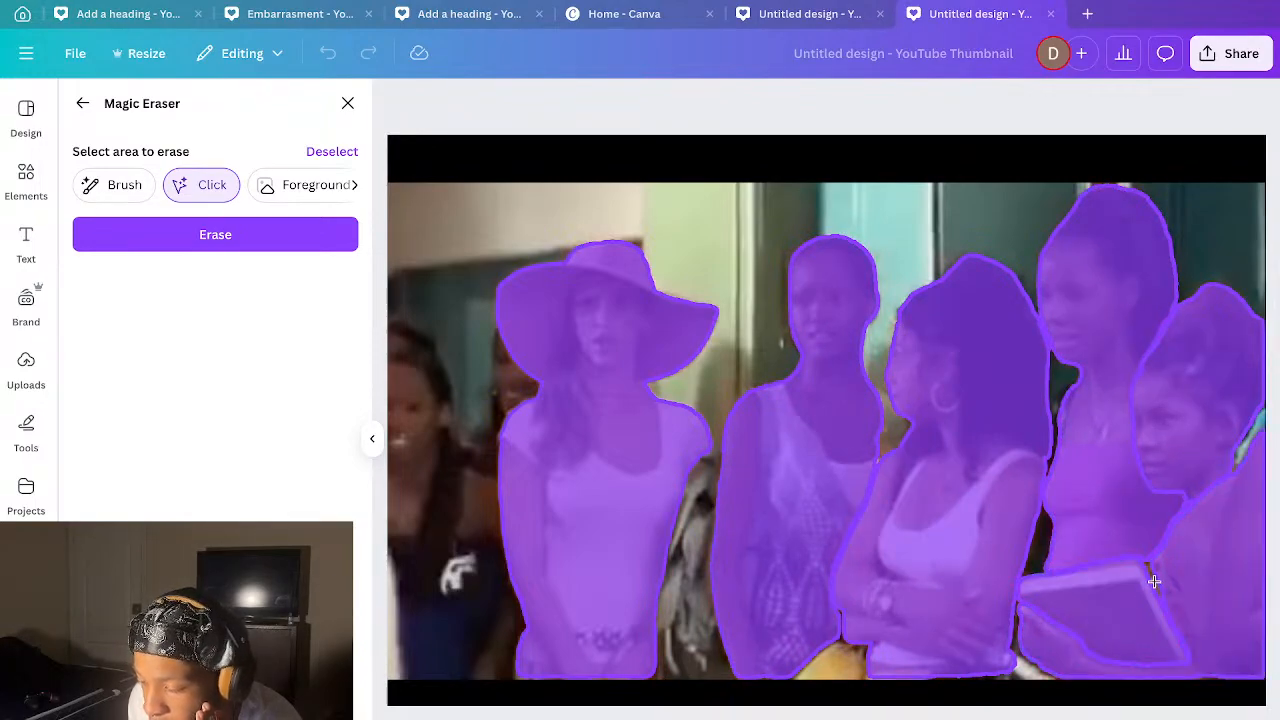
left_click(1154, 581)
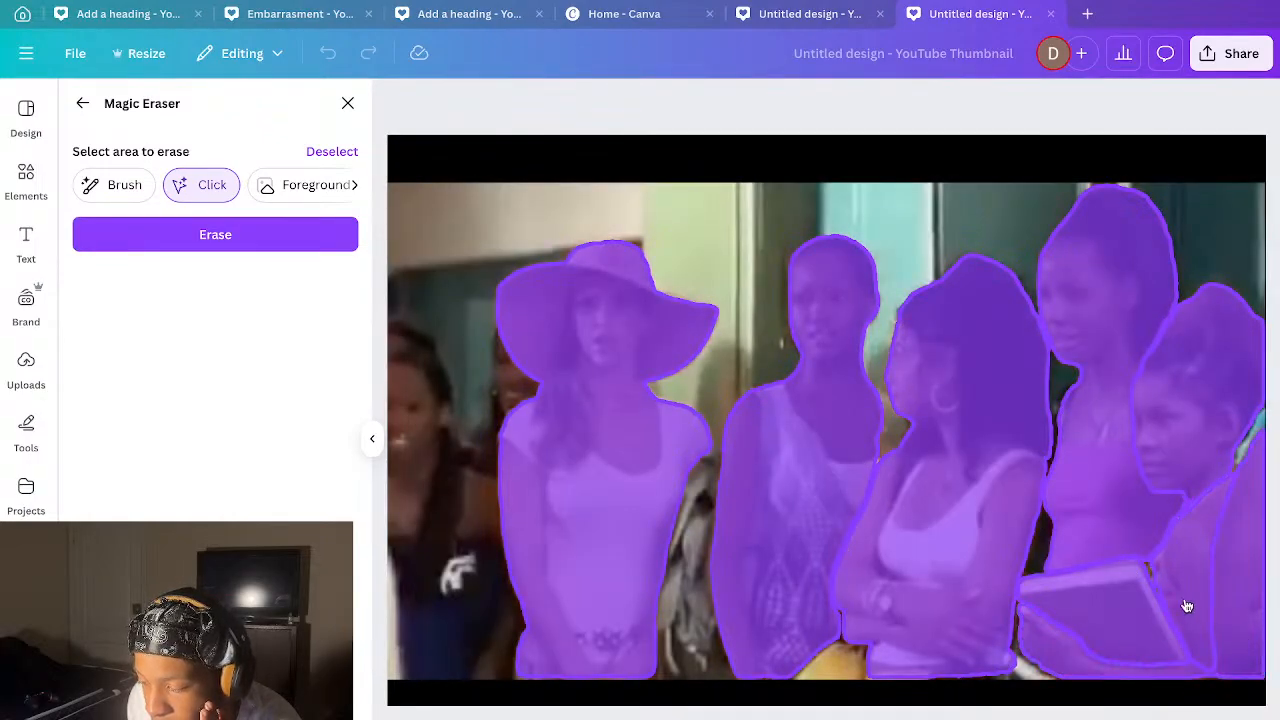
- Add the woman at the image's left edge, the figure behind the hat, the jacket, and the lower-edge remnants to the erase selection
left_click(445, 499)
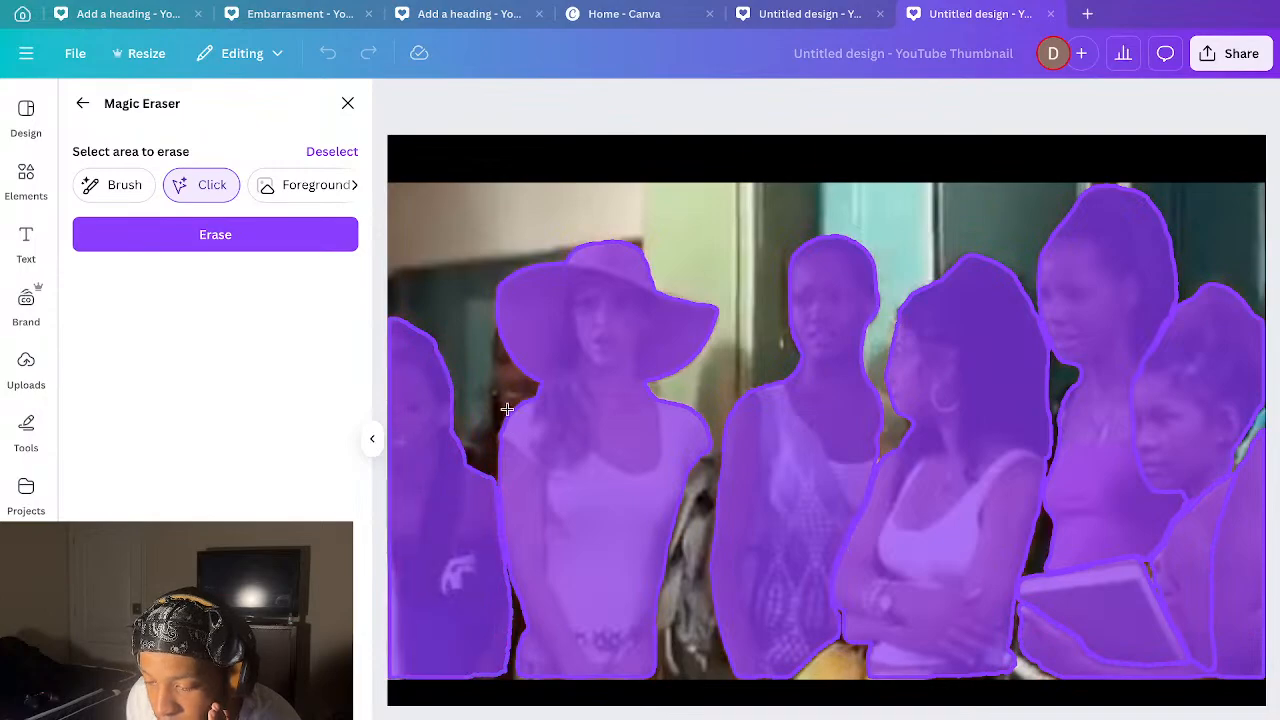
left_click(507, 392)
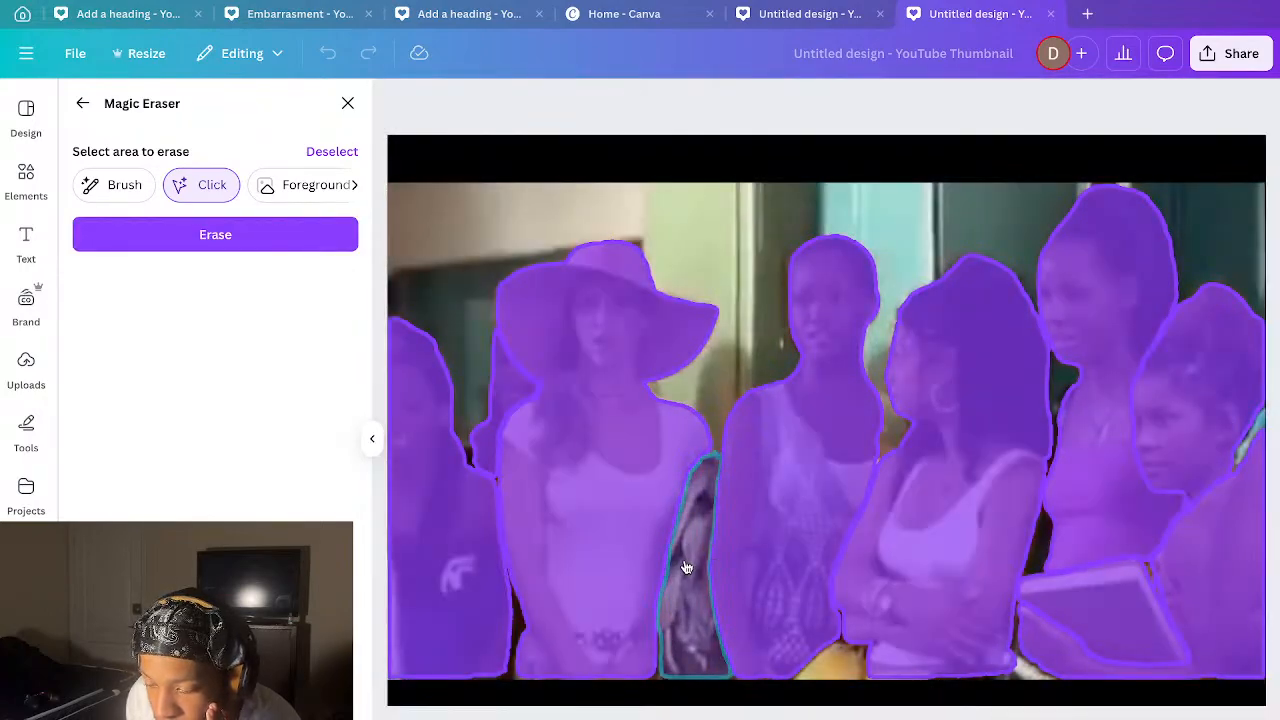
left_click(849, 661)
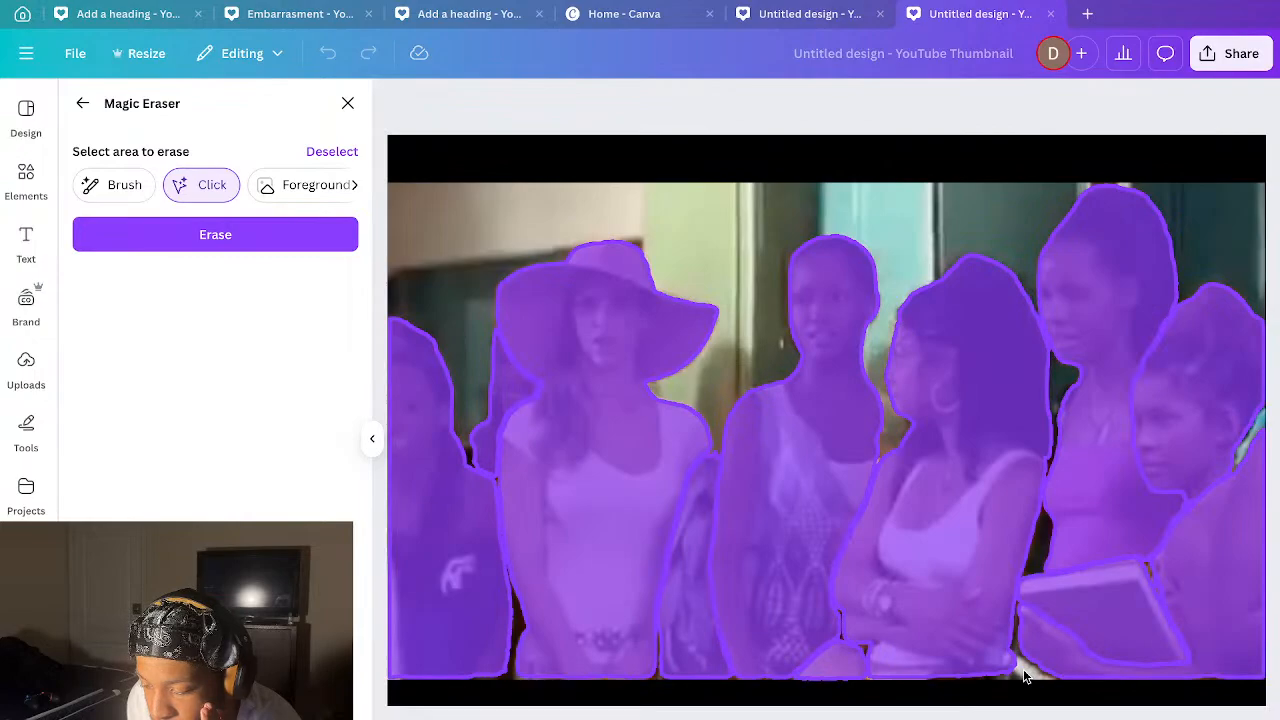
left_click(1023, 675)
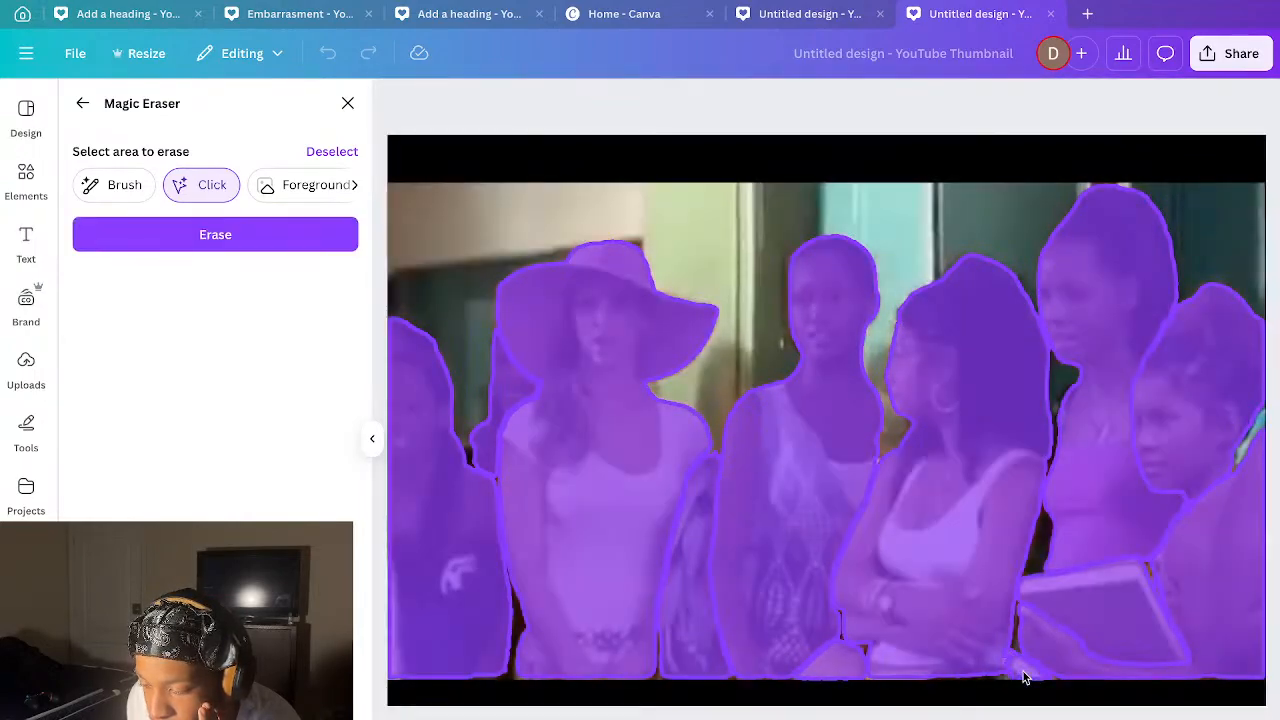
- Erase the selected people from the hallway image, close Magic Eraser, and undo the erasure
left_click(260, 232)
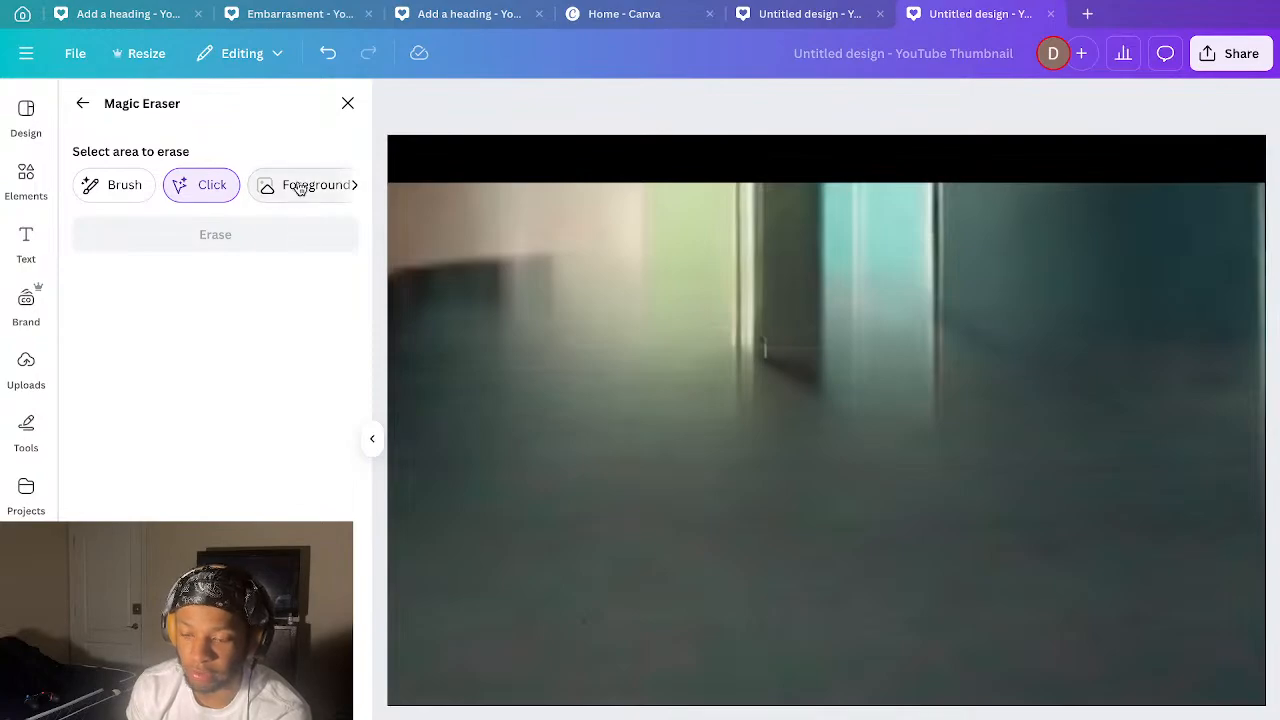
left_click(347, 104)
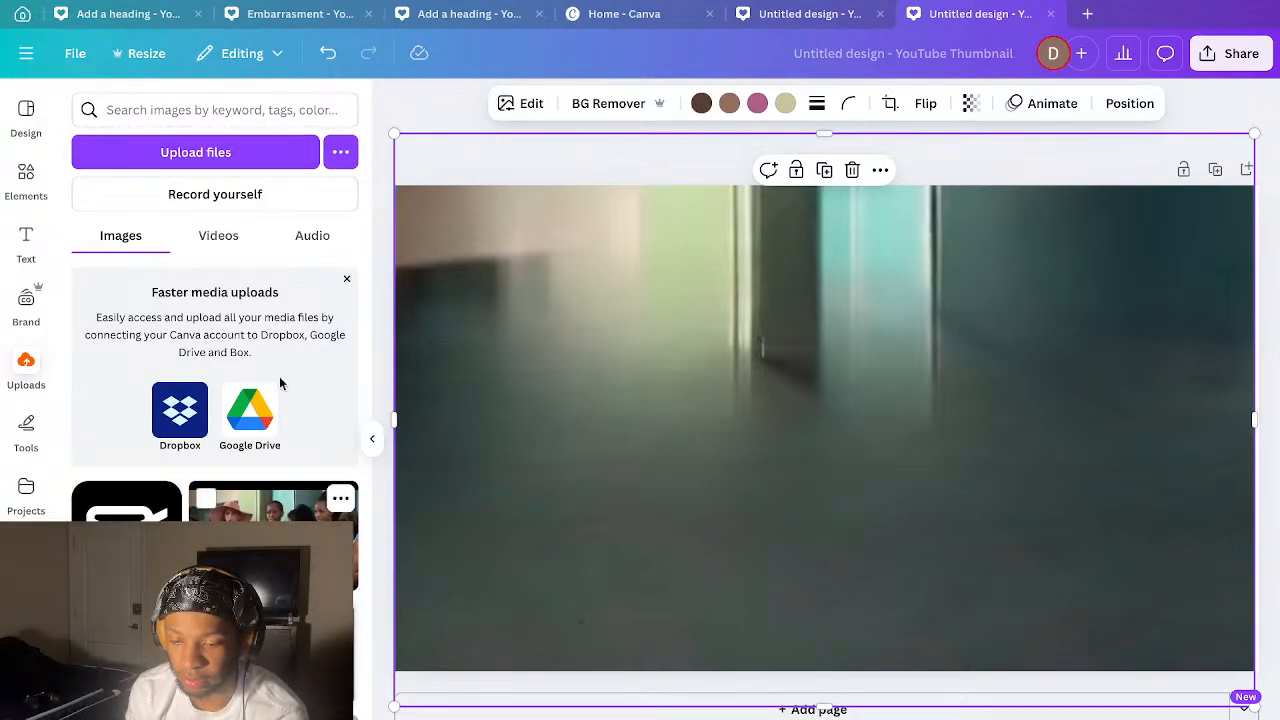
left_click(325, 56)
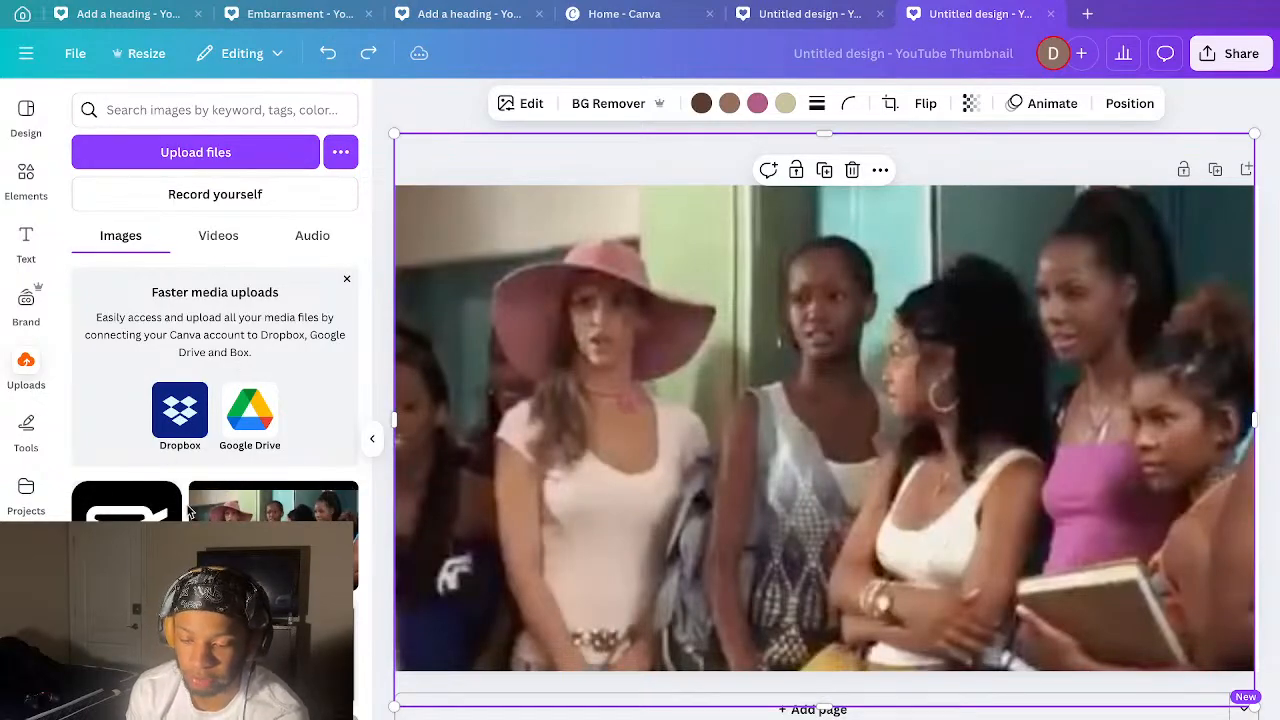
- Erase the woman in the patterned top and the woman with crossed arms from the hallway image using Magic Eraser's Click selection
left_click(522, 103)
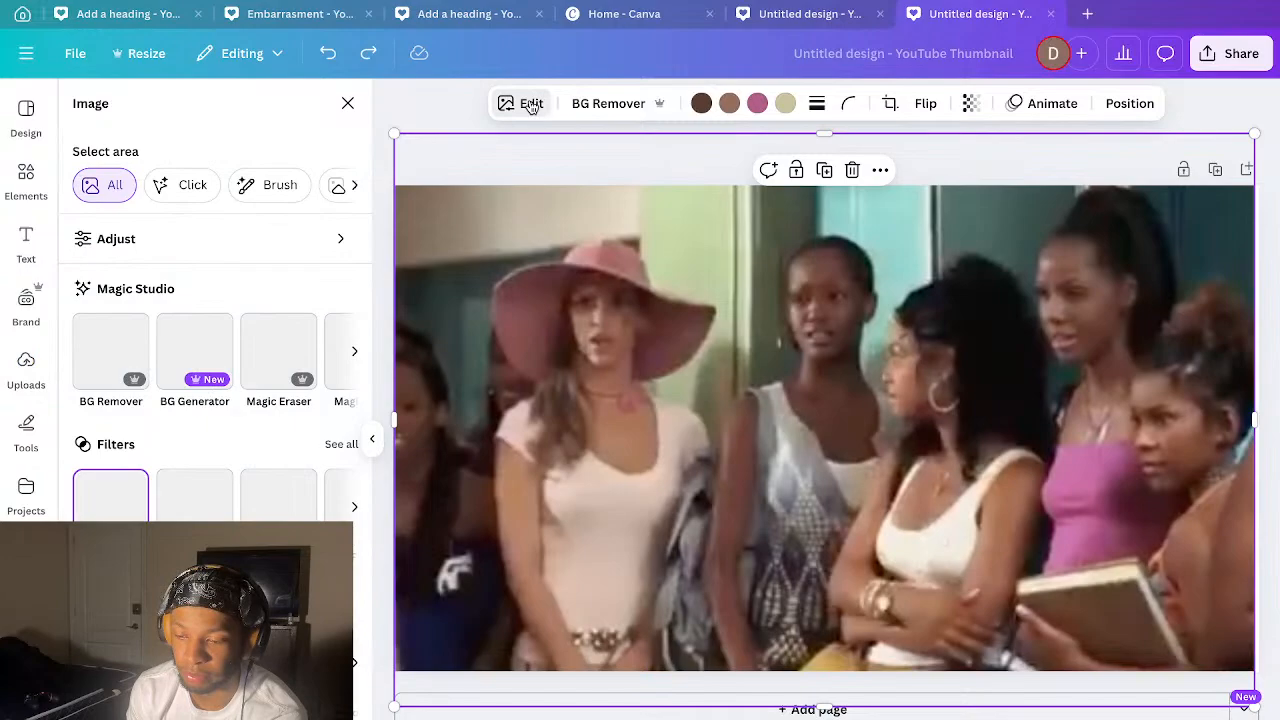
left_click(290, 365)
left_click(814, 438)
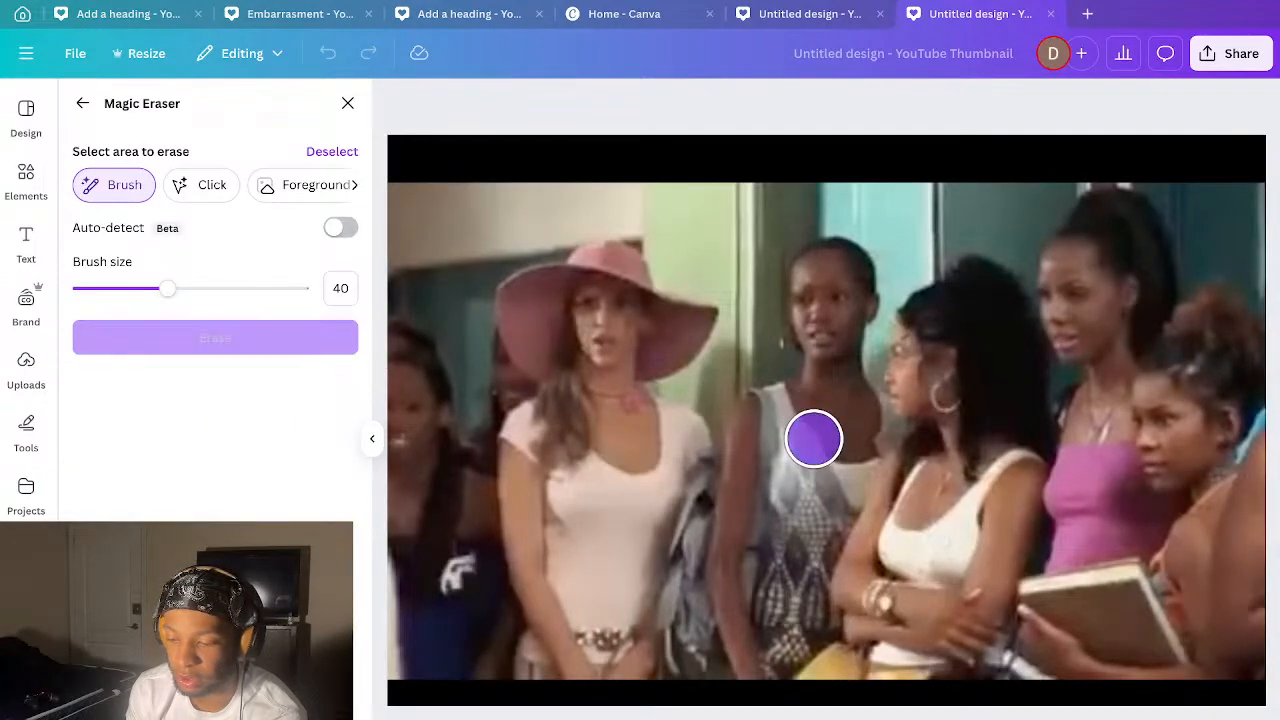
left_click(211, 186)
left_click(813, 450)
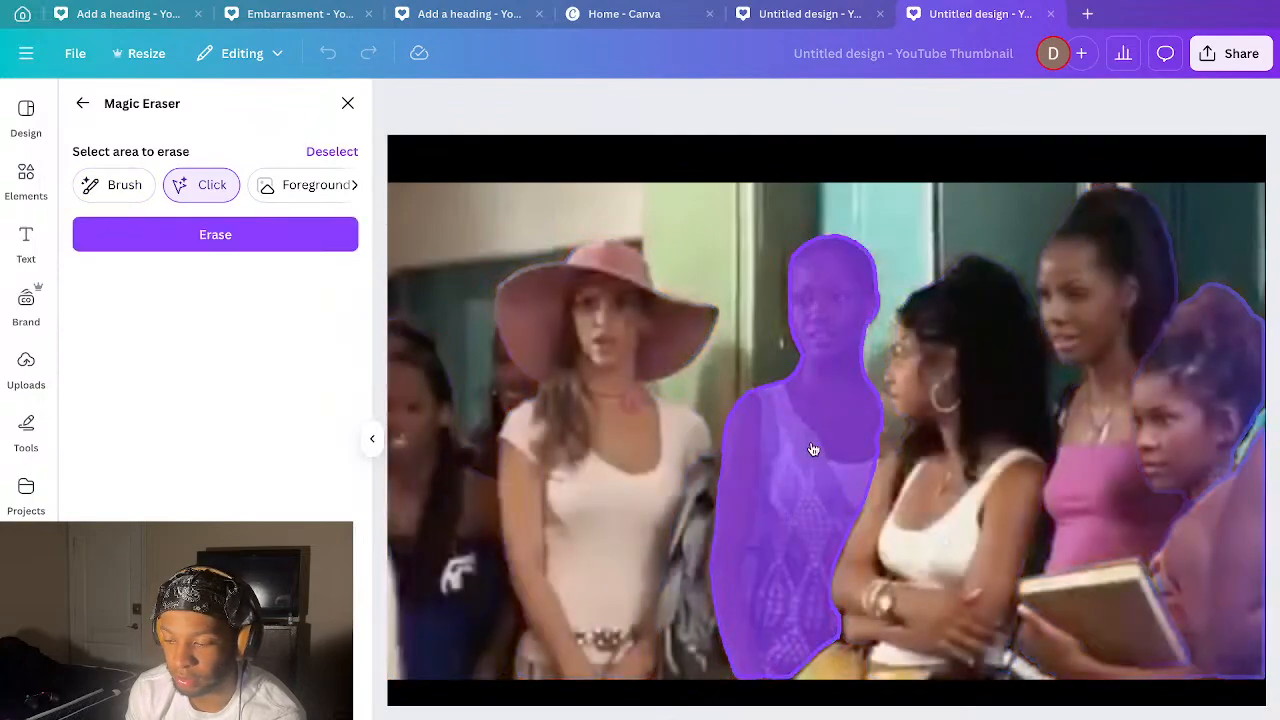
left_click(260, 225)
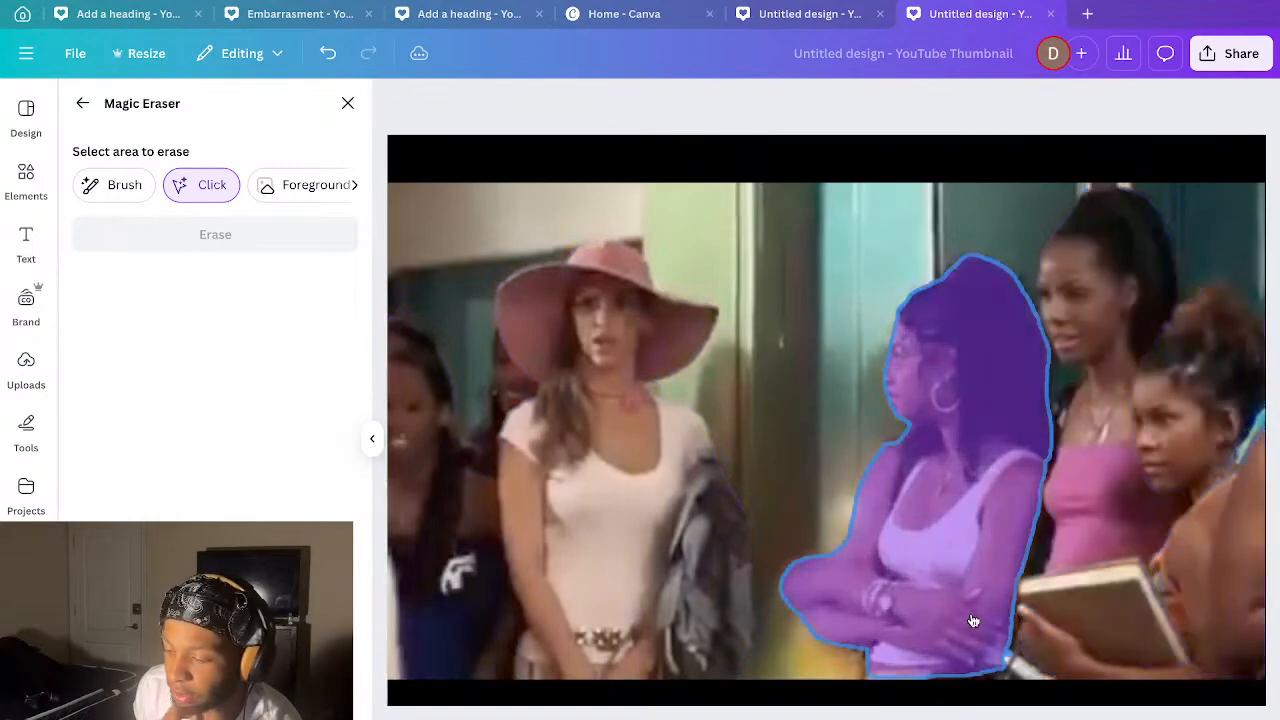
left_click(968, 591)
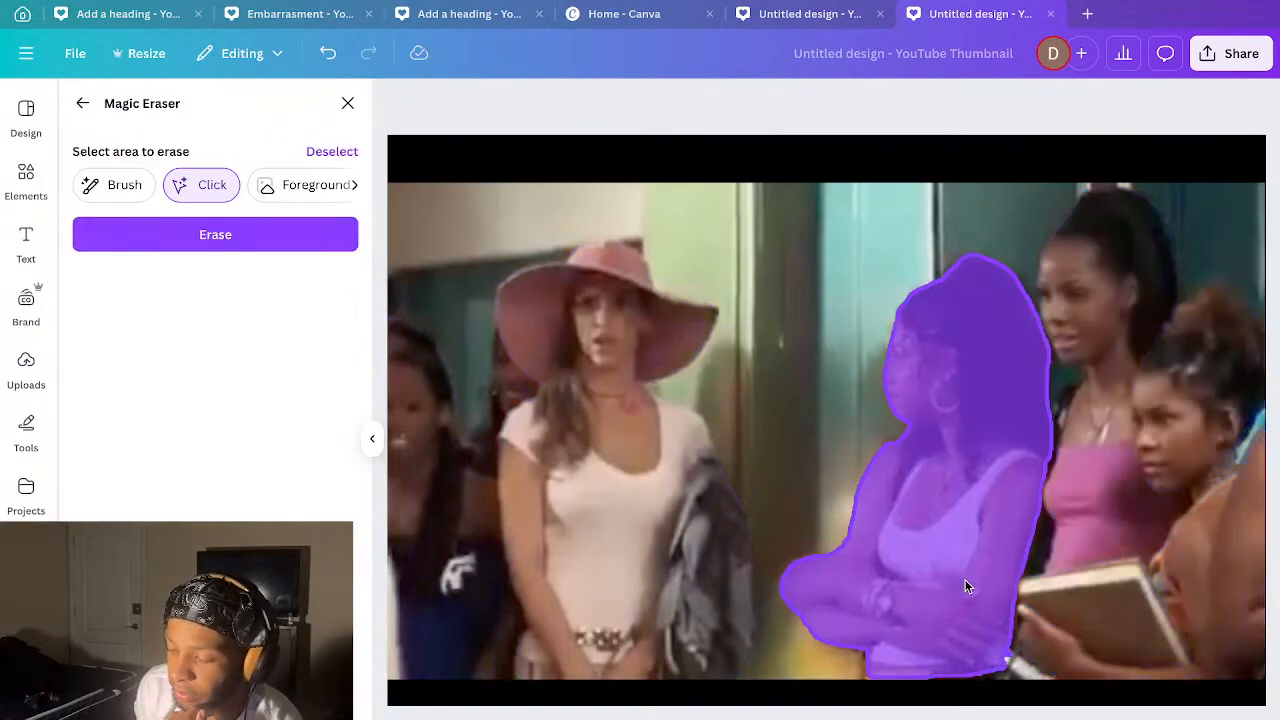
left_click(309, 247)
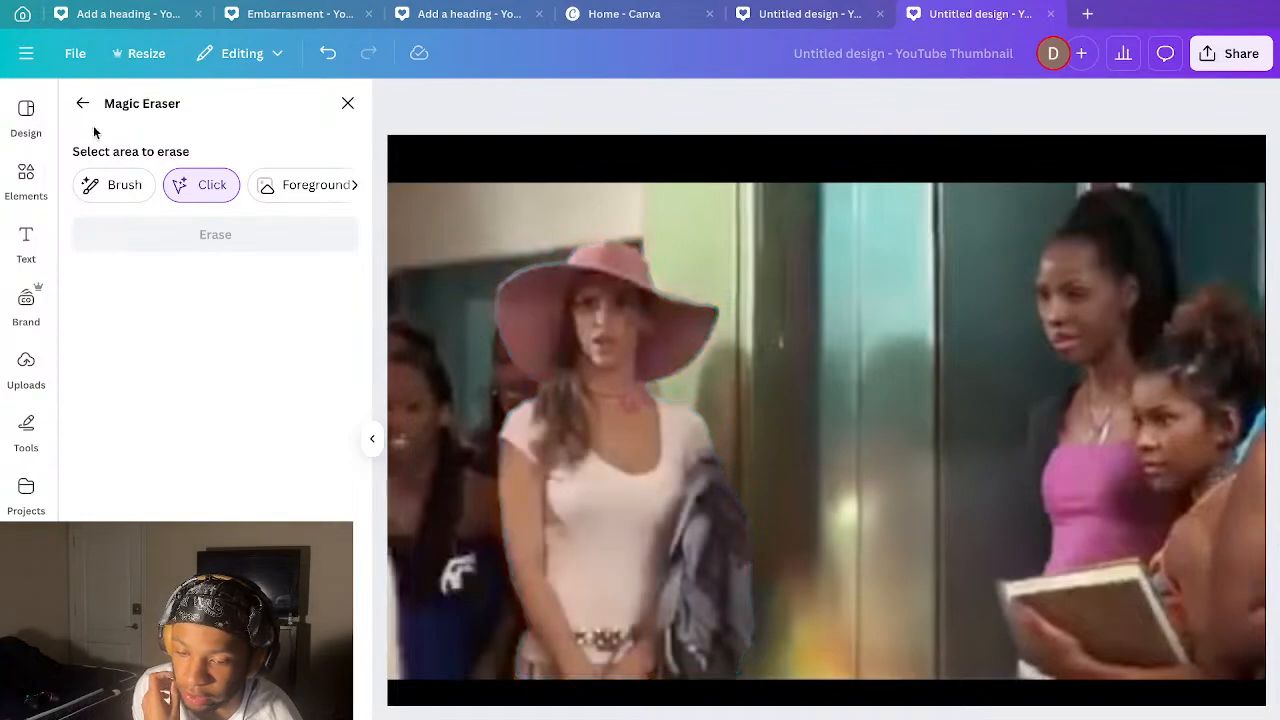
left_click(26, 53)
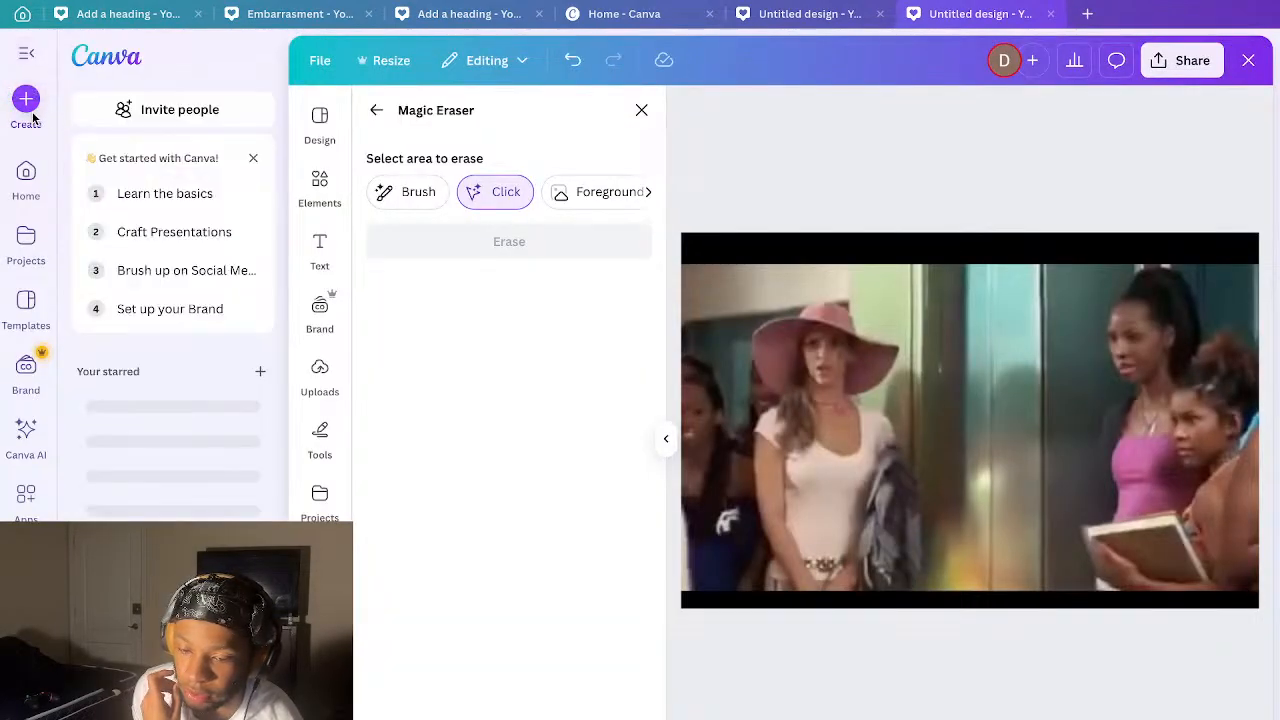
left_click(26, 178)
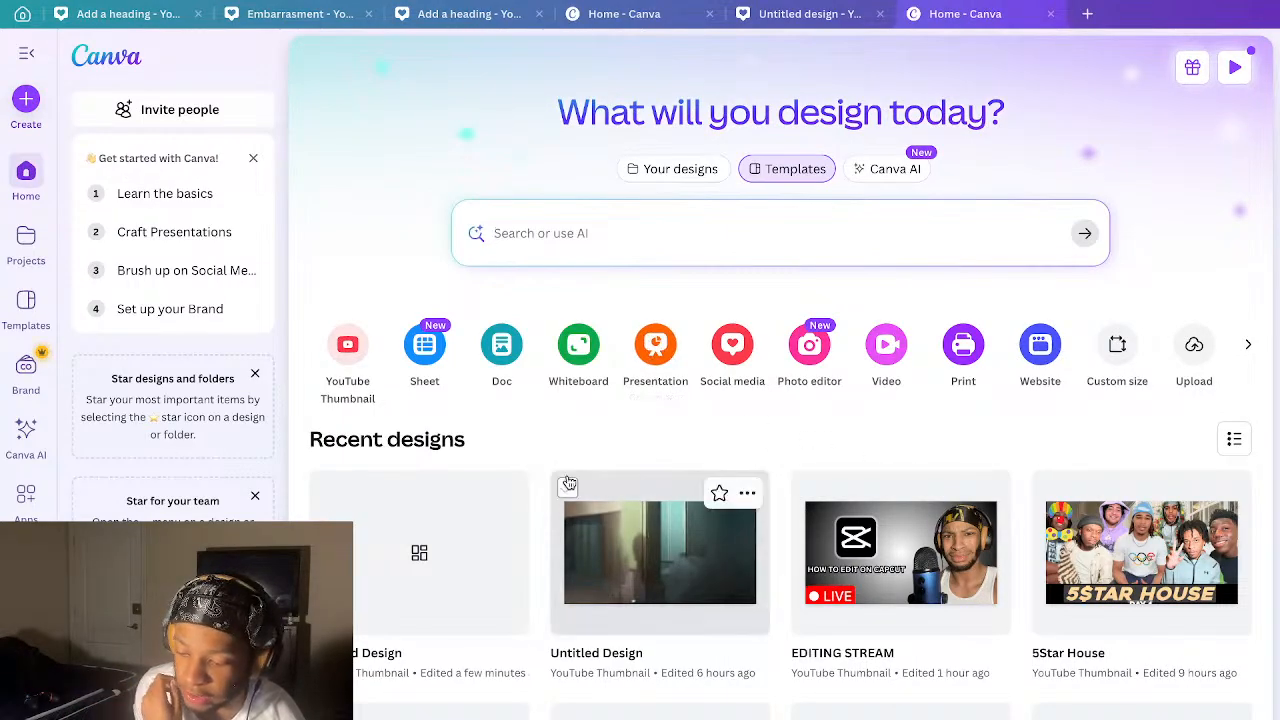
right_click(464, 532)
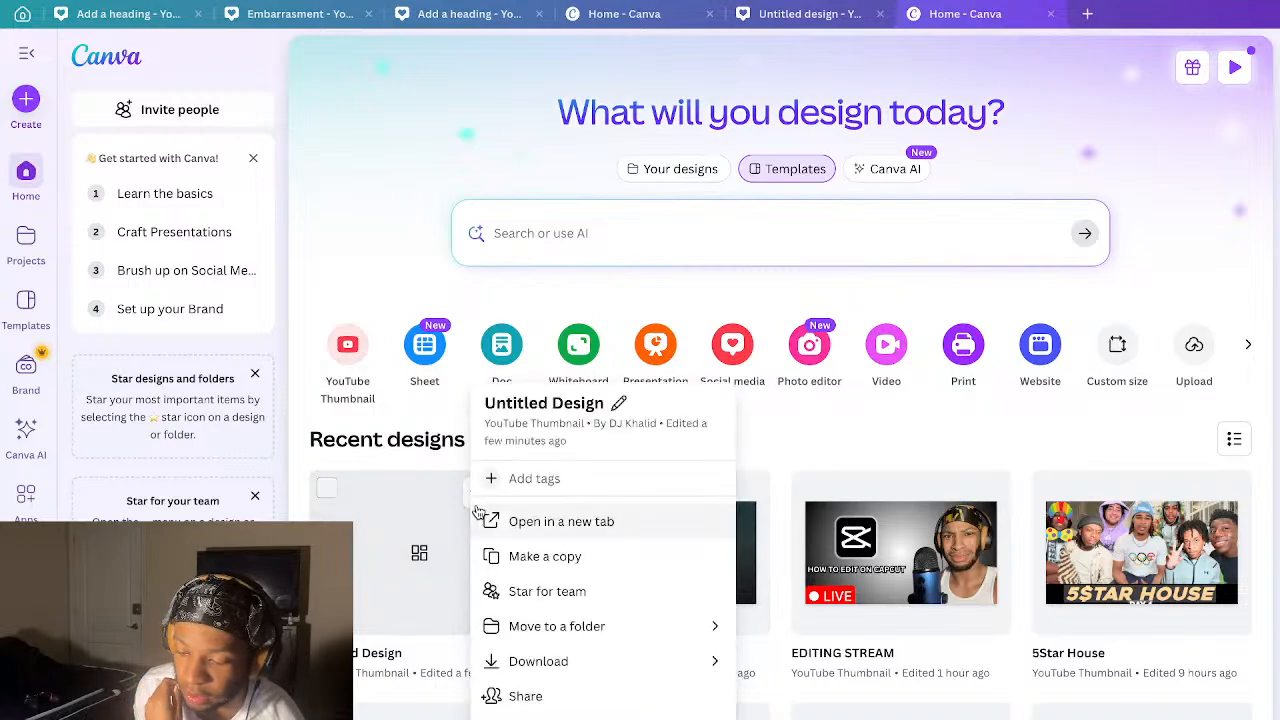
left_click(444, 592)
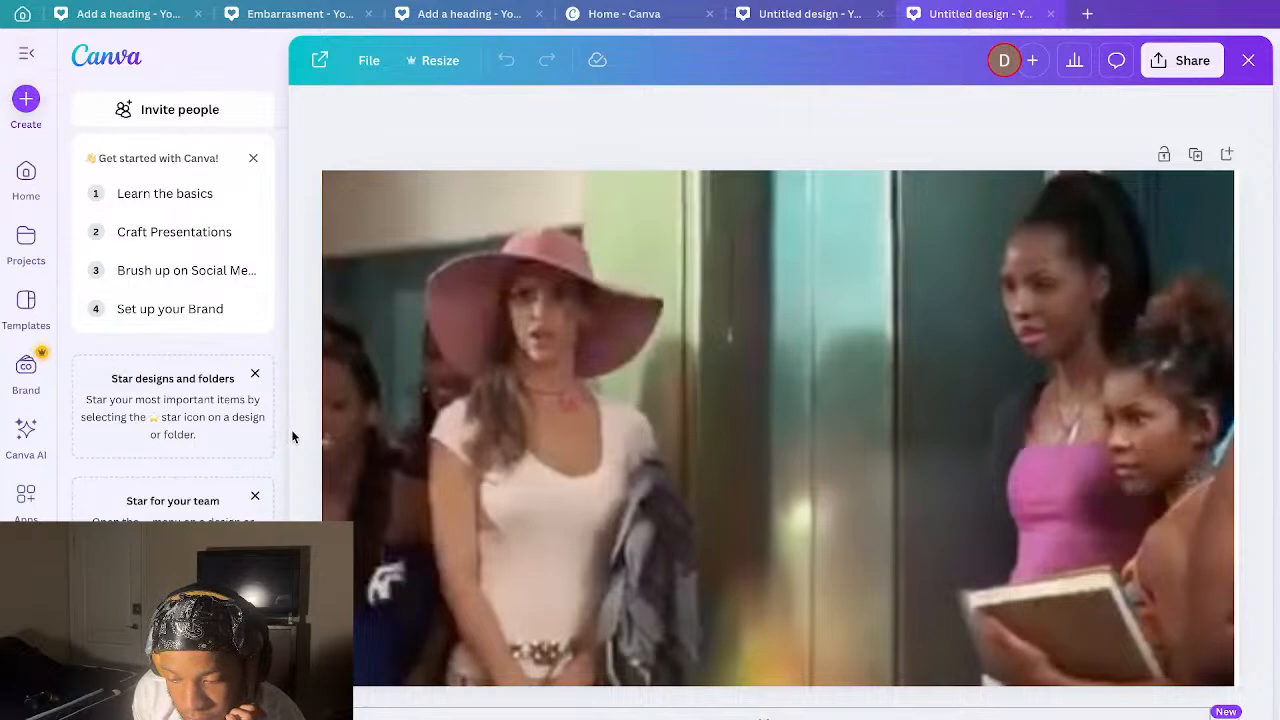
left_click(26, 53)
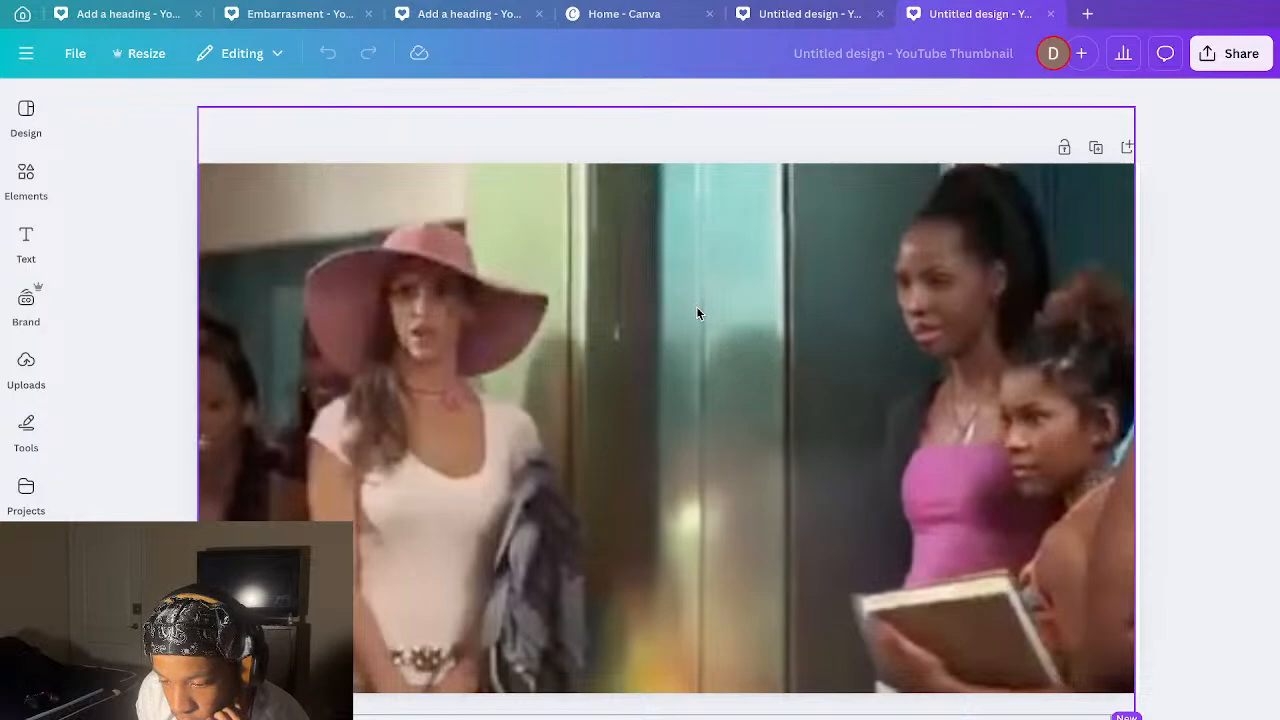
left_click(586, 325)
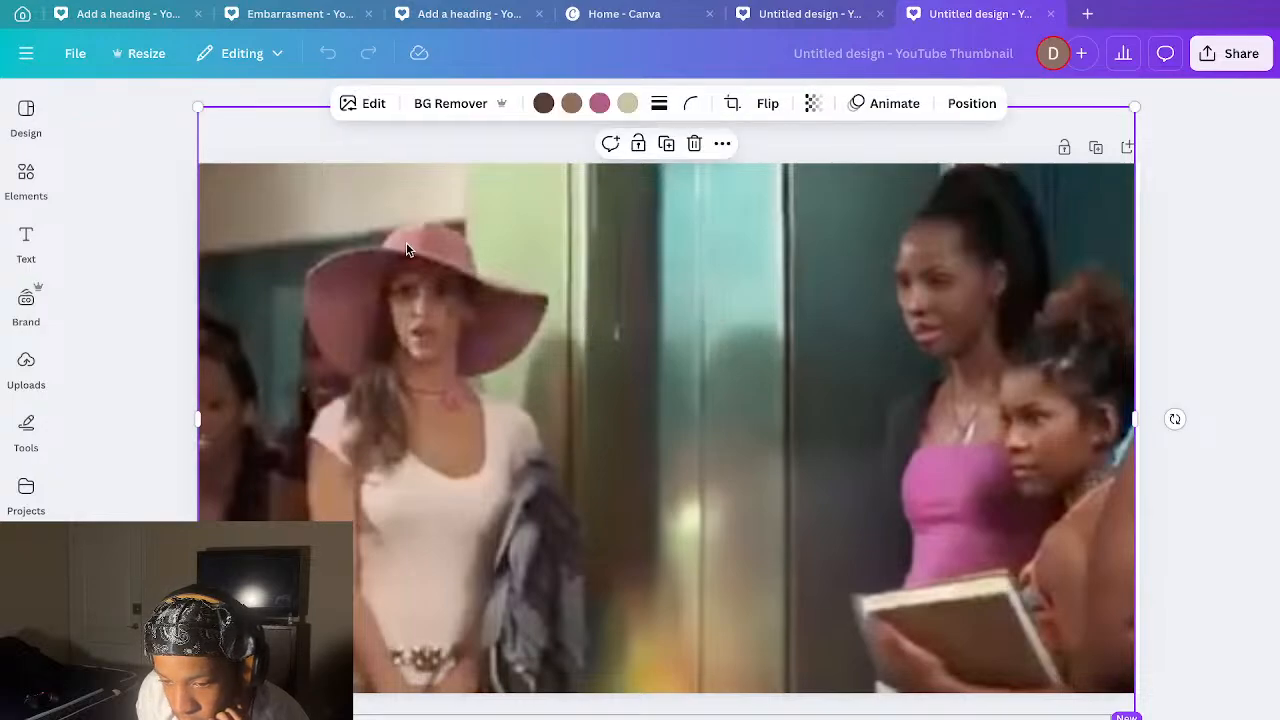
left_click(138, 118)
left_click(26, 53)
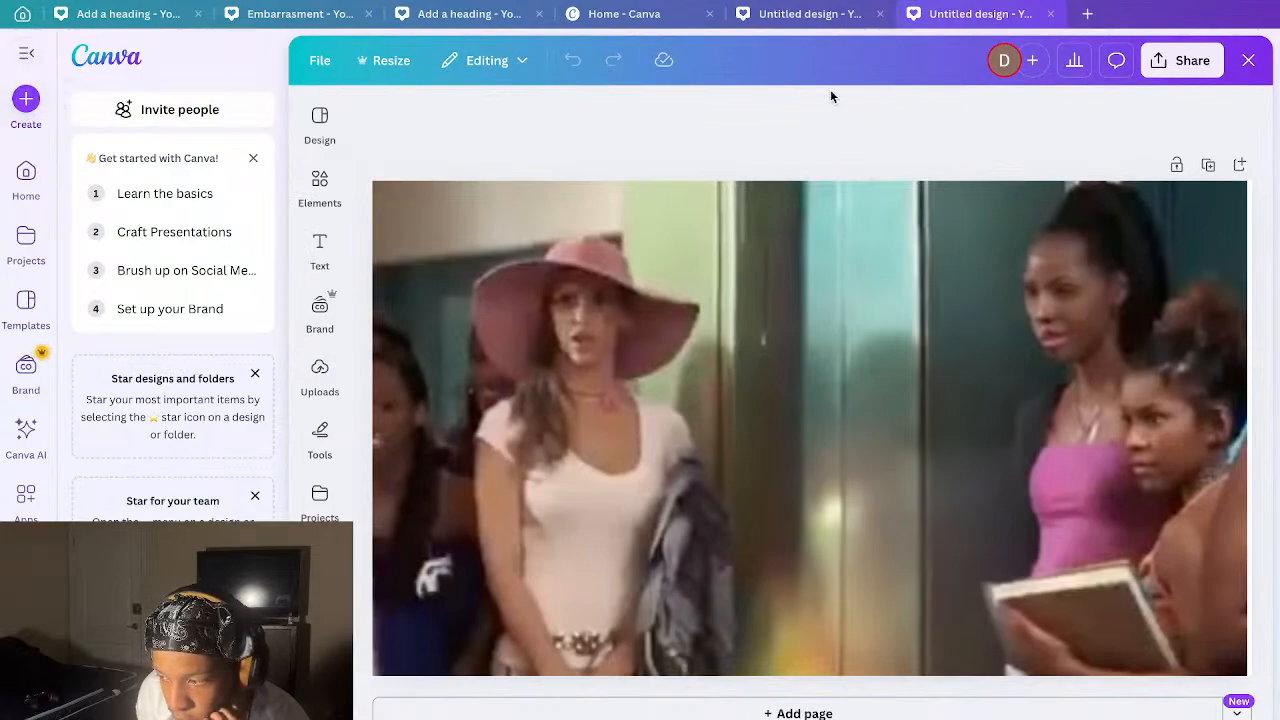
left_click(1248, 60)
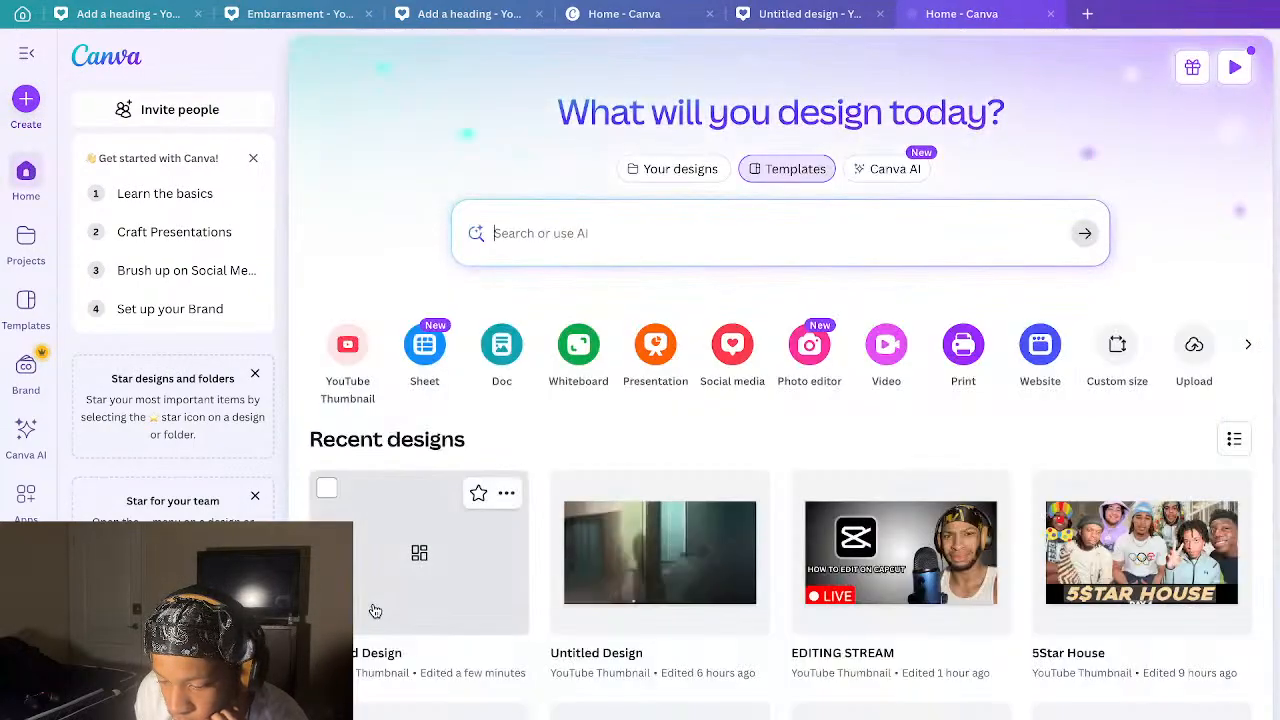
right_click(375, 611)
left_click(364, 608)
left_click(366, 607)
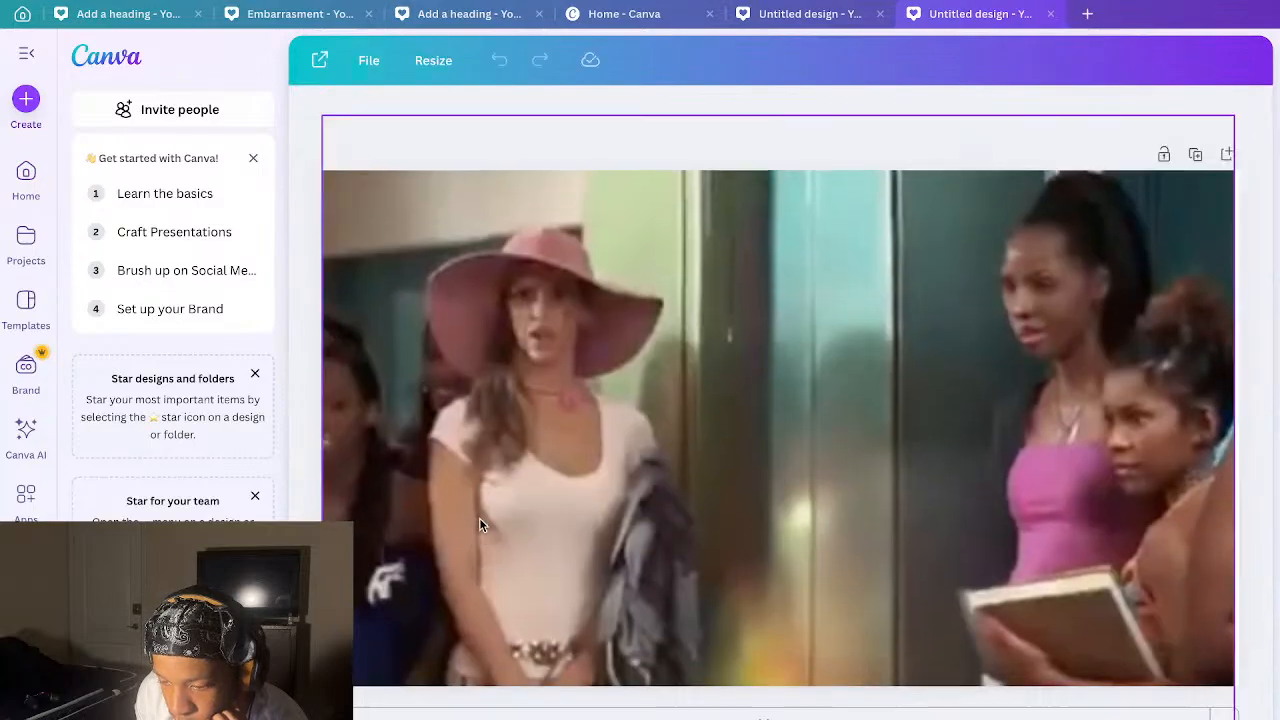
- Return to Canva's home page and move the untitled hallway design to the trash
left_click(28, 52)
left_click(26, 52)
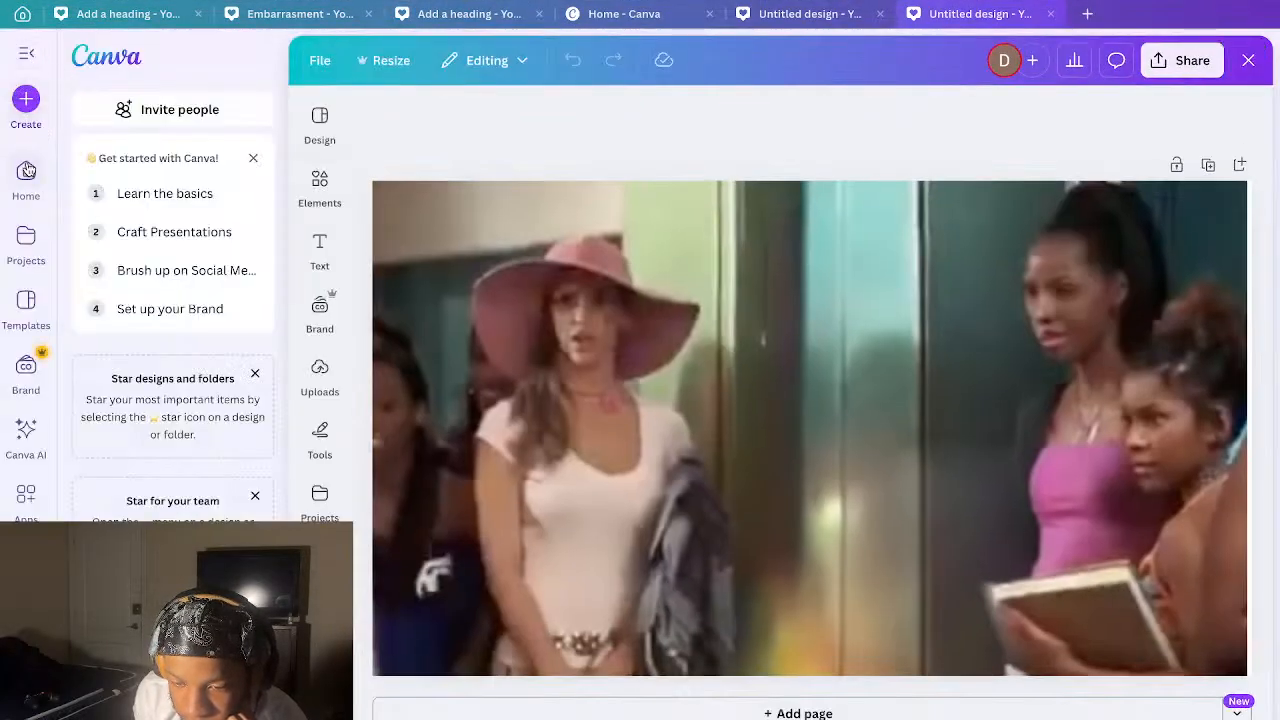
left_click(26, 172)
right_click(497, 678)
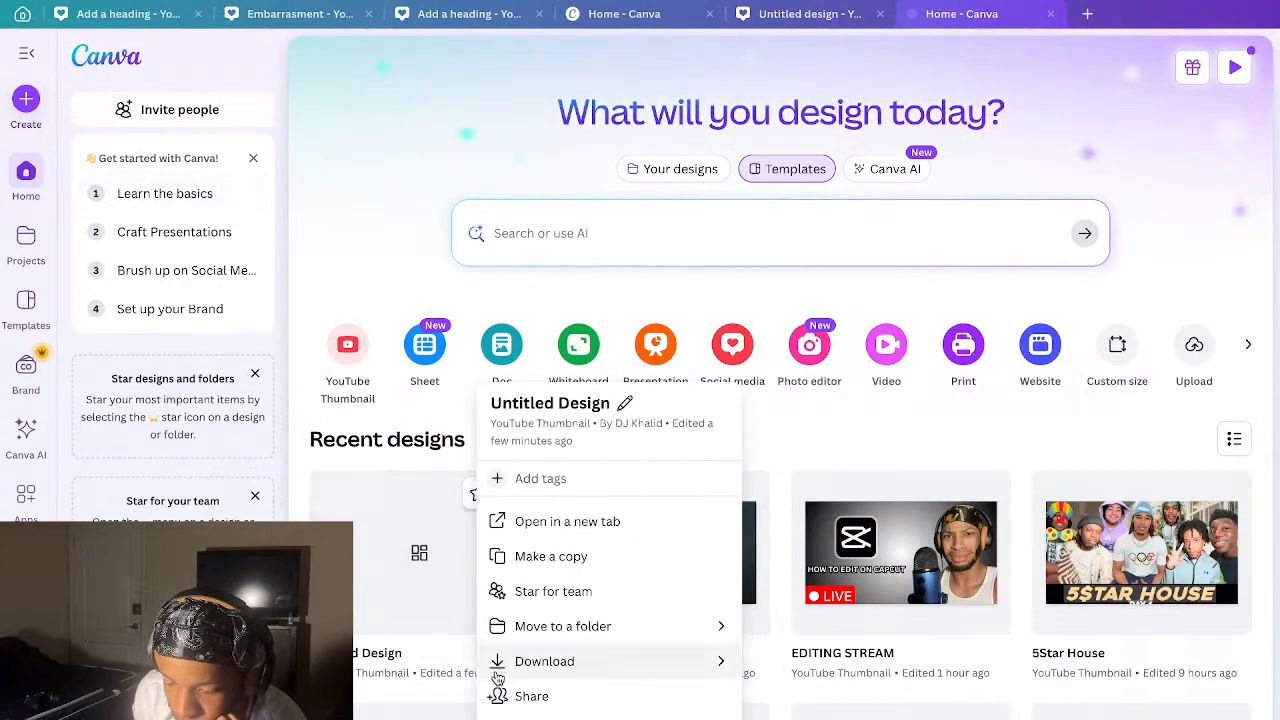
left_click(512, 717)
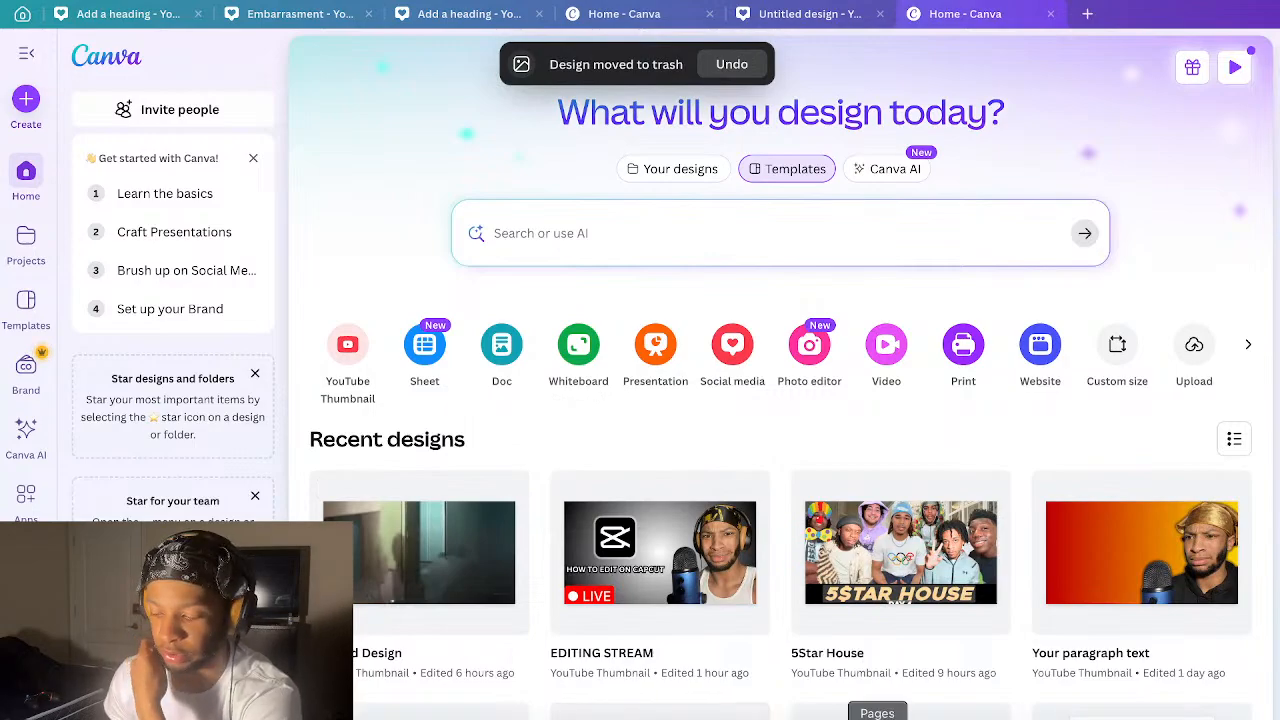
- Switch to CapCut and play the timeline from the Evaporated Huzz transition into the Thanos clip
left_click(1154, 716)
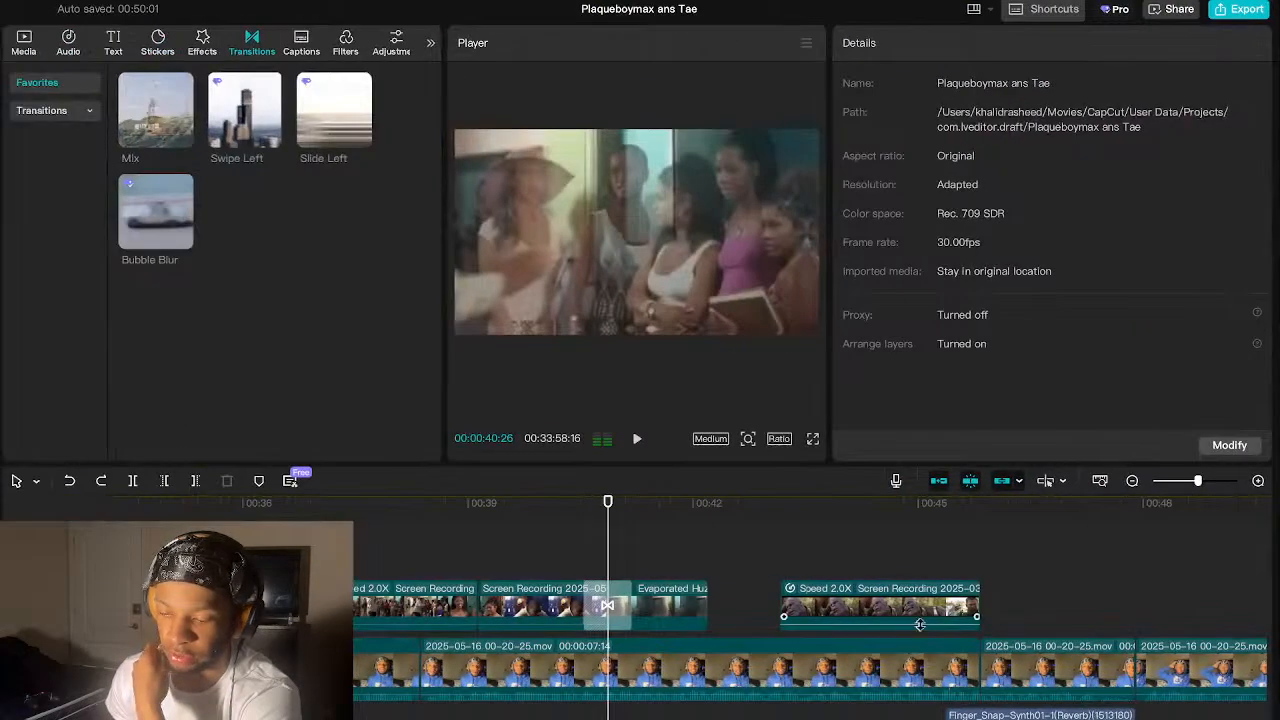
left_click(325, 540)
key("space")
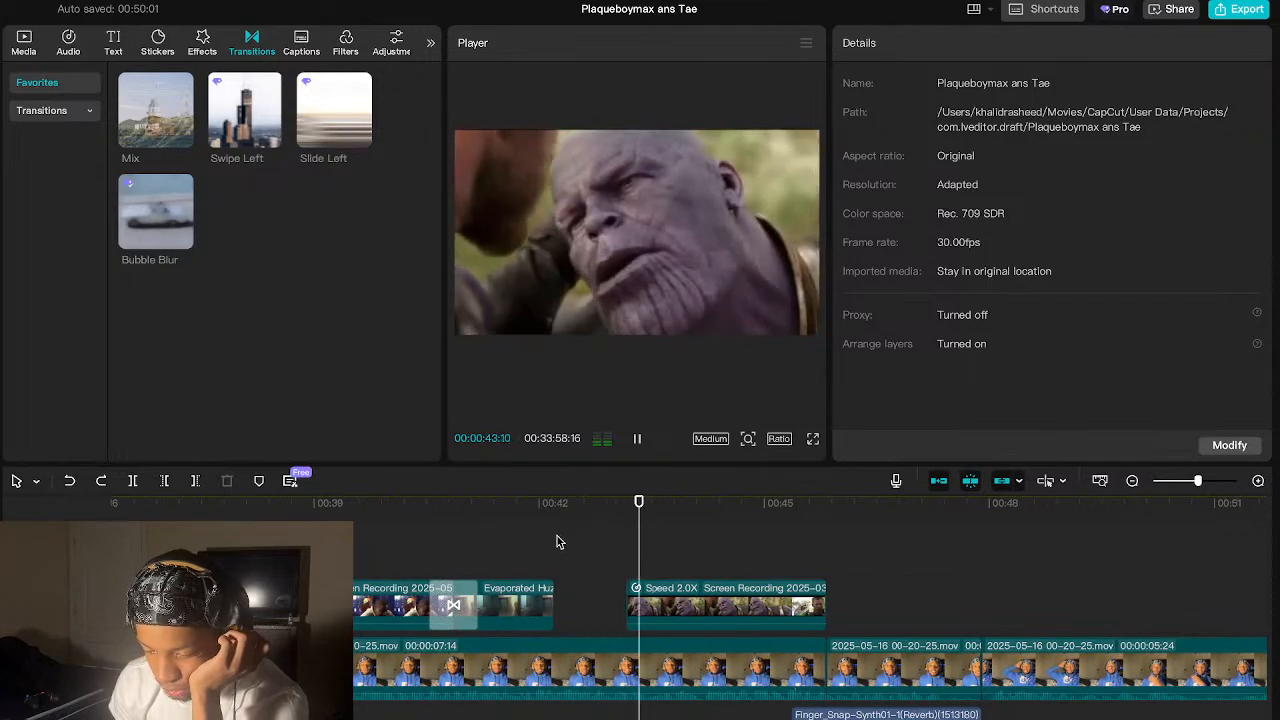
left_click_drag(557, 537, 623, 568)
key("space")
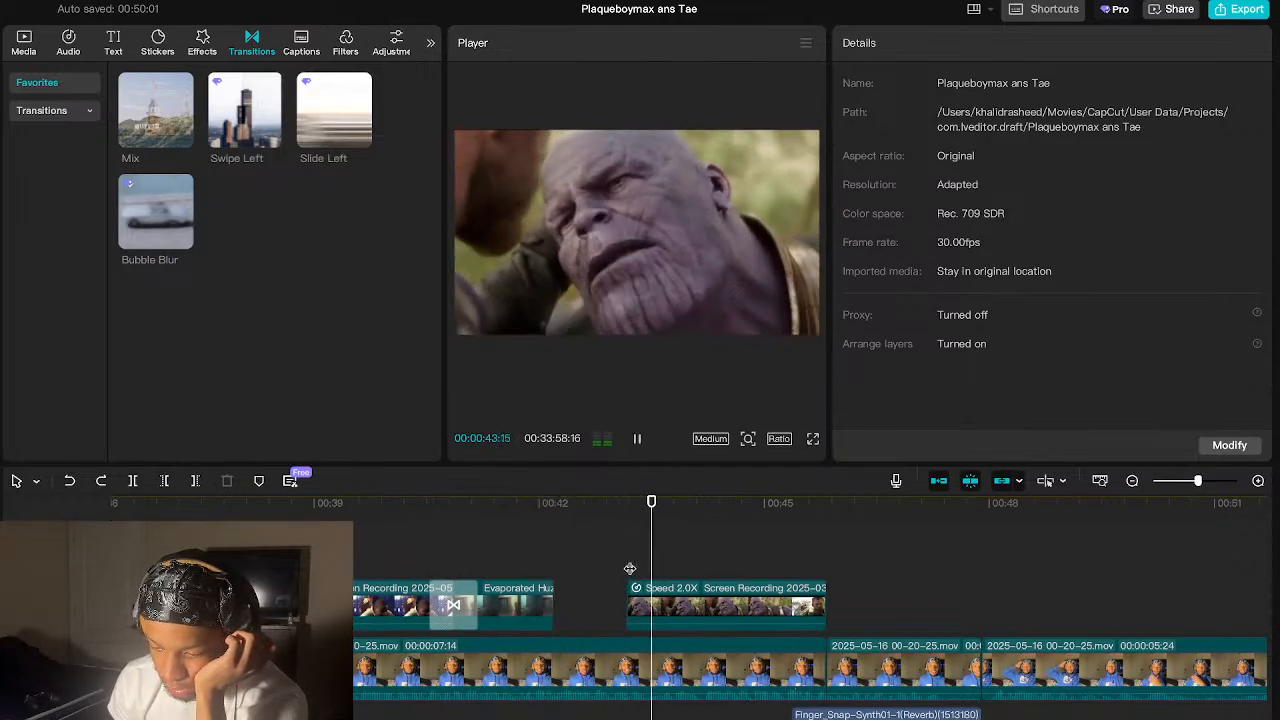
- Examine where the finger snap sound lines up with the Thanos clip, and replay the section into the following facecam clip
scroll(631, 578, "down", 3)
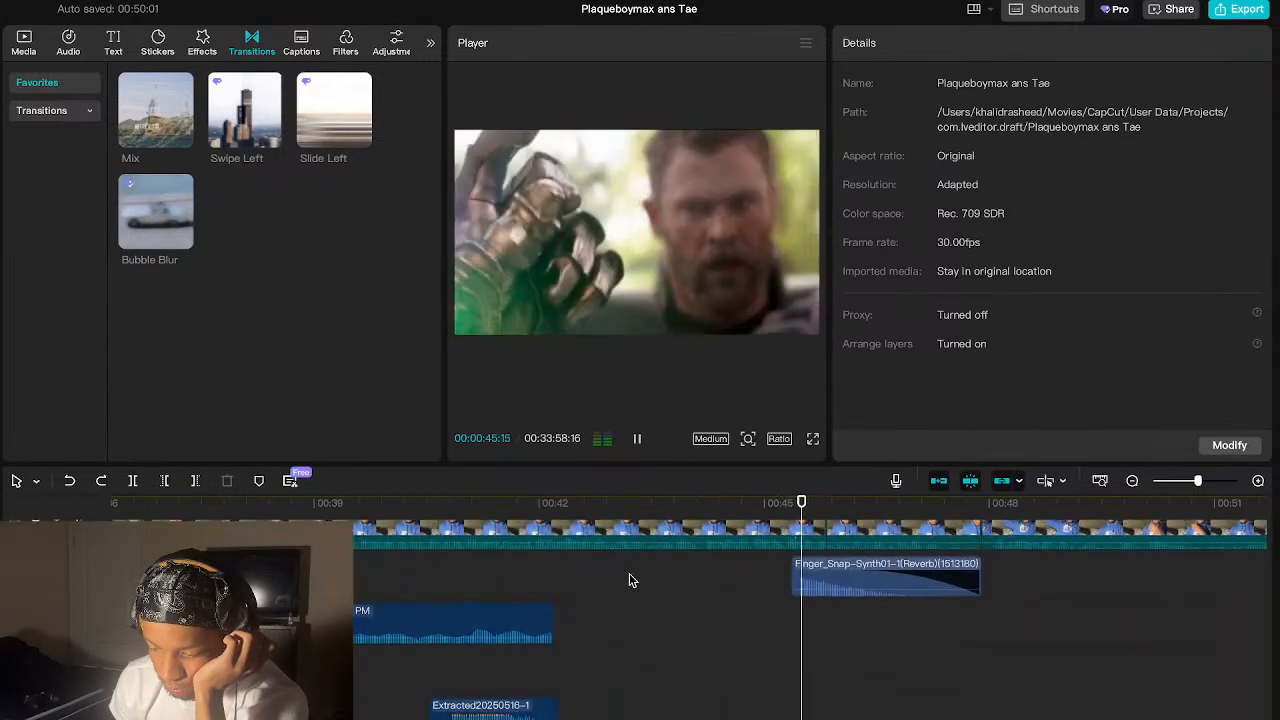
scroll(631, 578, "up", 5)
left_click(818, 560)
left_click_drag(812, 560, 788, 562)
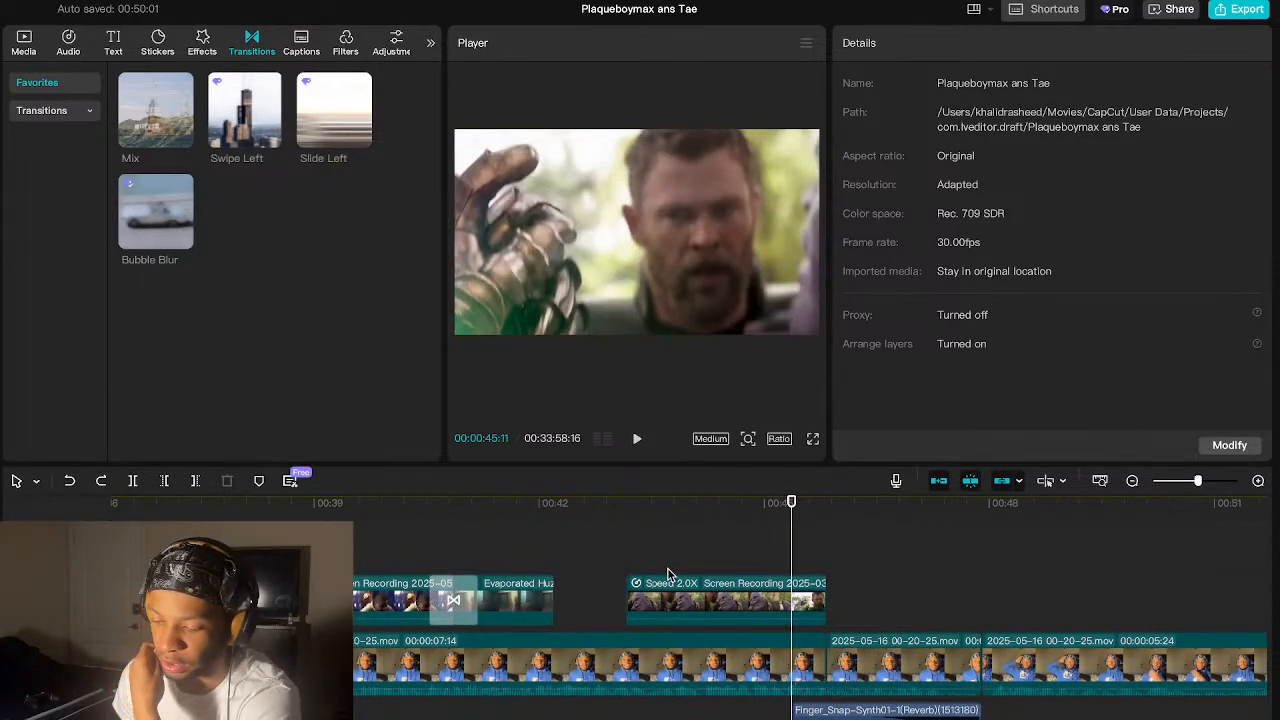
left_click(628, 561)
key("space")
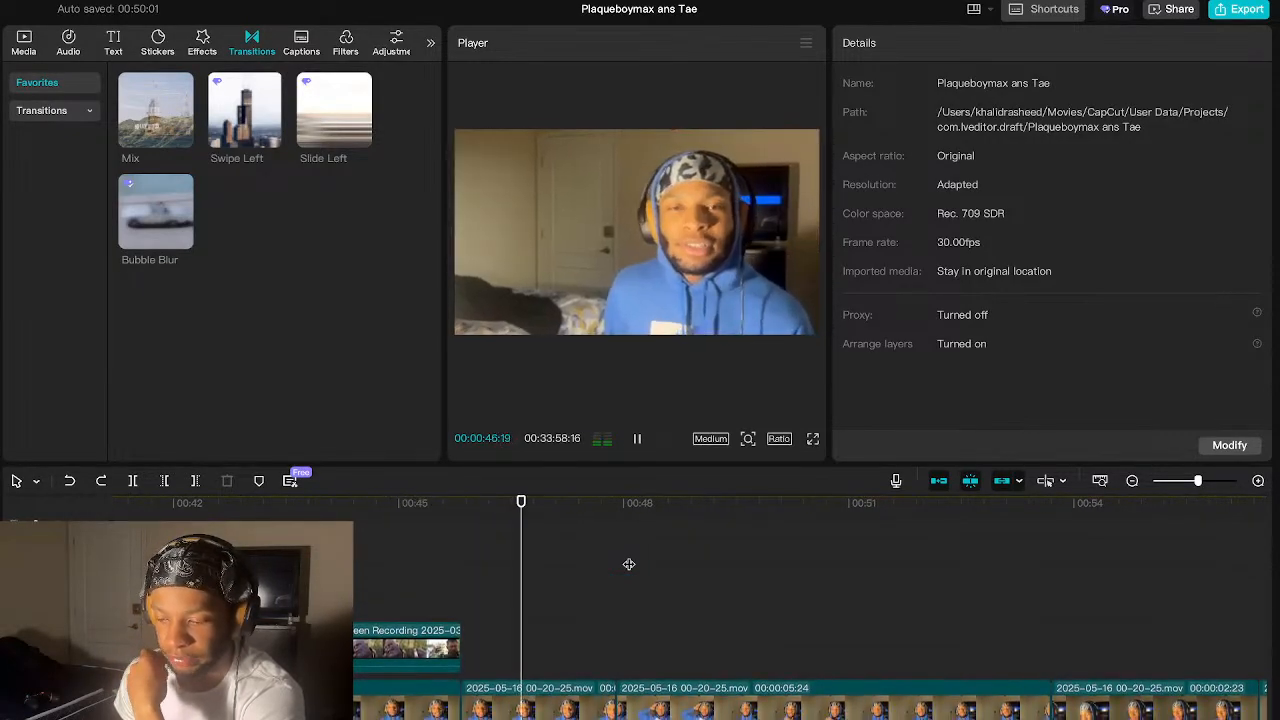
- Place the playhead at the start of the facecam clip after the Thanos overlay, select the clip, and show its Transform keyframe settings
left_click(465, 650)
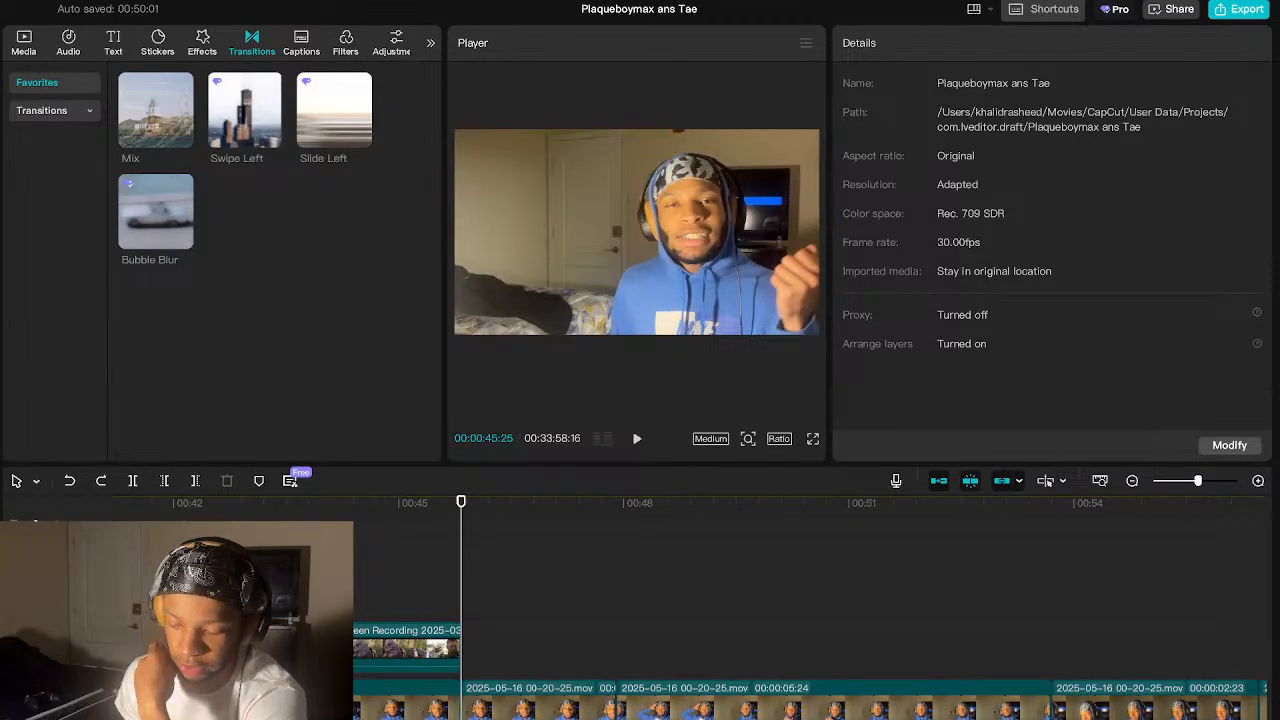
left_click(500, 712)
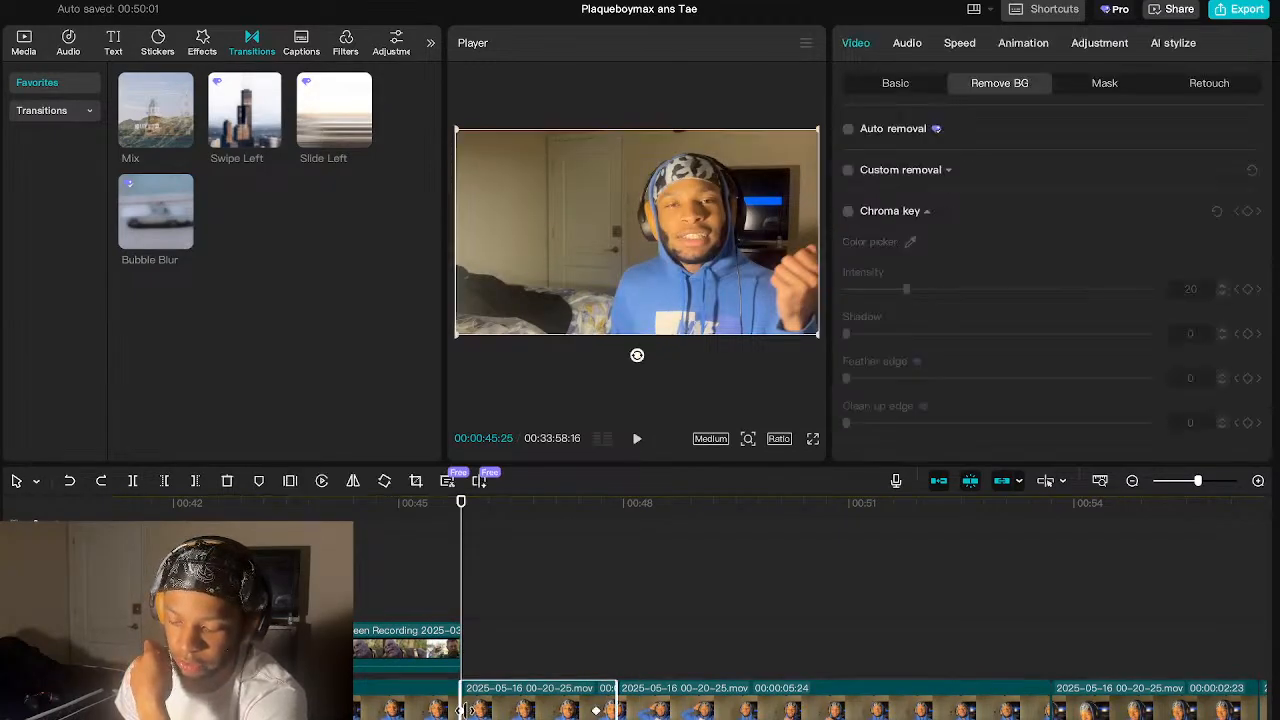
right_click(466, 711)
left_click(476, 622)
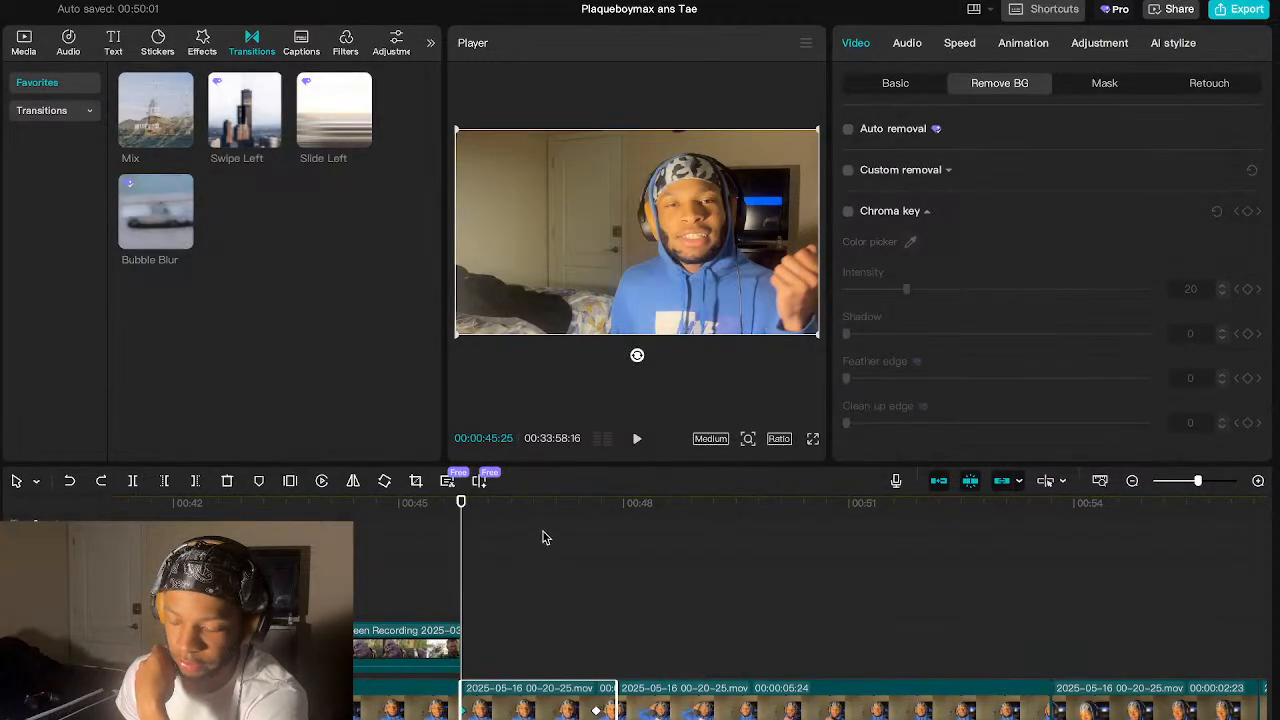
left_click(901, 84)
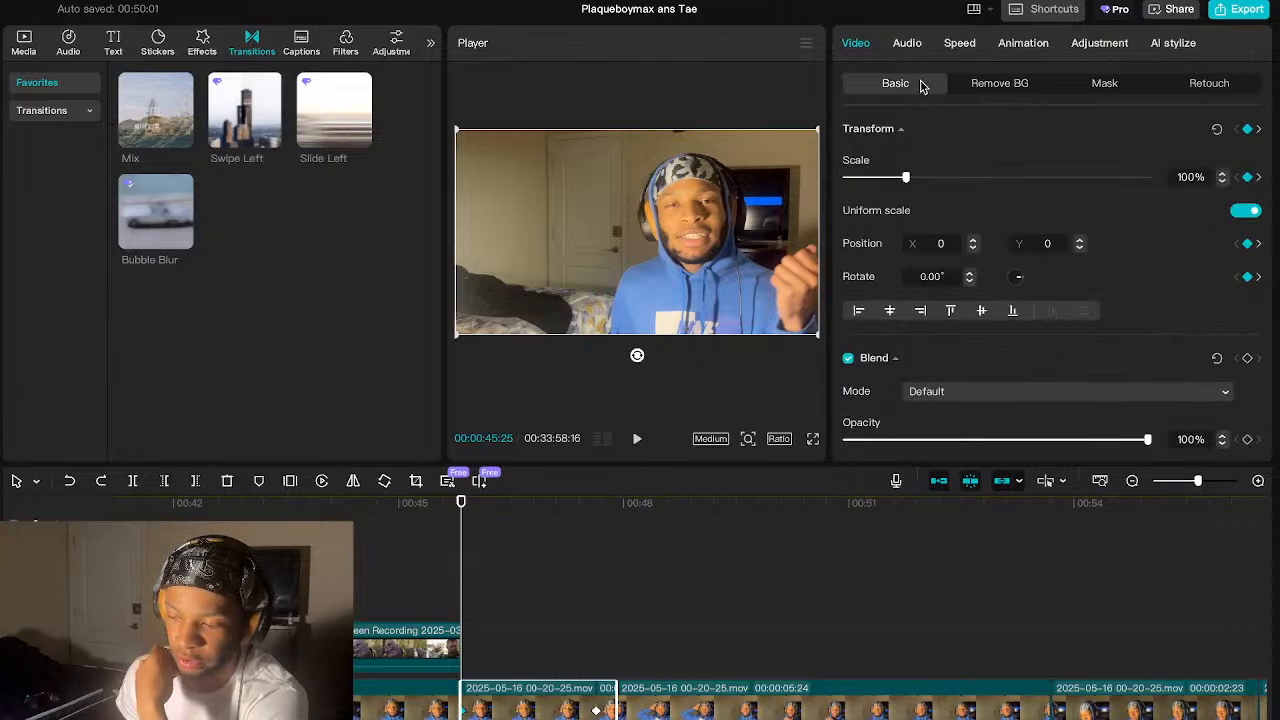
left_click(1000, 86)
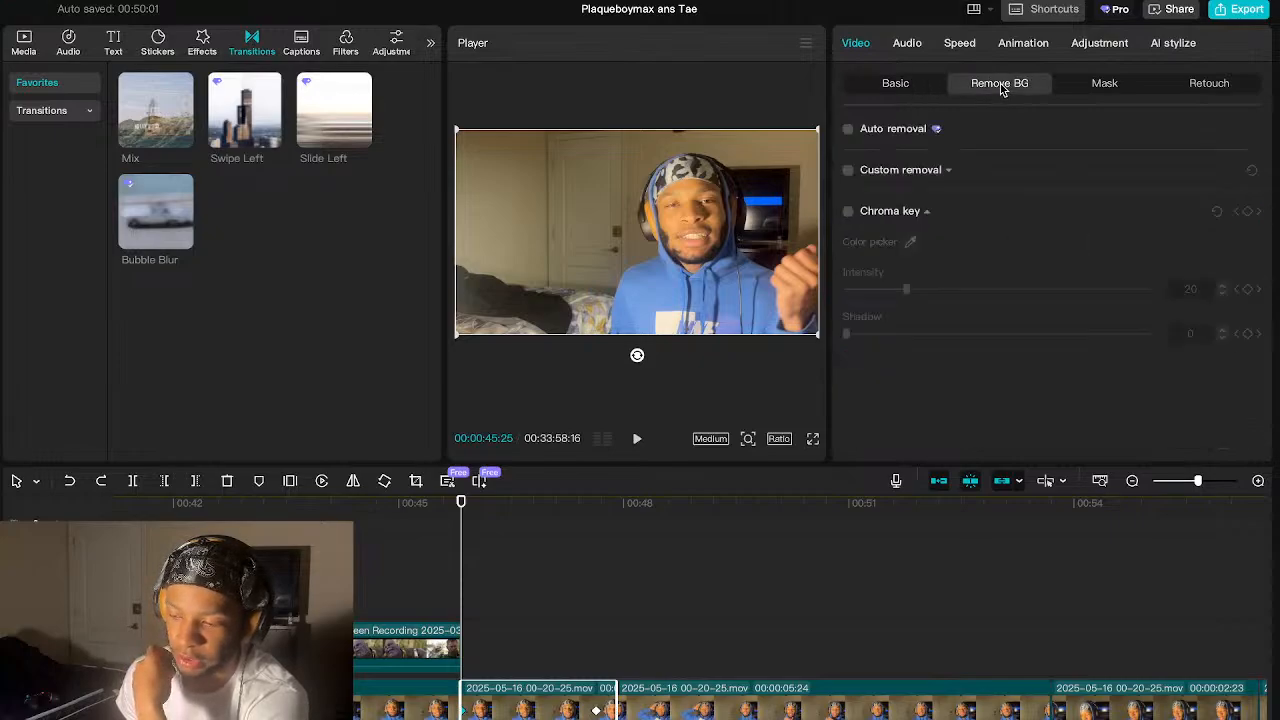
left_click(1112, 84)
left_click(1206, 88)
left_click(906, 88)
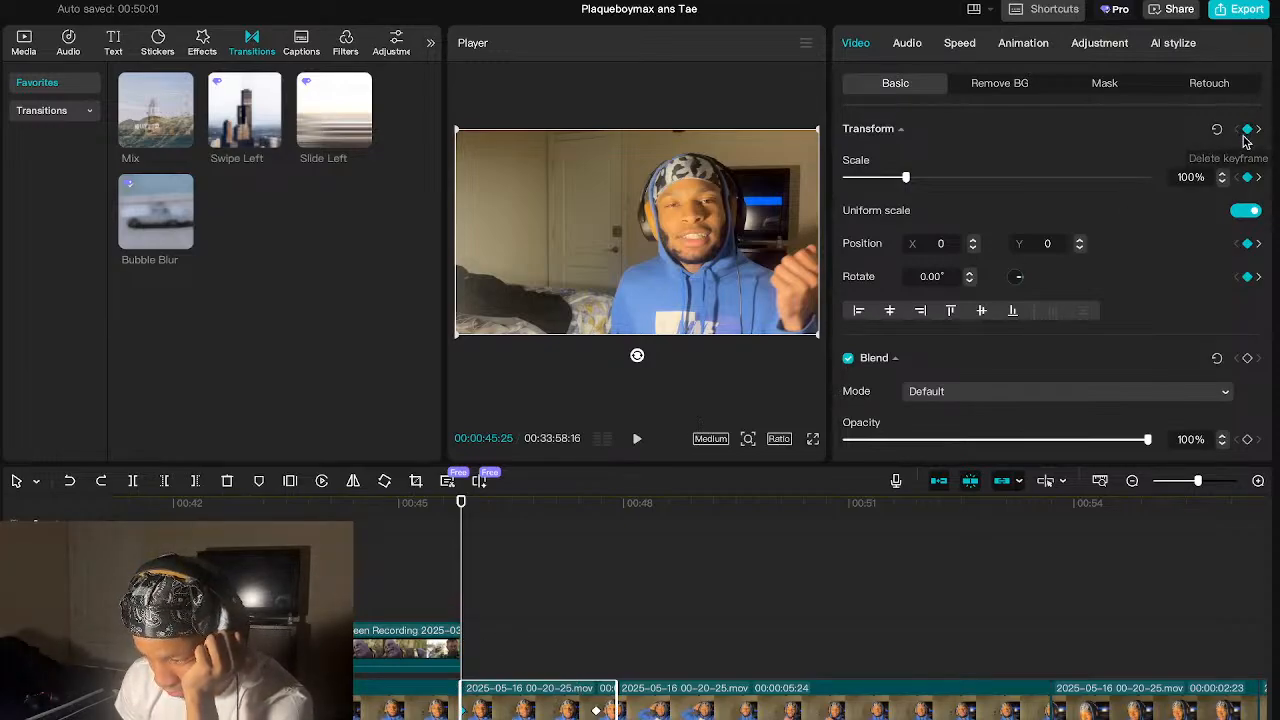
- Replace the Transform keyframe at the clip's start with a Scale keyframe at 196%, and reposition the frame to about X -877, Y -492
left_click(1247, 177)
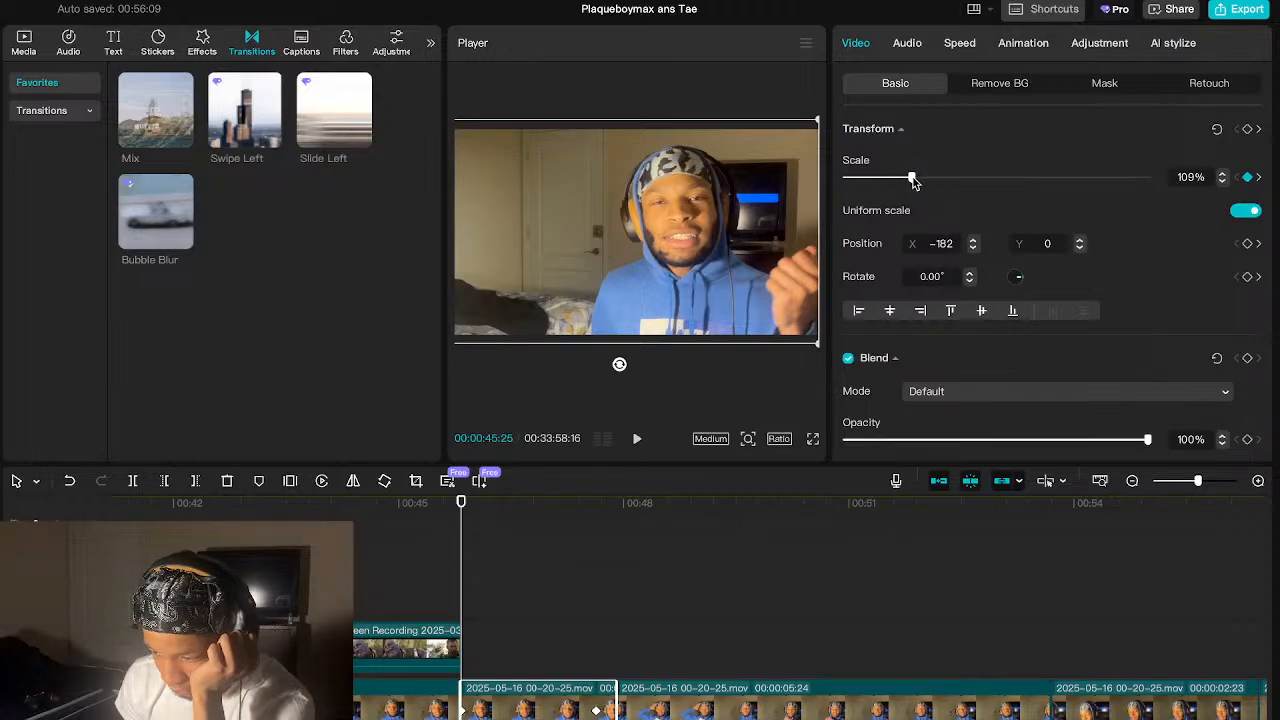
left_click_drag(912, 180, 963, 180)
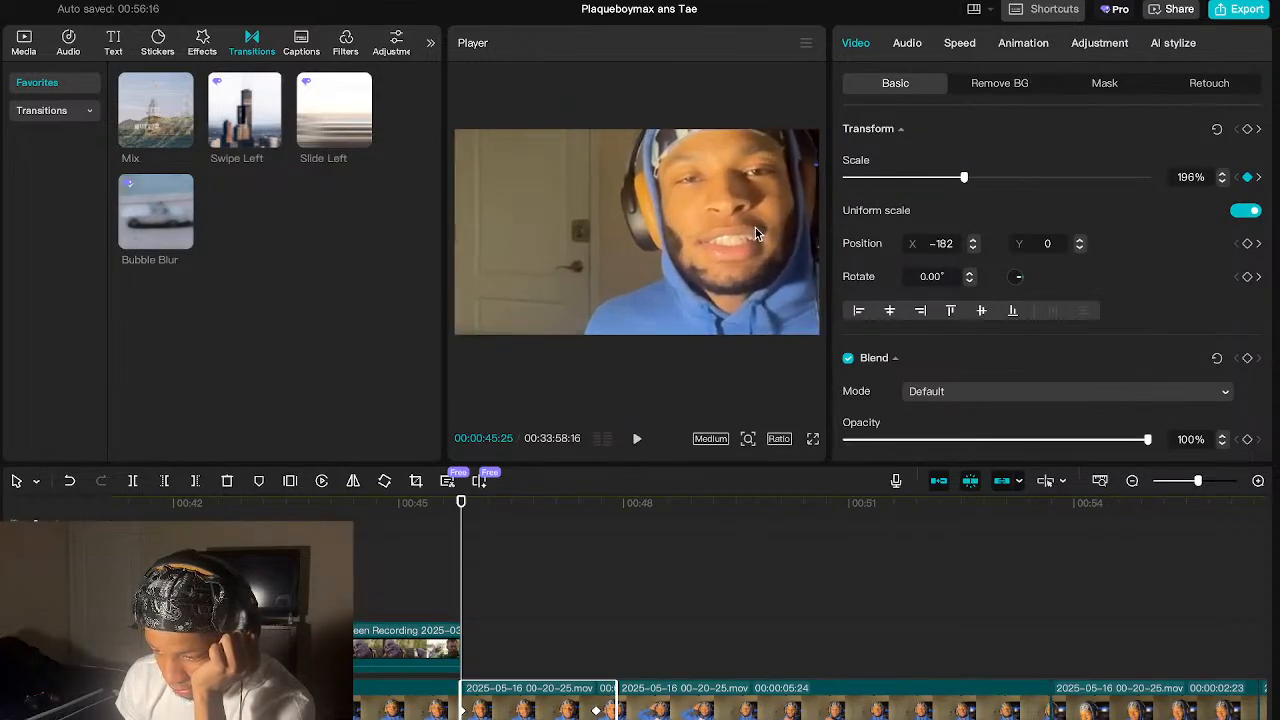
left_click_drag(725, 240, 640, 312)
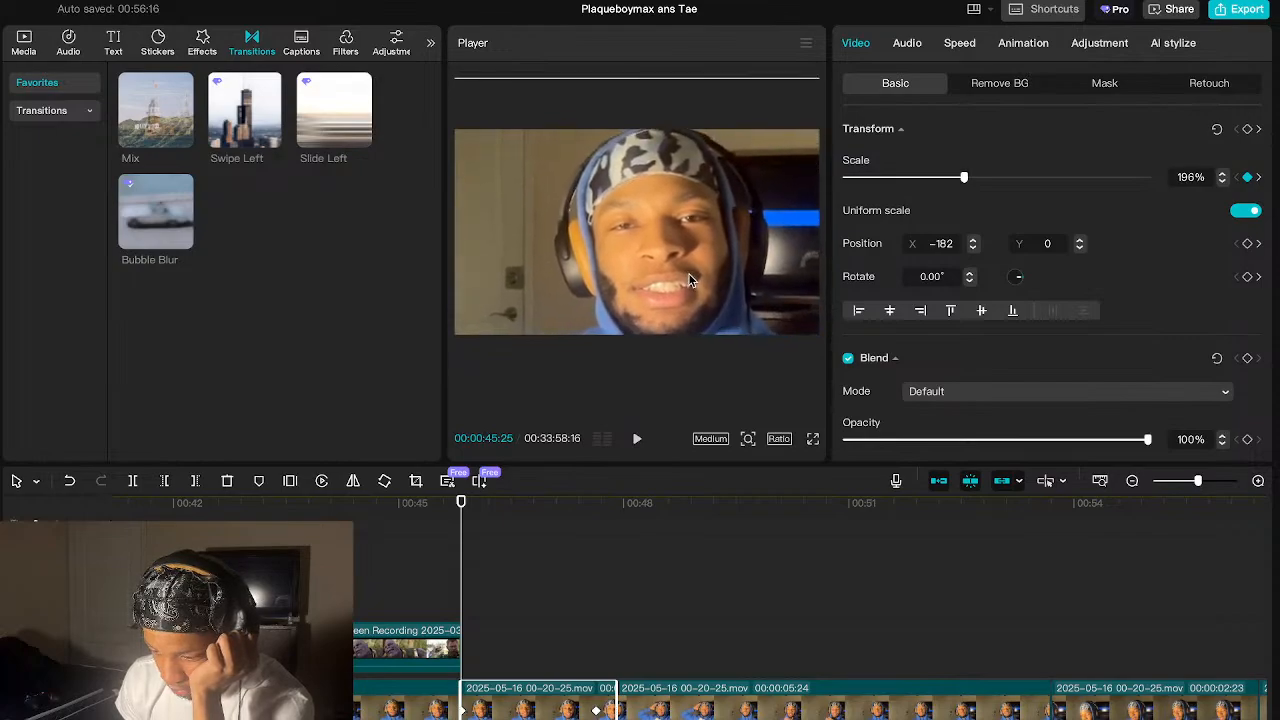
- Replace the Transform keyframe near the facecam clip's end with a Scale keyframe at 302%, and reposition the frame to centre the face
left_click(597, 710)
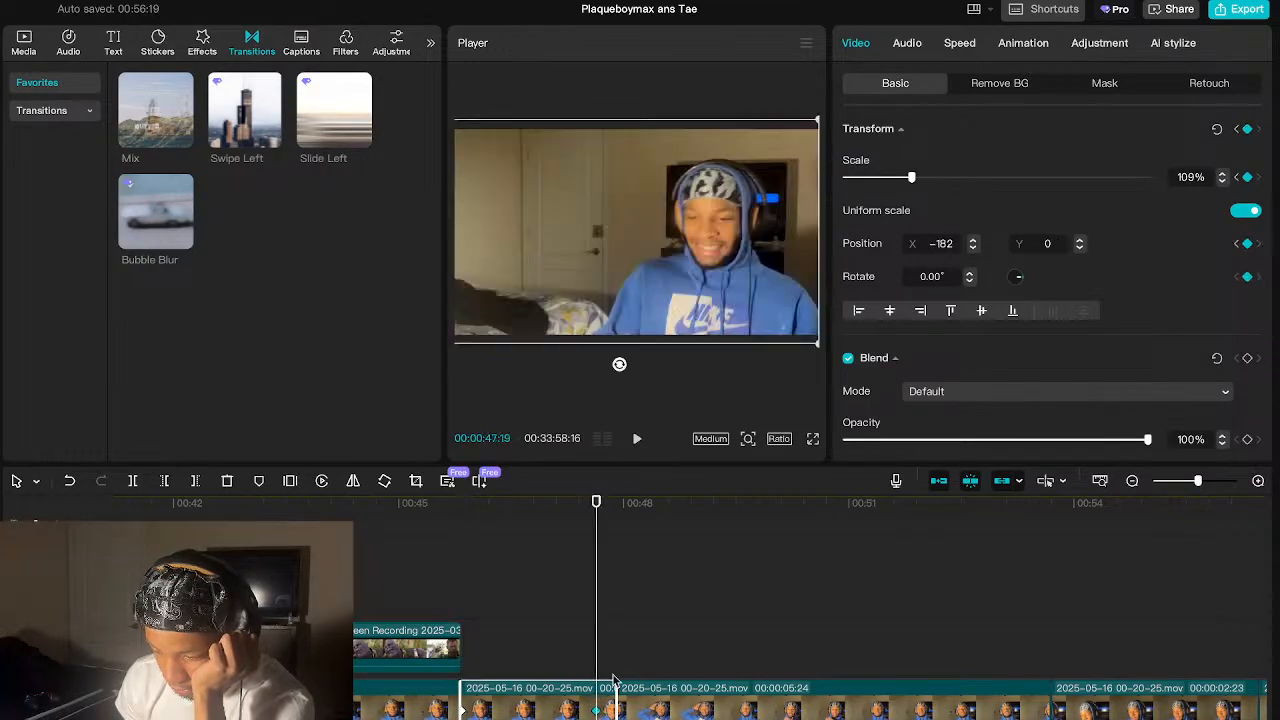
left_click(1252, 130)
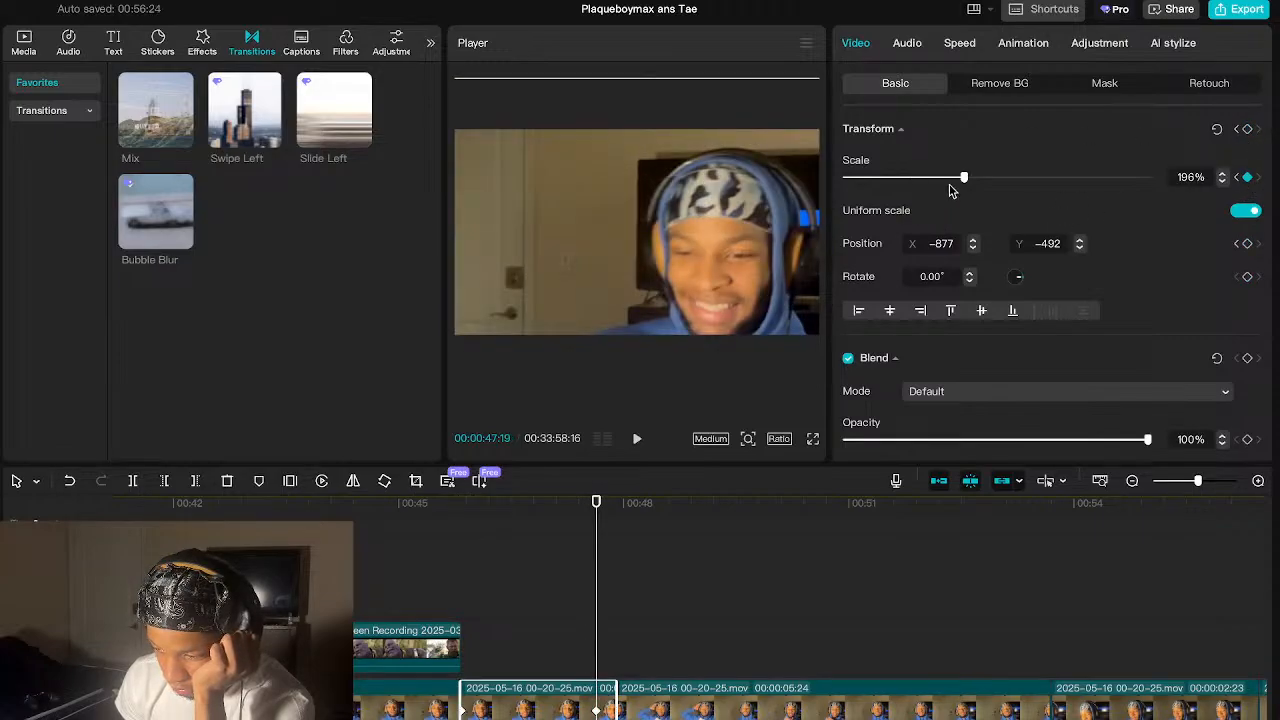
left_click_drag(963, 178, 1027, 178)
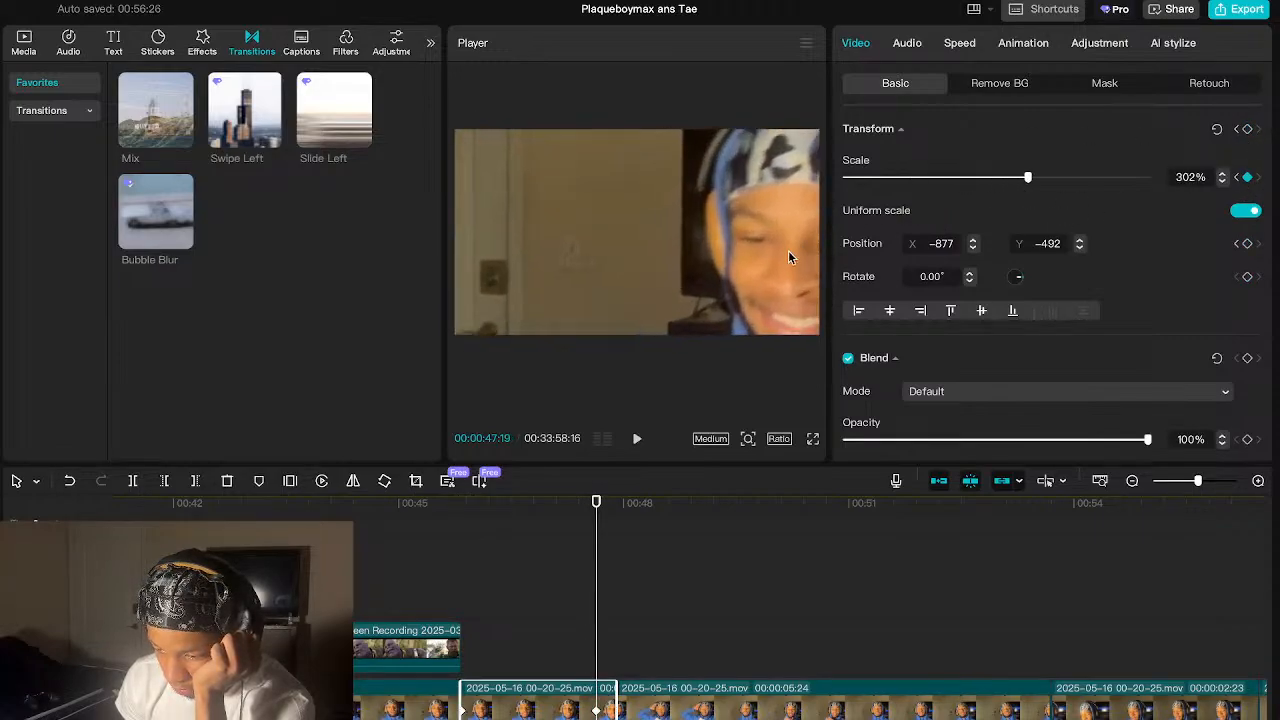
left_click_drag(788, 250, 622, 246)
- Play the facecam clip from its start through the cut to the following clip to review the zoom-in
left_click(464, 646)
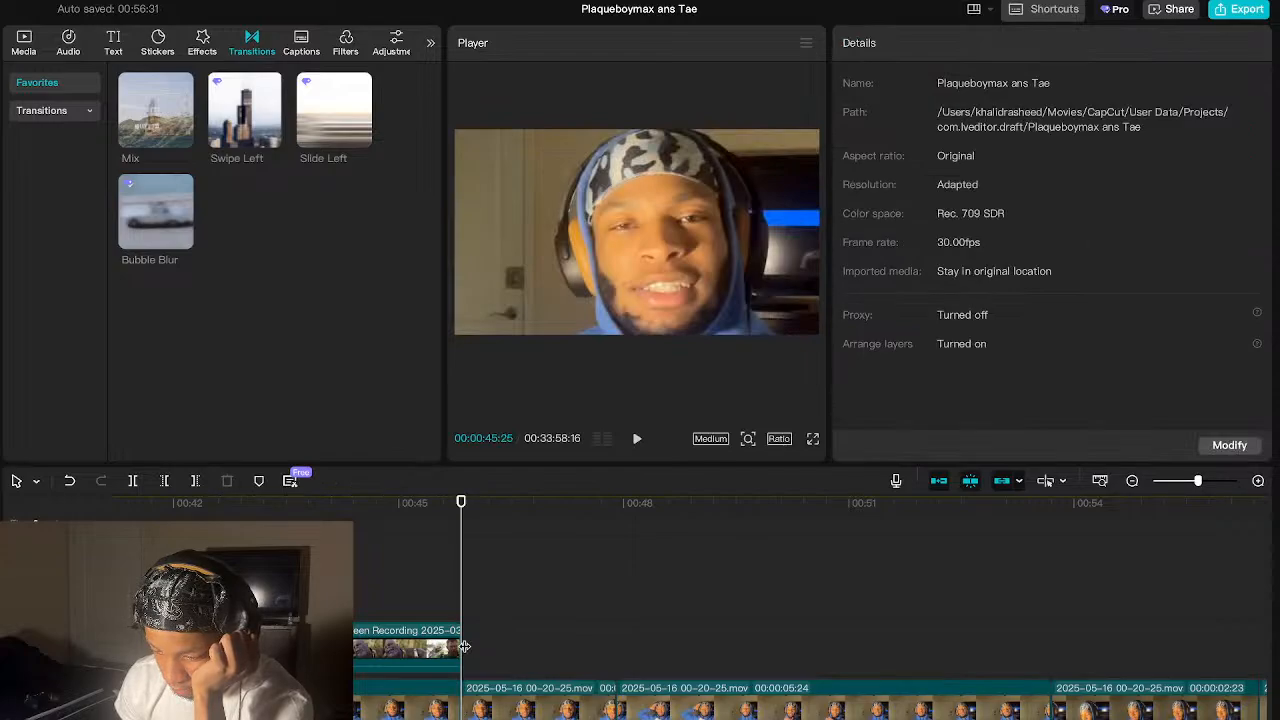
key("space")
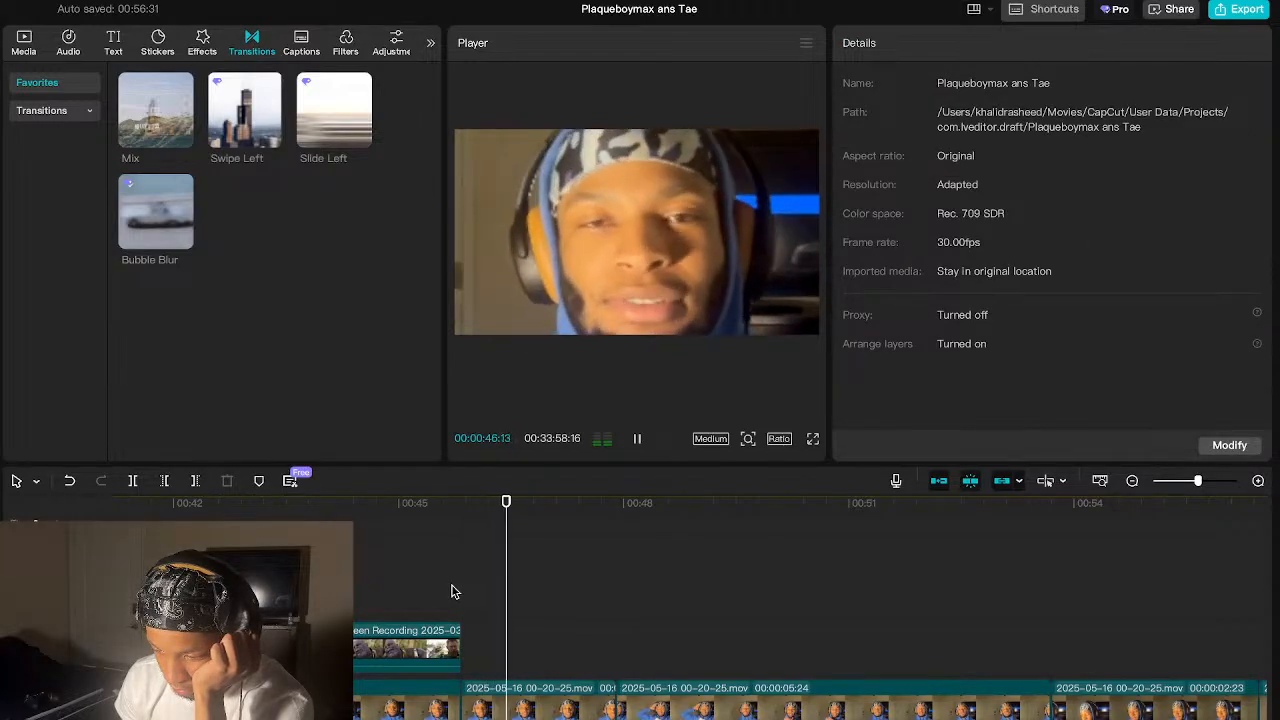
left_click(471, 596)
key("space")
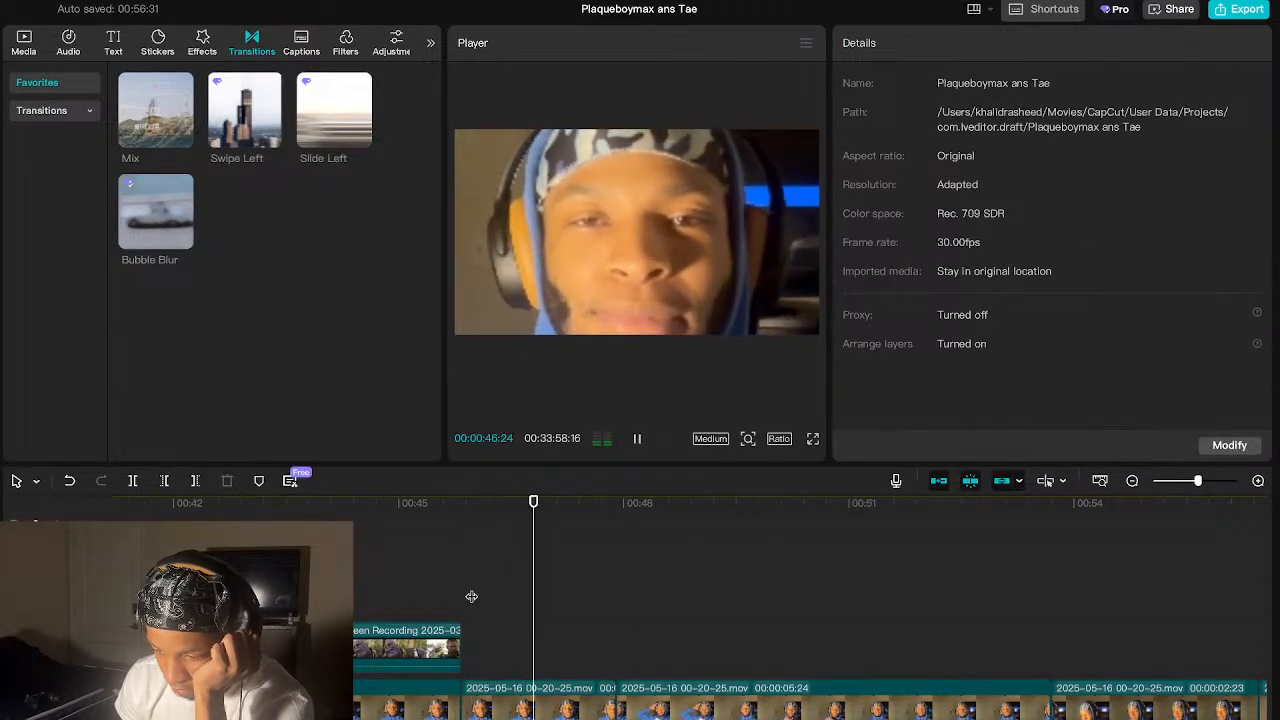
key("space")
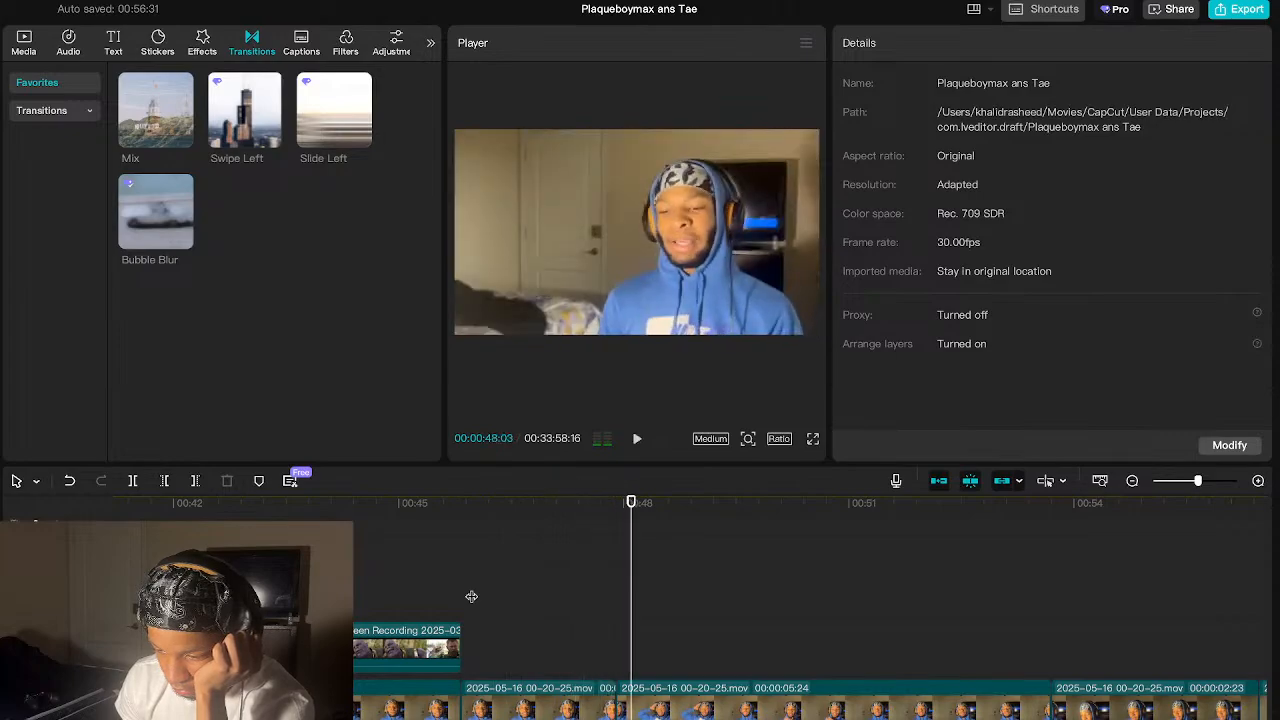
left_click(572, 624)
key("space")
key("space")
- Select the facecam clip and move its second keyframe to the very end of the clip
left_click(462, 630)
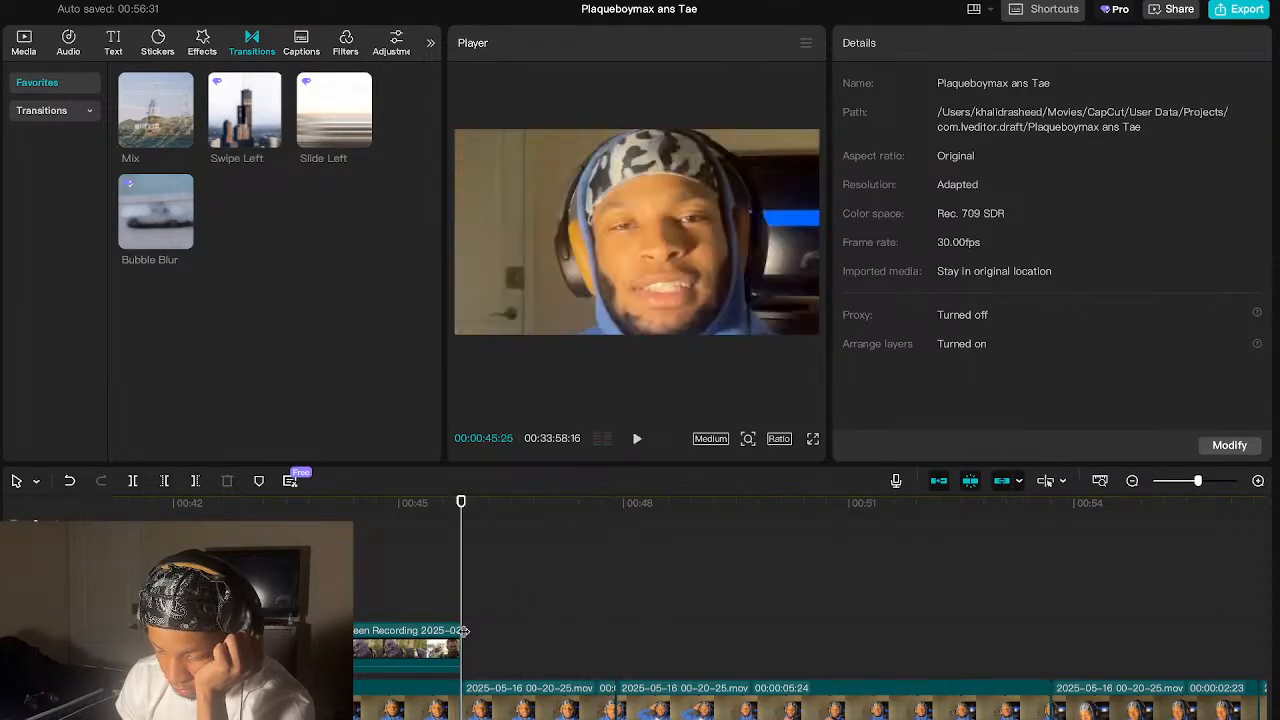
left_click(496, 706)
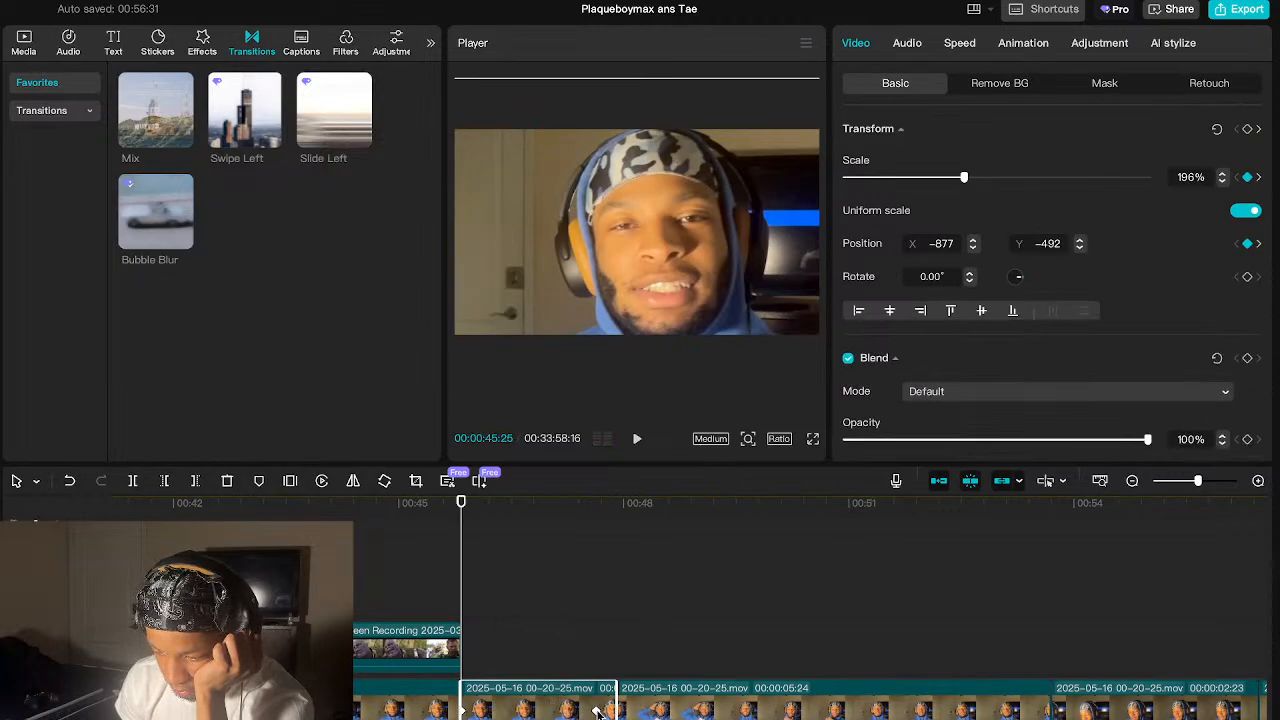
left_click(597, 711)
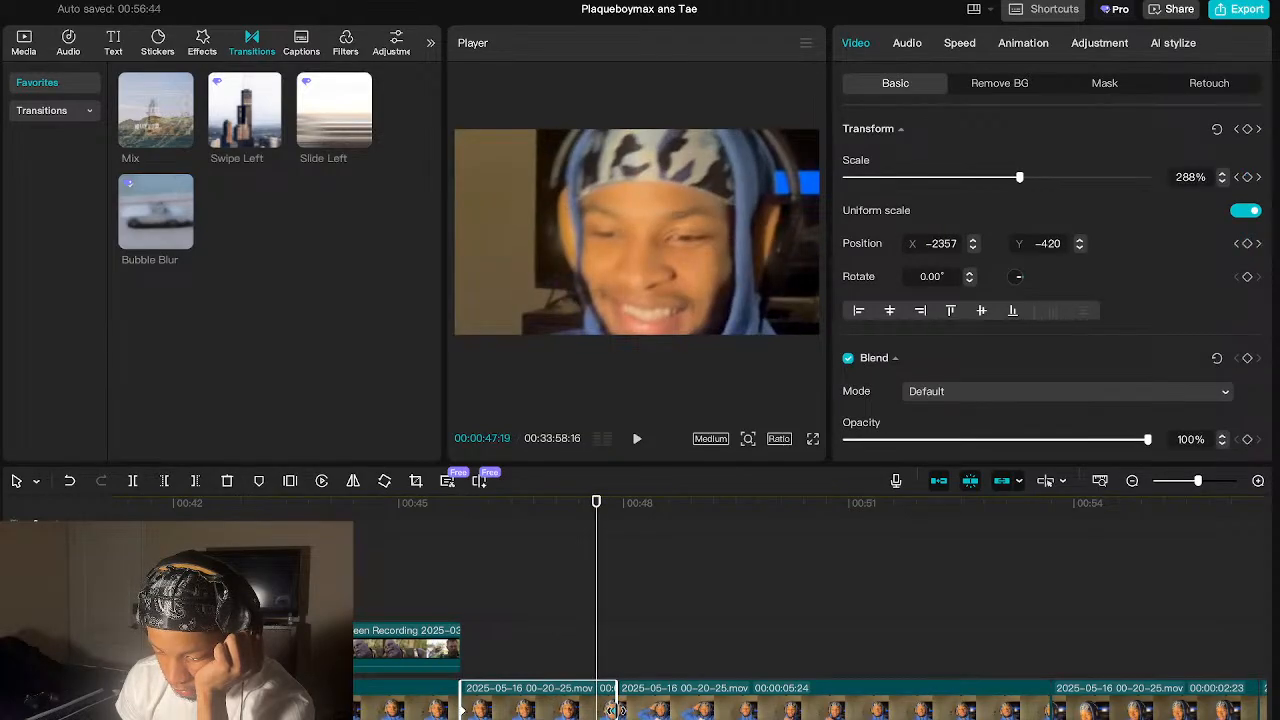
- Set the keyframe at the clip's start to 118% scale and position X -344, Y -191, and preview the zoom
left_click(474, 664)
left_click(462, 664)
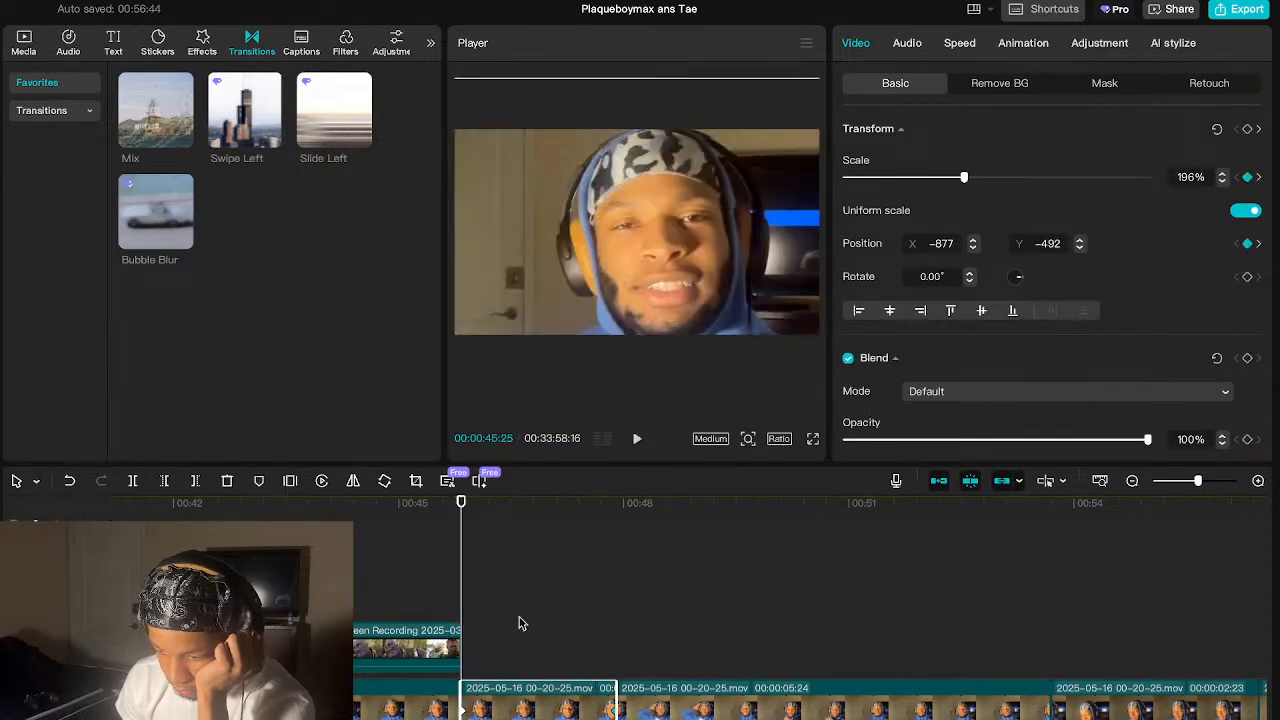
left_click_drag(965, 178, 917, 178)
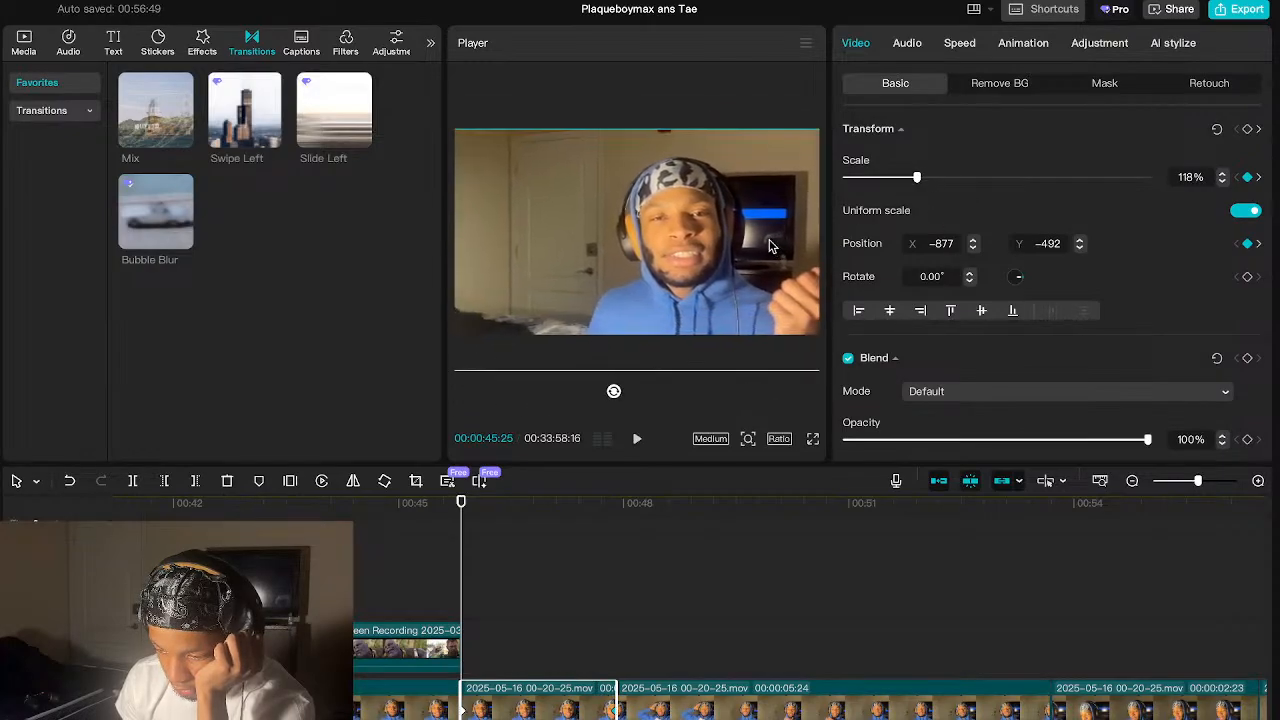
left_click_drag(770, 246, 697, 268)
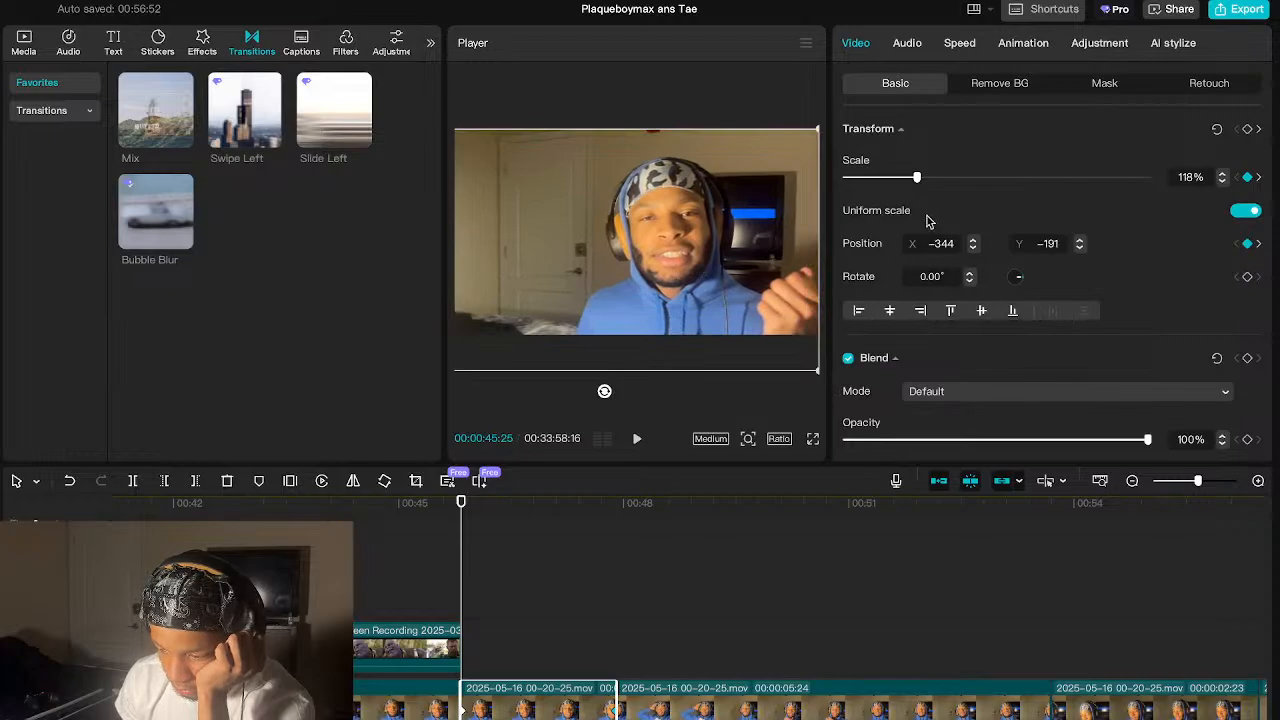
key("space")
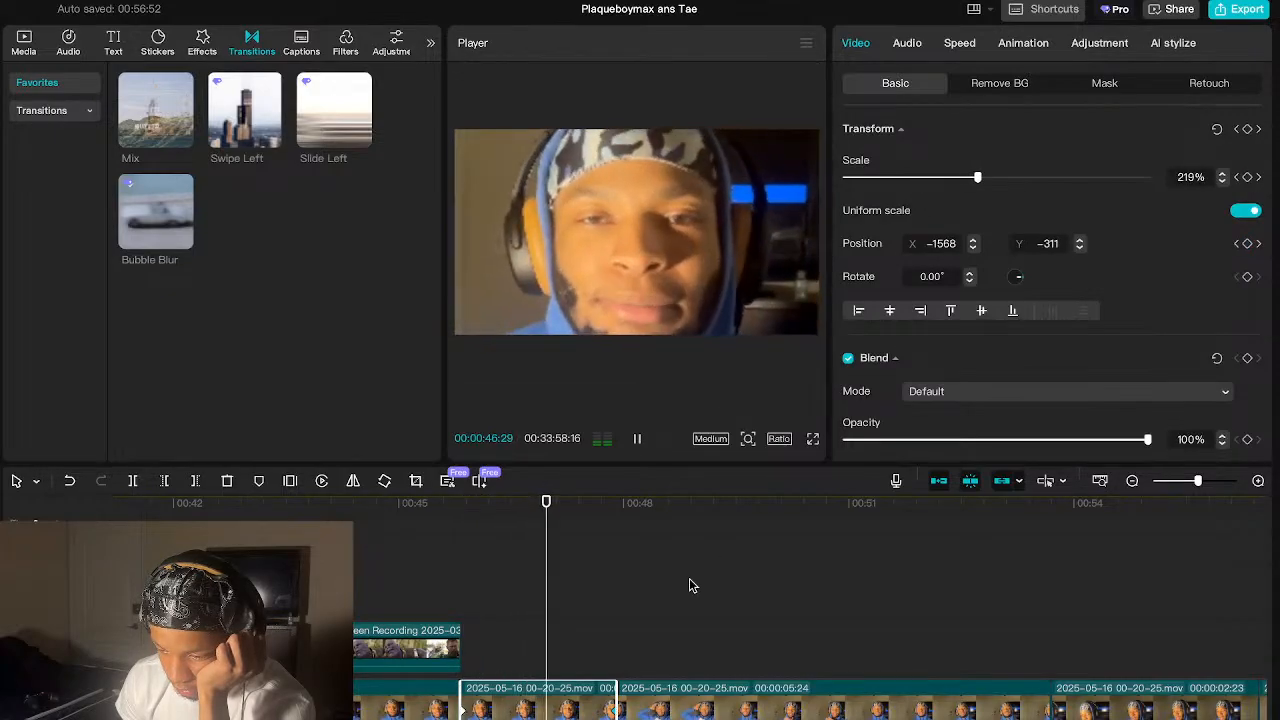
key("space")
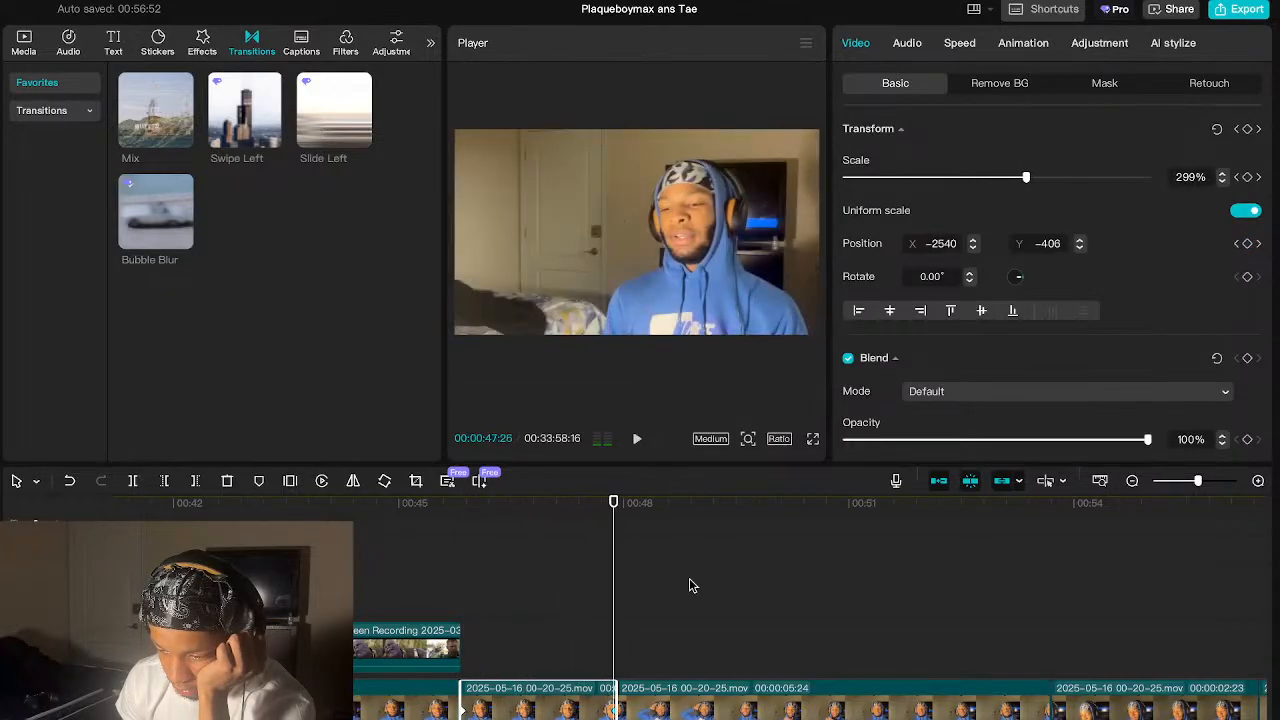
- Delete the keyframe at the clip's end and add a Scale keyframe at 00:00:47:22
right_click(612, 708)
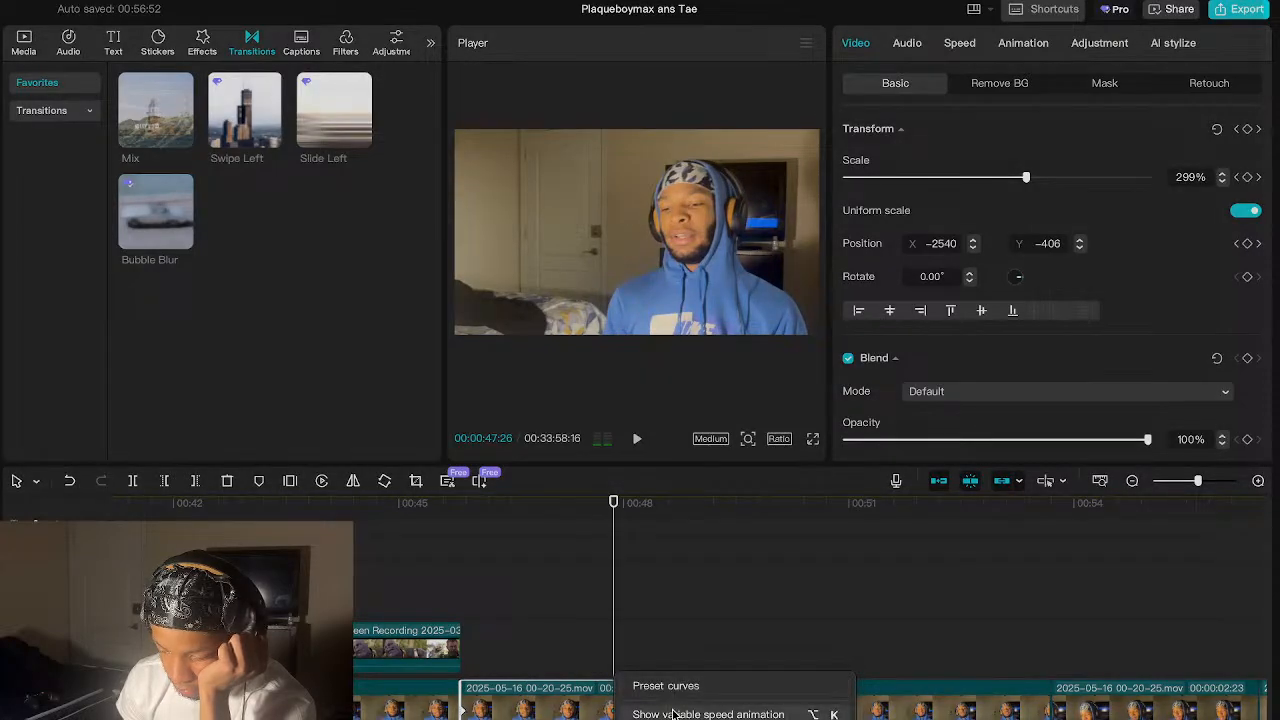
left_click(645, 718)
left_click_drag(613, 665, 604, 666)
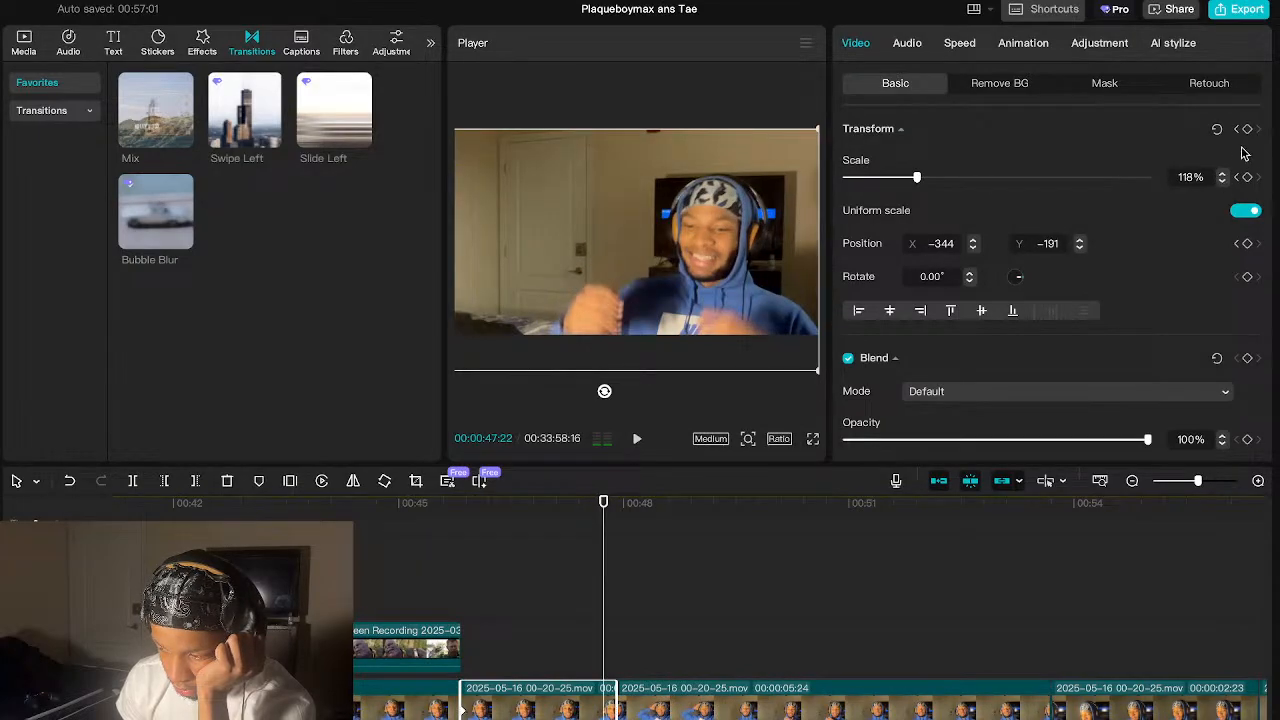
left_click(1247, 177)
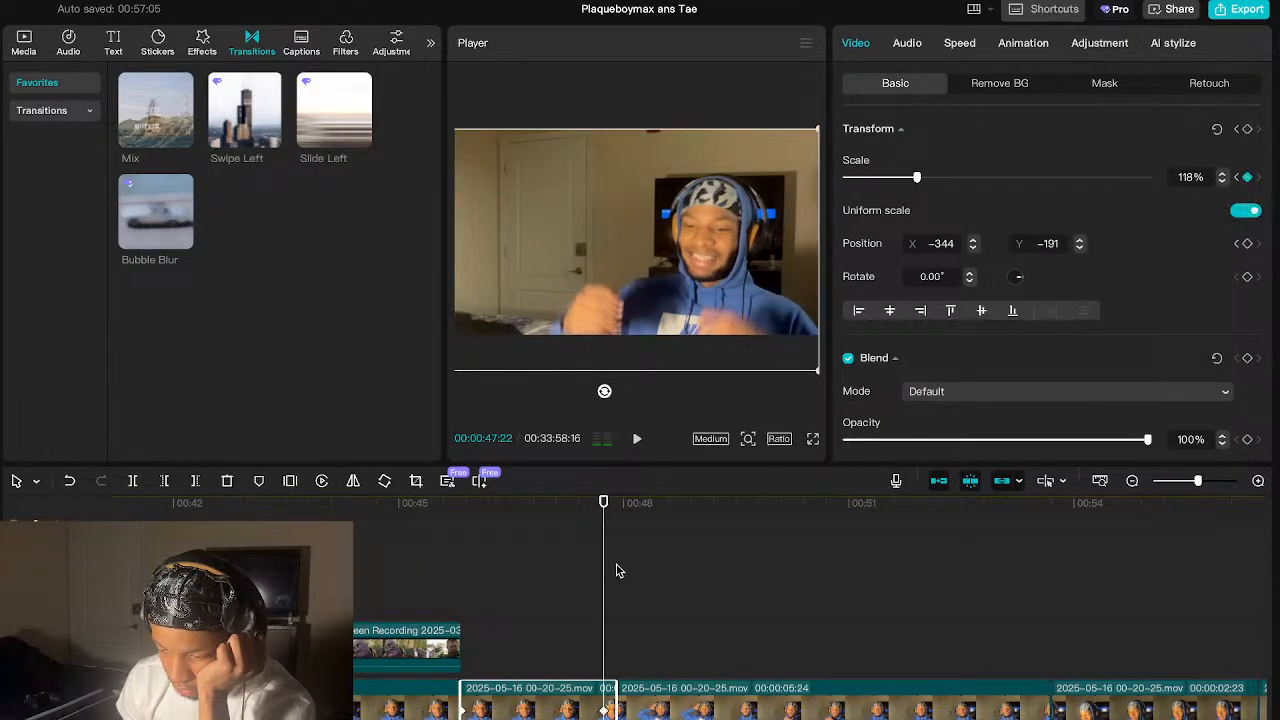
- Set the 00:00:47:22 keyframe to 188% scale, reposition the frame to about X -1695, Y -950, and play the clip
left_click_drag(919, 178, 959, 178)
left_click_drag(622, 282, 621, 303)
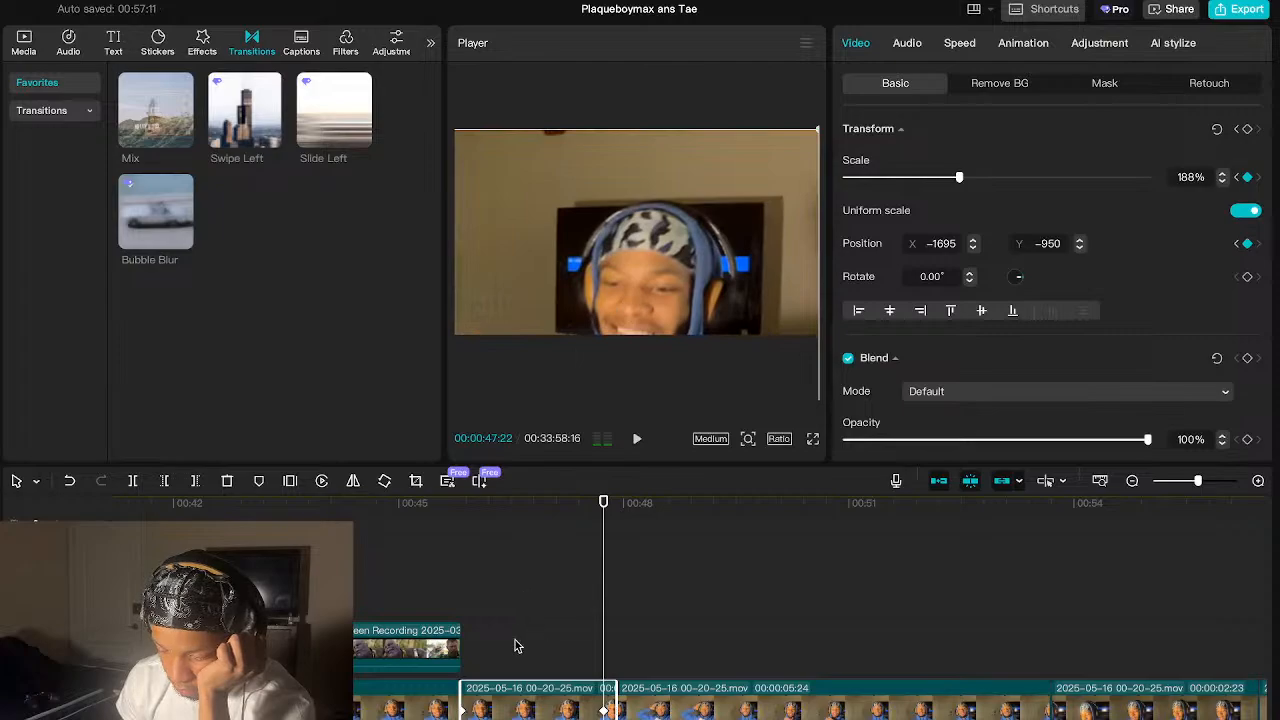
left_click(453, 621)
key("space")
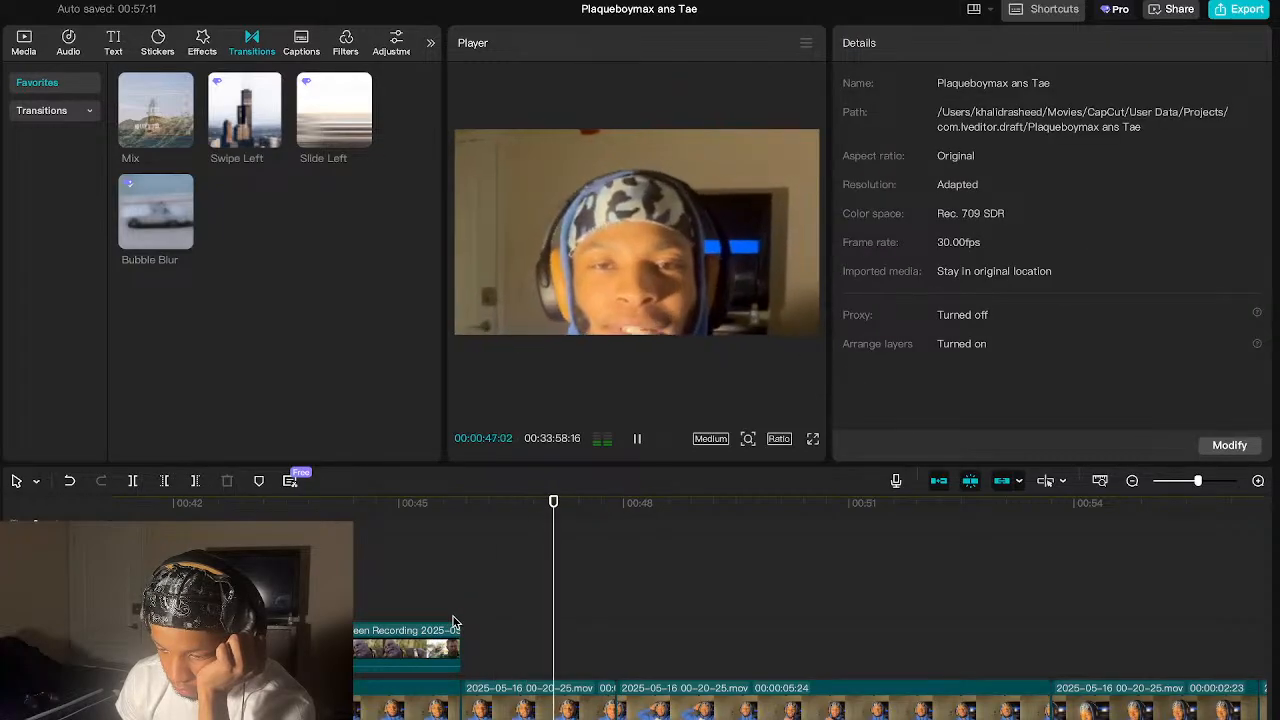
key("space")
- Undo the end keyframe replacement and move, and the scale and position changes made to the start keyframe
left_click(461, 621)
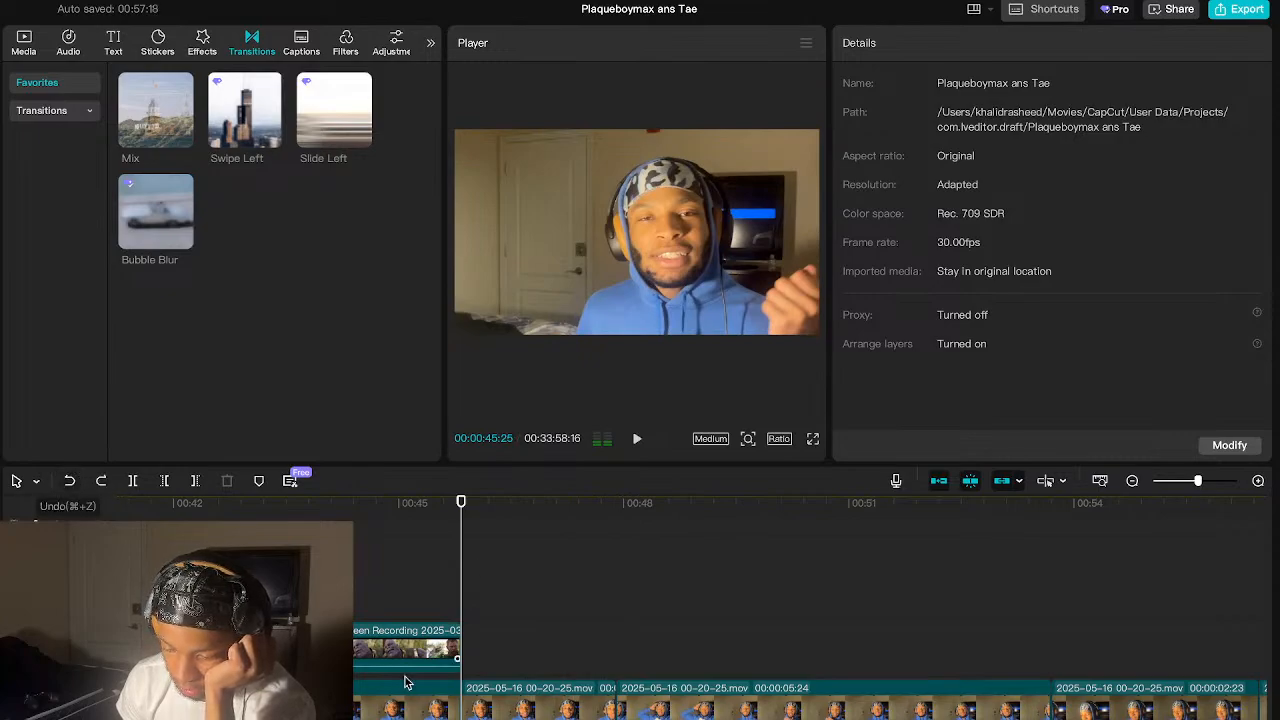
left_click(604, 710)
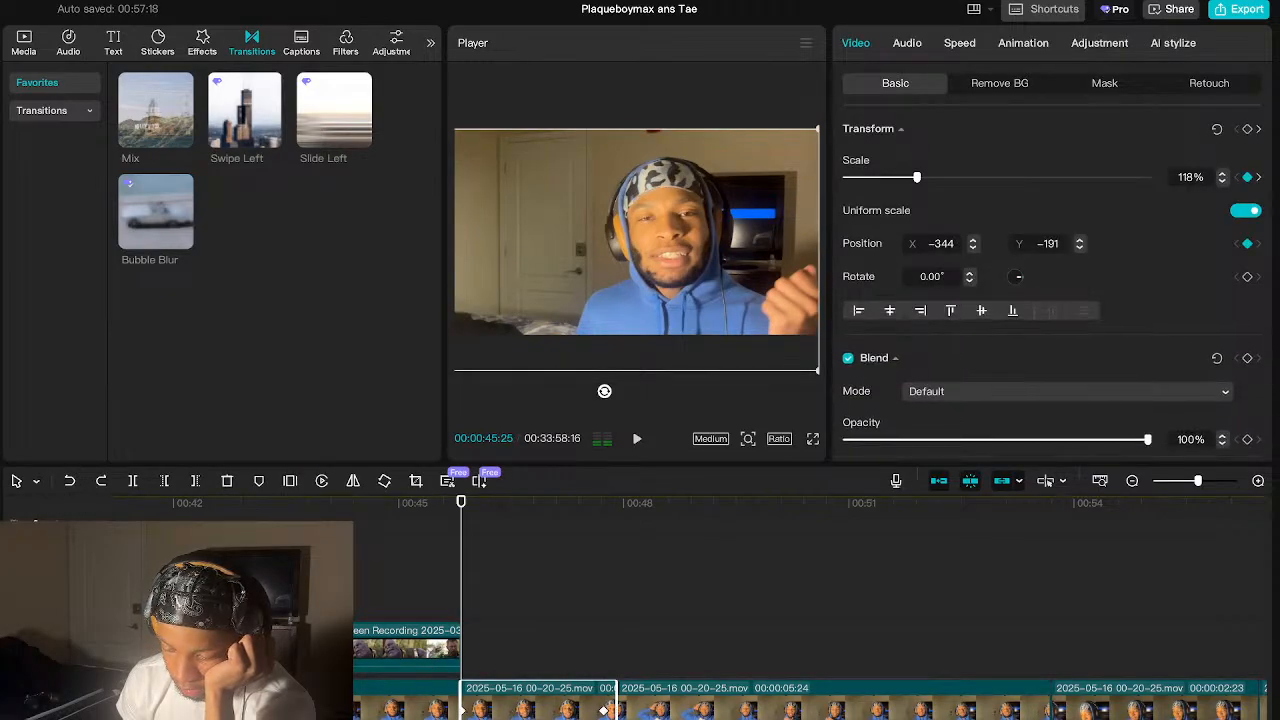
left_click(70, 483)
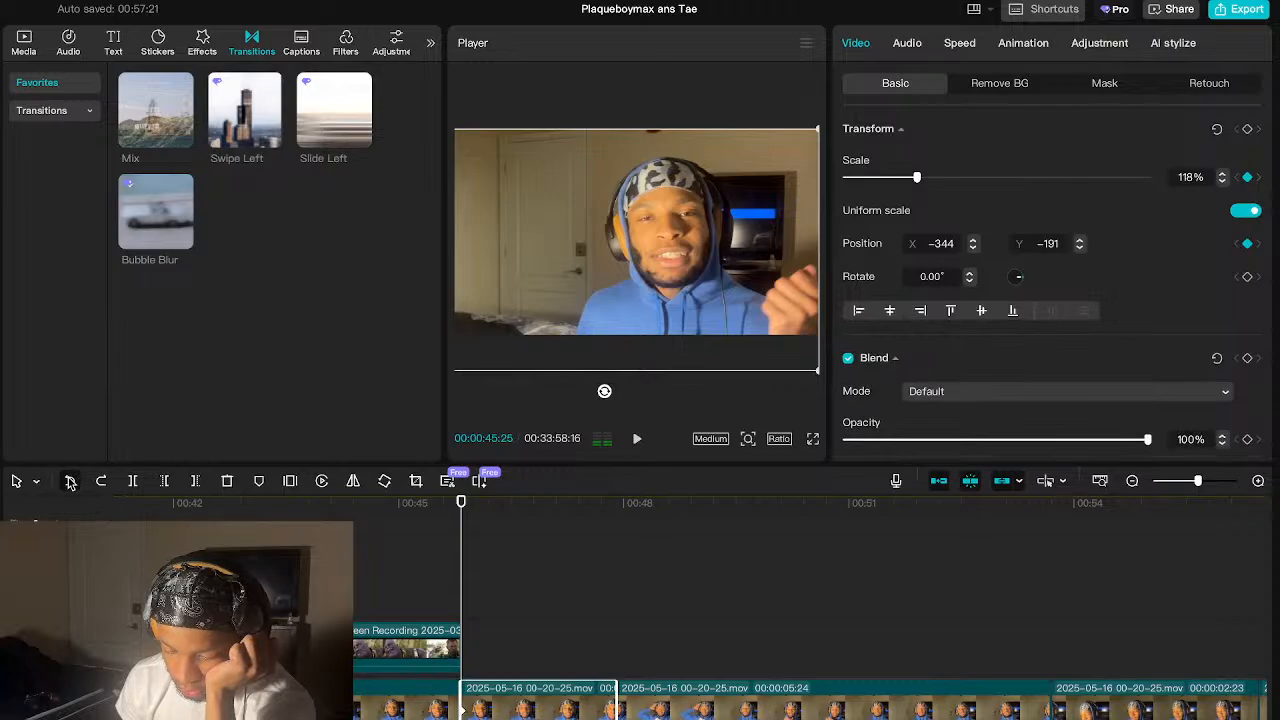
left_click(70, 483)
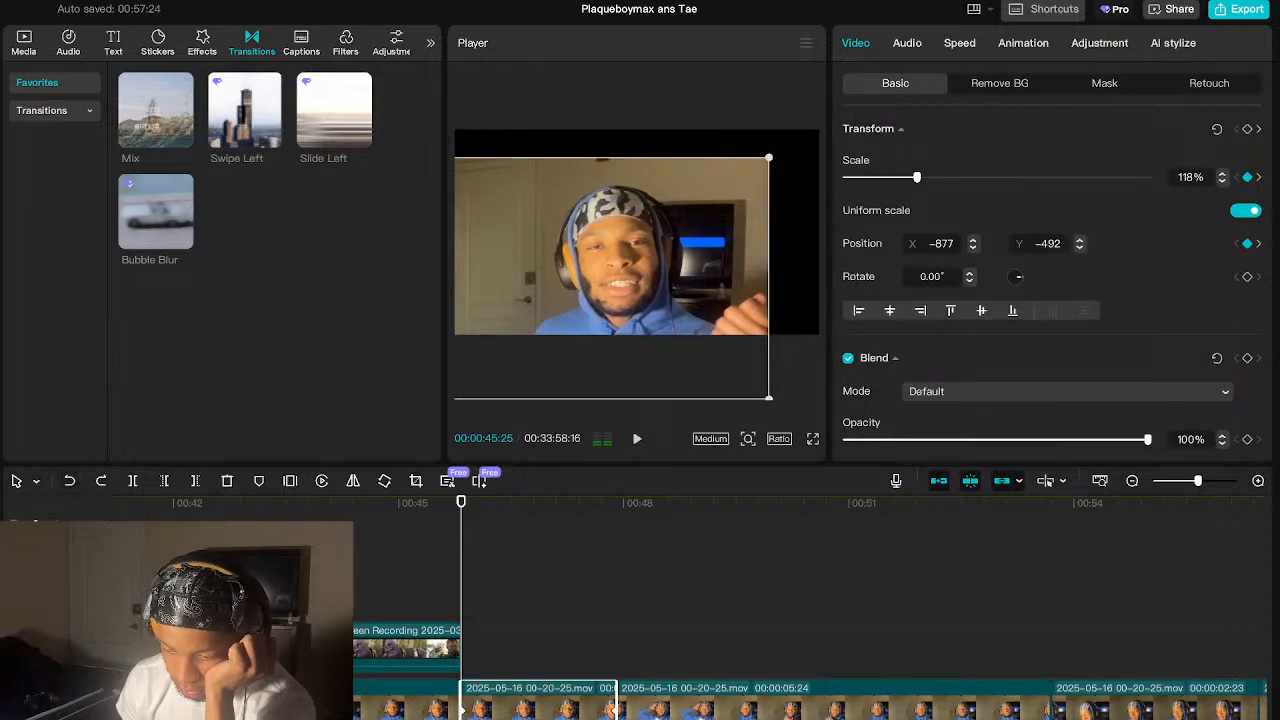
left_click(70, 482)
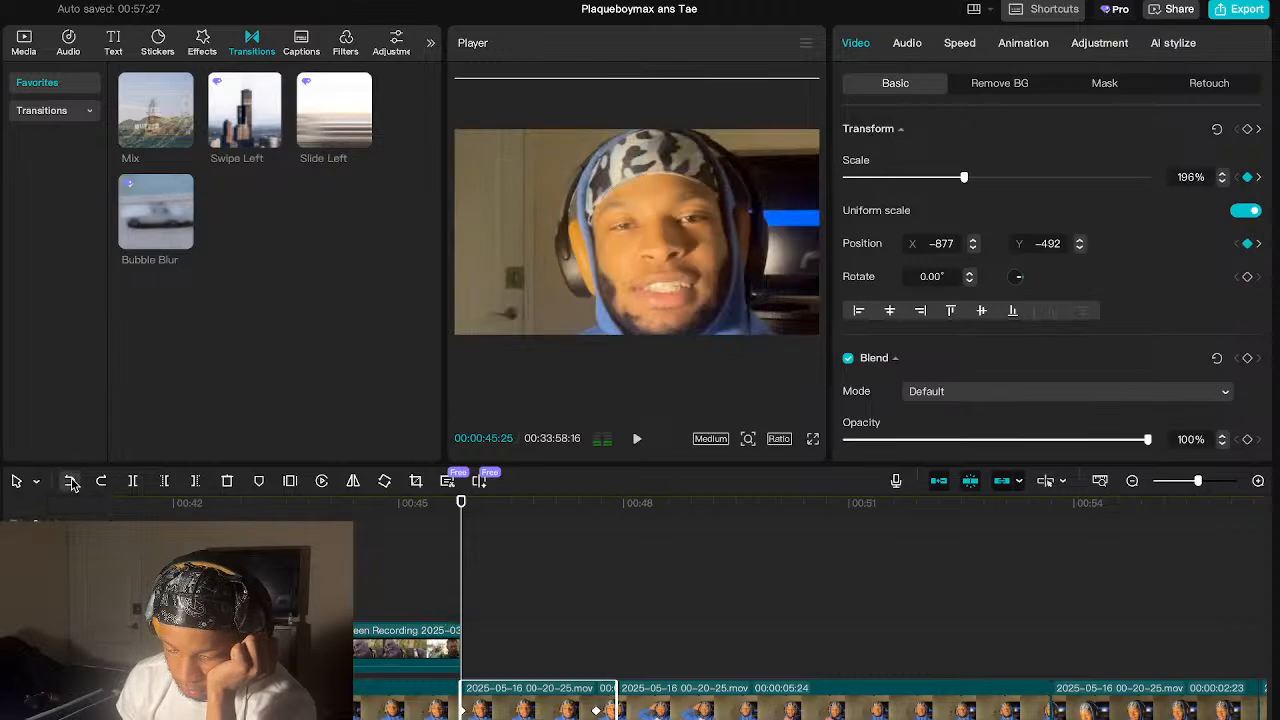
left_click(71, 484)
left_click(71, 484)
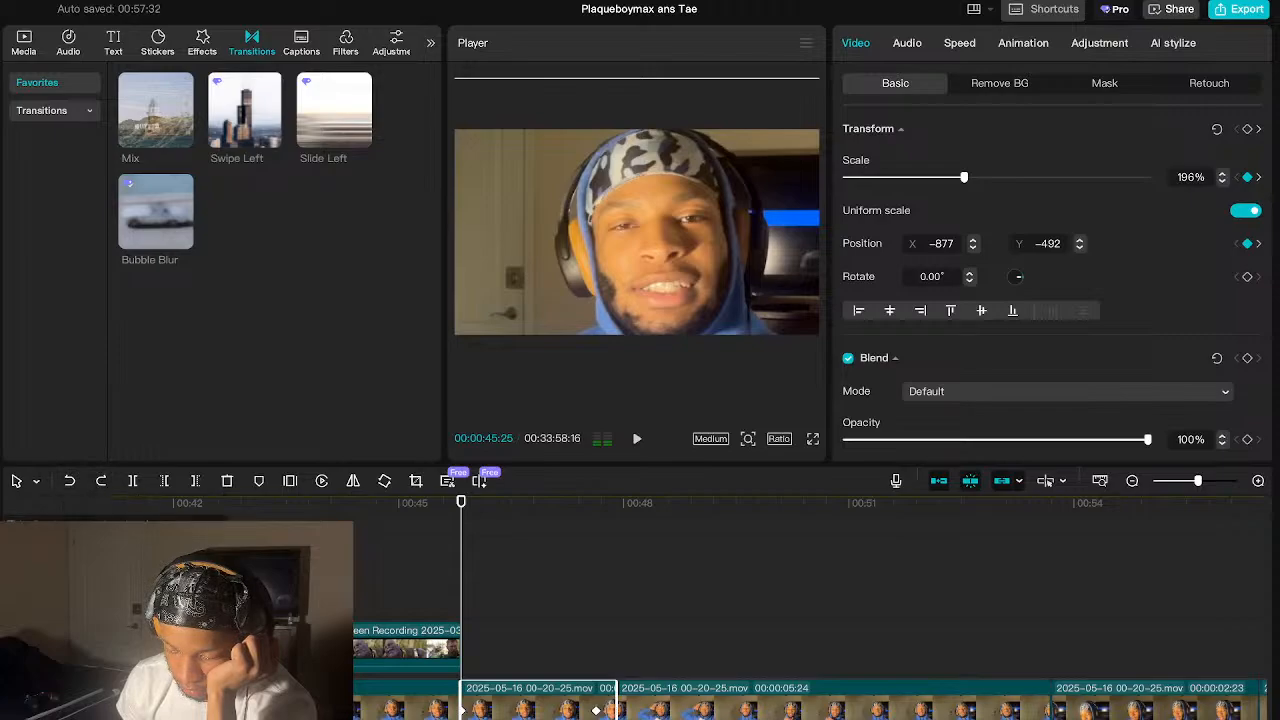
- Replay the opening of the facecam clip after the Thanos overlay to check its zoom
left_click(435, 591)
key("space")
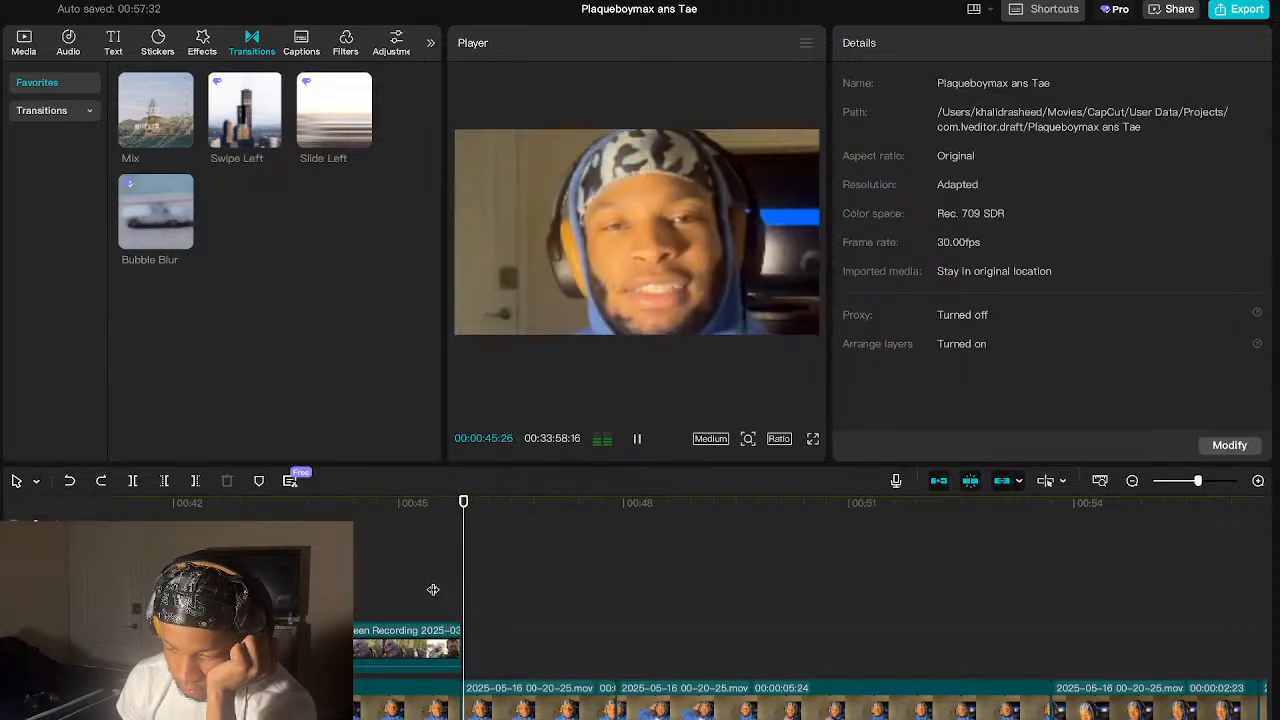
key("space")
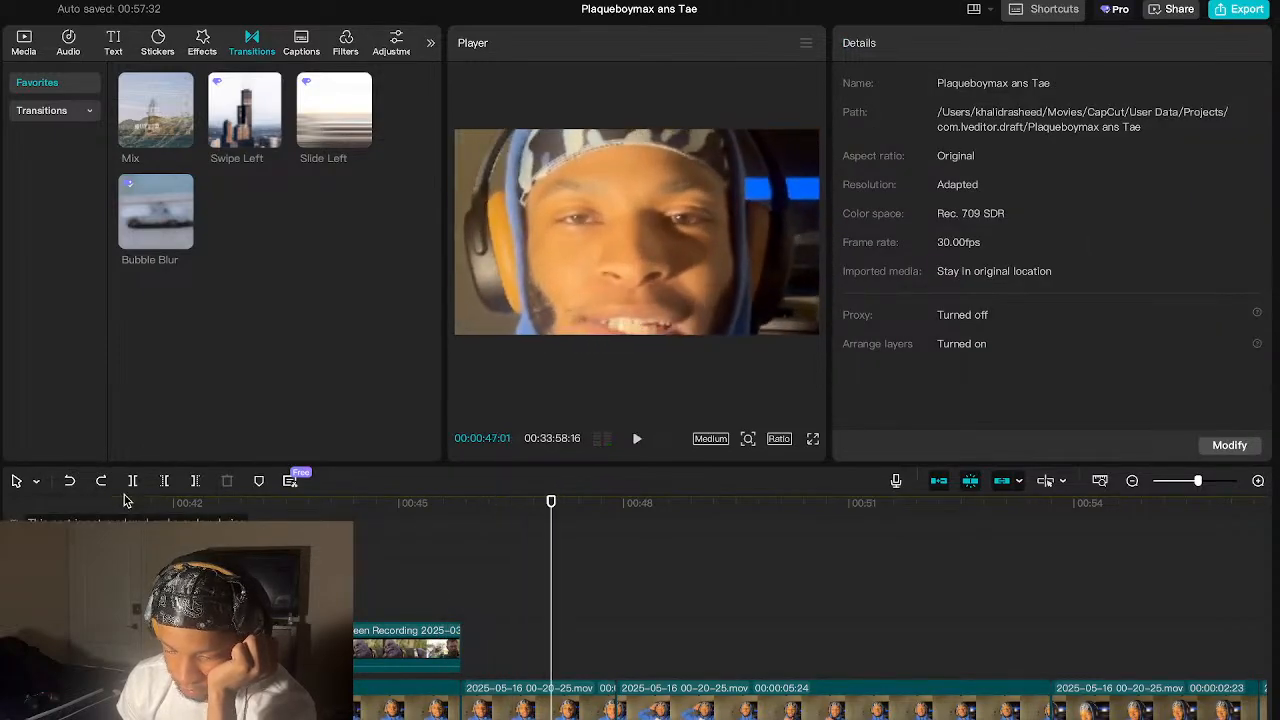
- Undo the remaining scale and position edits on both of the facecam clip's keyframes
left_click(73, 486)
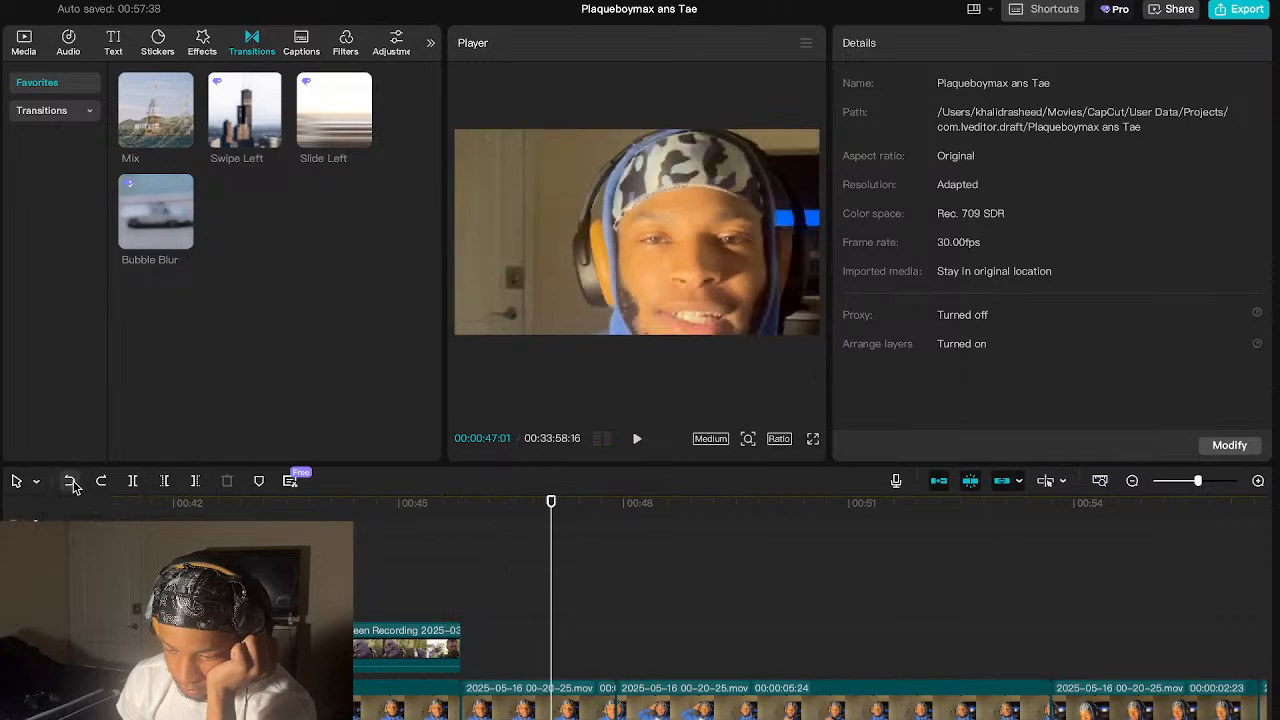
left_click(73, 486)
left_click(73, 486)
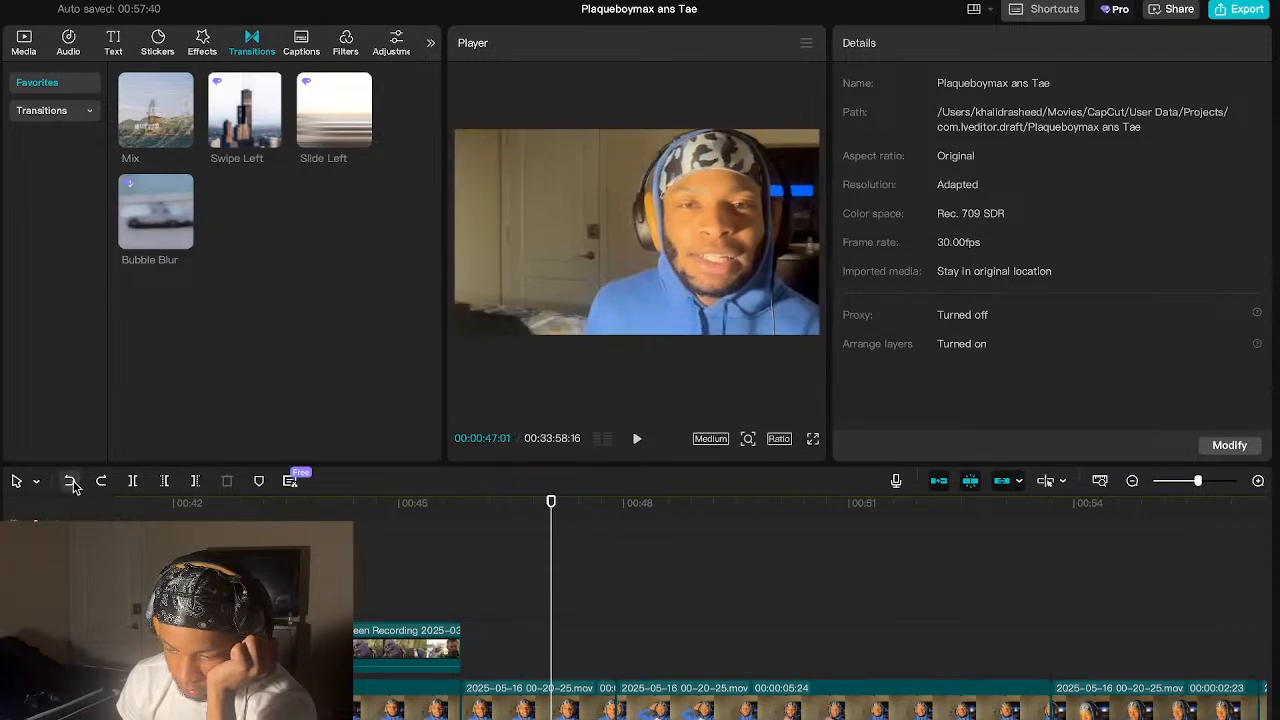
left_click(73, 486)
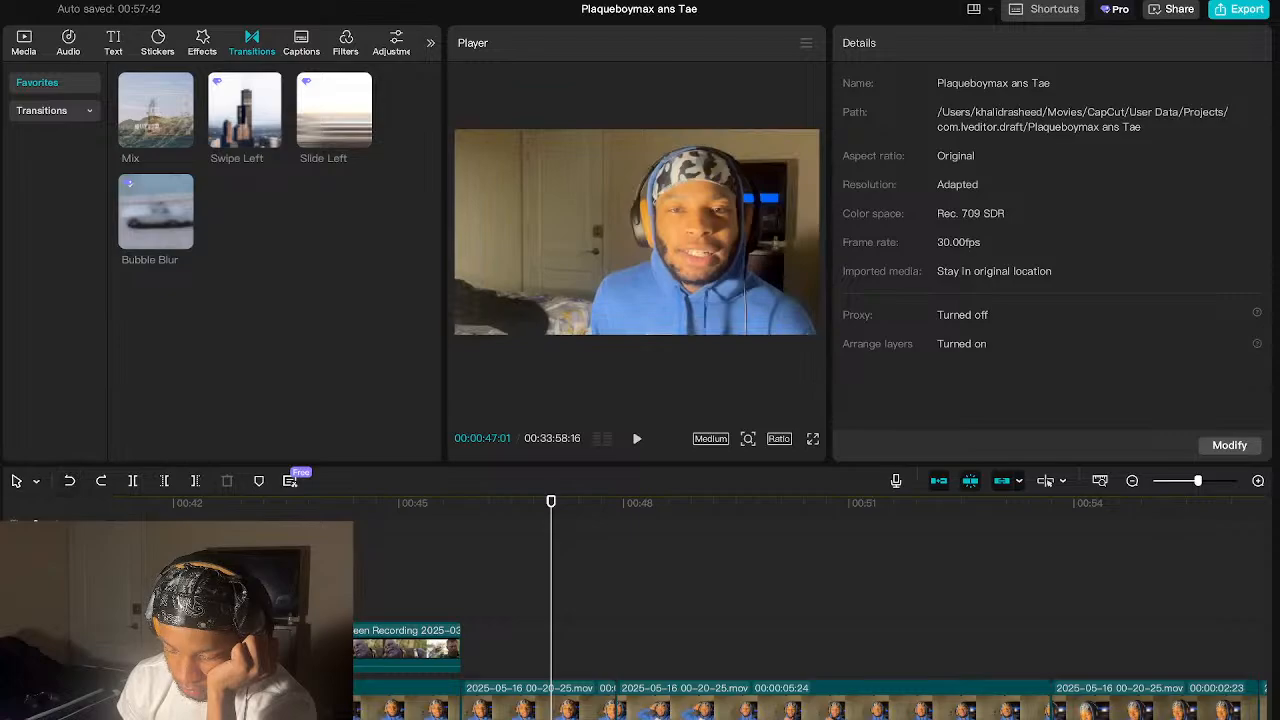
- Select the facecam clip and play it twice from the end of the Thanos overlay to compare it without the zoom
left_click(461, 614)
left_click(479, 707)
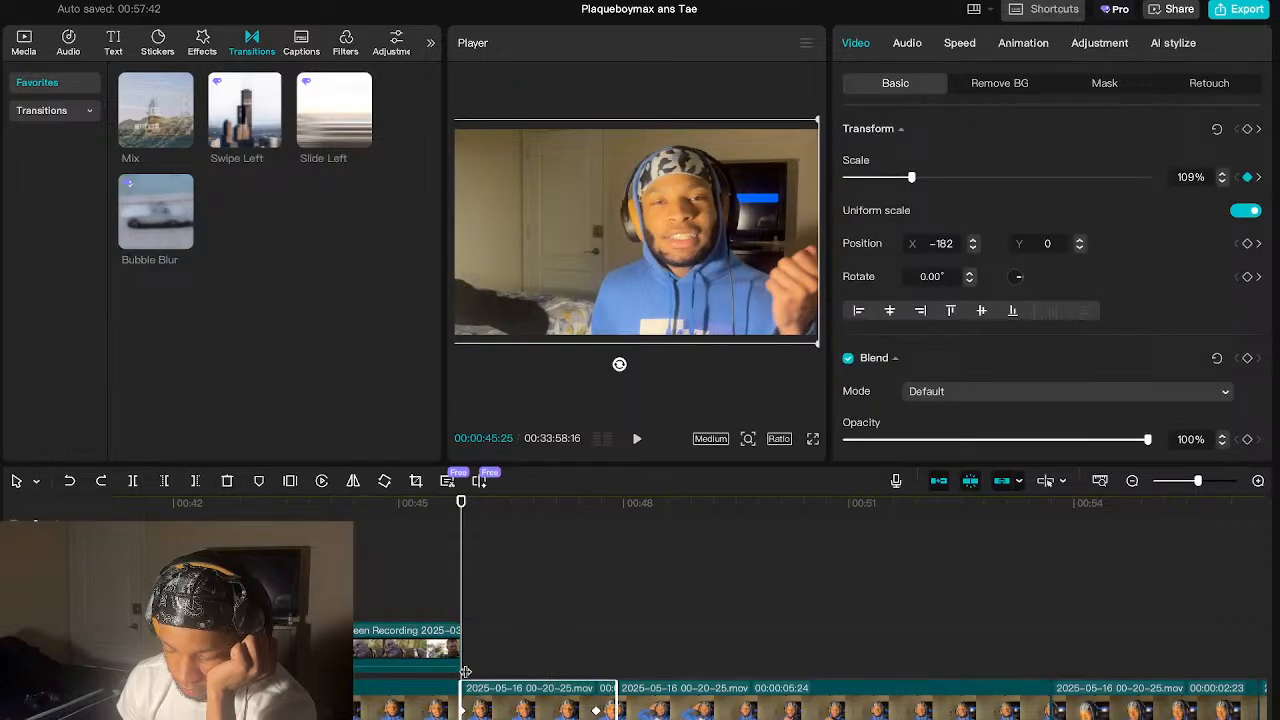
key("space")
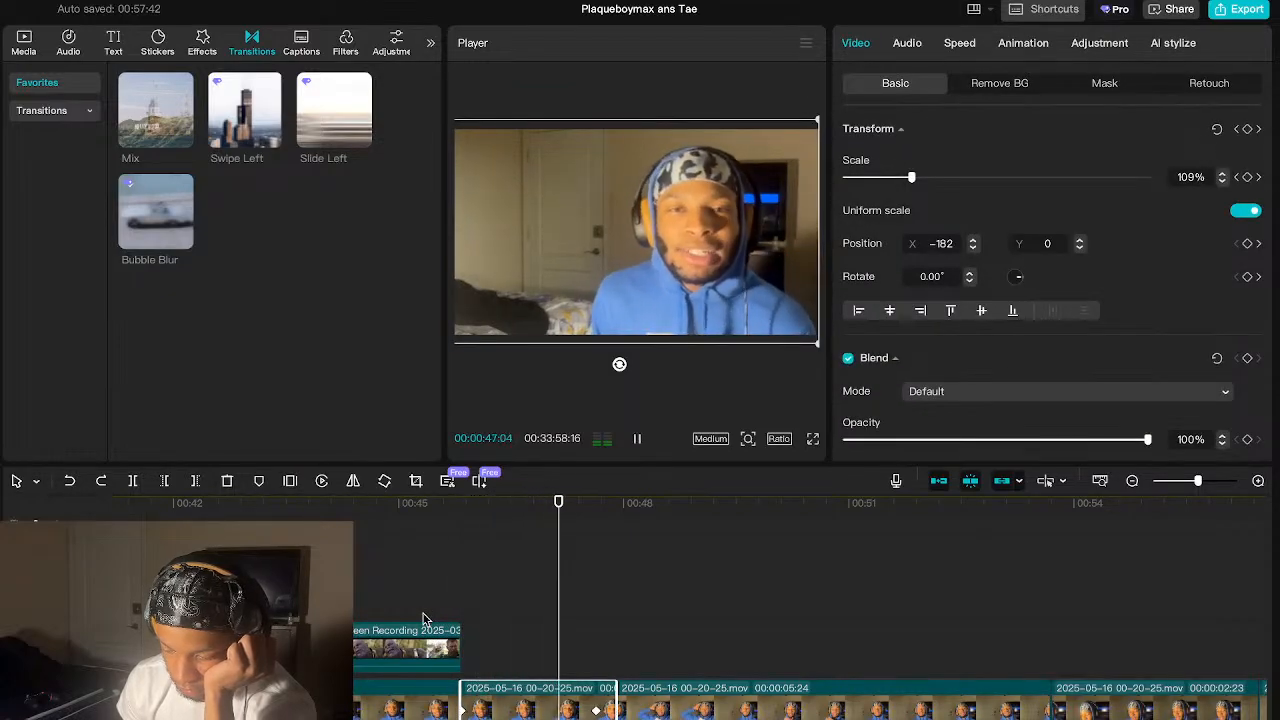
key("space")
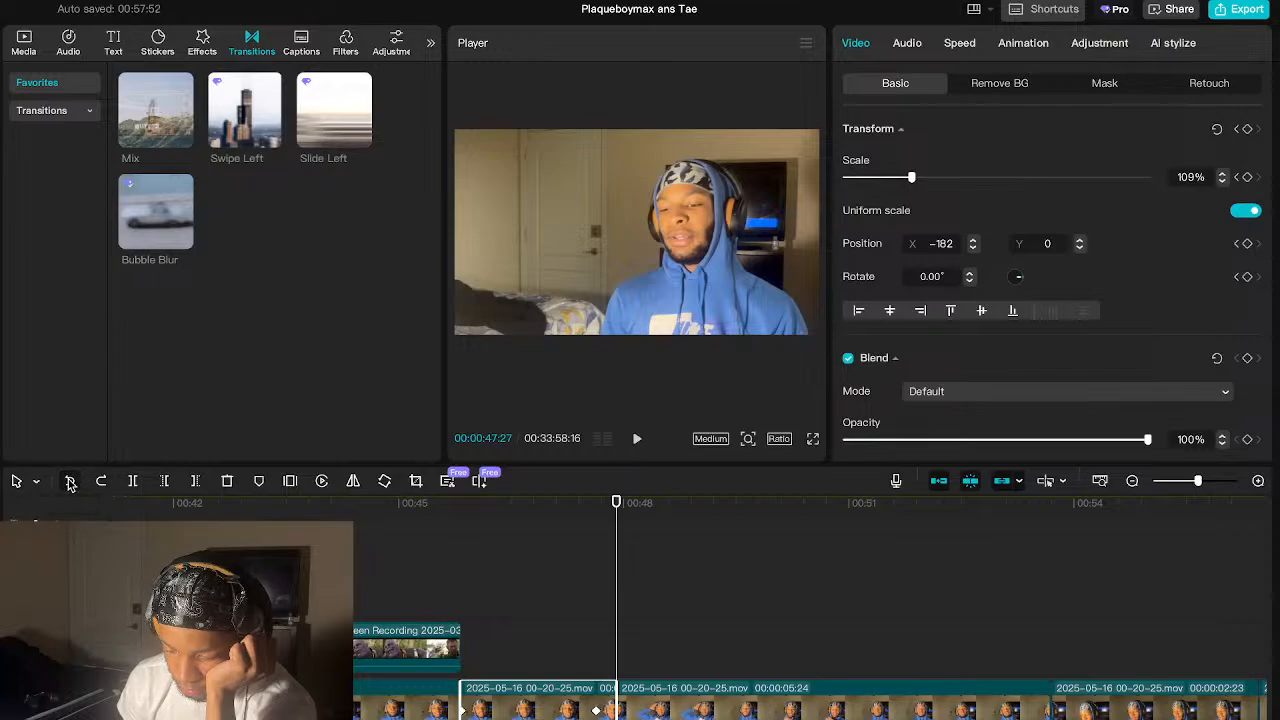
left_click(430, 604)
key("space")
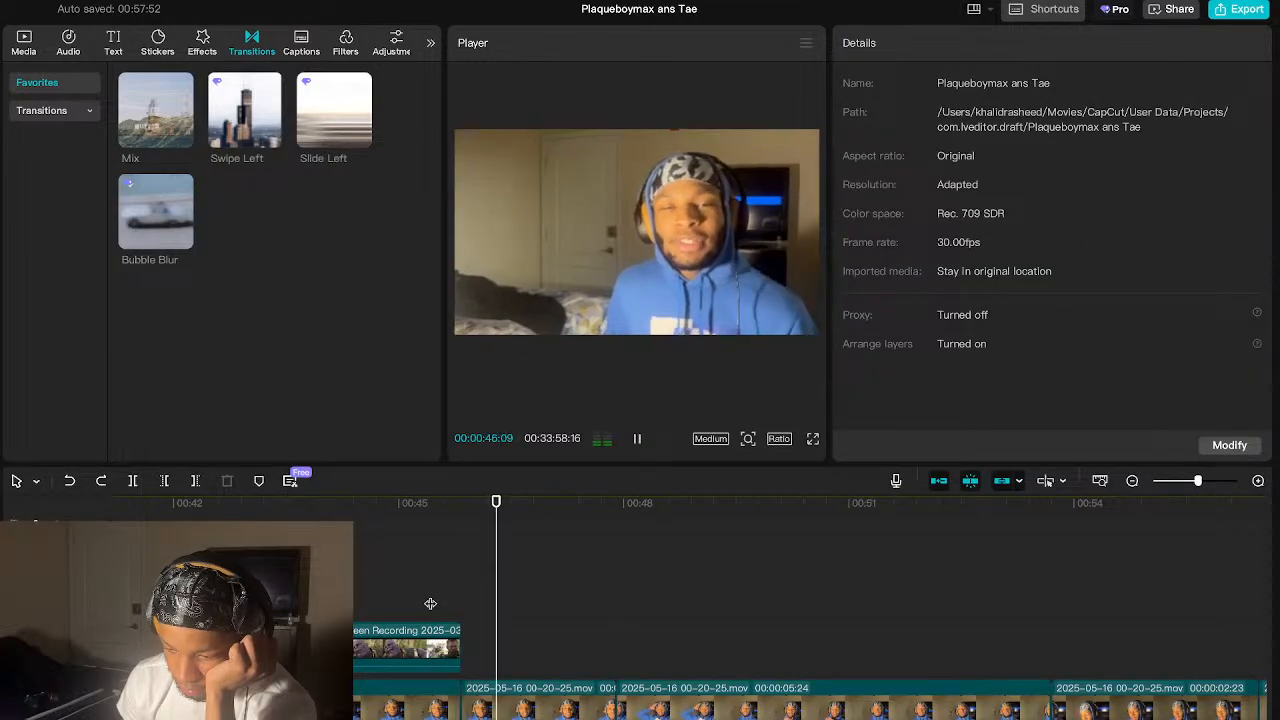
- Compare the facecam clip's framing at the end of the Thanos overlay with its framing near the end keyframe
key("space")
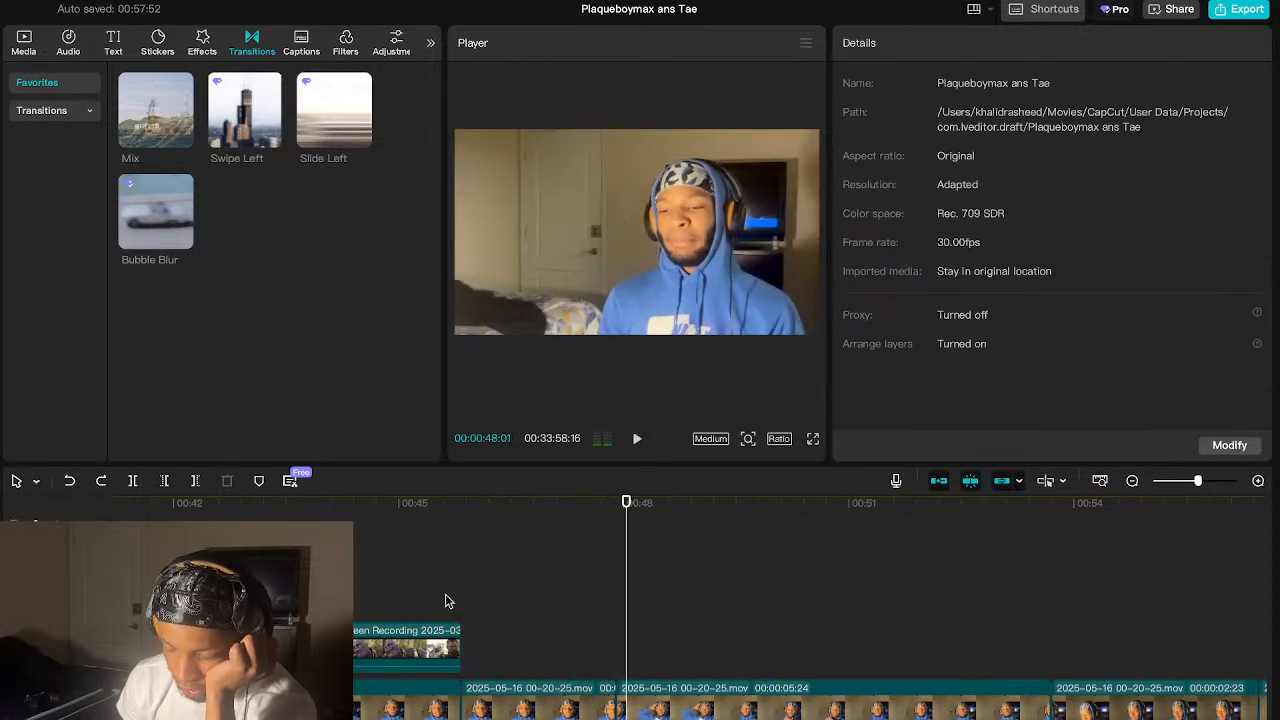
left_click_drag(474, 611, 464, 617)
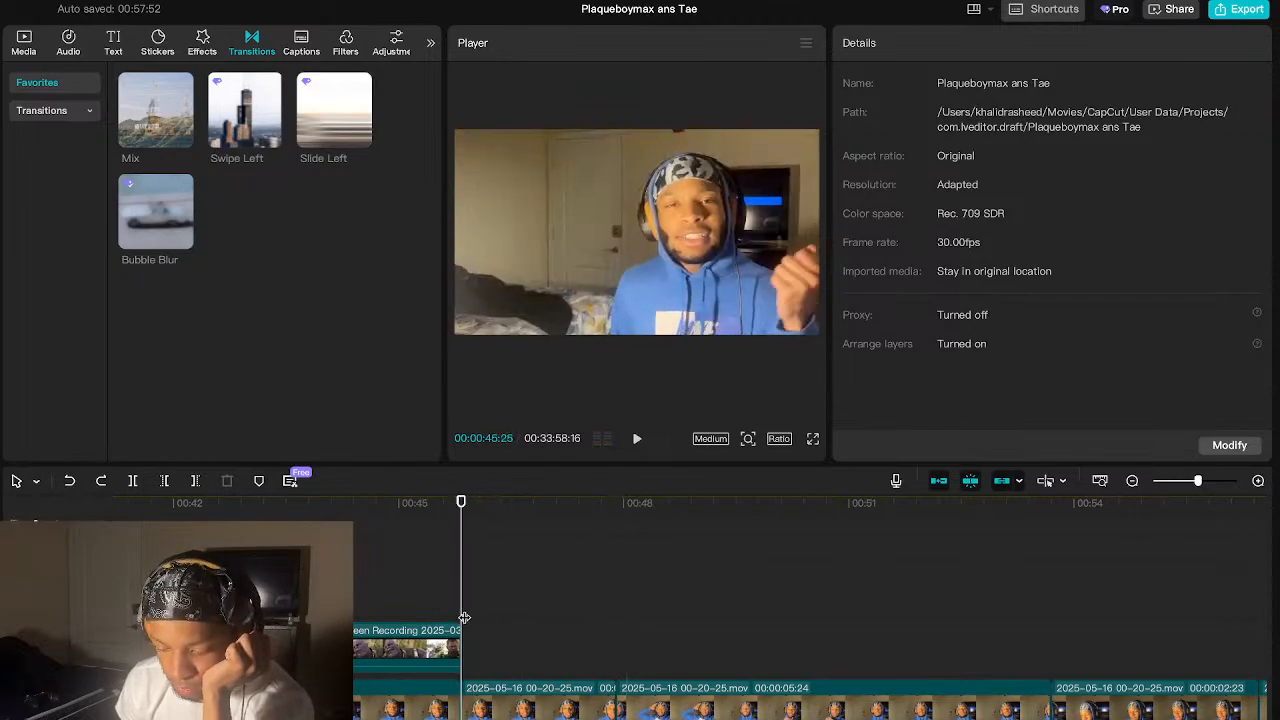
left_click(520, 705)
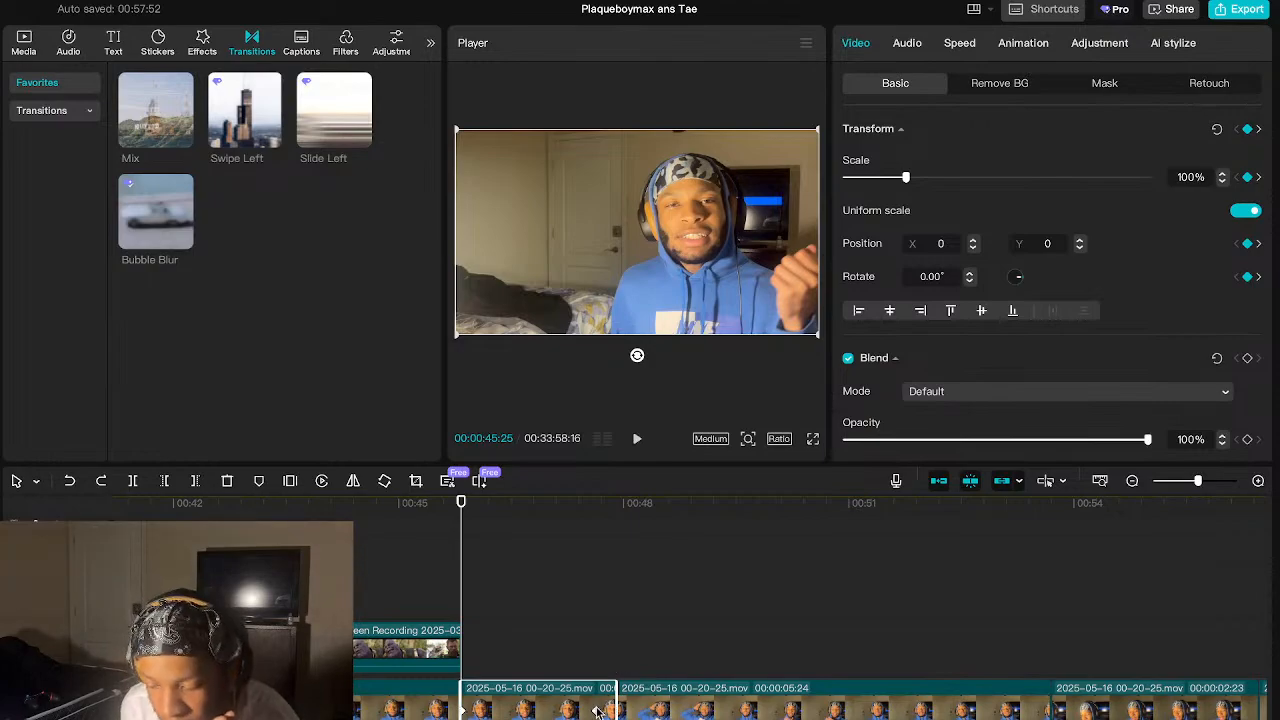
left_click(592, 670)
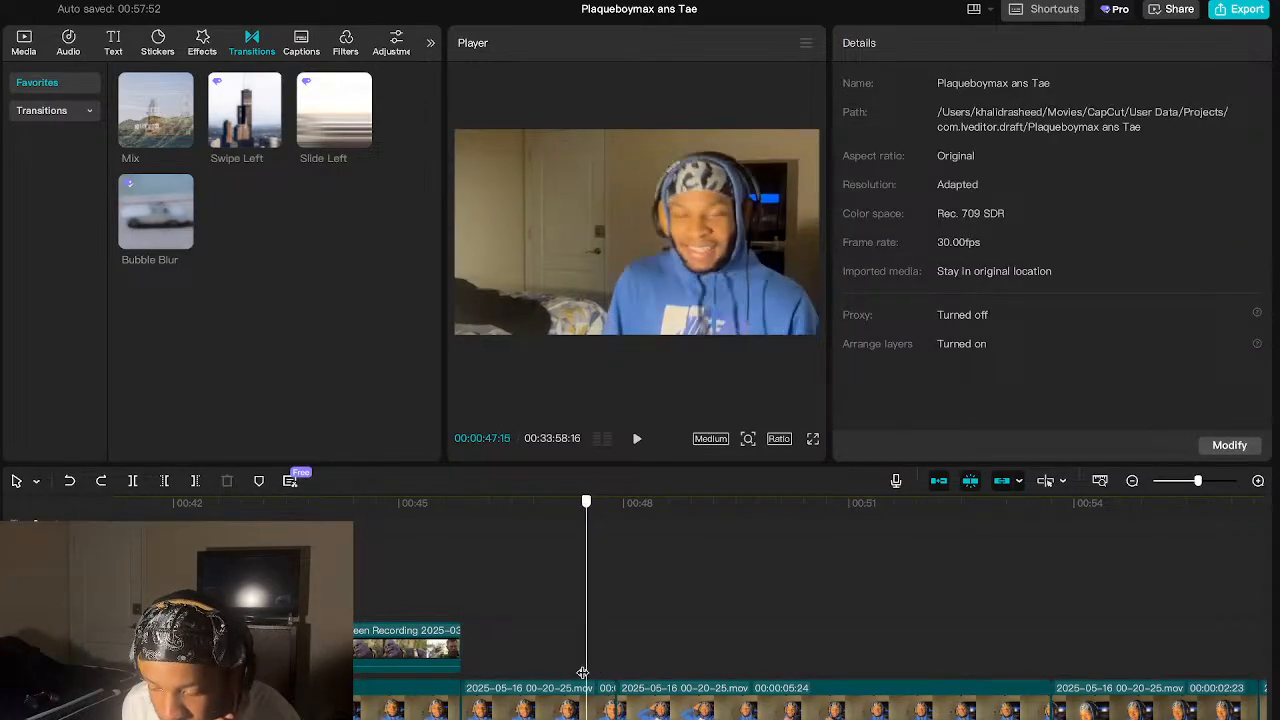
left_click_drag(592, 674, 589, 673)
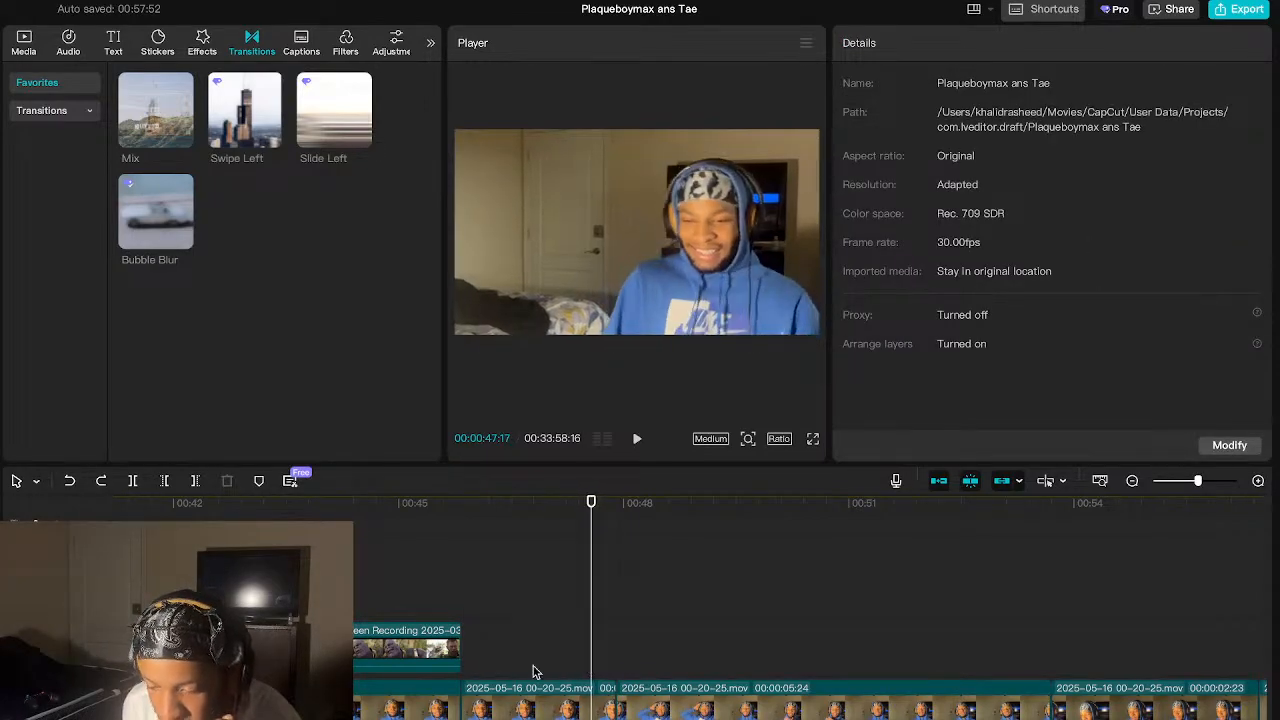
left_click(461, 621)
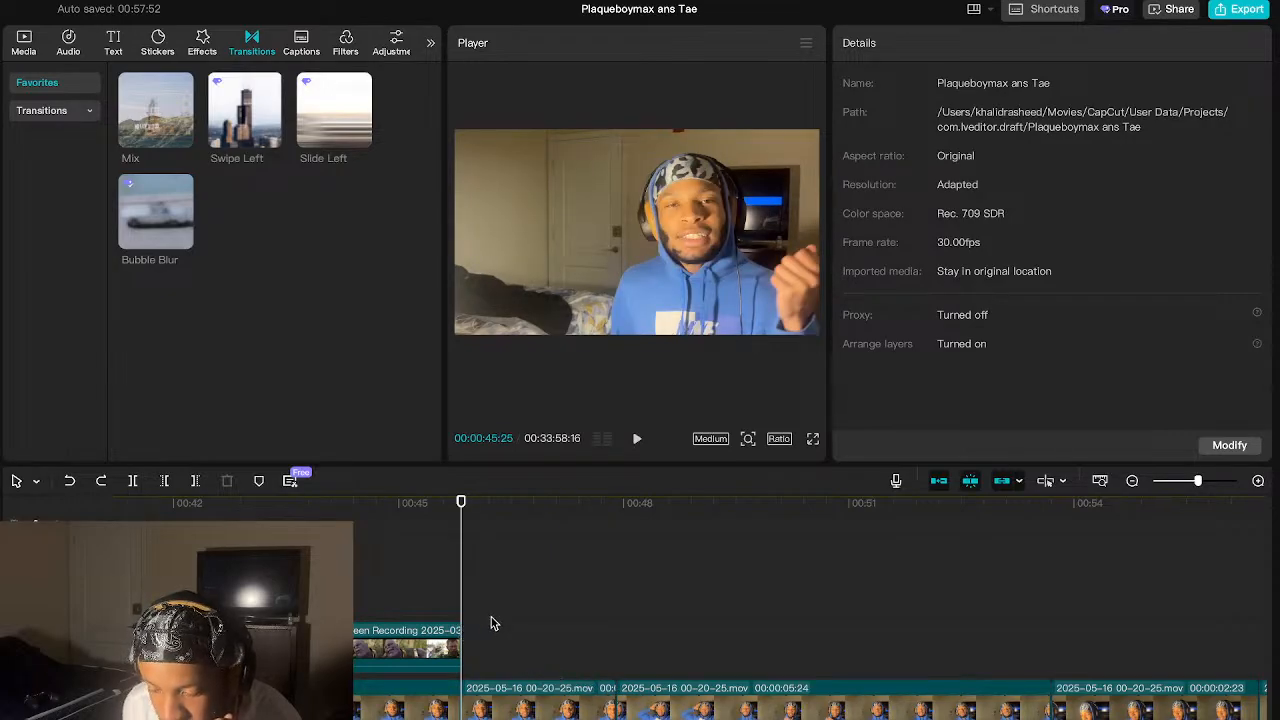
left_click(488, 710)
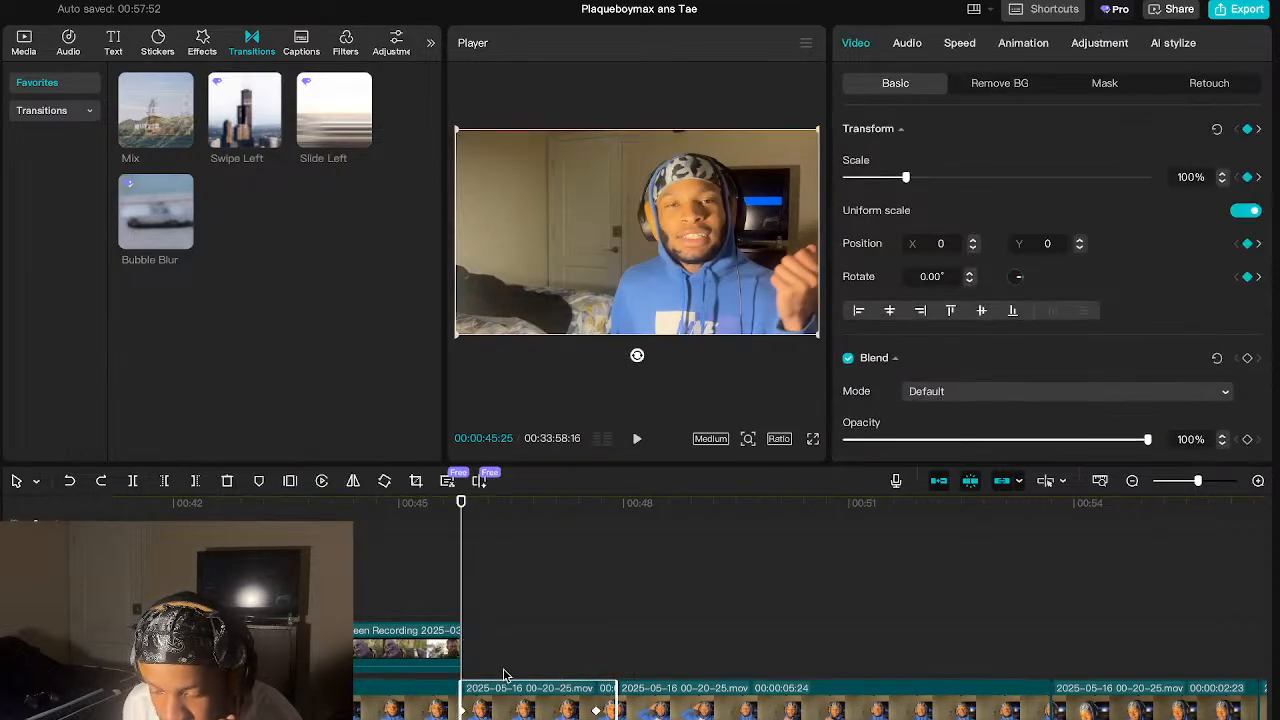
- Shift the facecam clip's end keyframe slightly along the timeline and replay the zoom from the end of the Thanos overlay
left_click(594, 710)
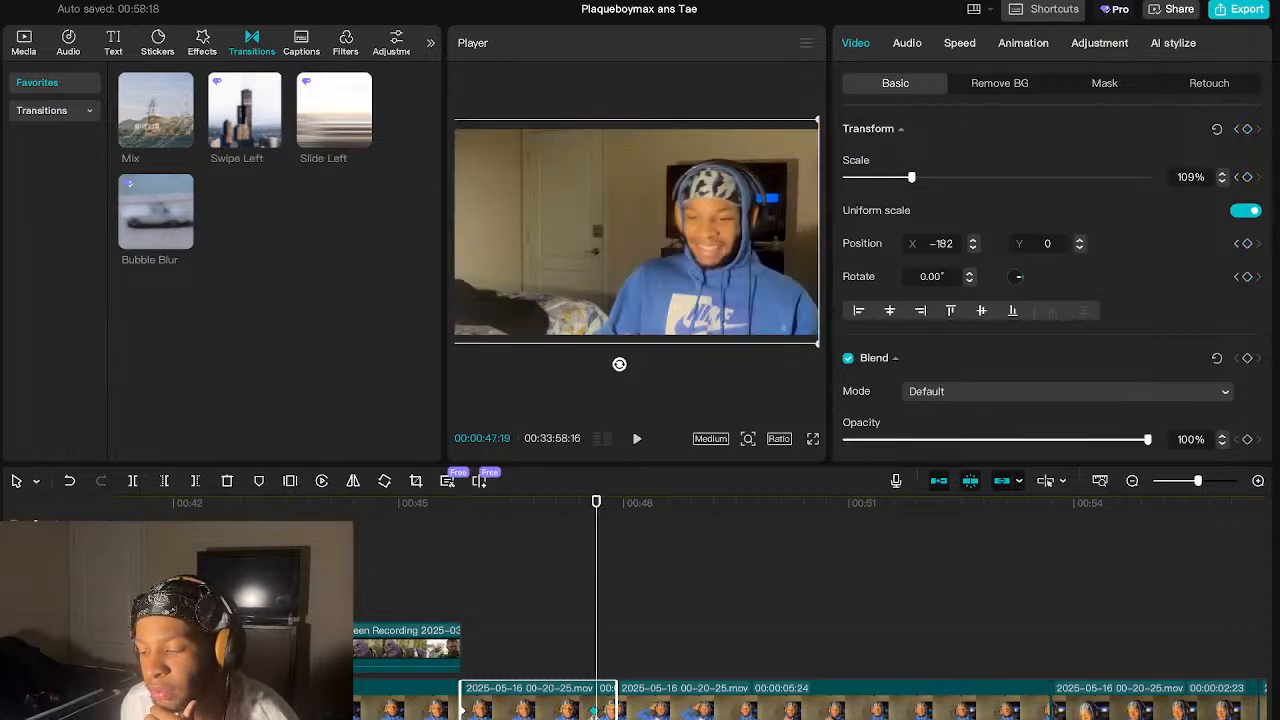
left_click(594, 711)
left_click_drag(594, 711, 597, 711)
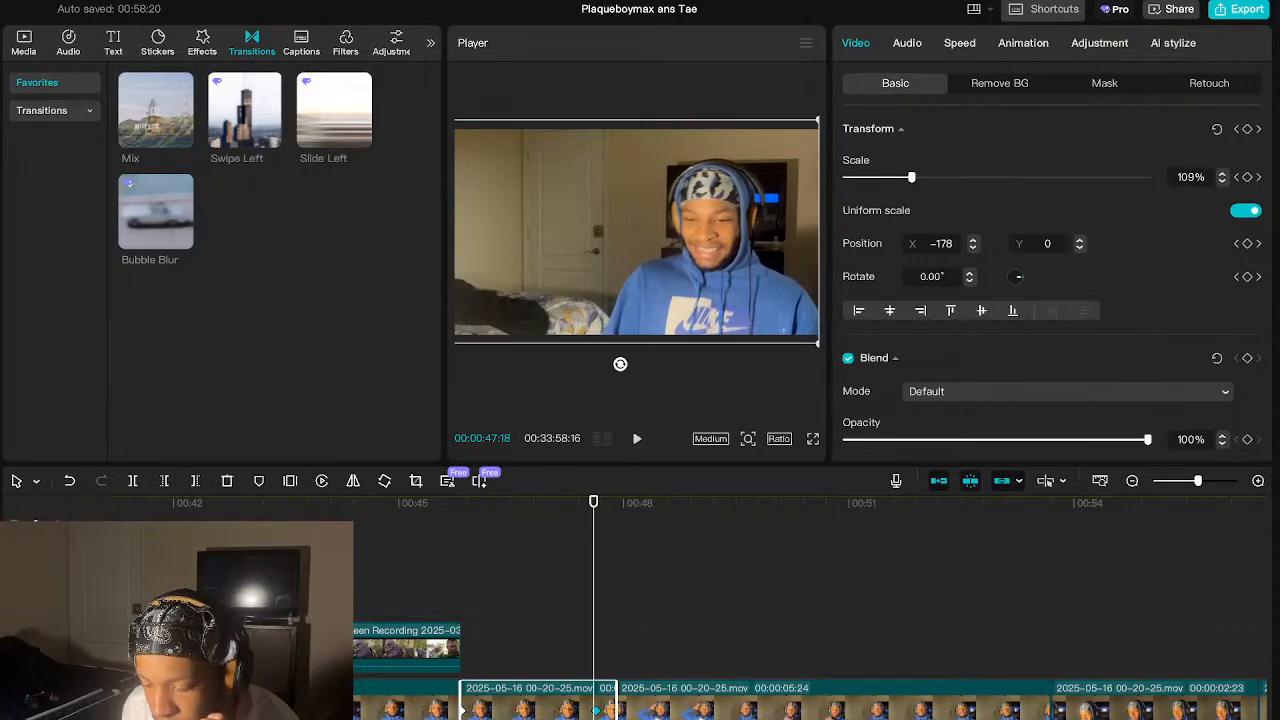
left_click(459, 615)
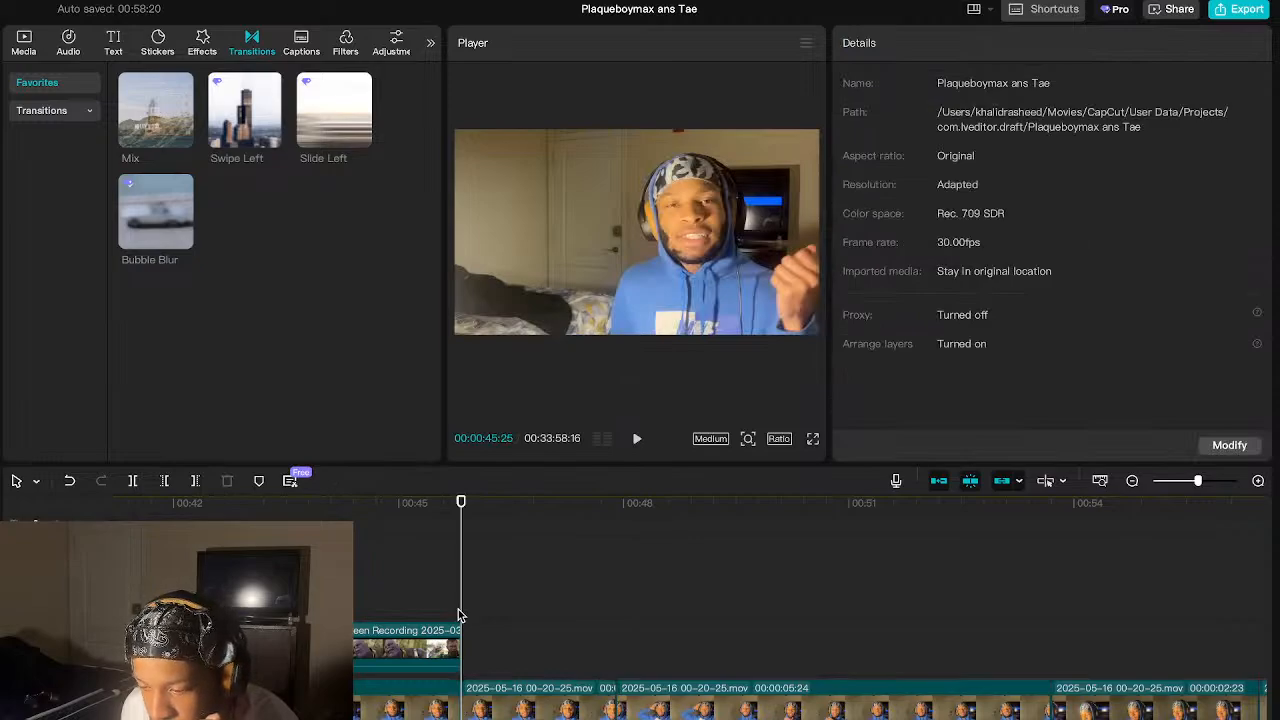
key("space")
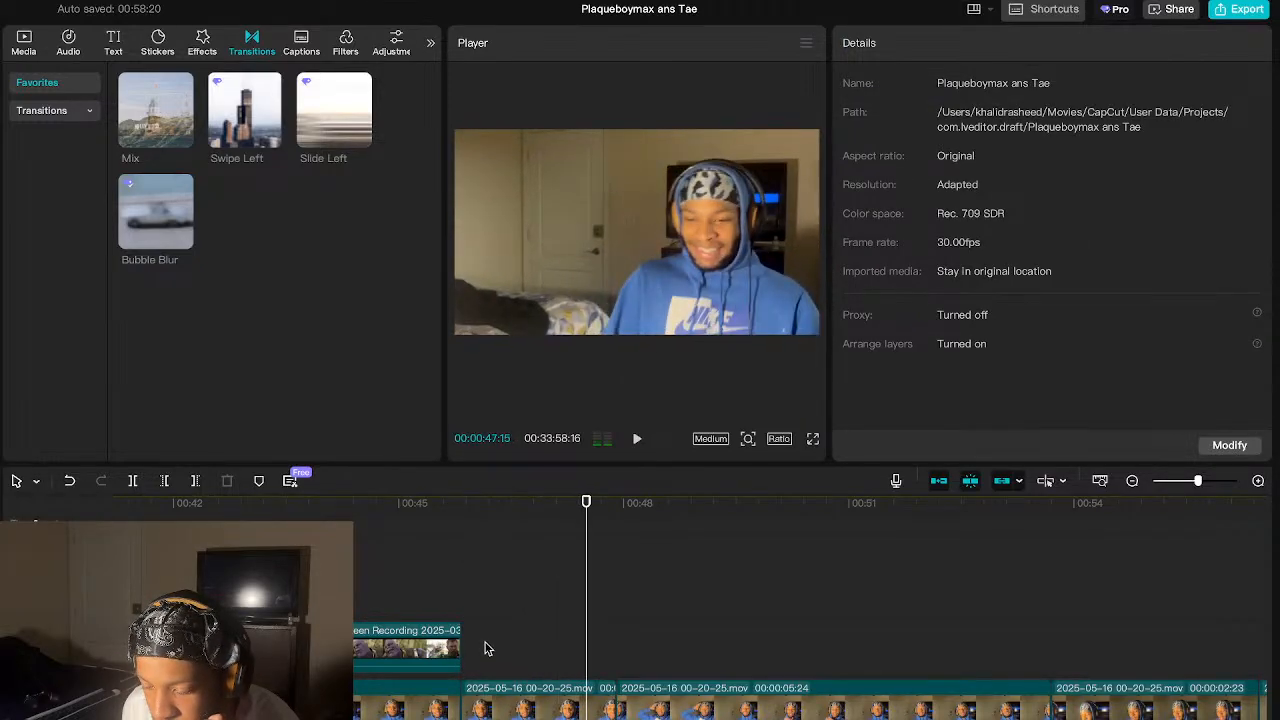
- Set the scale of the facecam clip's end keyframe to 170% for a stronger zoom
left_click(527, 710)
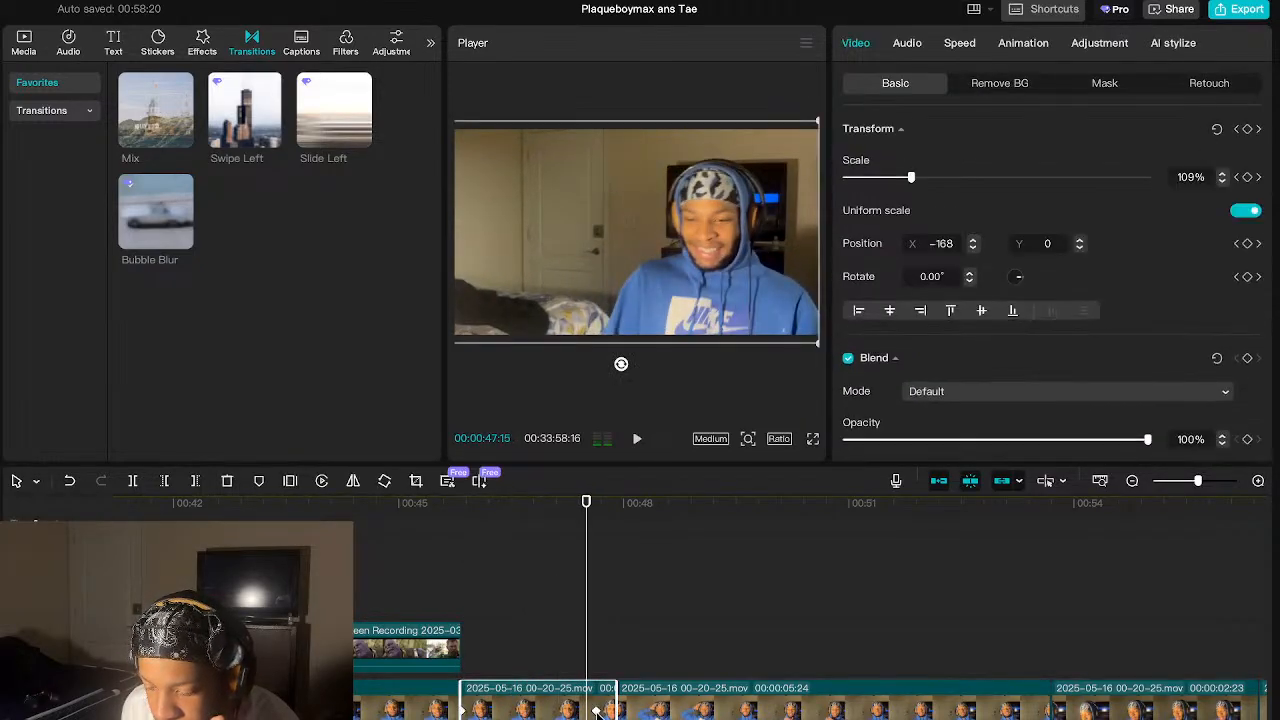
left_click(463, 712)
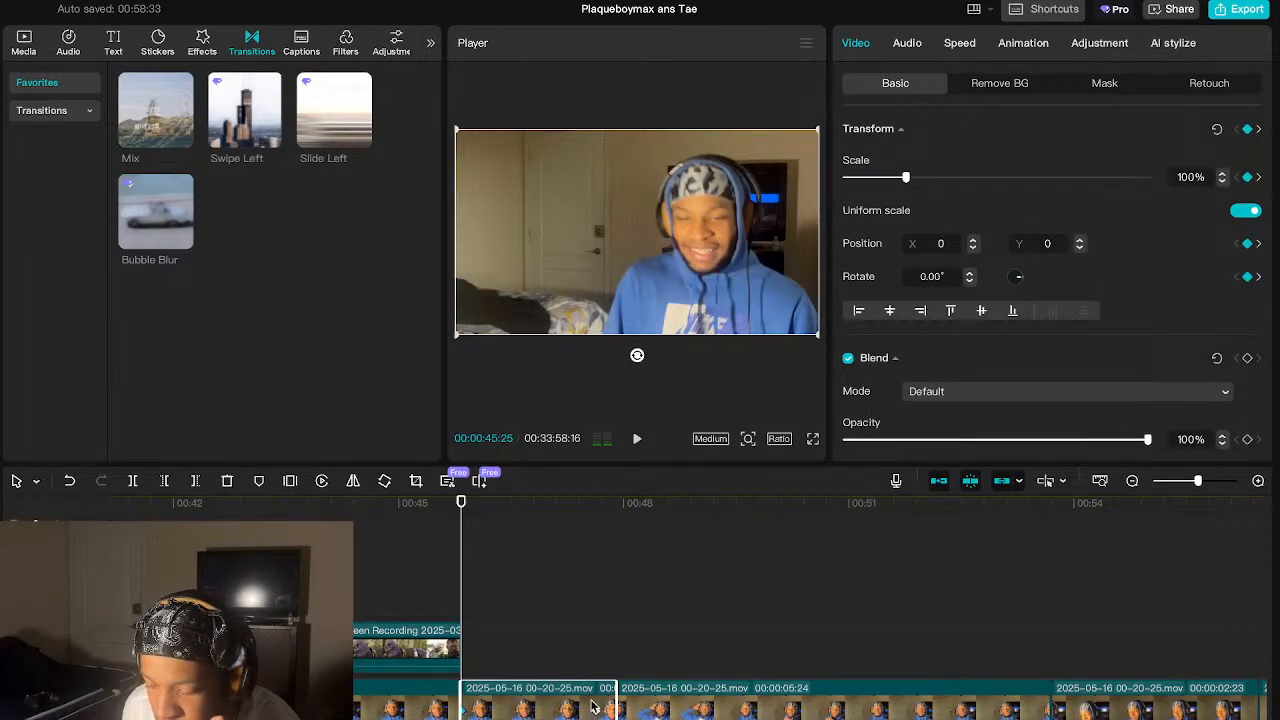
left_click(596, 711)
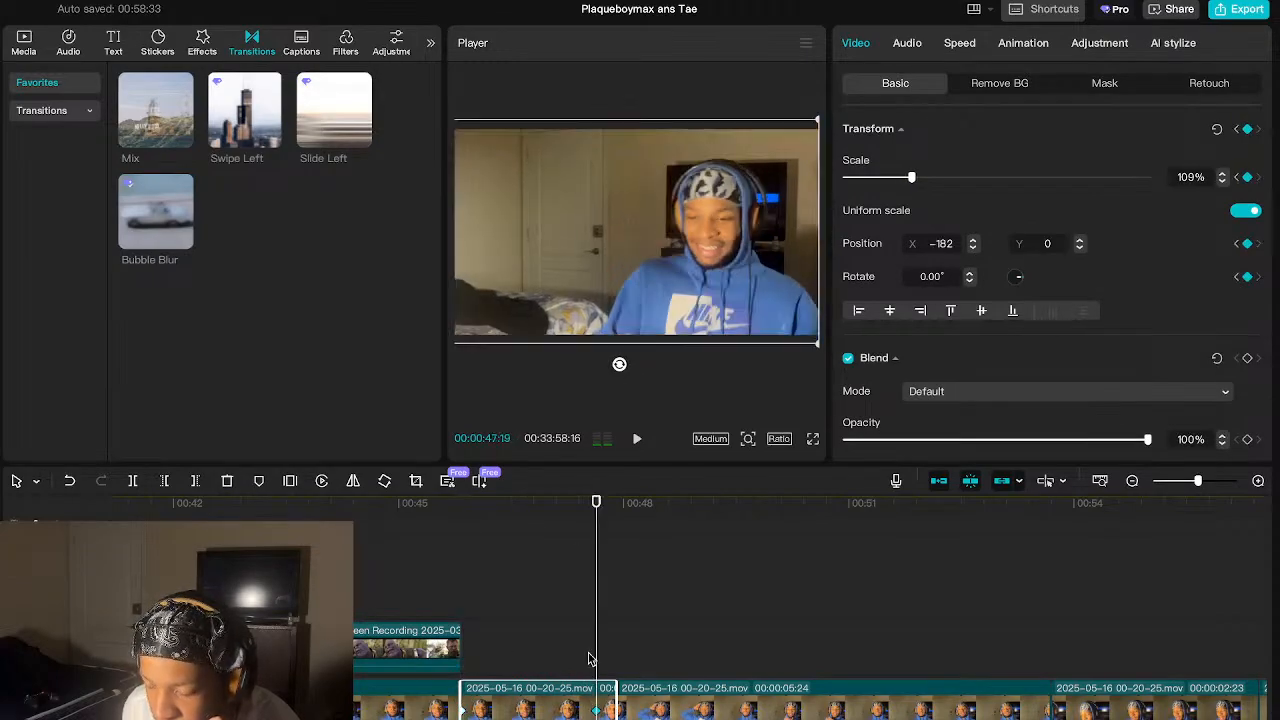
left_click(464, 648)
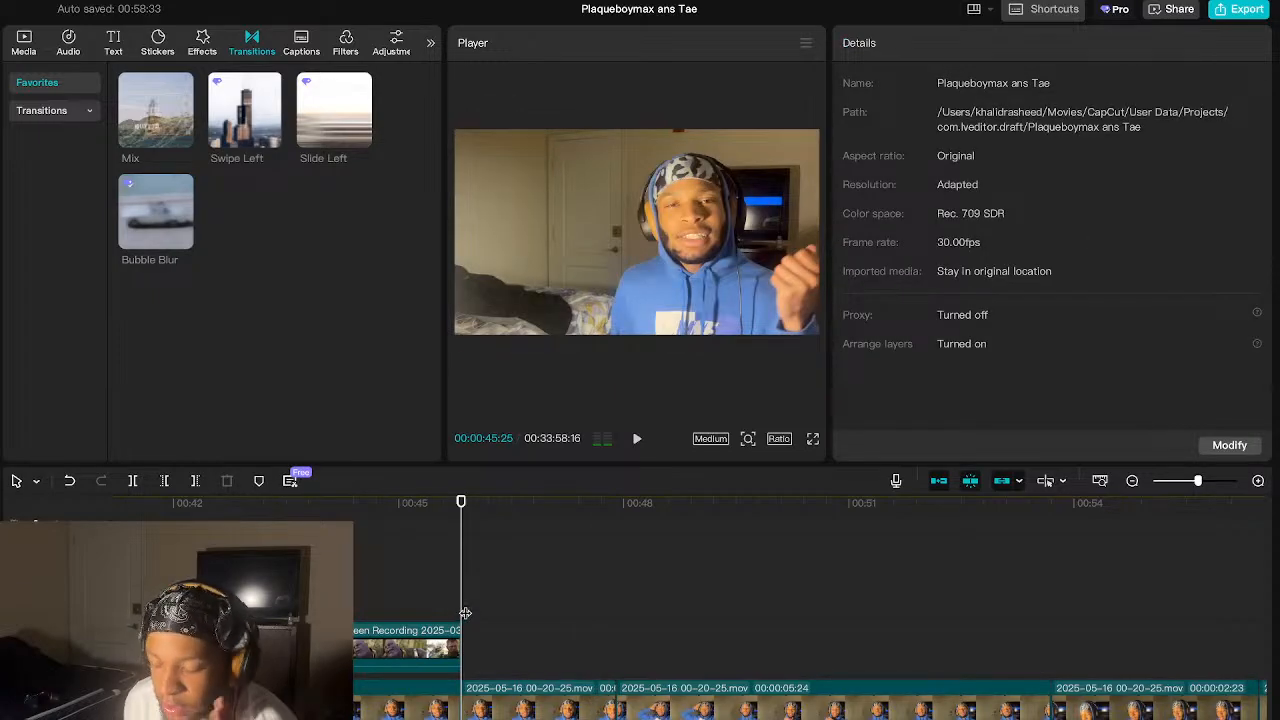
left_click(578, 710)
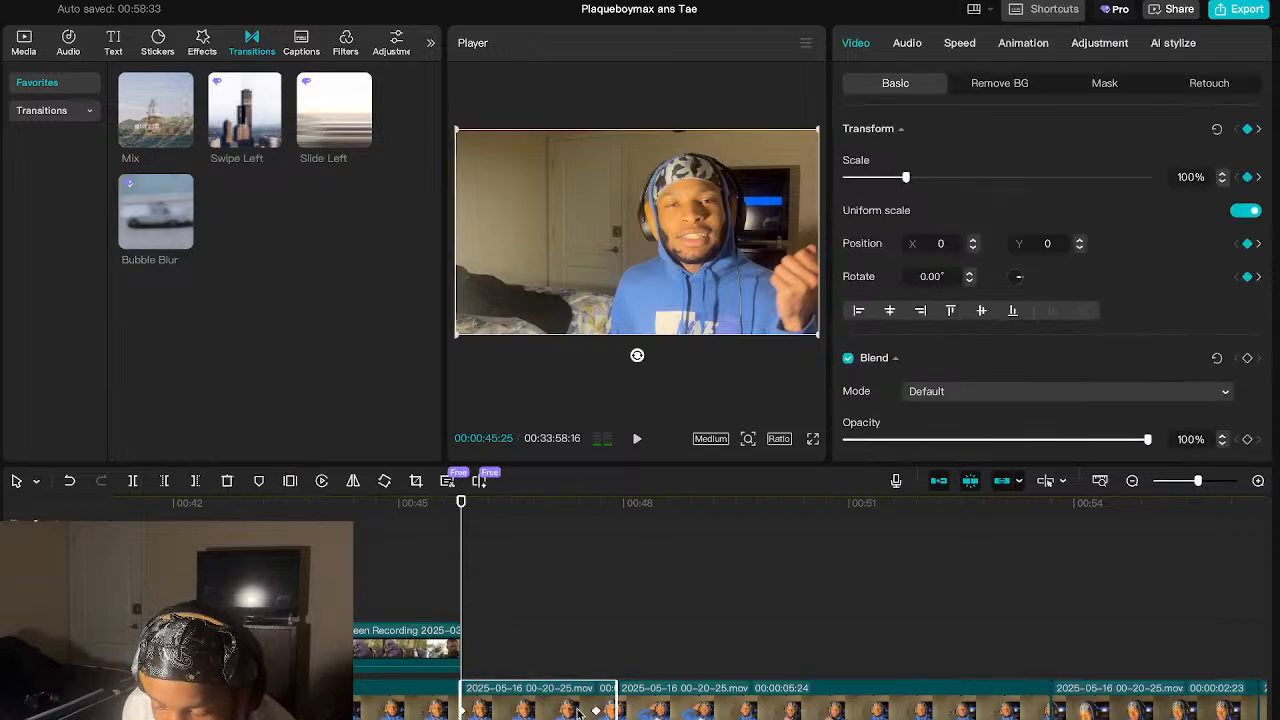
left_click(596, 710)
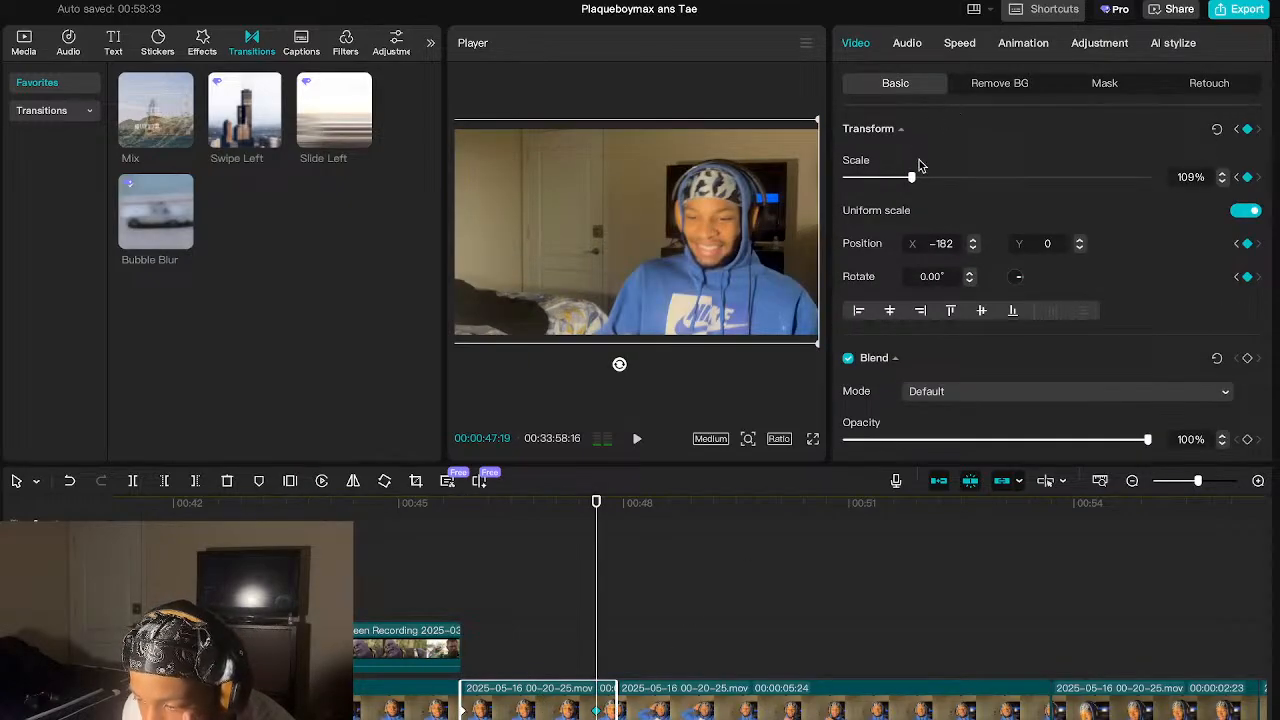
left_click_drag(915, 180, 949, 187)
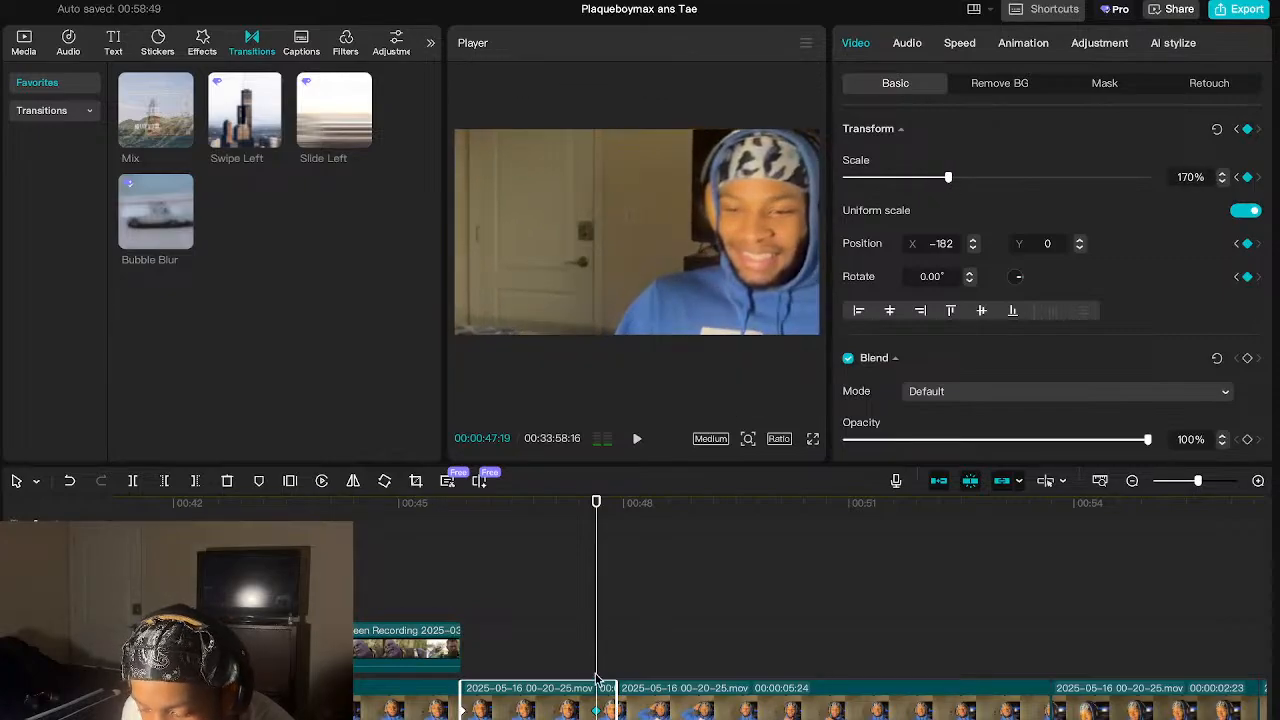
left_click_drag(670, 285, 578, 344)
- Play the exaggerated facecam zoom from just before the Thanos overlay ends and return to the clip's start
left_click(450, 621)
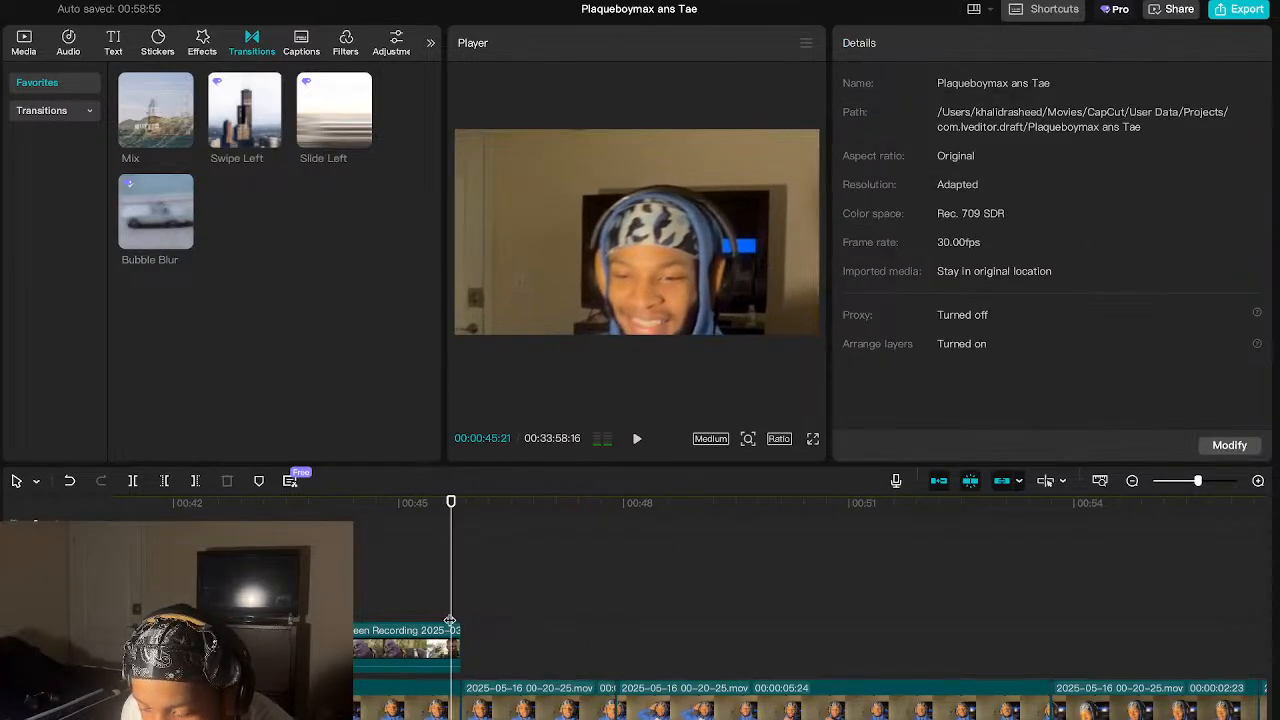
key("space")
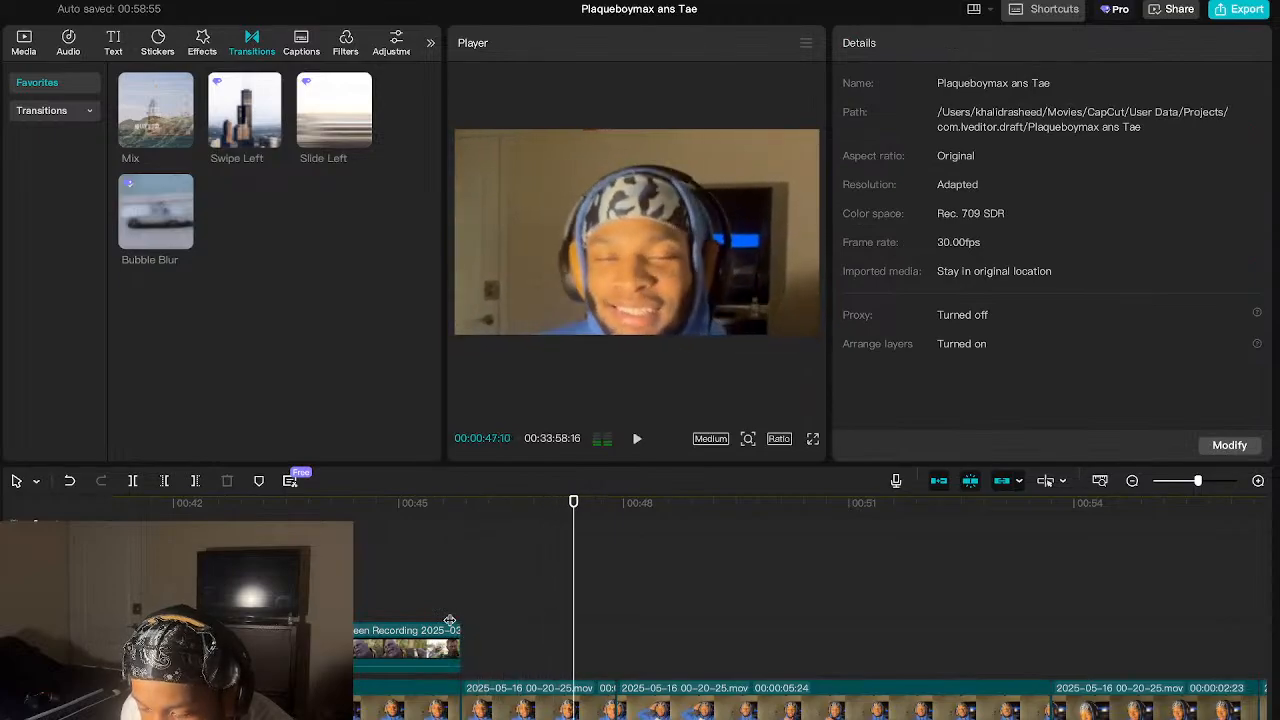
key("space")
left_click(462, 624)
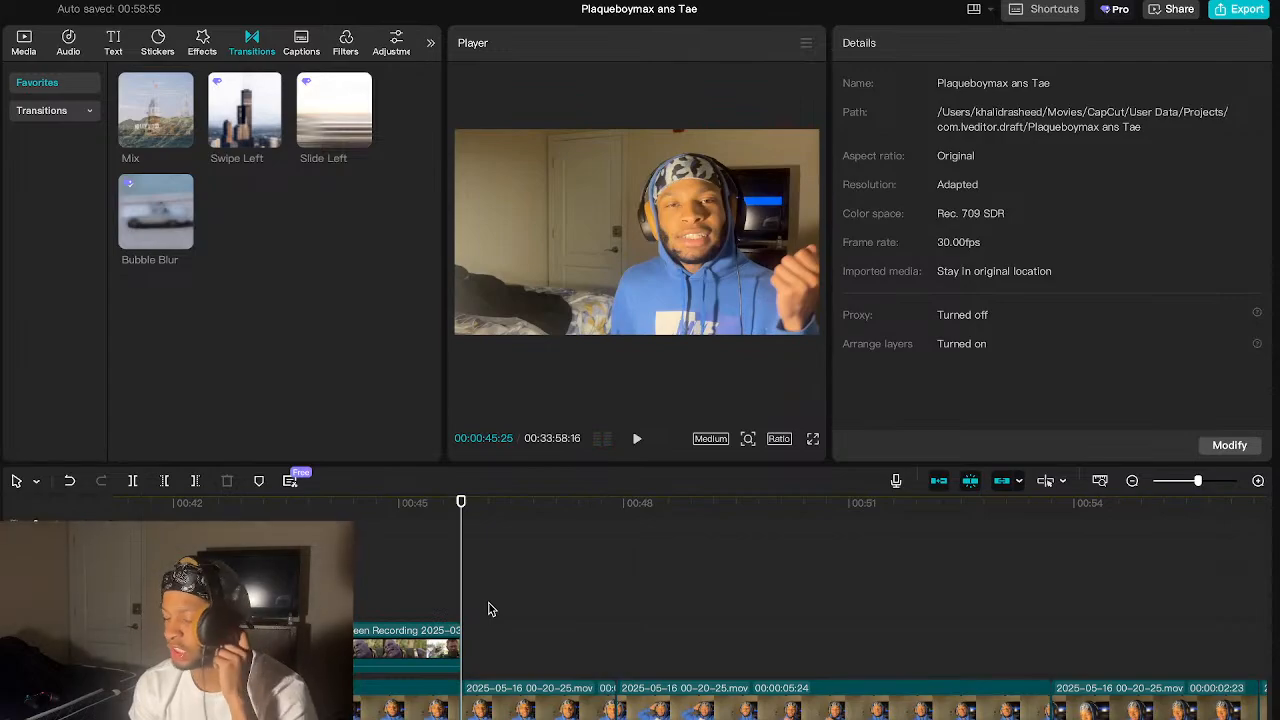
- Undo the 170% scale change on the facecam clip's end keyframe
left_click(524, 712)
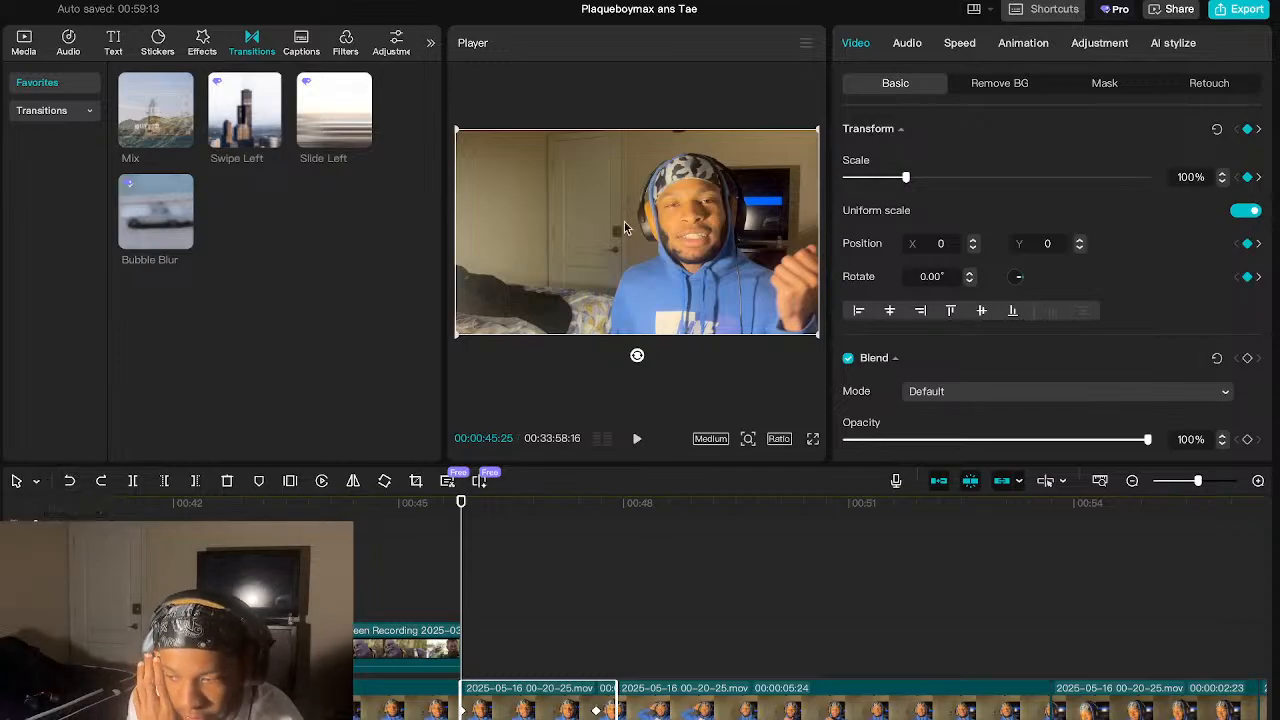
left_click(596, 658)
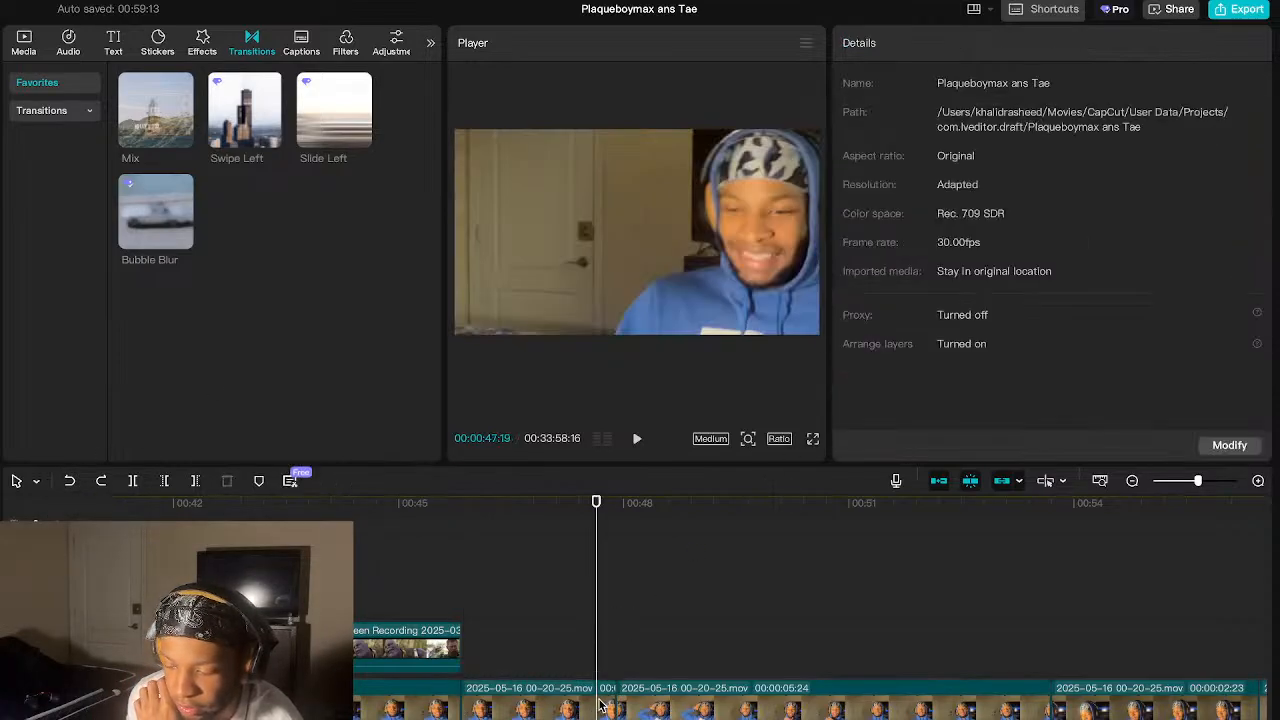
left_click(600, 706)
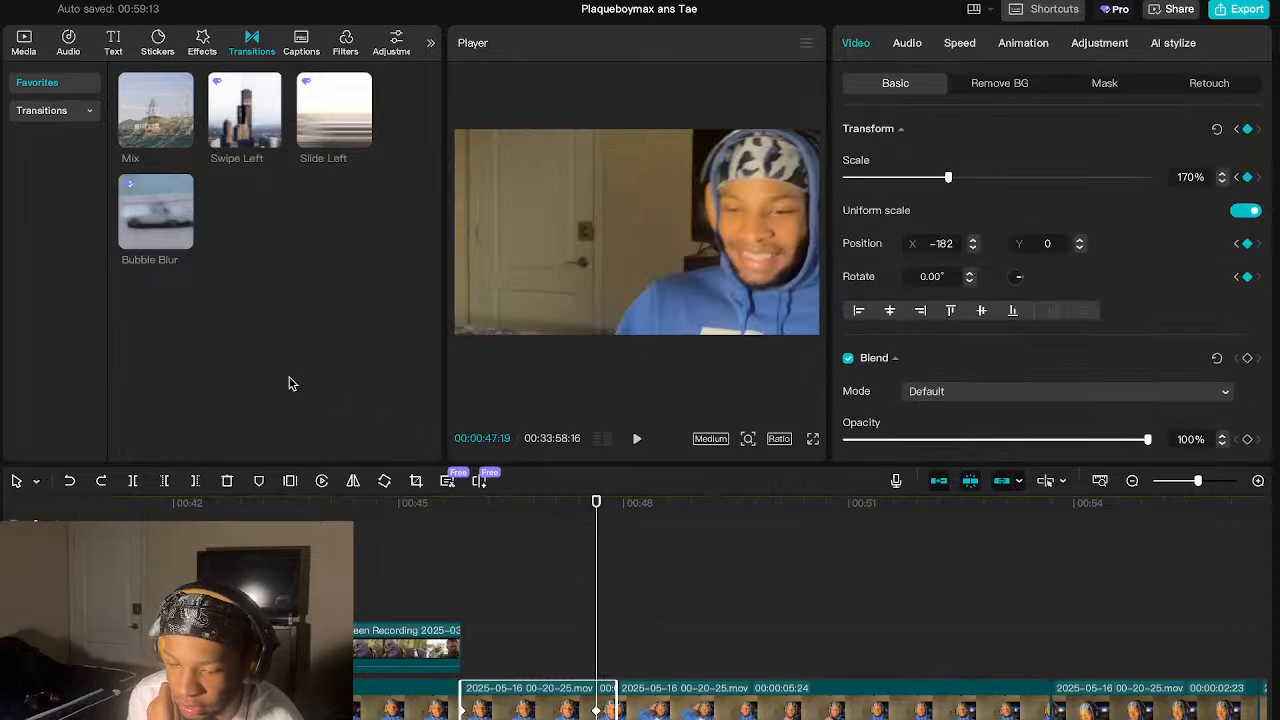
left_click(70, 483)
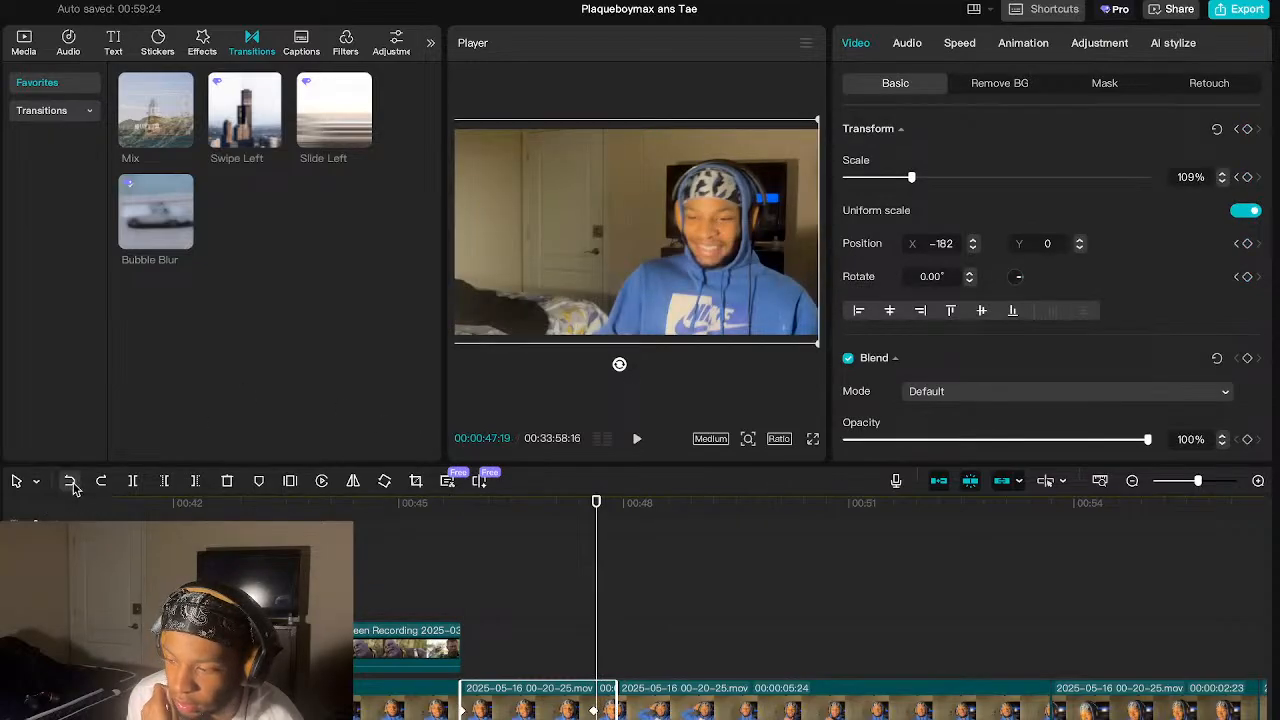
- Replay the subtle facecam zoom from the end of the Thanos overlay and check the cut to the following clip
left_click(463, 594)
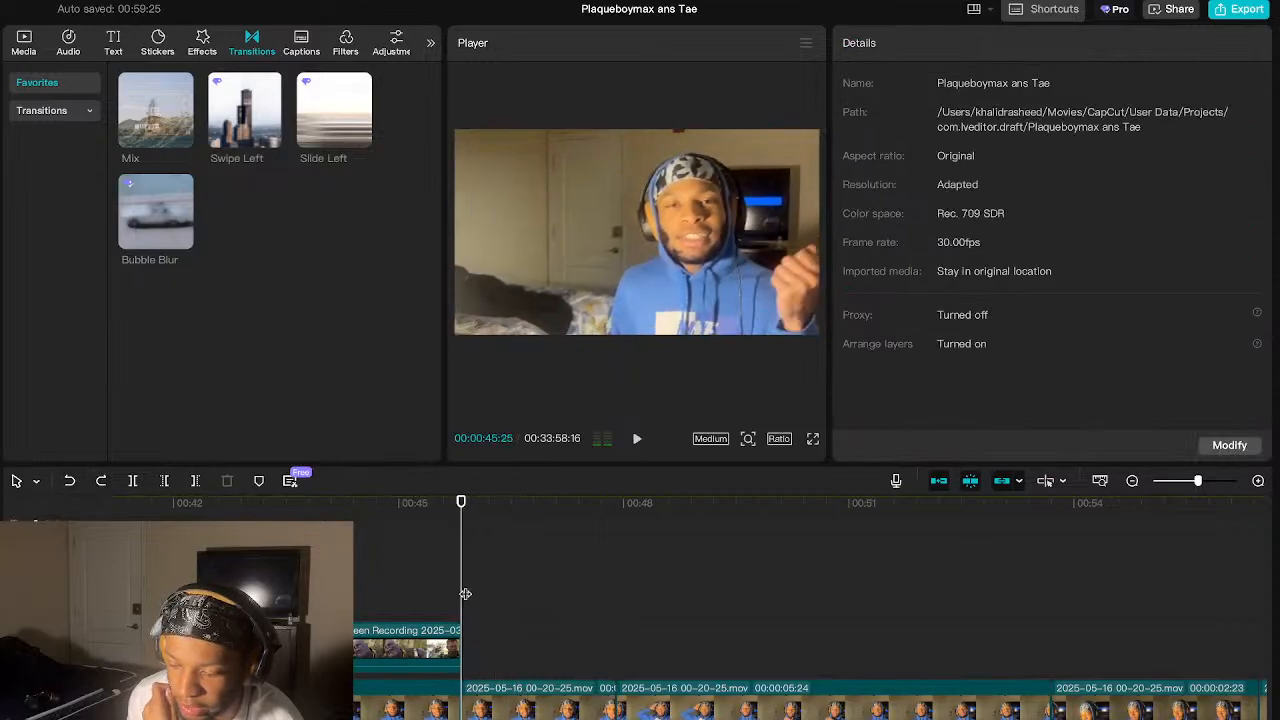
key("space")
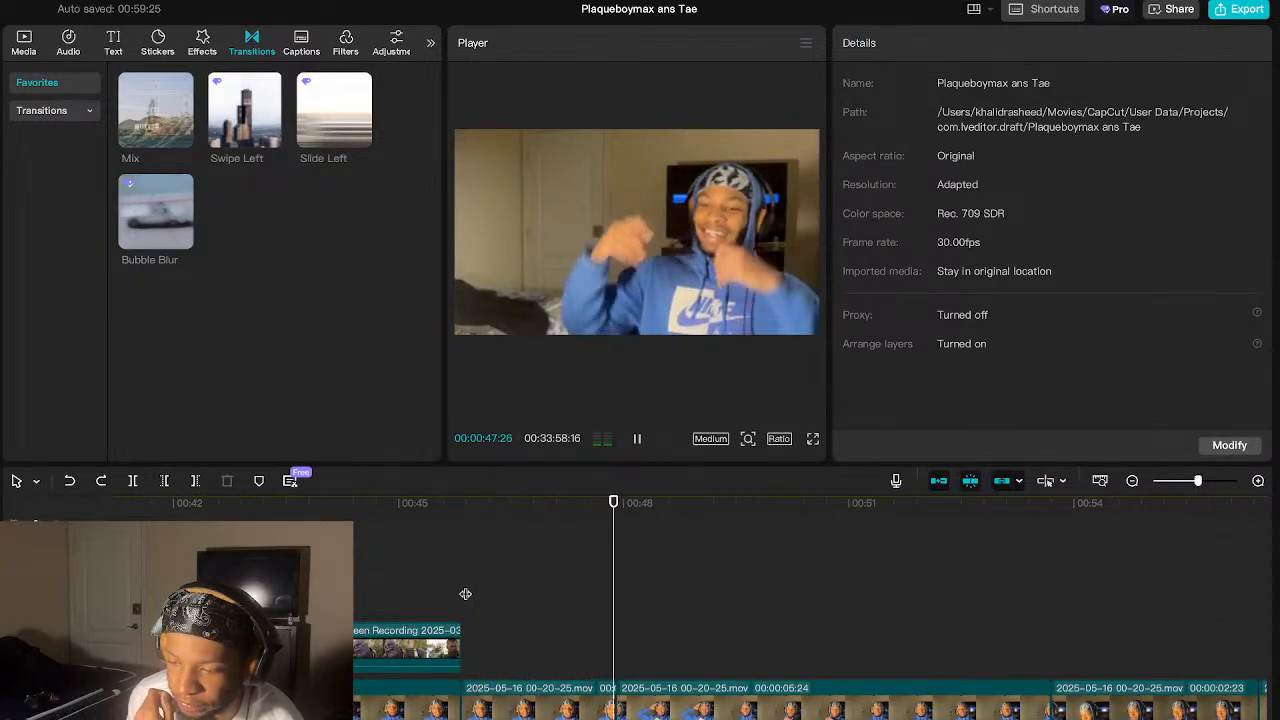
scroll(465, 594, "right", 3)
left_click(474, 633)
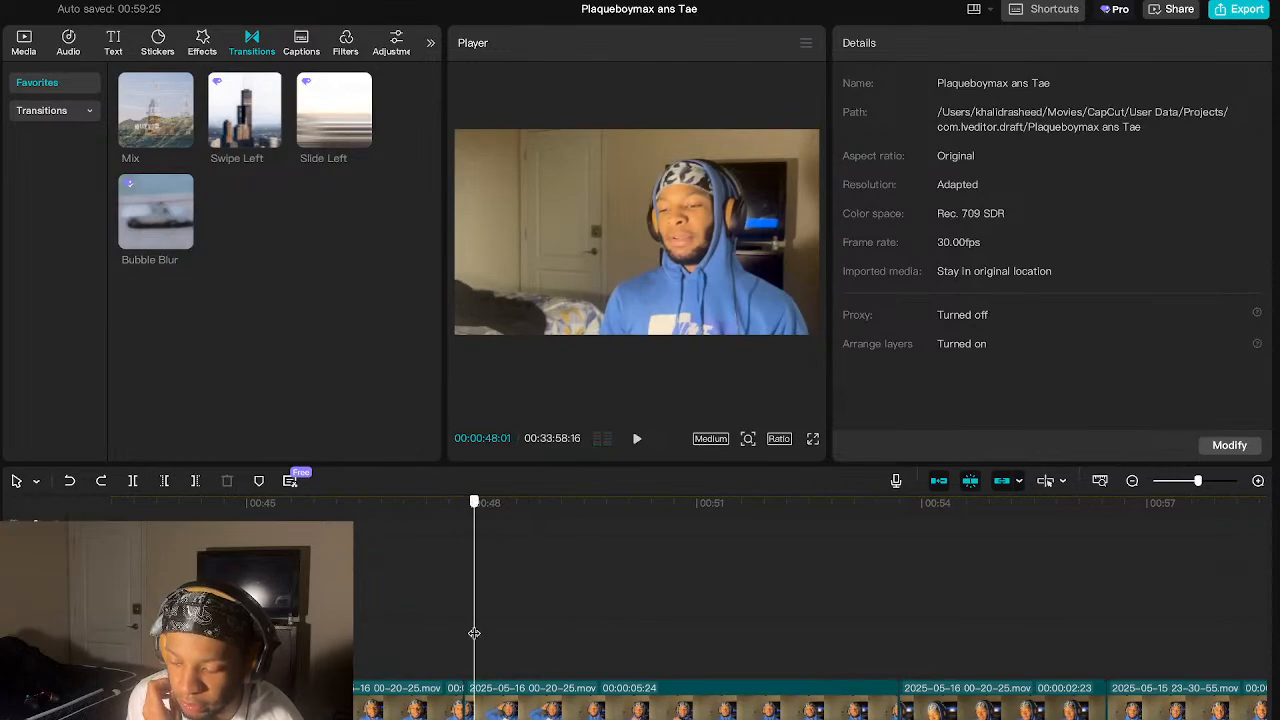
left_click_drag(474, 633, 464, 635)
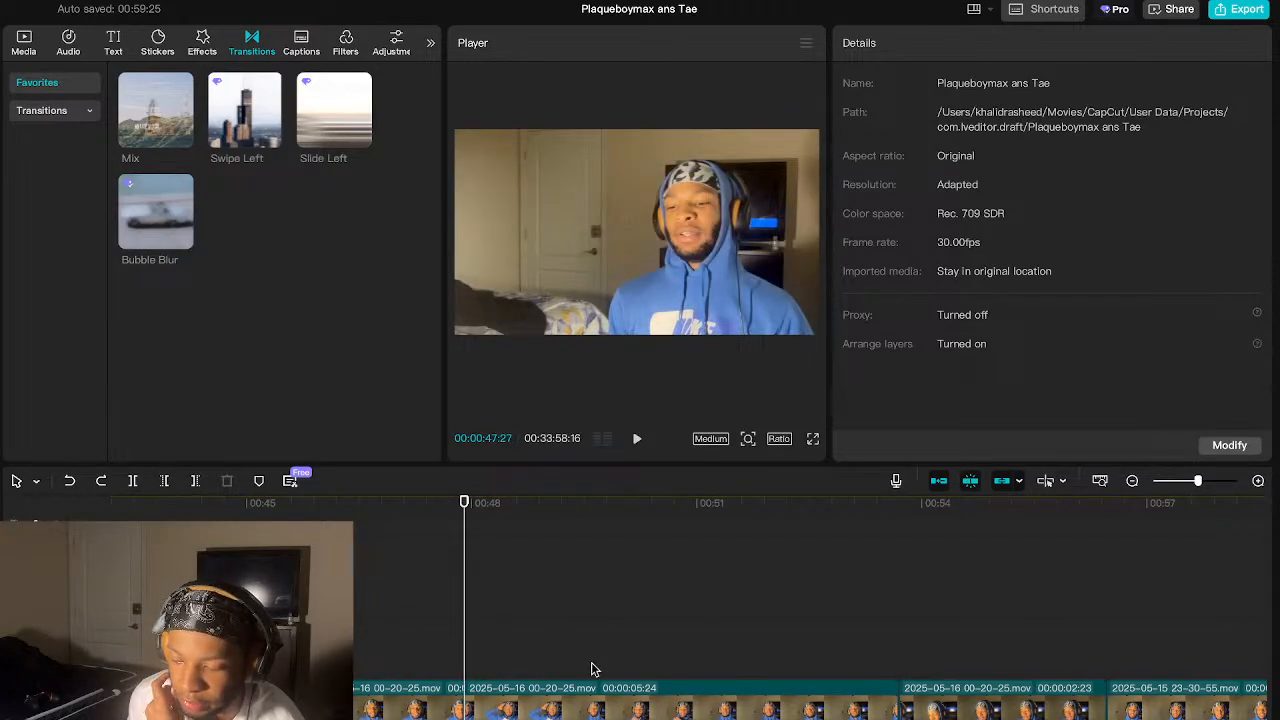
- Play the facecam footage from the start of the clip beginning shortly before 00:54
scroll(591, 669, "right", 10)
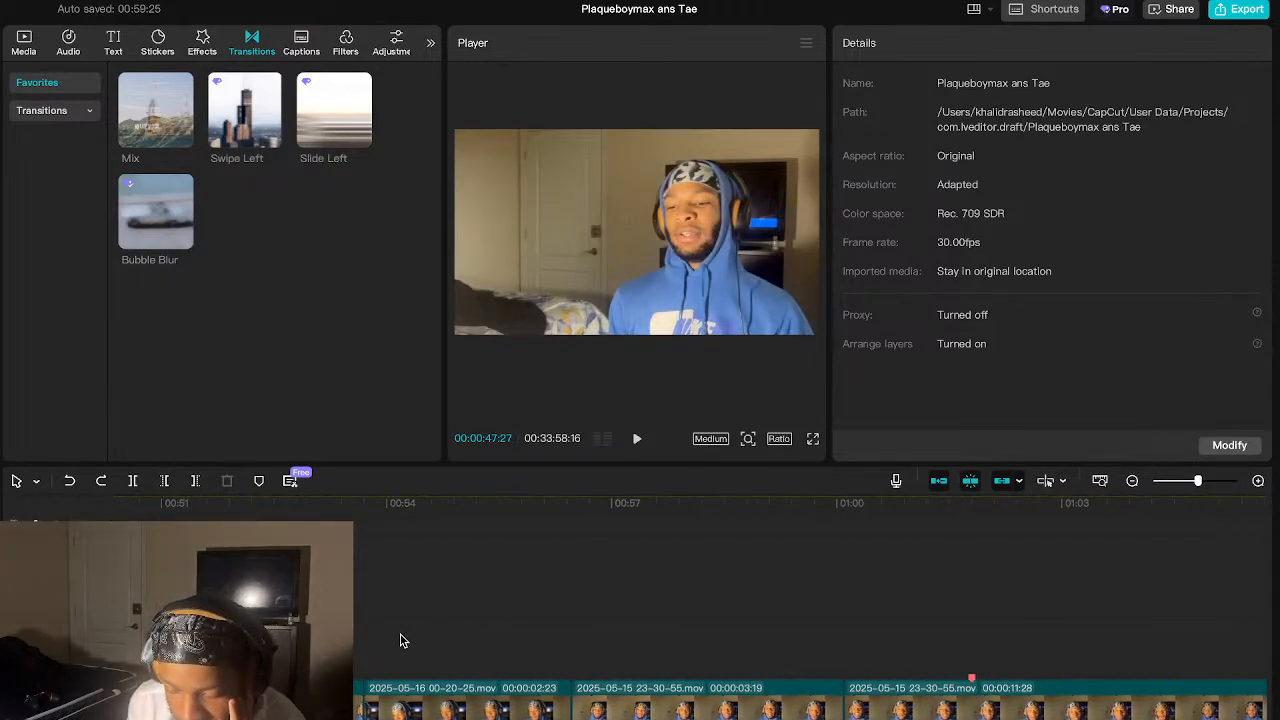
left_click(362, 645)
key("space")
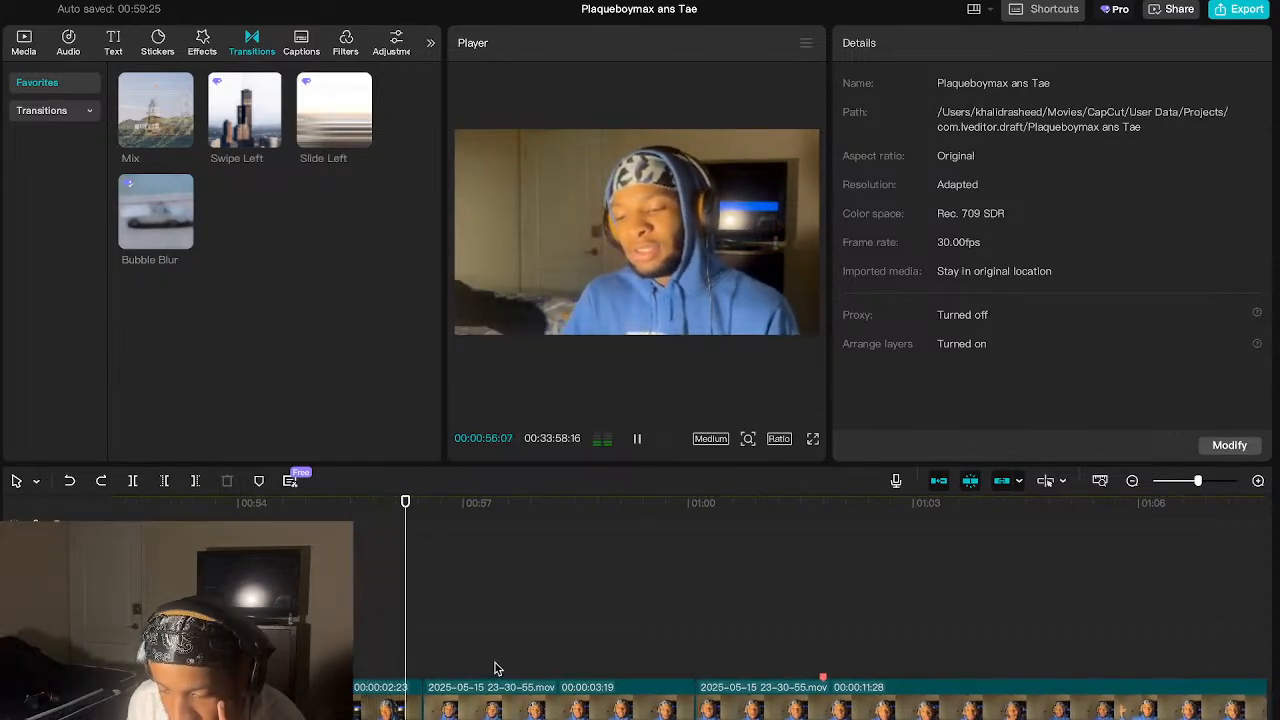
- Find the marked facecam section after 01:00 and play it from the start of its first sped-up overlay
left_click(820, 658)
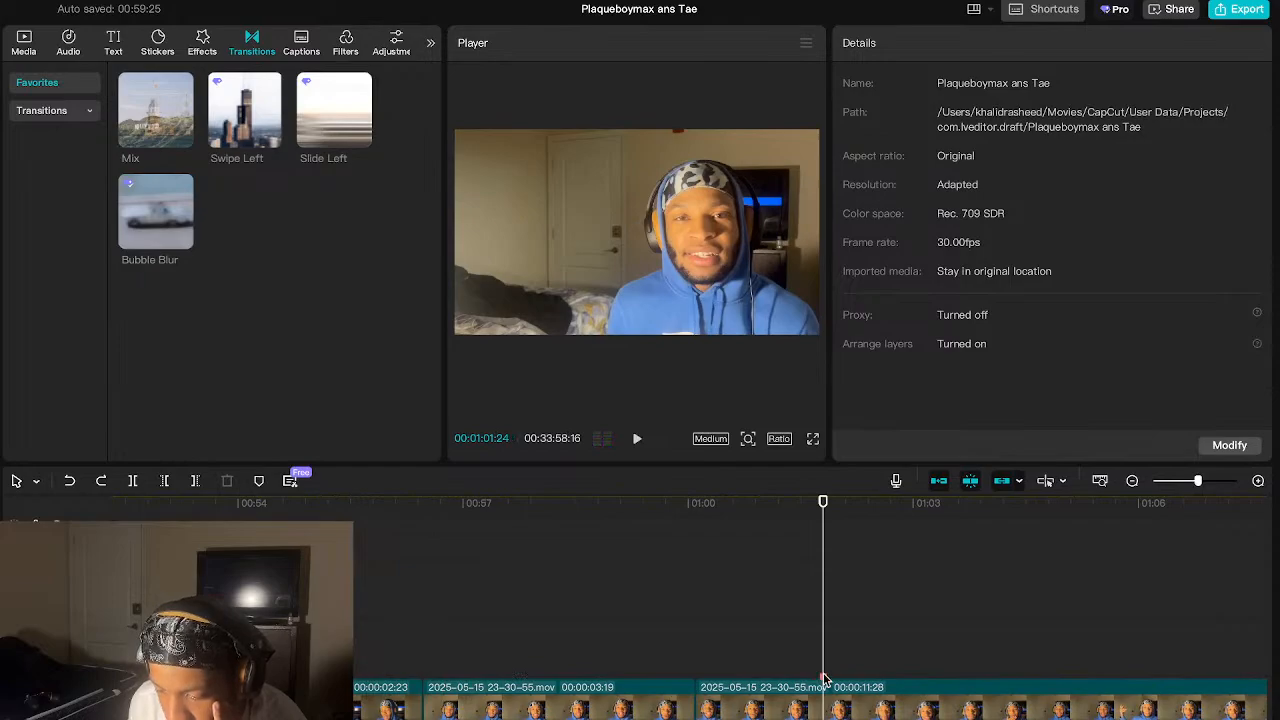
scroll(818, 630, "down", 3)
scroll(818, 630, "up", 5)
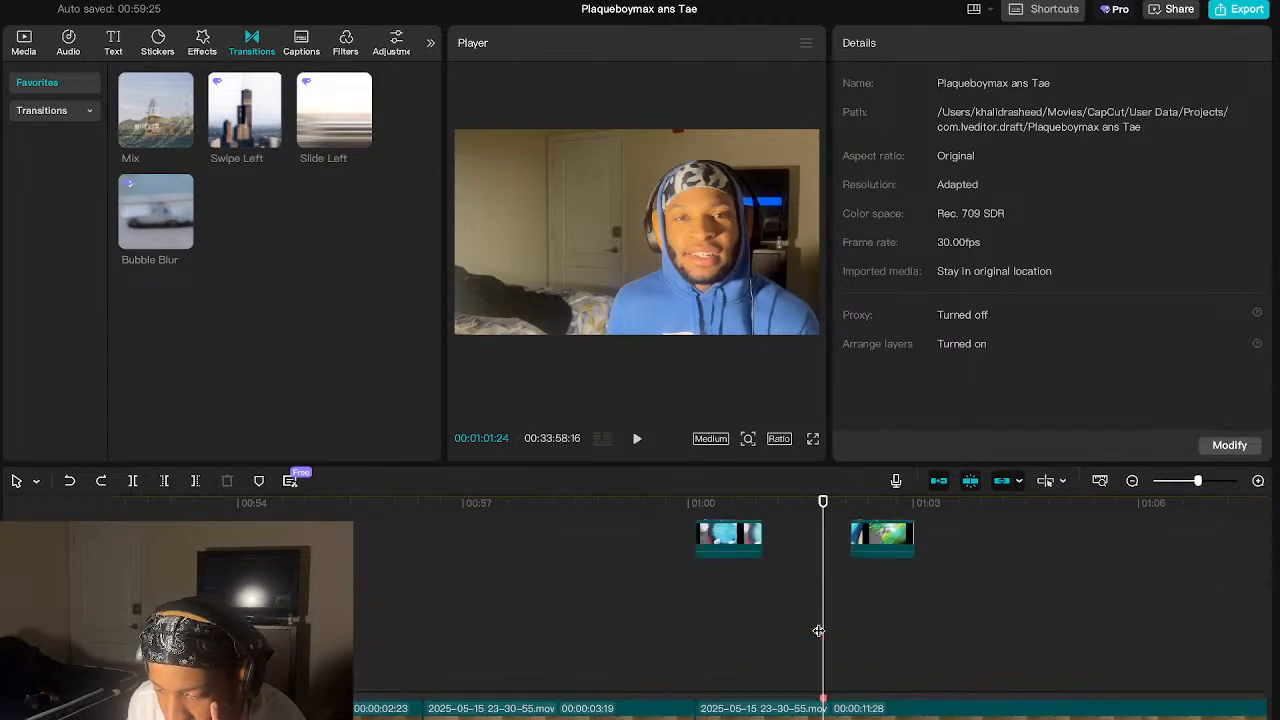
scroll(818, 630, "down", 3)
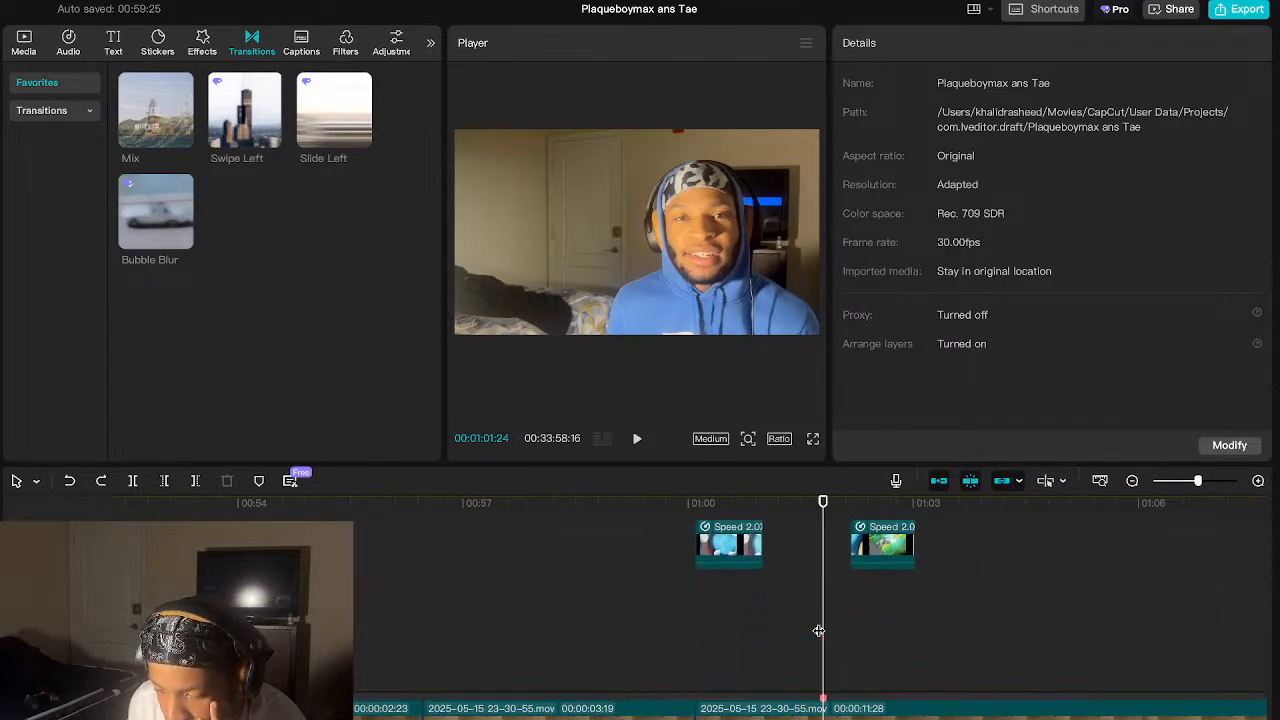
left_click(697, 632)
key("space")
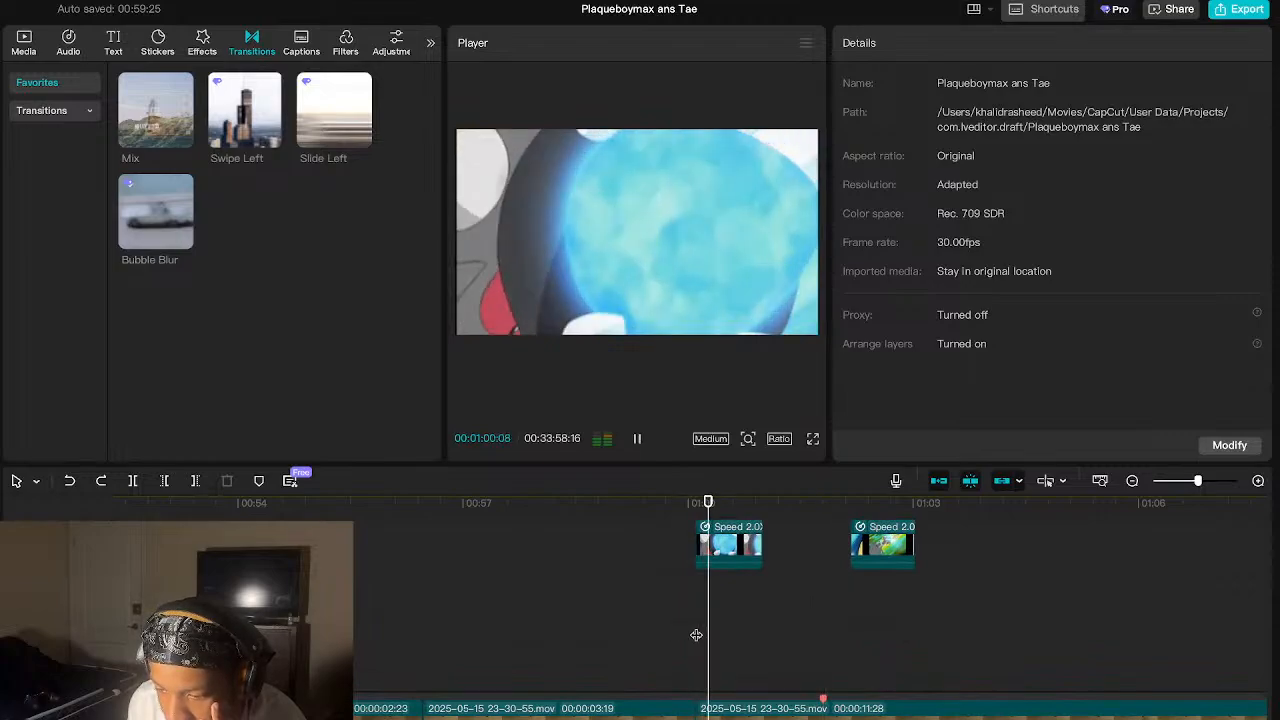
- Replay the two sped-up overlays after 01:00 from the start of the first through the end of the second
left_click(697, 632)
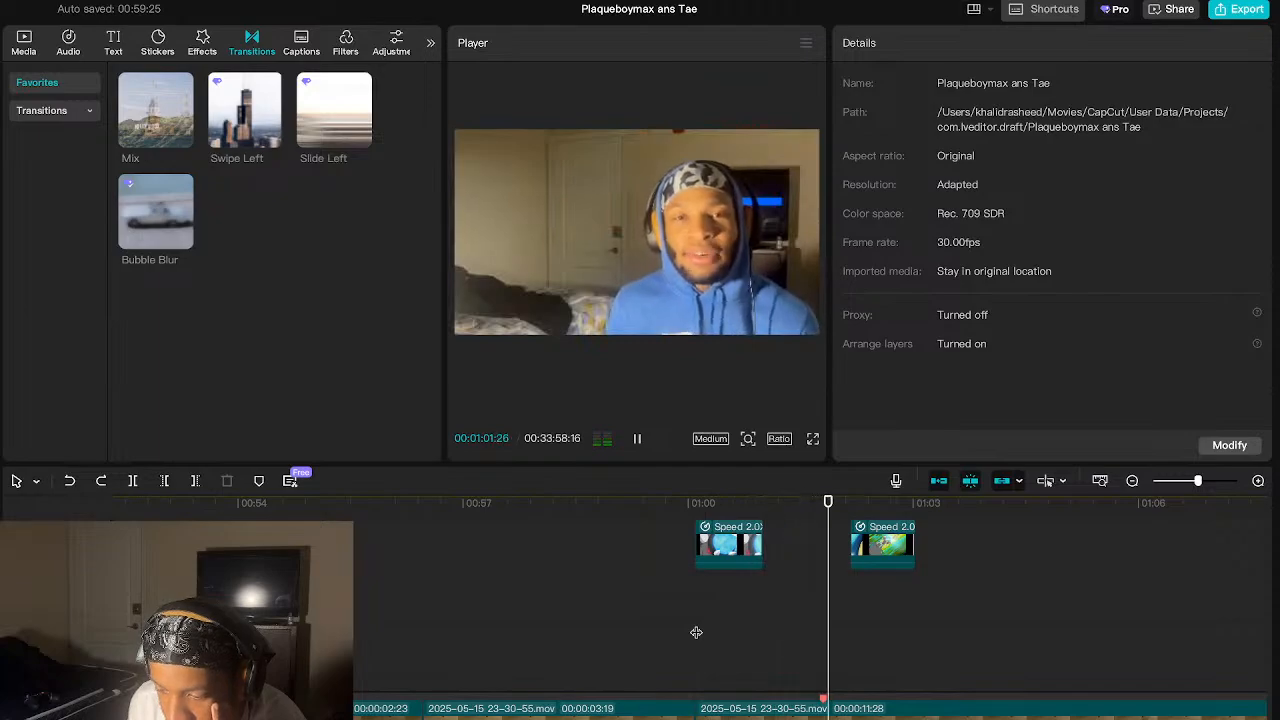
key("space")
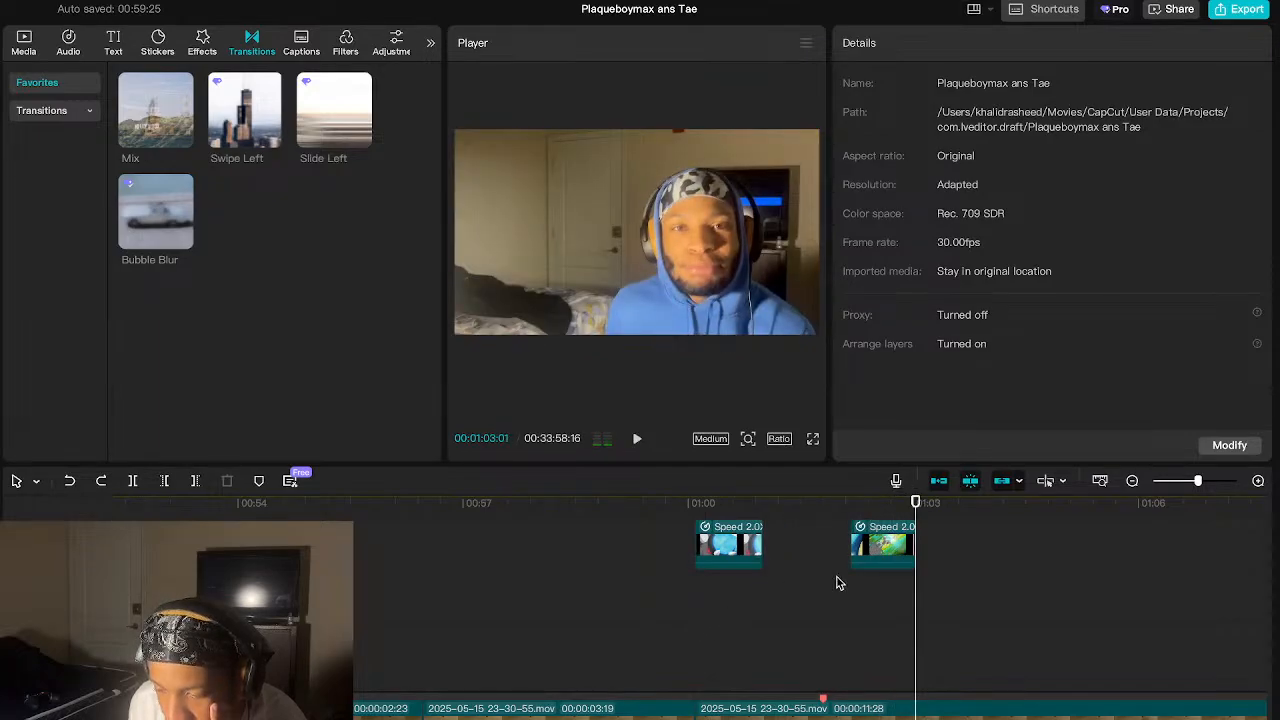
- Find the Subscribe screenshot overlay at 01:12 and play its entrance with the Rebound Swing effect over the blurred facecam
scroll(855, 600, "up", 3)
scroll(855, 610, "right", 10)
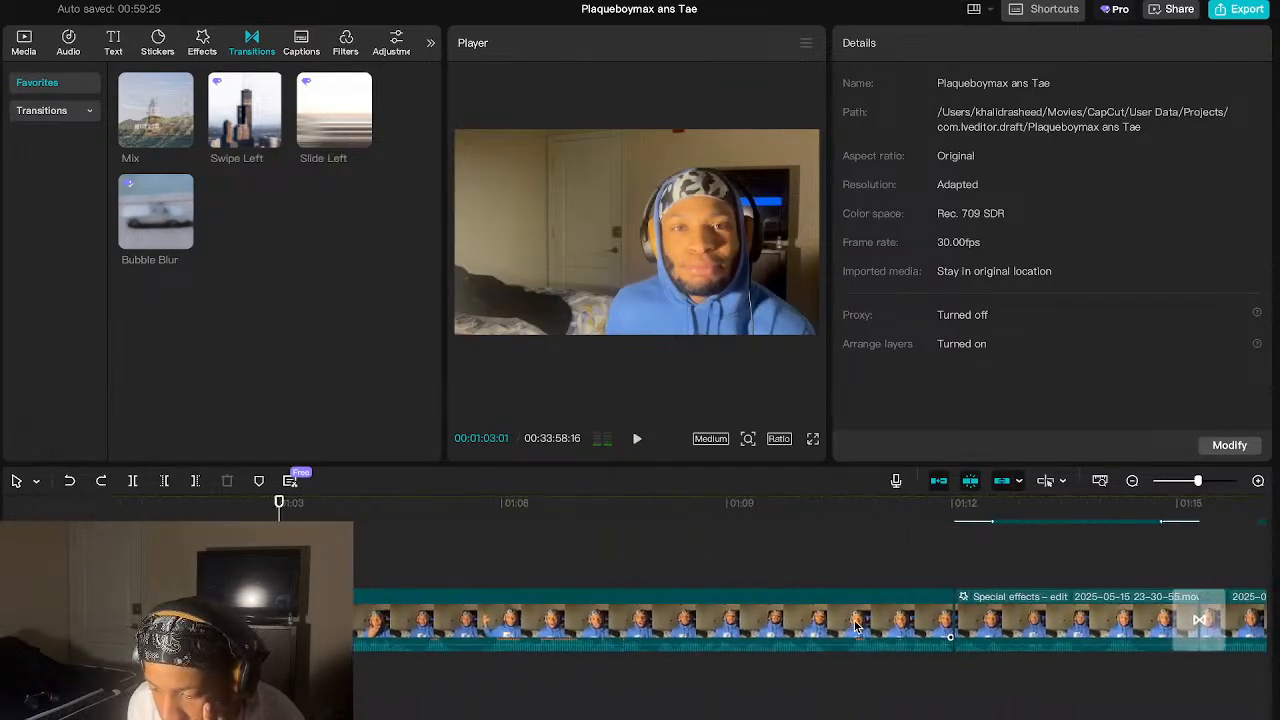
left_click(935, 626)
key("space")
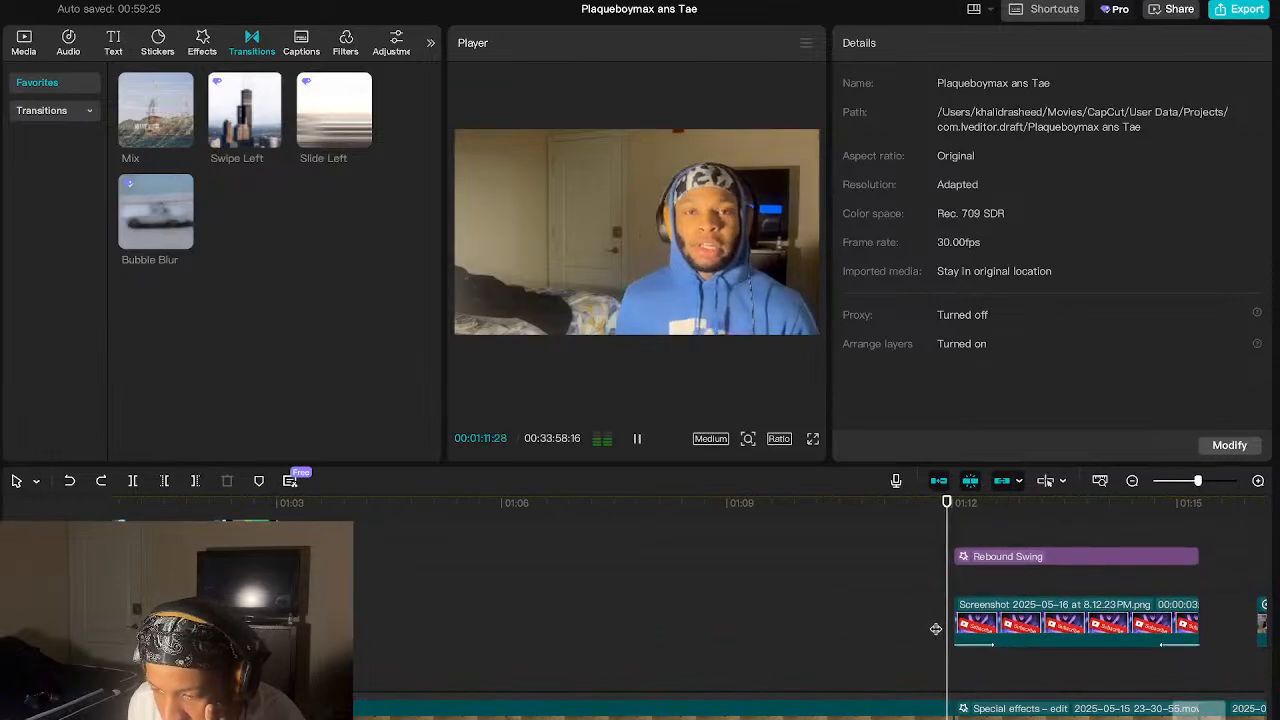
key("space")
left_click(958, 592)
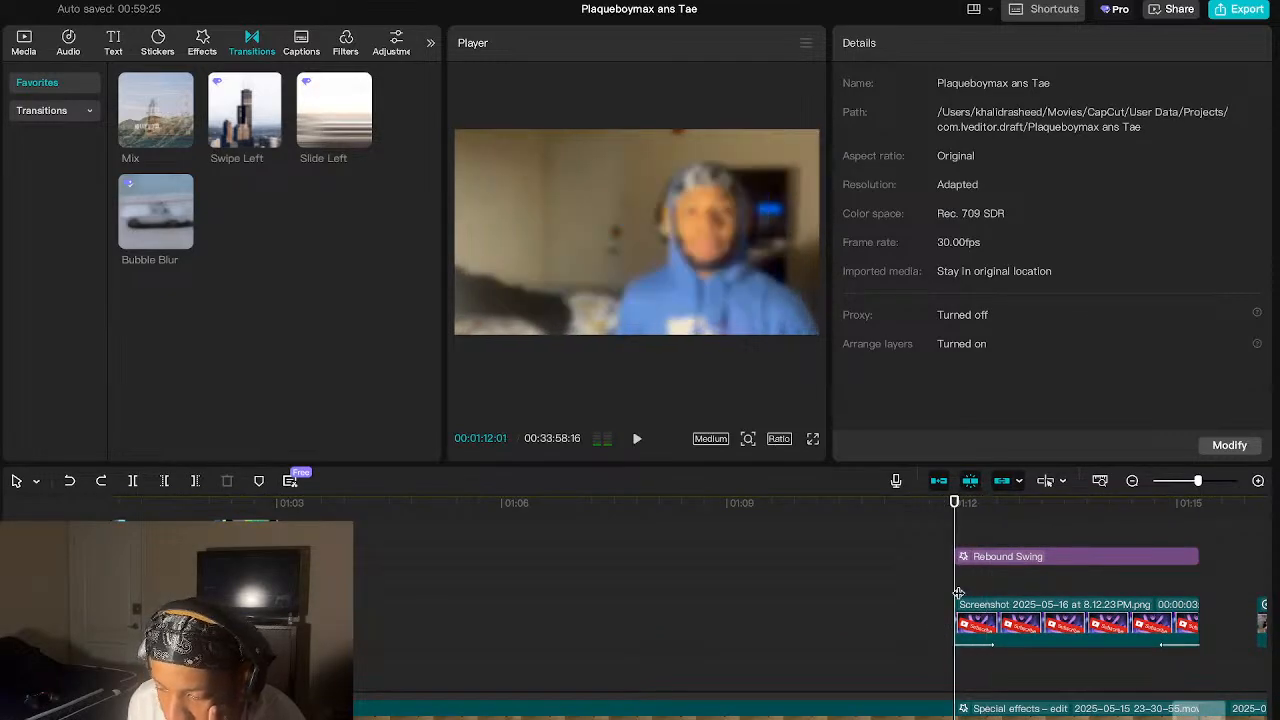
key("space")
key("space")
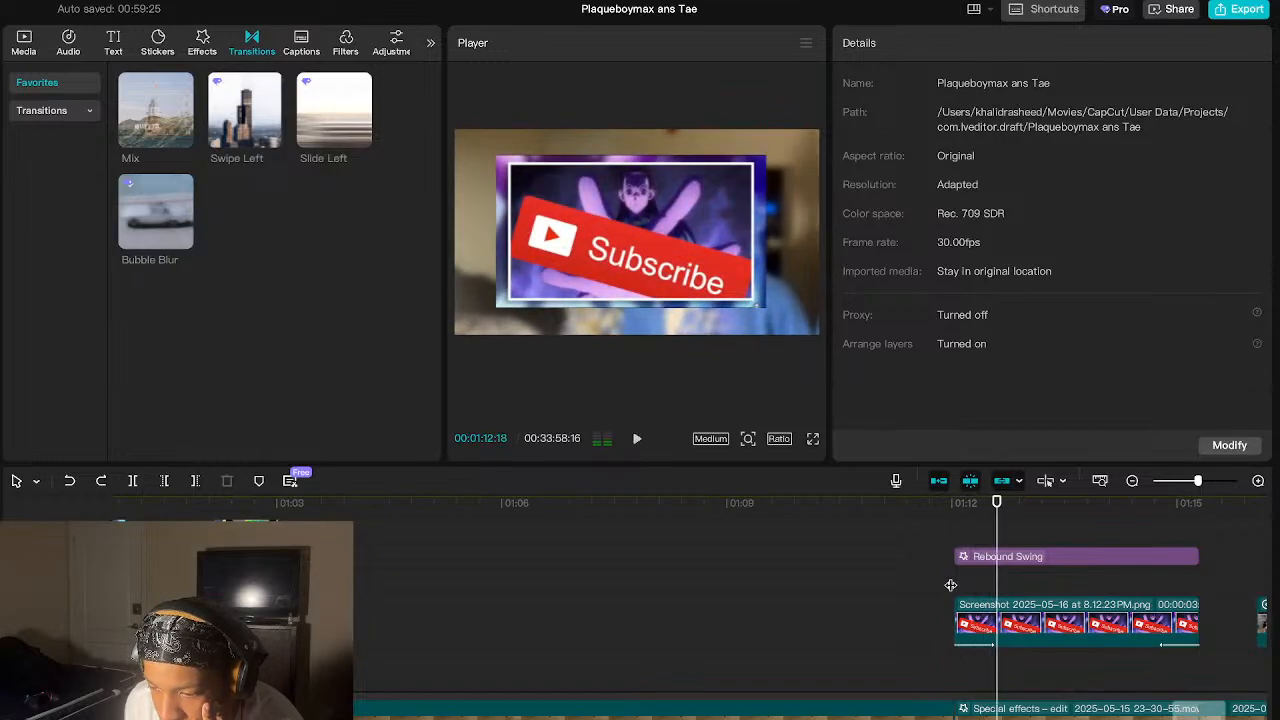
- Replay the lead-in to the Subscribe screenshot overlay from shortly before 01:12, and return the playhead to the overlay's start
left_click(920, 579)
key("space")
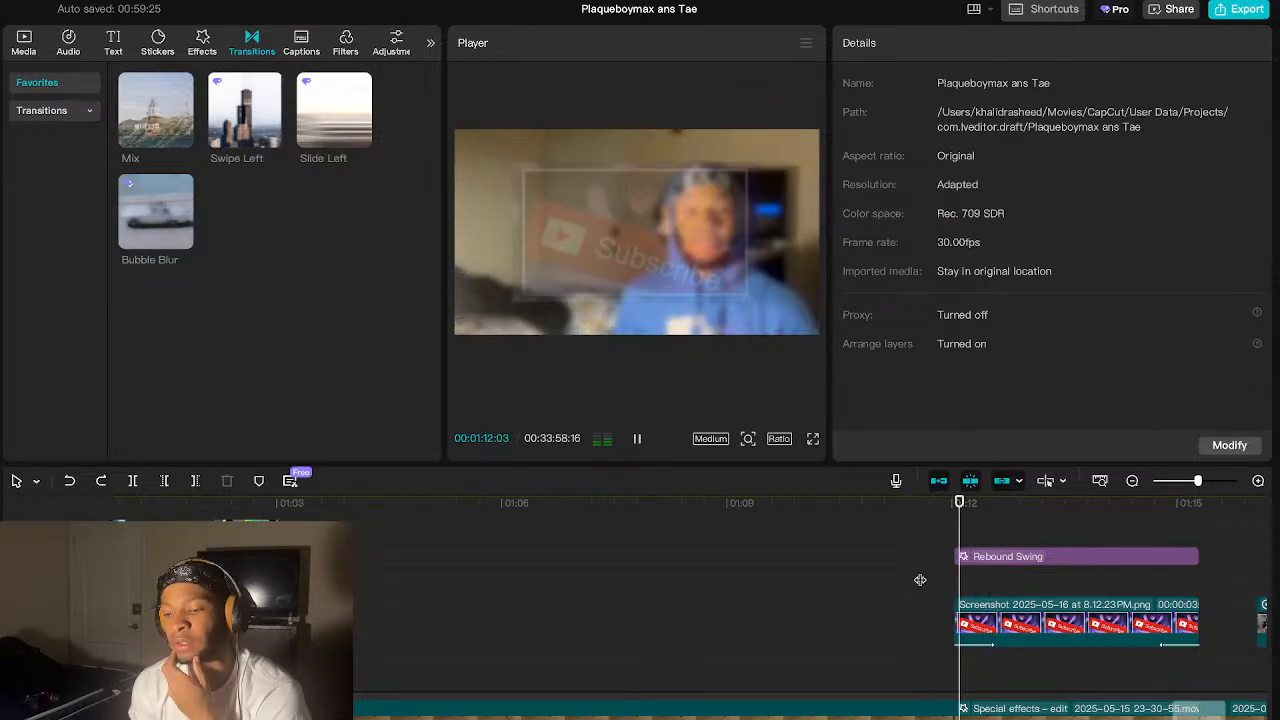
key("space")
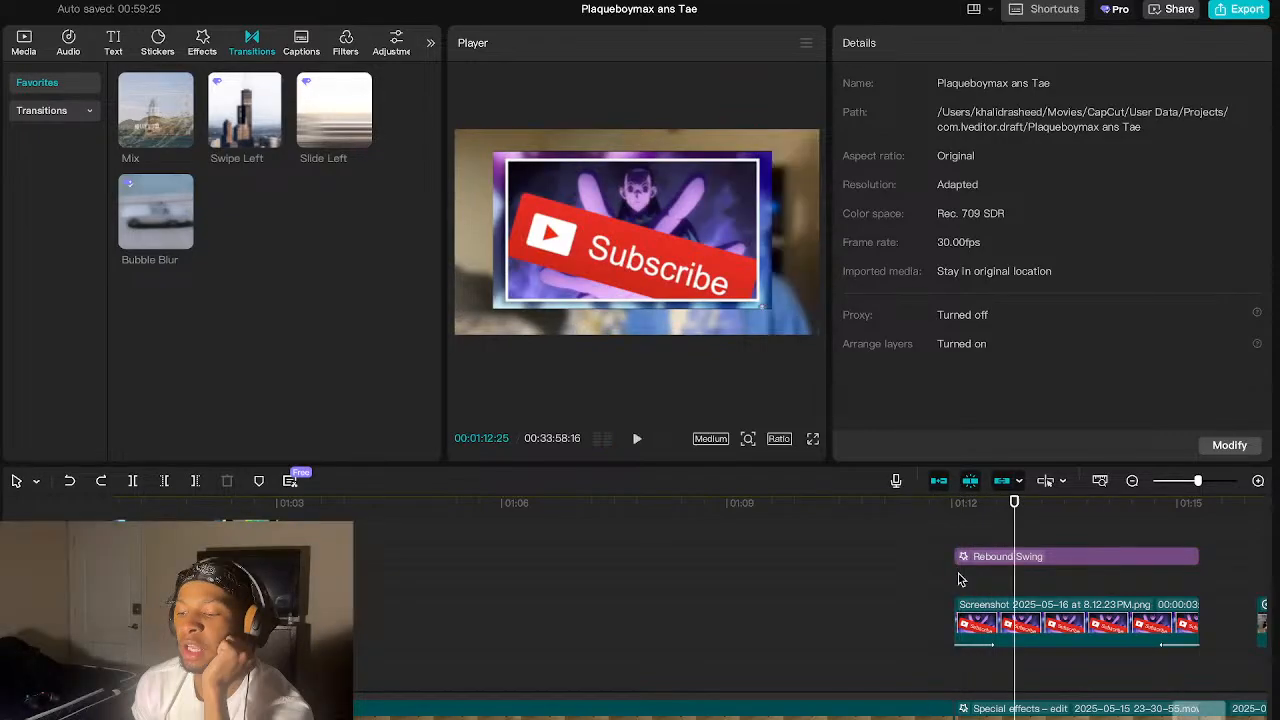
left_click(955, 590)
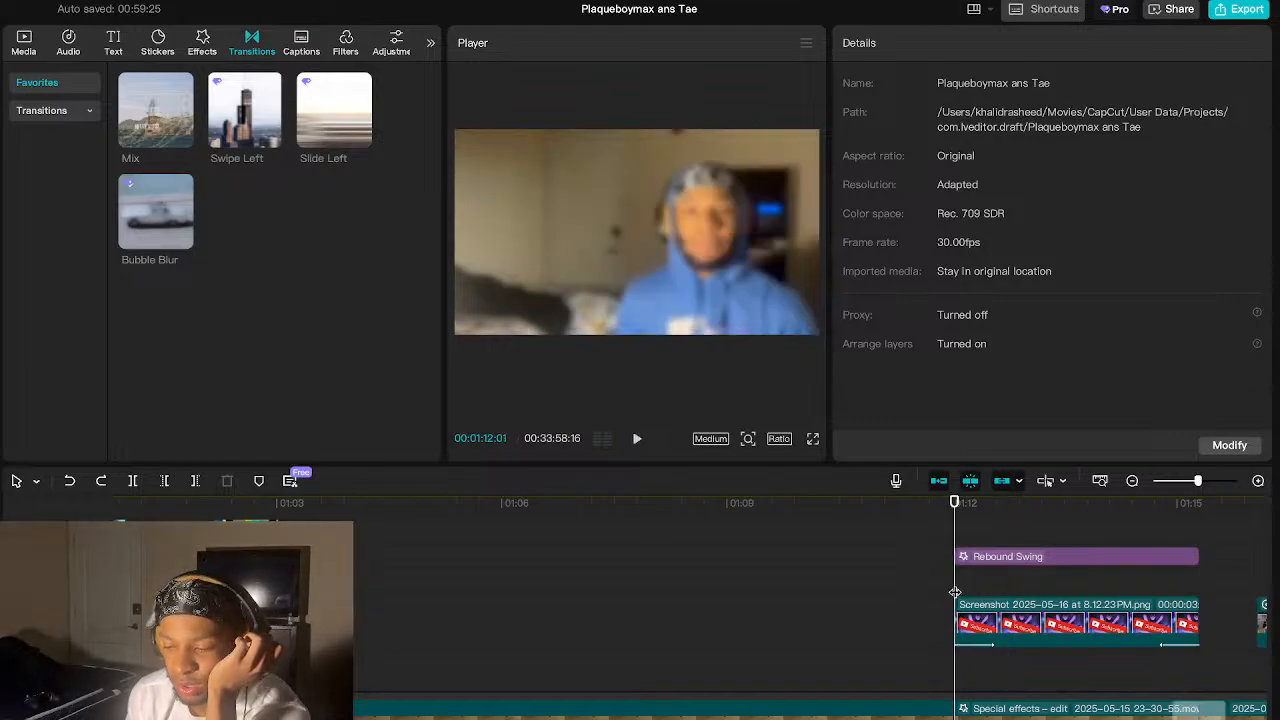